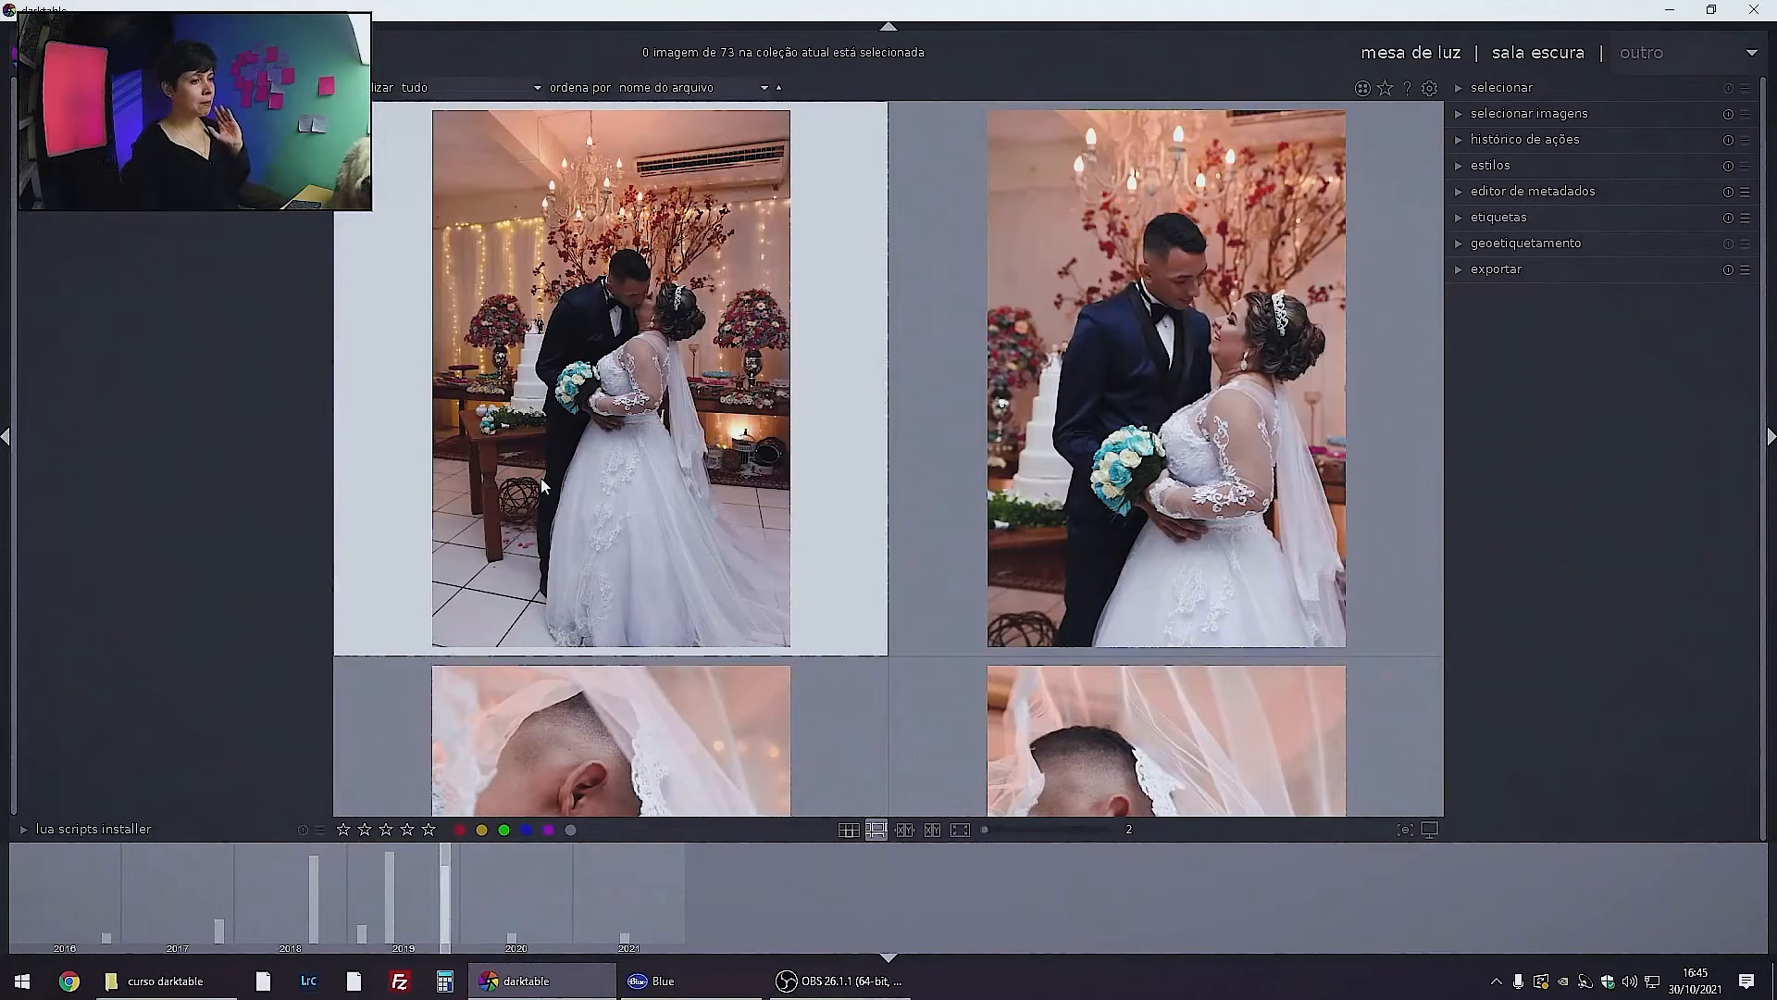
Show the collection in the file manager grid and rate all of its photos three stars
left_click(622, 385)
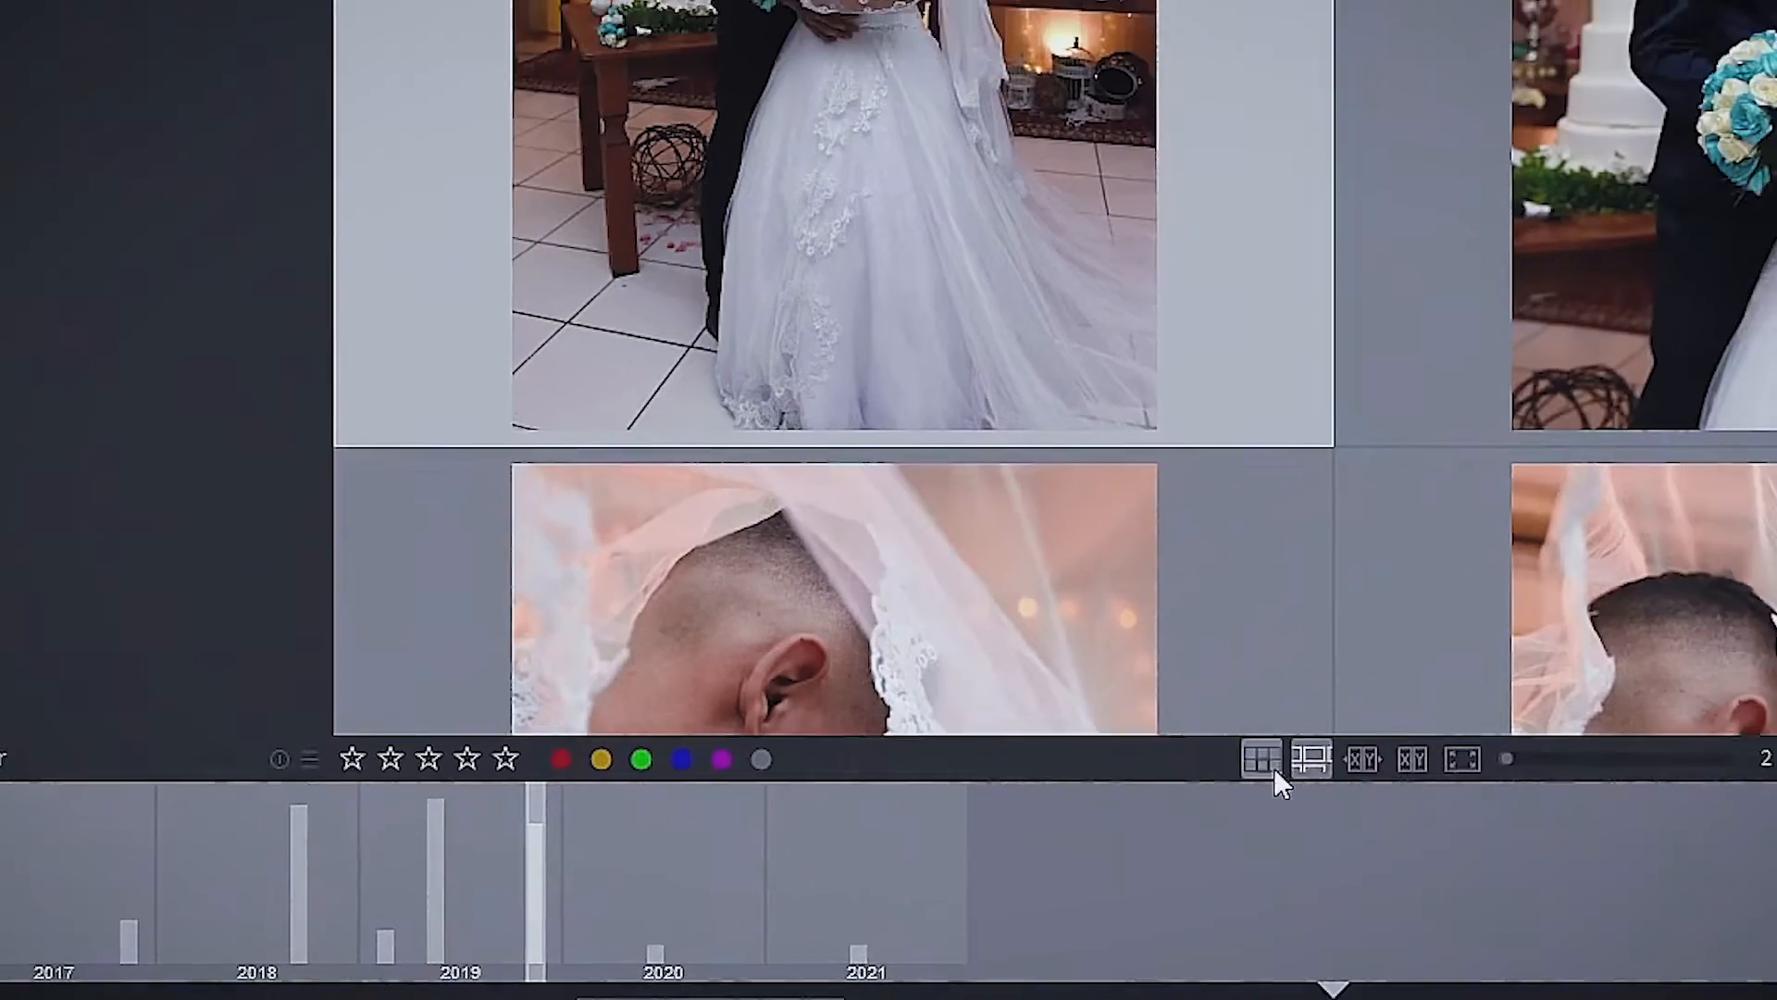
left_click(1369, 745)
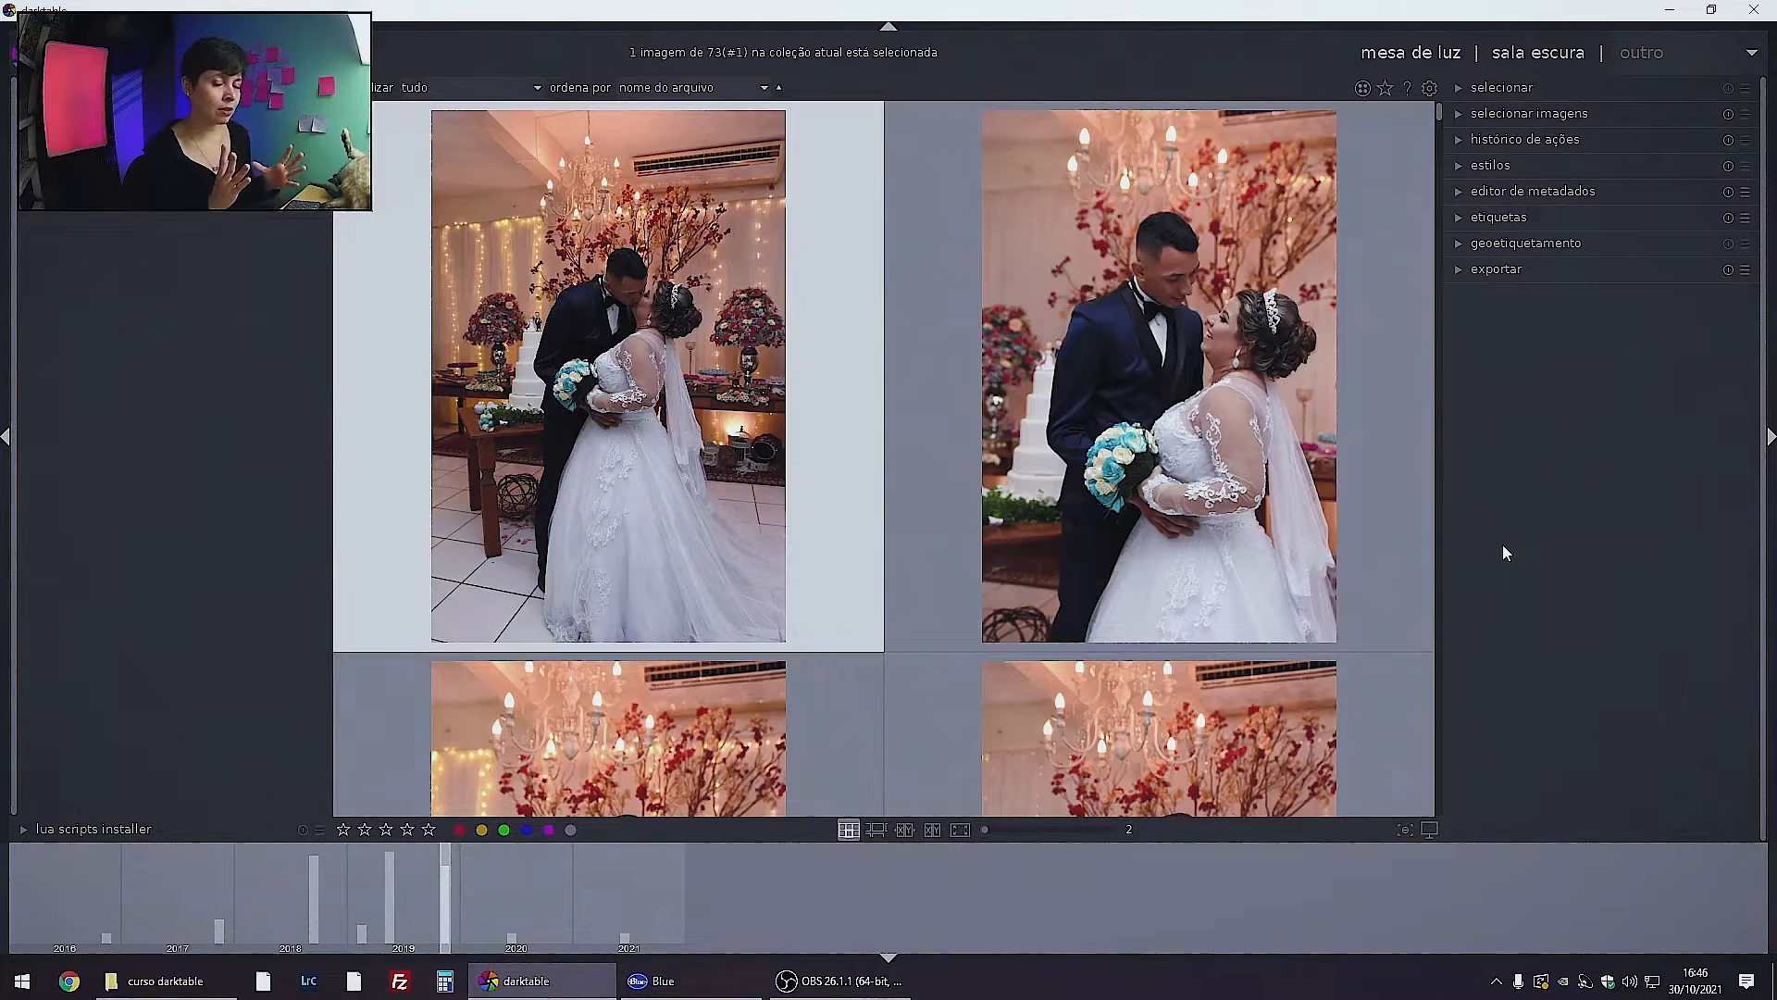
key("ctrl+a")
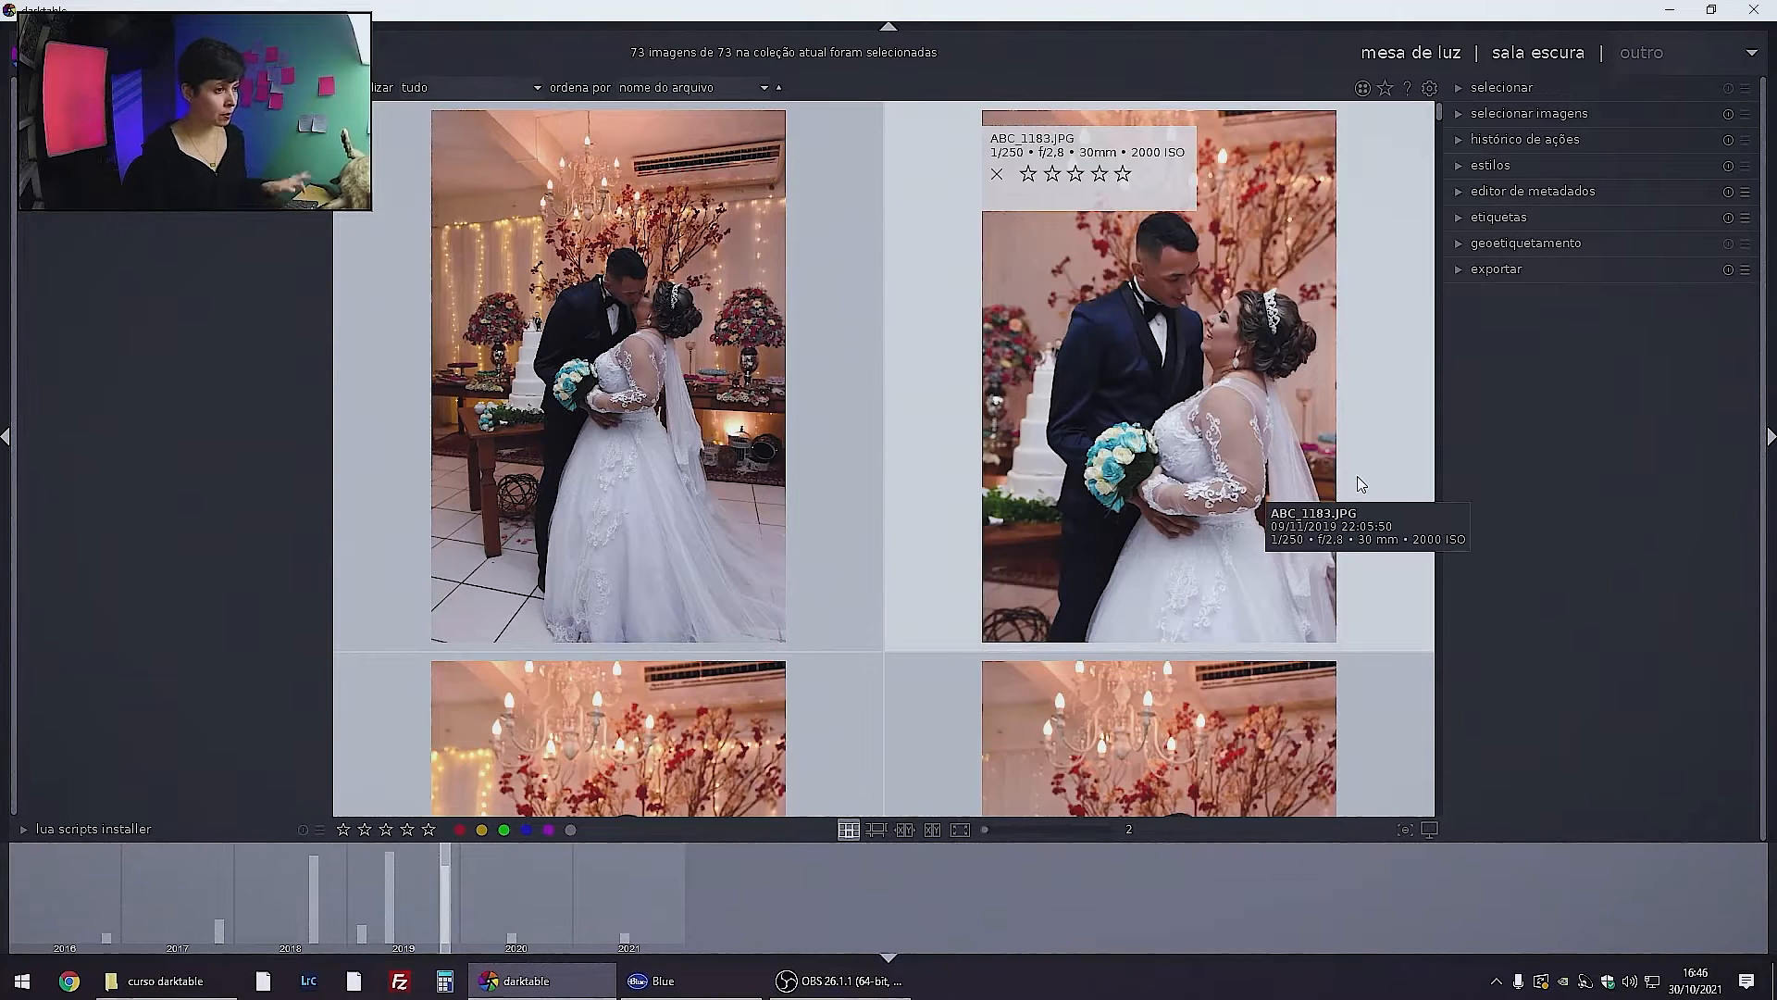
key("3")
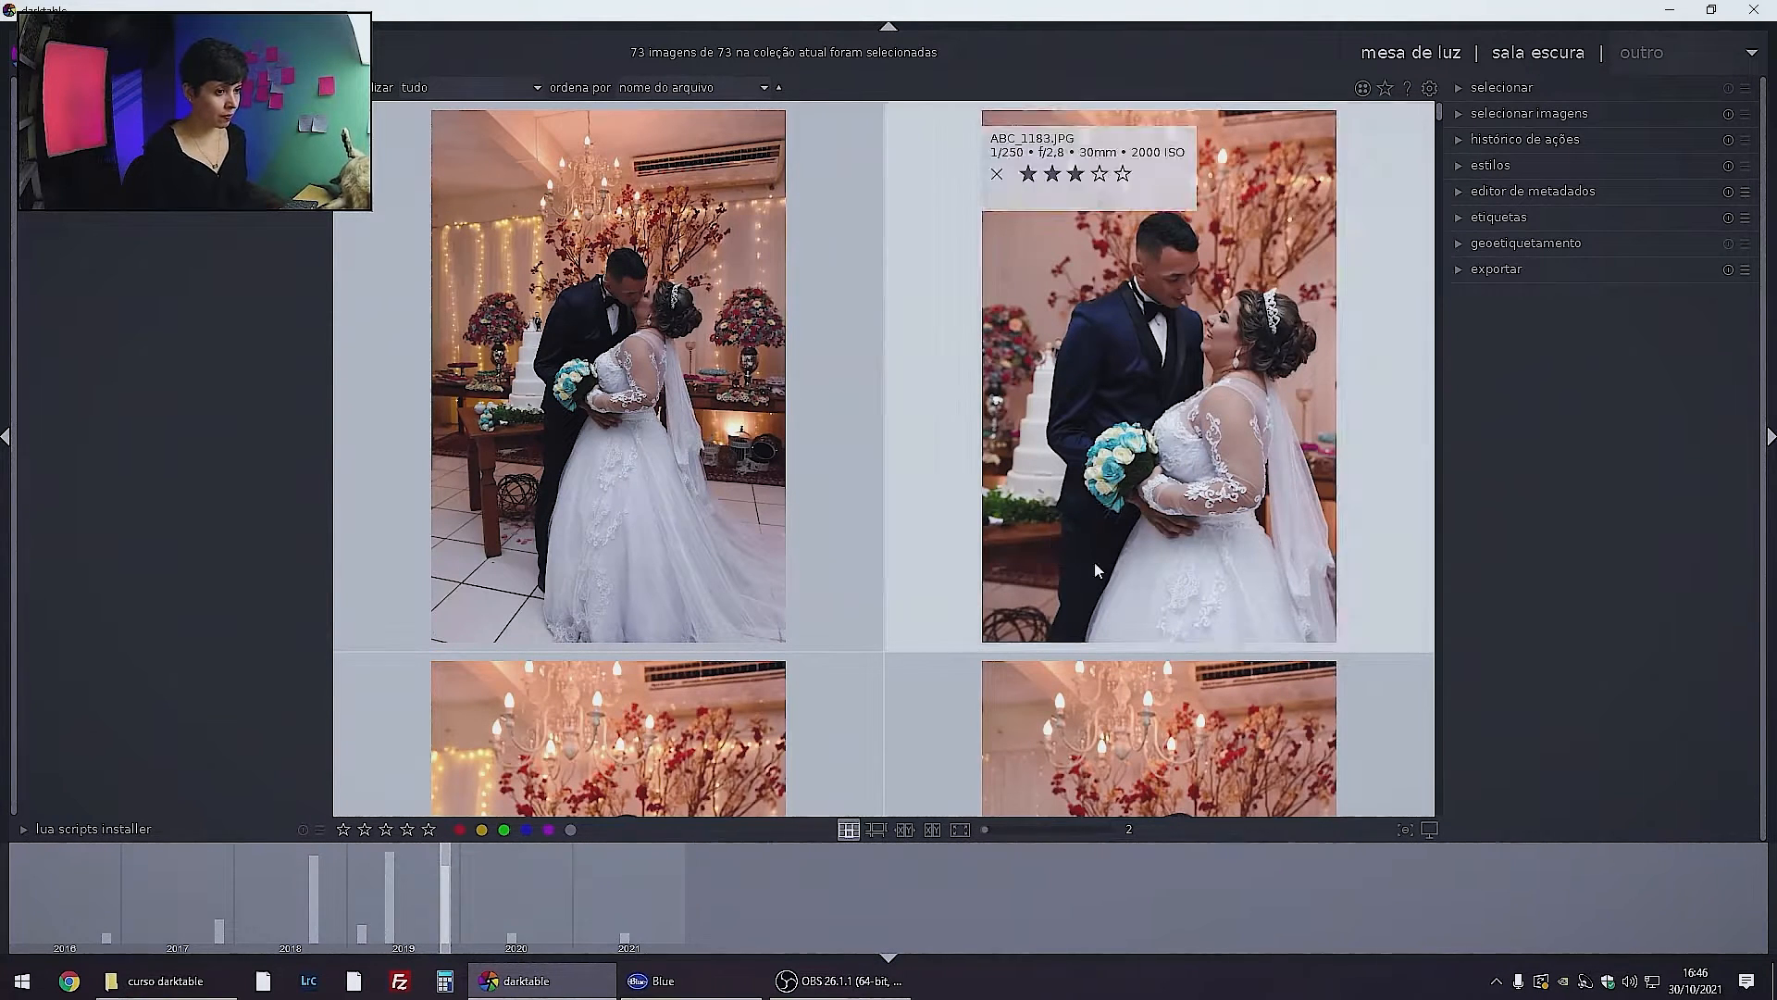
Open the first photo, ABC_1182.JPG, in full preview and flip back and forth through the first photos of the collection
left_click(720, 486)
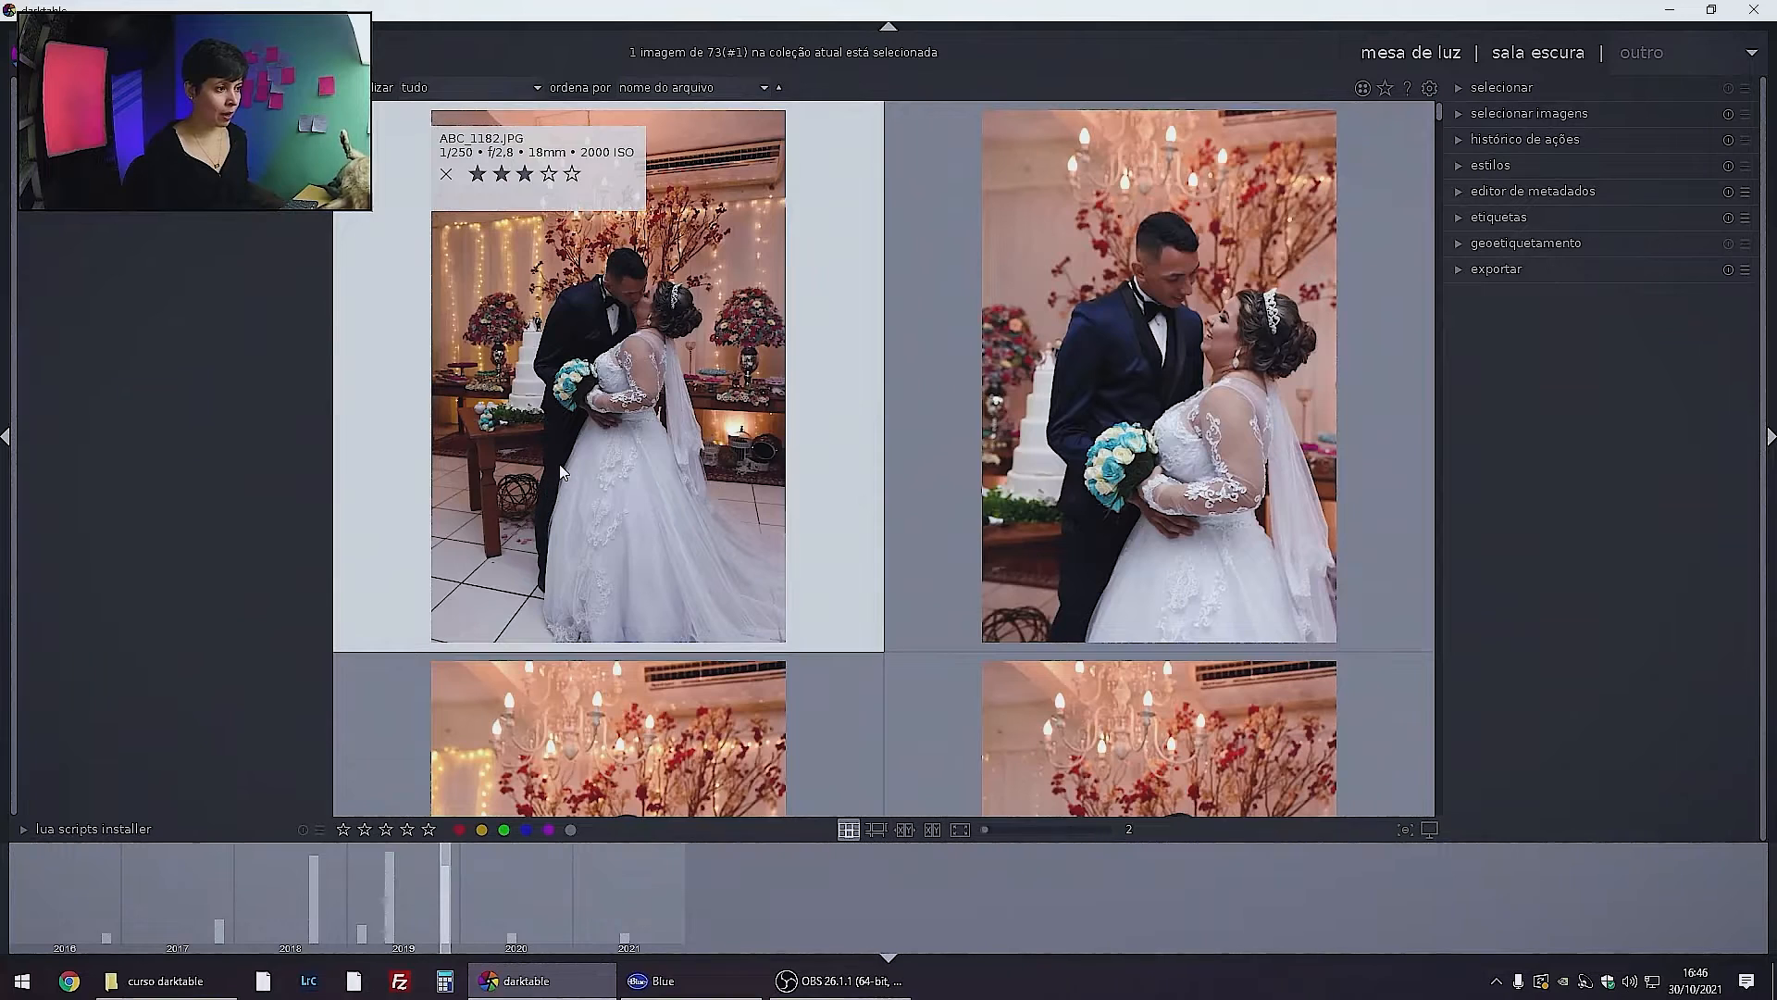
left_click(960, 831)
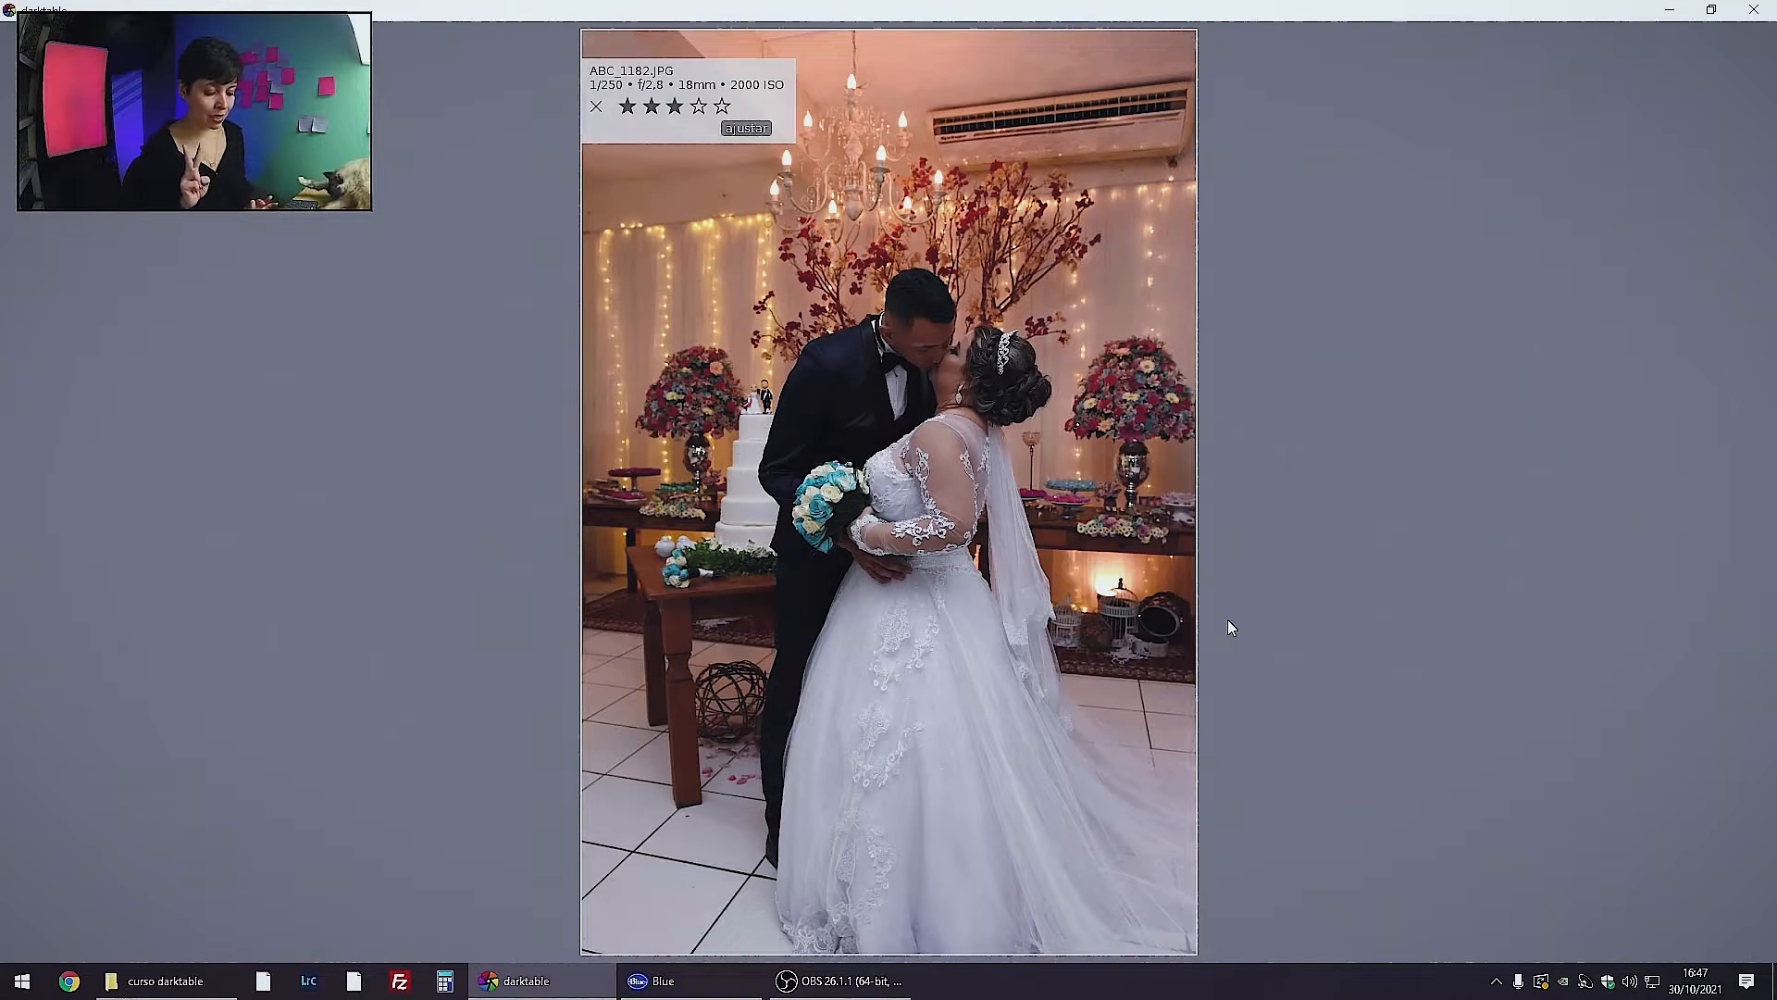
key("Right")
key("Right")
key("Right")
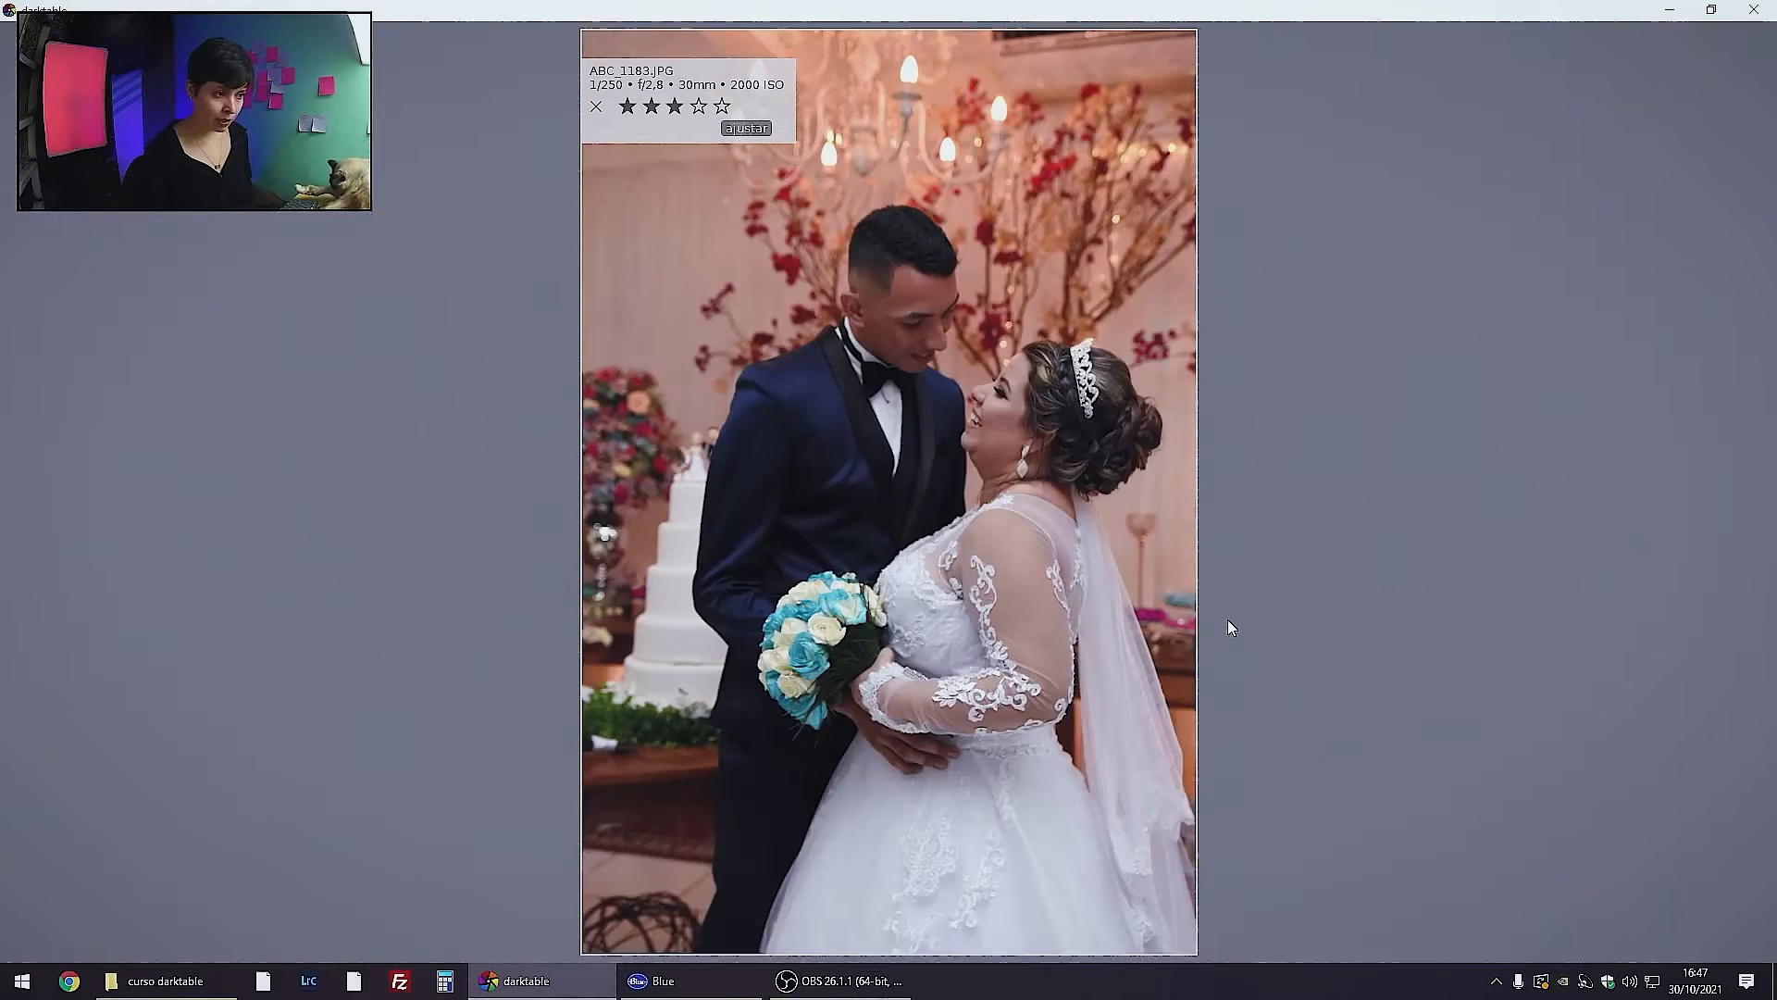
key("Left")
key("Left")
key("Left")
key("Left")
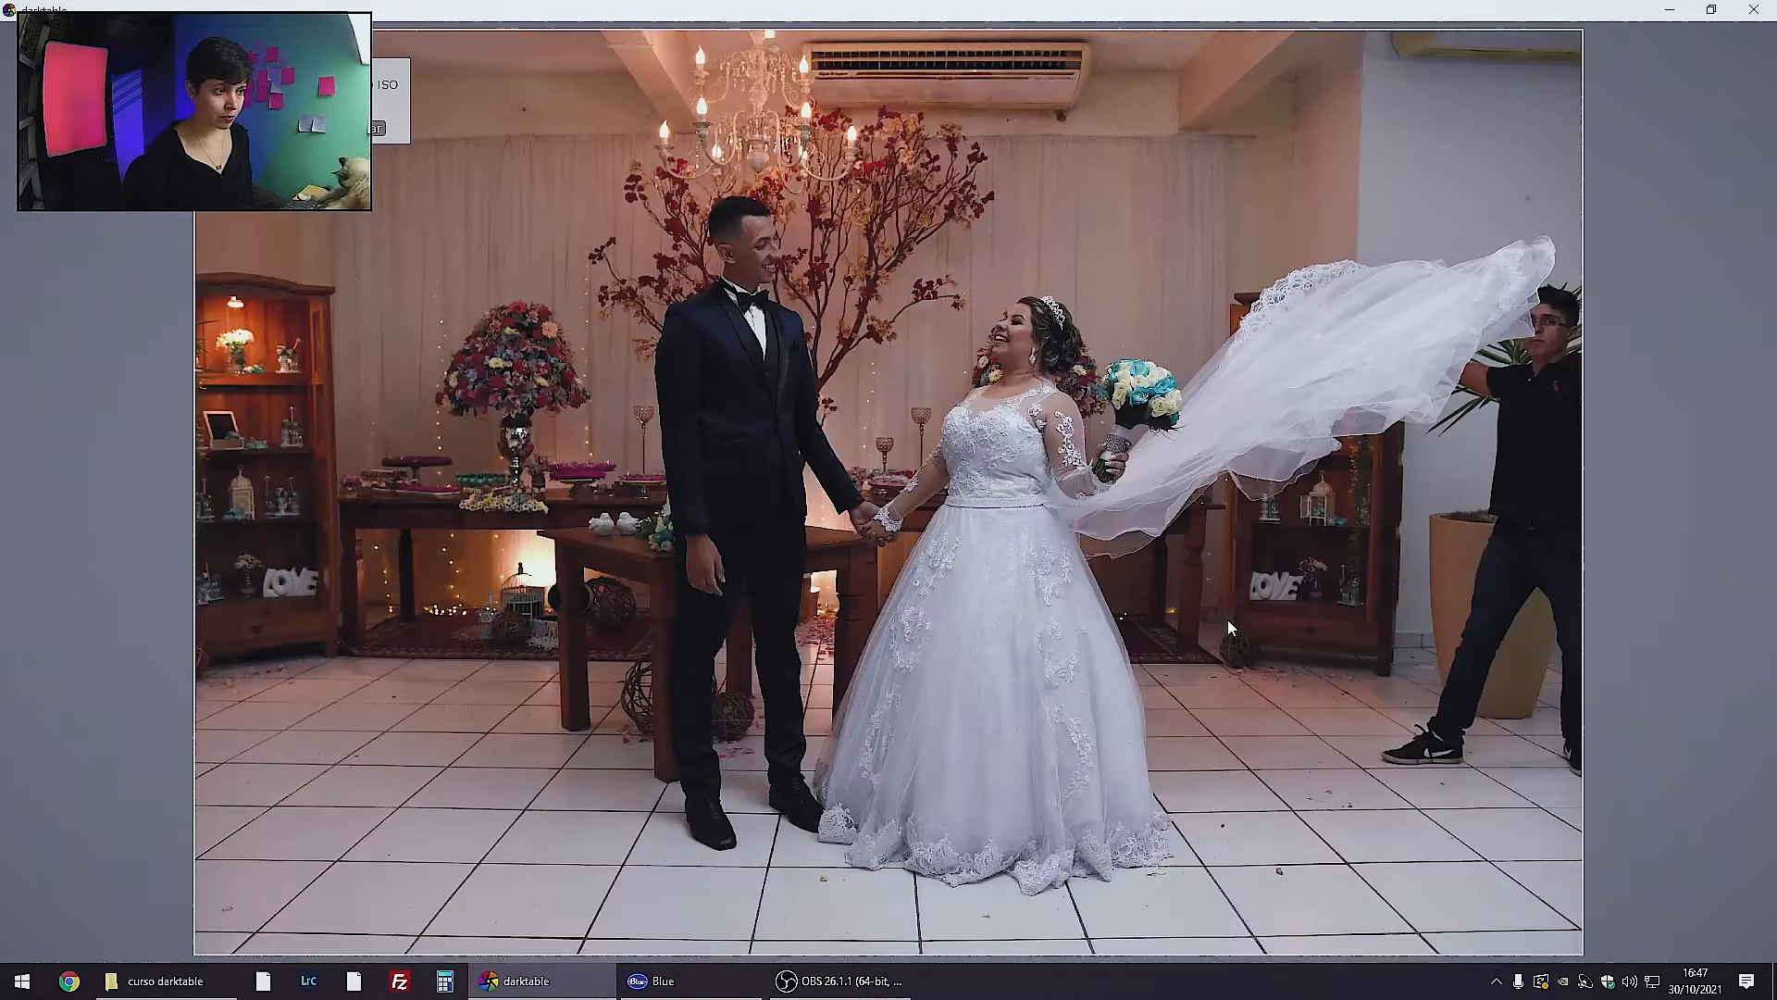
key("Right")
key("Left")
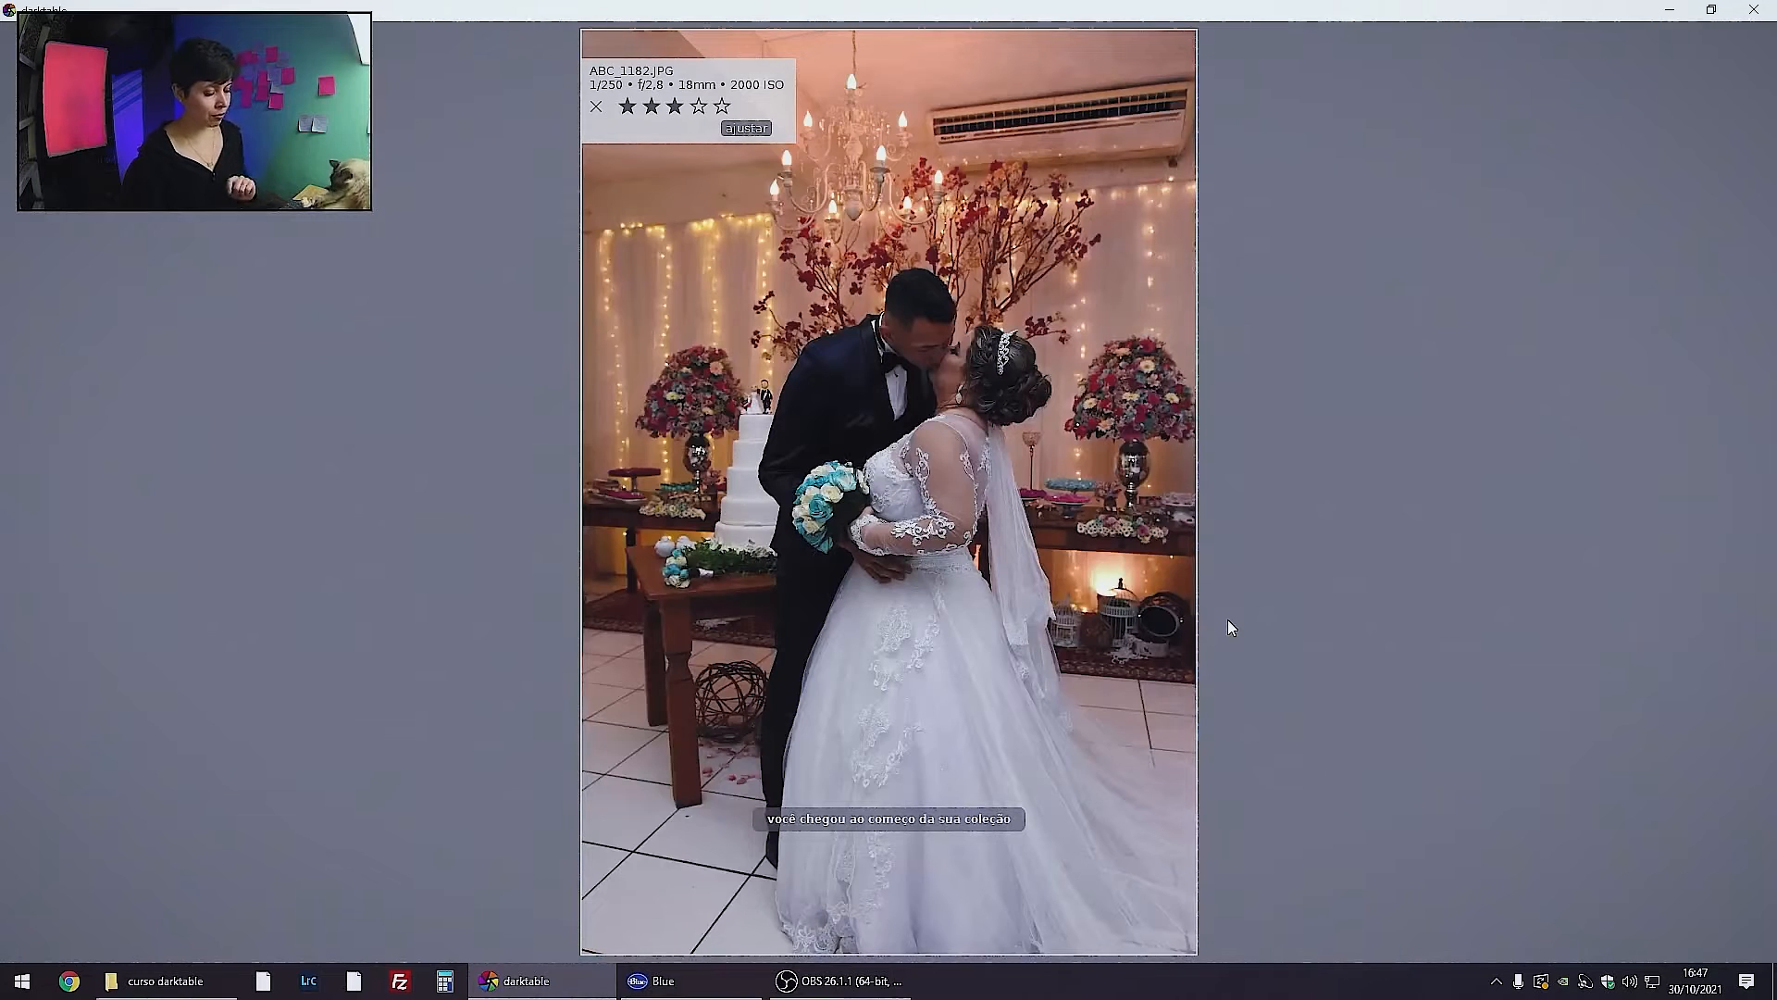
Remove the star rating from ABC_1183.JPG, and from ABC_1185.JPG after comparing it with ABC_1184.JPG
key("Right")
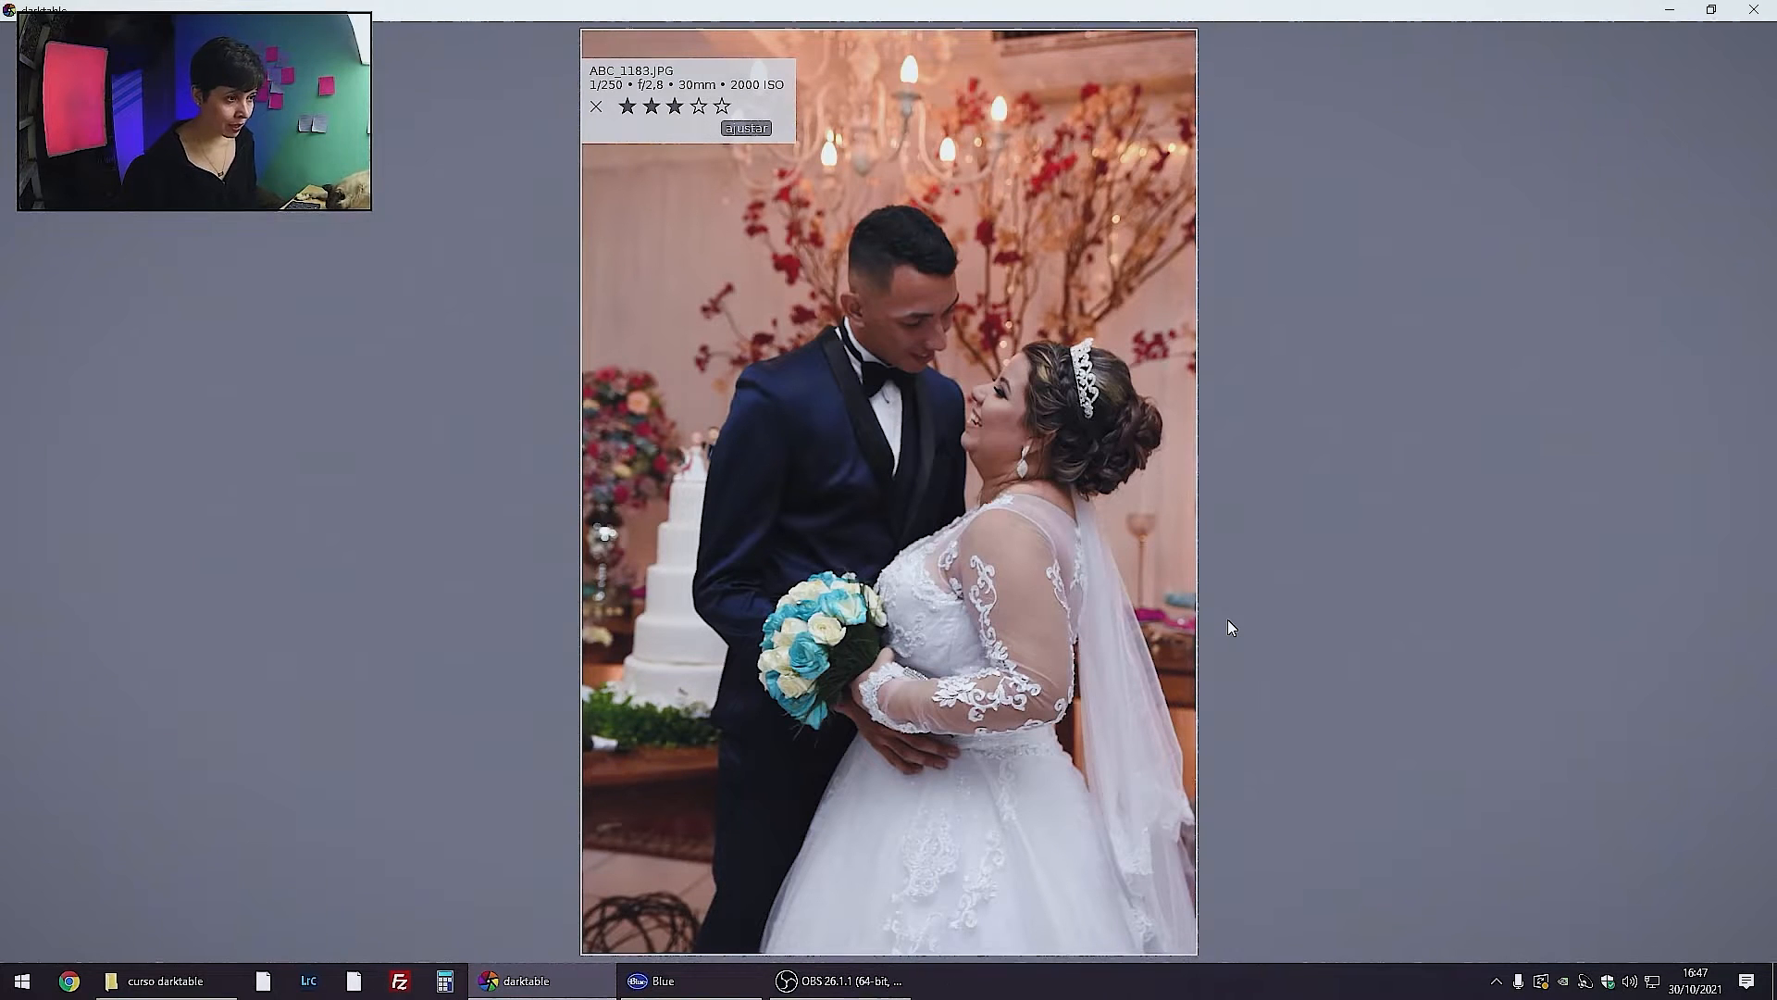
key("0")
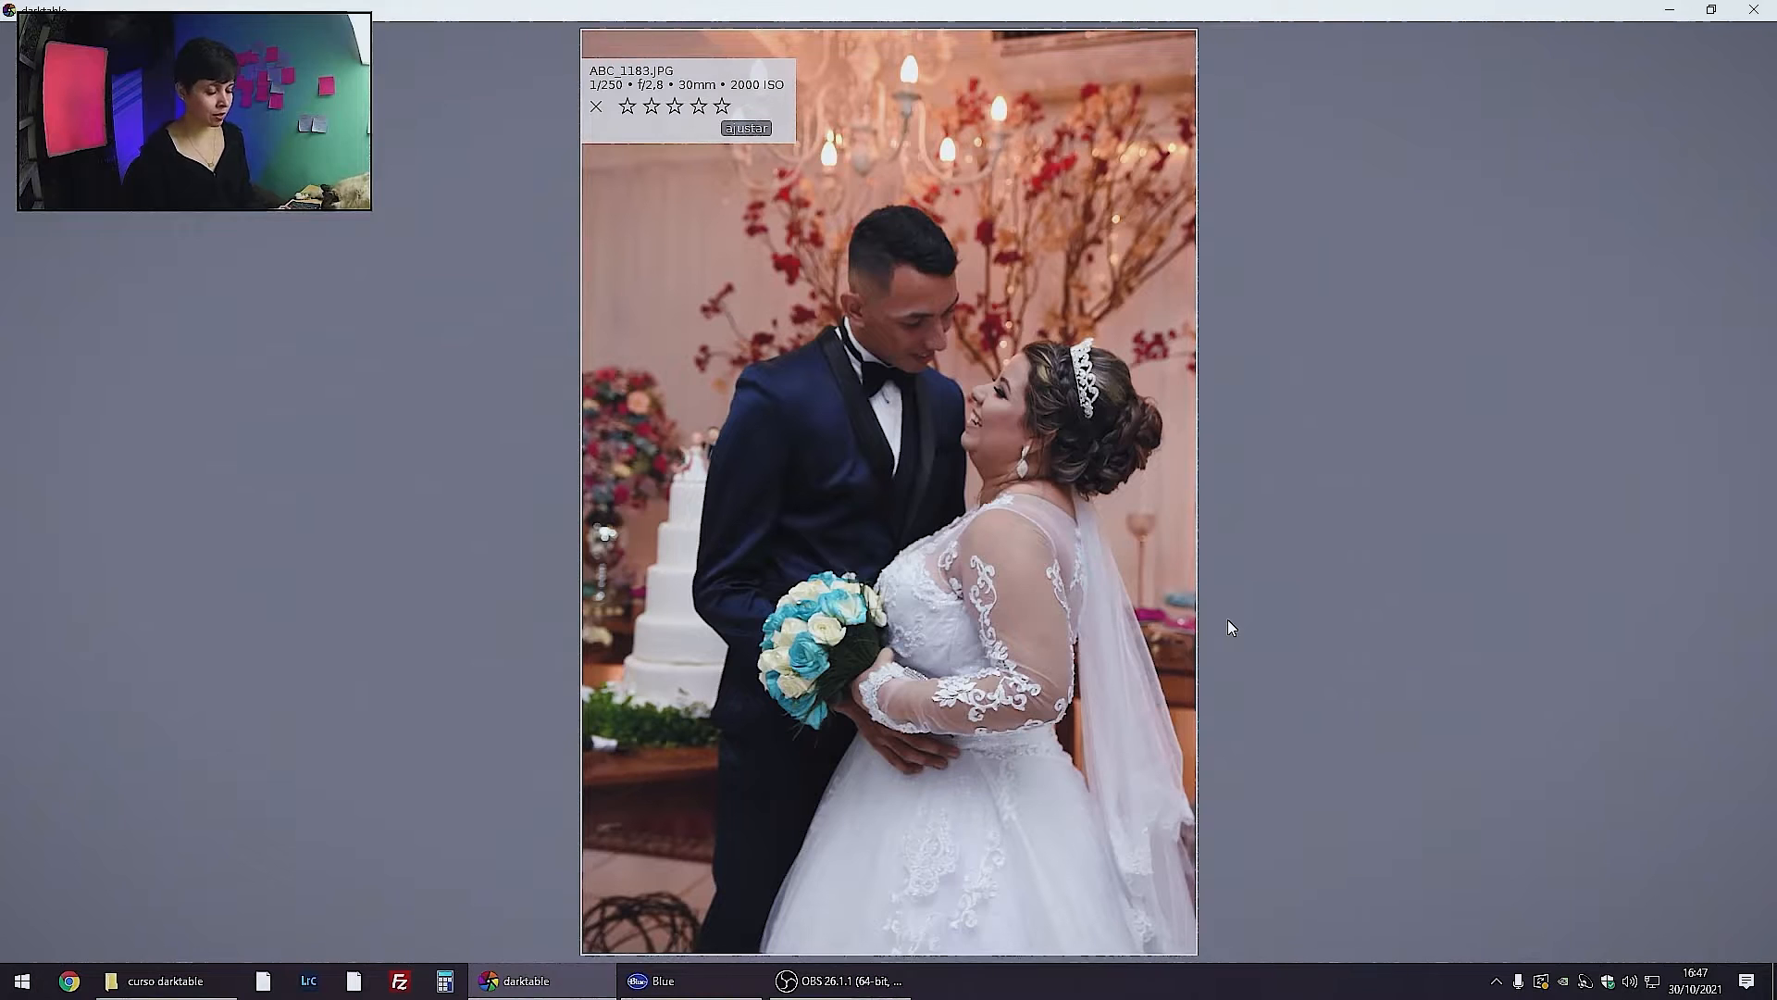
key("Right")
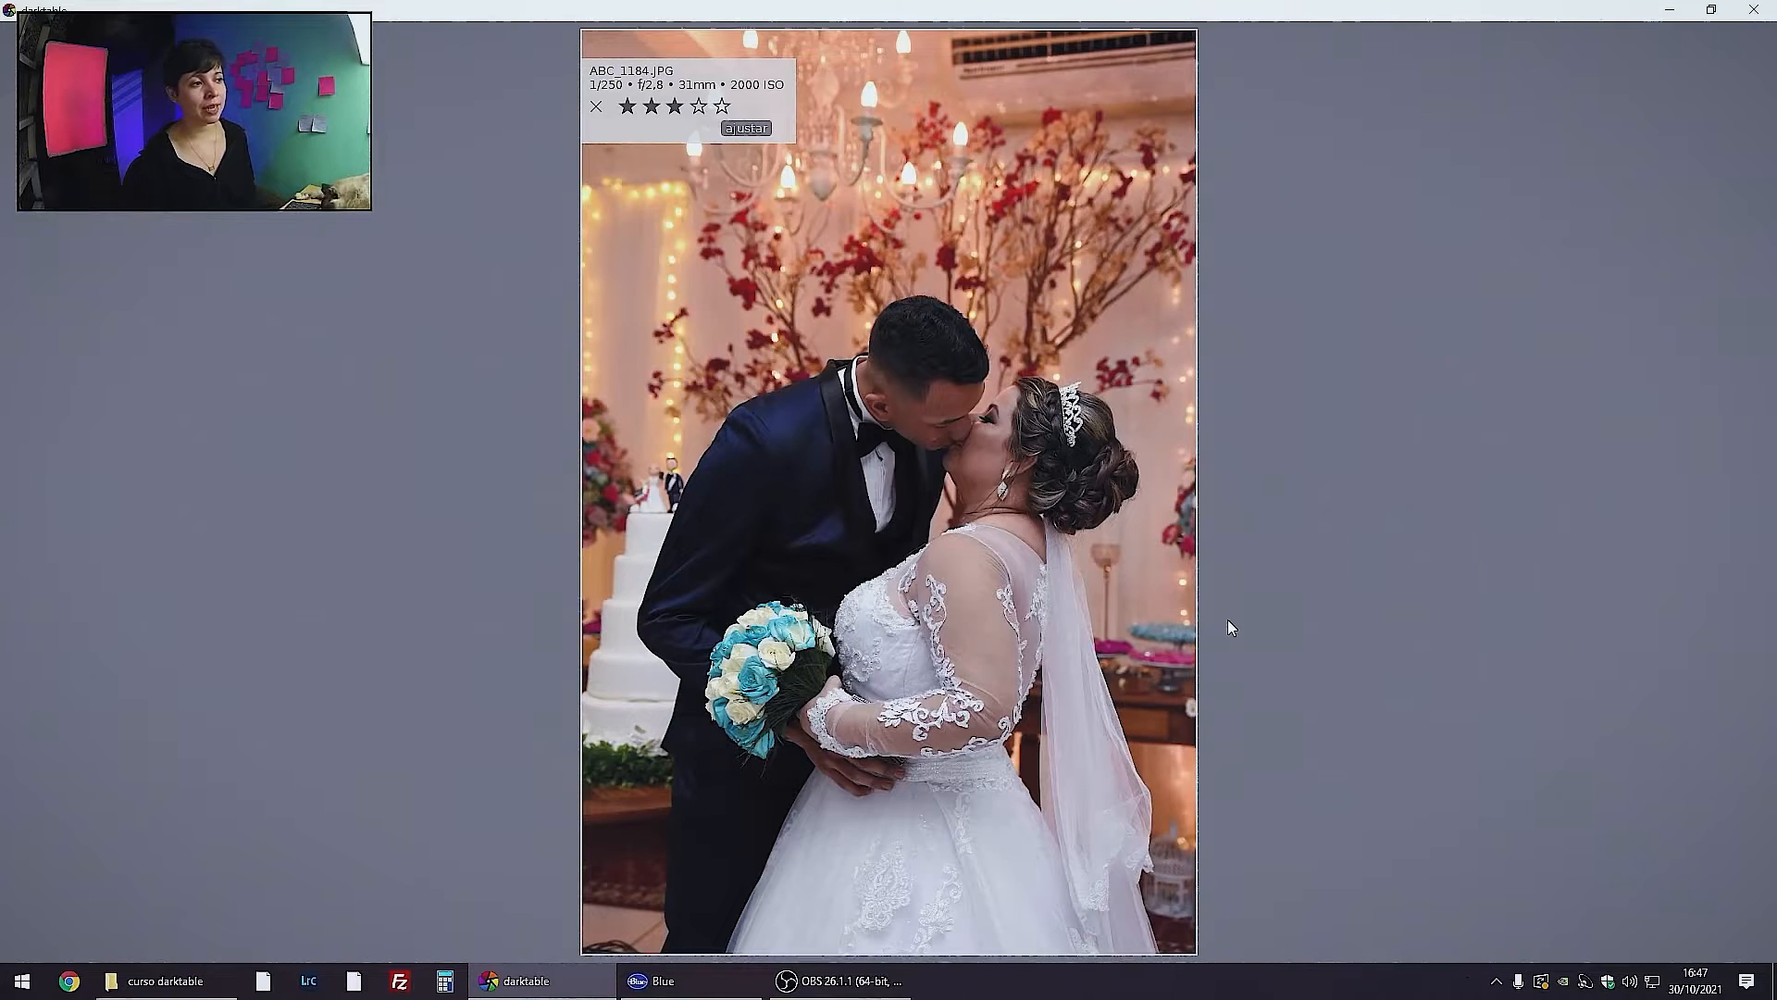
key("Right")
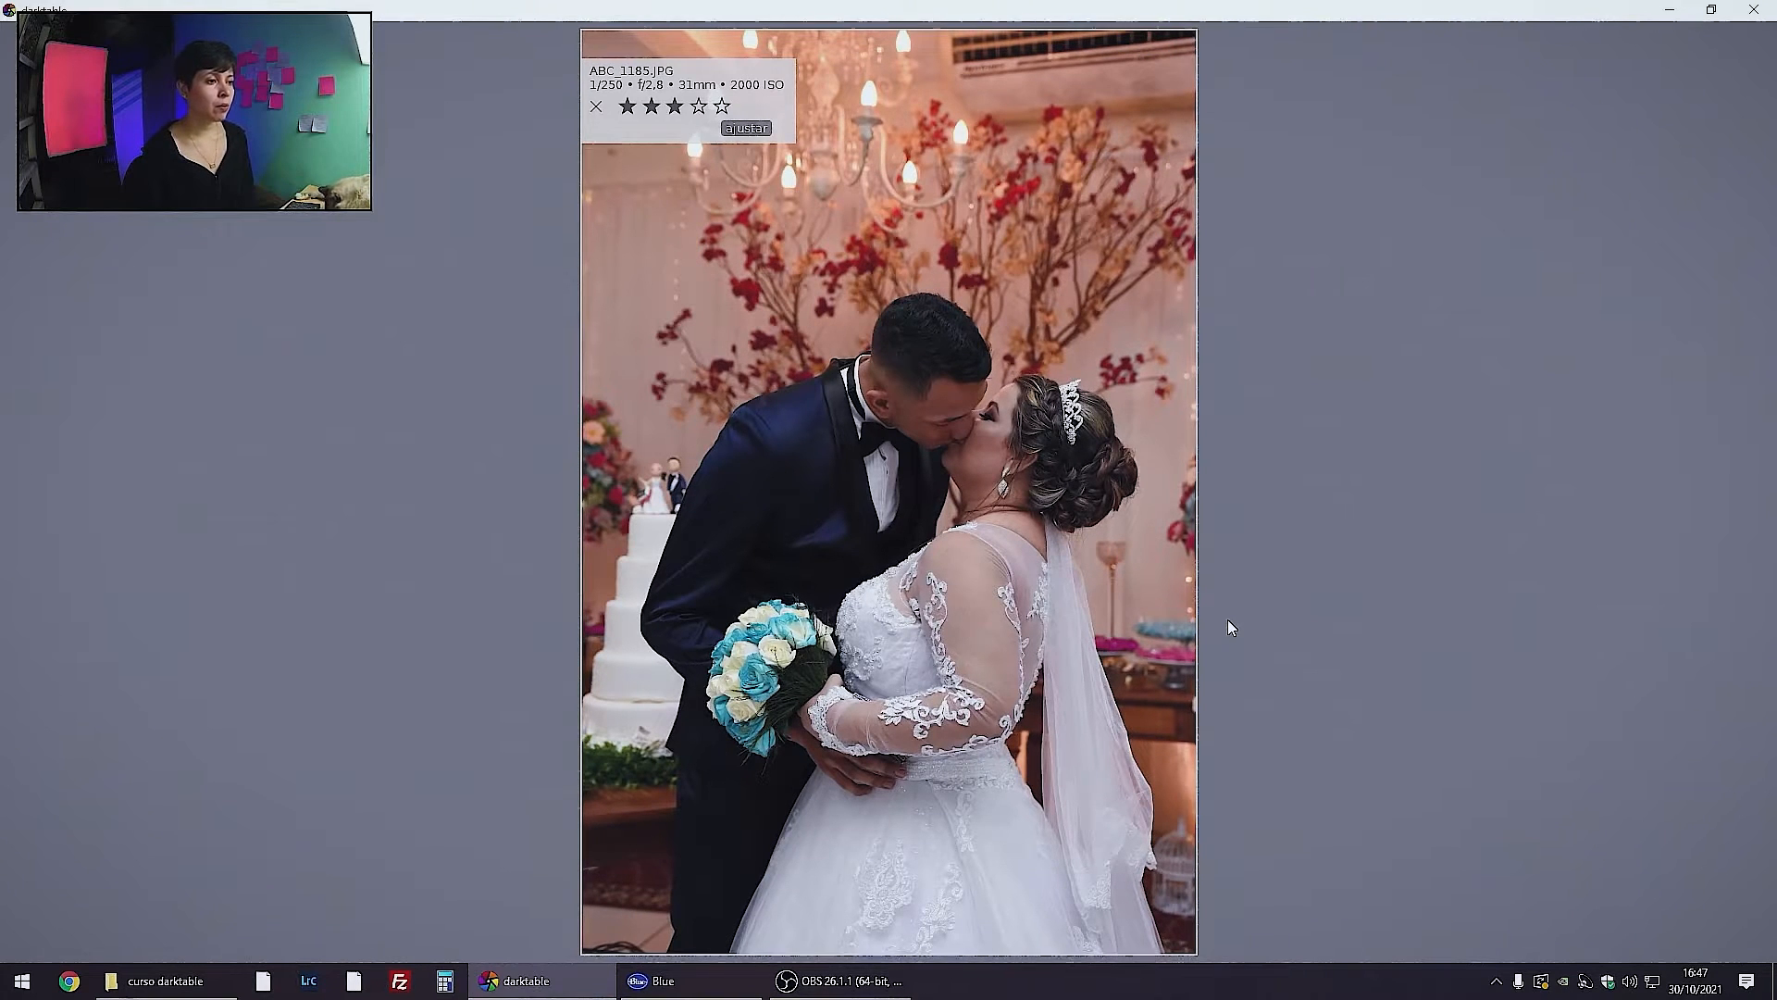
key("Left")
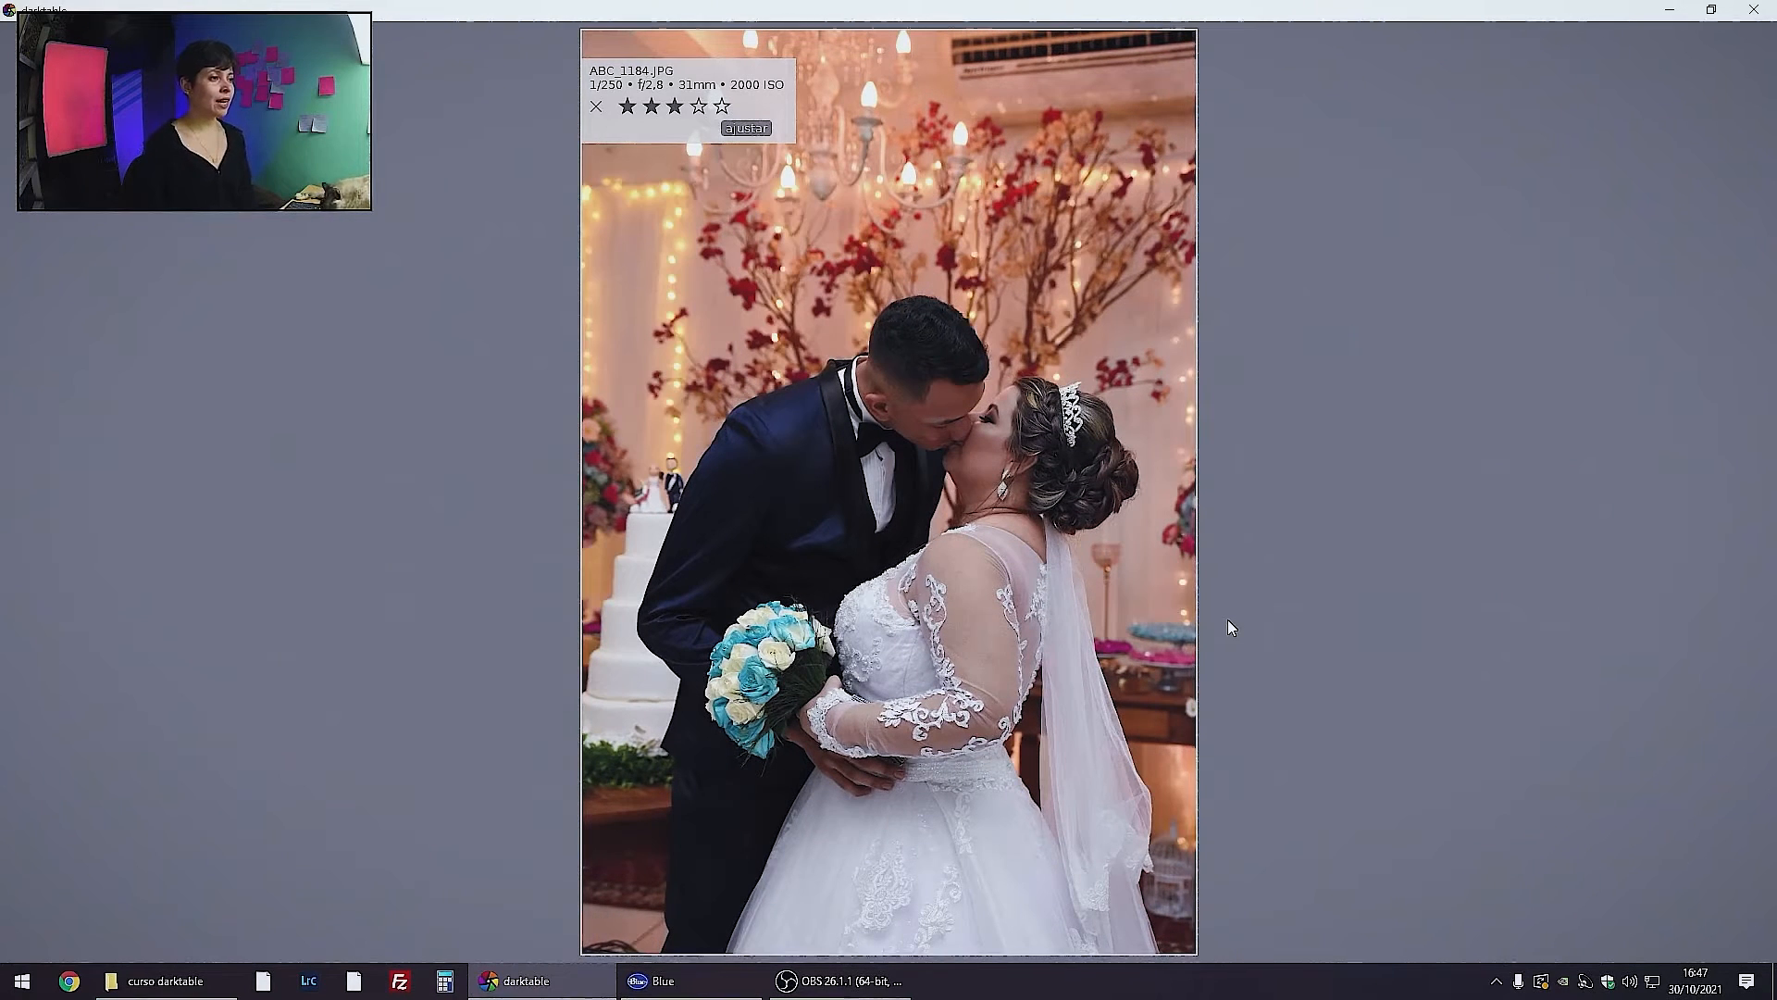
key("Right")
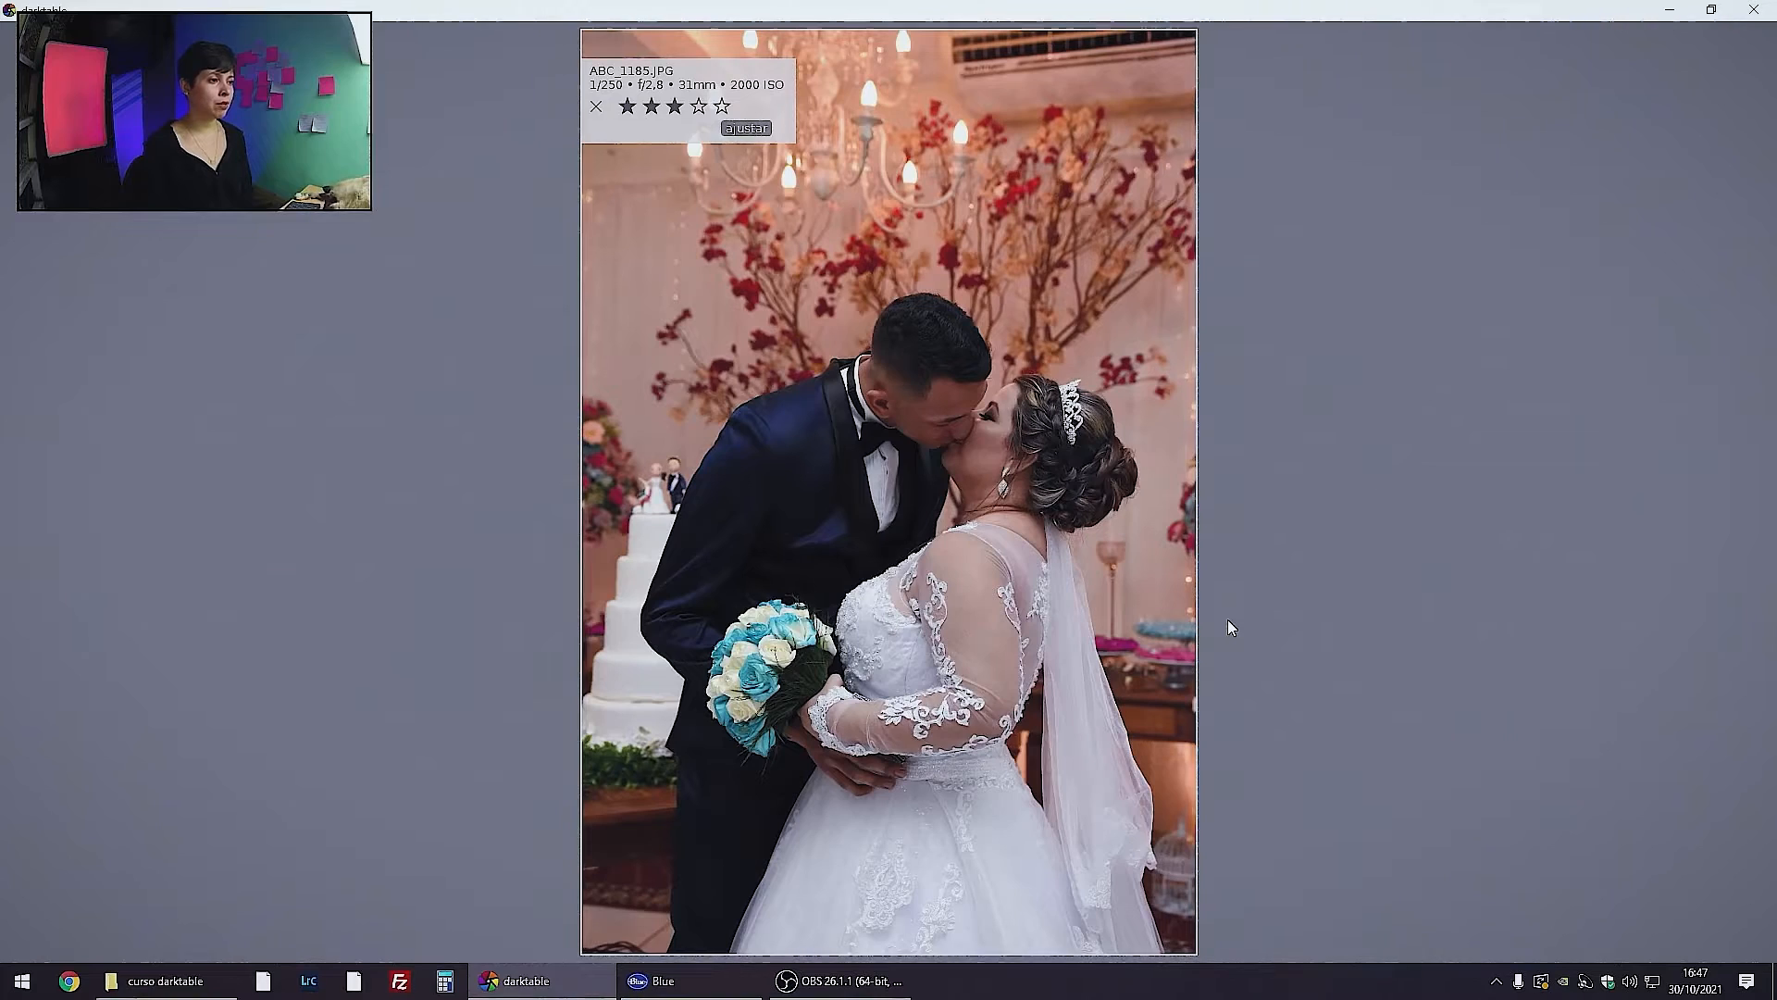
key("0")
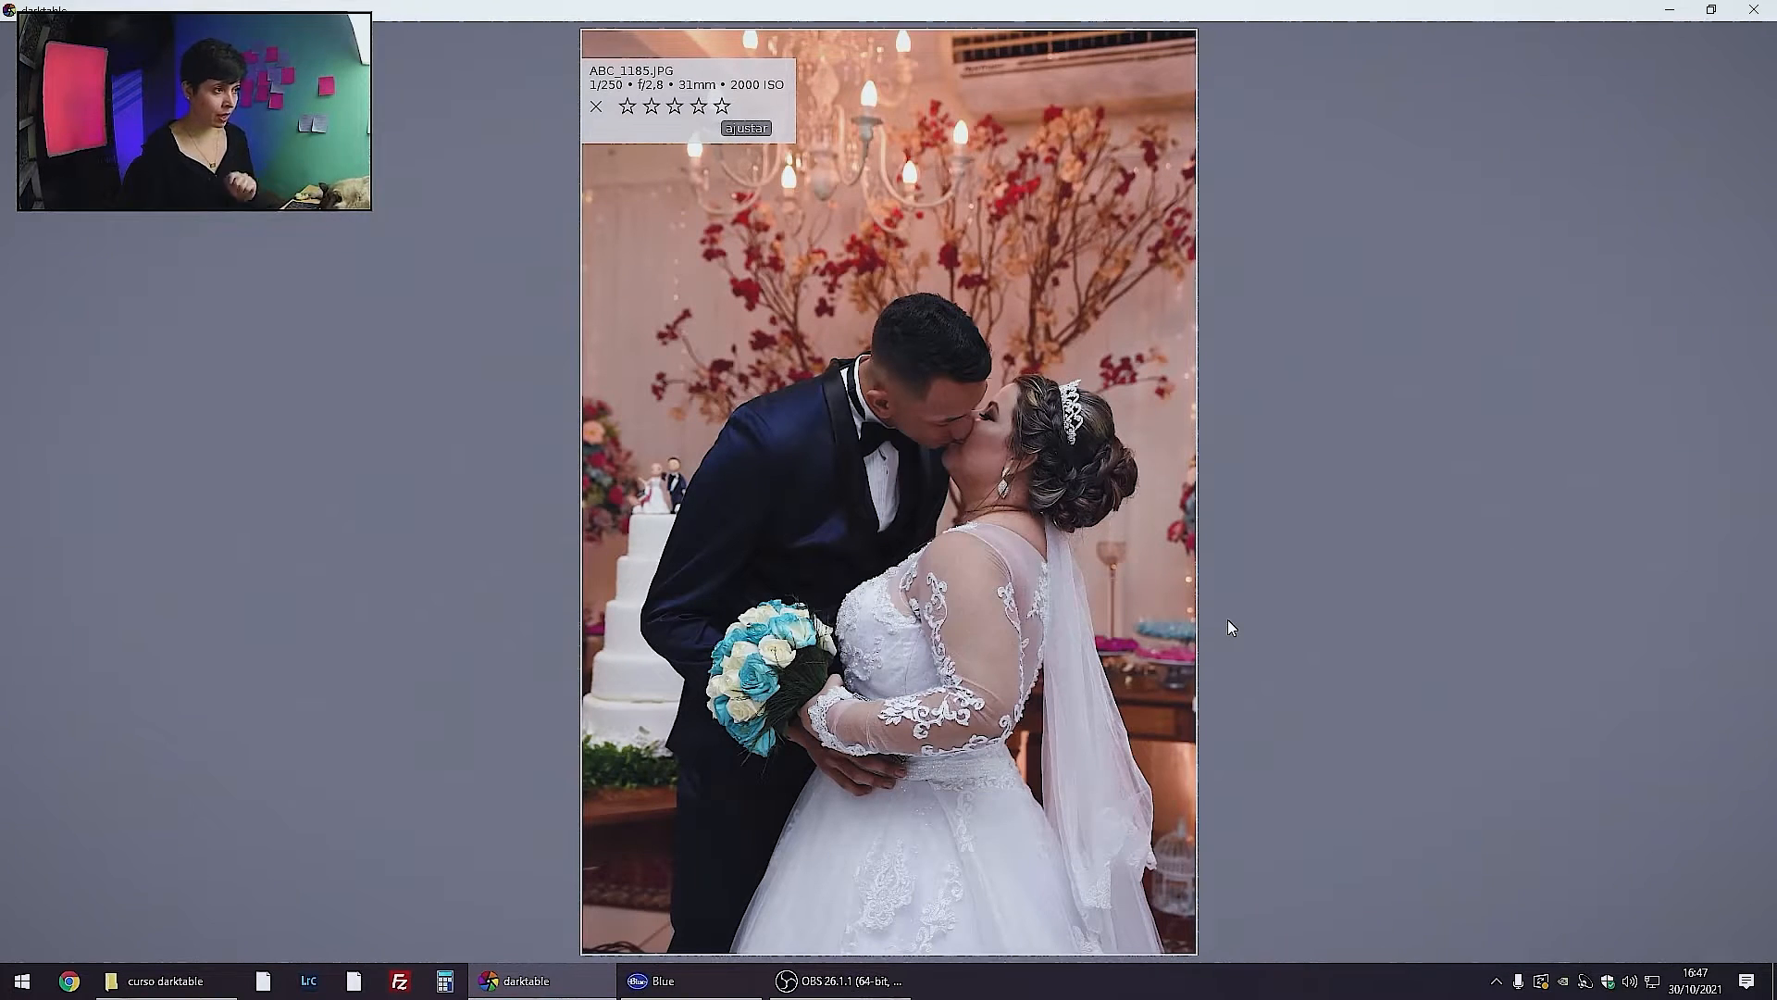
Review the full-length photos of the couple holding hands with the veil in motion
key("Right")
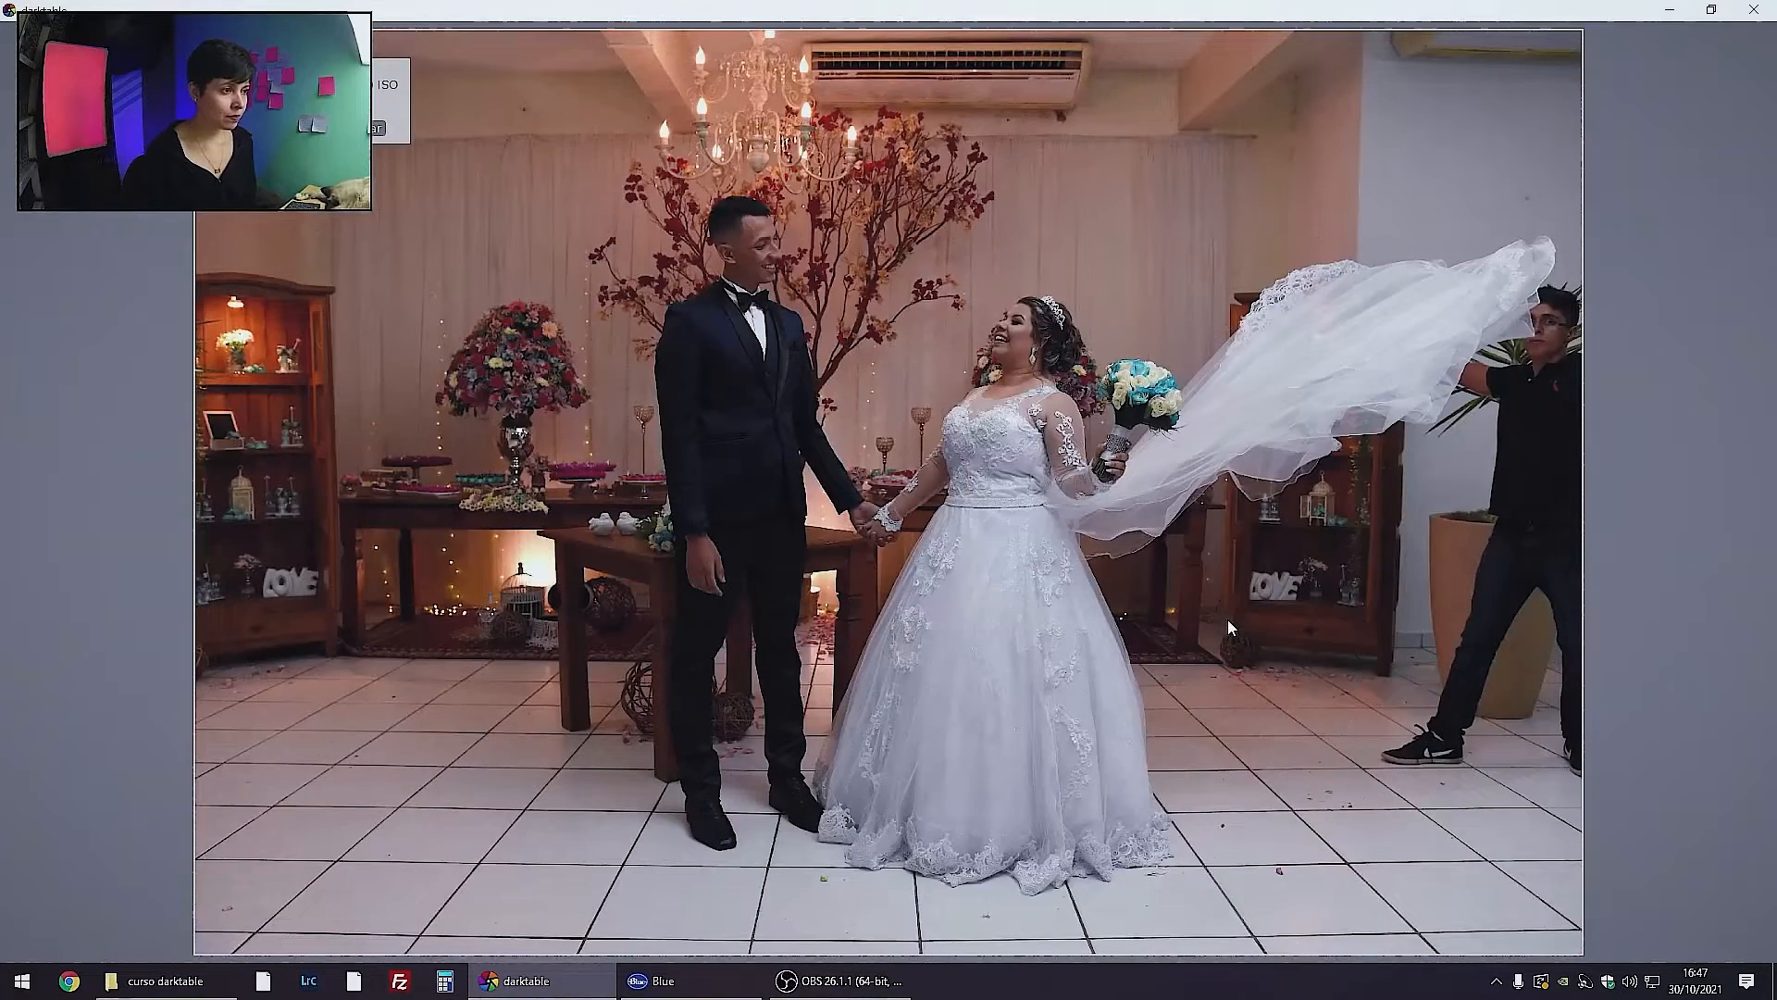
key("Right")
key("Left")
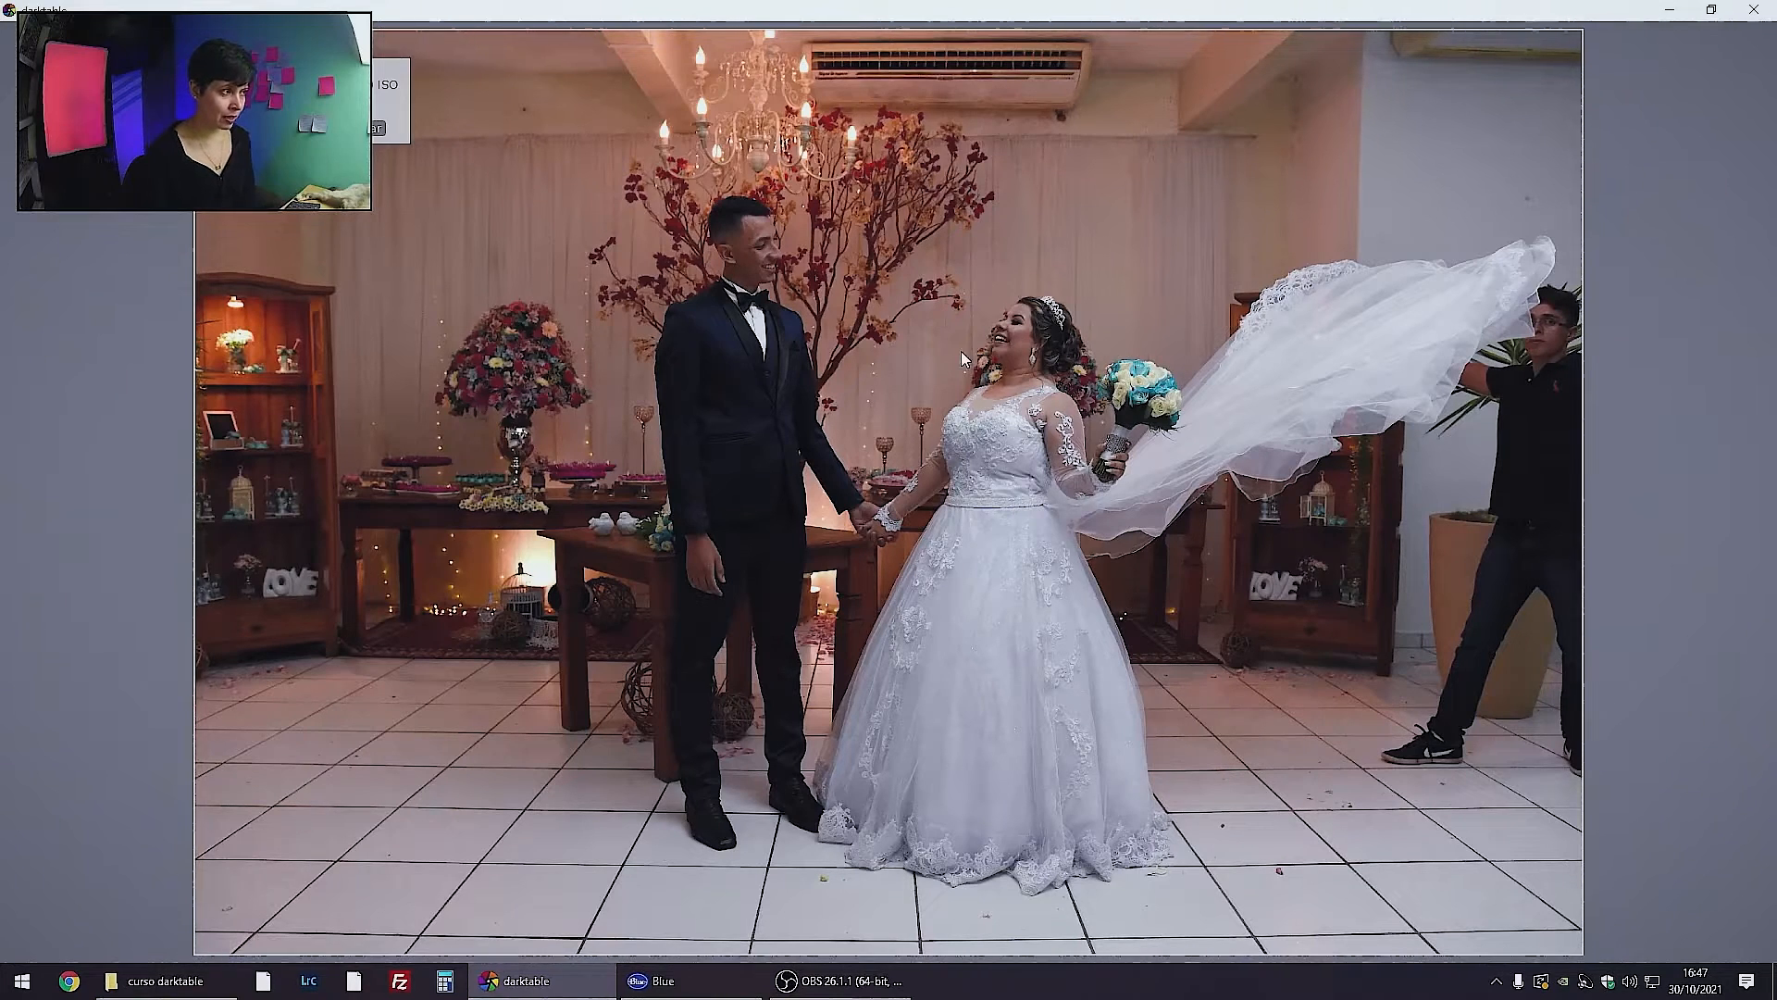
key("Right")
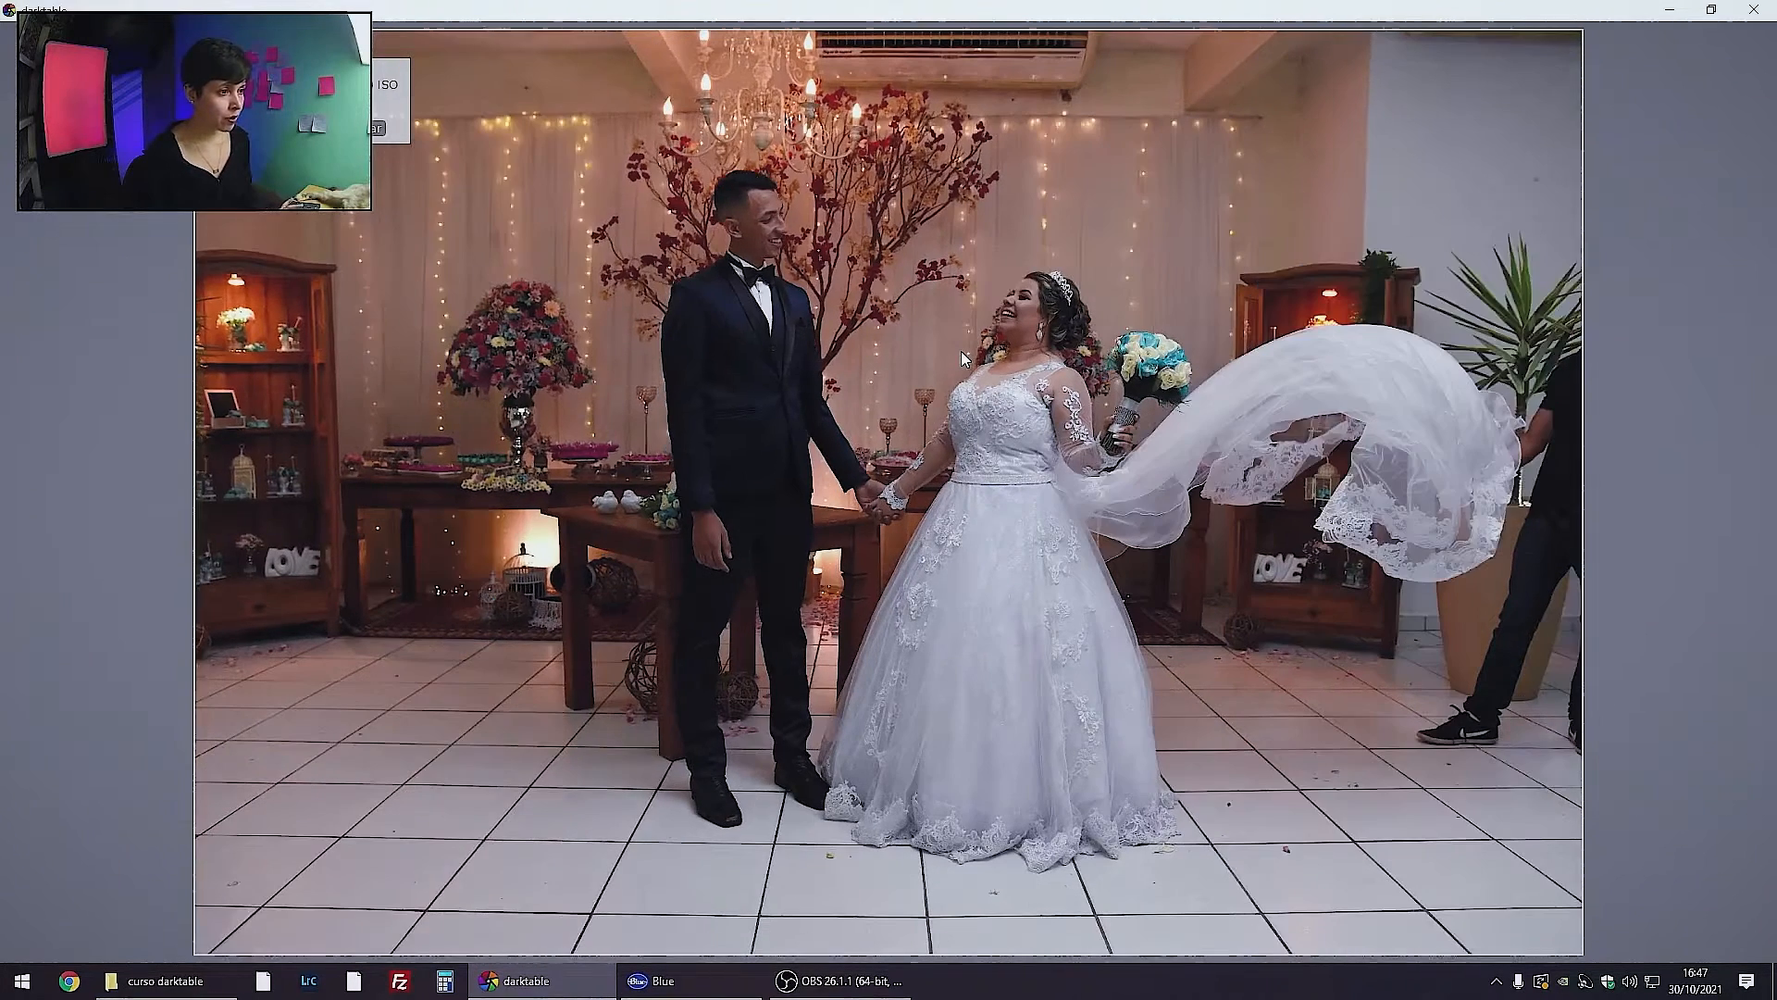
key("Right")
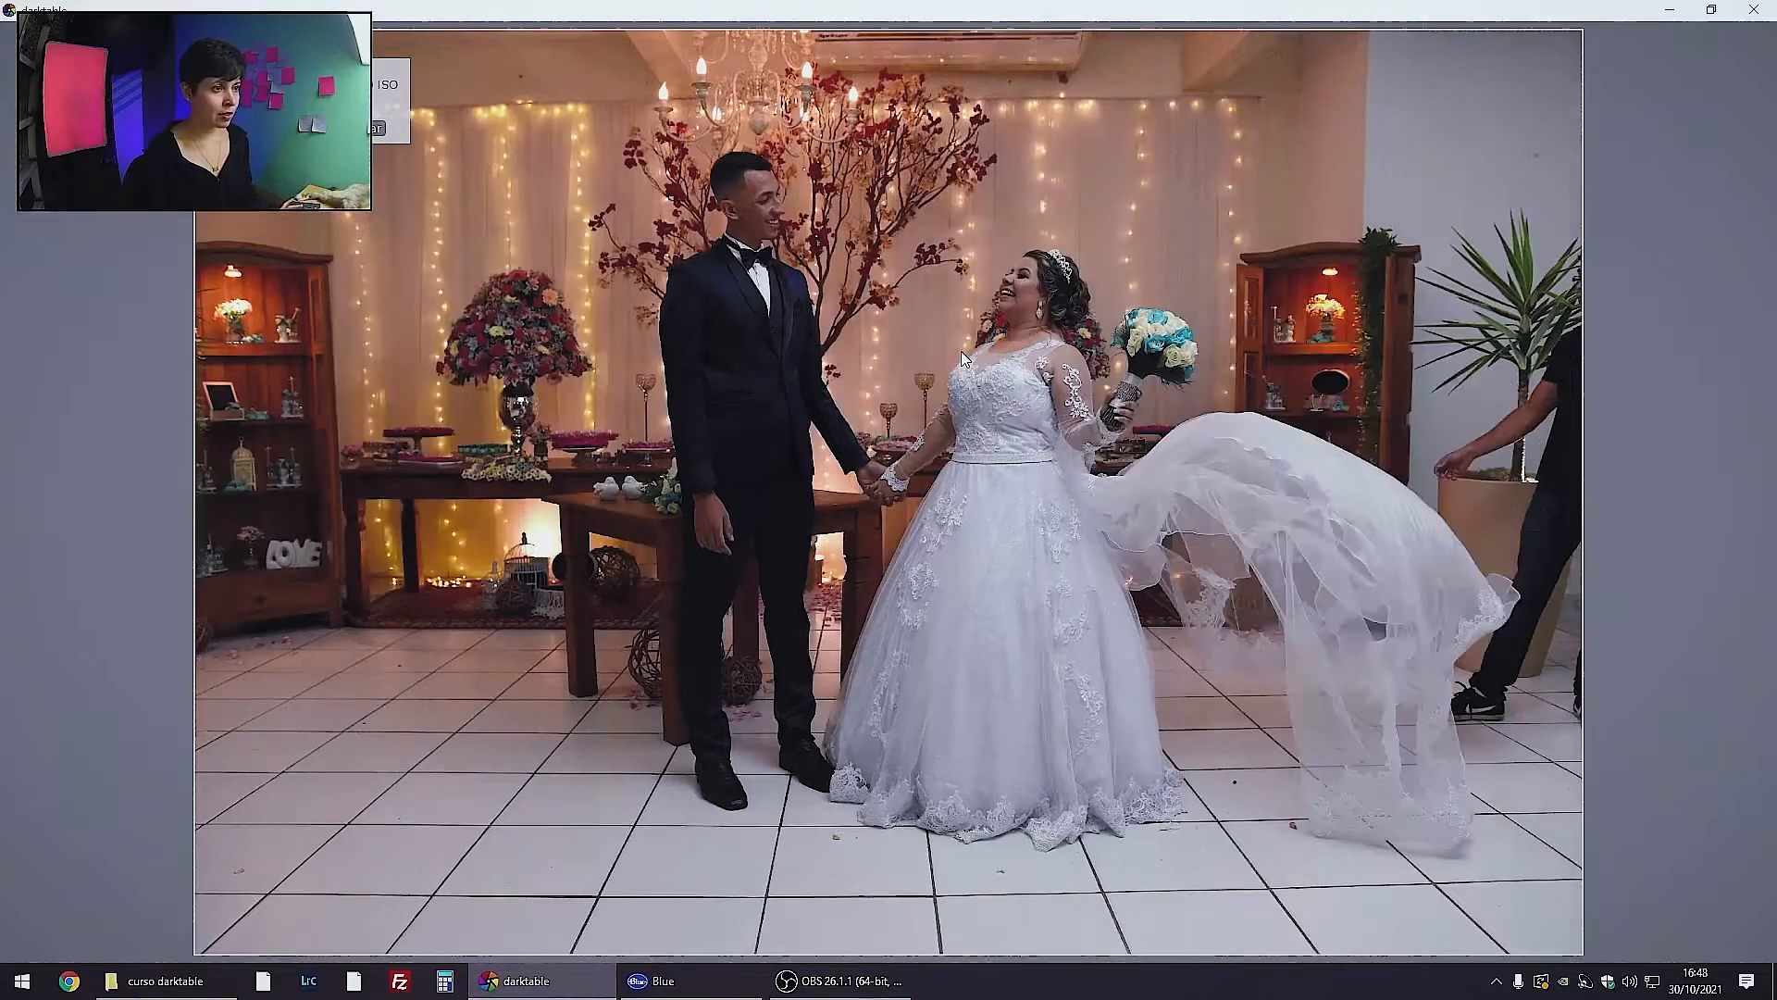
key("Right")
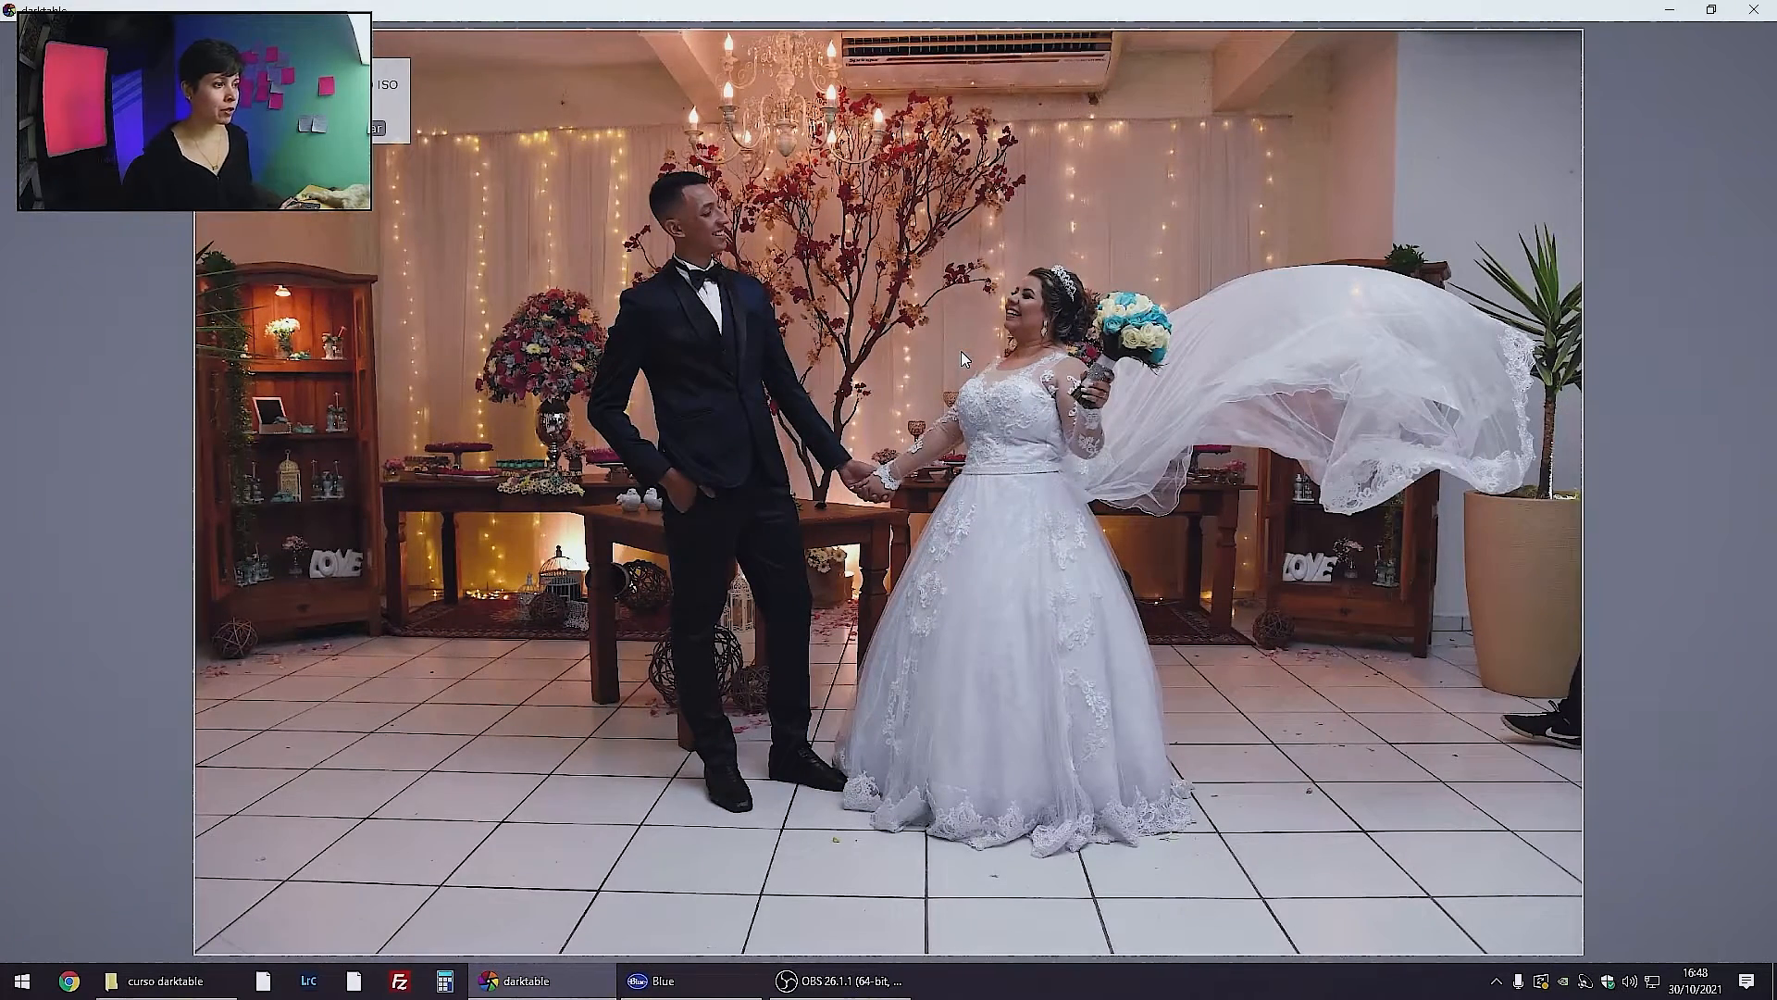
key("Right")
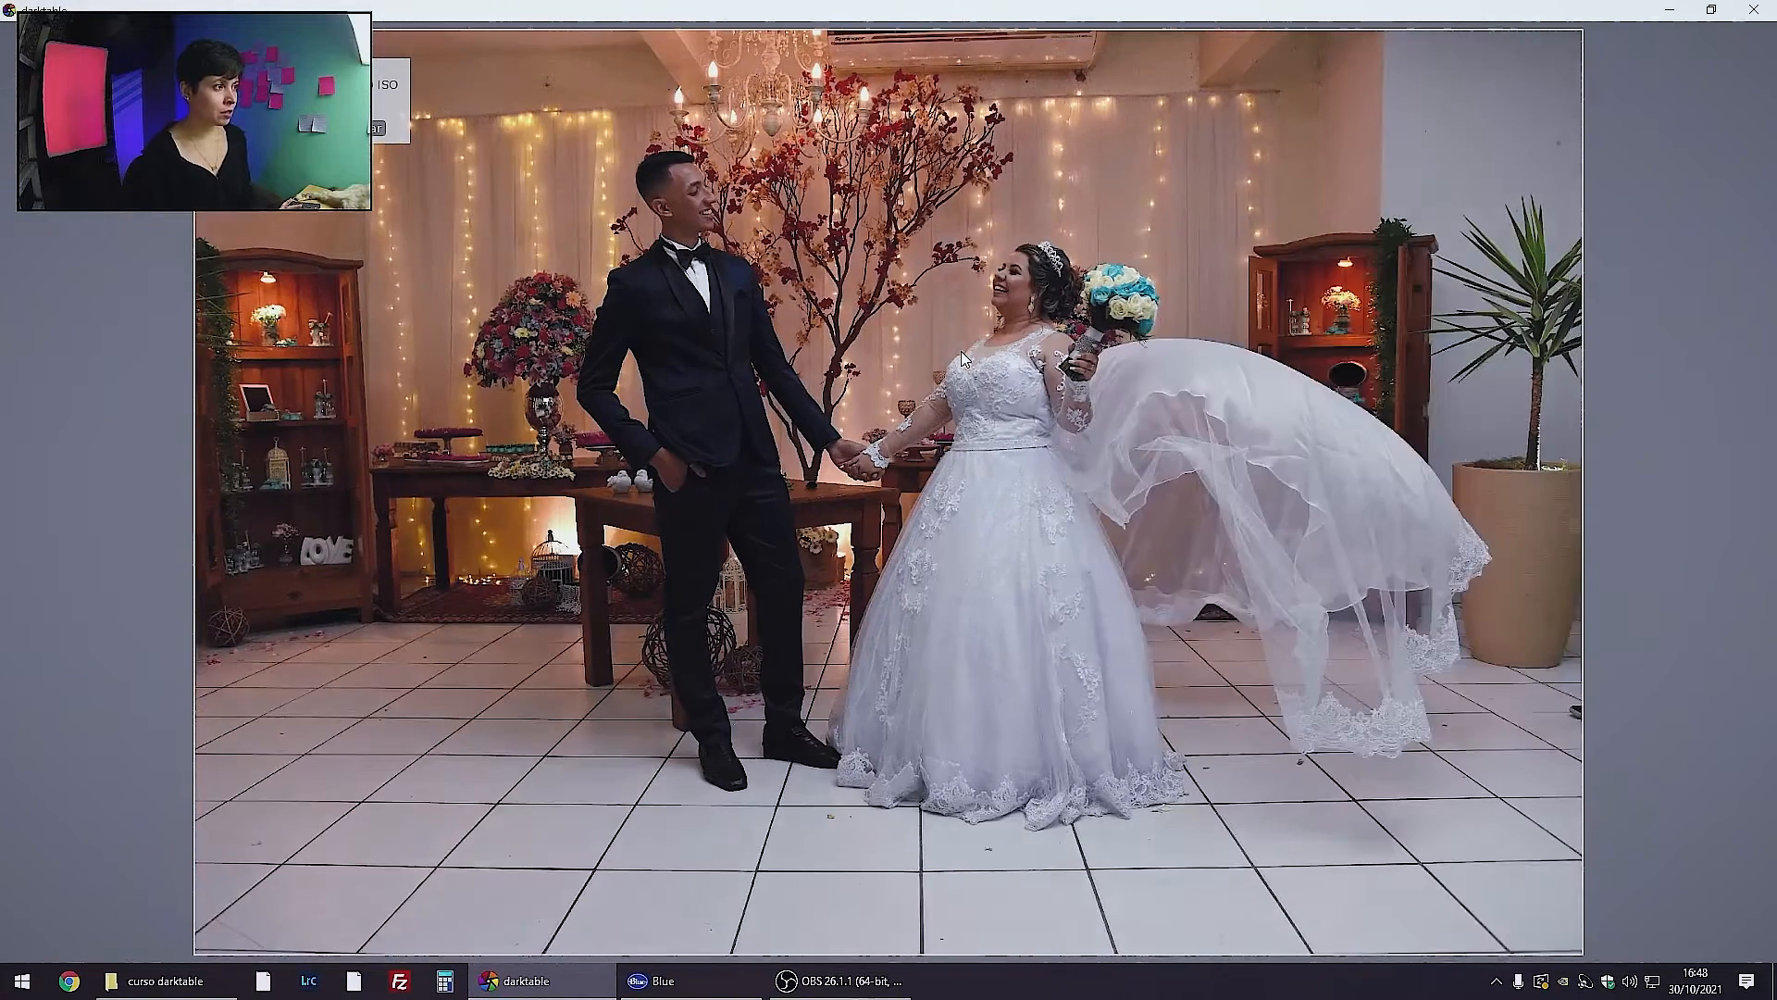
key("Right")
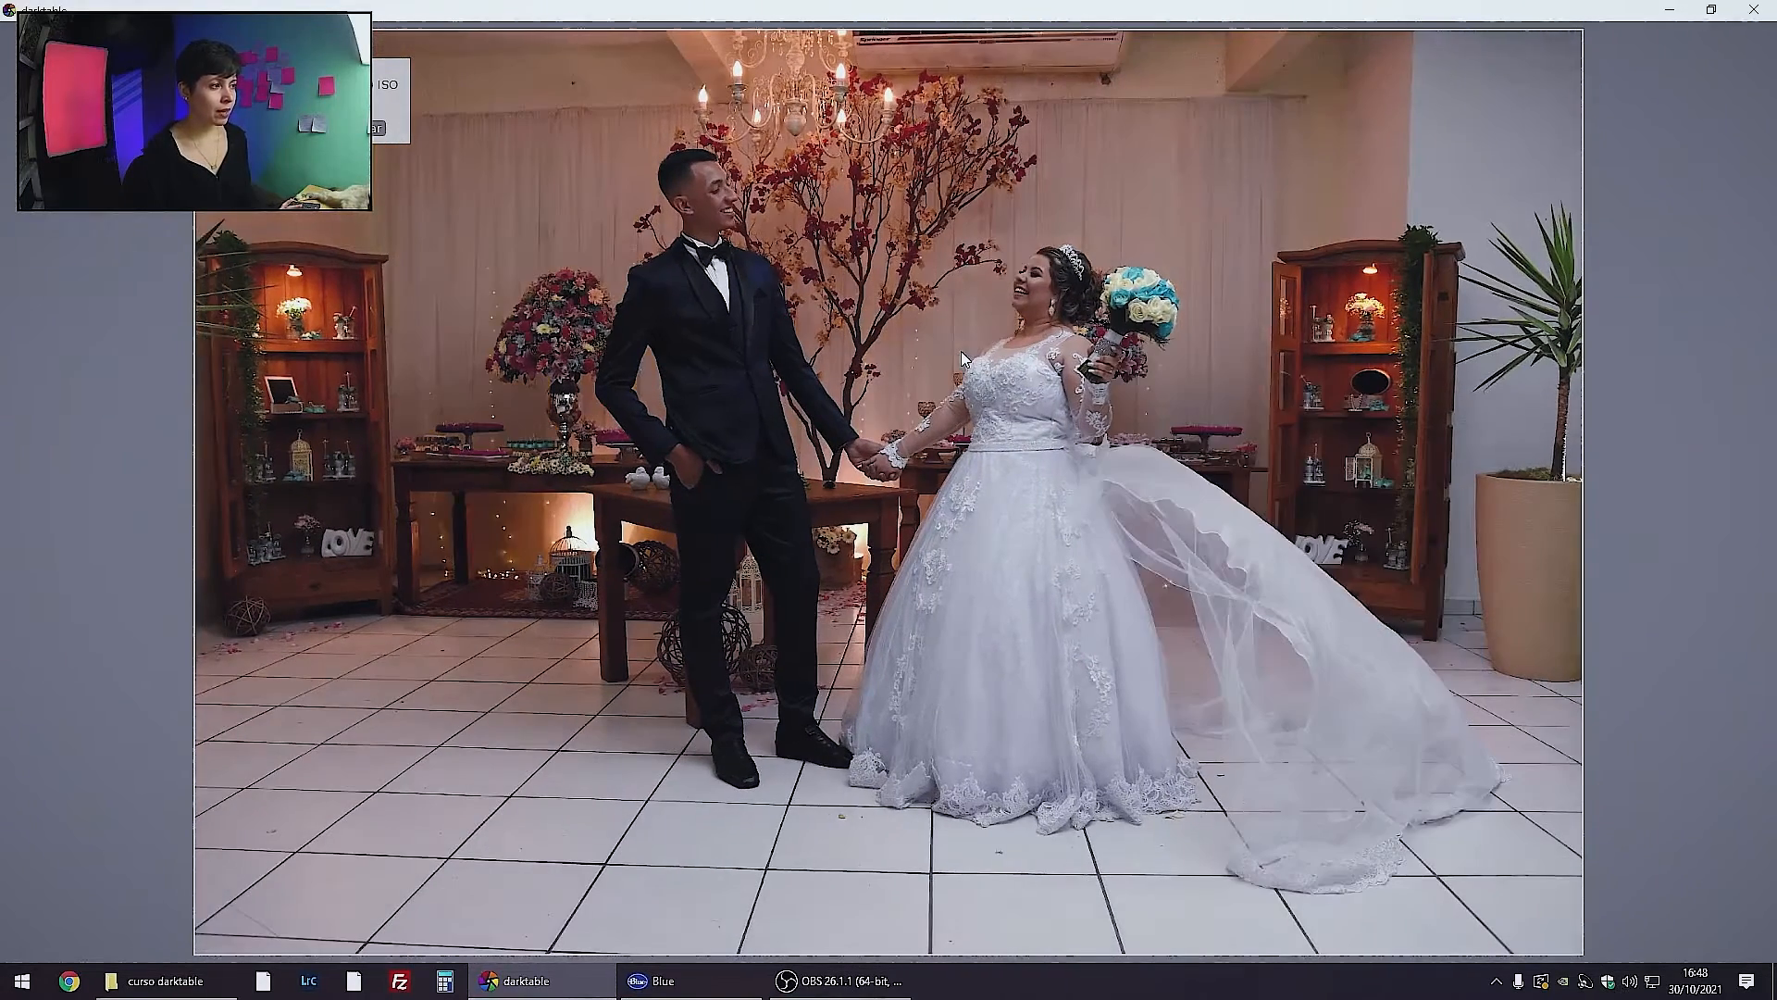
key("Right")
key("Left")
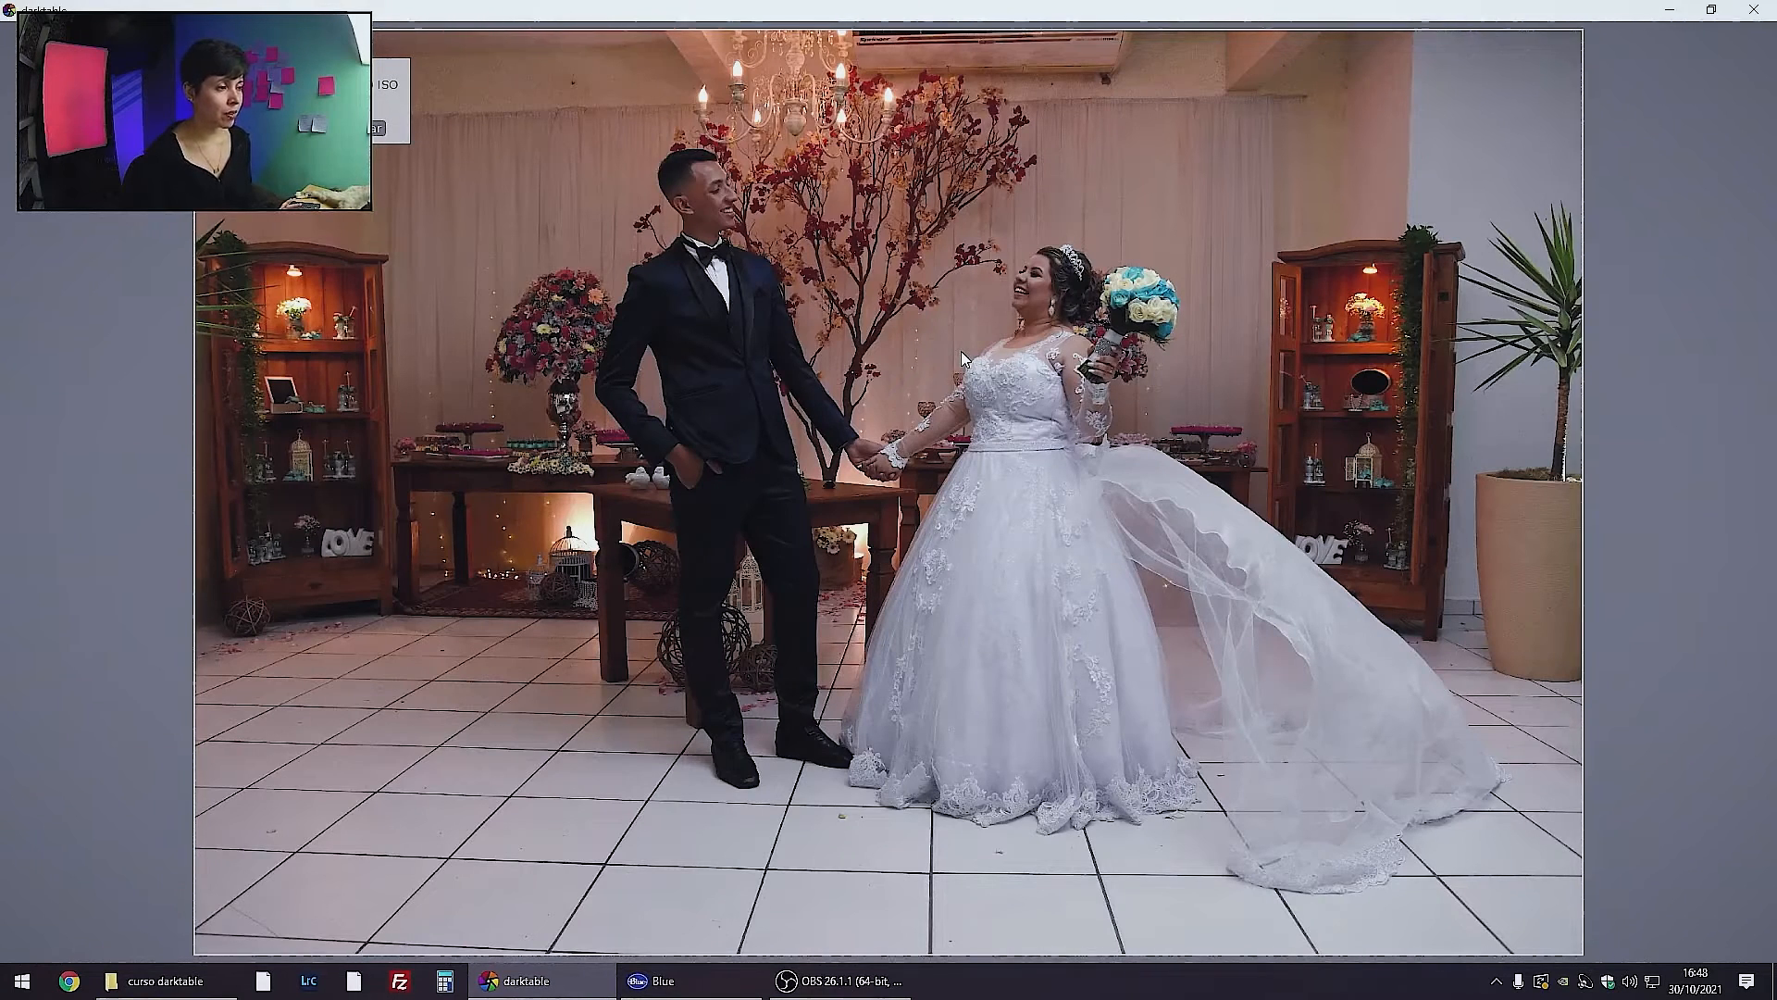
Compare the first close-ups under the veil and remove the star rating from ABC_1194.JPG
key("Right")
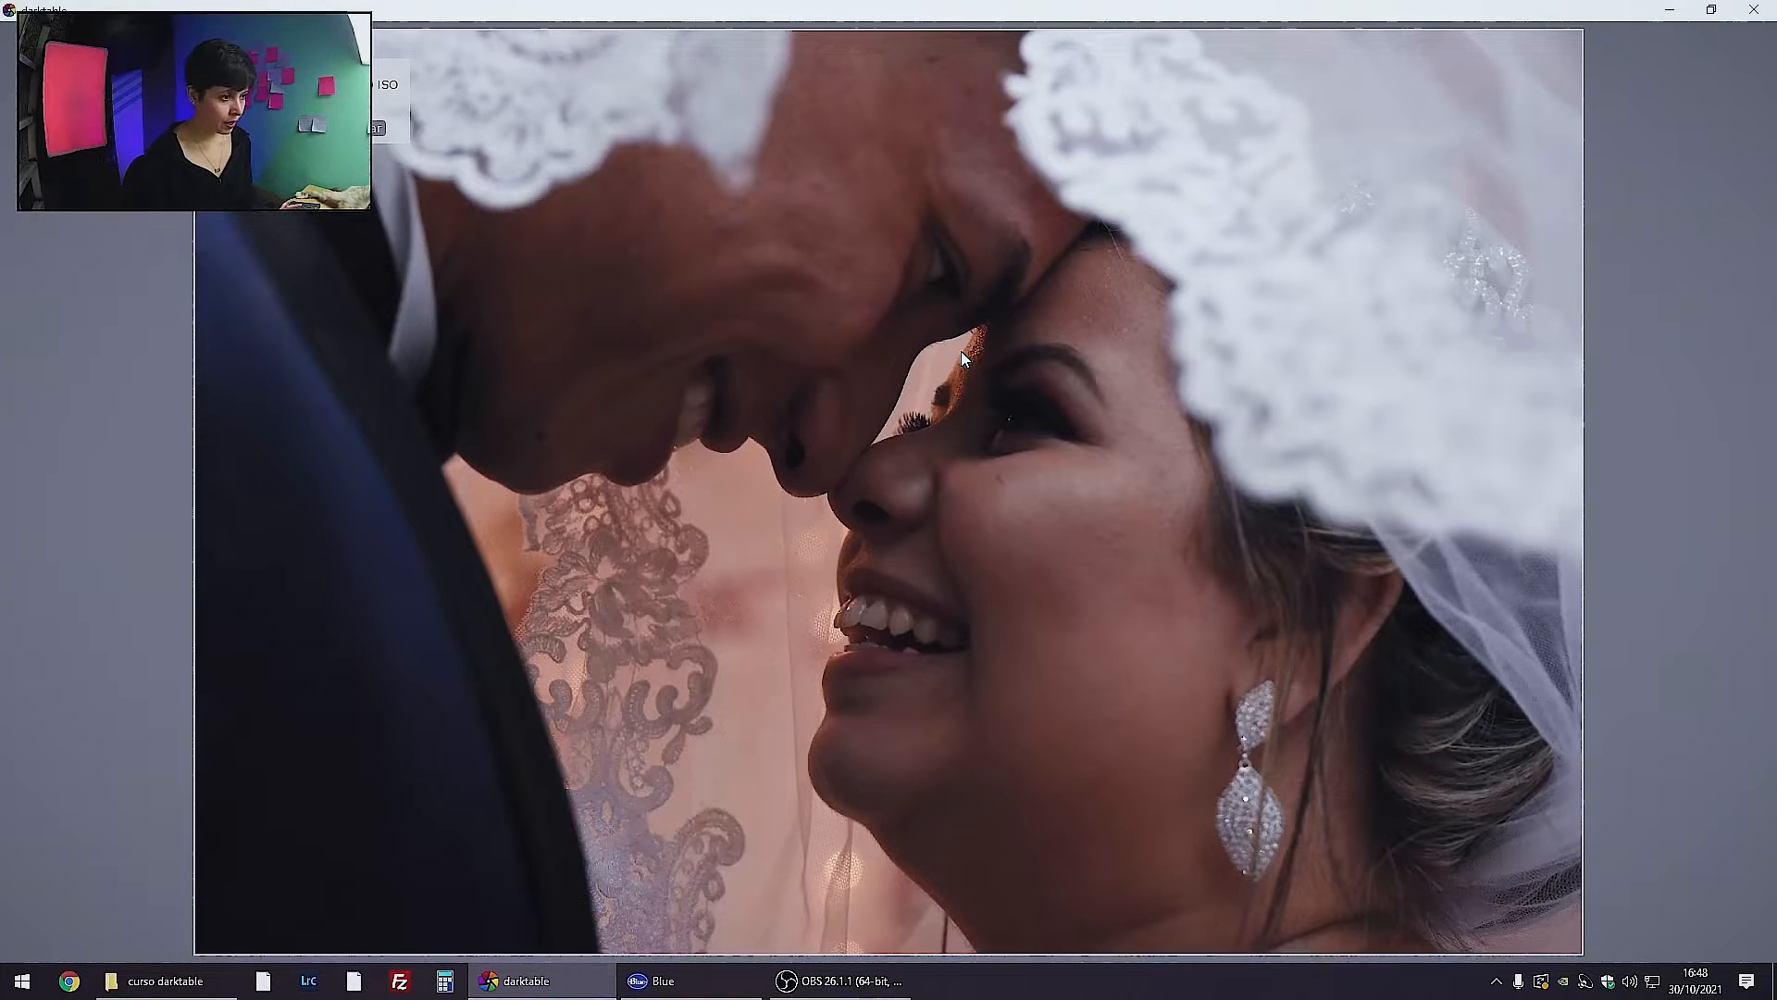
key("Right")
key("Right")
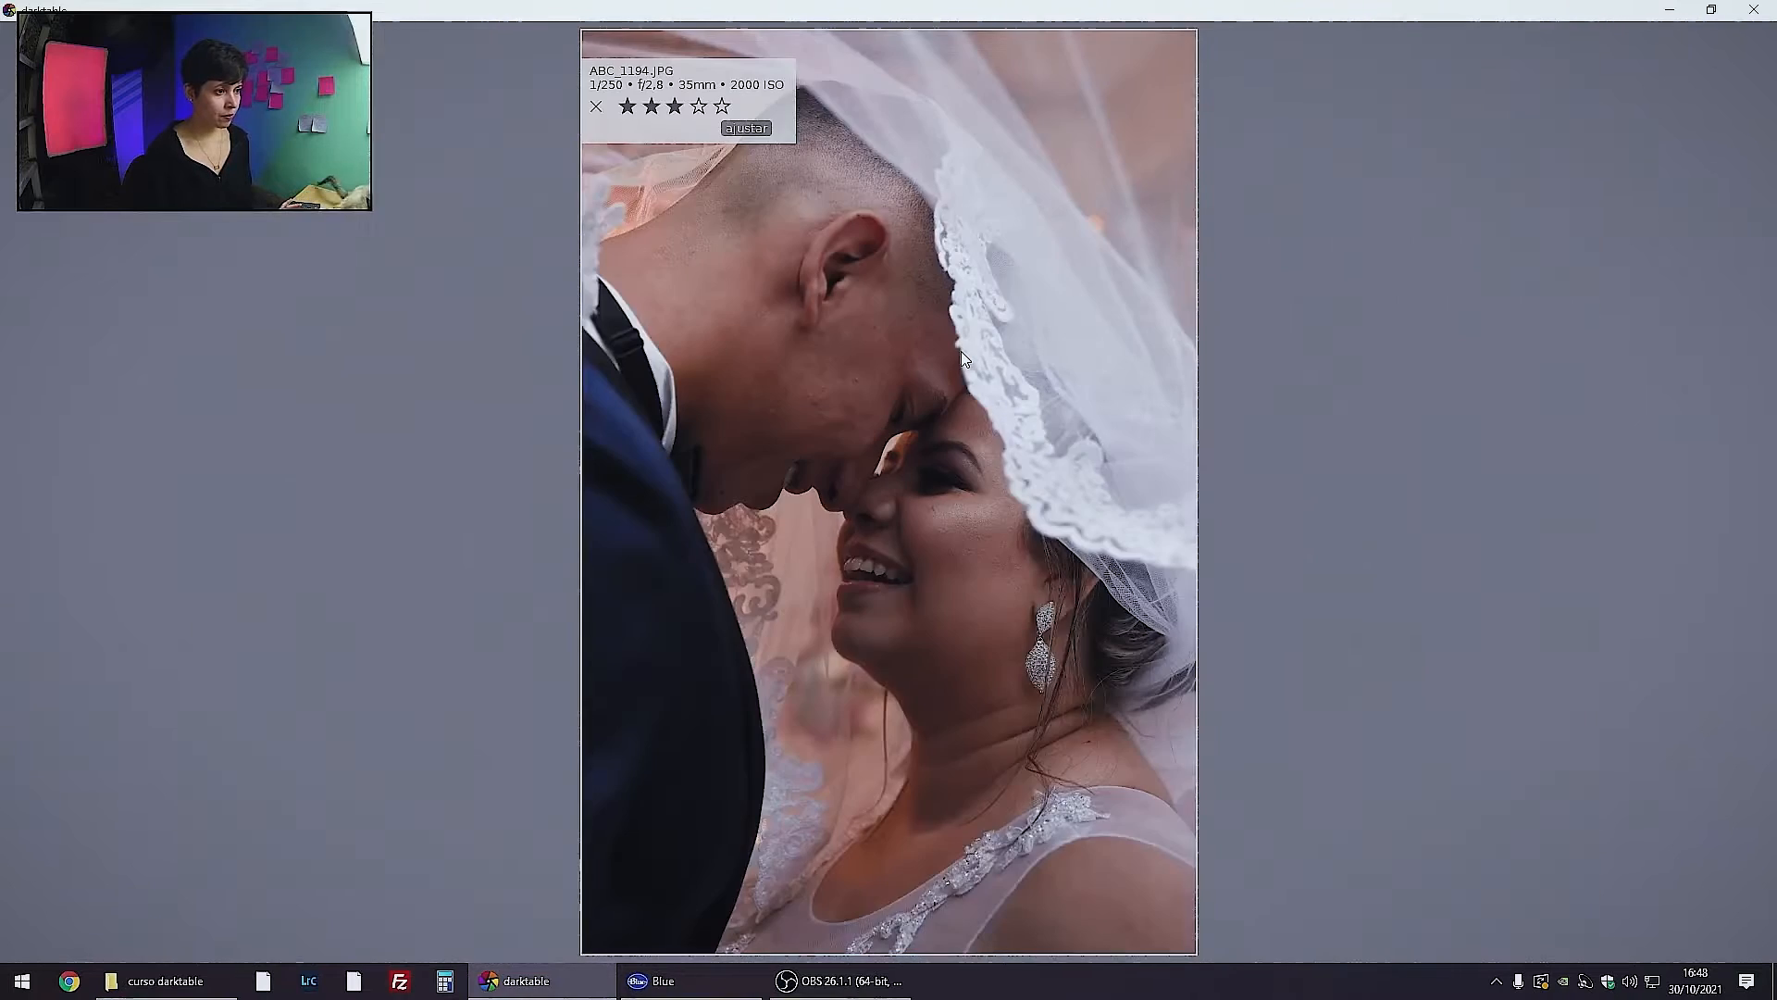
key("Left")
key("Right")
key("Right")
key("Left")
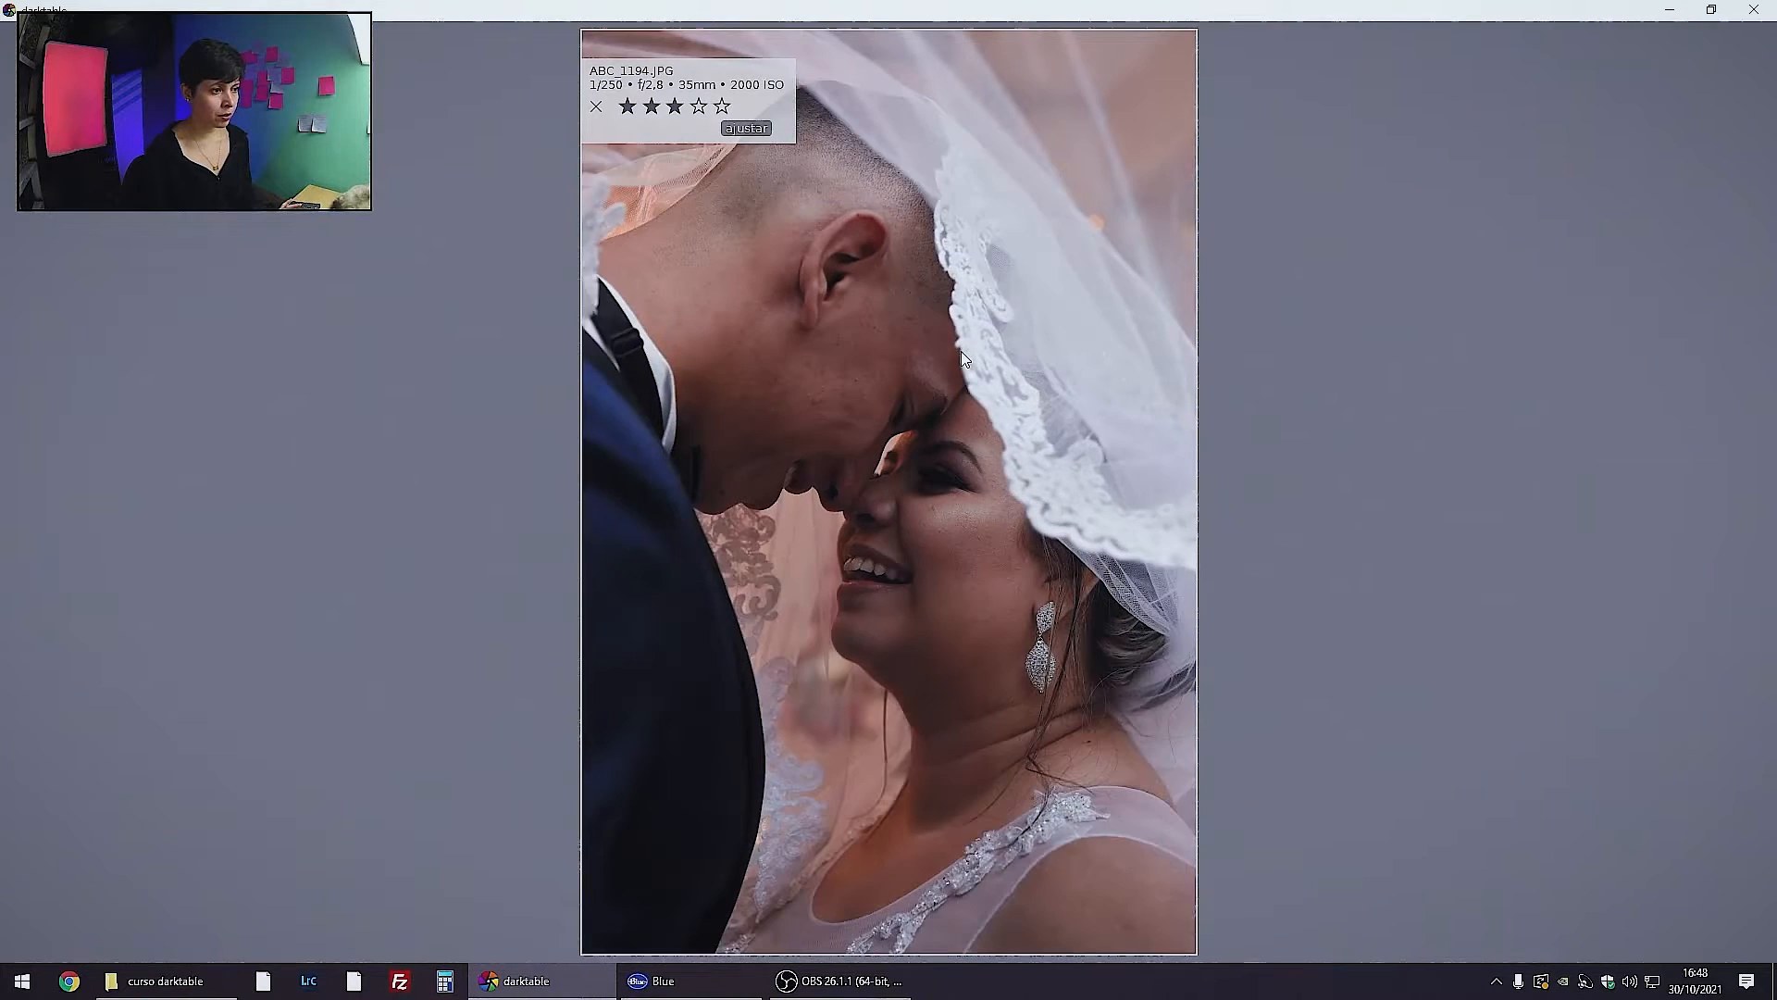
key("Right")
key("Left")
key("Right")
key("Left")
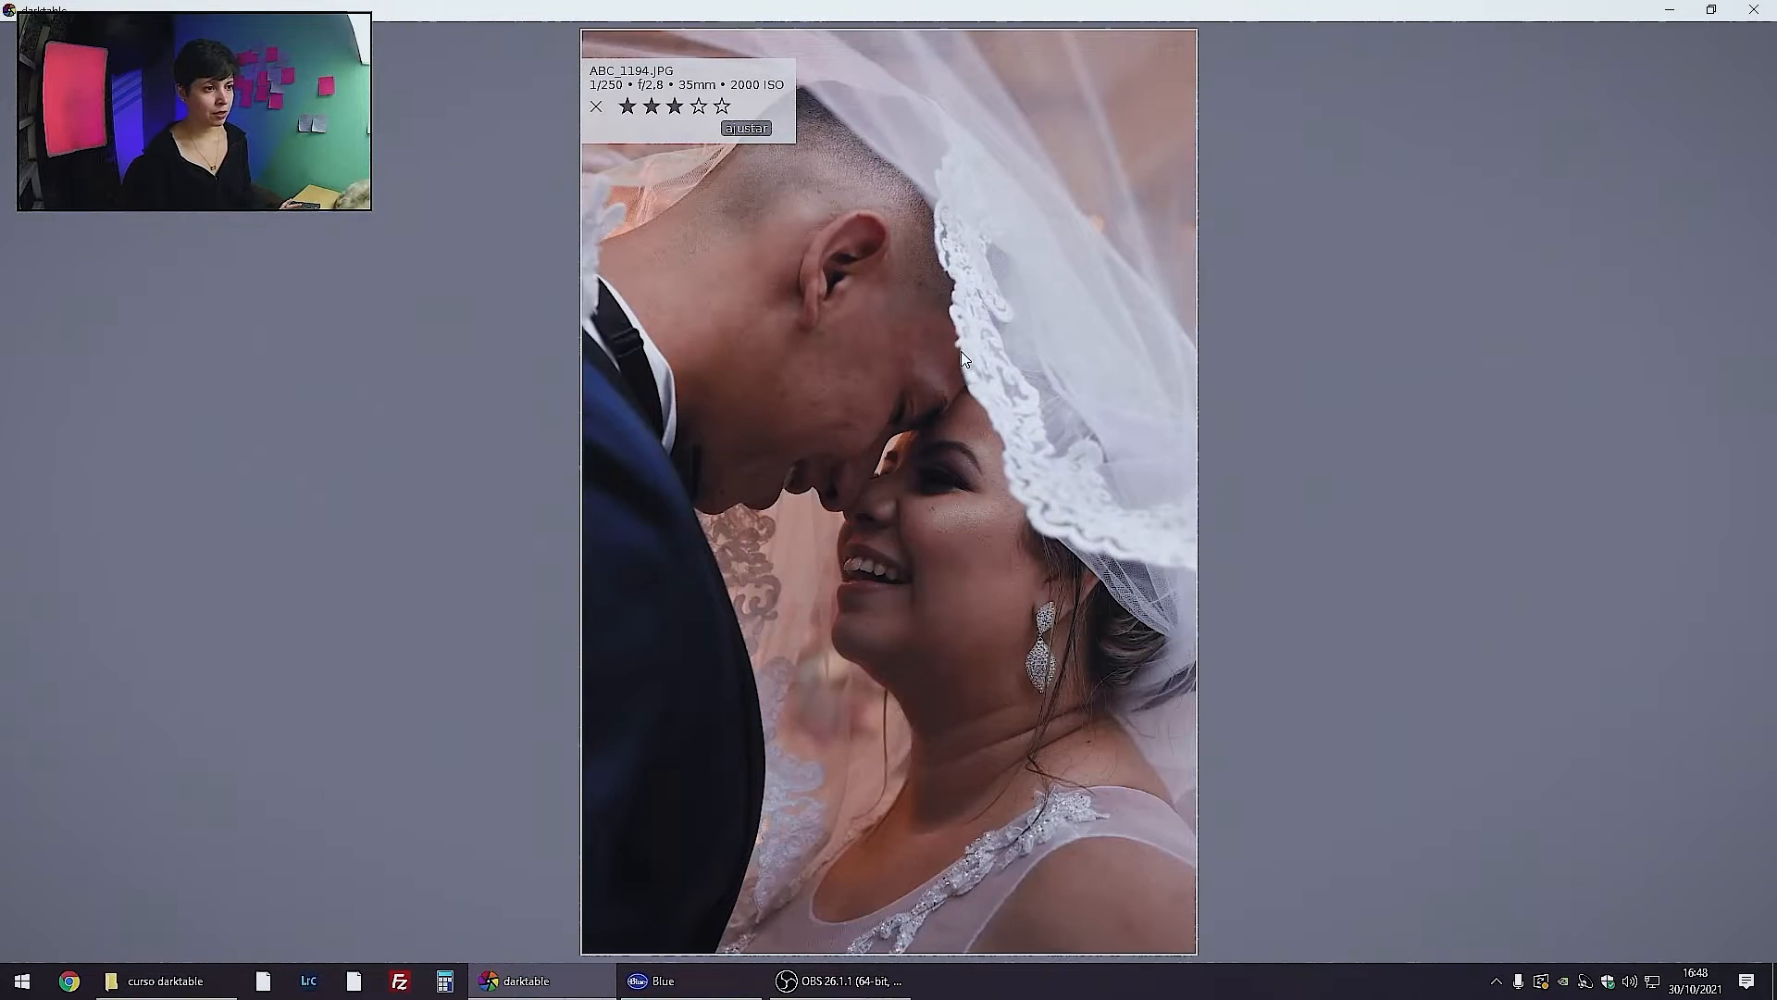
key("Right")
key("Left")
key("0")
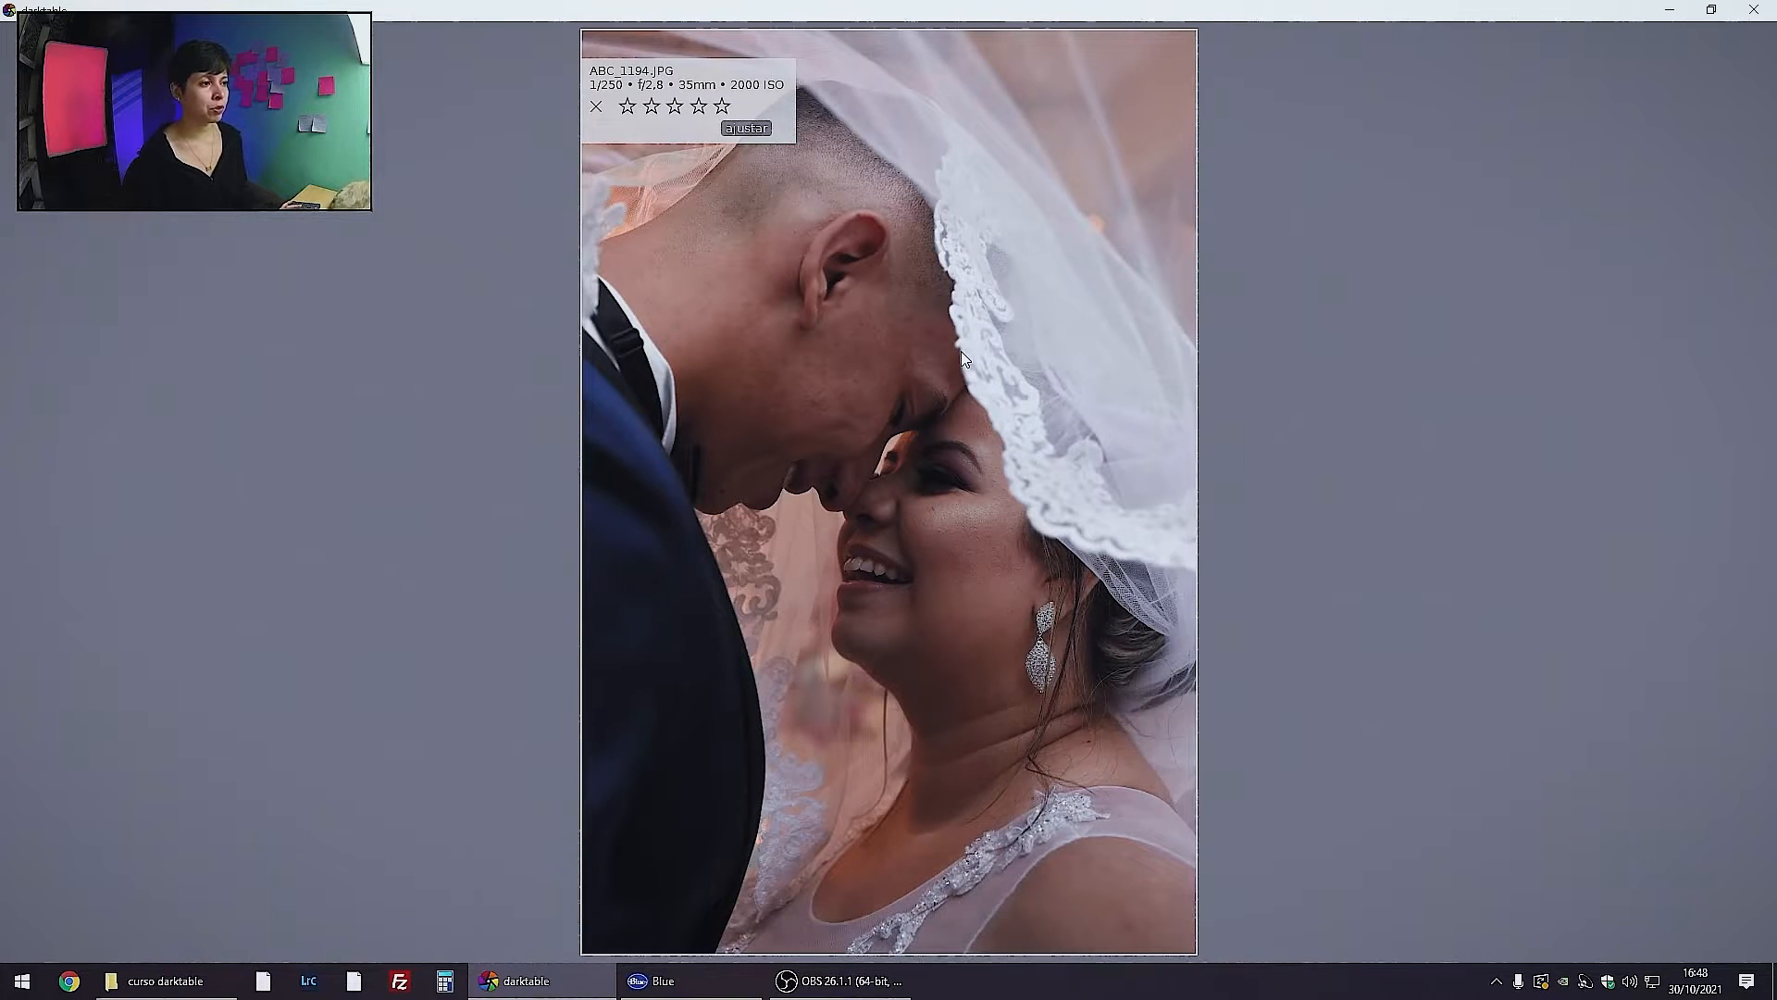
Compare ABC_1196.JPG repeatedly with the neighbouring close-up under the veil
key("Right")
key("Right")
key("Left")
key("Right")
key("Left")
key("Right")
key("Left")
key("Right")
key("Left")
key("Right")
key("Left")
key("Right")
key("Left")
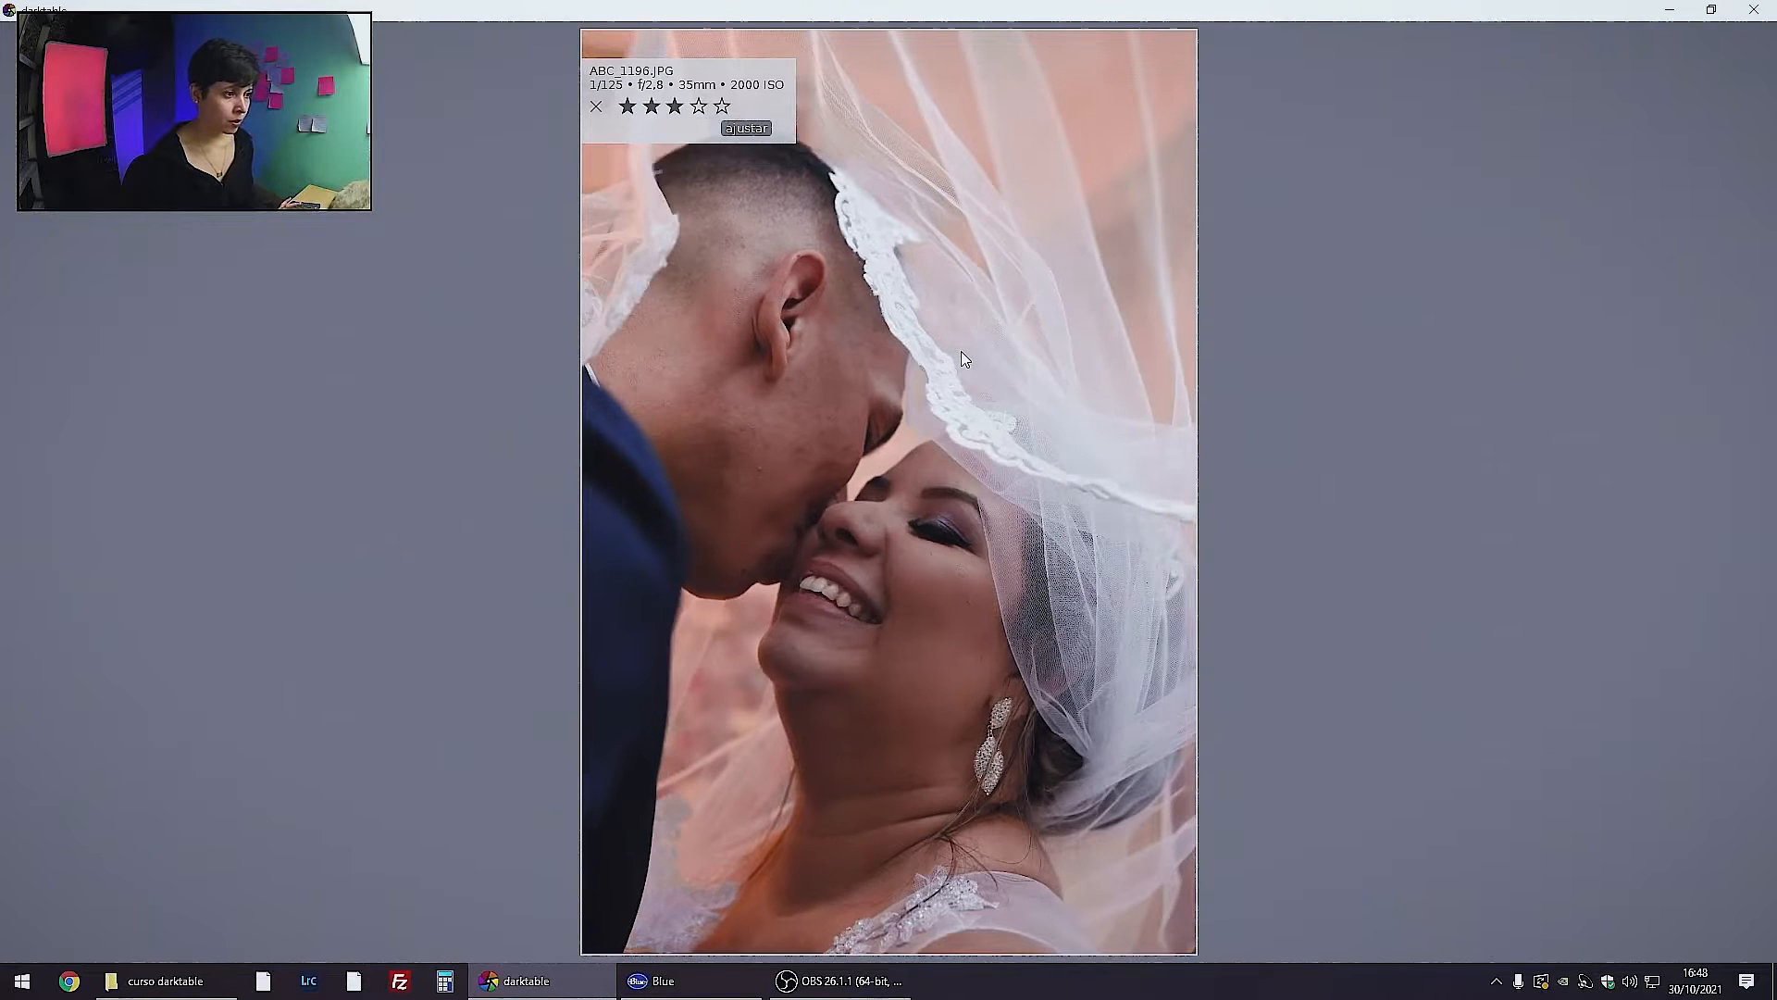
Compare ABC_1198.JPG repeatedly with the preceding close-up of the couple under the veil
key("Right")
key("Right")
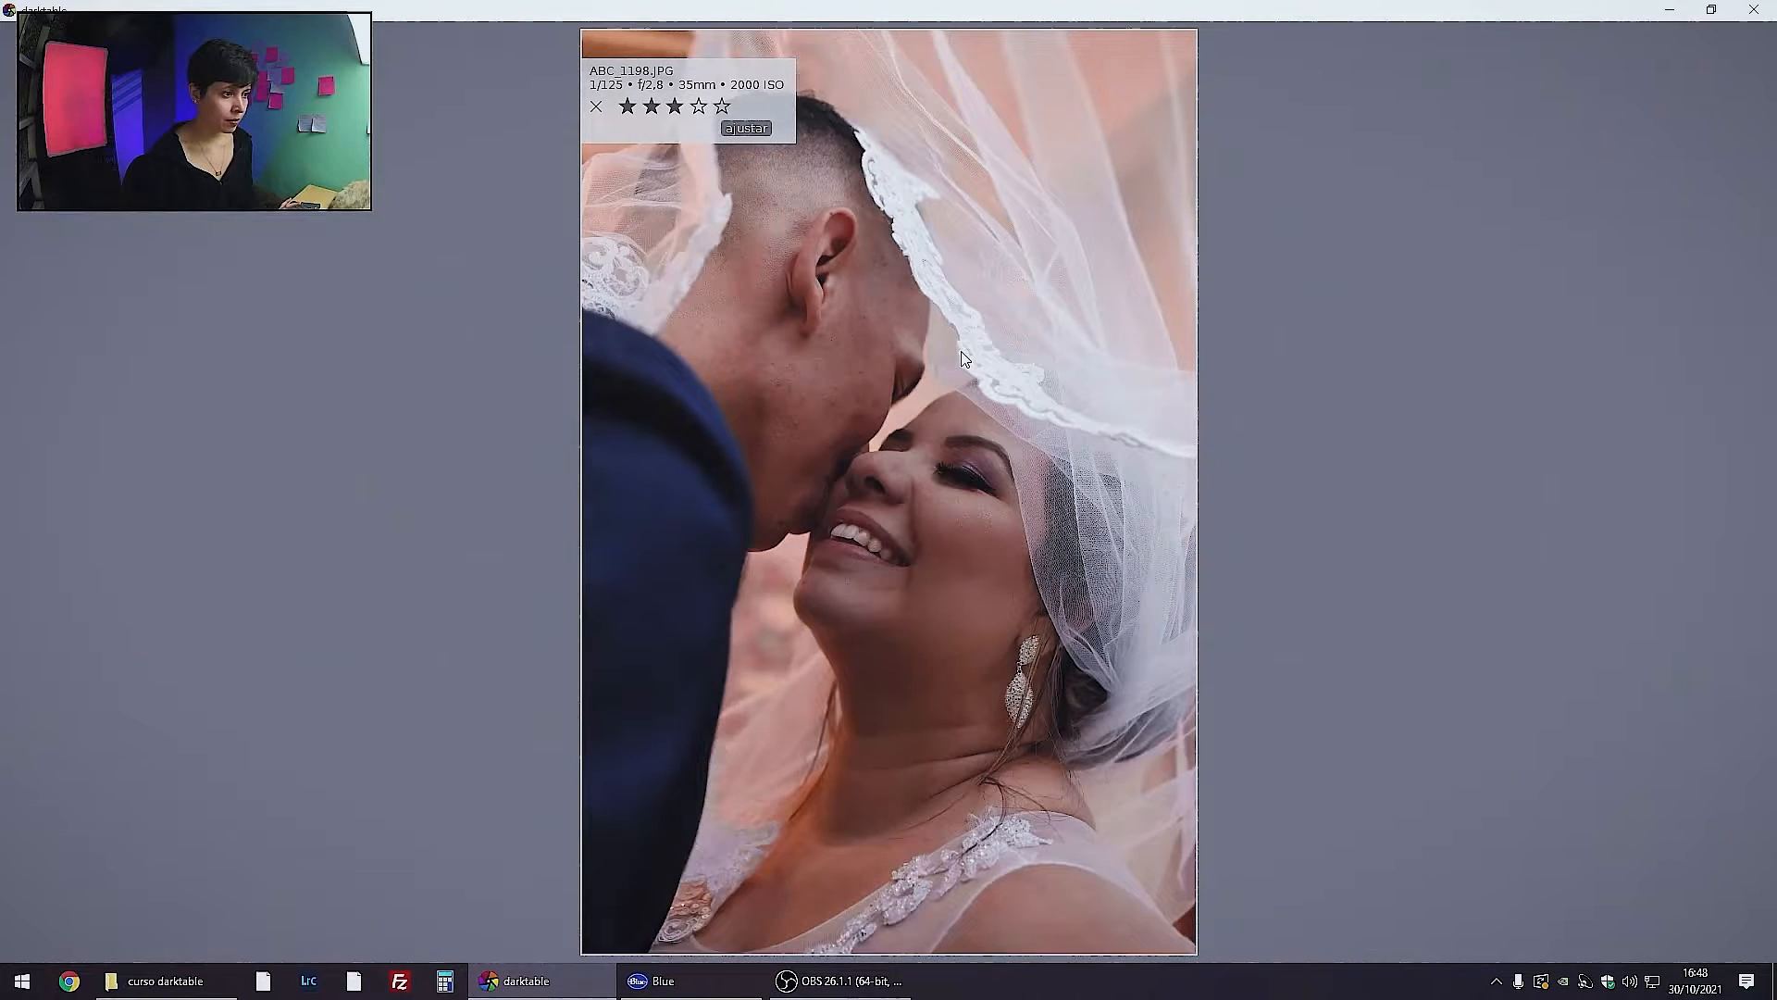
key("Left")
key("Right")
key("Left")
key("Right")
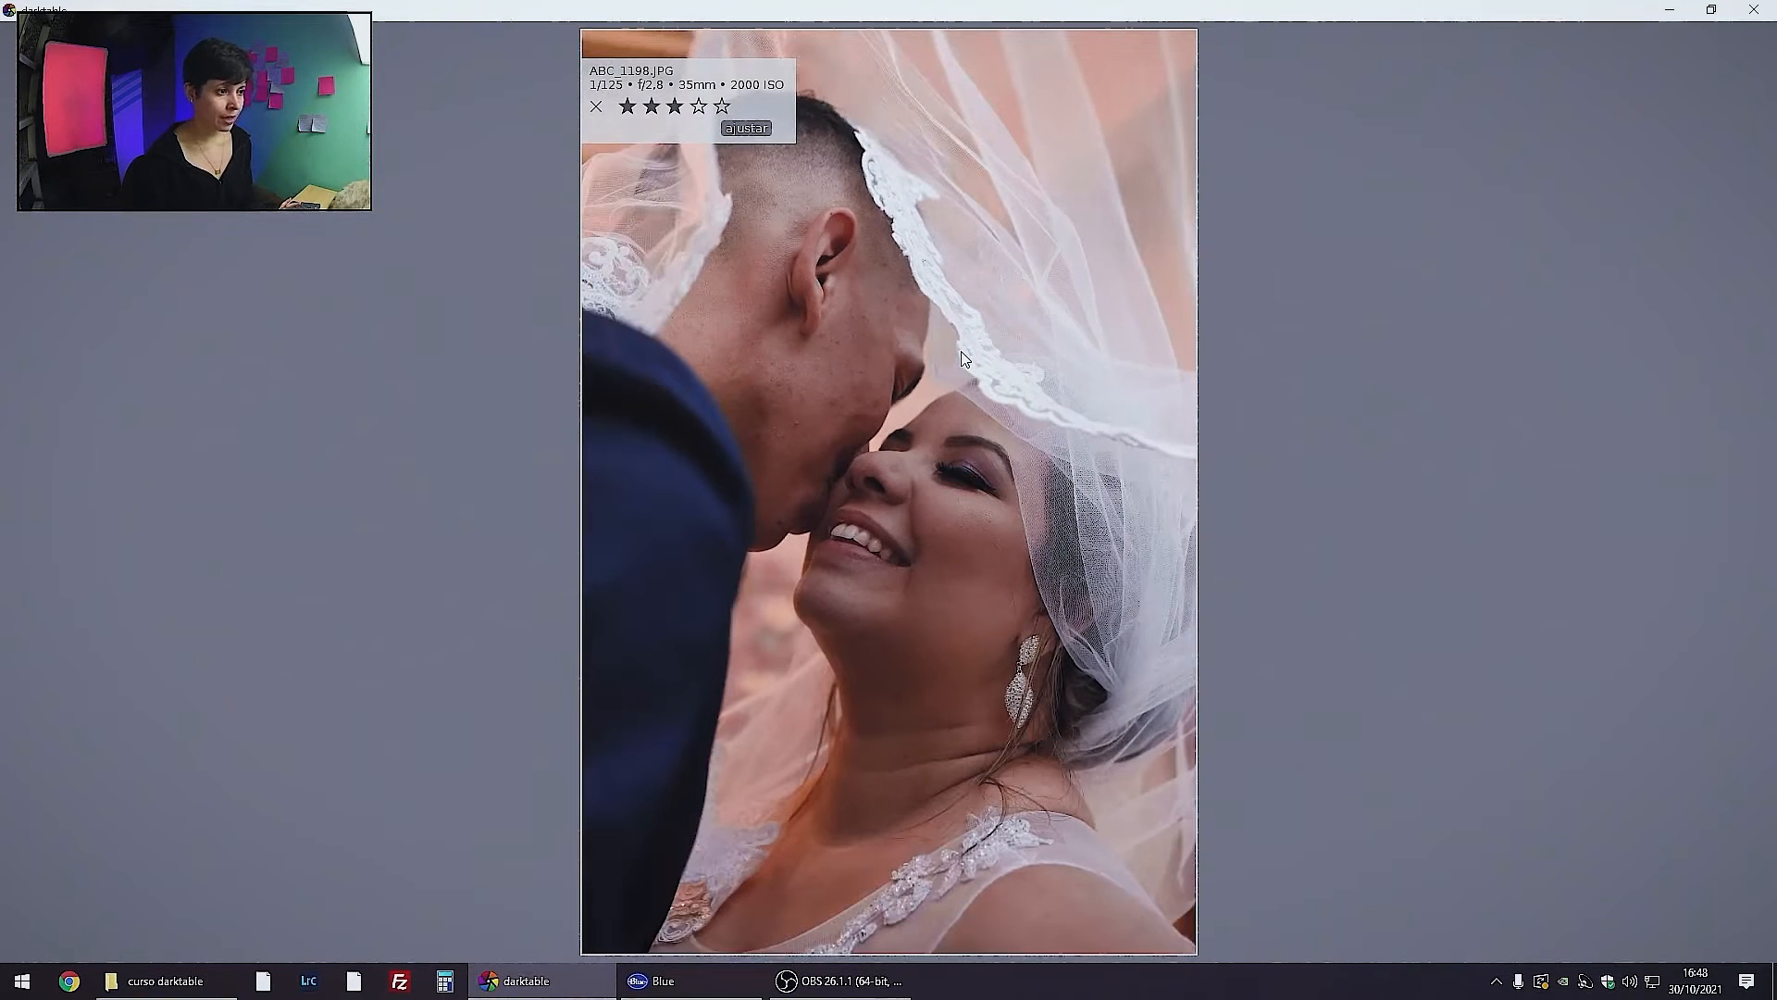
key("Left")
key("Right")
Review the remaining photos of the couple under the veil, from ABC_1199.JPG to ABC_1202.JPG, up to the wide cake-table shot
key("Right")
key("Right")
key("Left")
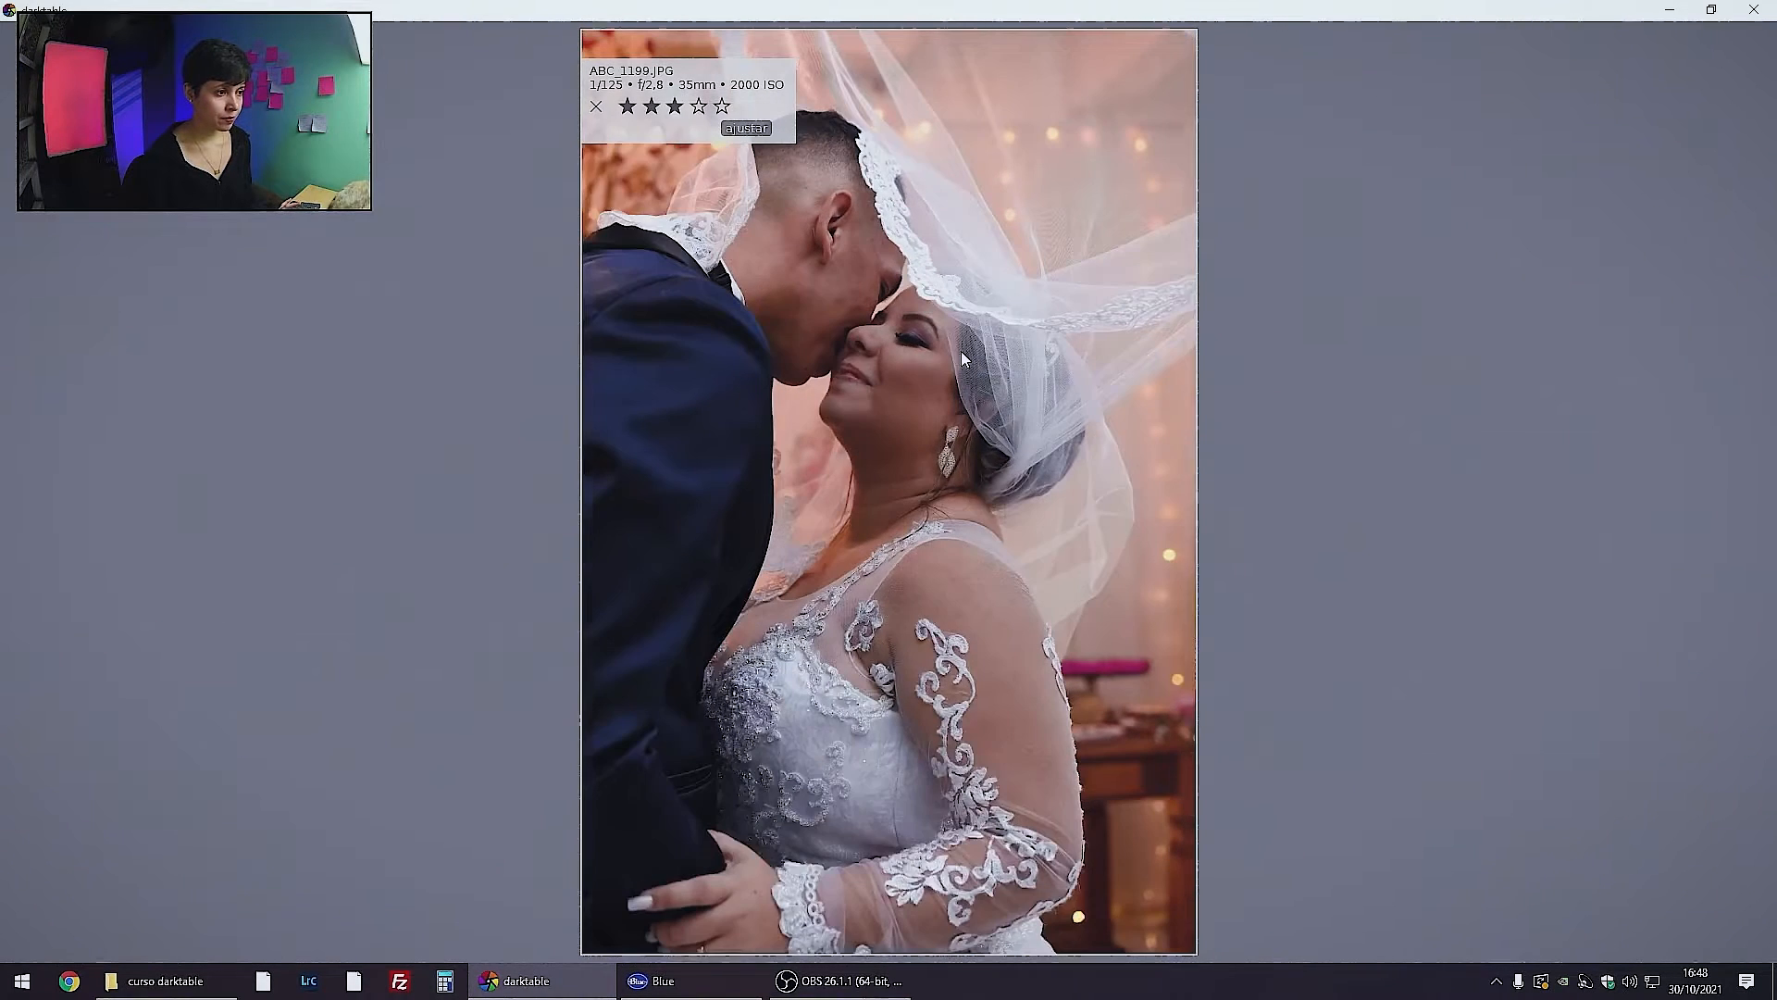
key("Right")
key("Right")
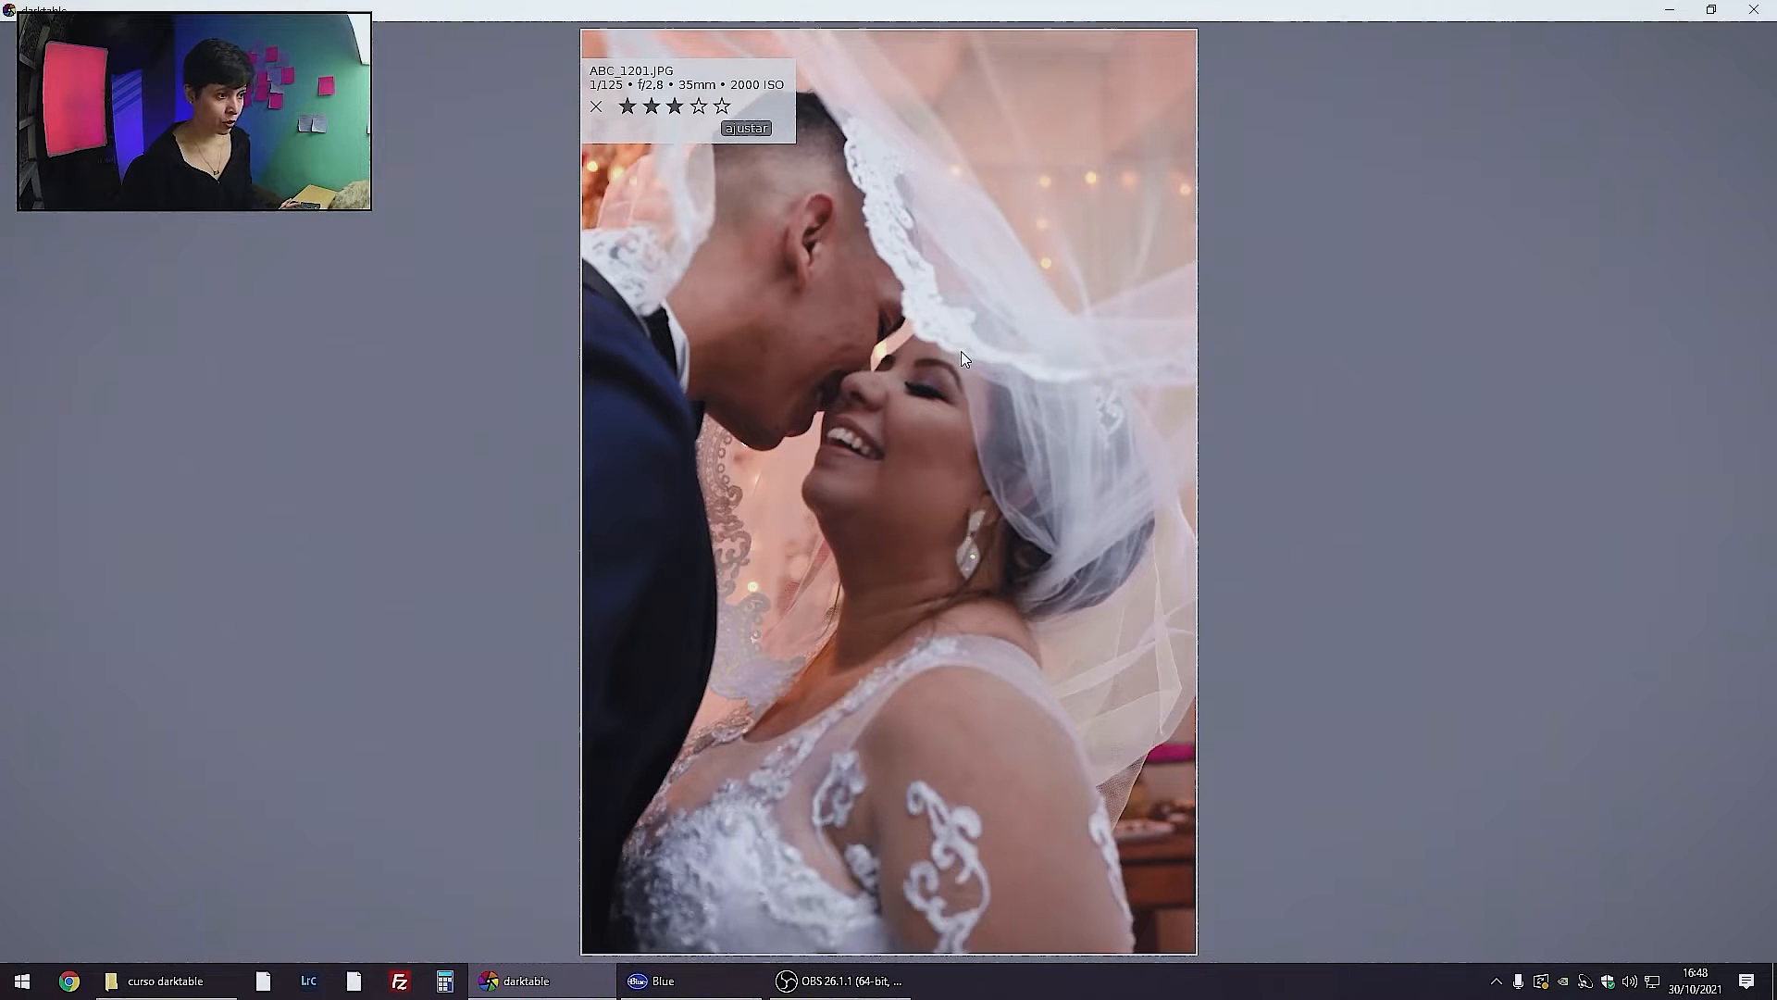
key("Right")
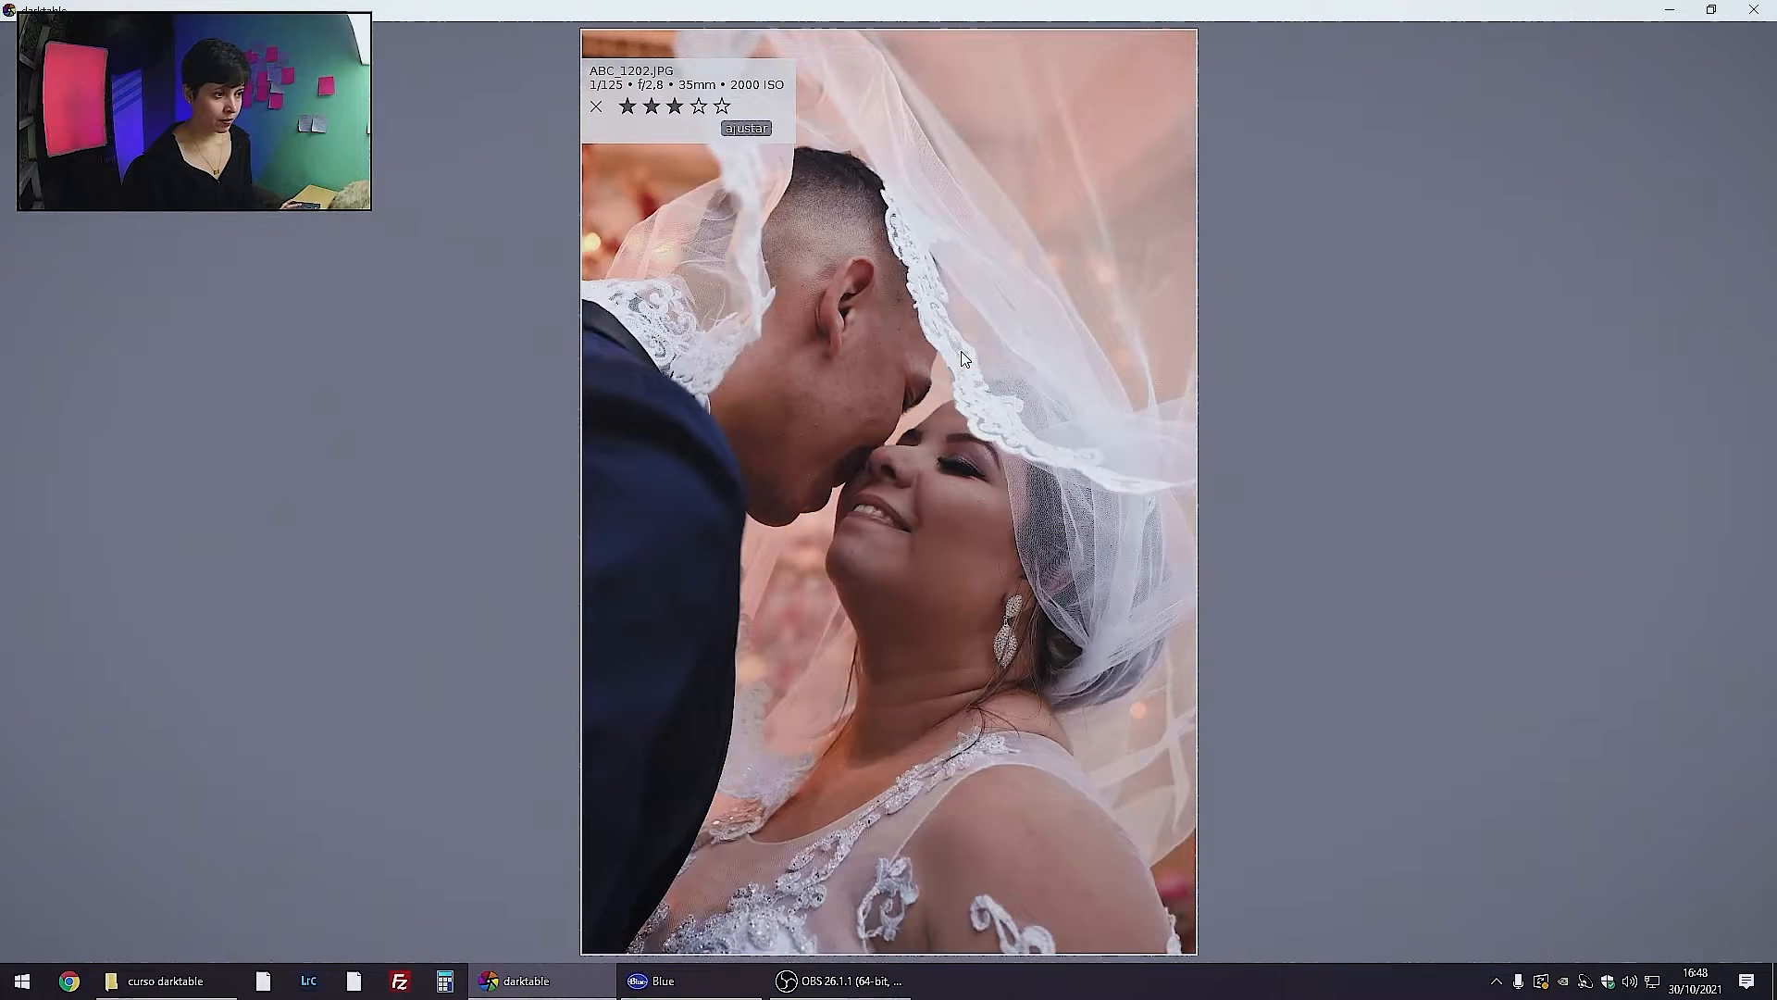
key("Right")
key("Left")
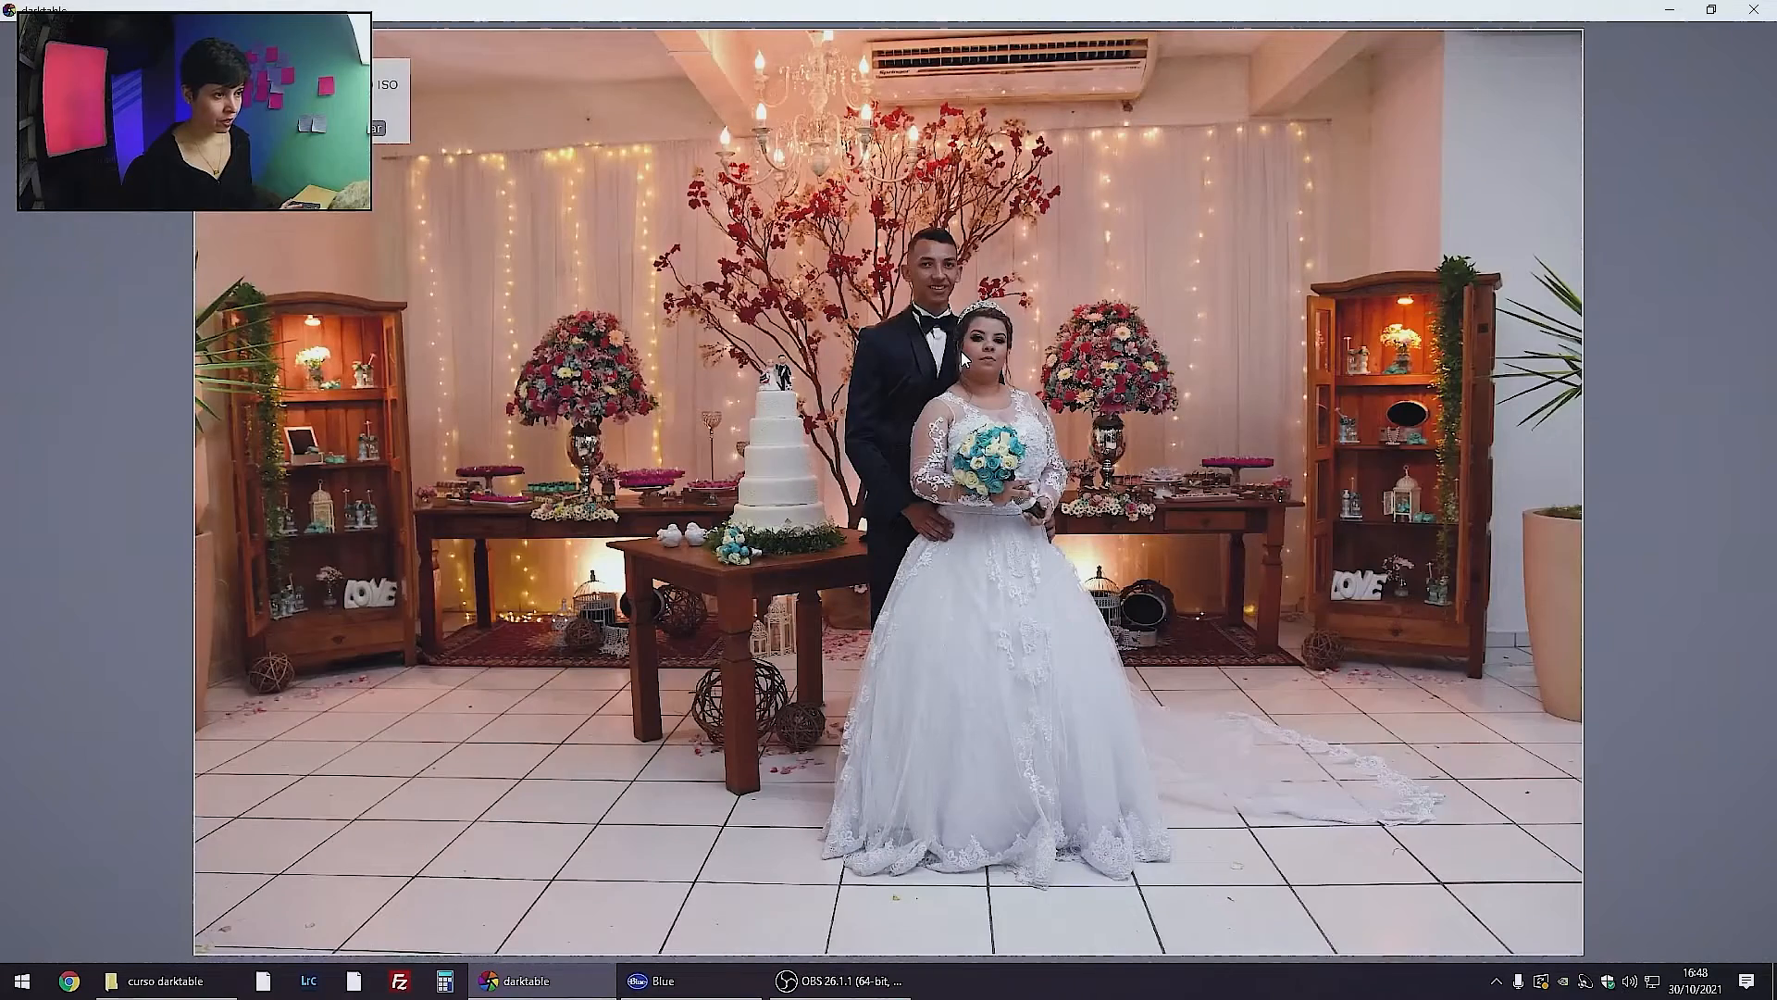
Compare the wide cake-table shot with the posed portraits beside the cake and remove the star rating from ABC_1205.JPG
key("Right")
key("Left")
key("Right")
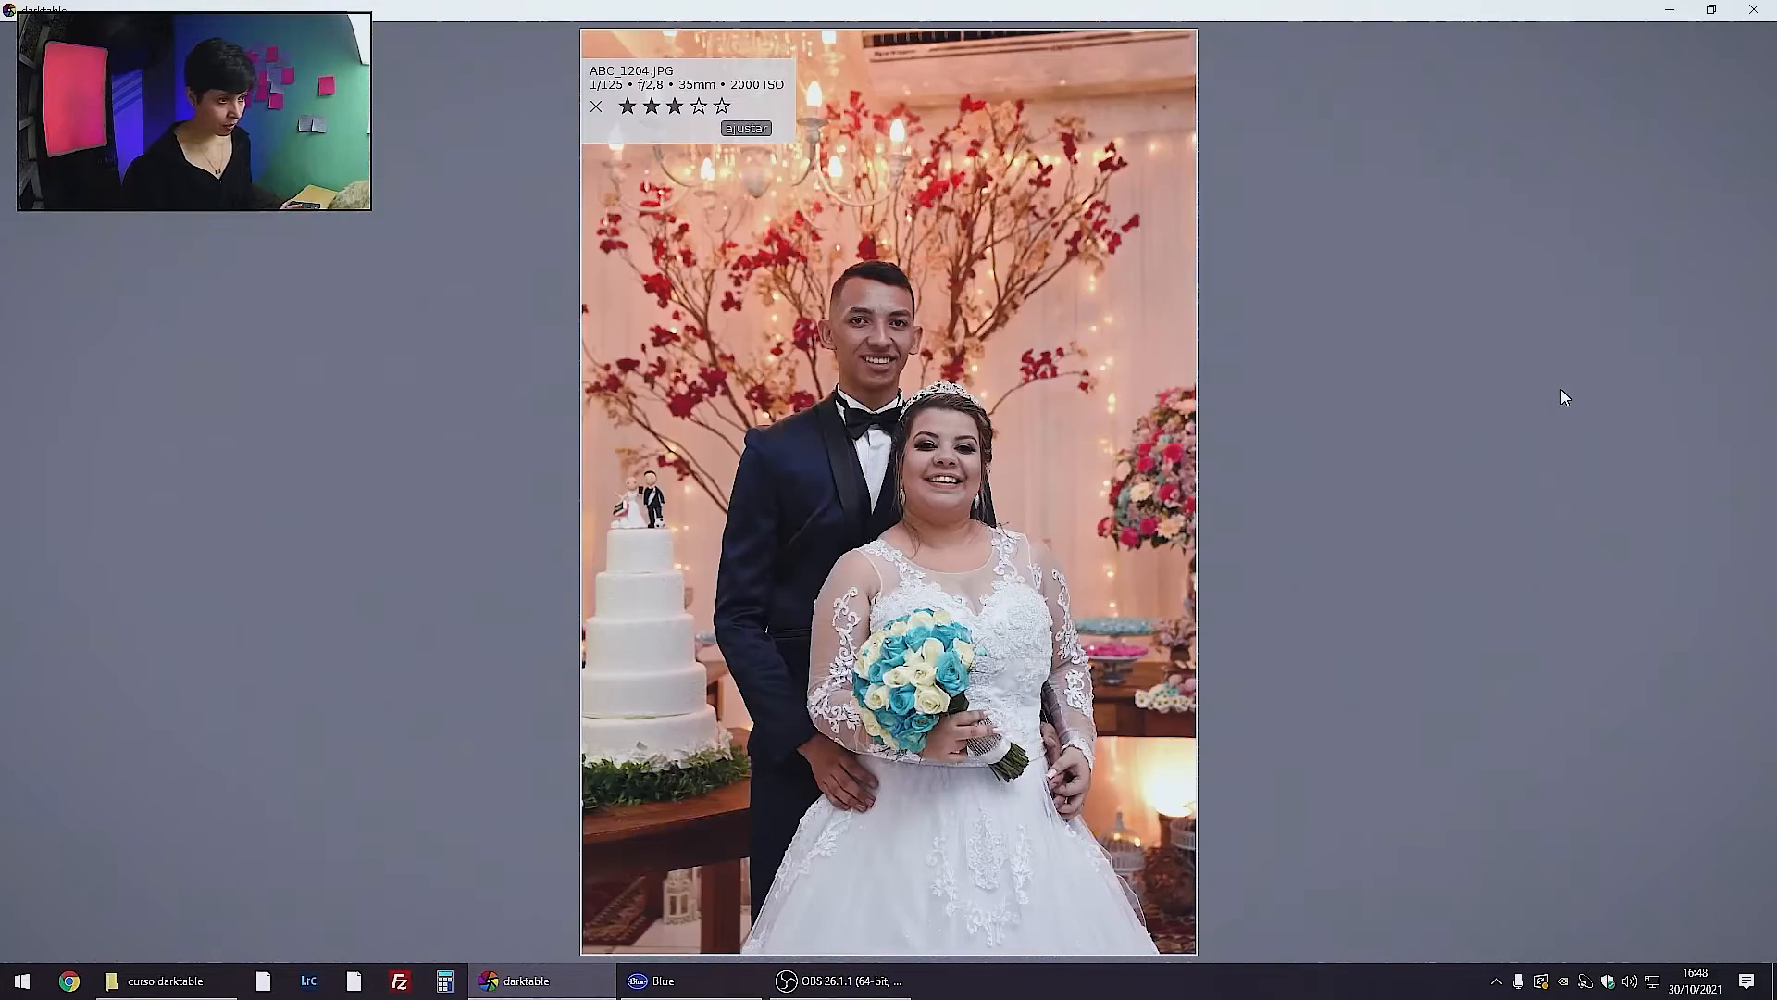
key("Left")
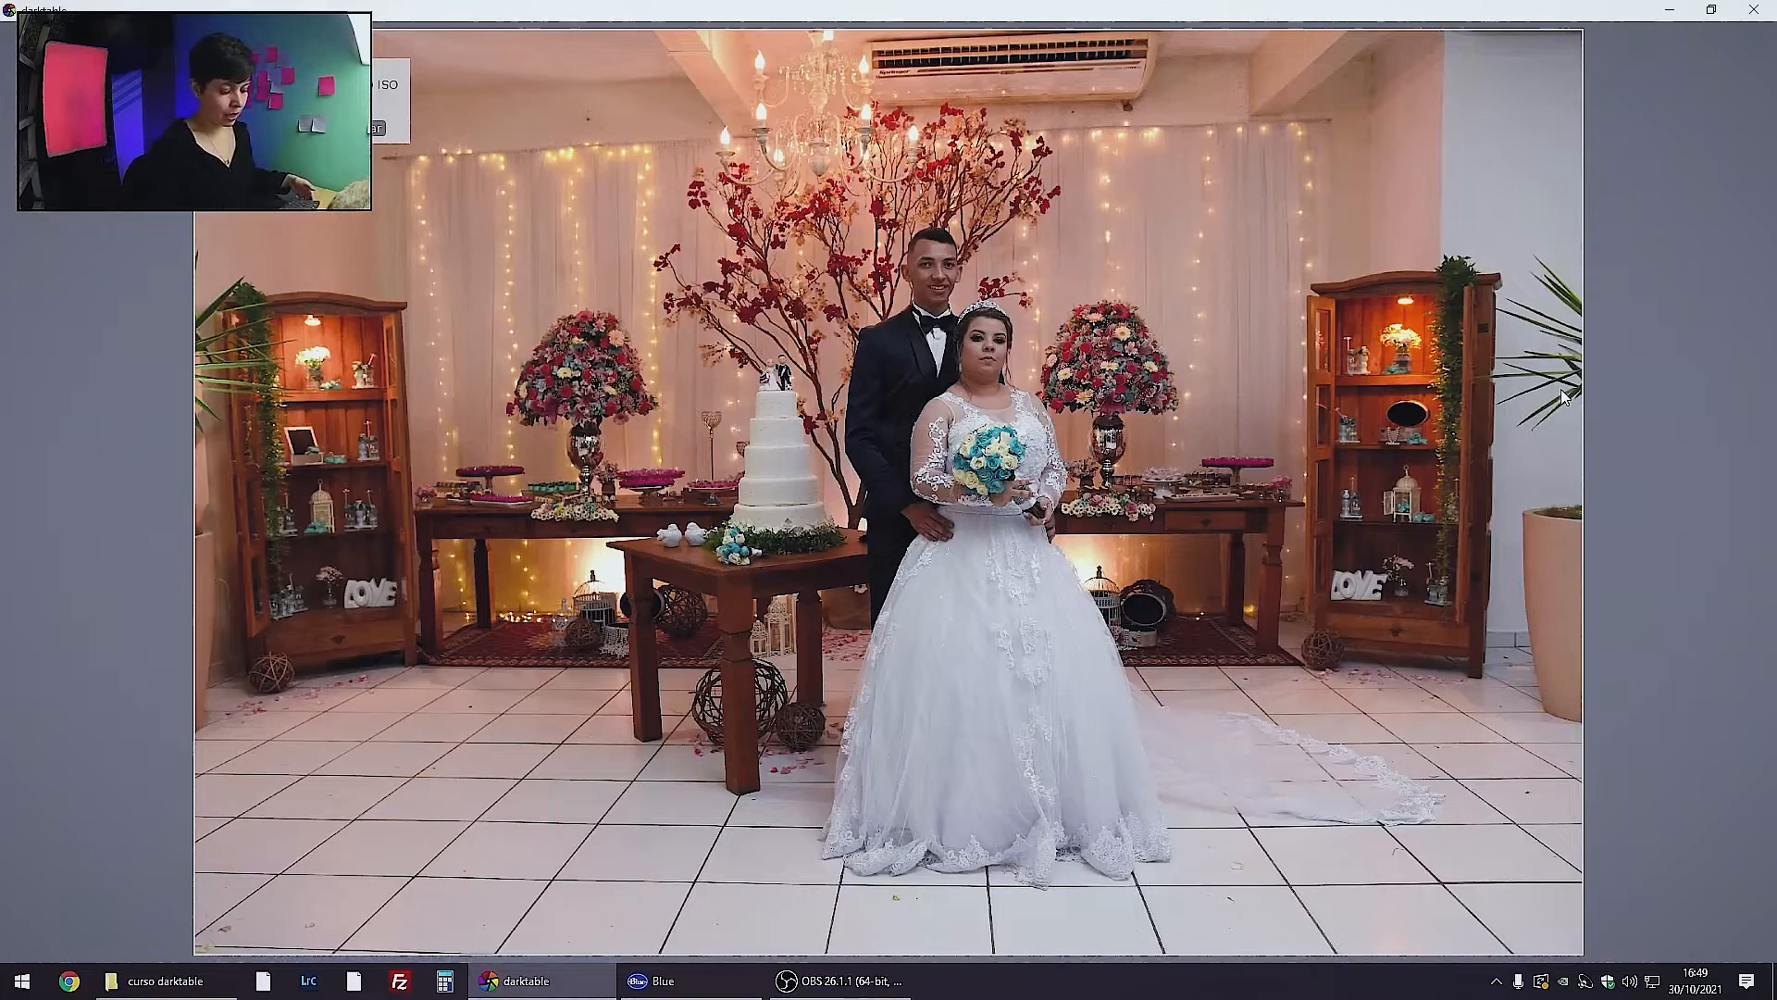
key("Right")
key("Left")
key("Right")
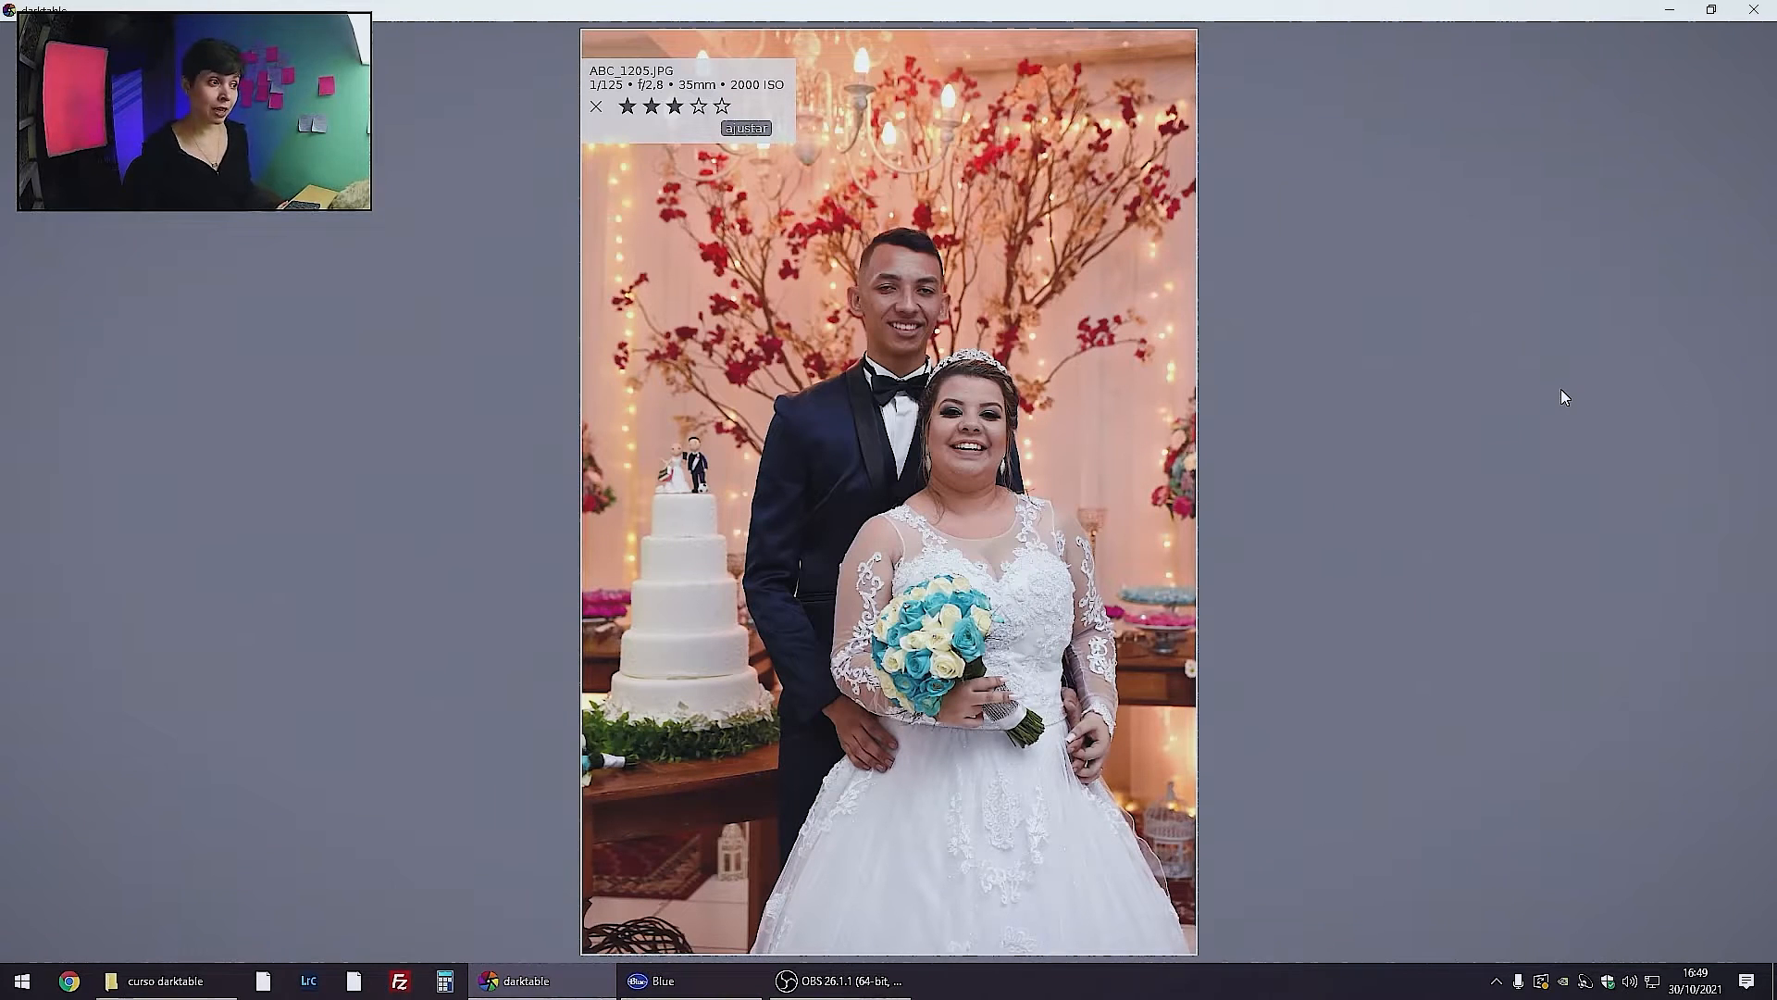
key("0")
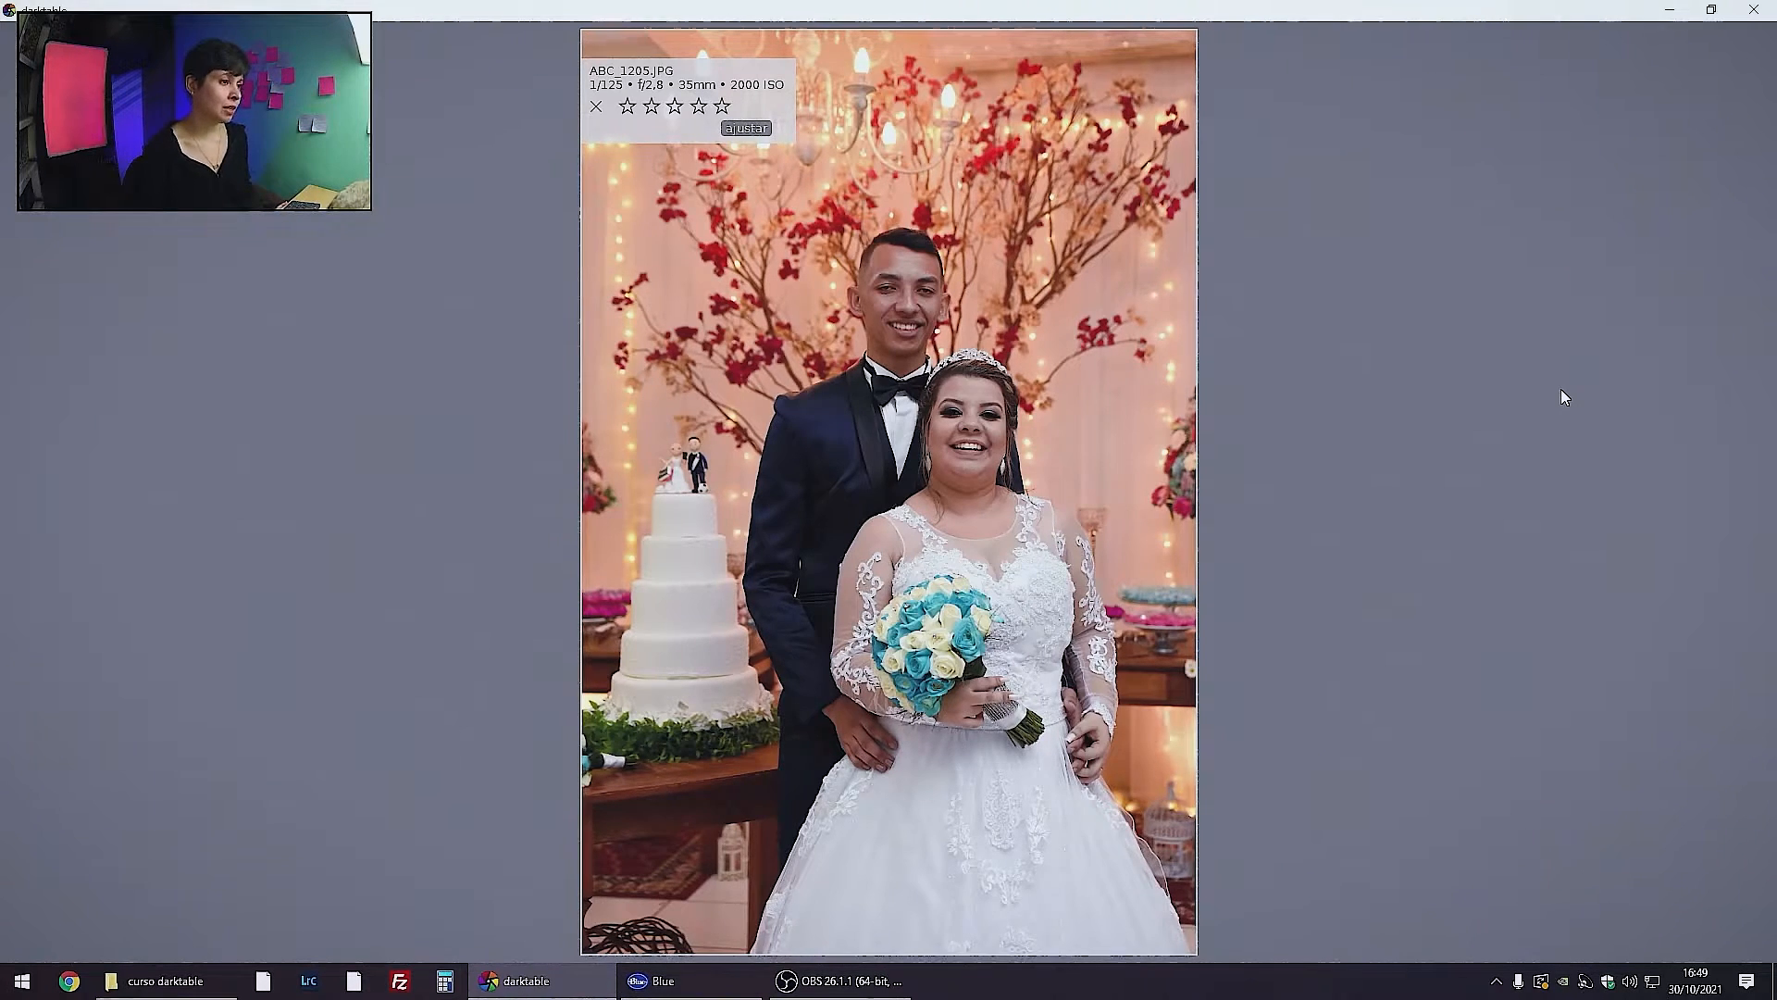
Review the cake-table portraits around ABC_1207.JPG against the earlier wide shot, ending on ABC_1208.JPG
key("Right")
key("Right")
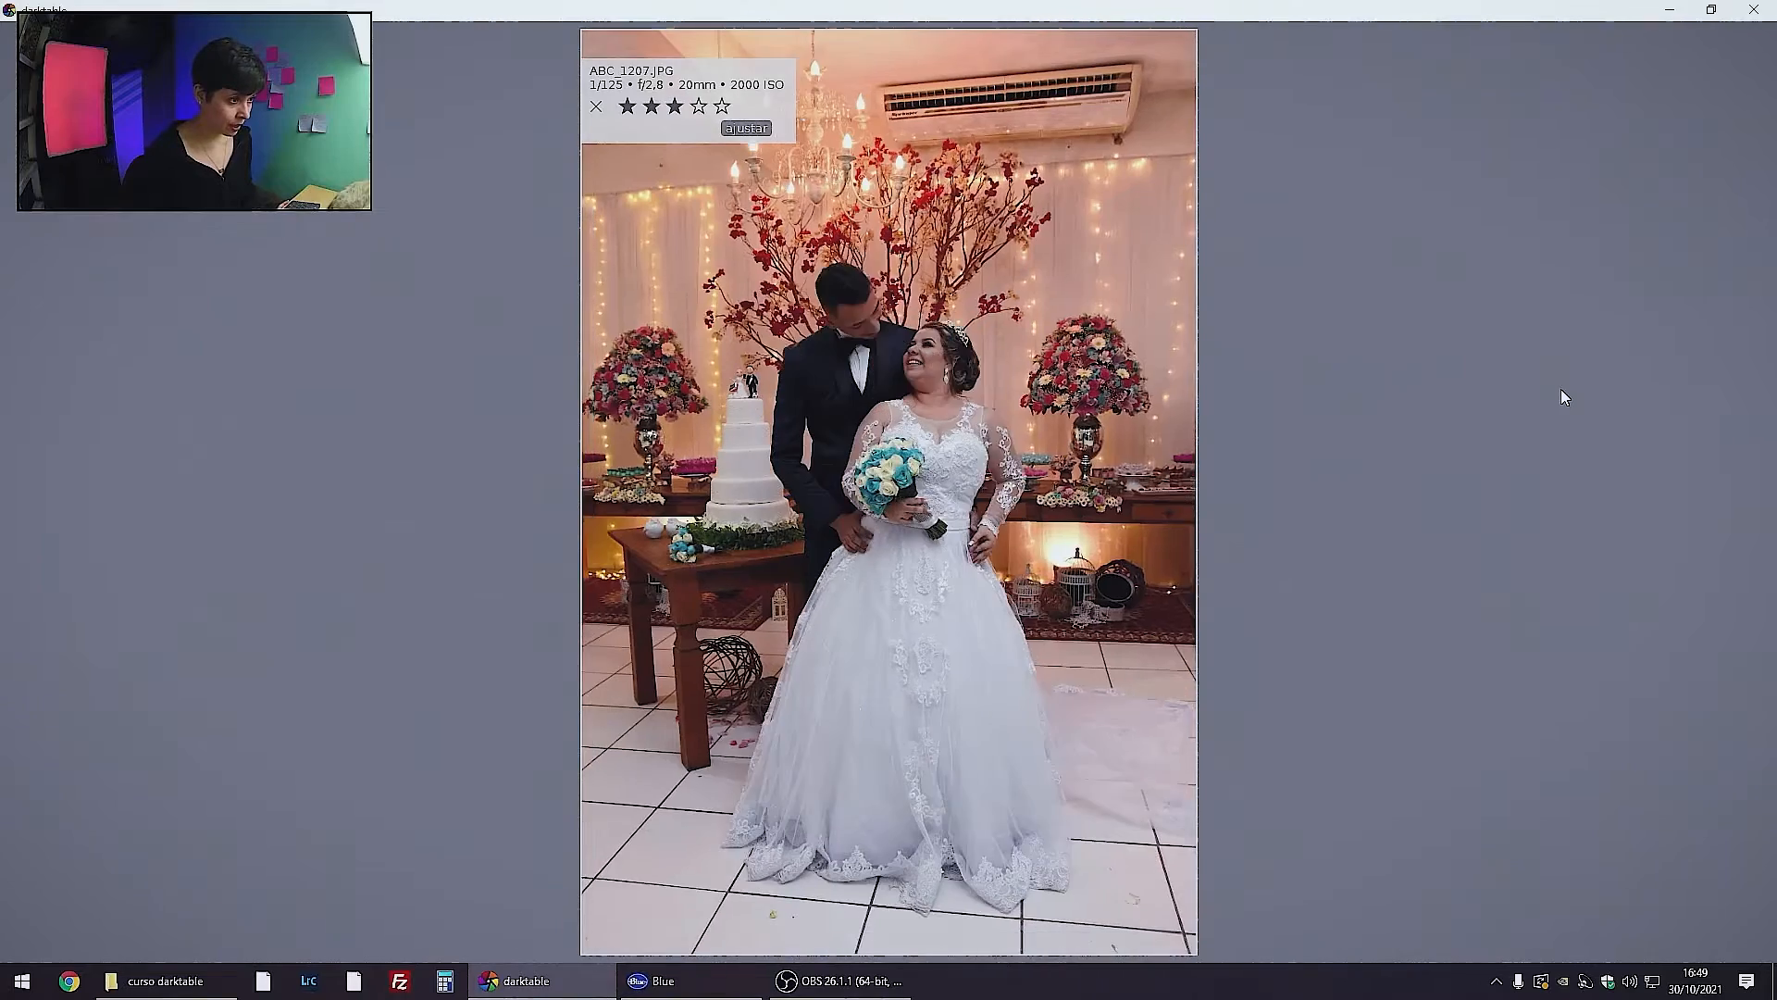
key("Left")
key("Left")
key("Left")
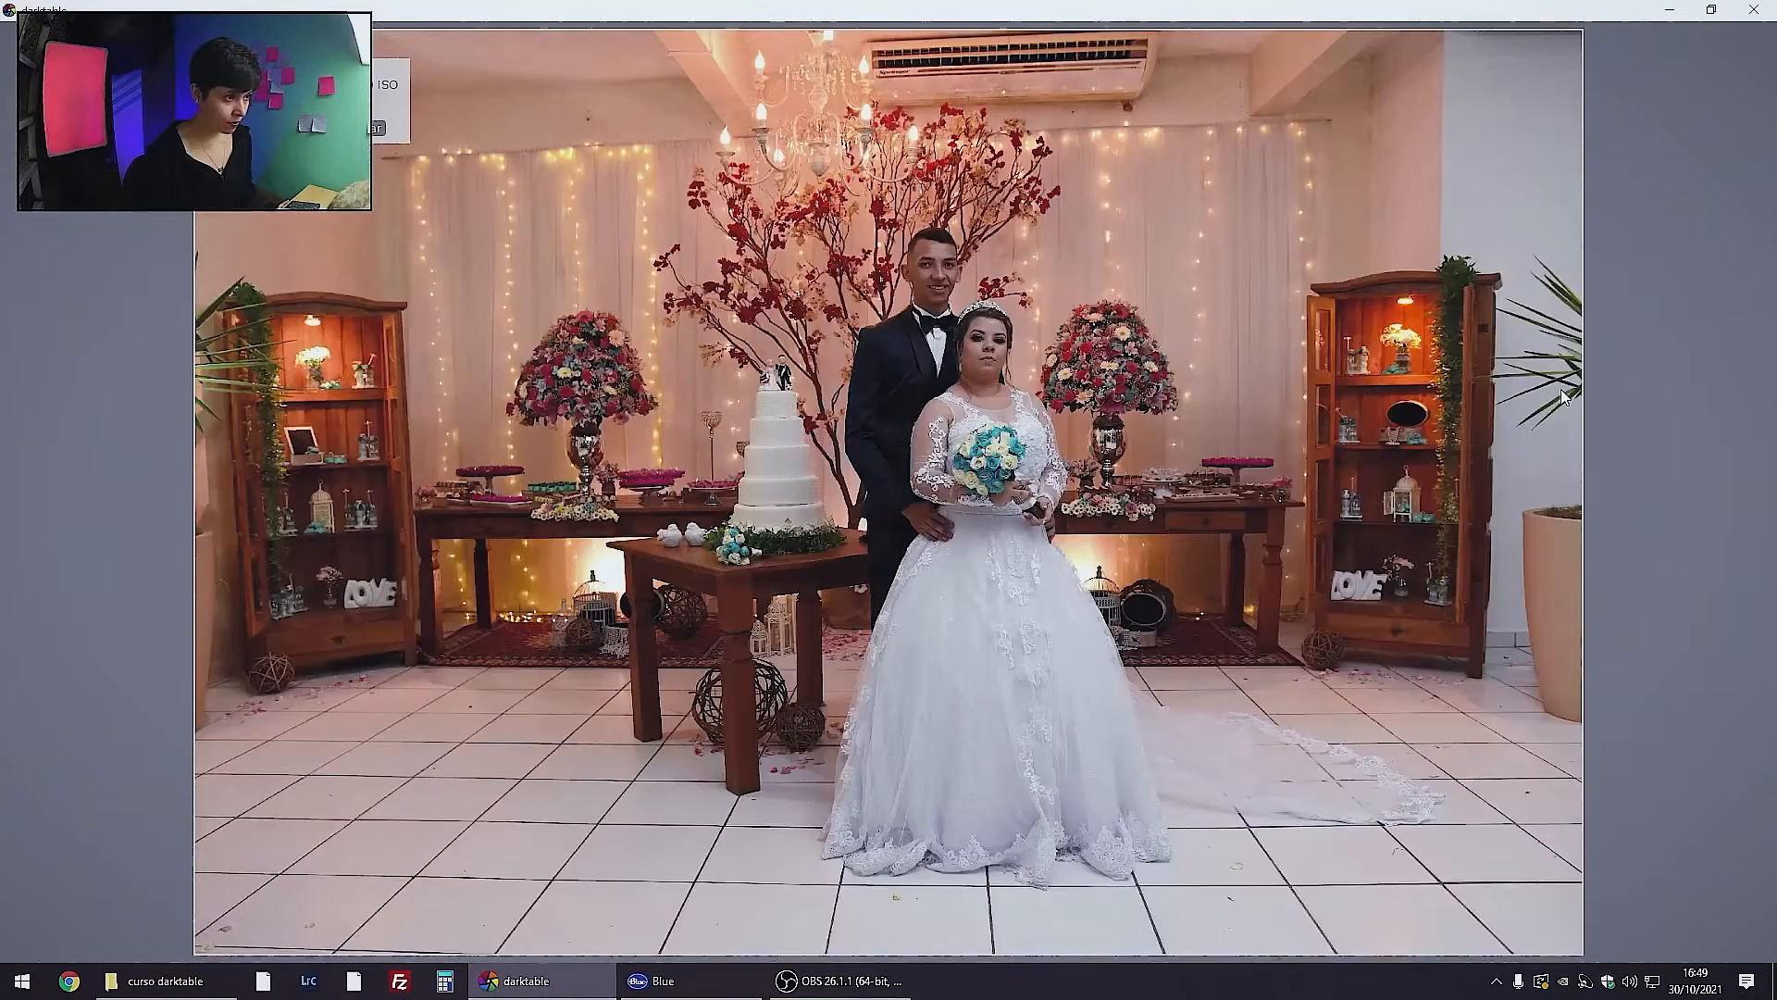
key("Right")
key("Right")
key("Right")
key("Right")
key("Right")
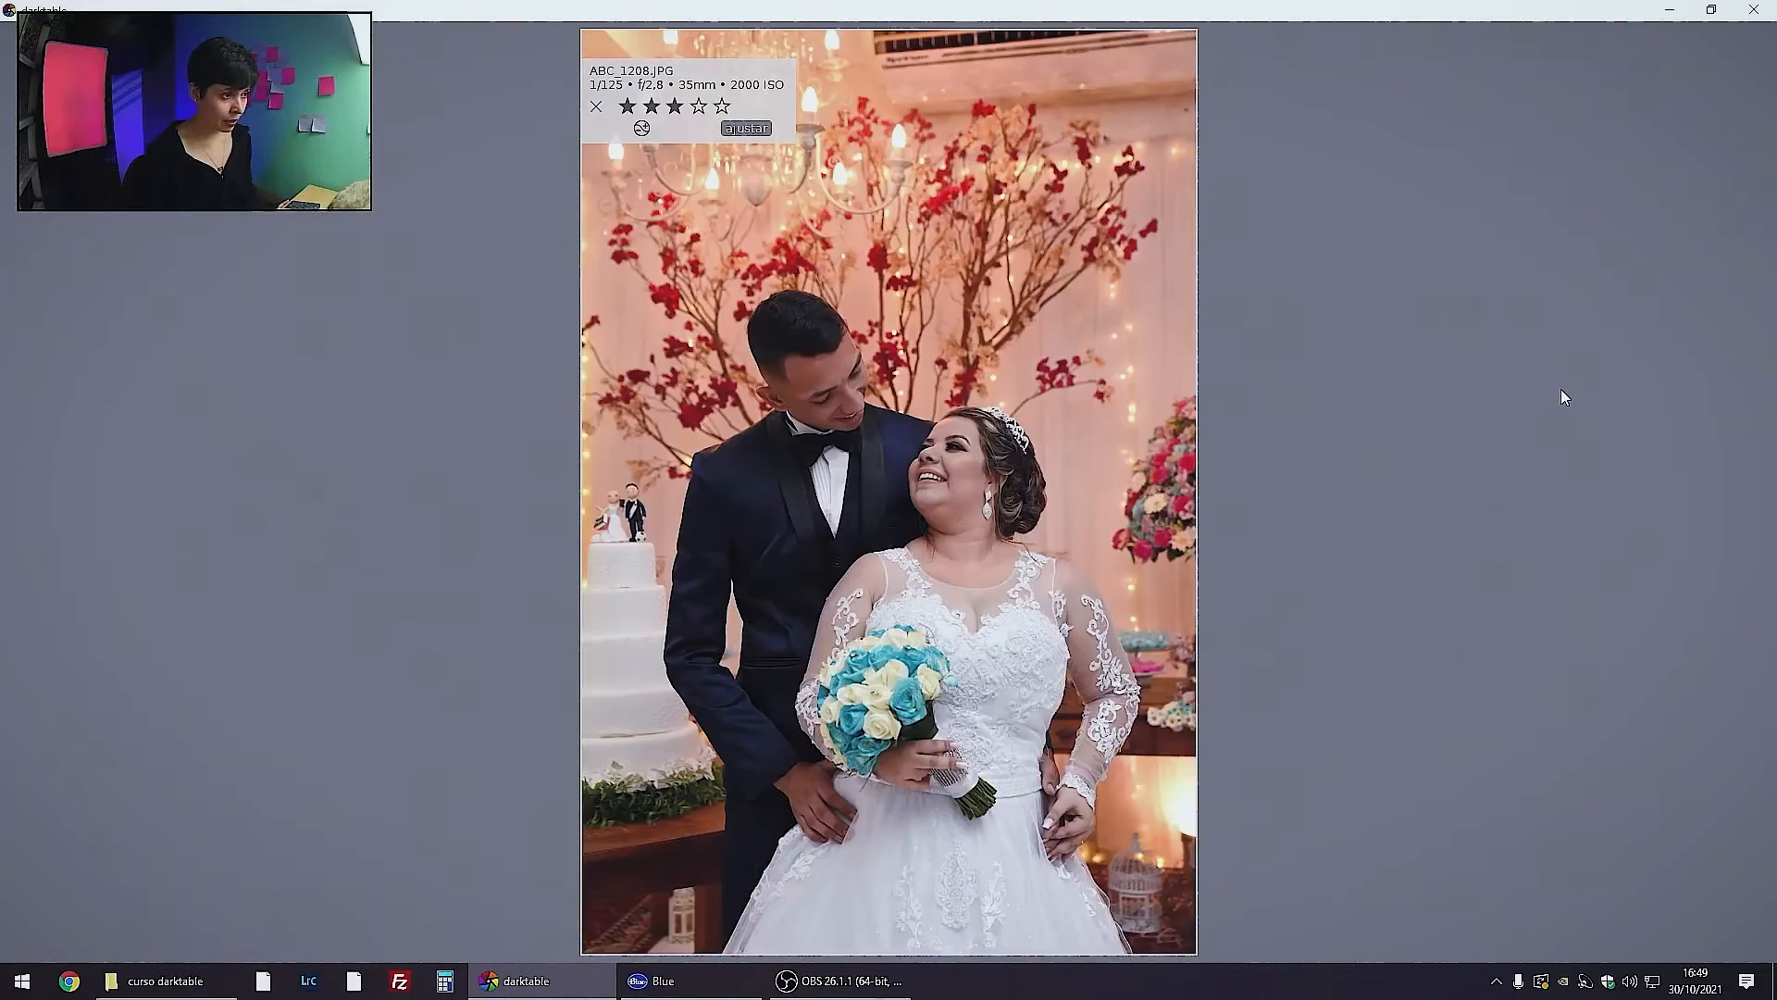
Compare ABC_1208.JPG repeatedly with the neighbouring portraits of the couple looking at each other, including ABC_1209.JPG
key("Left")
key("Right")
key("Left")
key("Right")
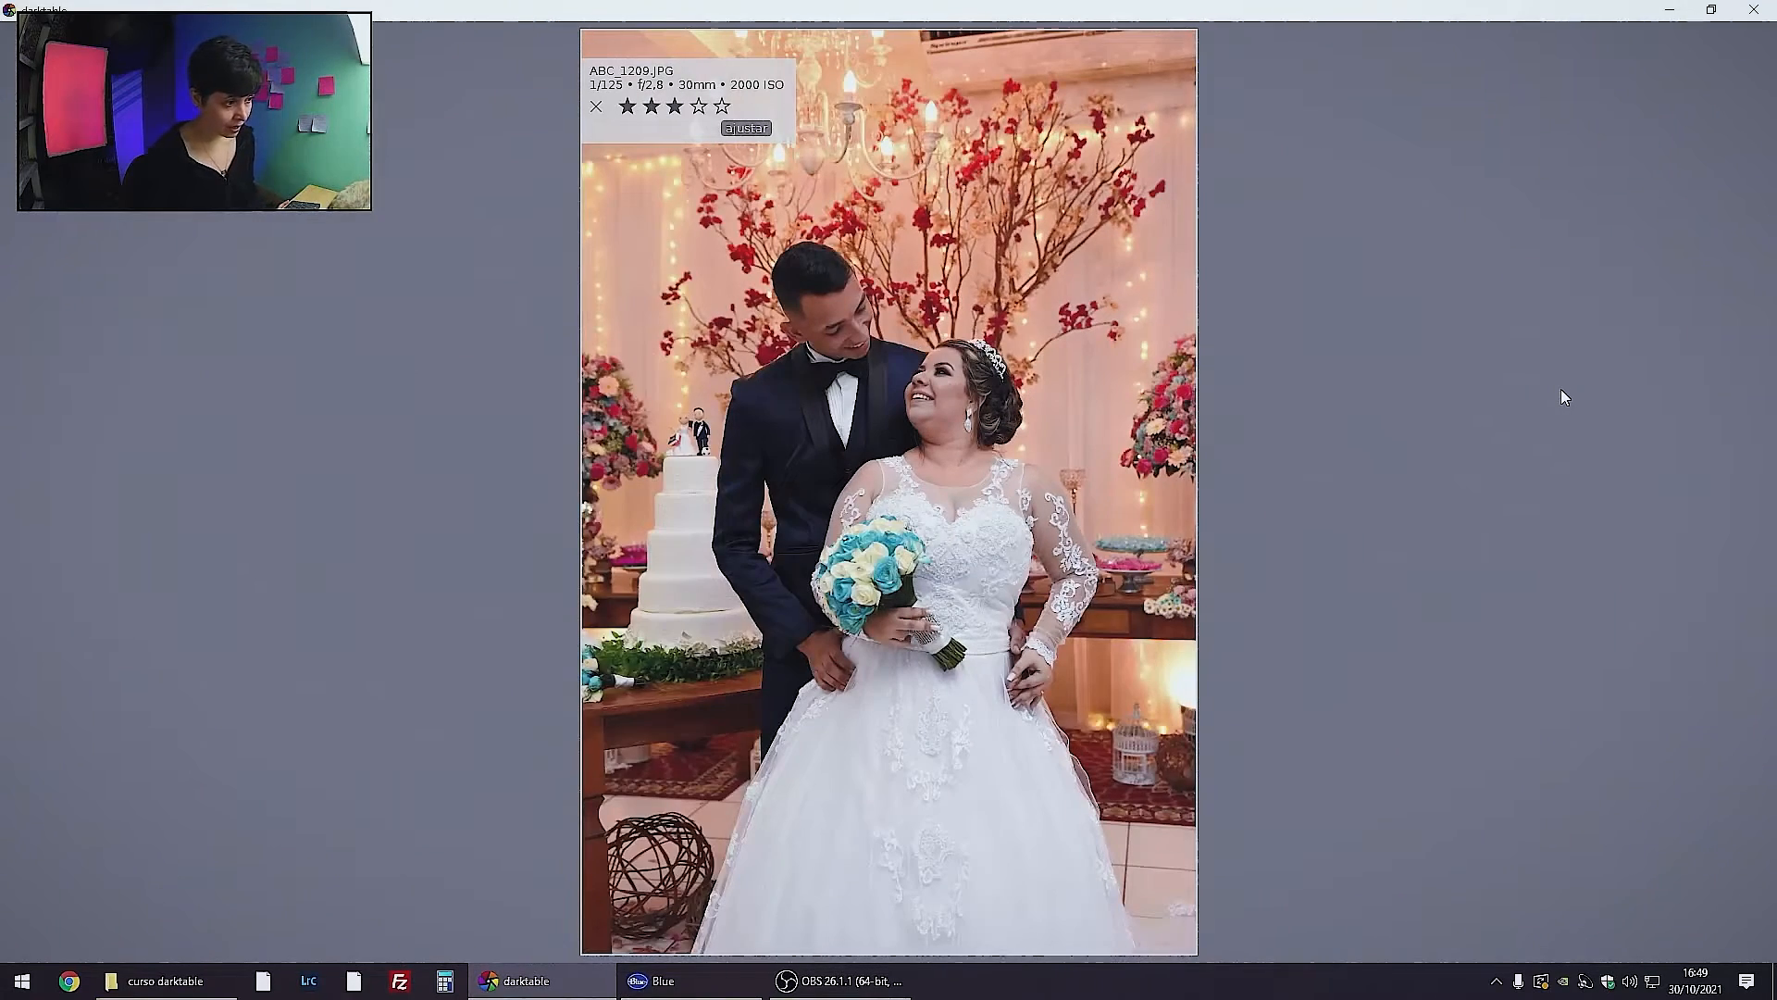
key("Left")
key("Right")
Review the forehead-kiss photos ABC_1210.JPG and ABC_1211.JPG and the wide shots of the groom kneeling before the bride
key("Right")
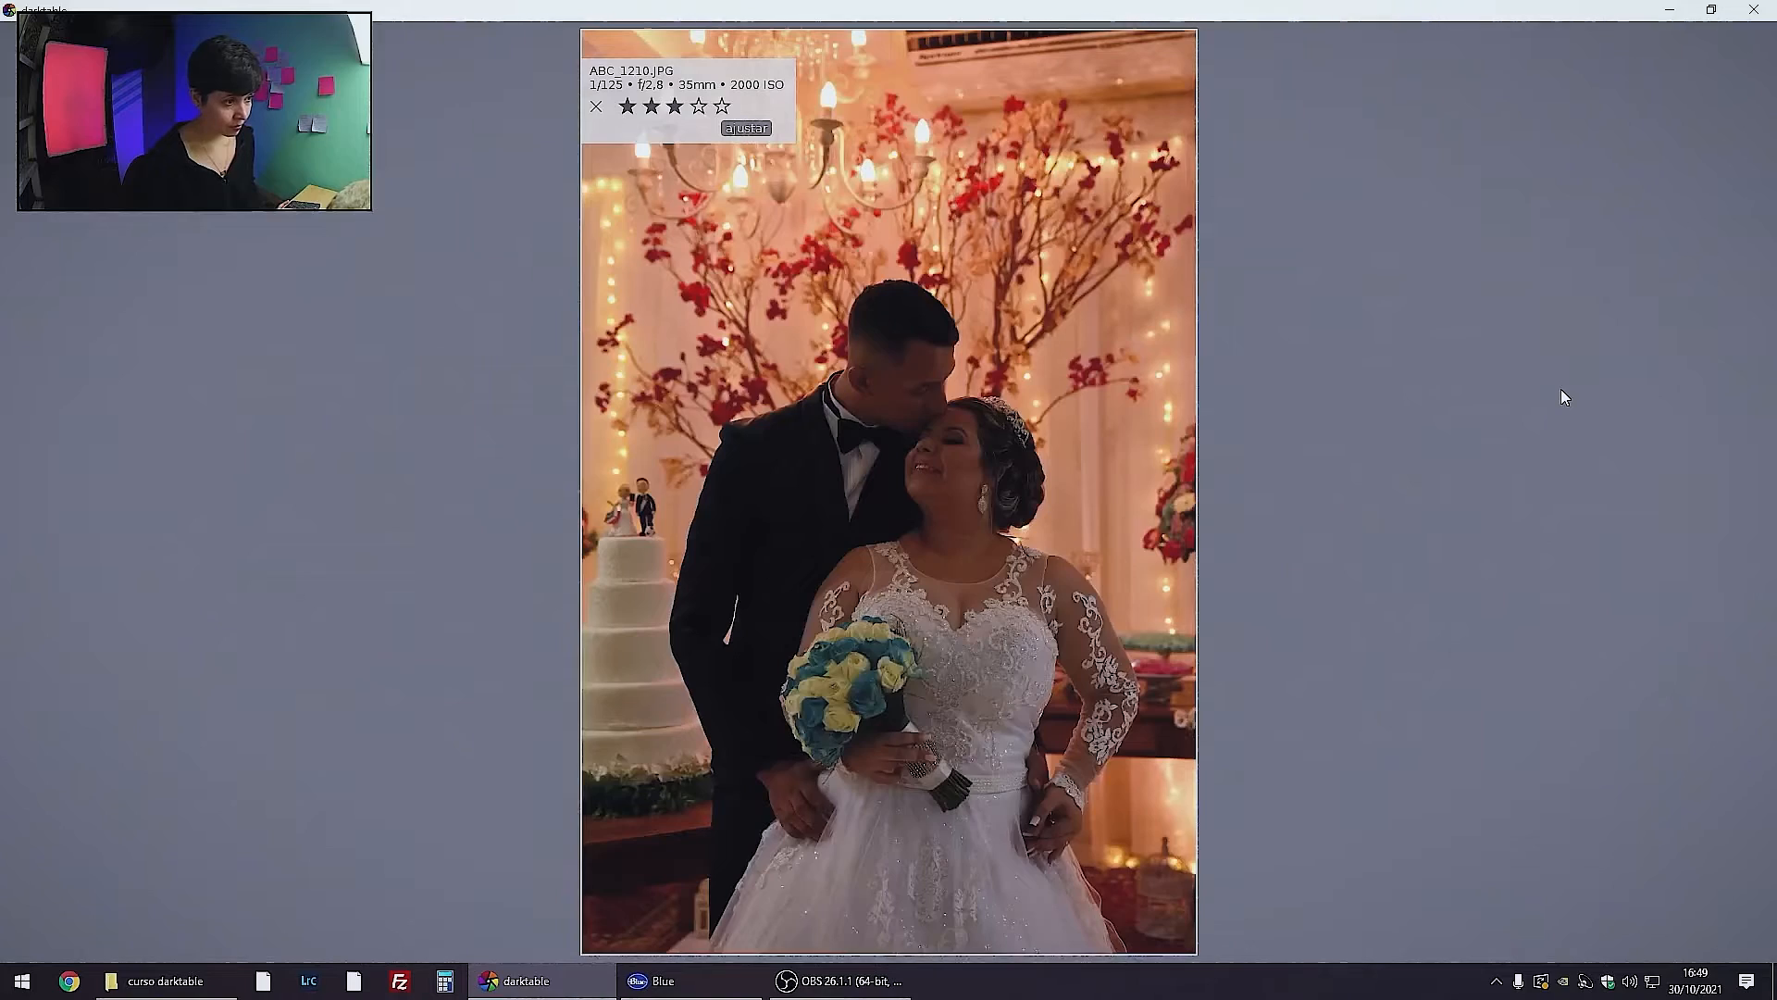
key("Right")
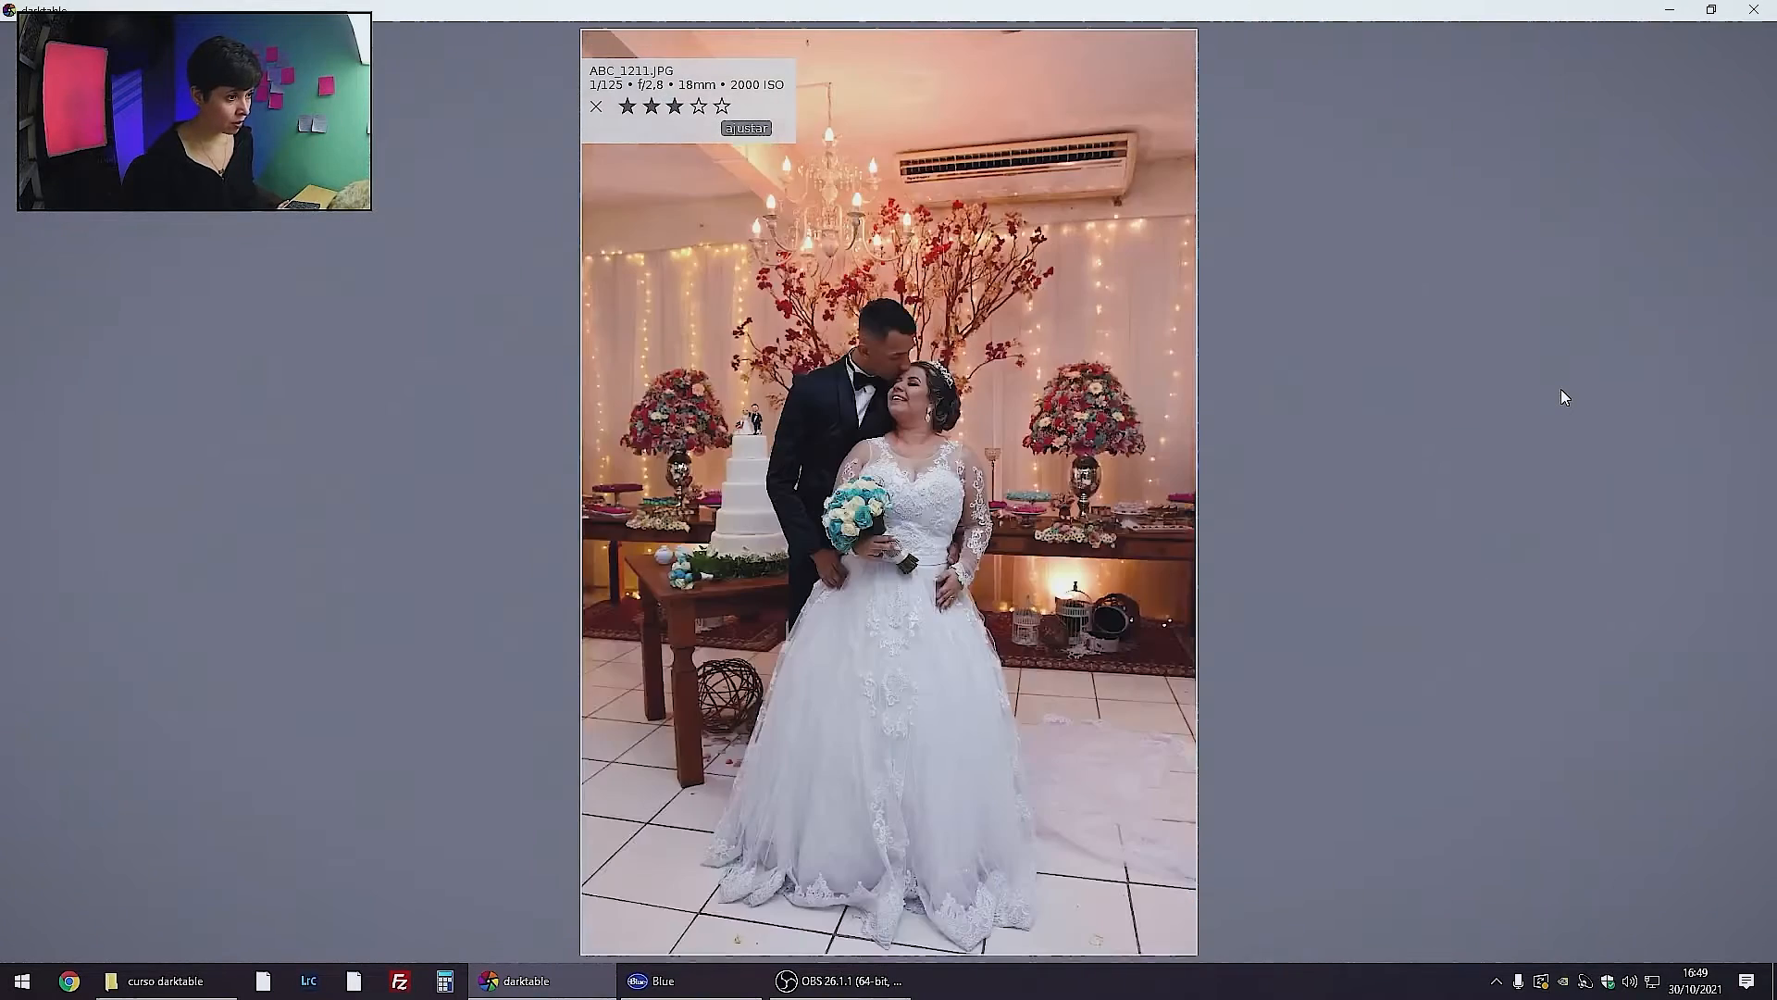
key("Right")
key("Right")
key("Right")
key("Right")
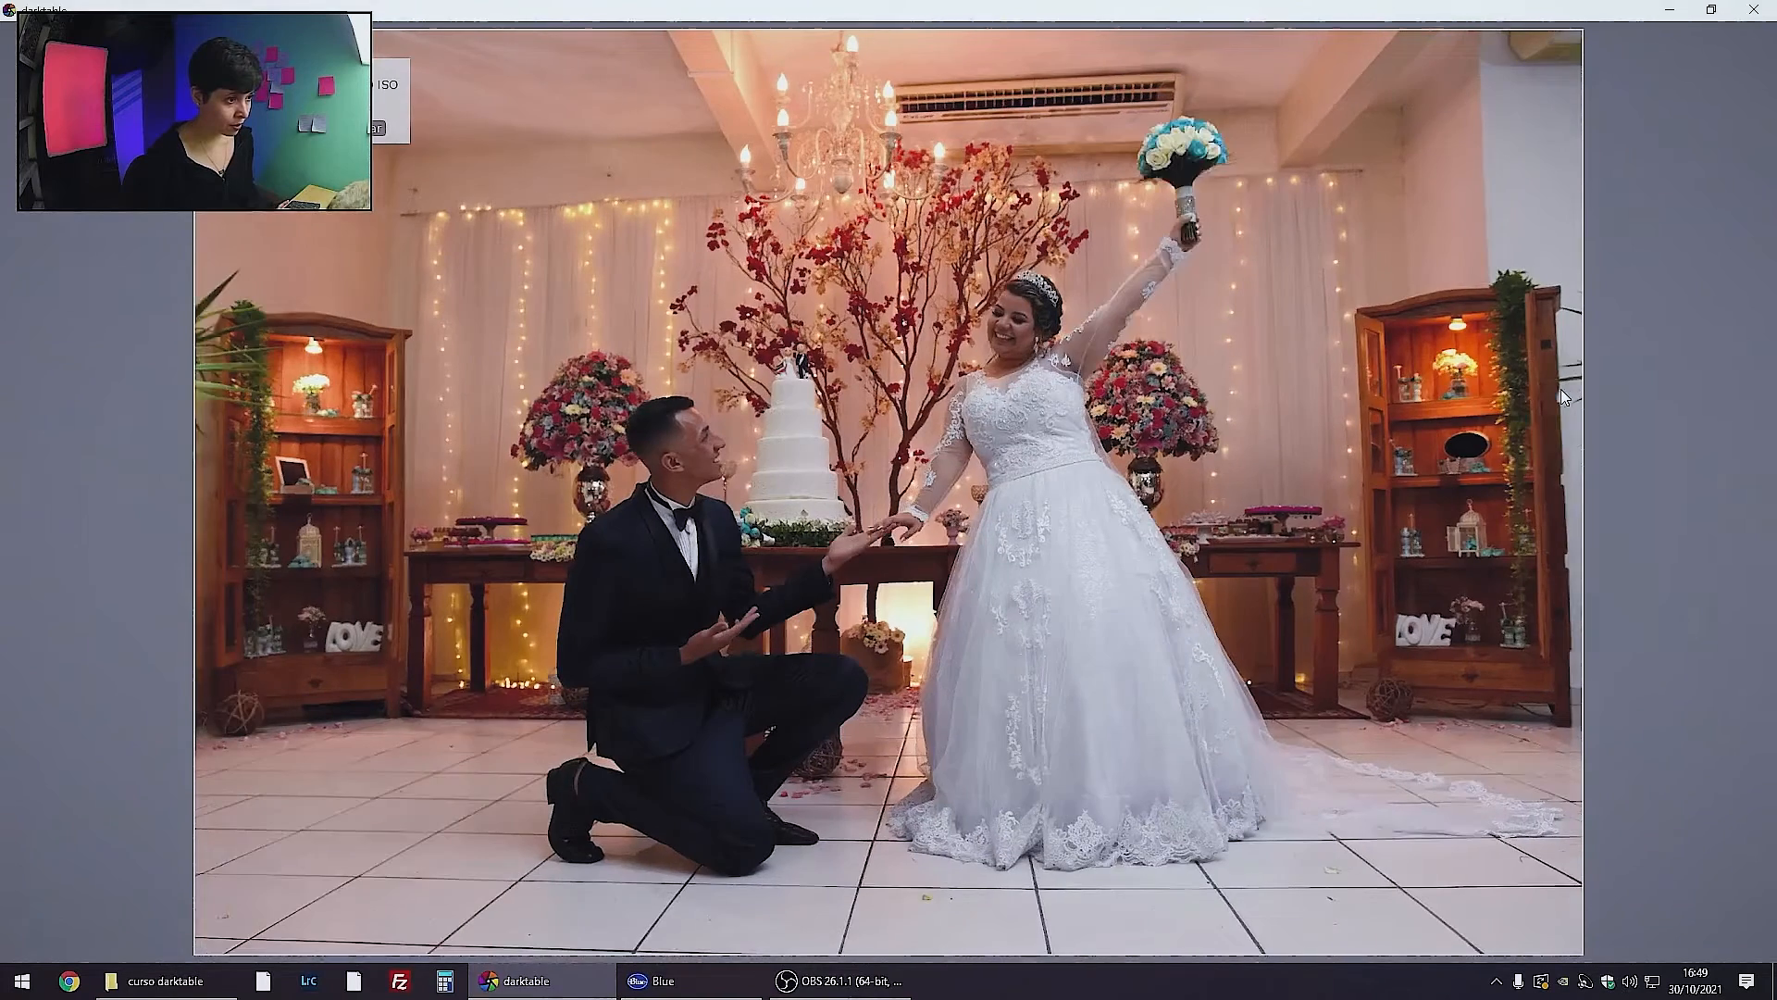
key("Right")
key("Right")
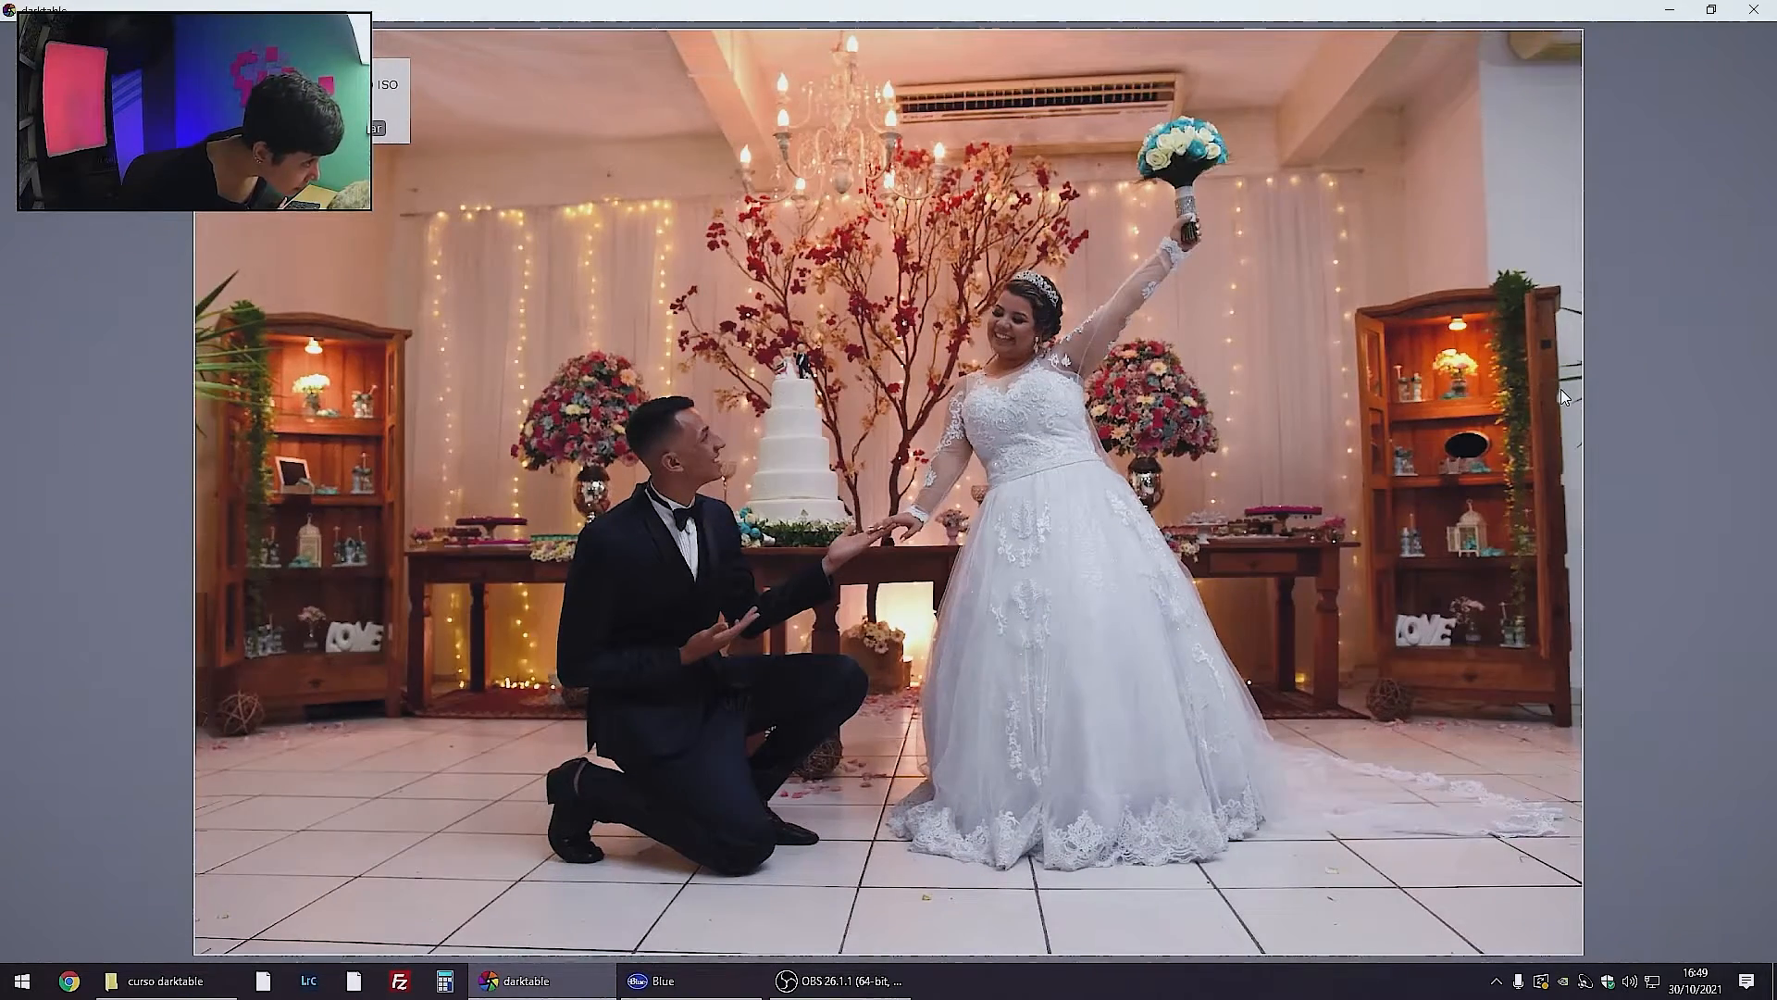
key("Right")
key("Right")
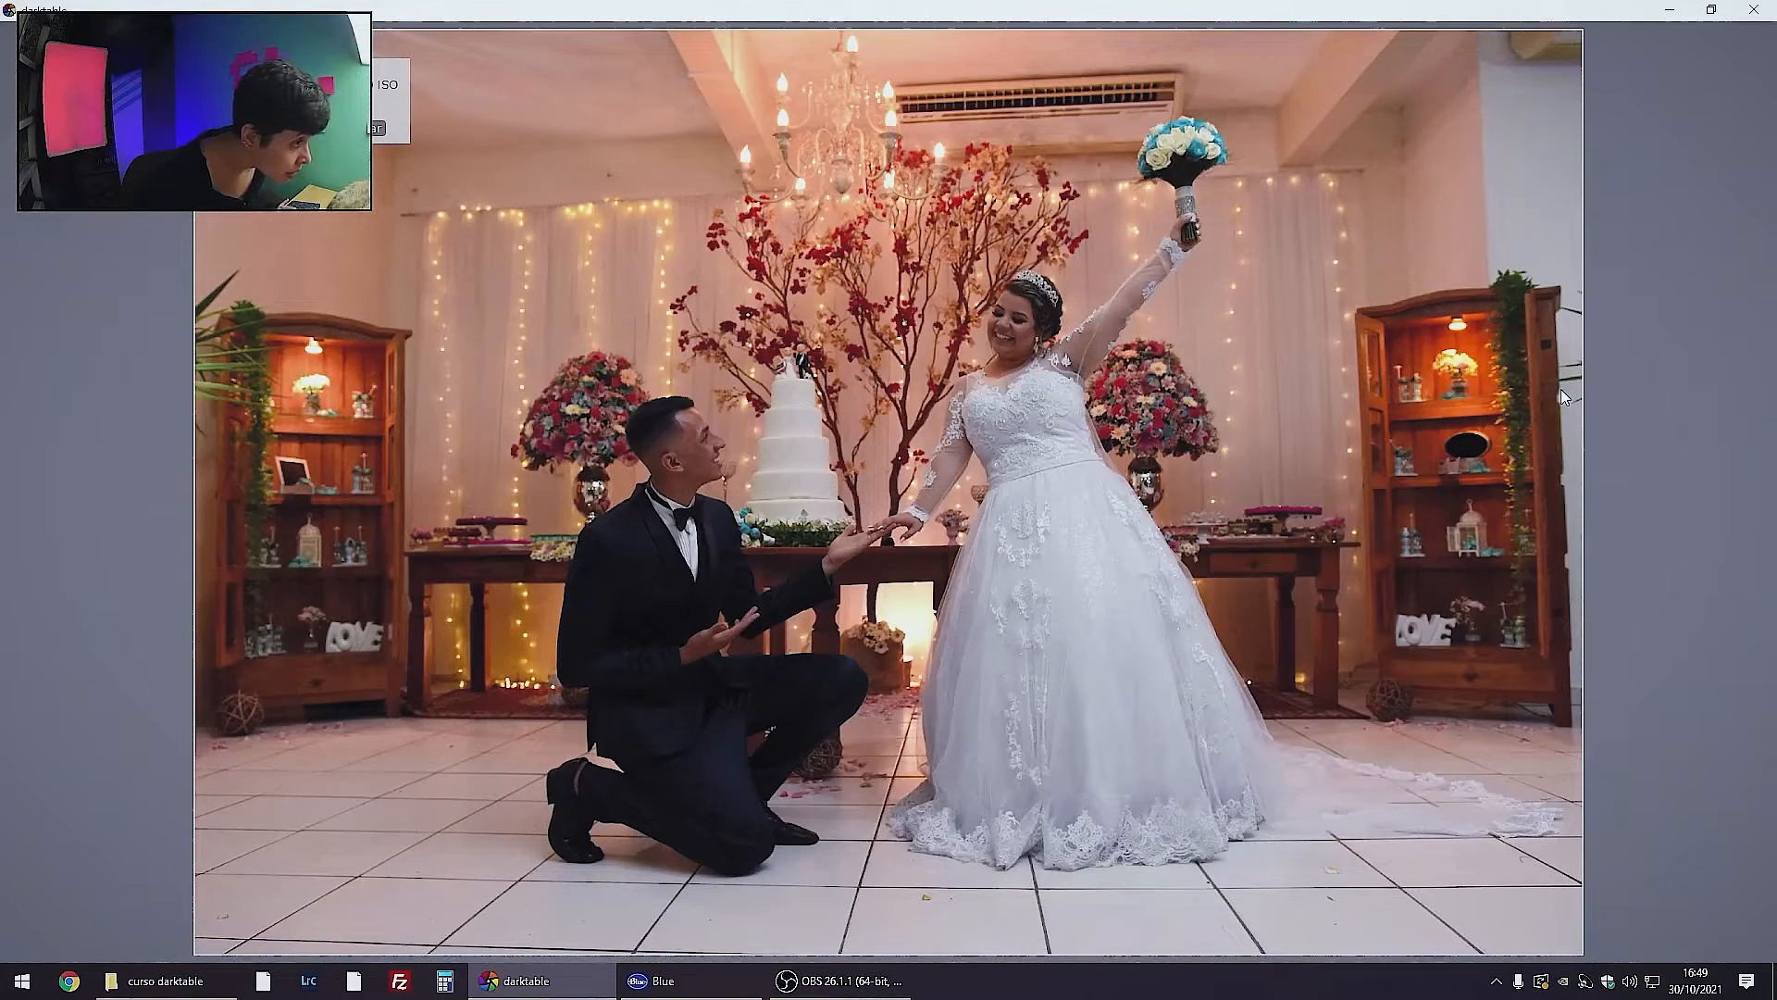
key("Right")
Examine the landscape photos of the couple facing each other and holding the pink flower-shaped sweet
key("Right")
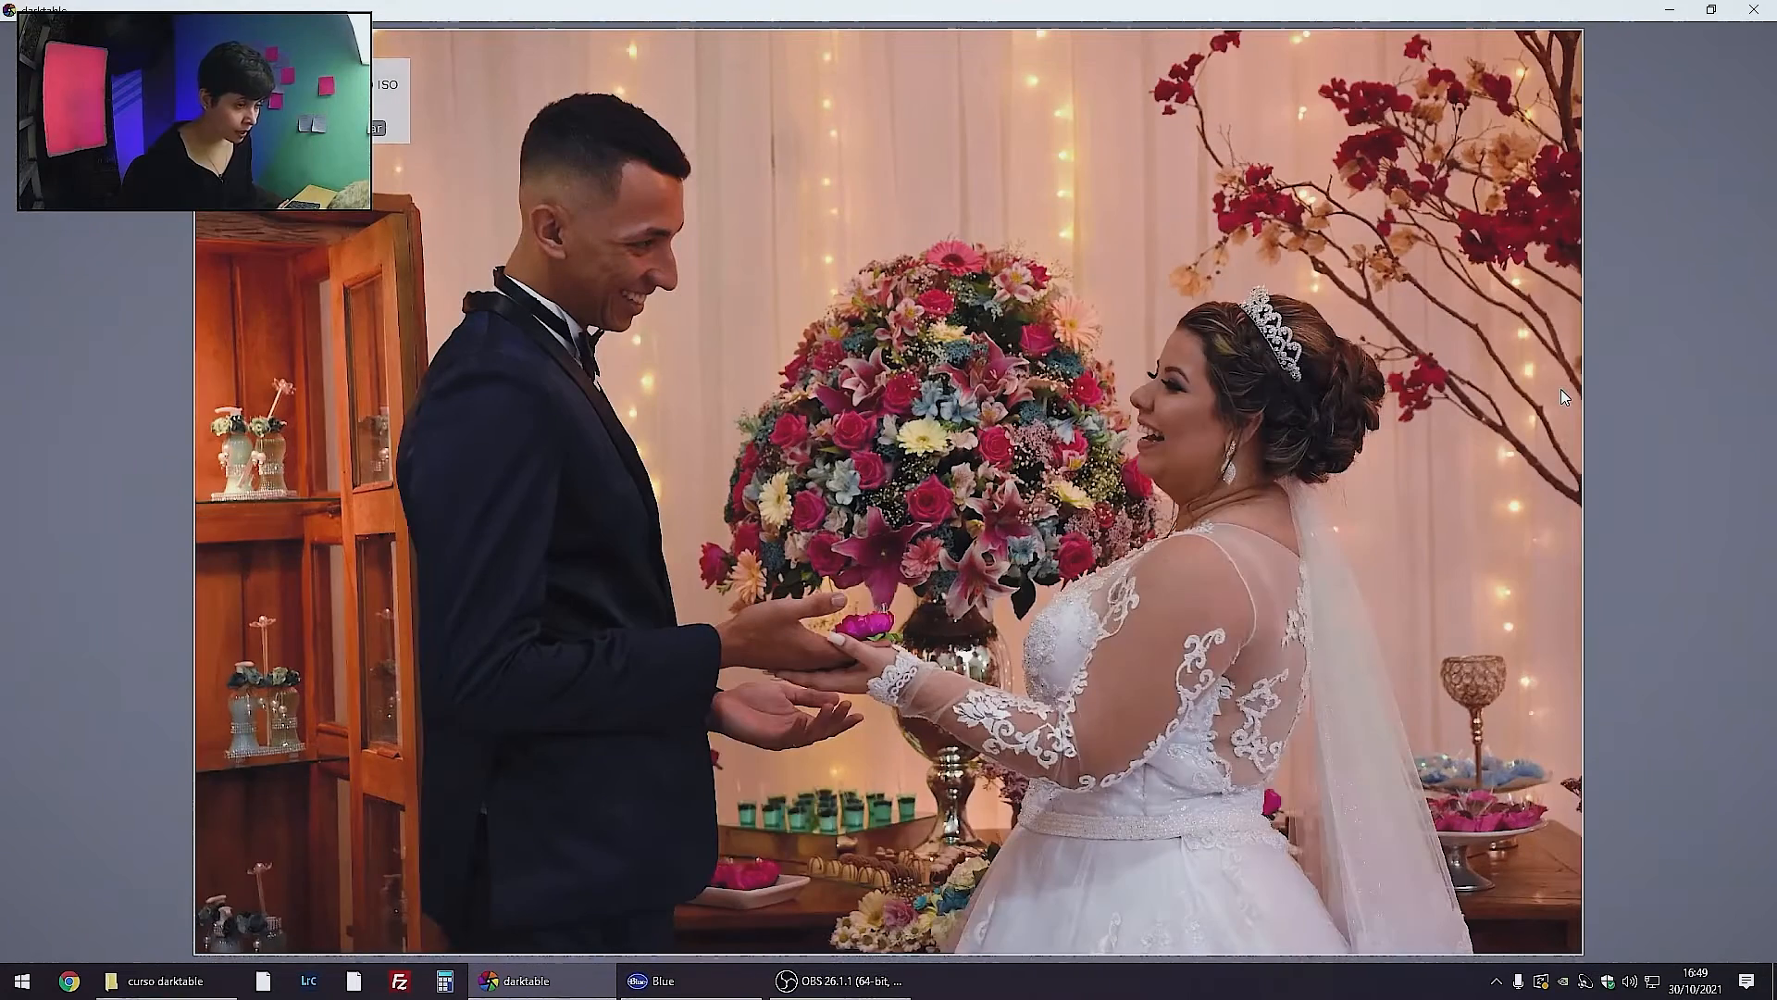
key("Right")
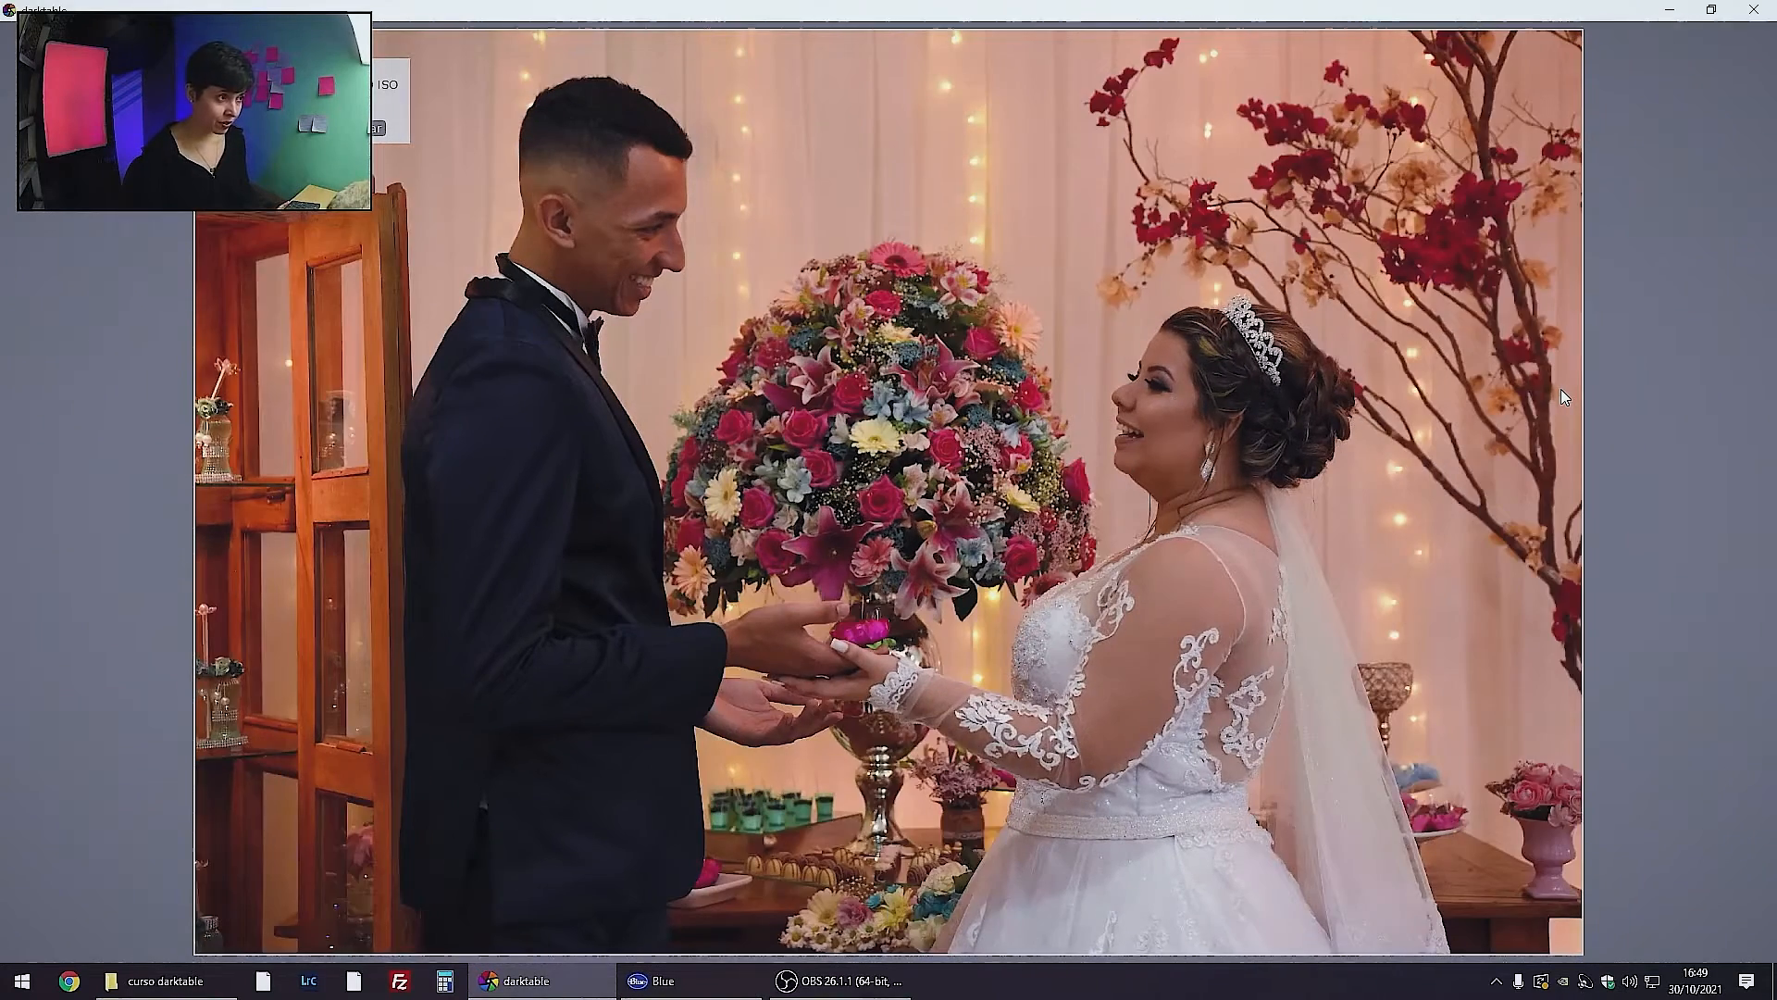
key("Right")
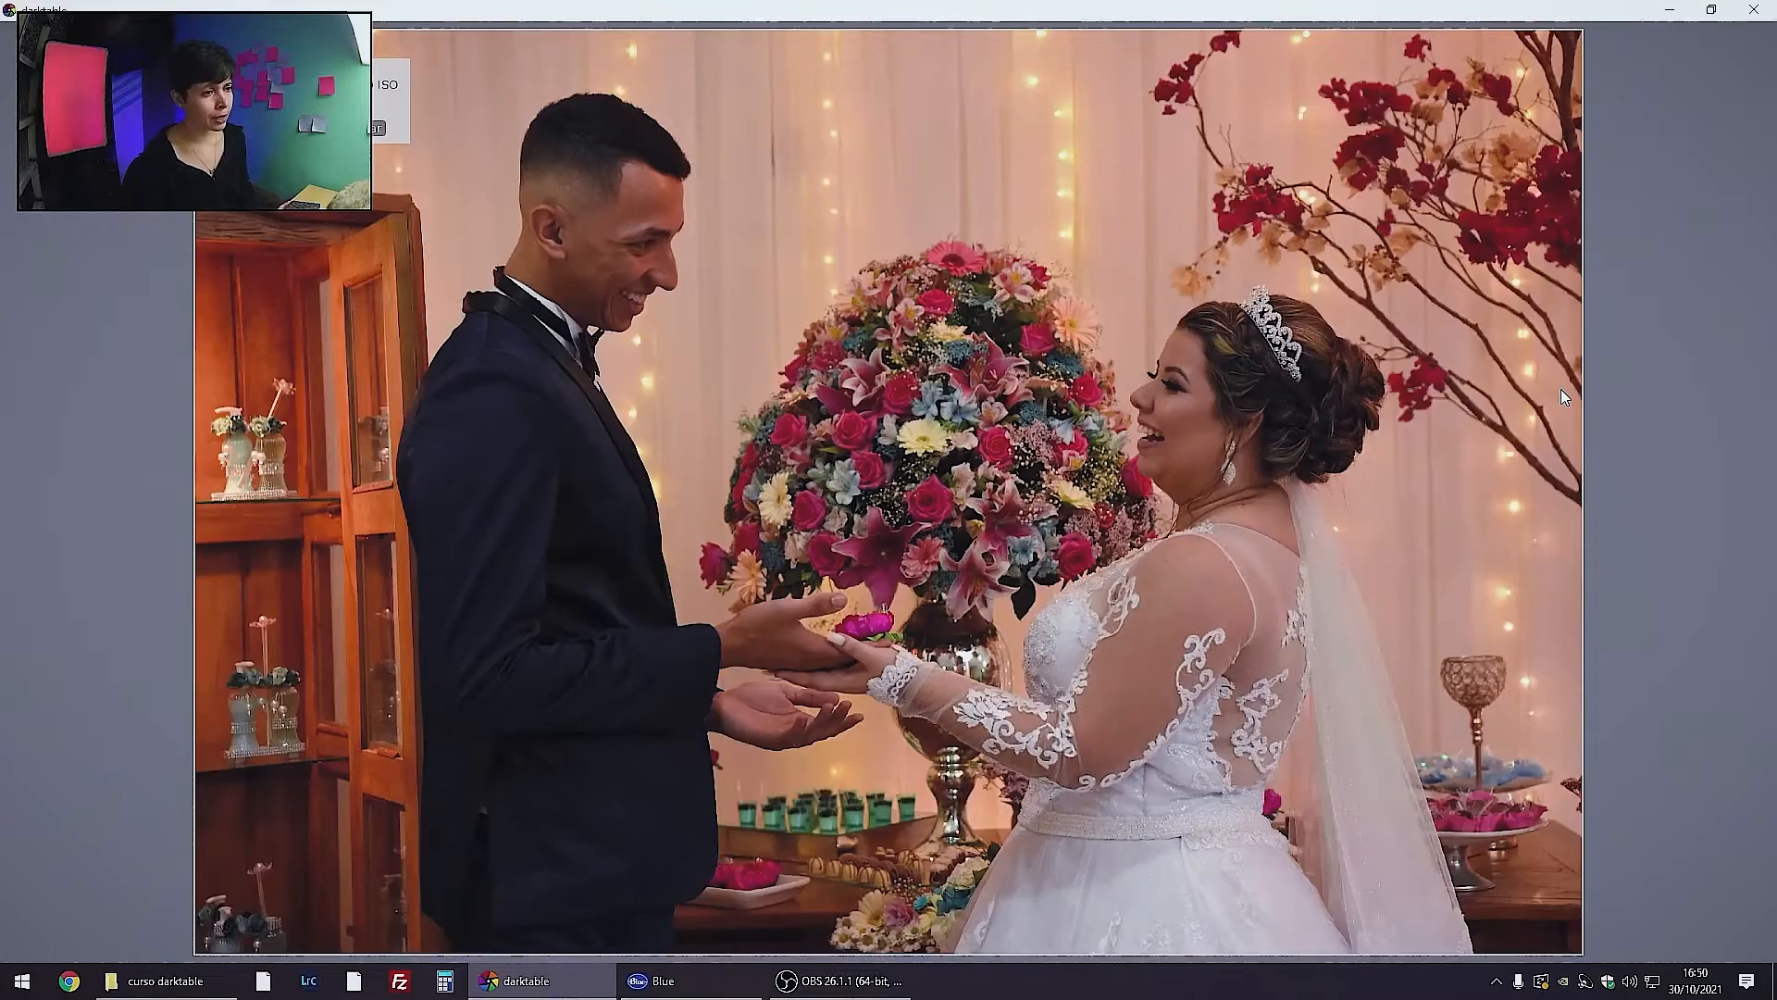
key("Right")
key("Right")
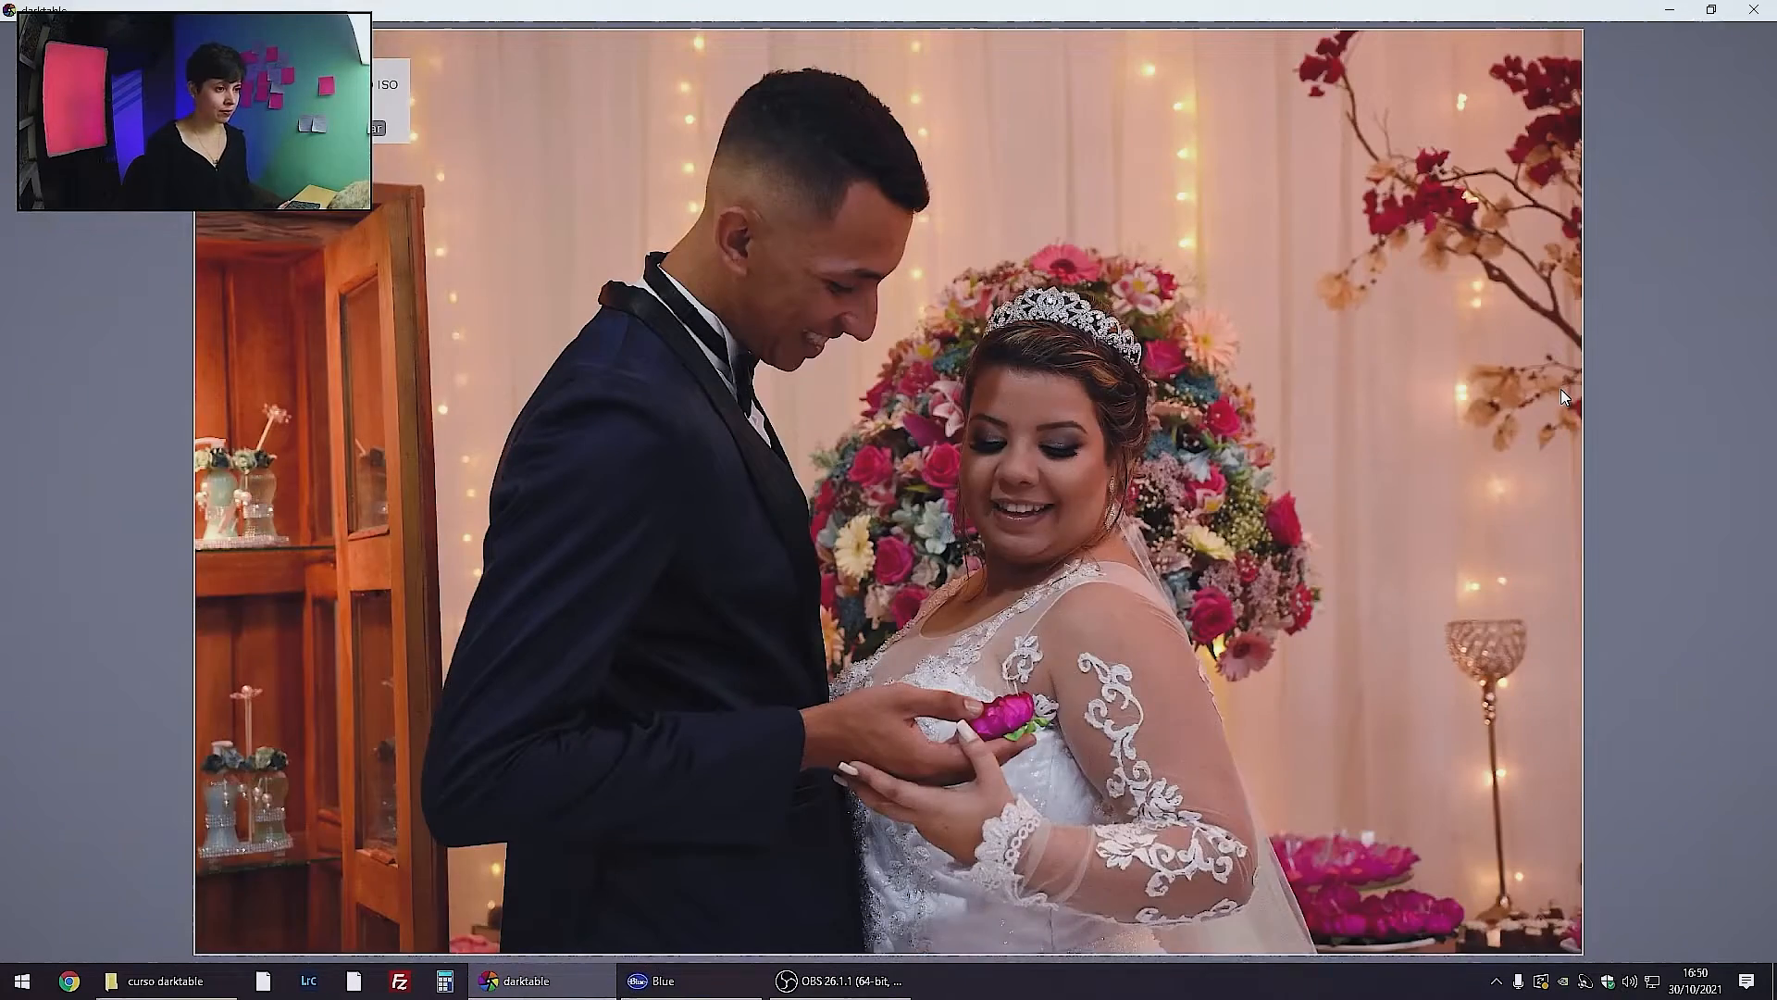
key("Left")
key("Right")
key("Right")
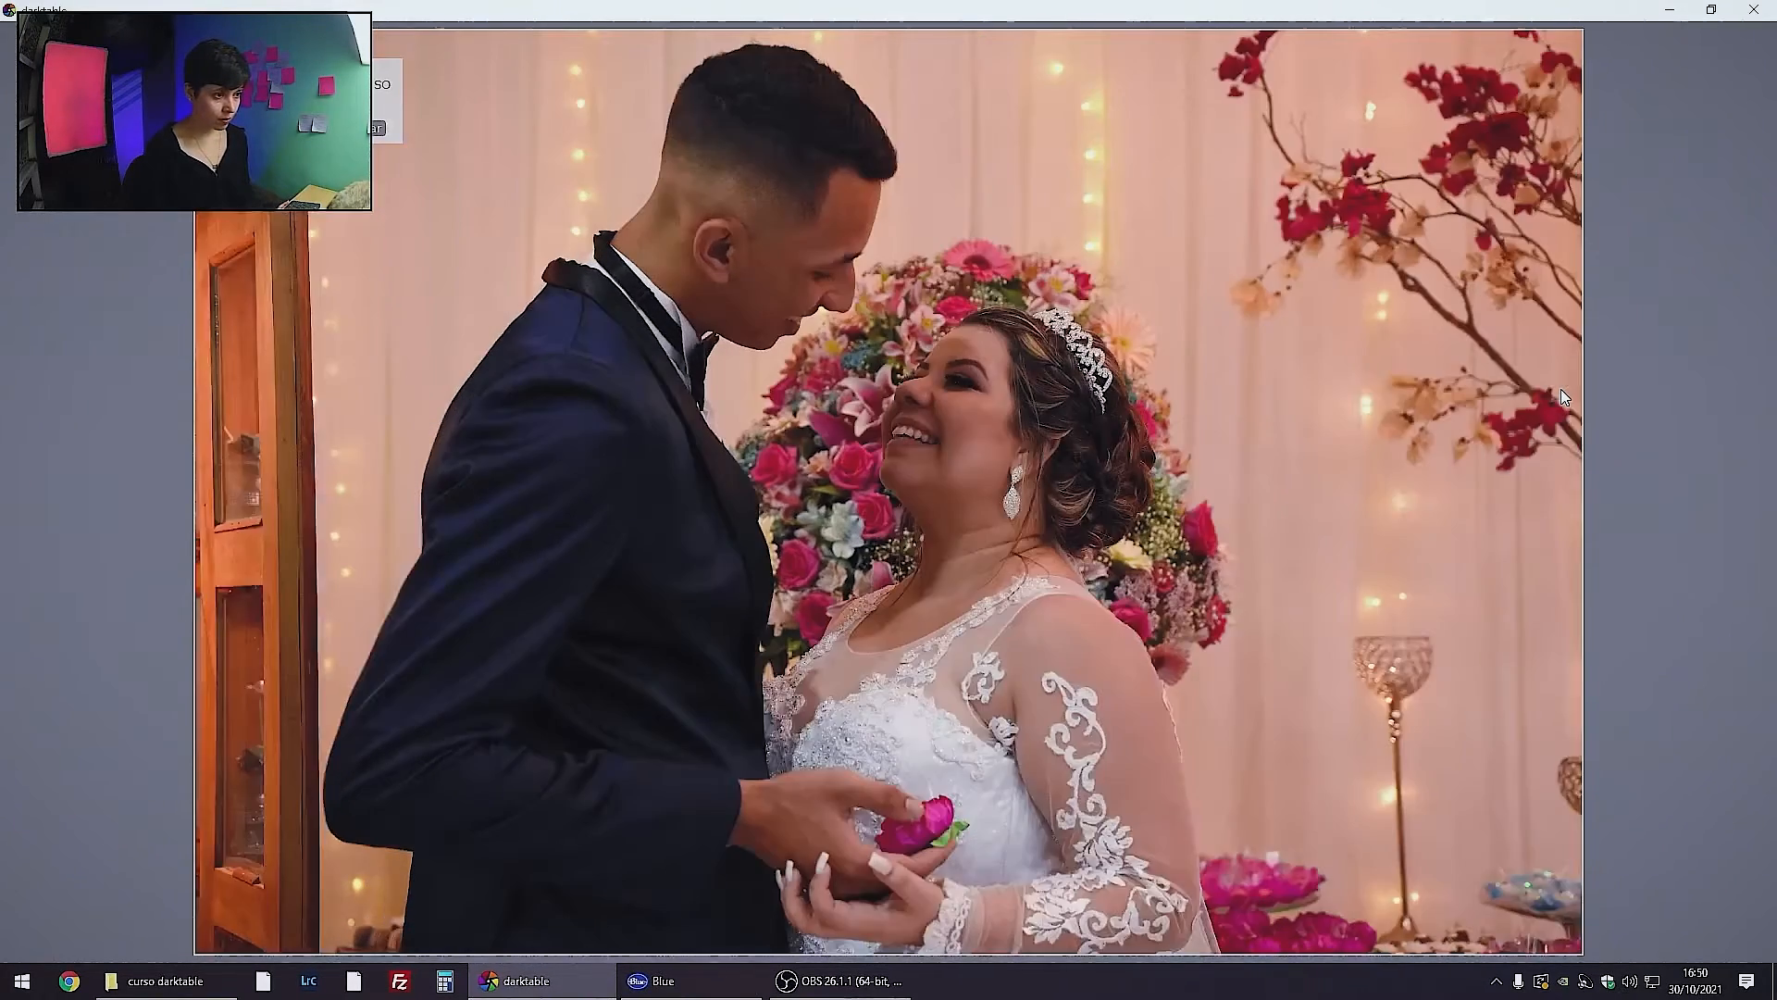
Compare the photos of the bride smiling and laughing up at the groom, continuing to ABC_1220.JPG
key("Right")
key("Left")
key("Right")
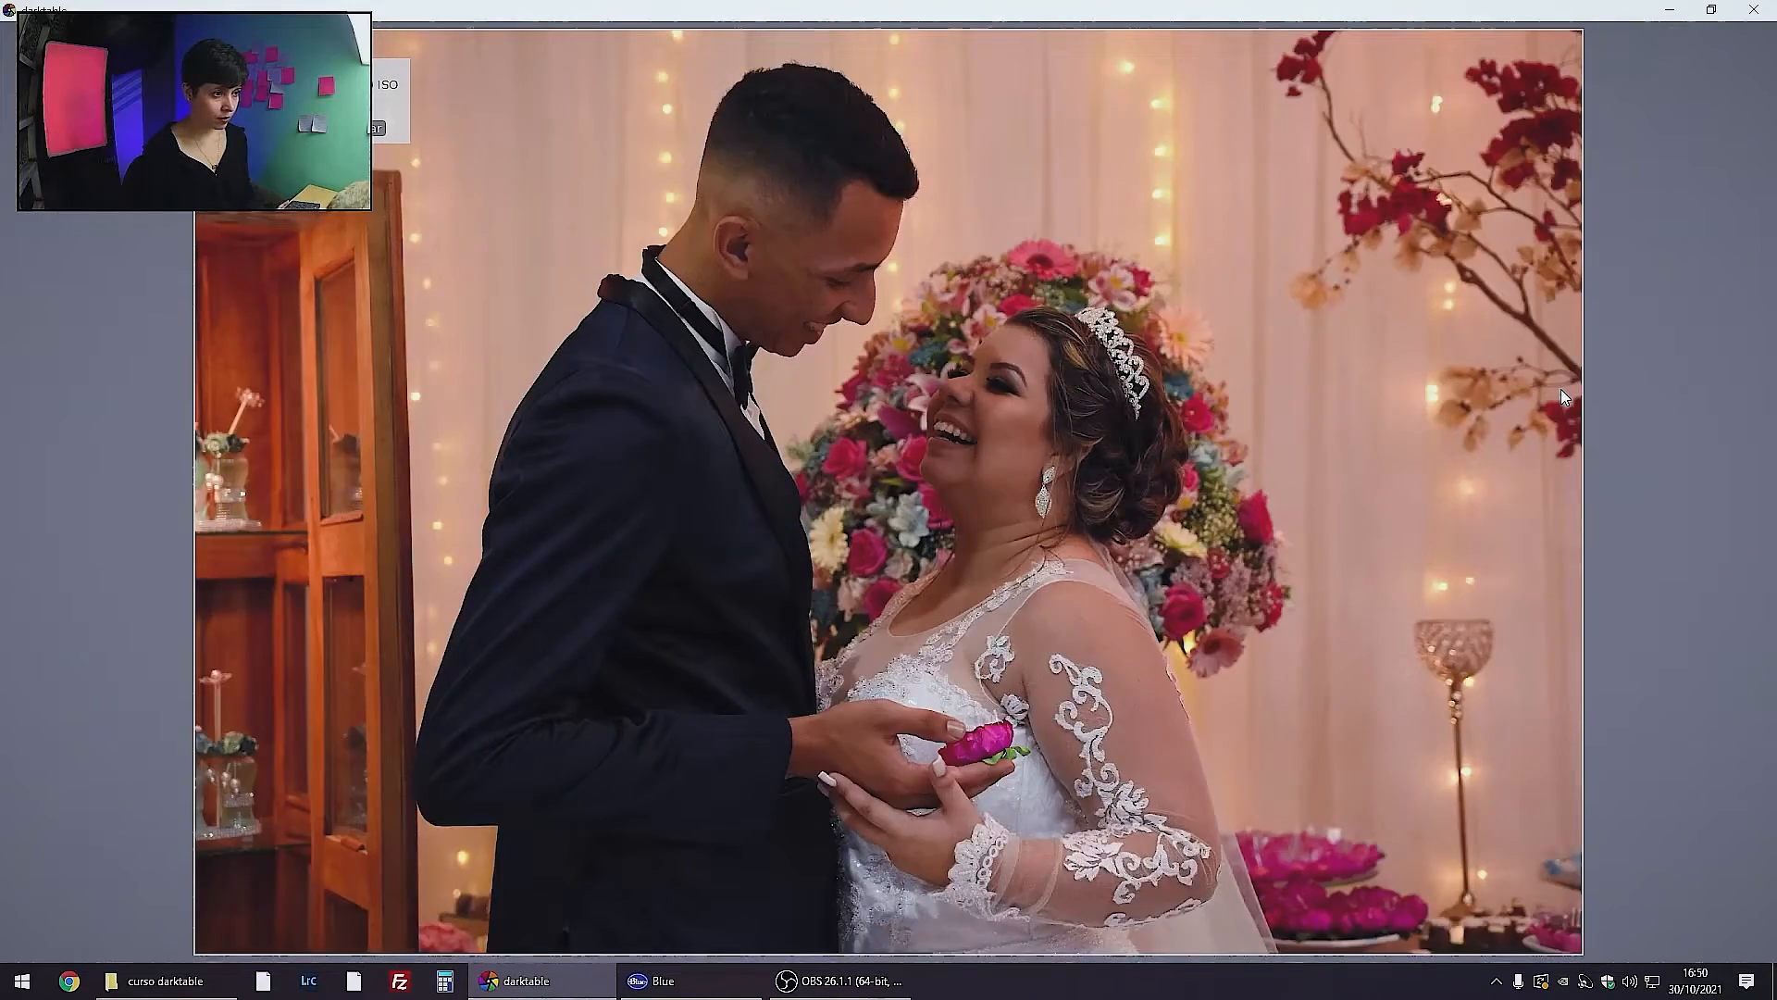
key("Right")
key("Left")
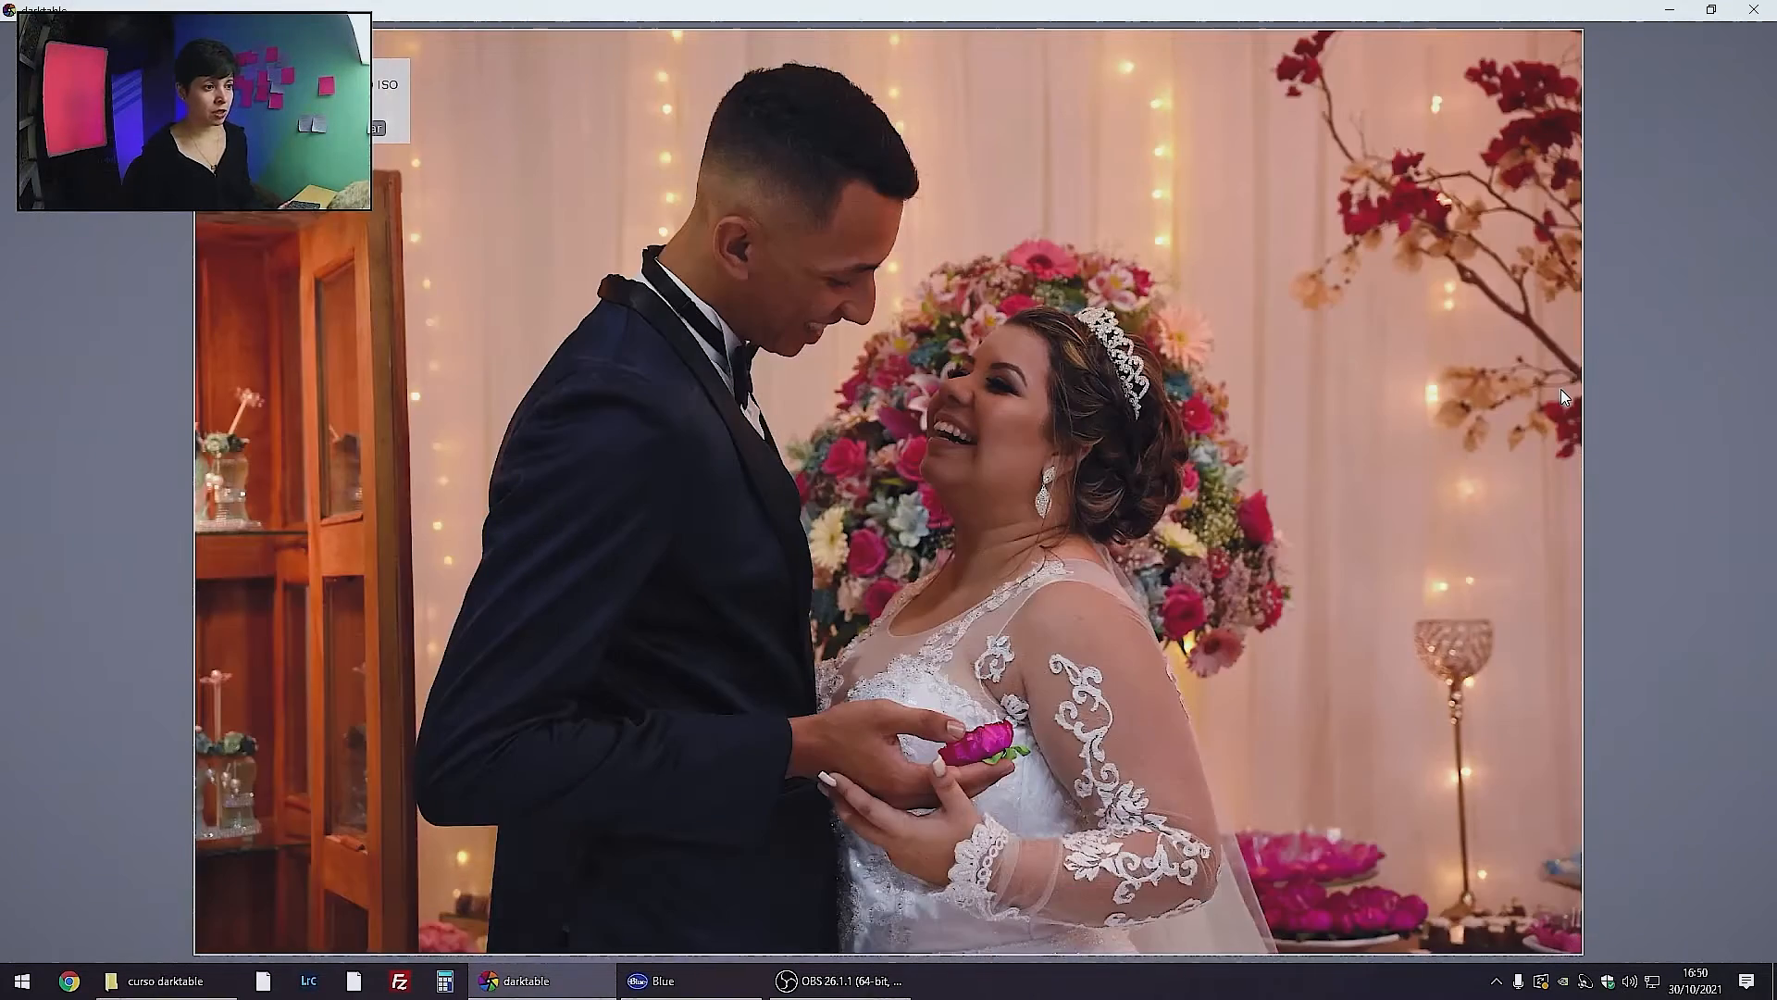
key("Right")
key("Right")
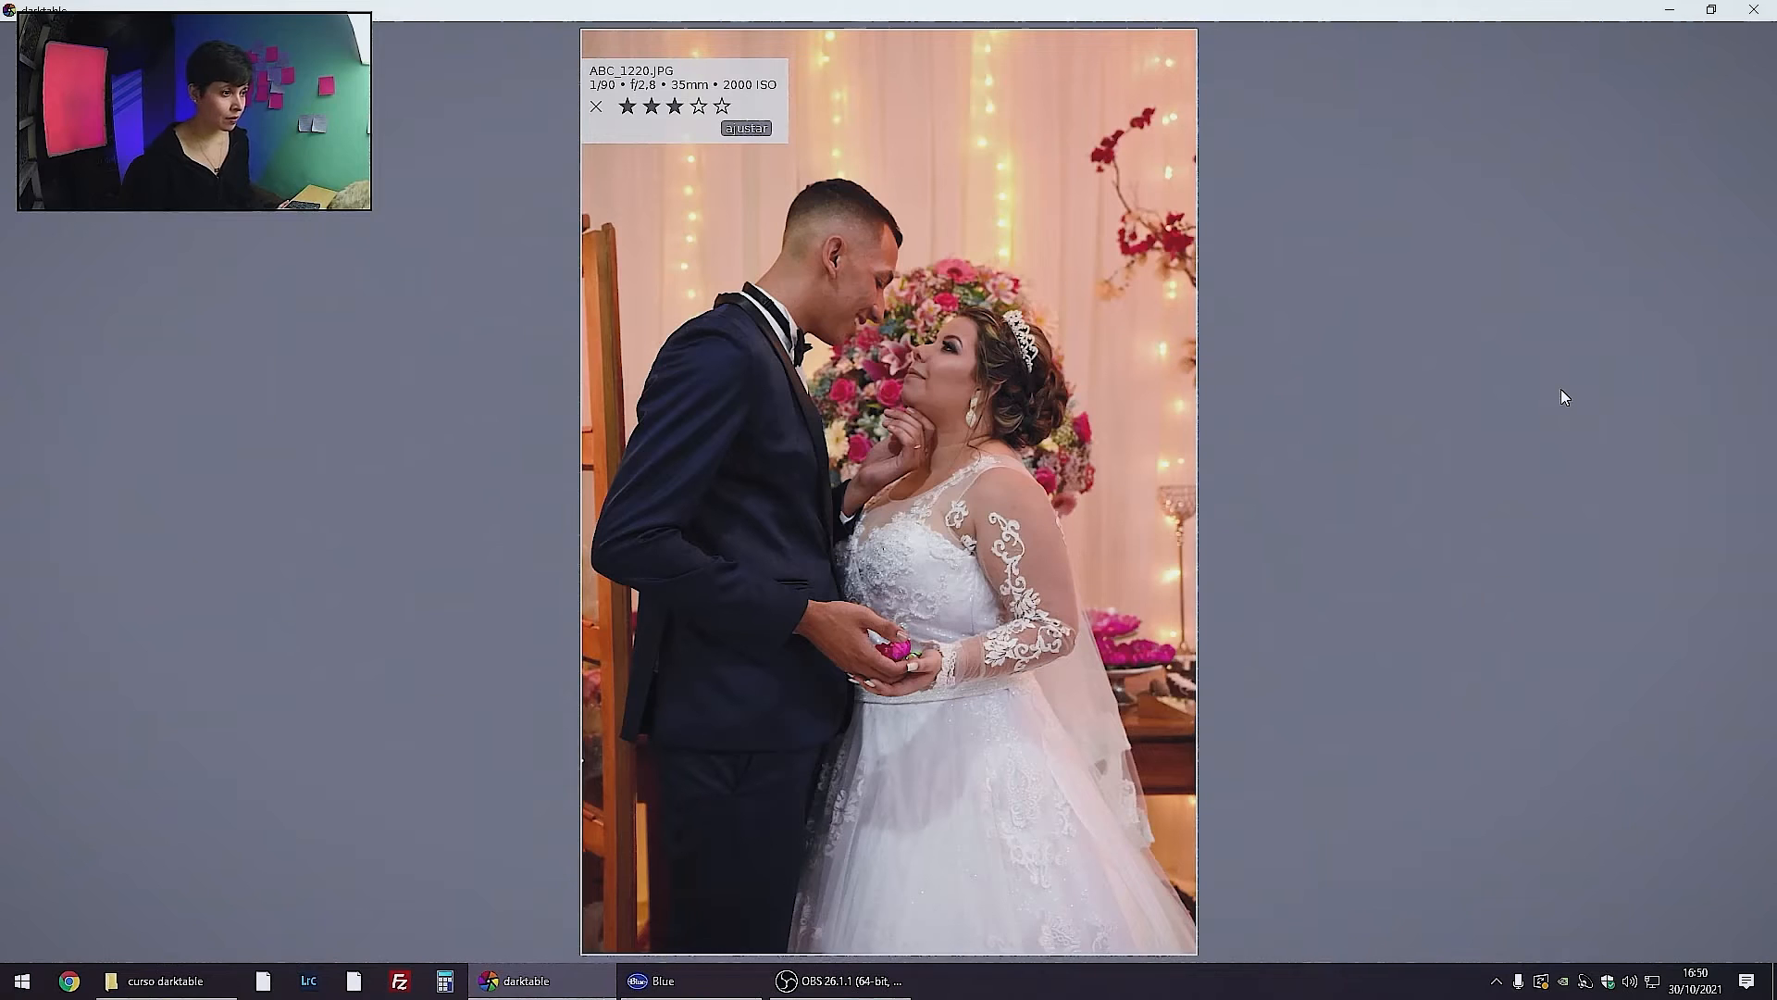
Compare the portraits around ABC_1221.JPG and continue to the cake-cutting photo ABC_1224.JPG
key("Right")
key("Right")
key("Right")
key("Left")
key("Left")
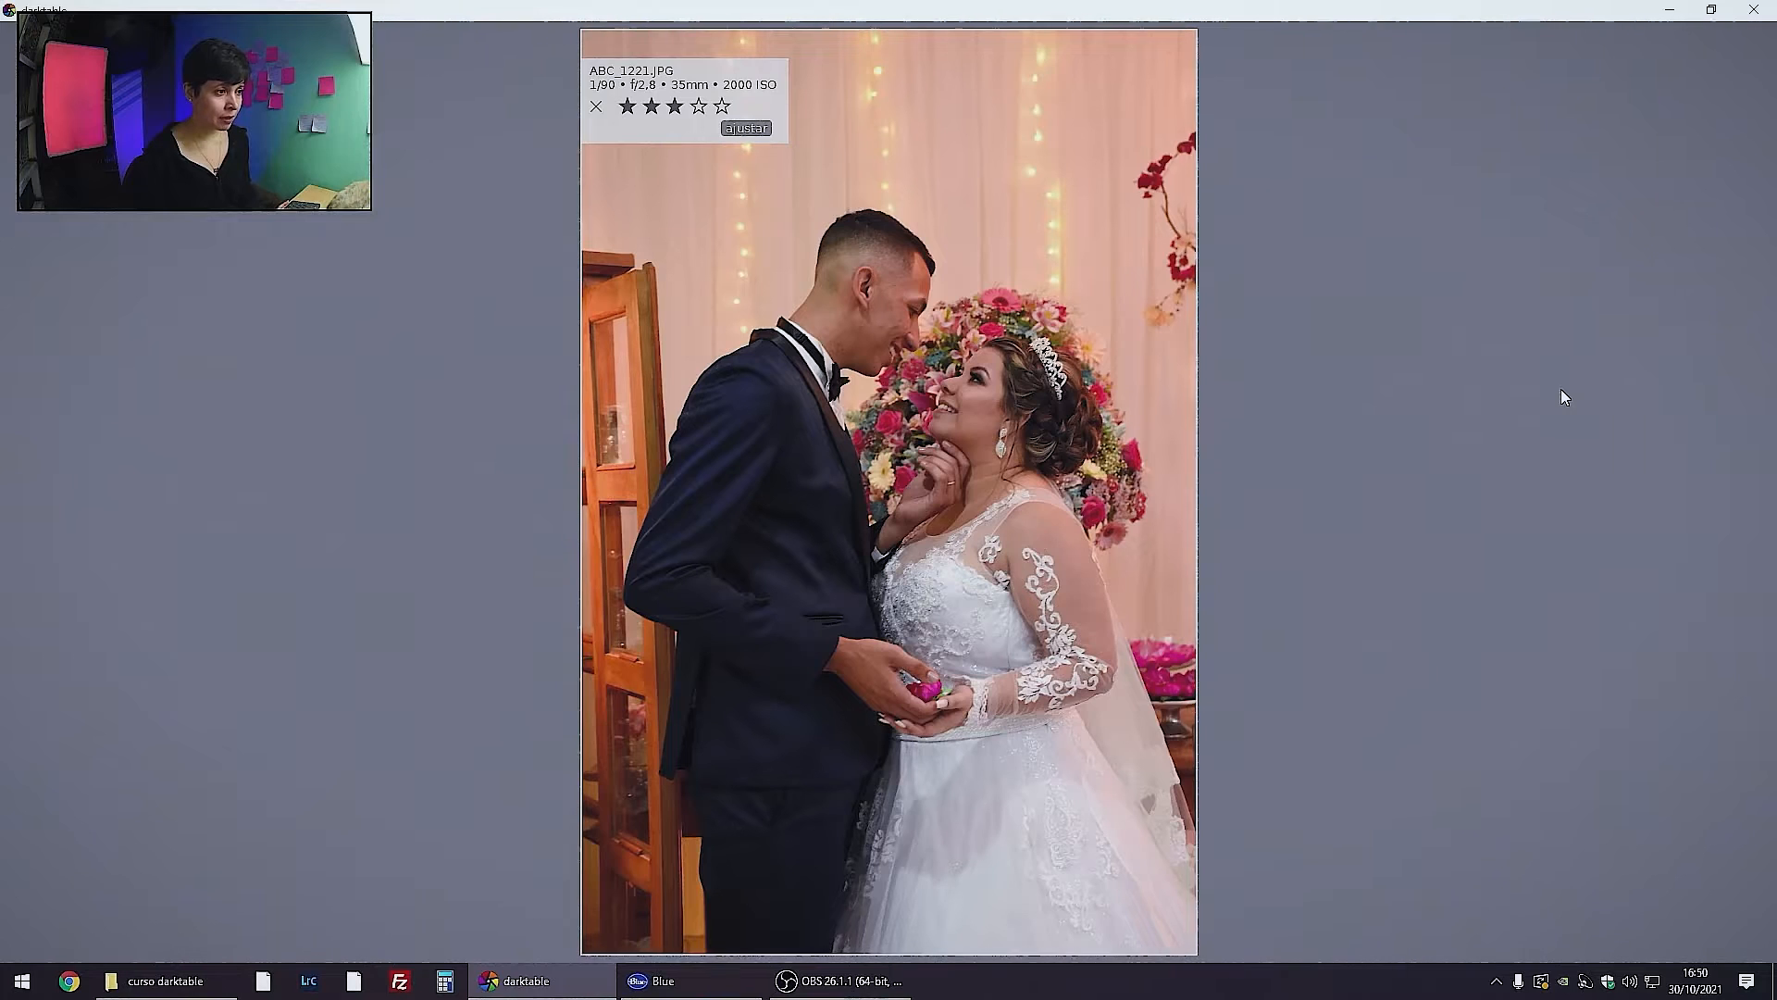
key("Left")
key("Left")
key("Left")
key("Left")
key("Left")
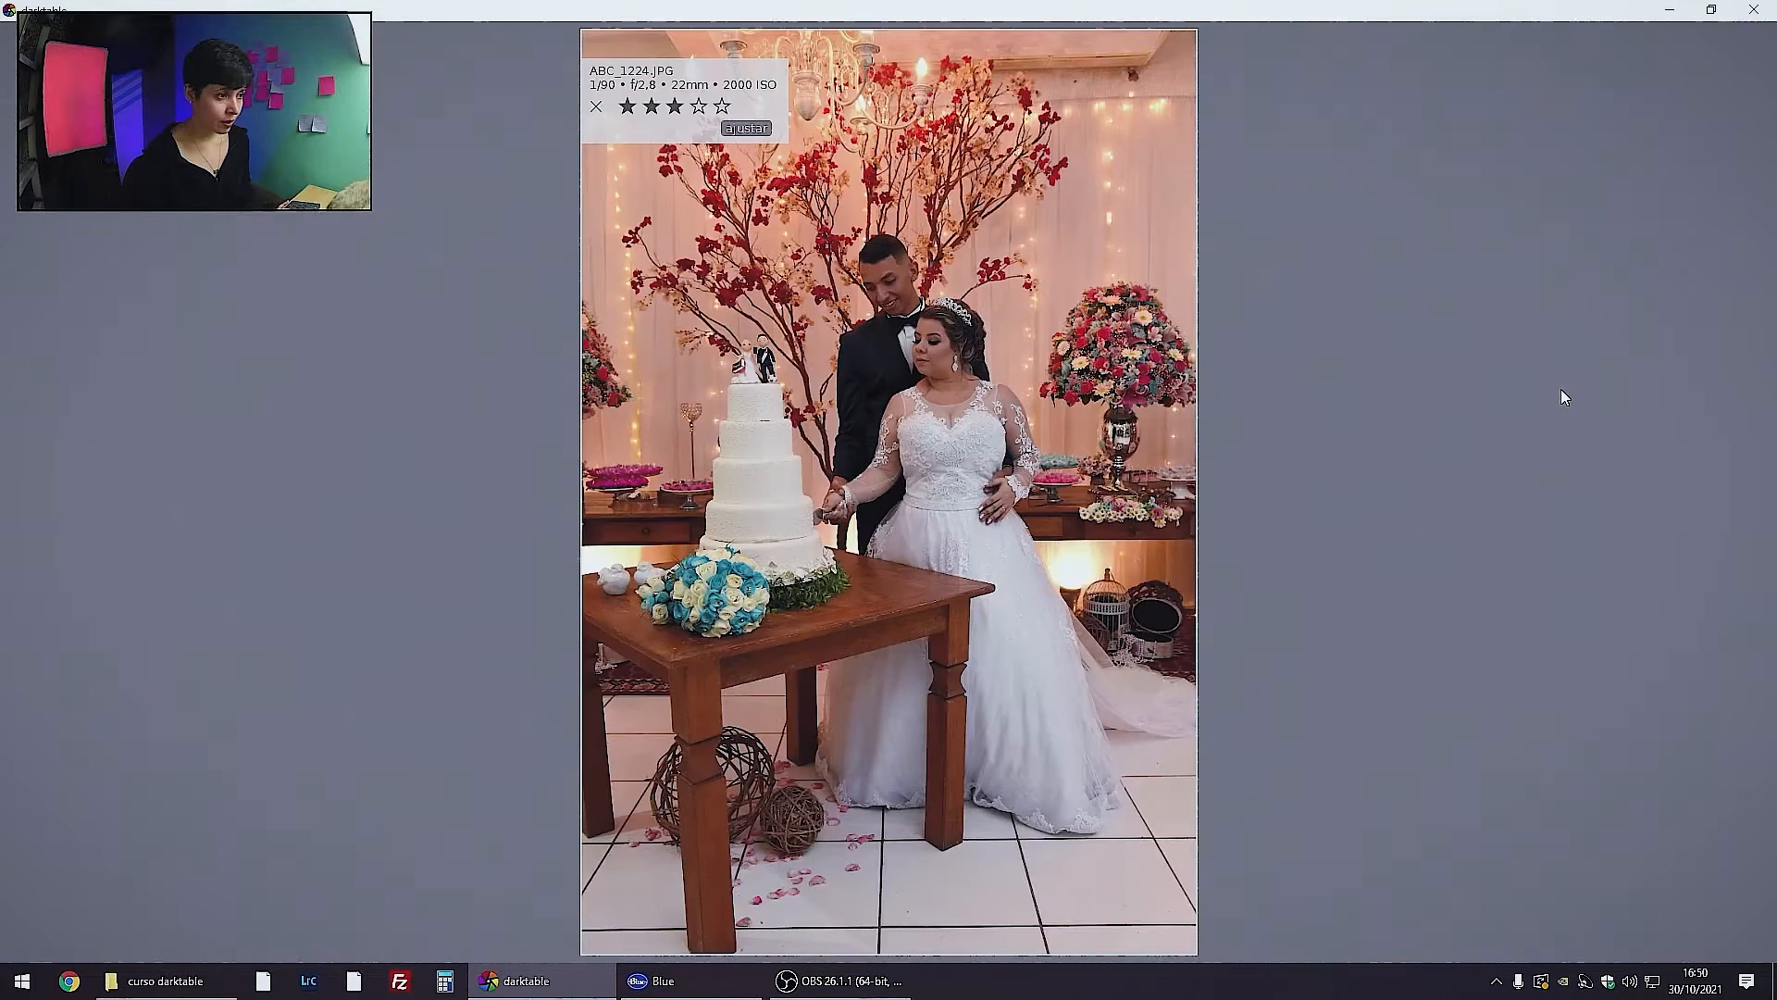
Compare the cake-cutting photos between ABC_1224.JPG and ABC_1227.JPG with the neighbouring landscape shot
key("Left")
key("Left")
key("Left")
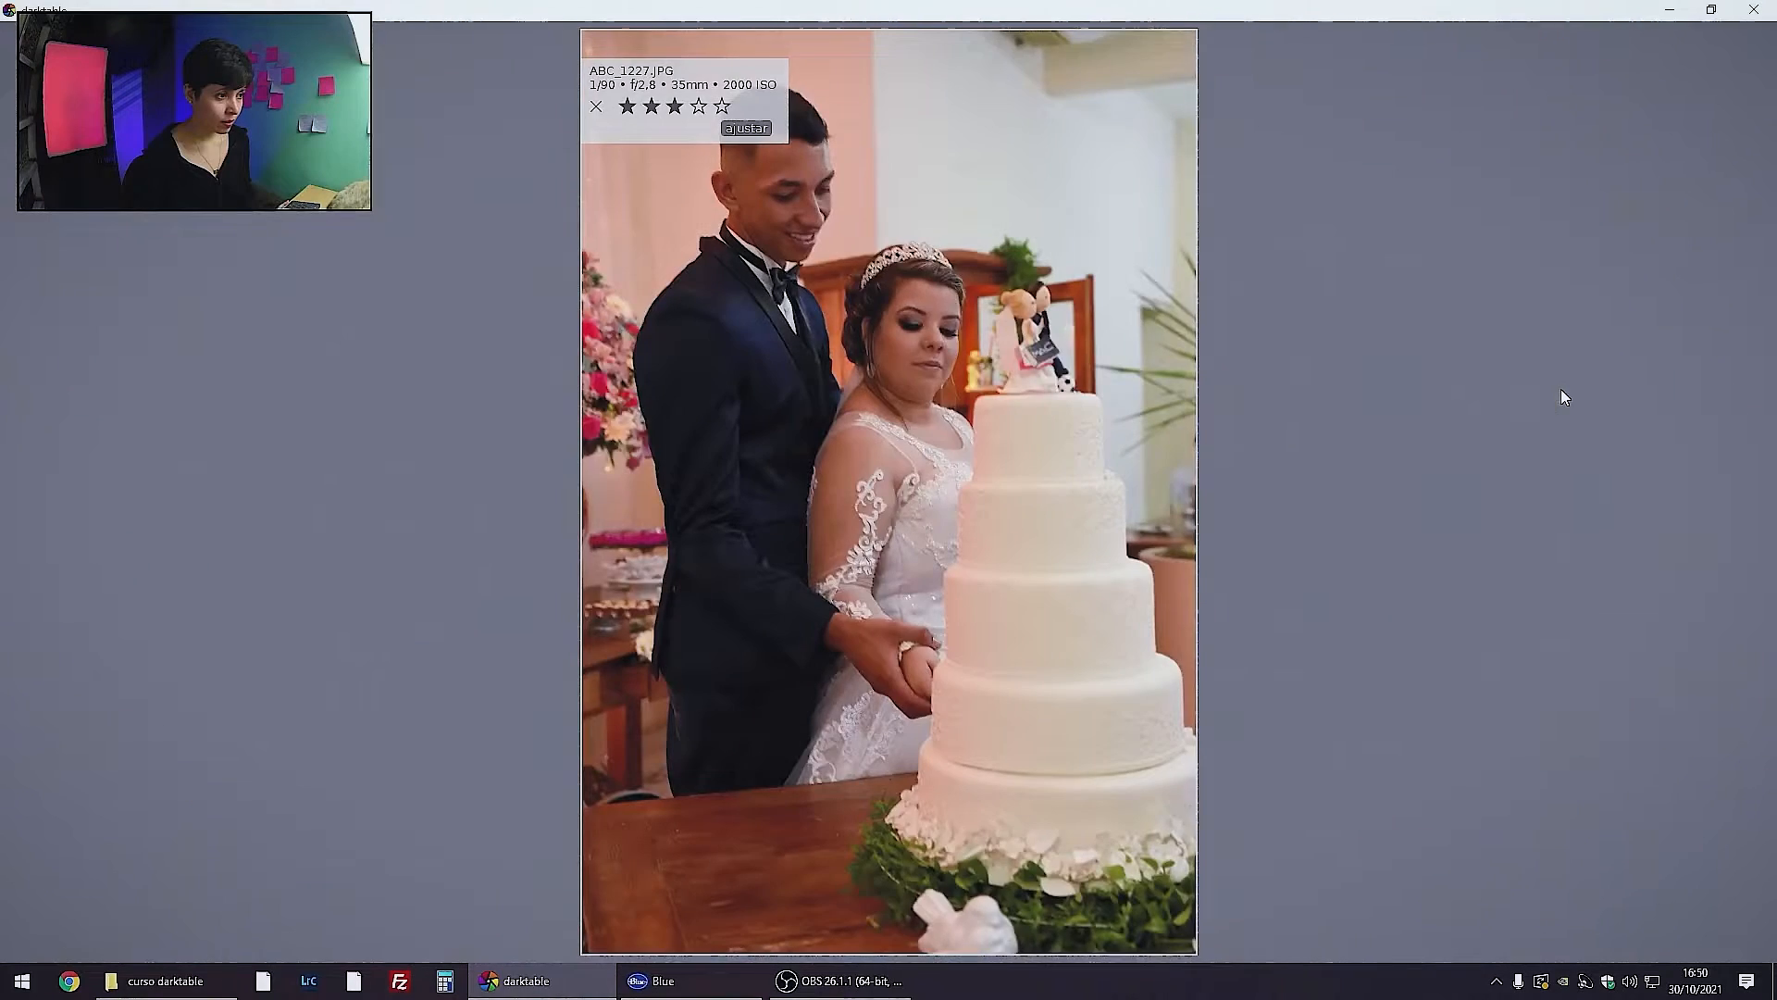
key("Left")
key("Right")
key("Right")
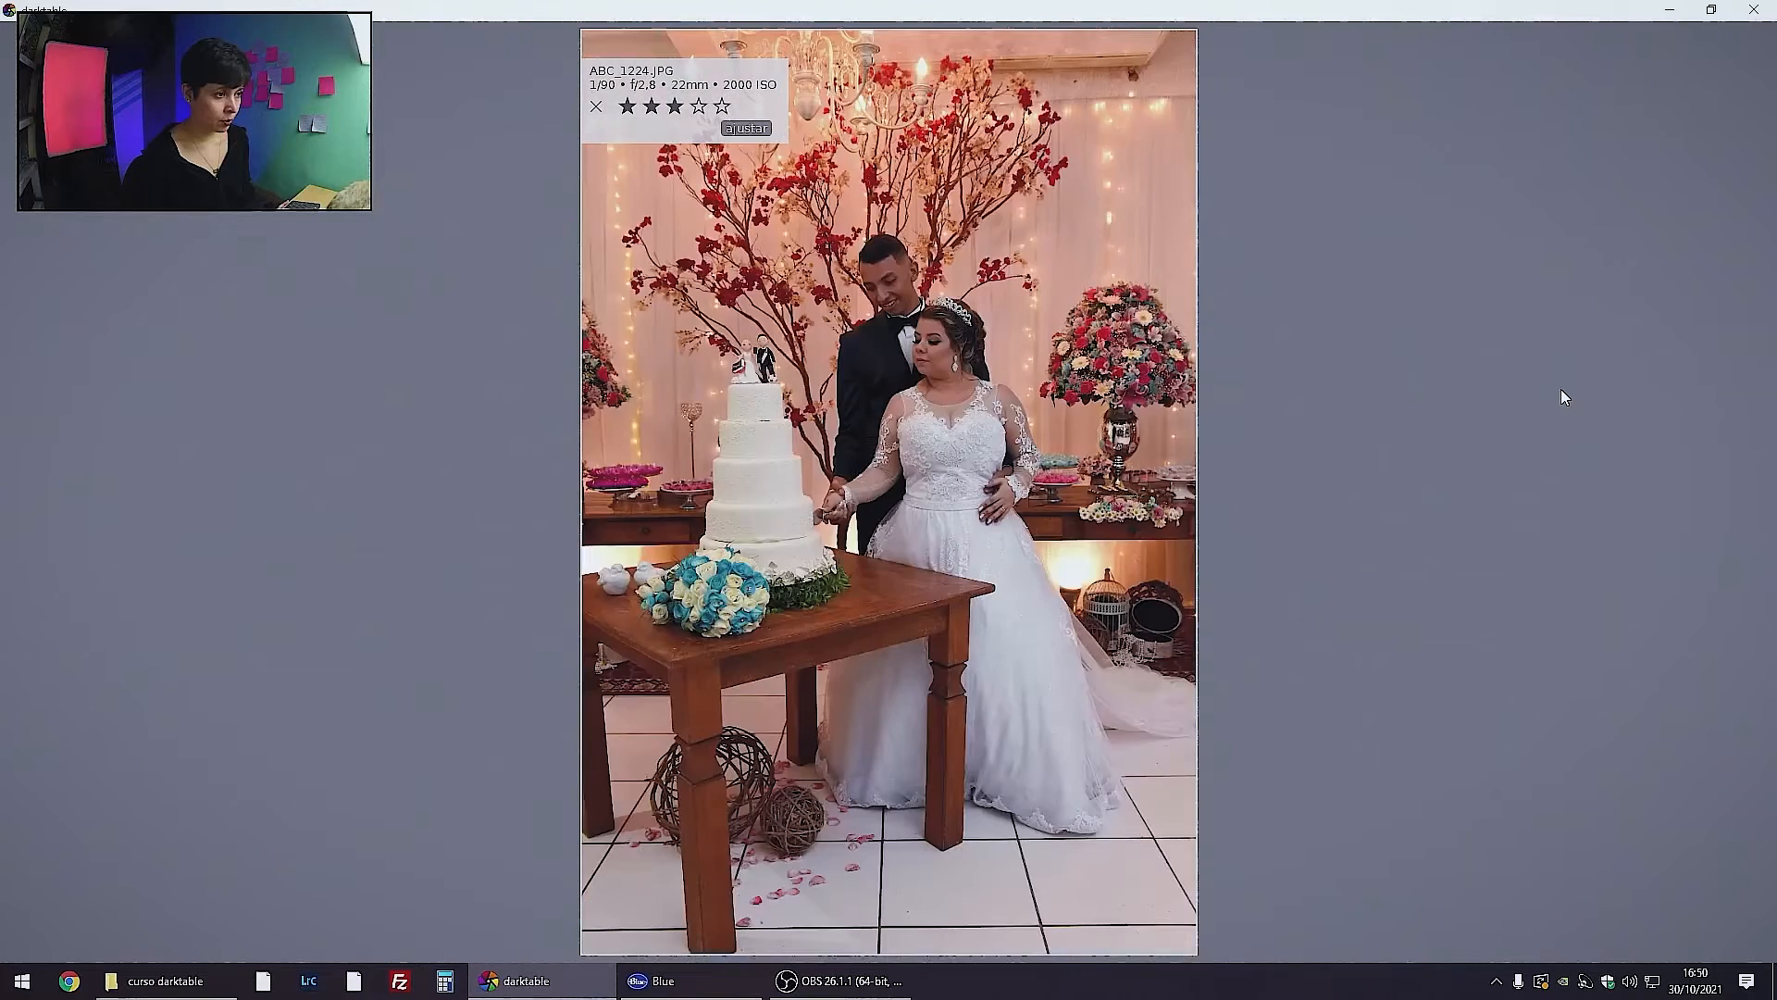
key("Left")
key("Left")
key("Right")
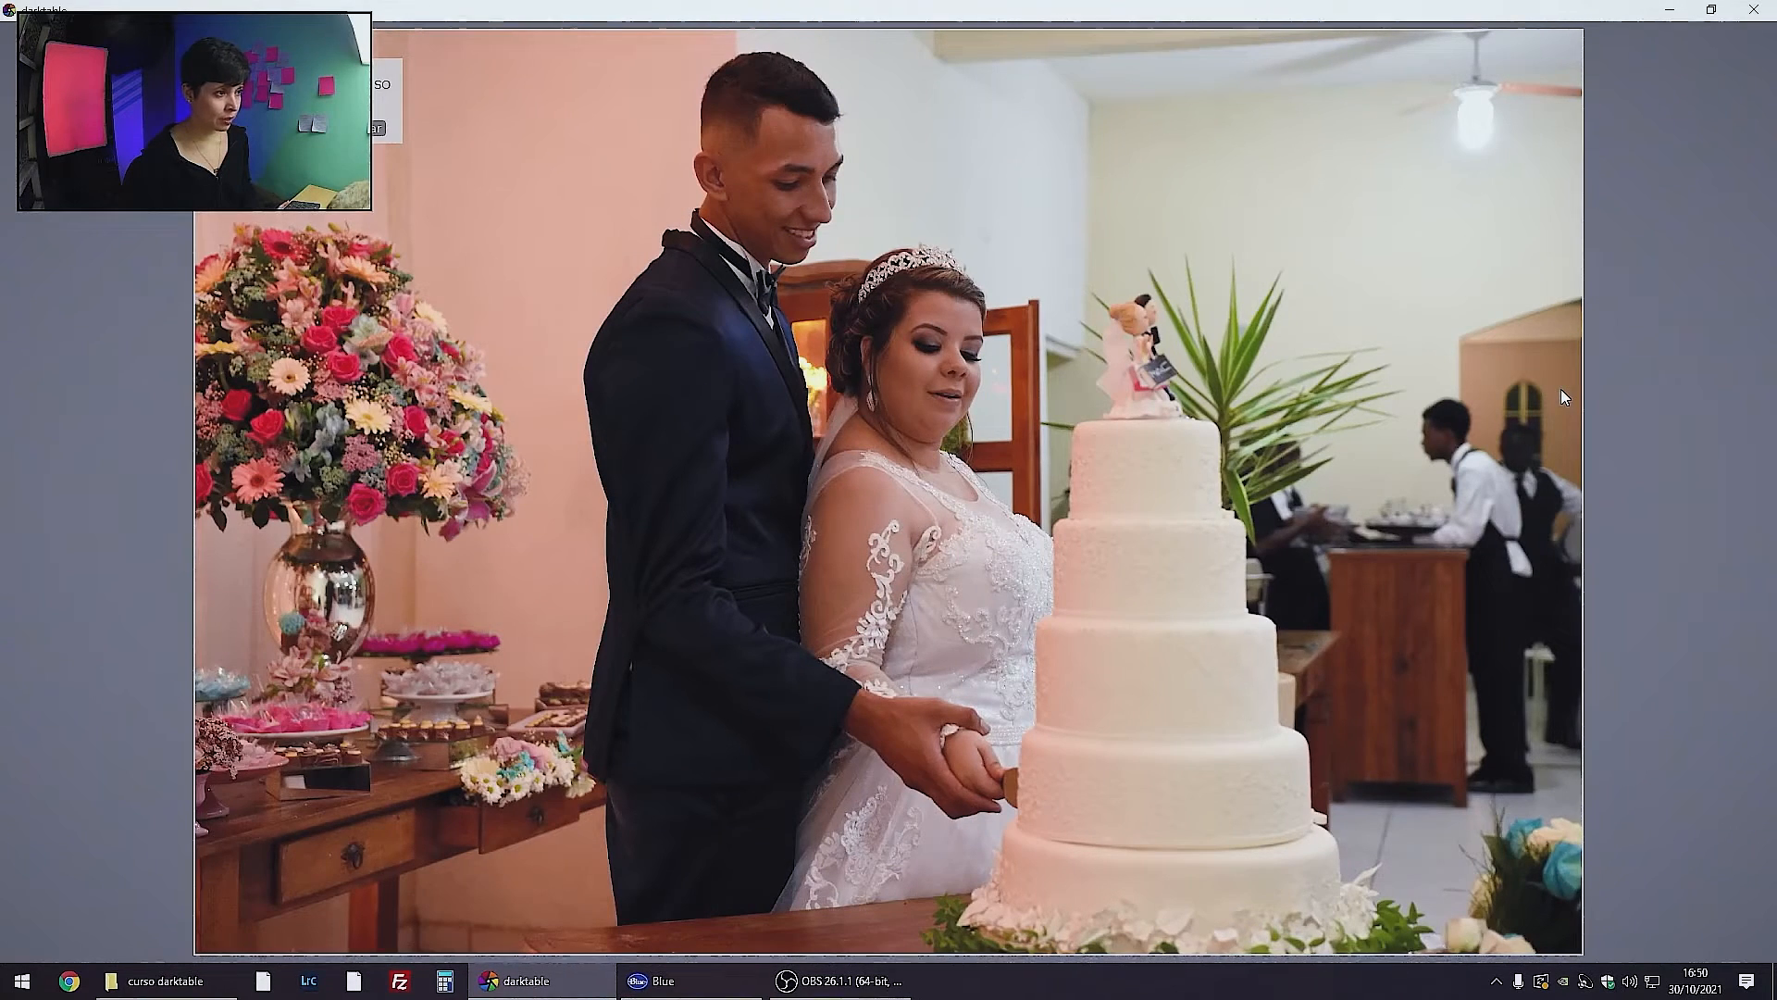
Compare the cake-cutting photos ABC_1229.JPG to ABC_1231.JPG and remove the star rating from ABC_1231.JPG
key("Left")
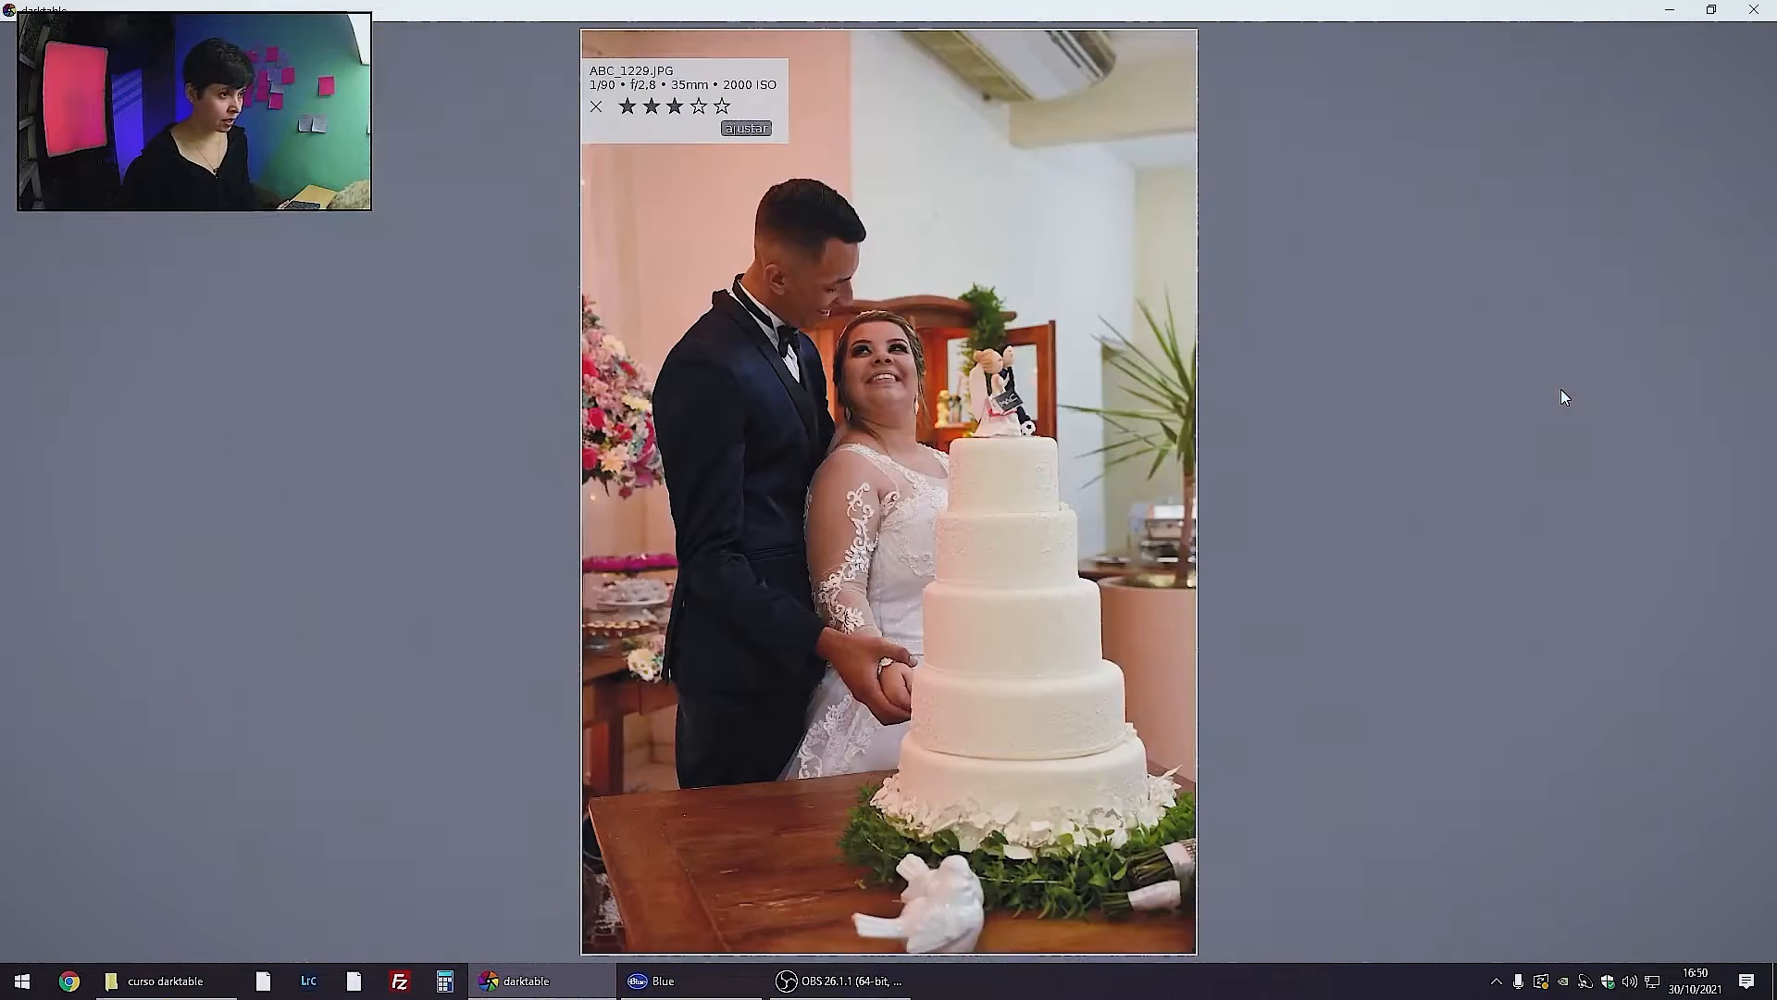
key("Left")
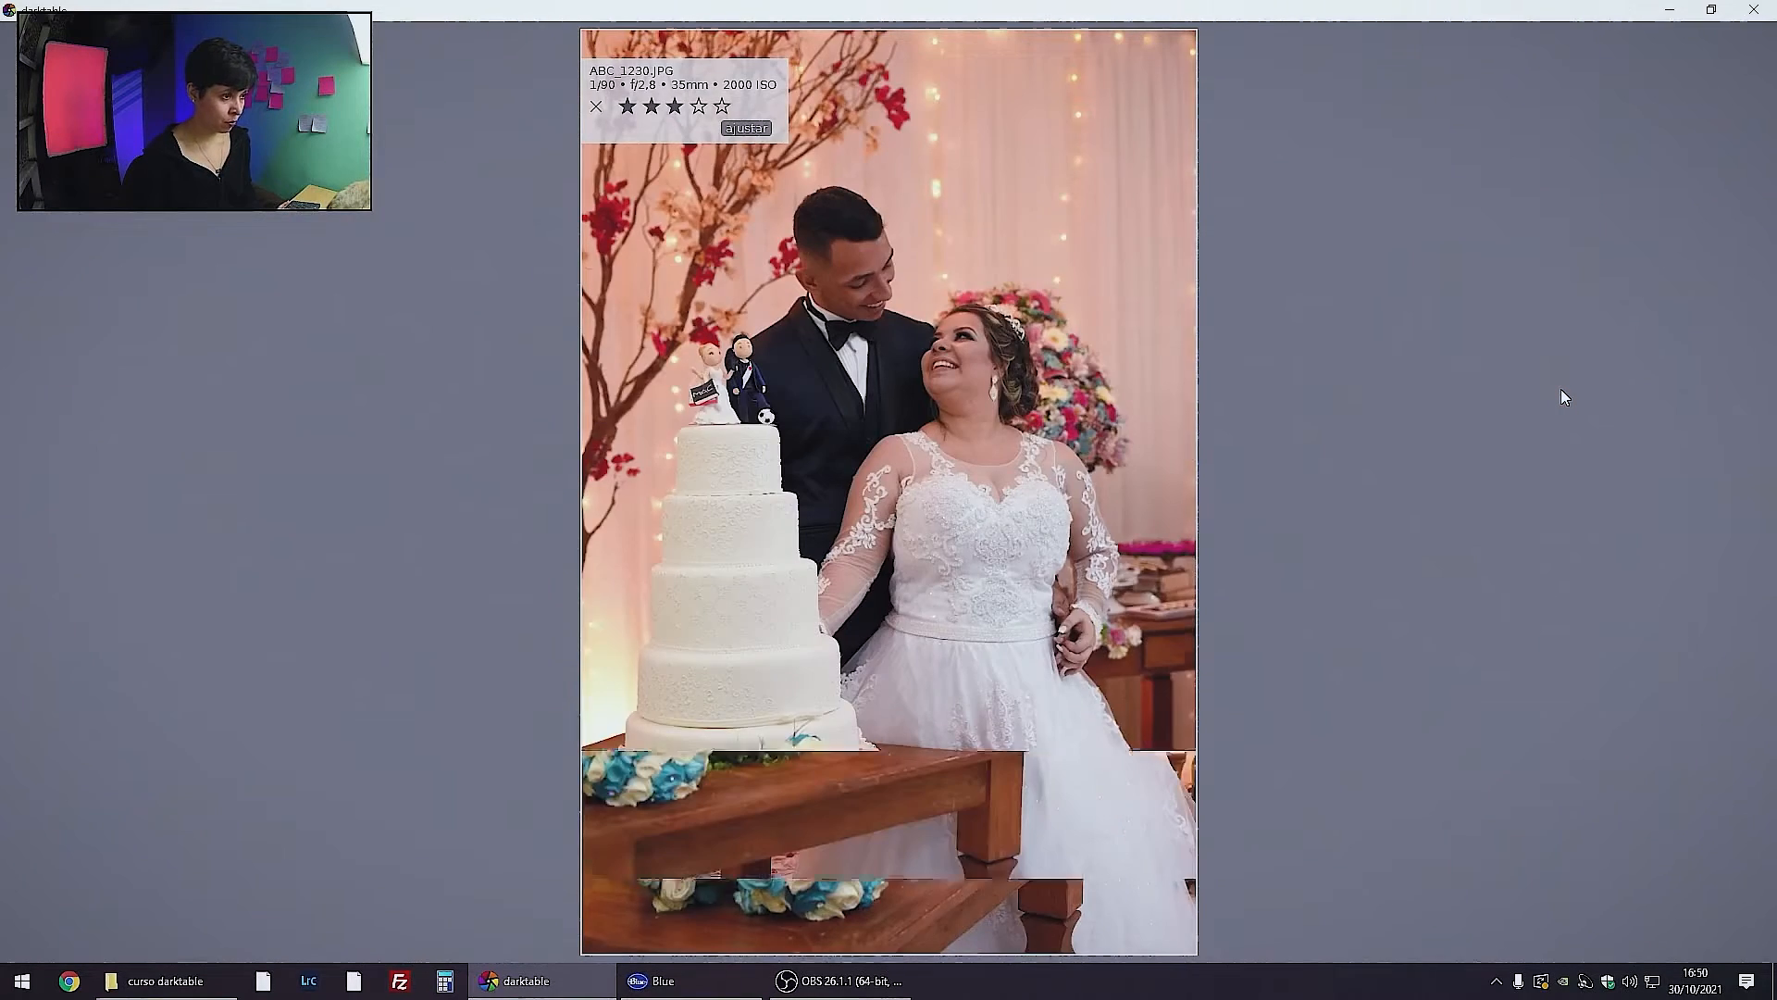
key("Left")
key("Right")
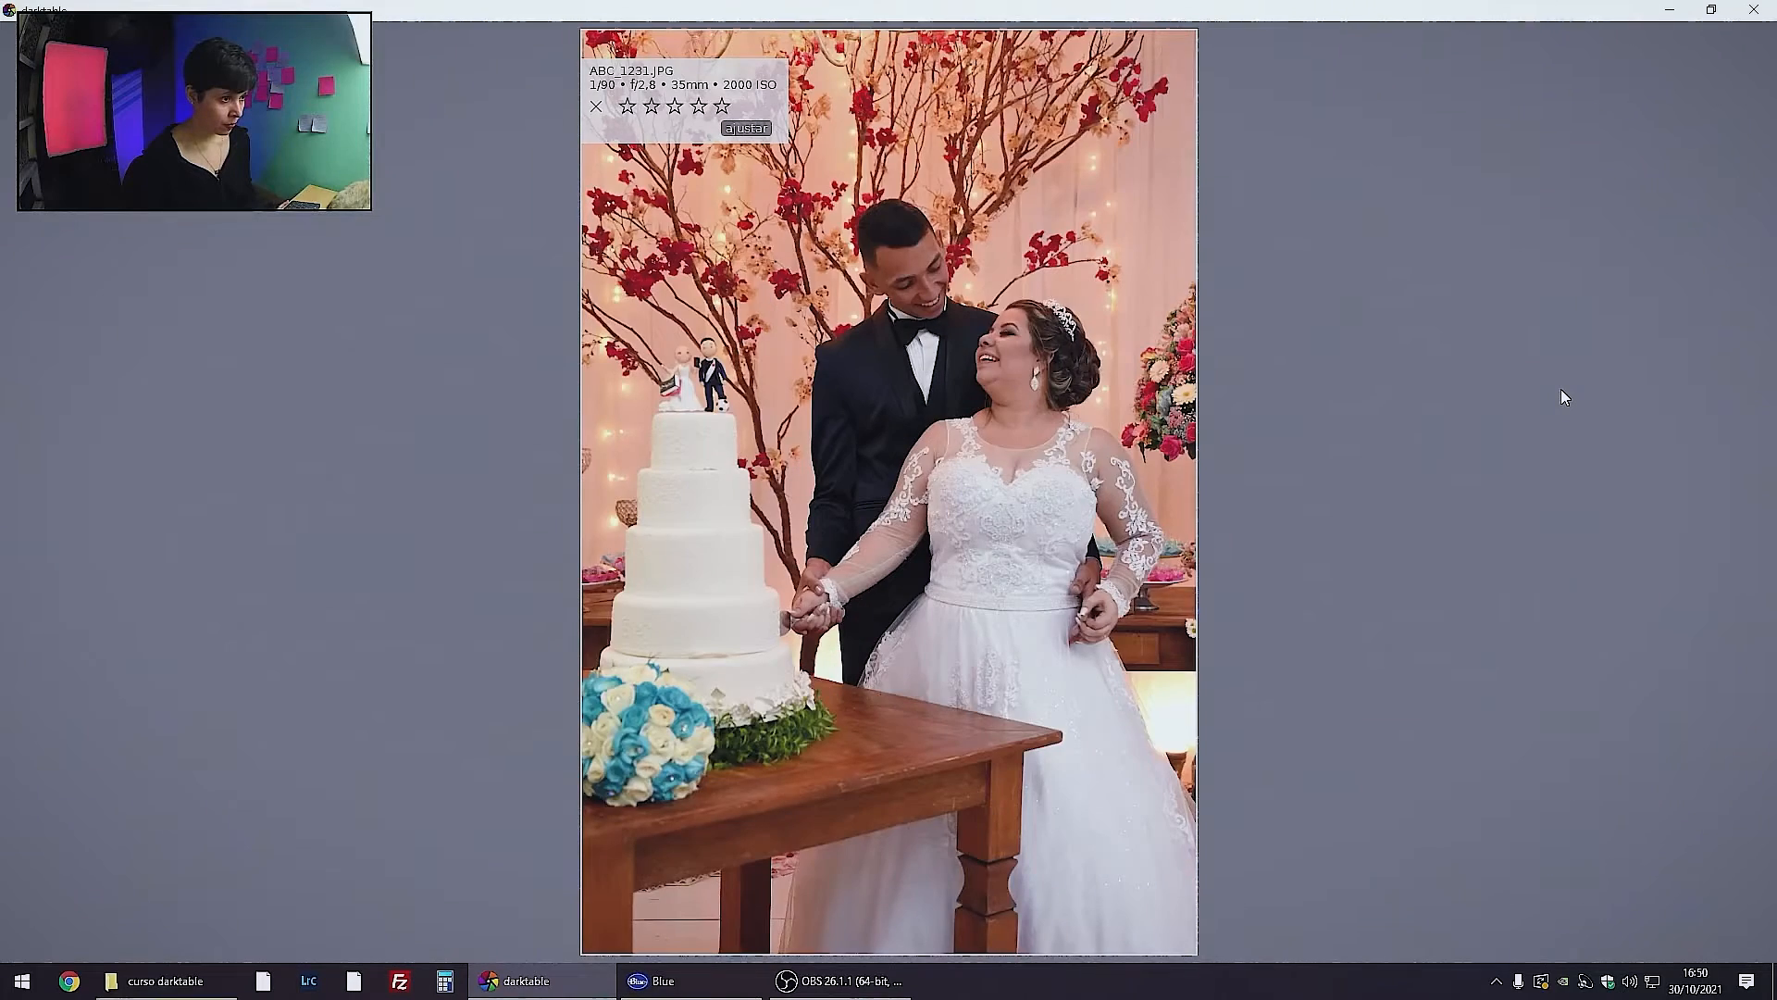
Continue from the cake-cutting photo to the wide shot of the couple seated on the floor and compare its neighbours
key("Right")
key("Right")
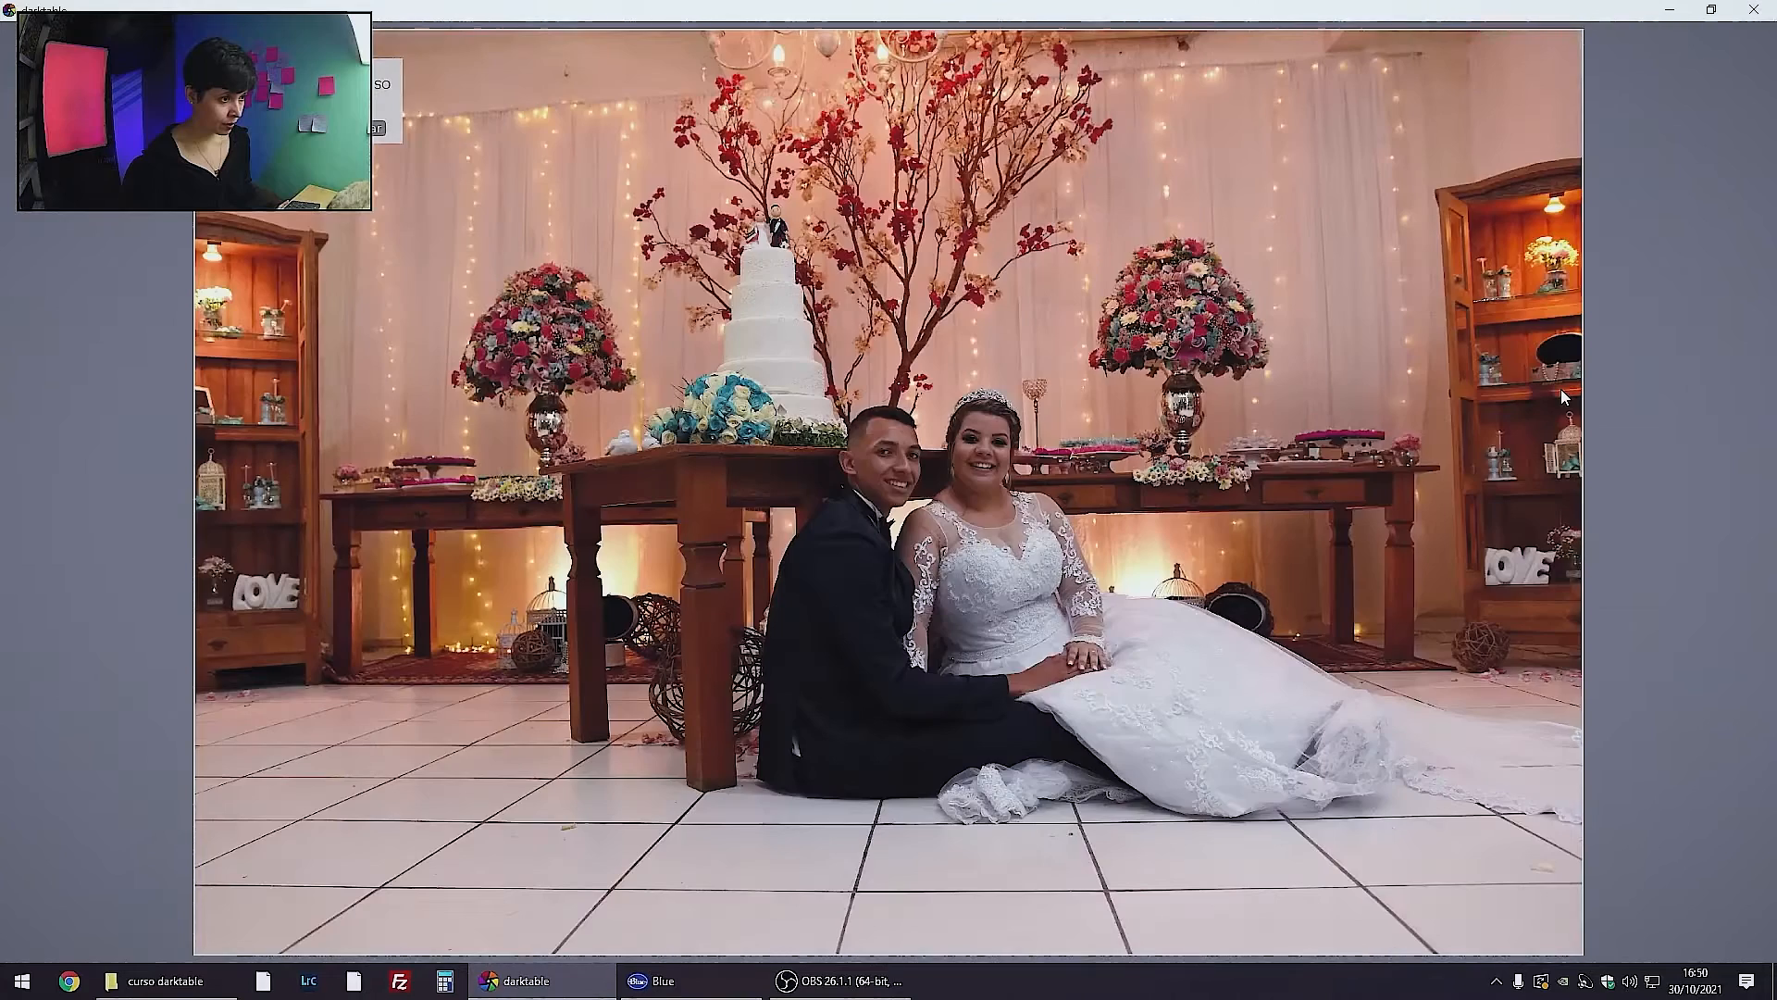
key("Right")
key("Right")
key("Right")
key("Left")
key("Left")
key("Left")
key("Left")
Compare the seated photos in which the bride rests her hand on the groom's shoulder
key("Right")
key("Right")
key("Left")
key("Right")
key("Left")
key("Right")
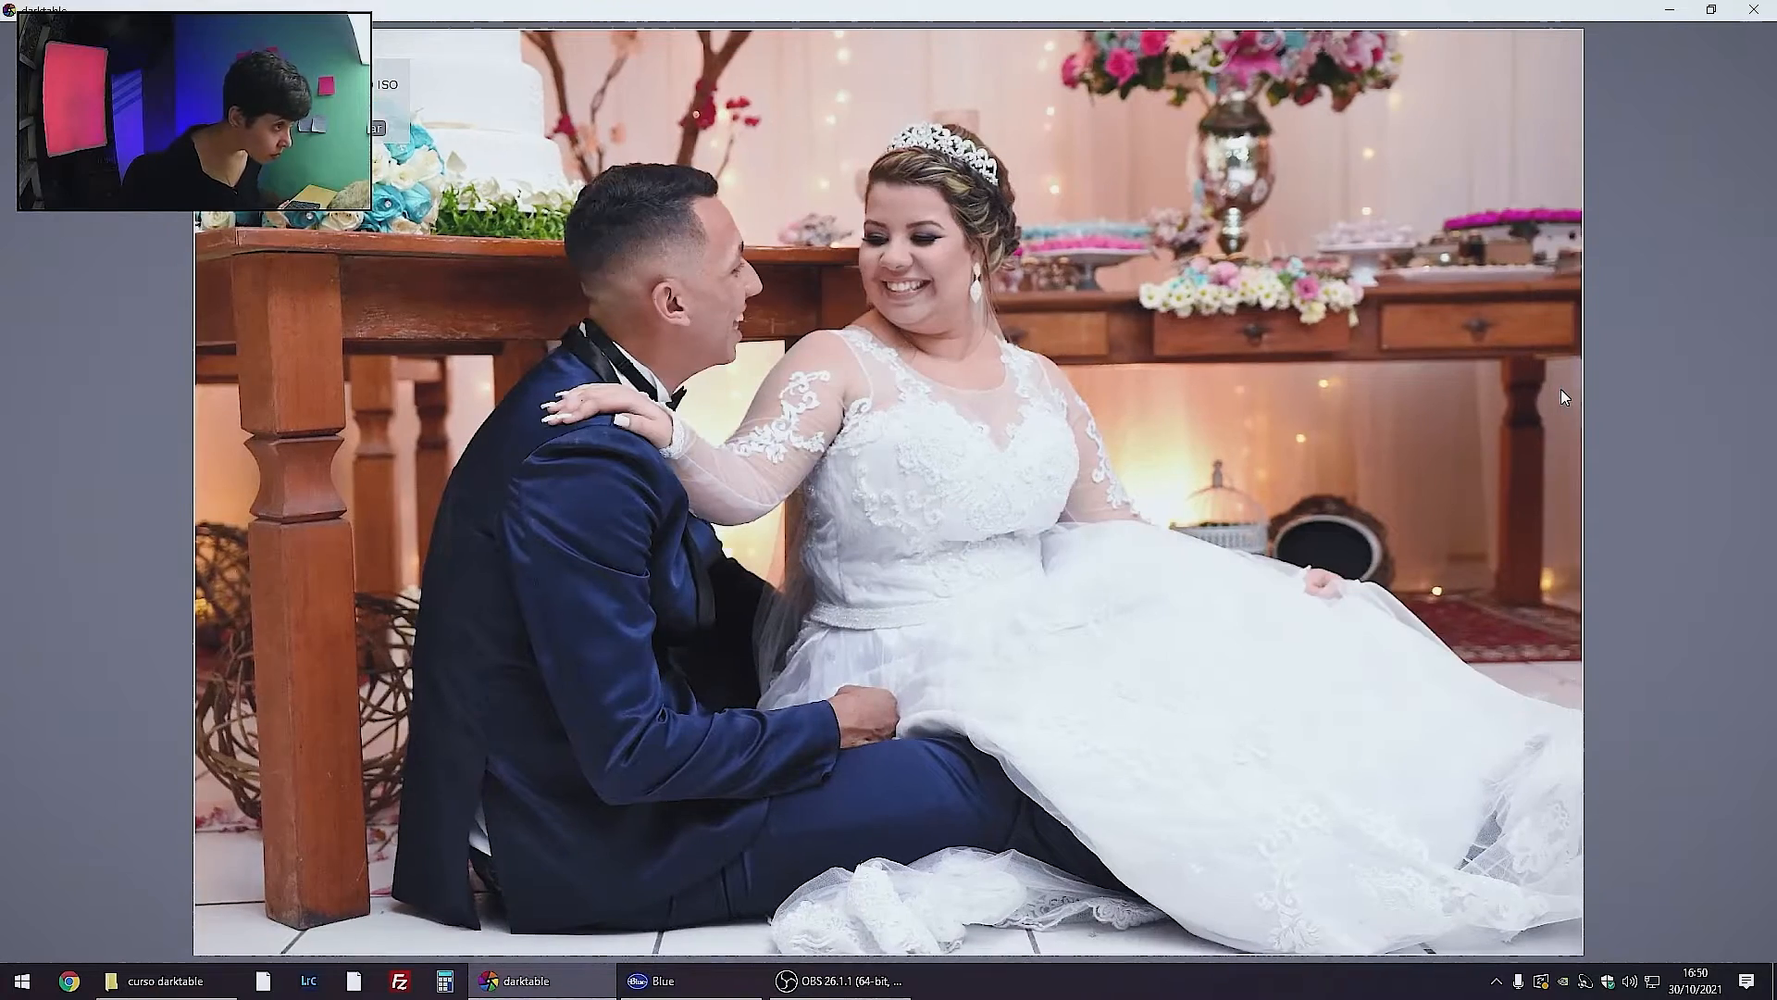
key("Right")
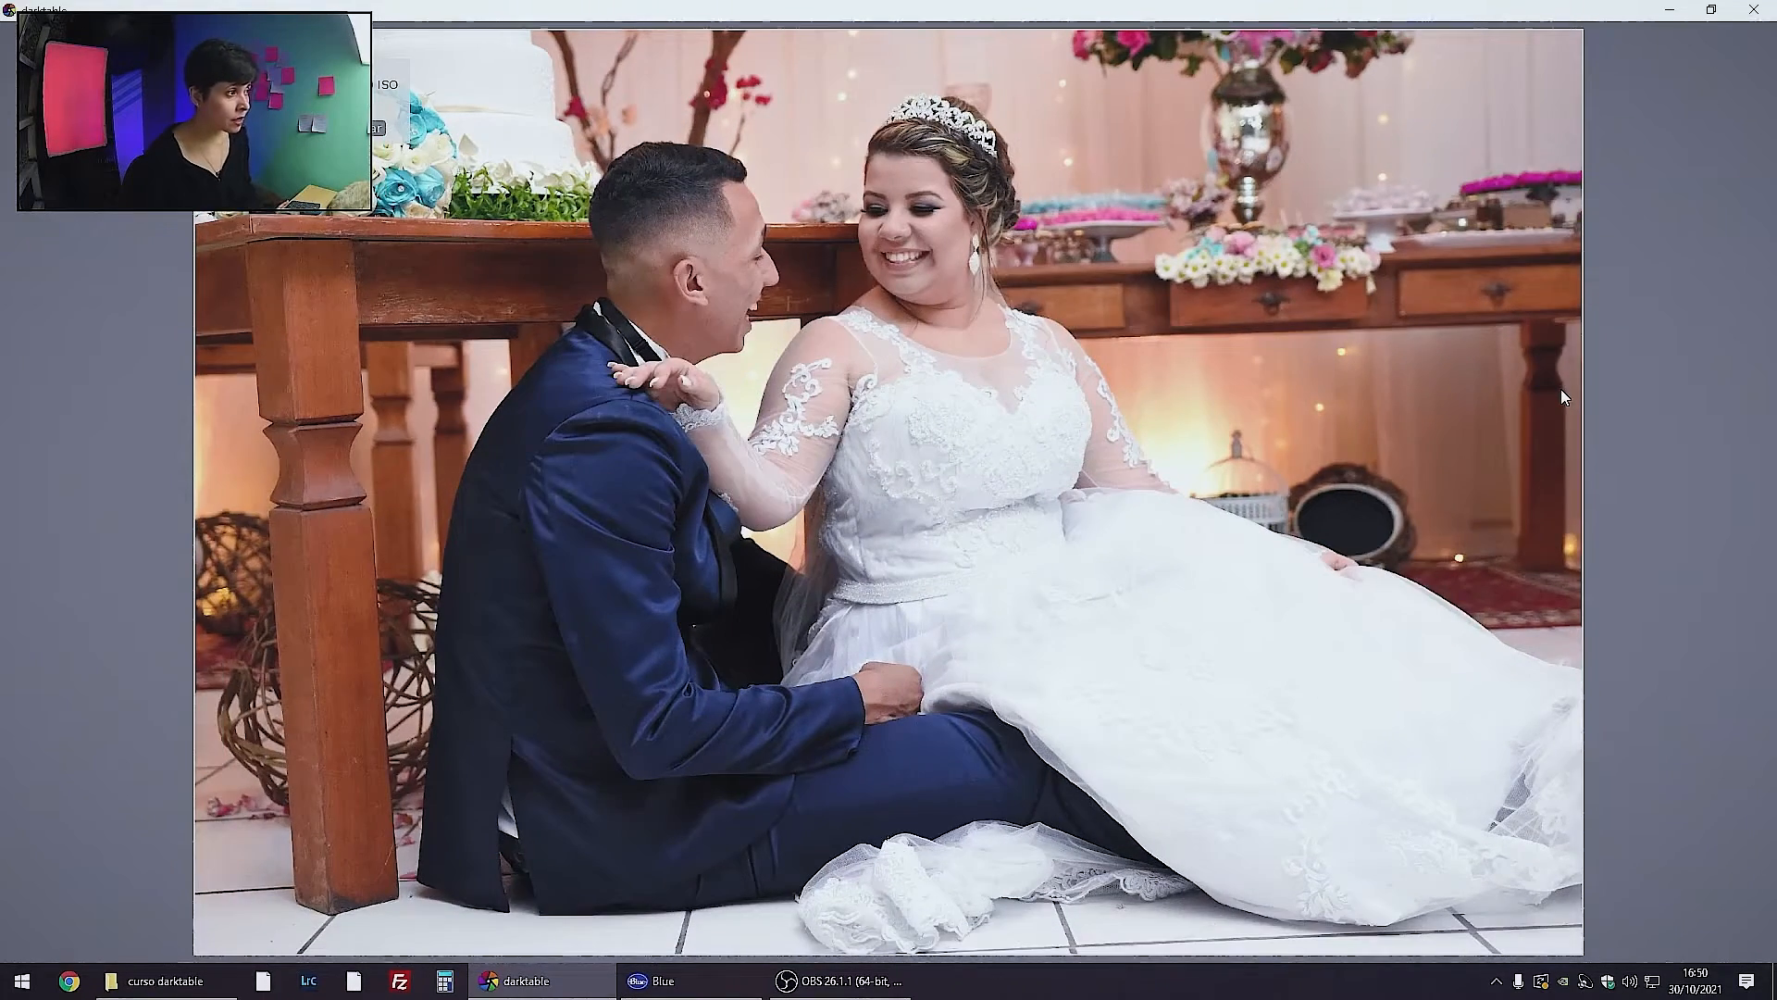
key("Right")
key("Left")
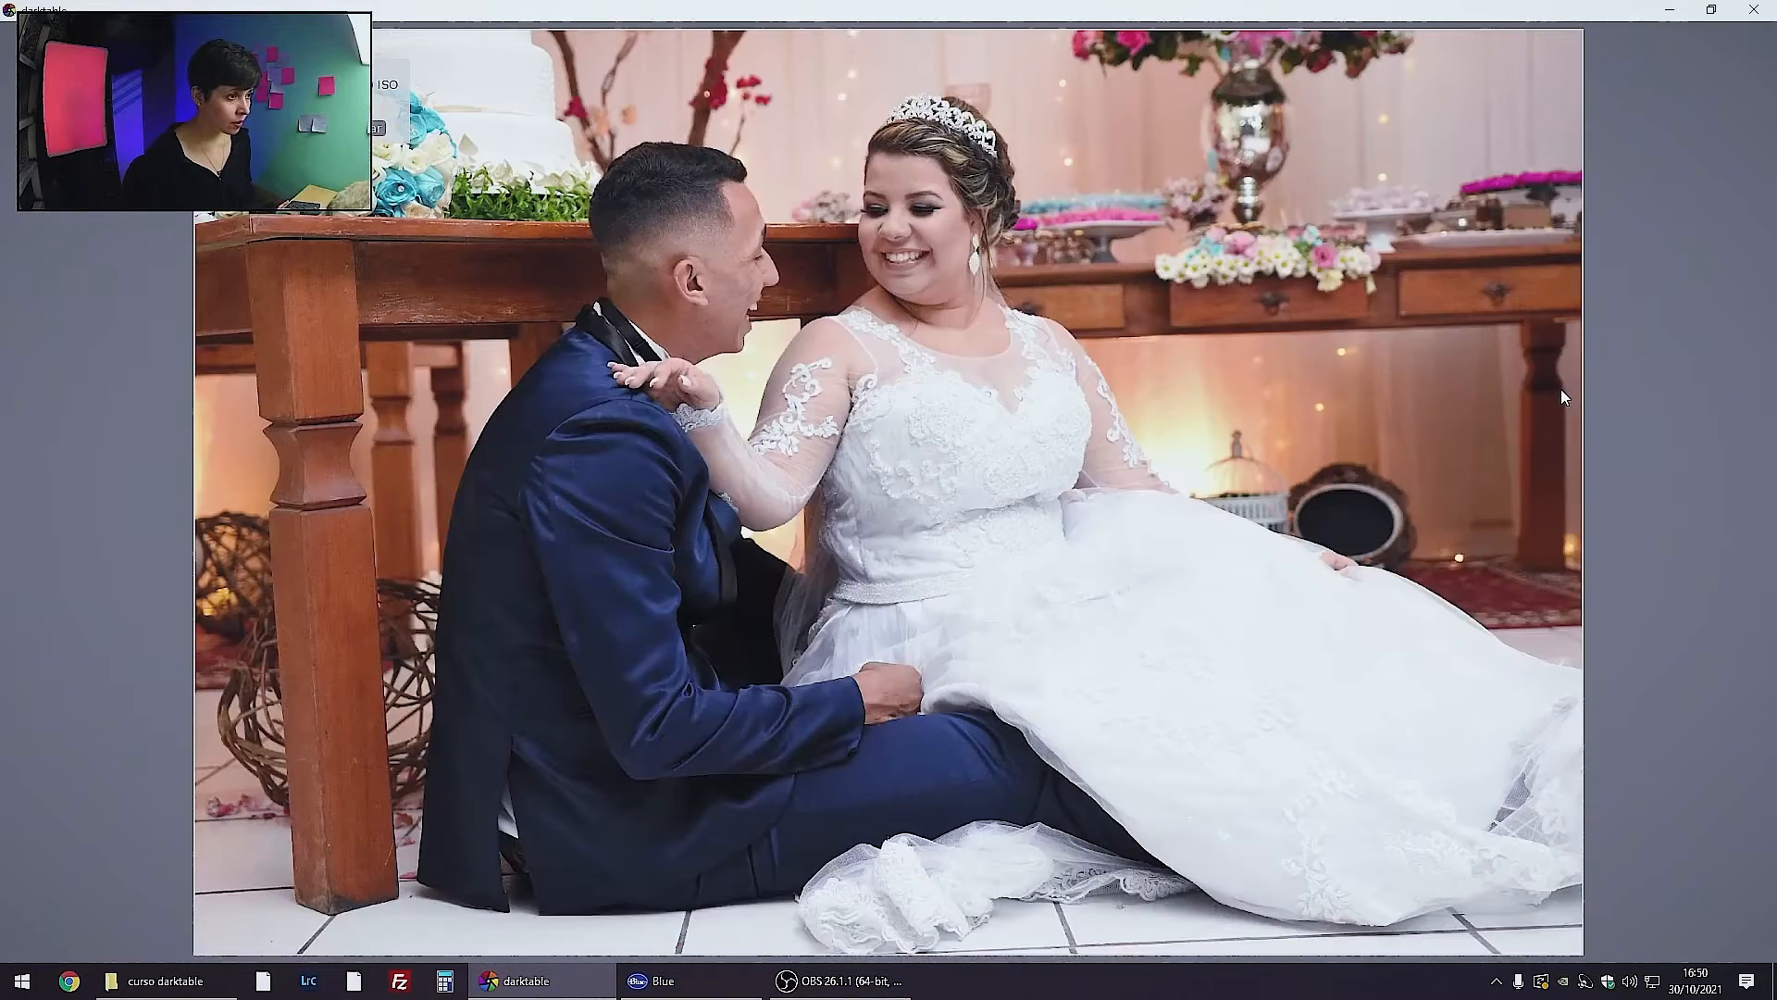
Compare the hand-on-shoulder photos with the seated portrait of the couple smiling at the camera
key("Left")
key("Right")
key("Right")
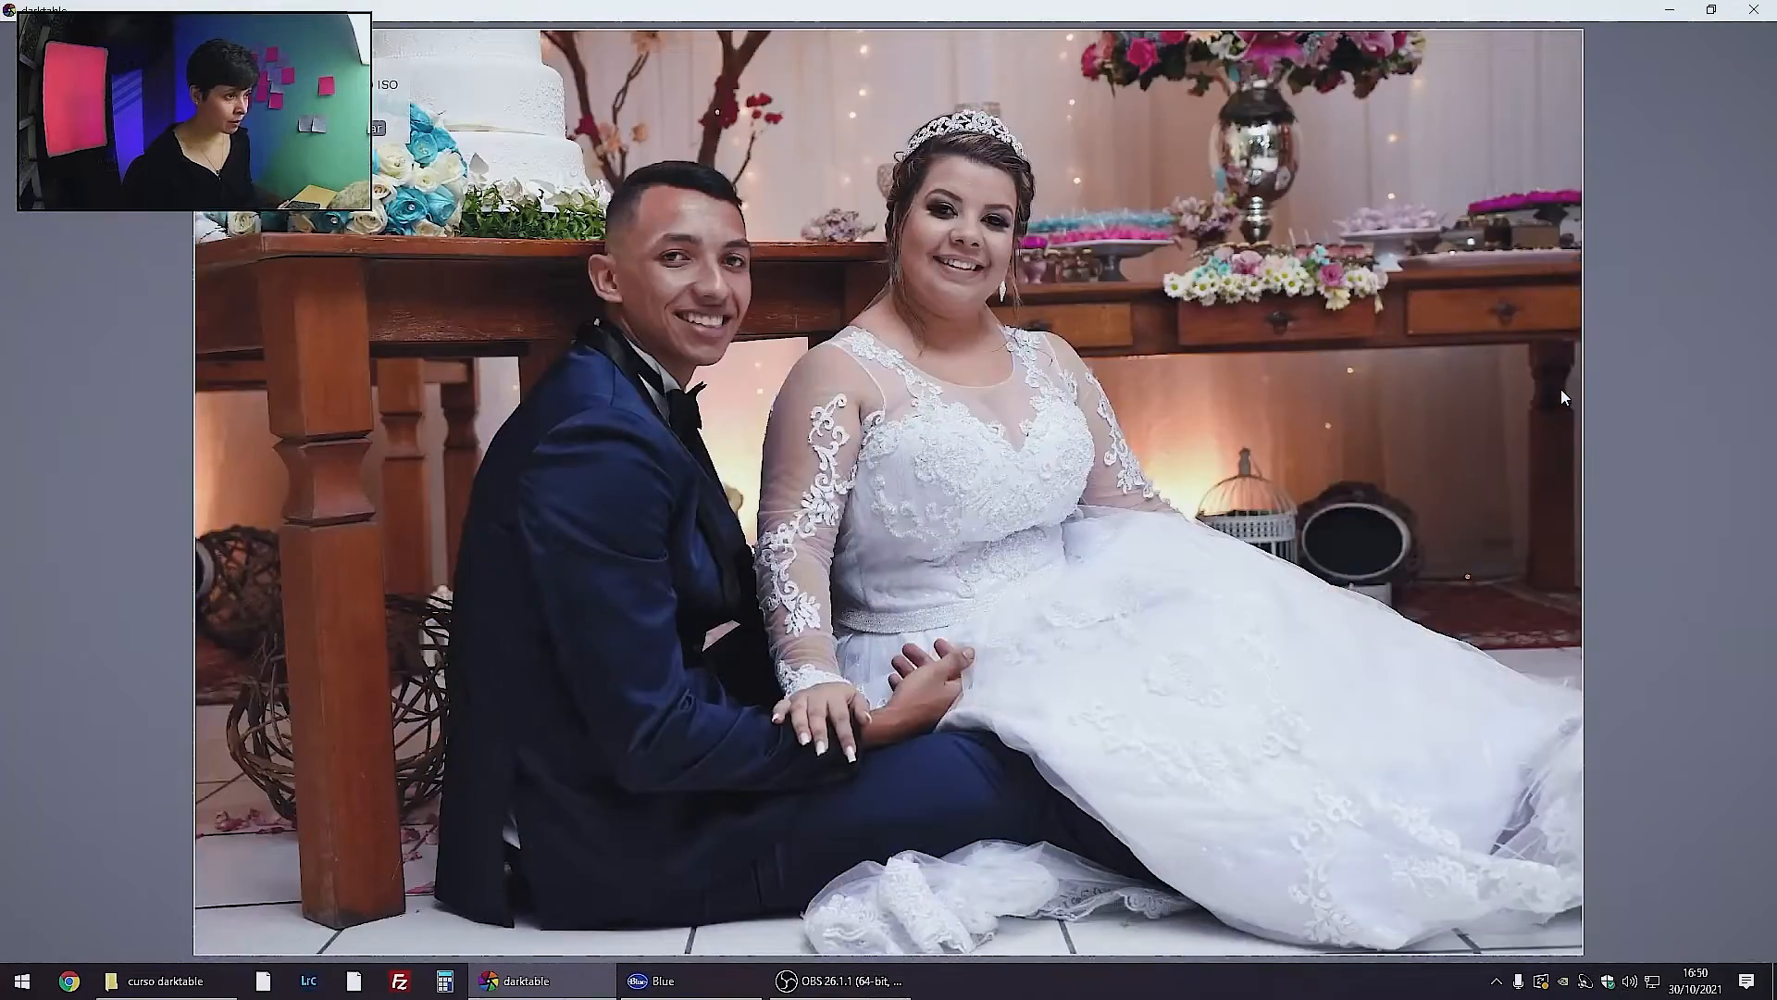
key("Left")
key("Left")
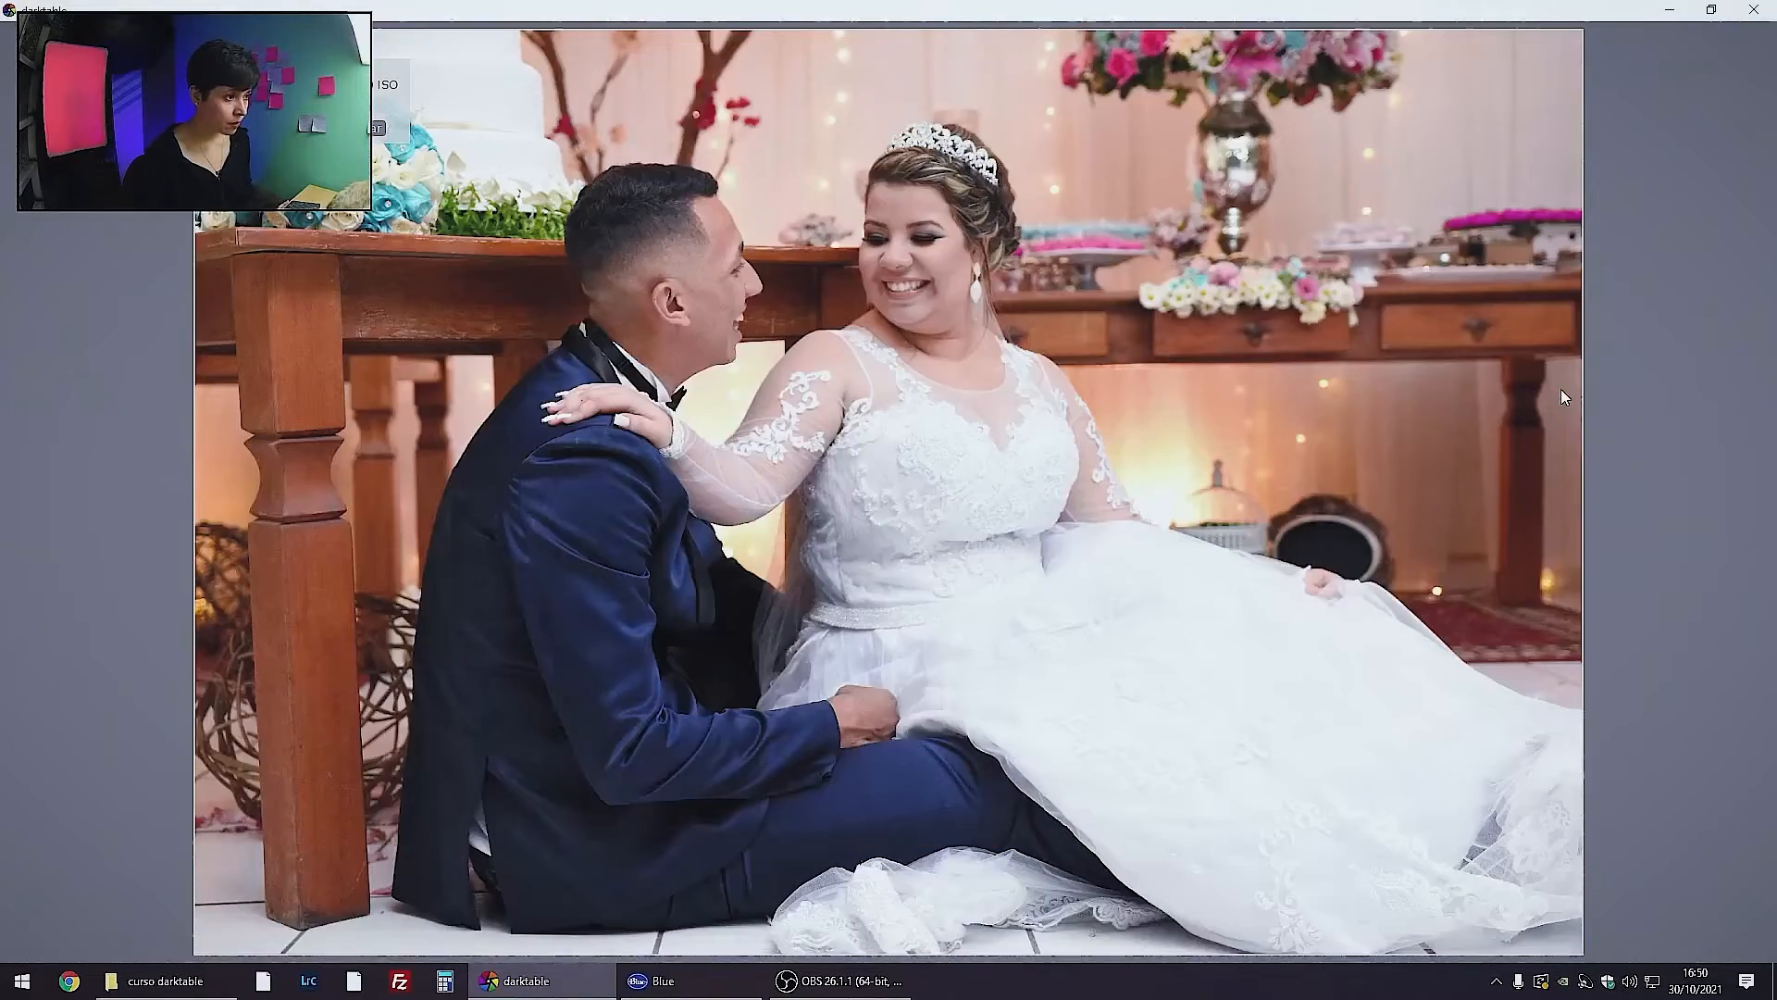
key("Left")
key("Left")
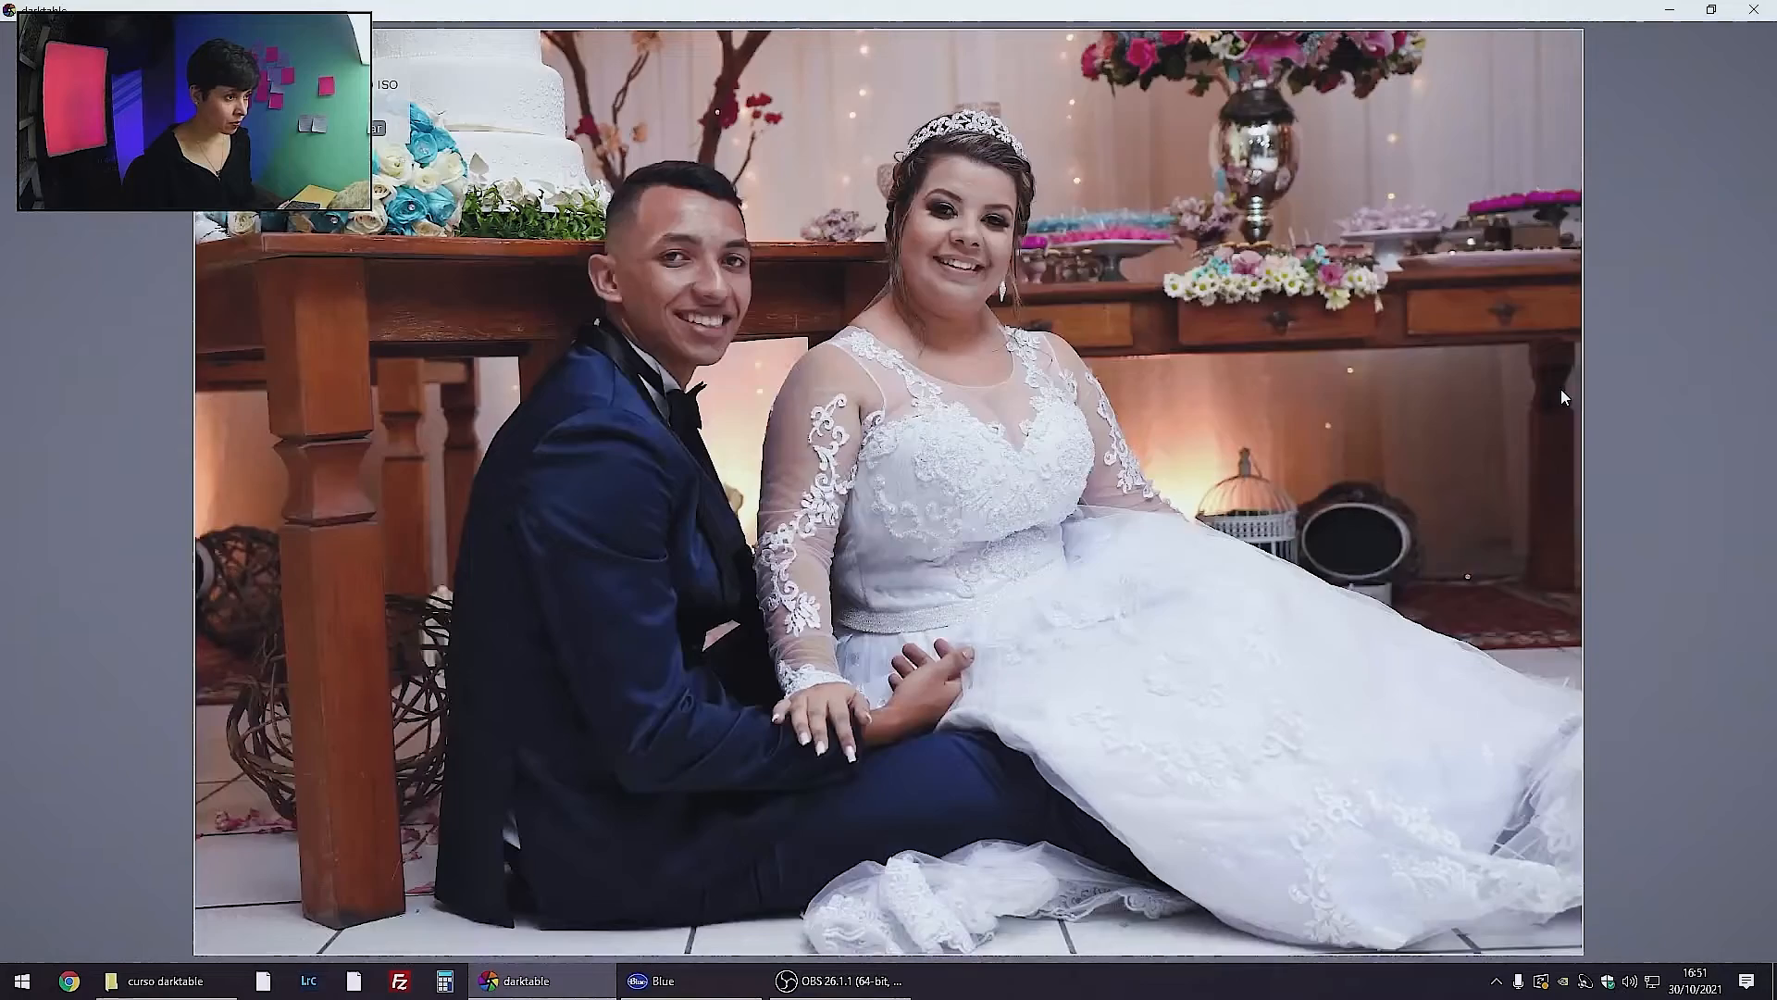
Compare the seated portraits of the couple looking at each other, continuing to the wider framing
key("Left")
key("Left")
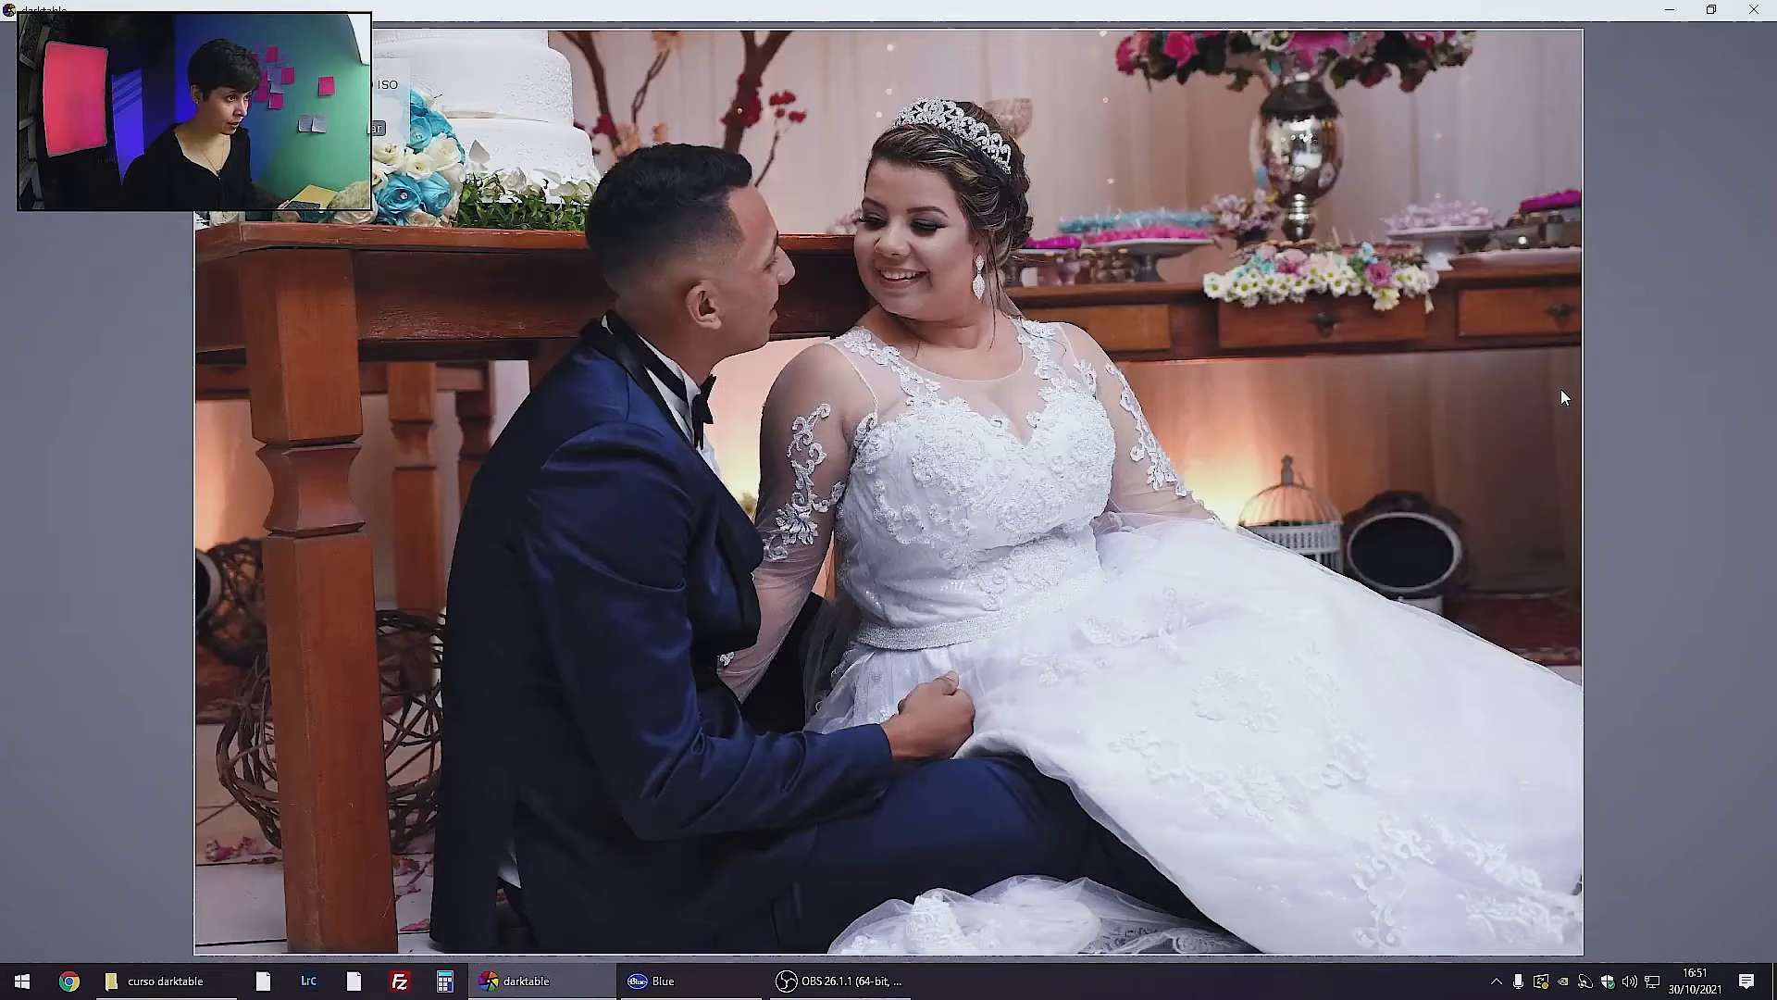
key("Left")
key("Right")
key("Left")
key("Right")
key("Left")
key("Right")
key("Right")
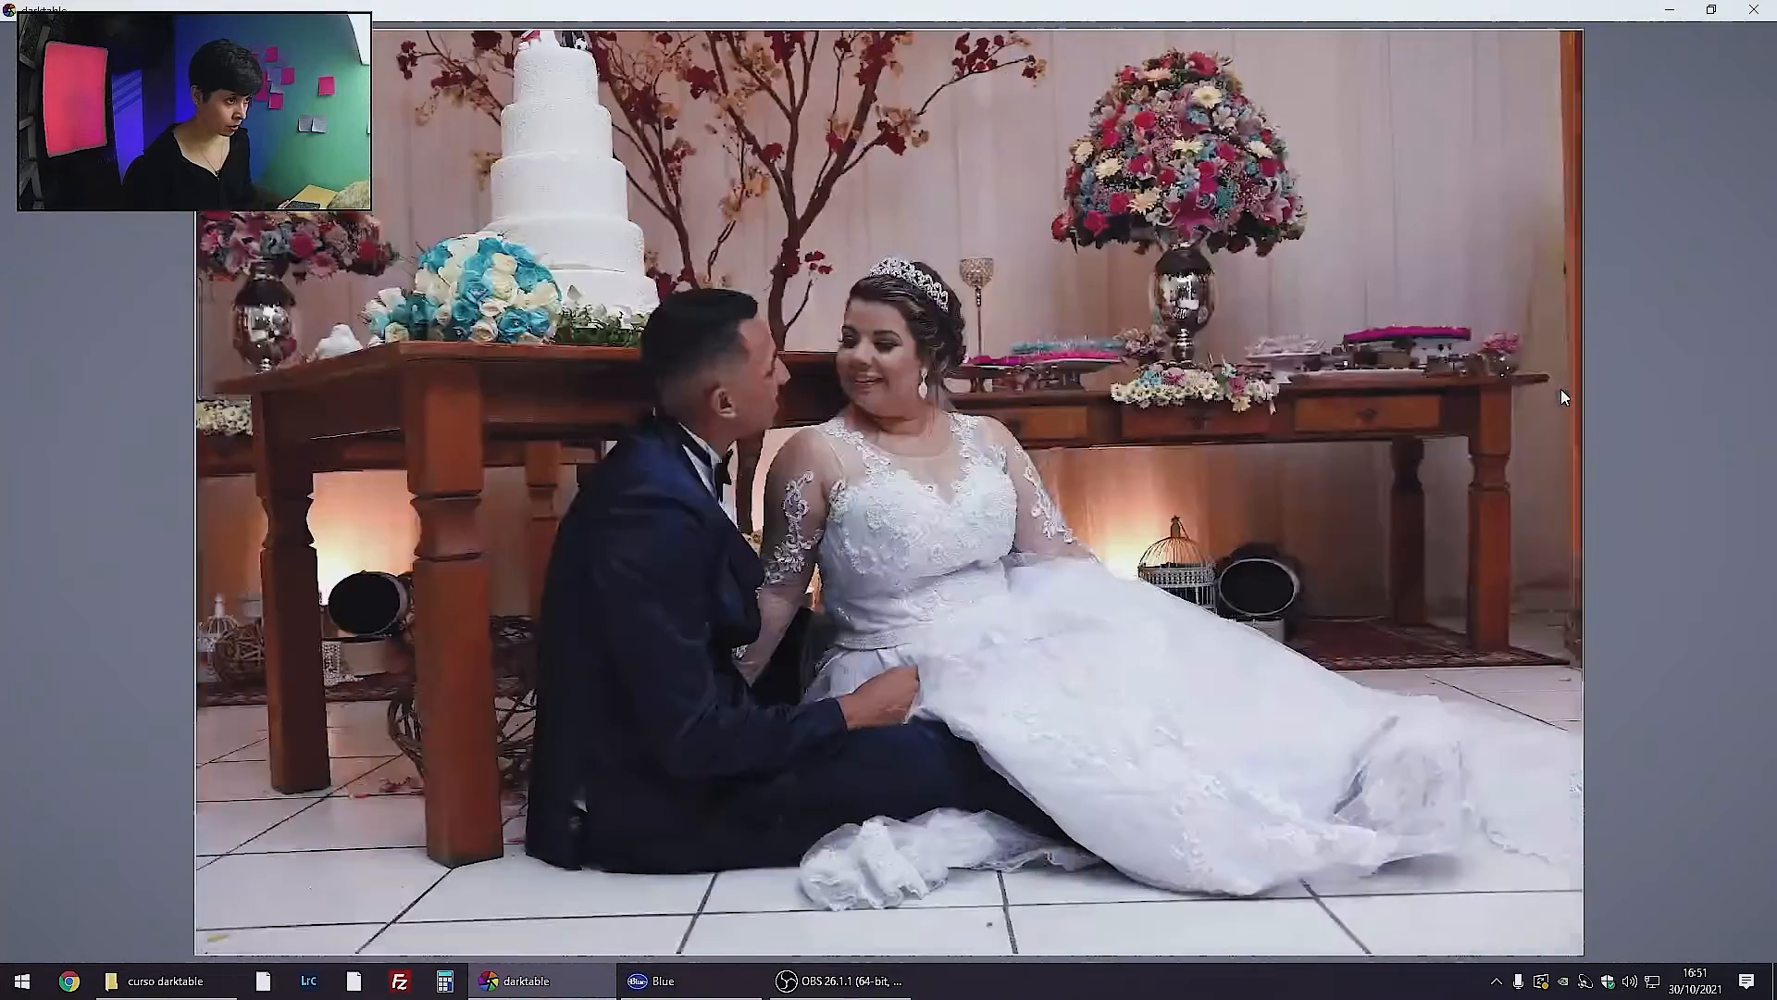
Compare the two wide seated shots beside the cake table and continue to the kissing close-up
key("Right")
key("Left")
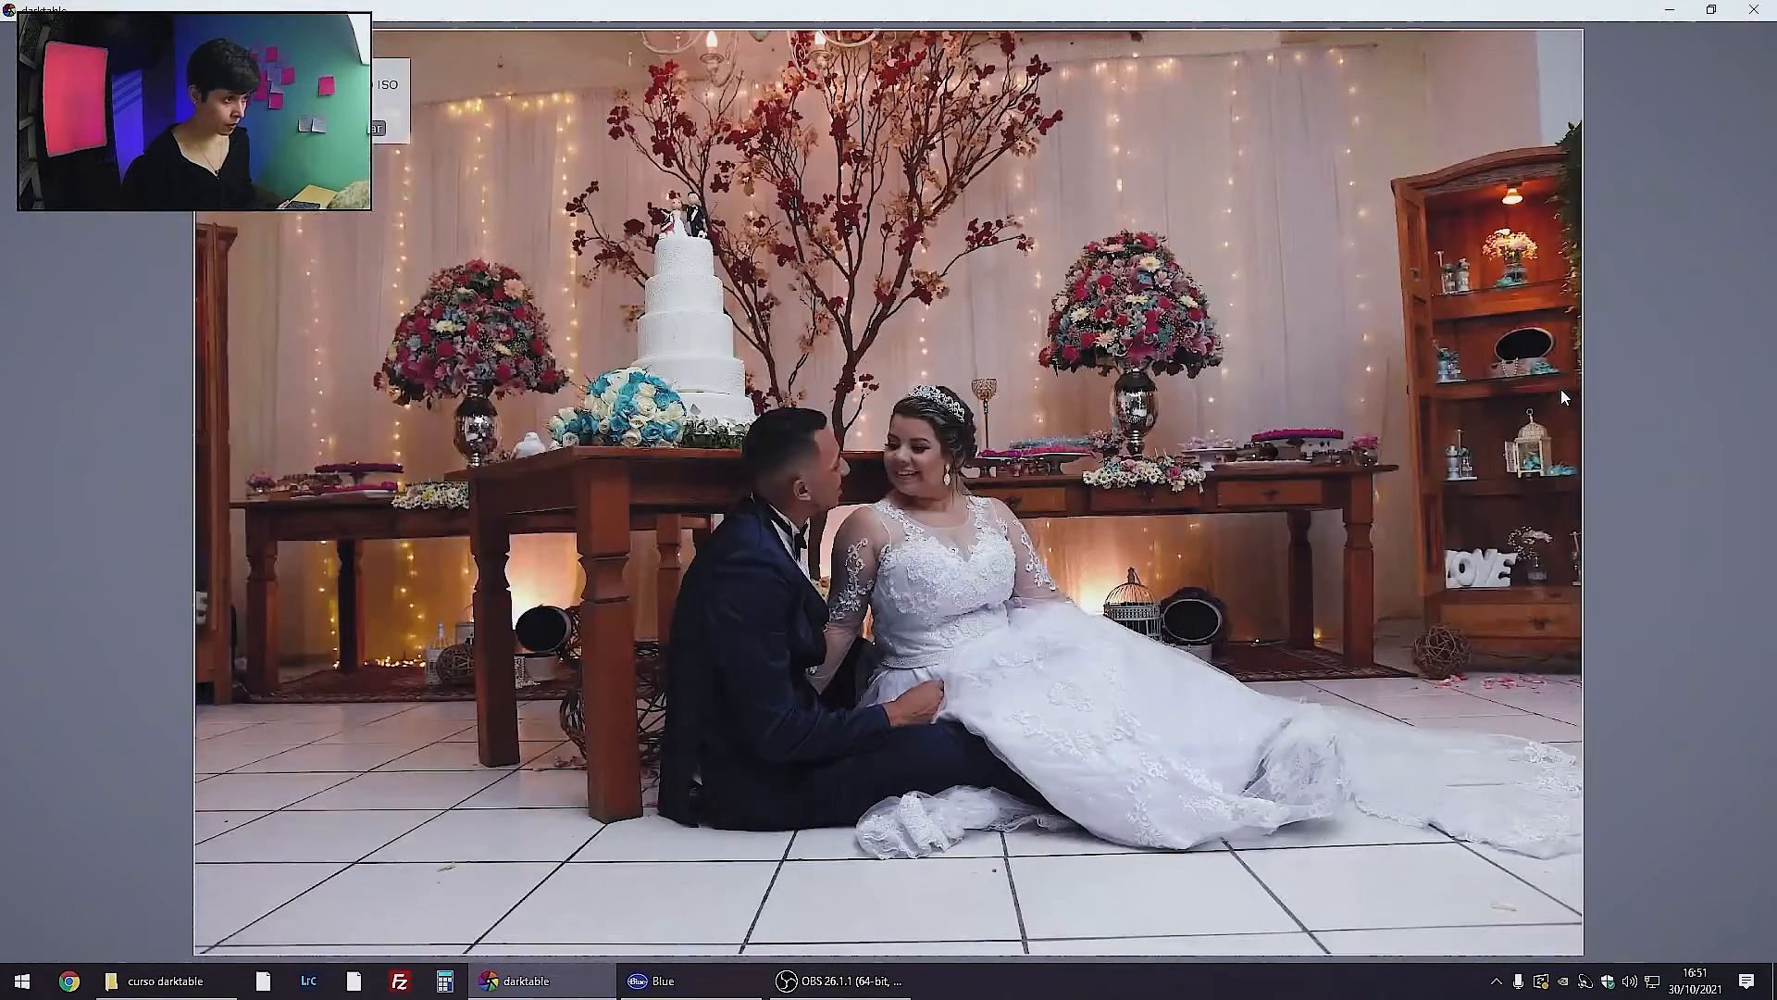
key("Right")
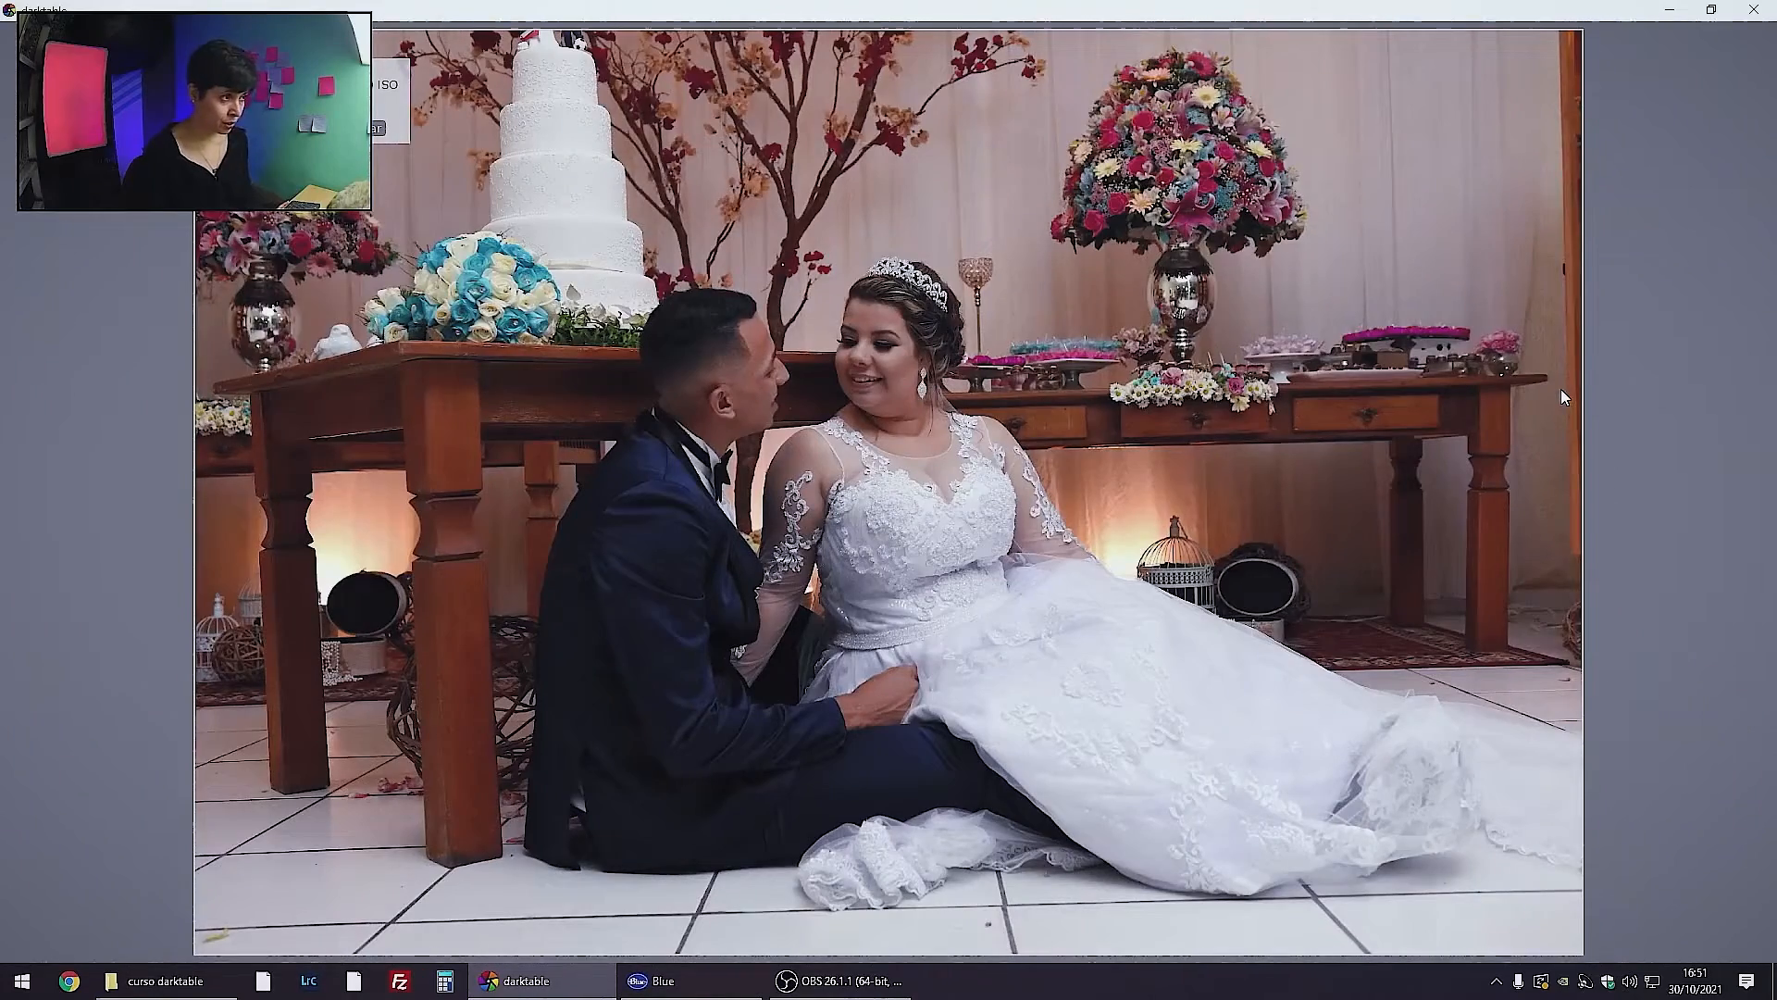
key("Left")
key("Right")
key("Right")
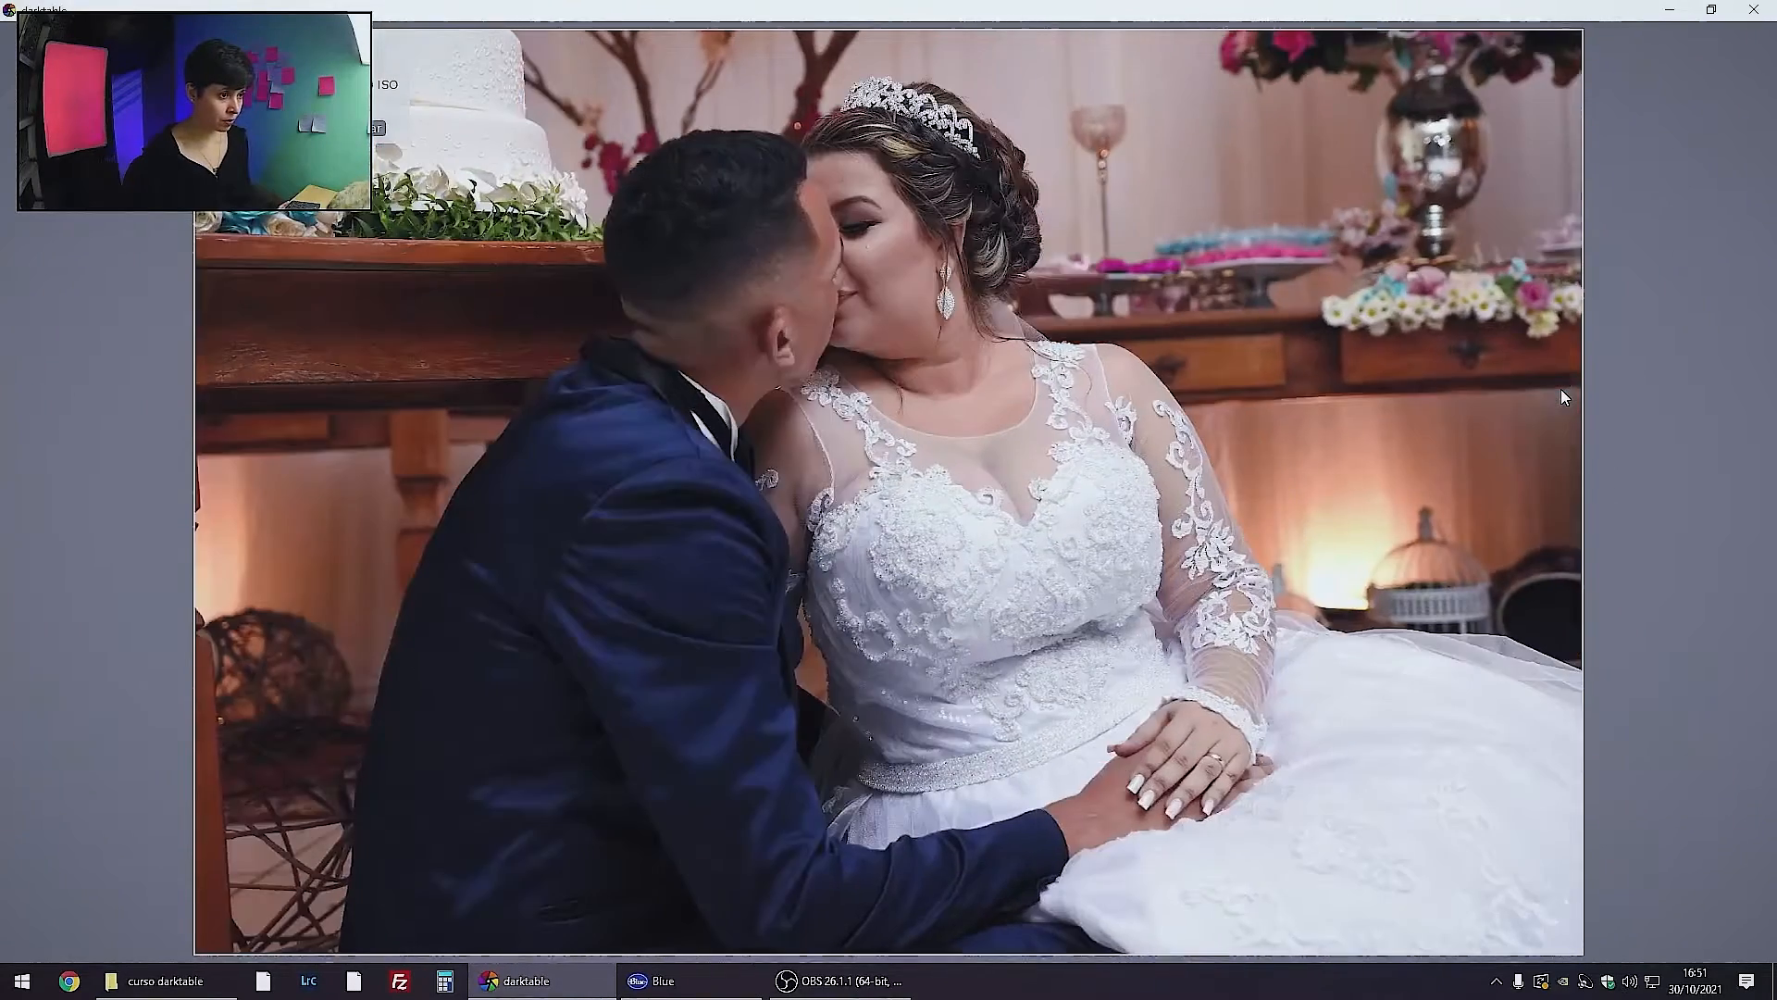
Compare the two close-up portraits of the seated couple kissing
key("Left")
key("Right")
key("Right")
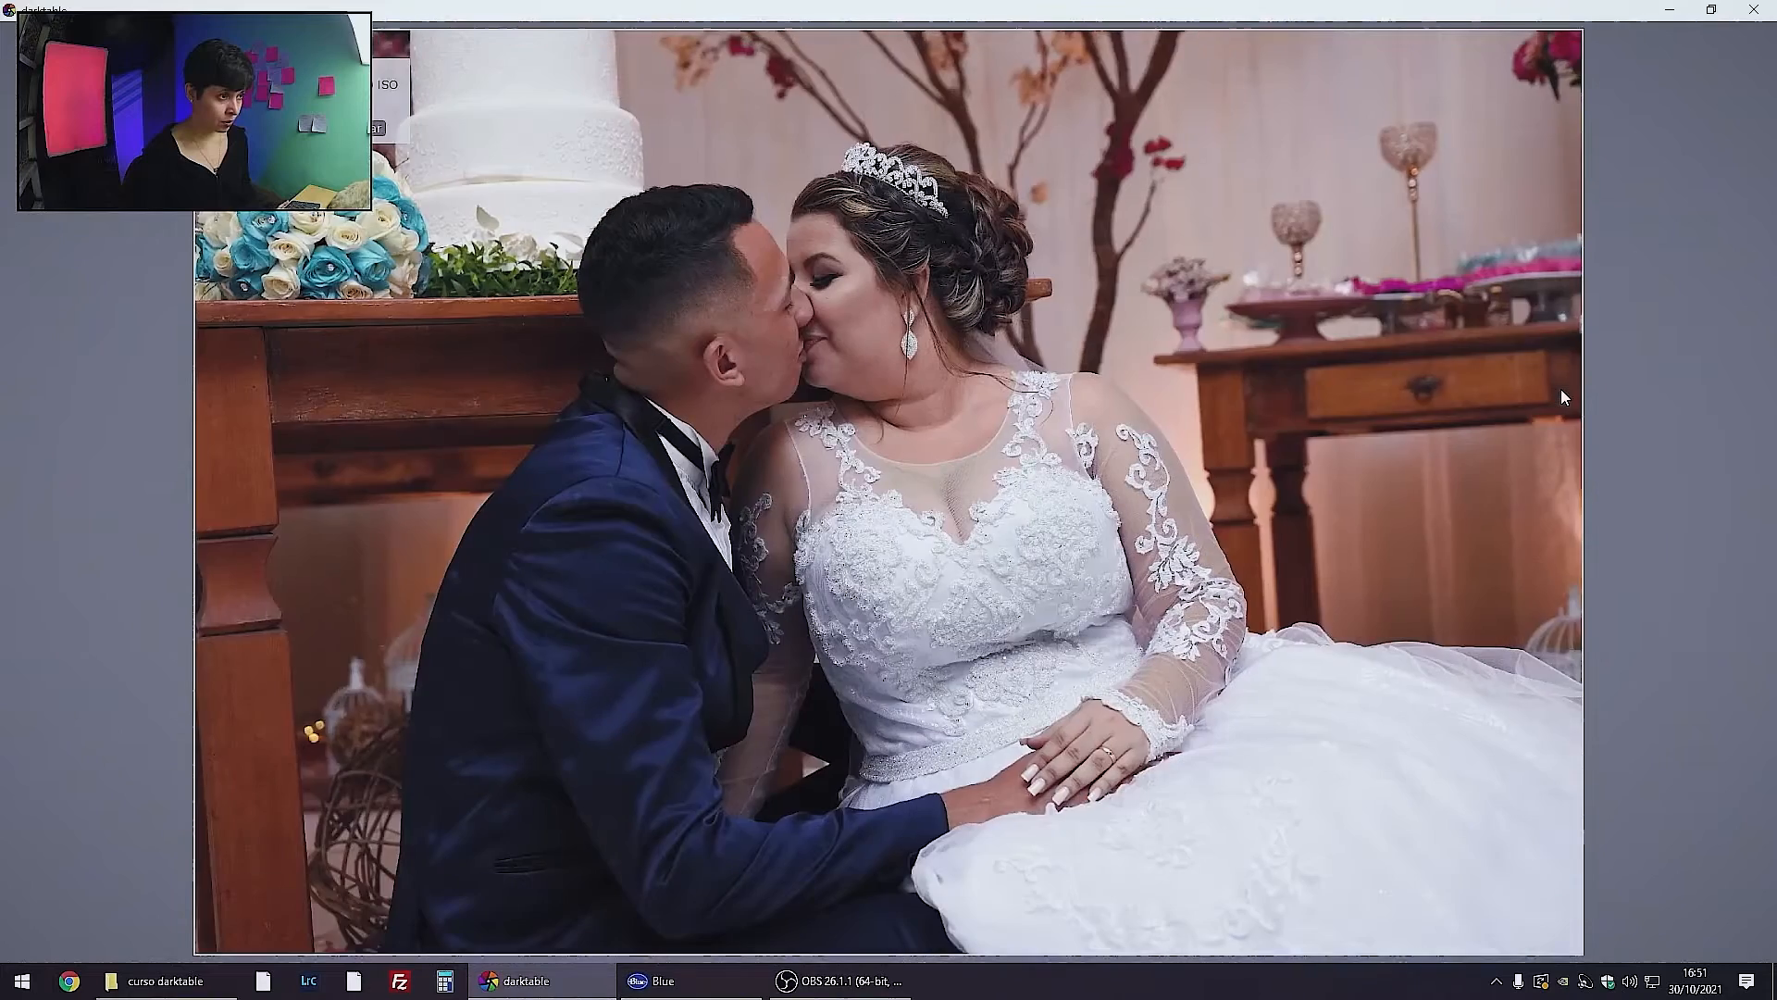
key("Right")
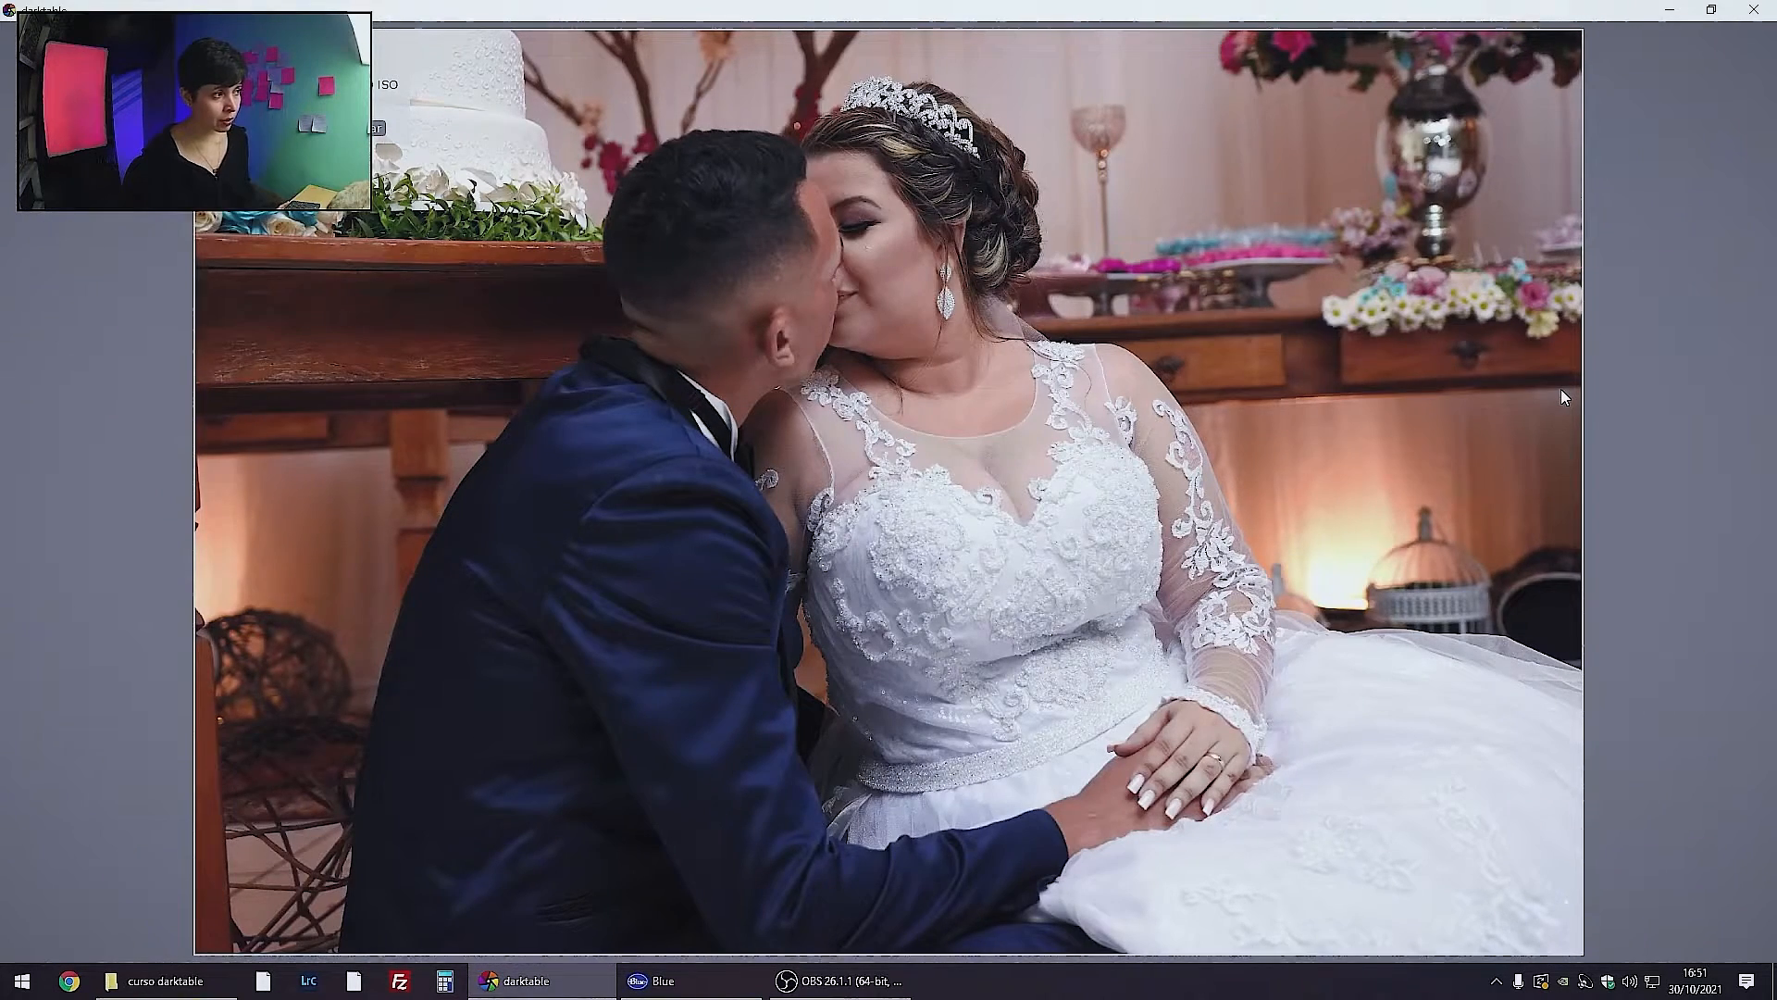
key("Right")
key("Right")
key("Left")
key("Right")
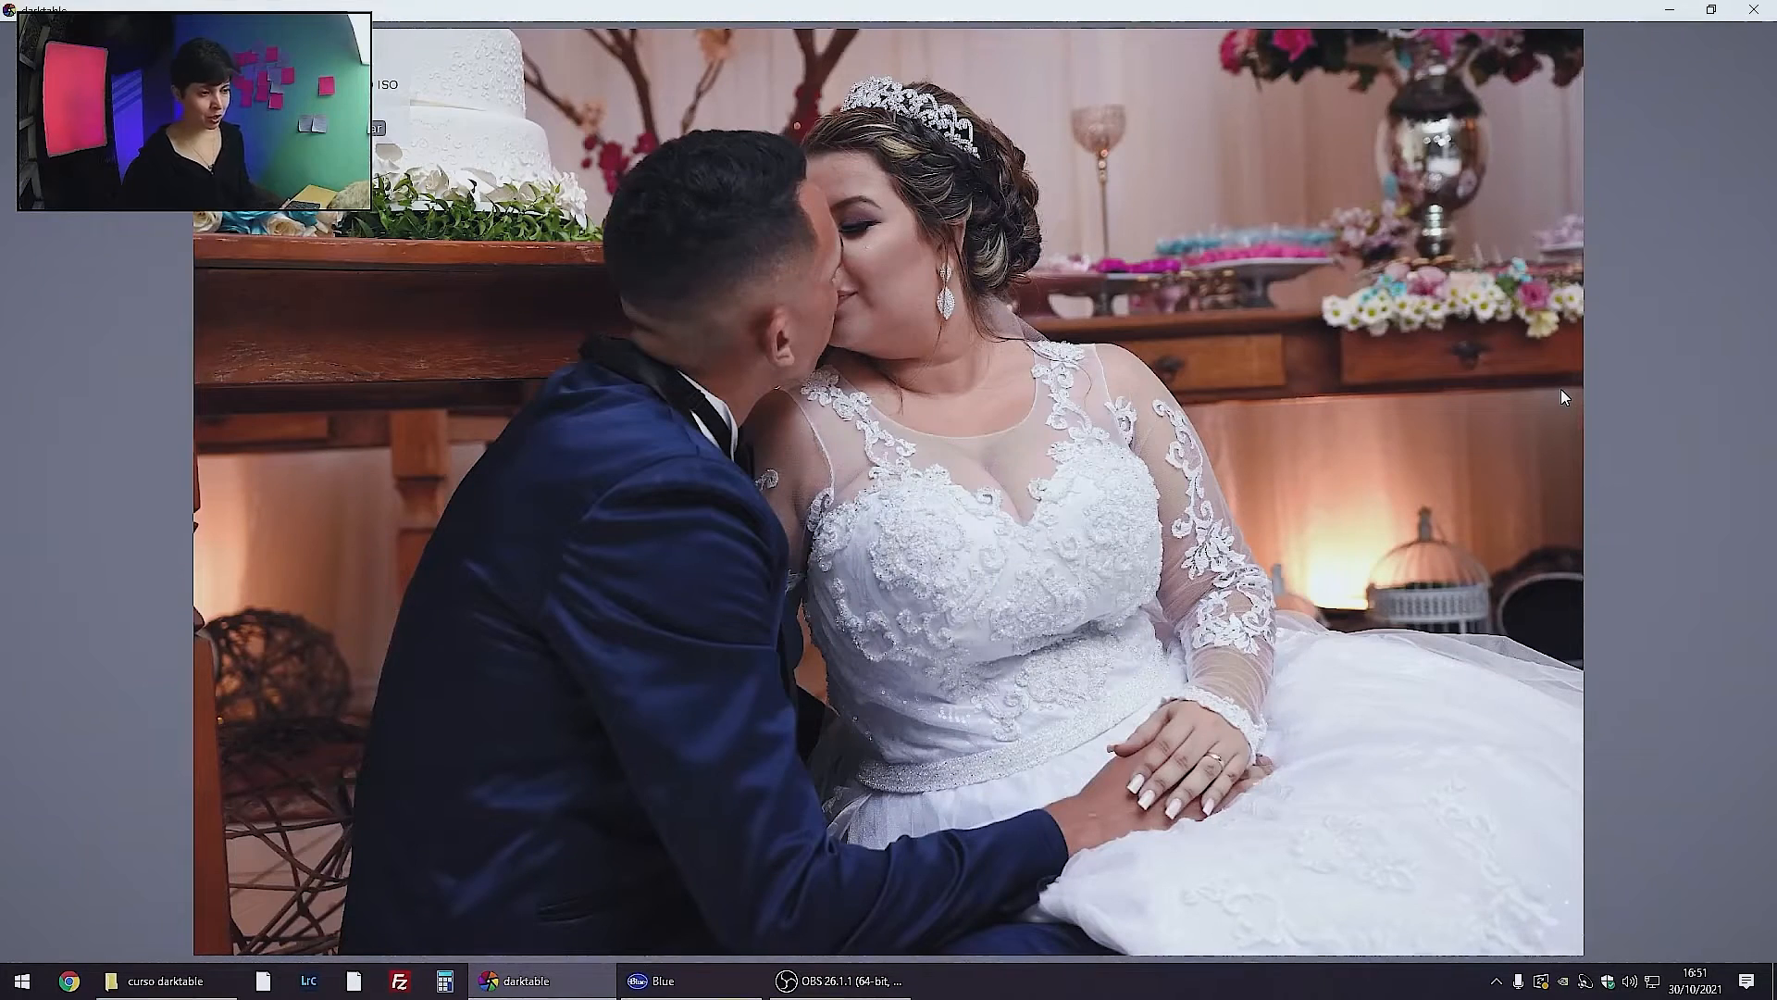
Compare the seated portrait of the bride laughing with the neighbouring kissing close-ups
key("Right")
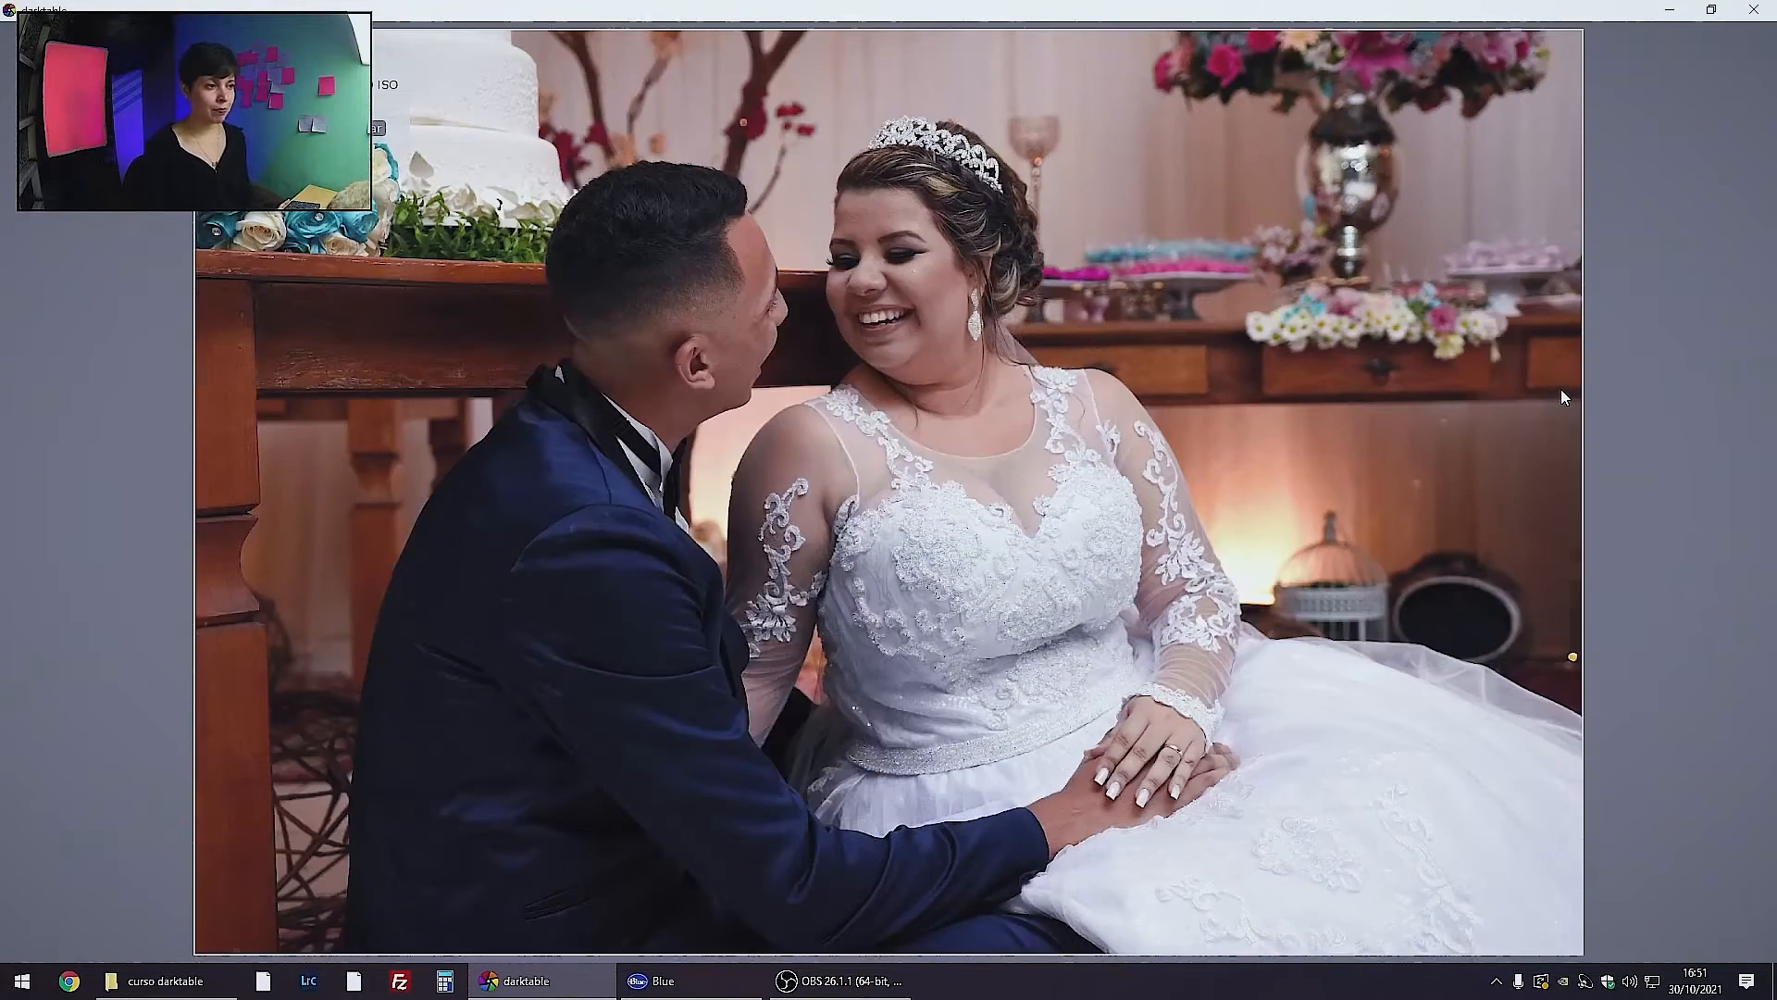
key("Left")
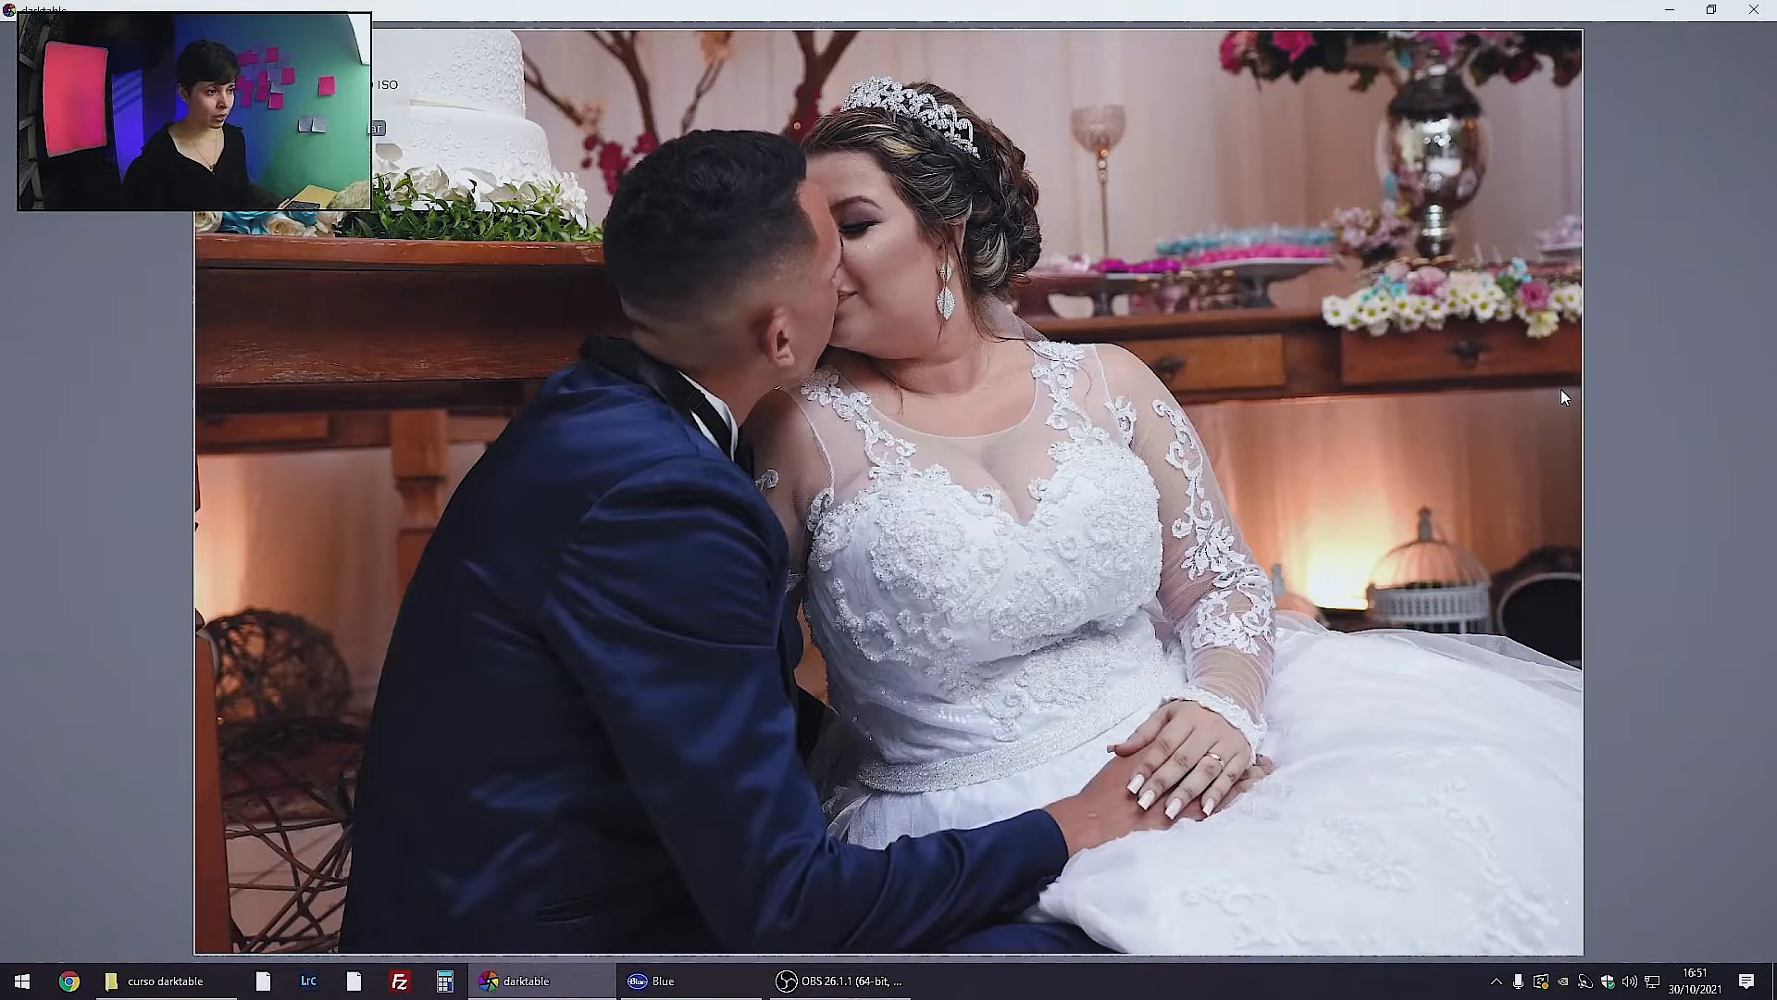
key("Left")
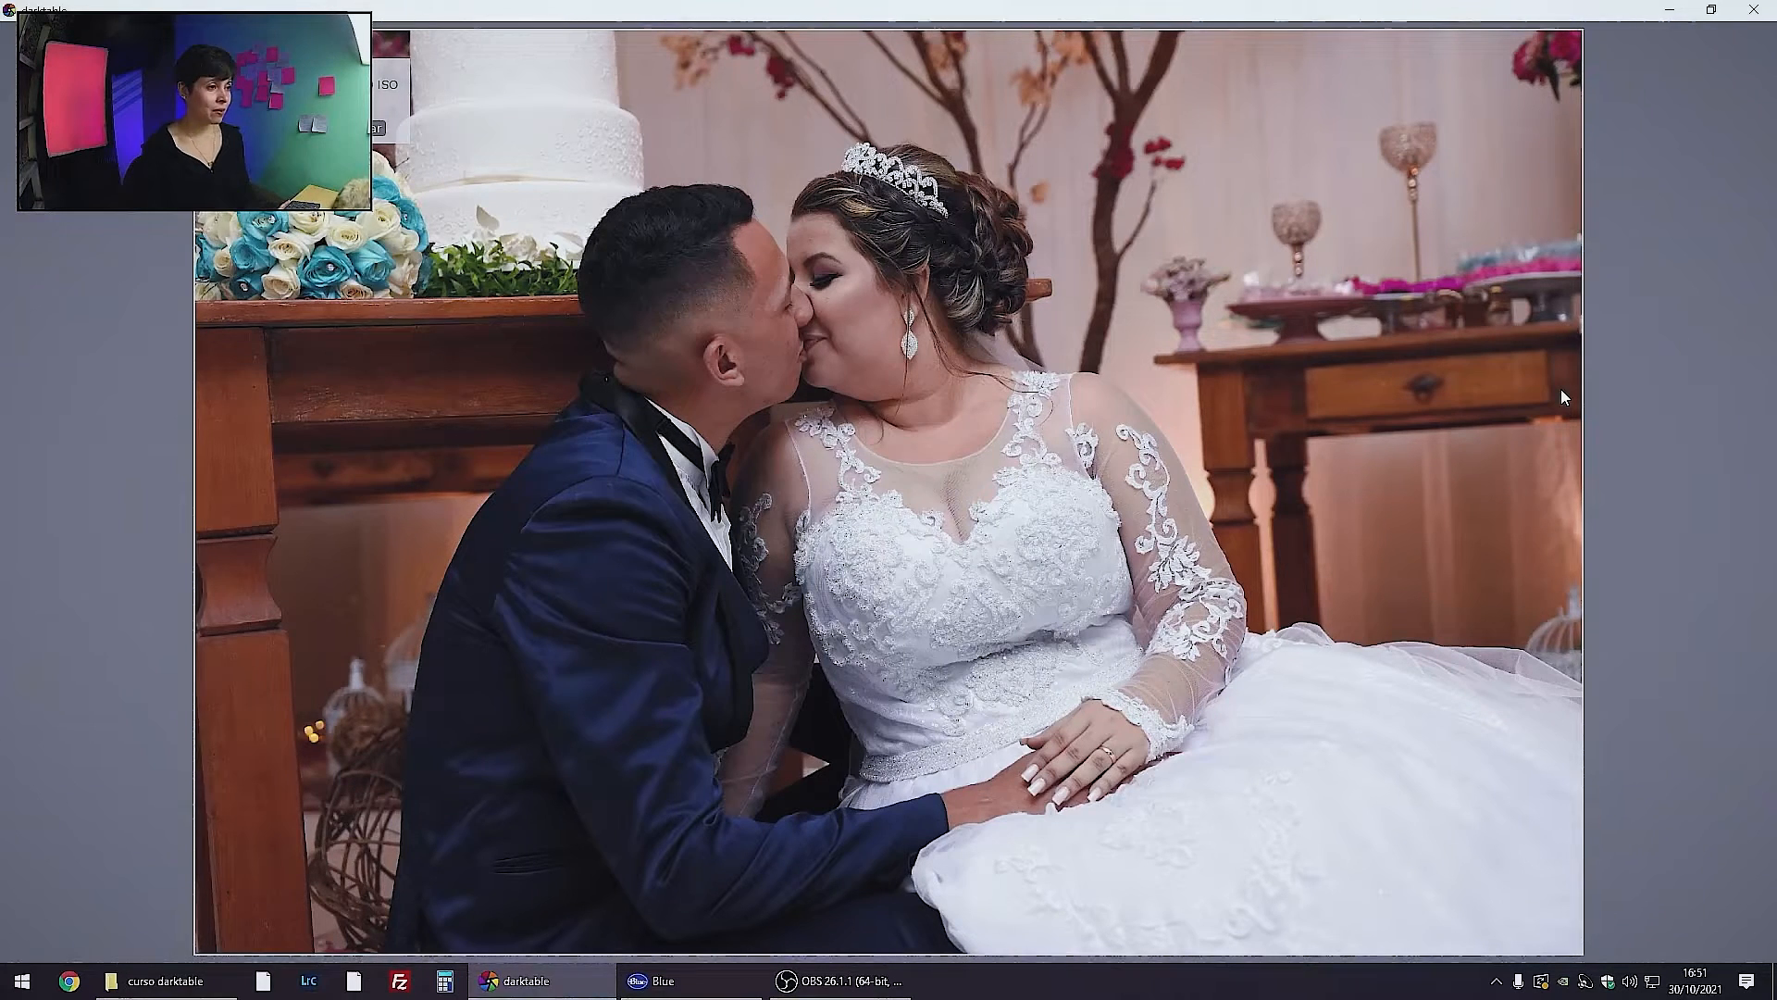
key("Left")
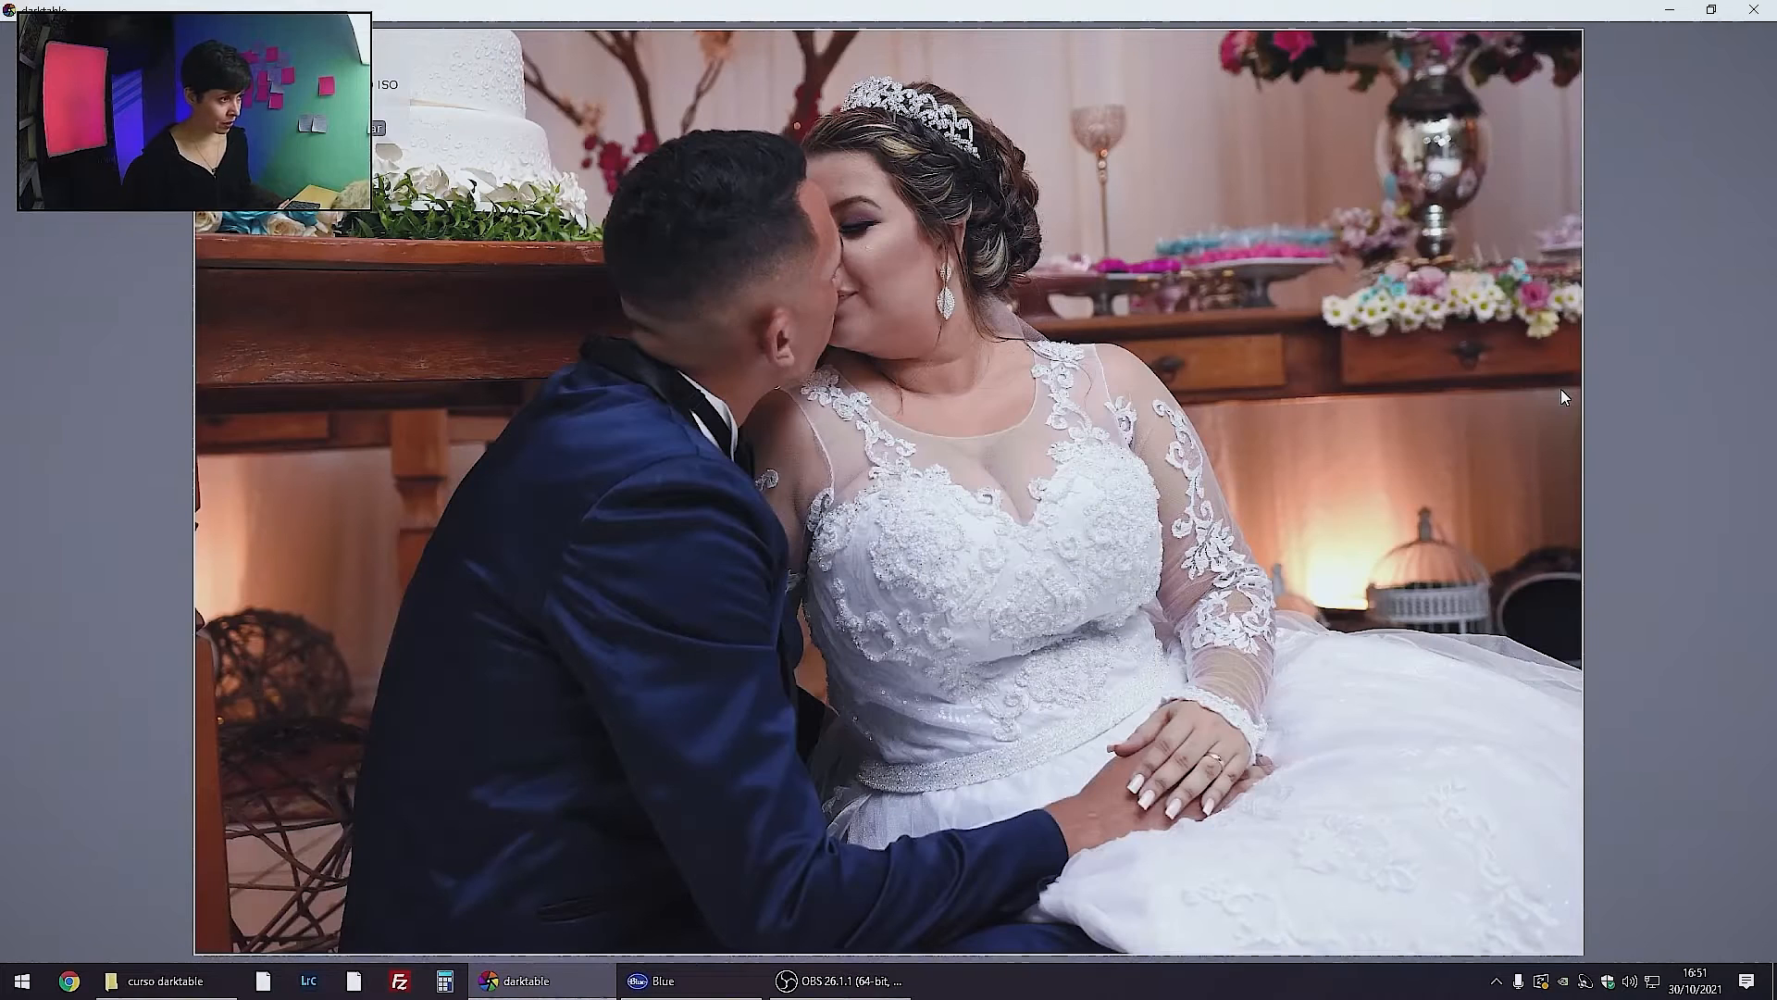
key("Right")
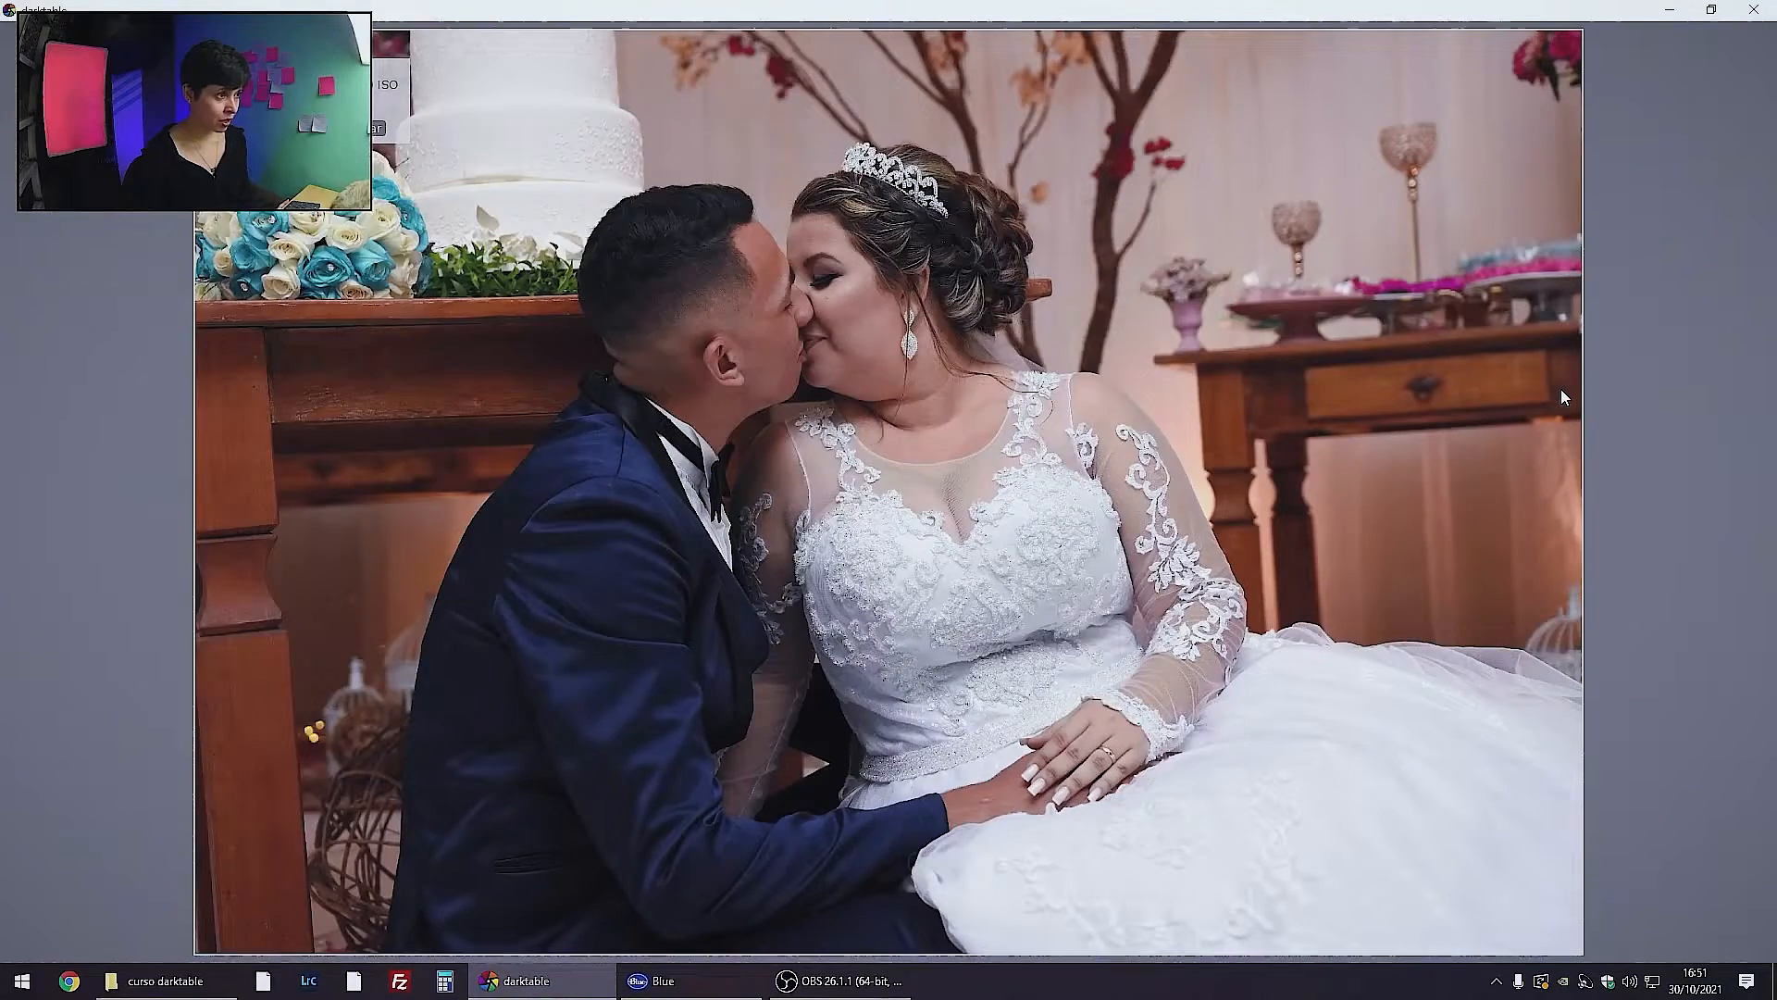
Continue through the wide shot of the seated couple kissing to the group photo with the couple's parents
key("Right")
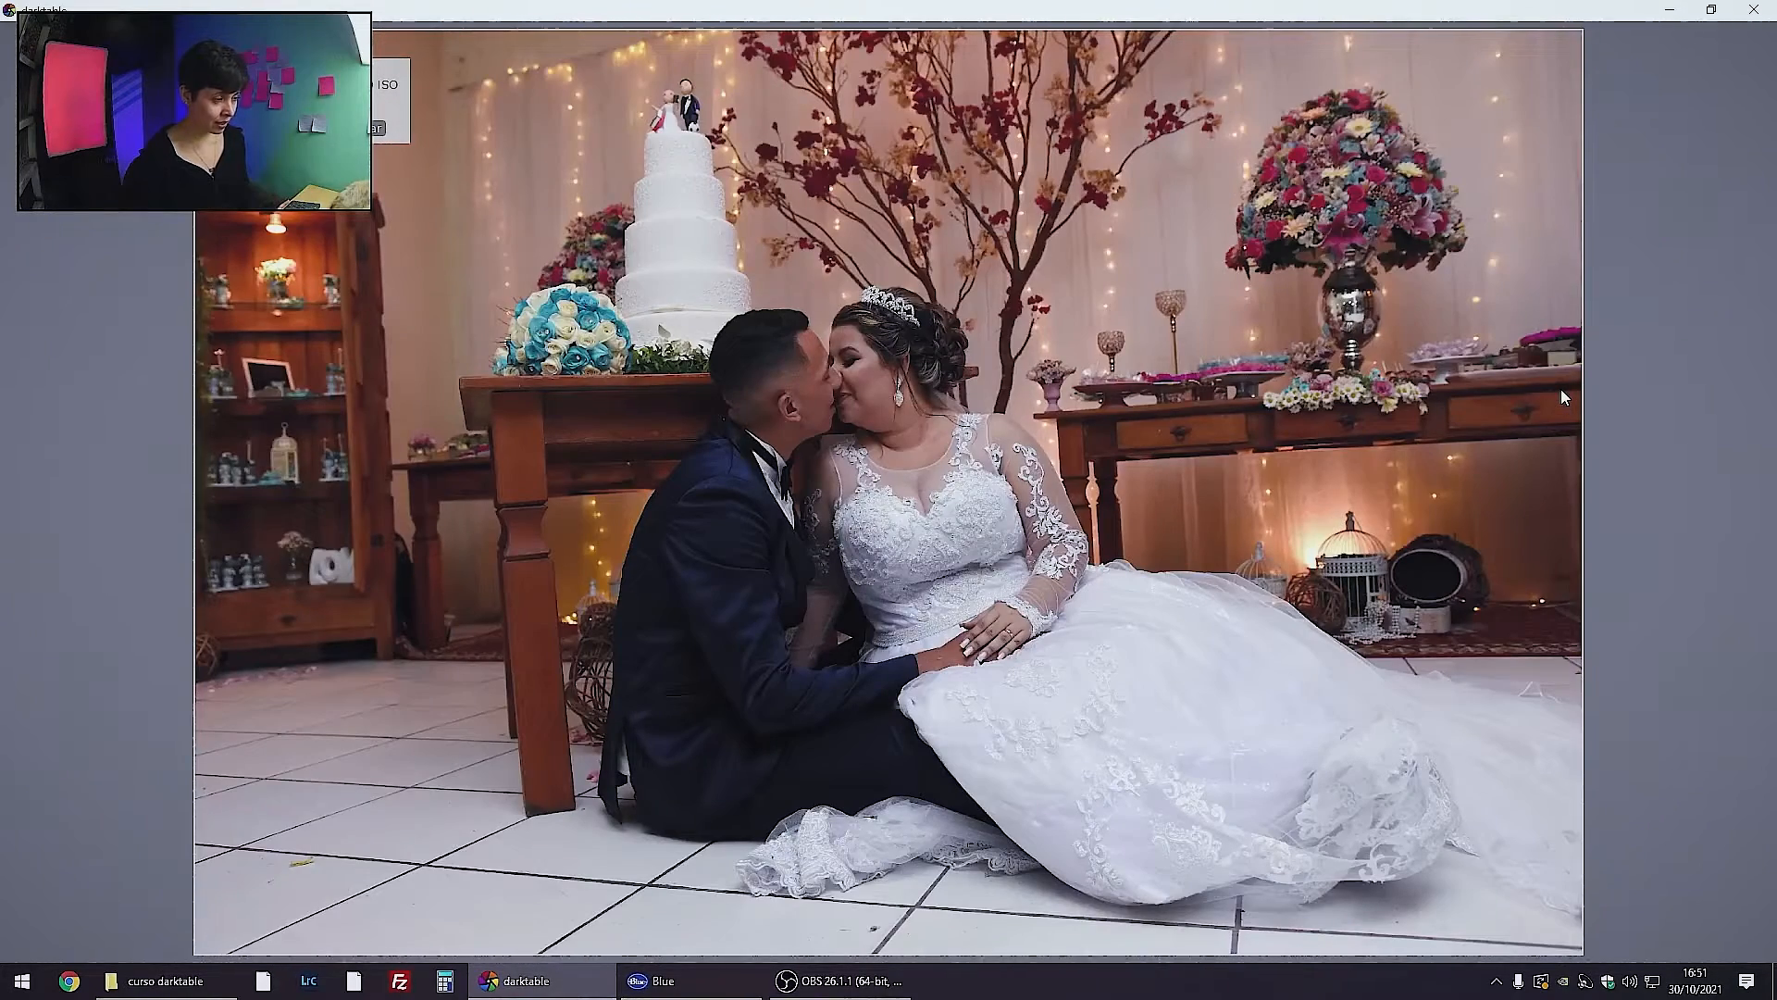
key("Right")
key("Right")
key("Right")
key("Right")
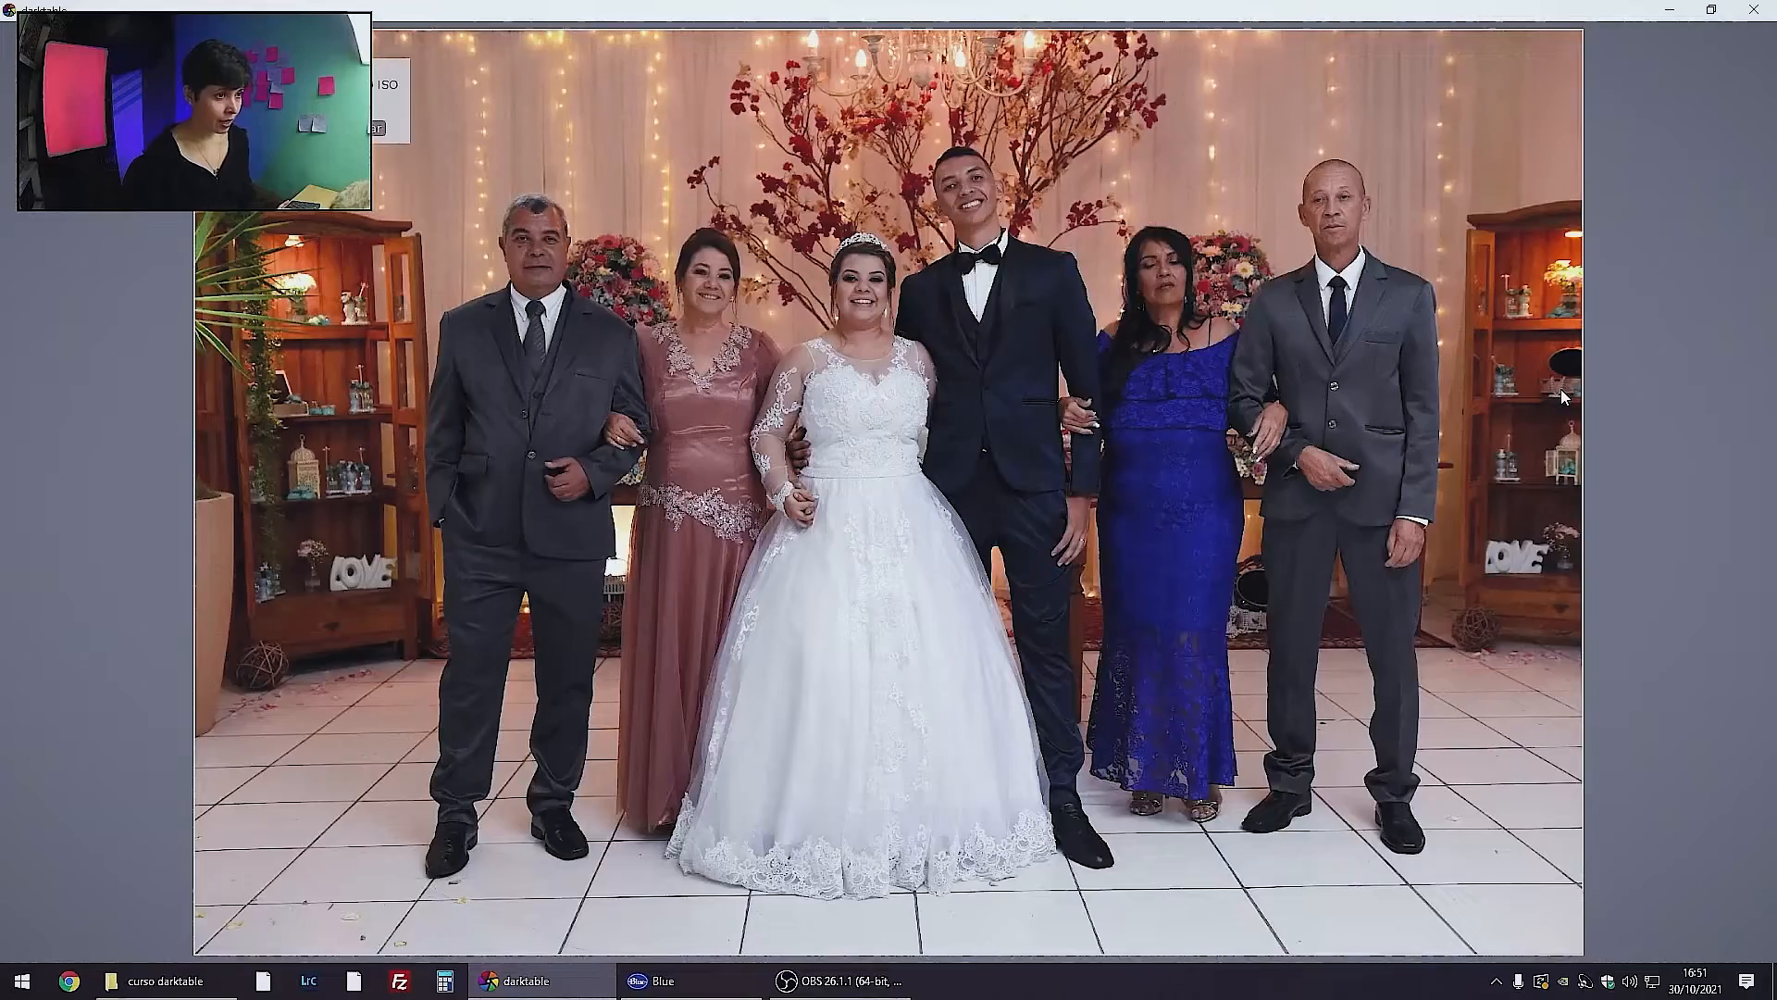
Review the remaining group photos, including the one with the children, and go back to the group photo with the parents
key("Right")
key("Right")
key("Right")
key("Left")
key("Left")
key("Left")
key("Left")
key("Left")
key("Left")
key("Left")
key("Left")
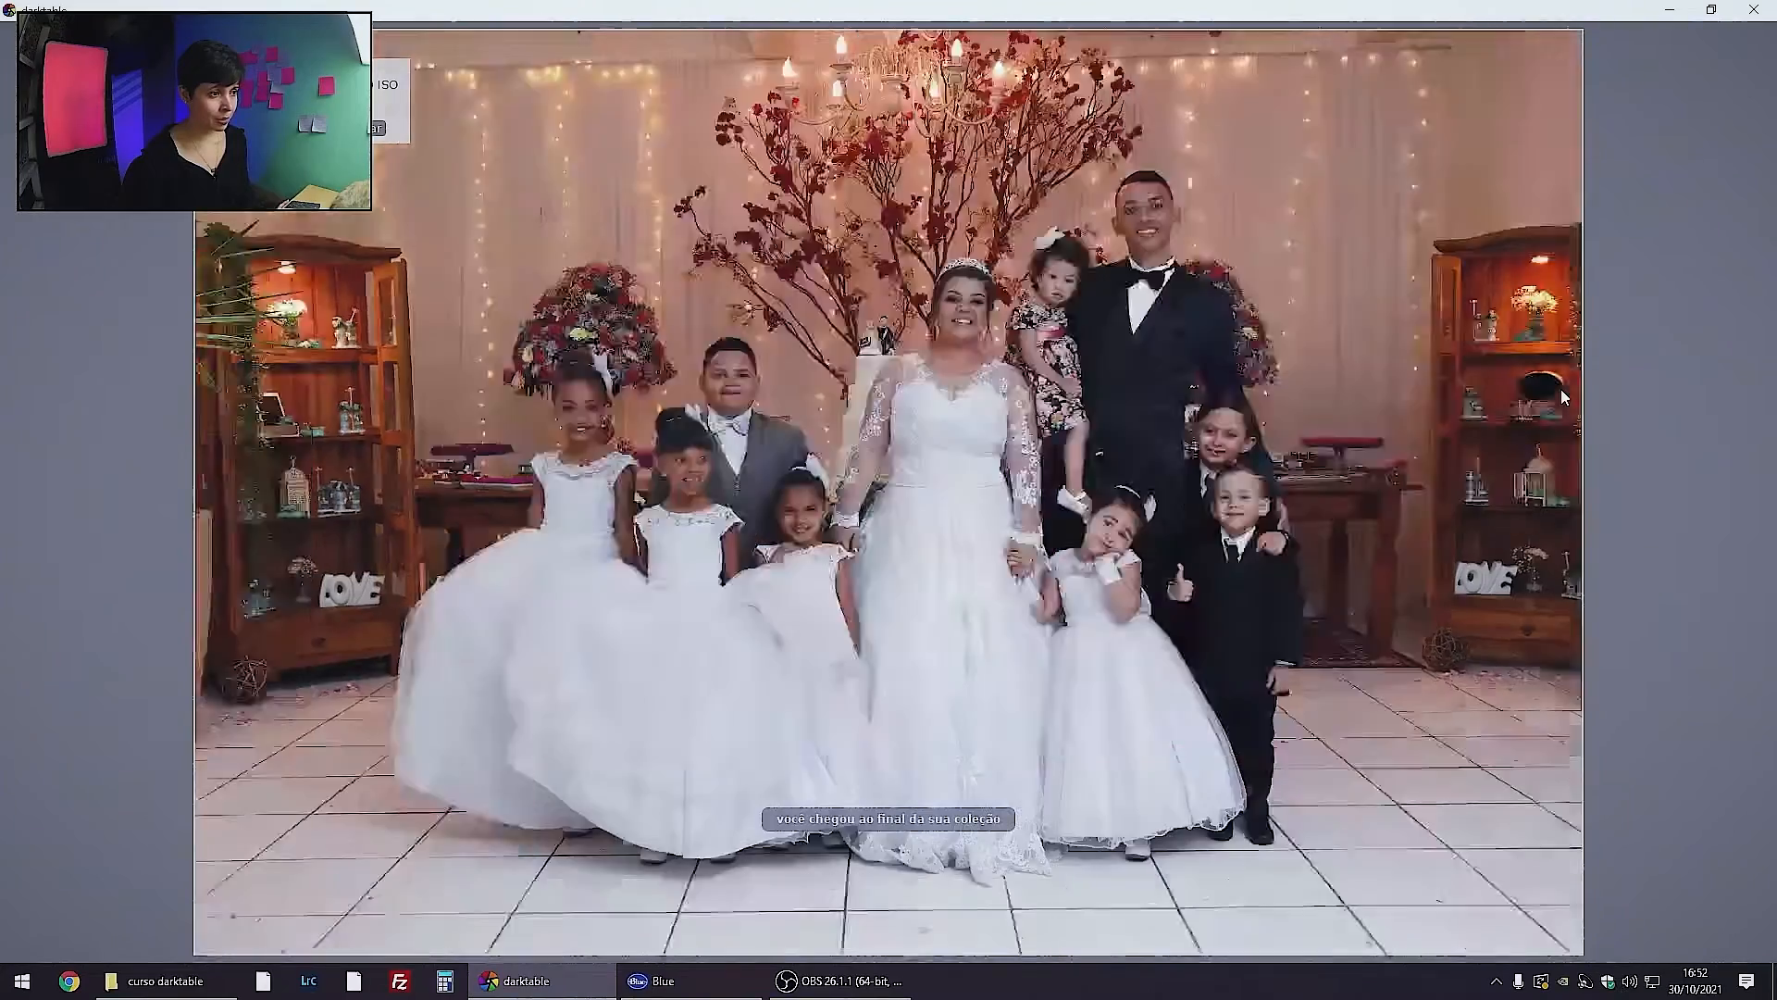
key("Right")
key("Right")
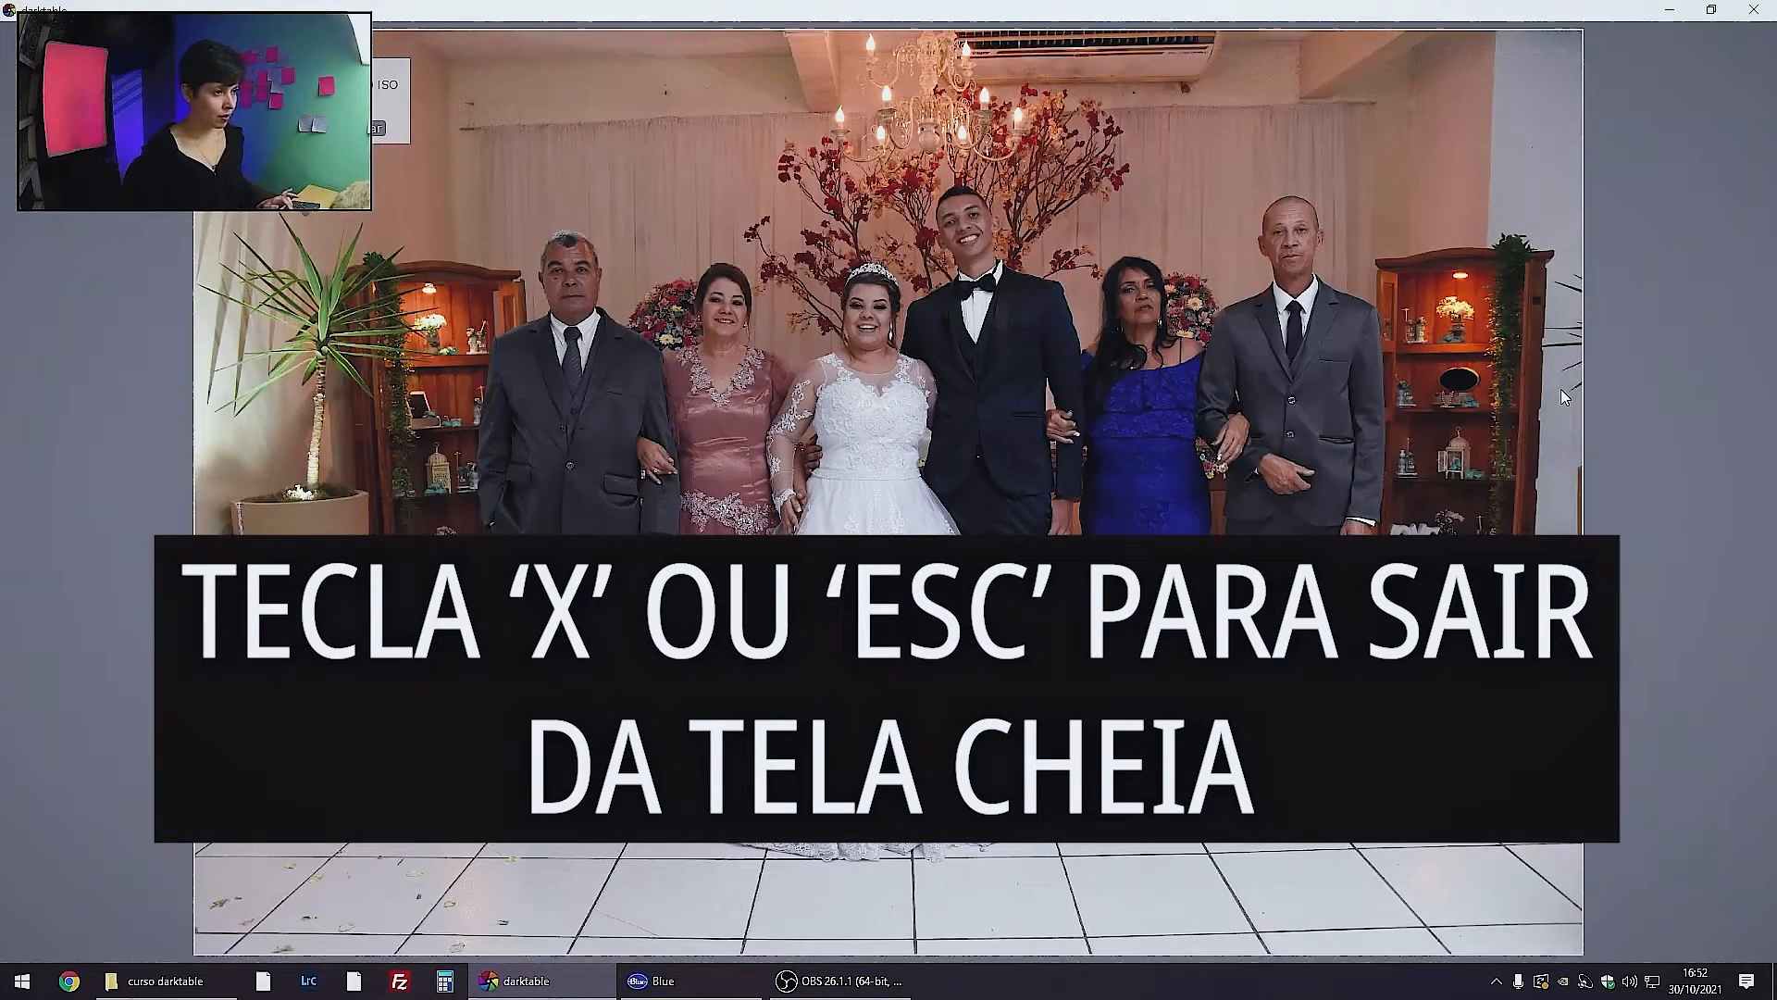
Leave the full preview for the file manager layout and filter the collection to photos rated three stars or more
key("Escape")
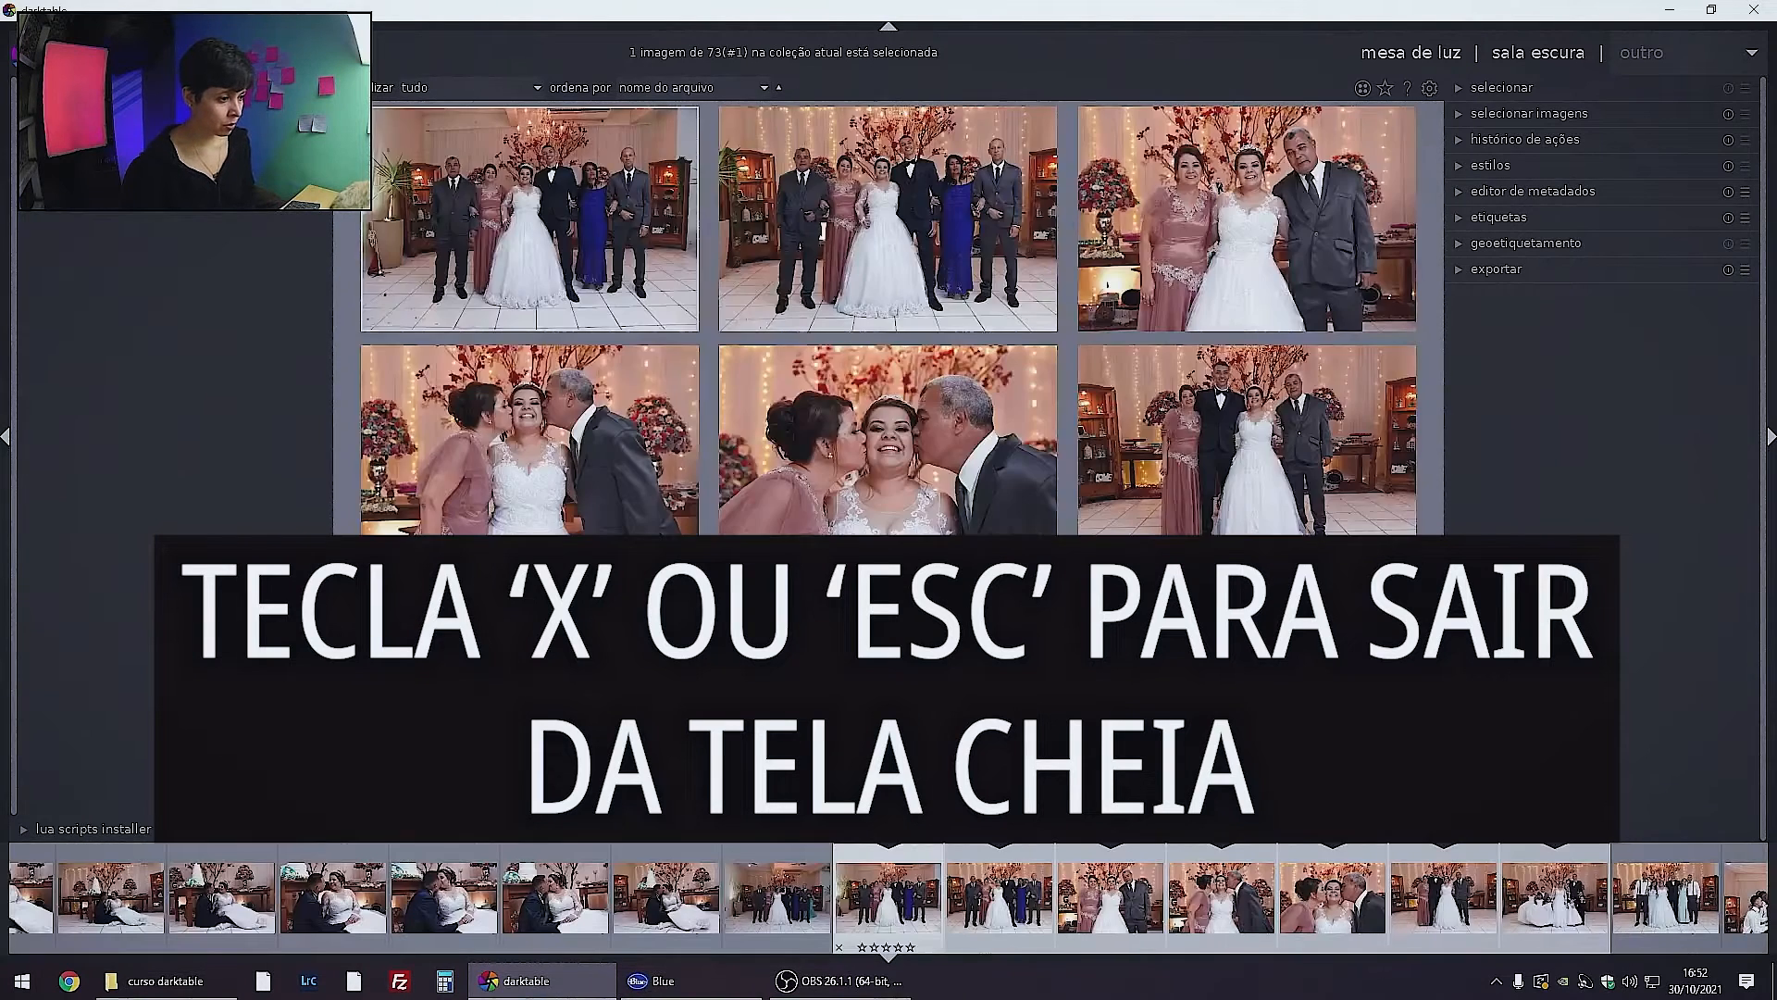
left_click(849, 829)
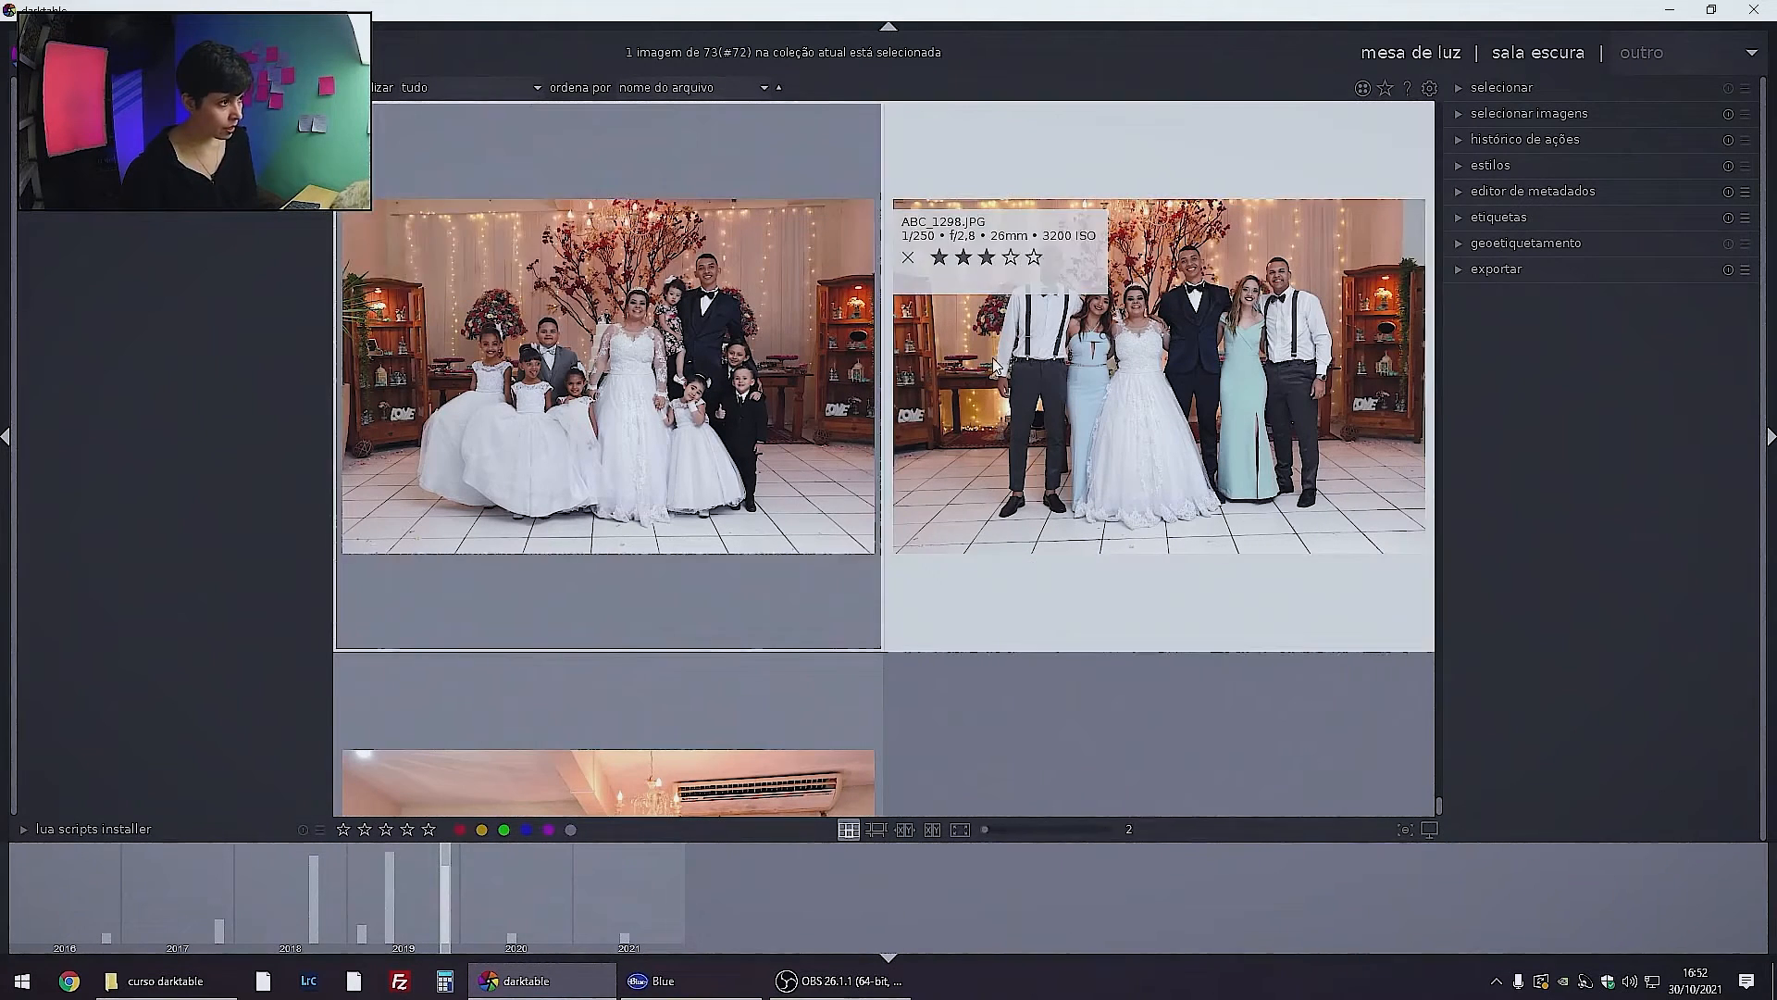
left_click(424, 85)
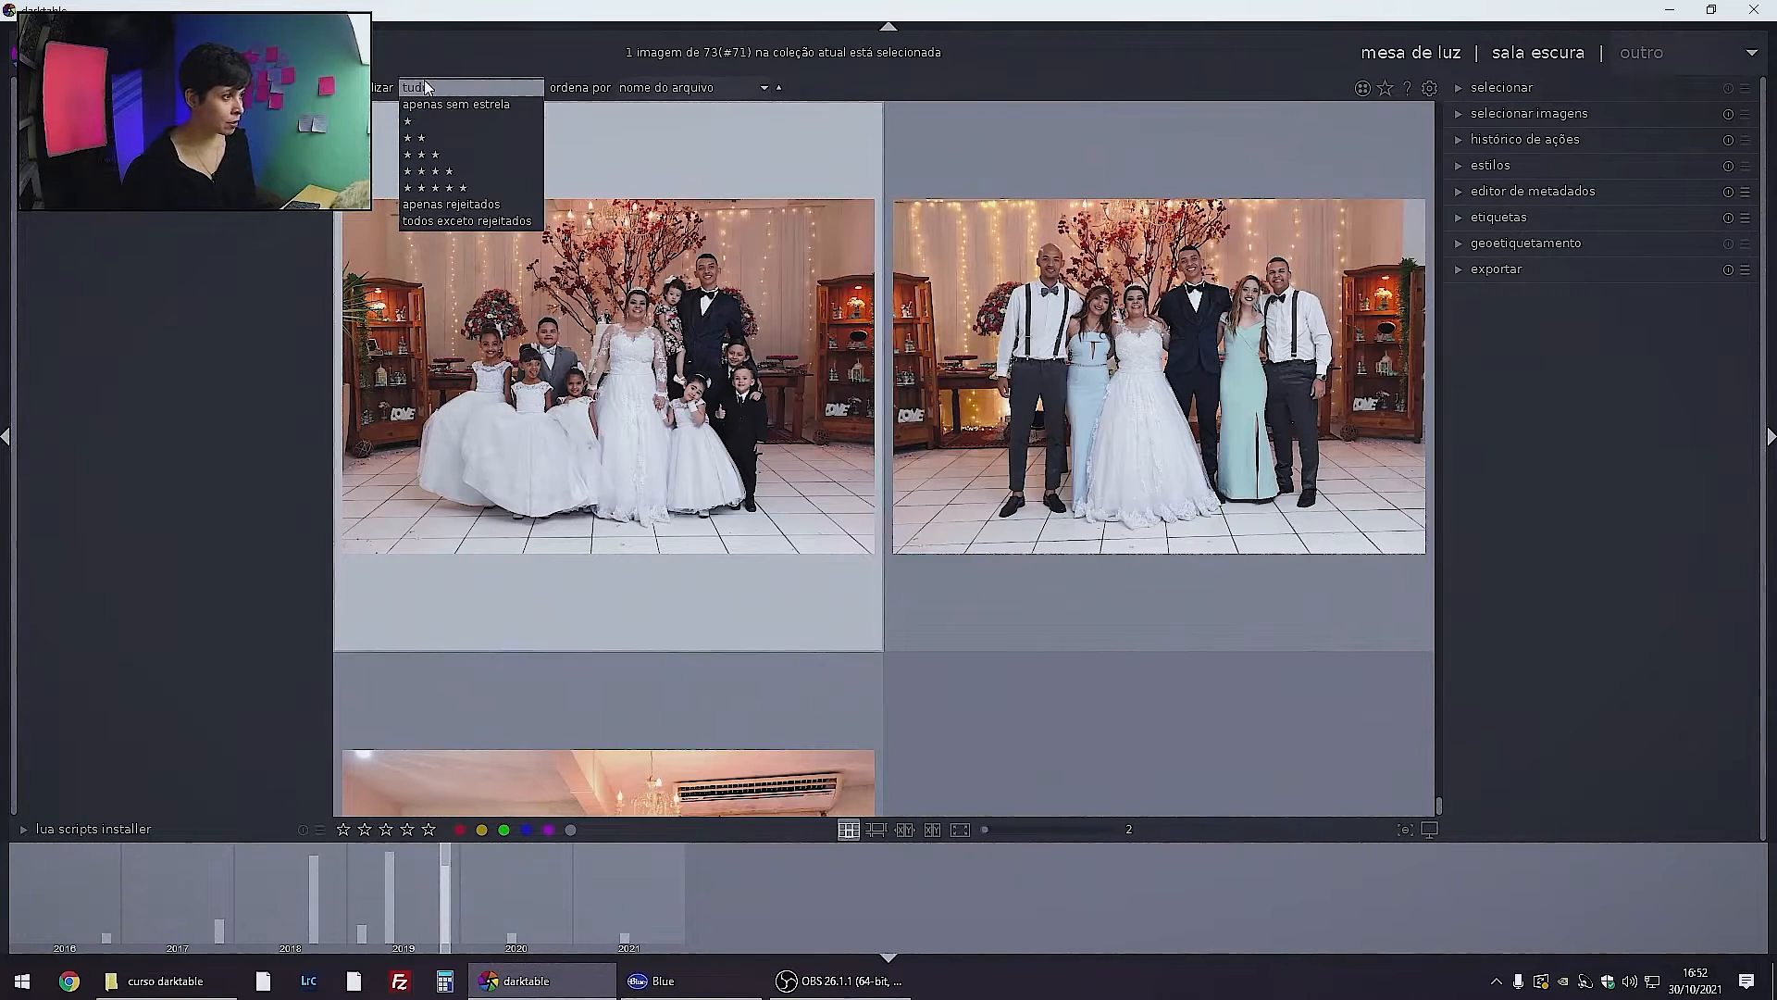
left_click(452, 153)
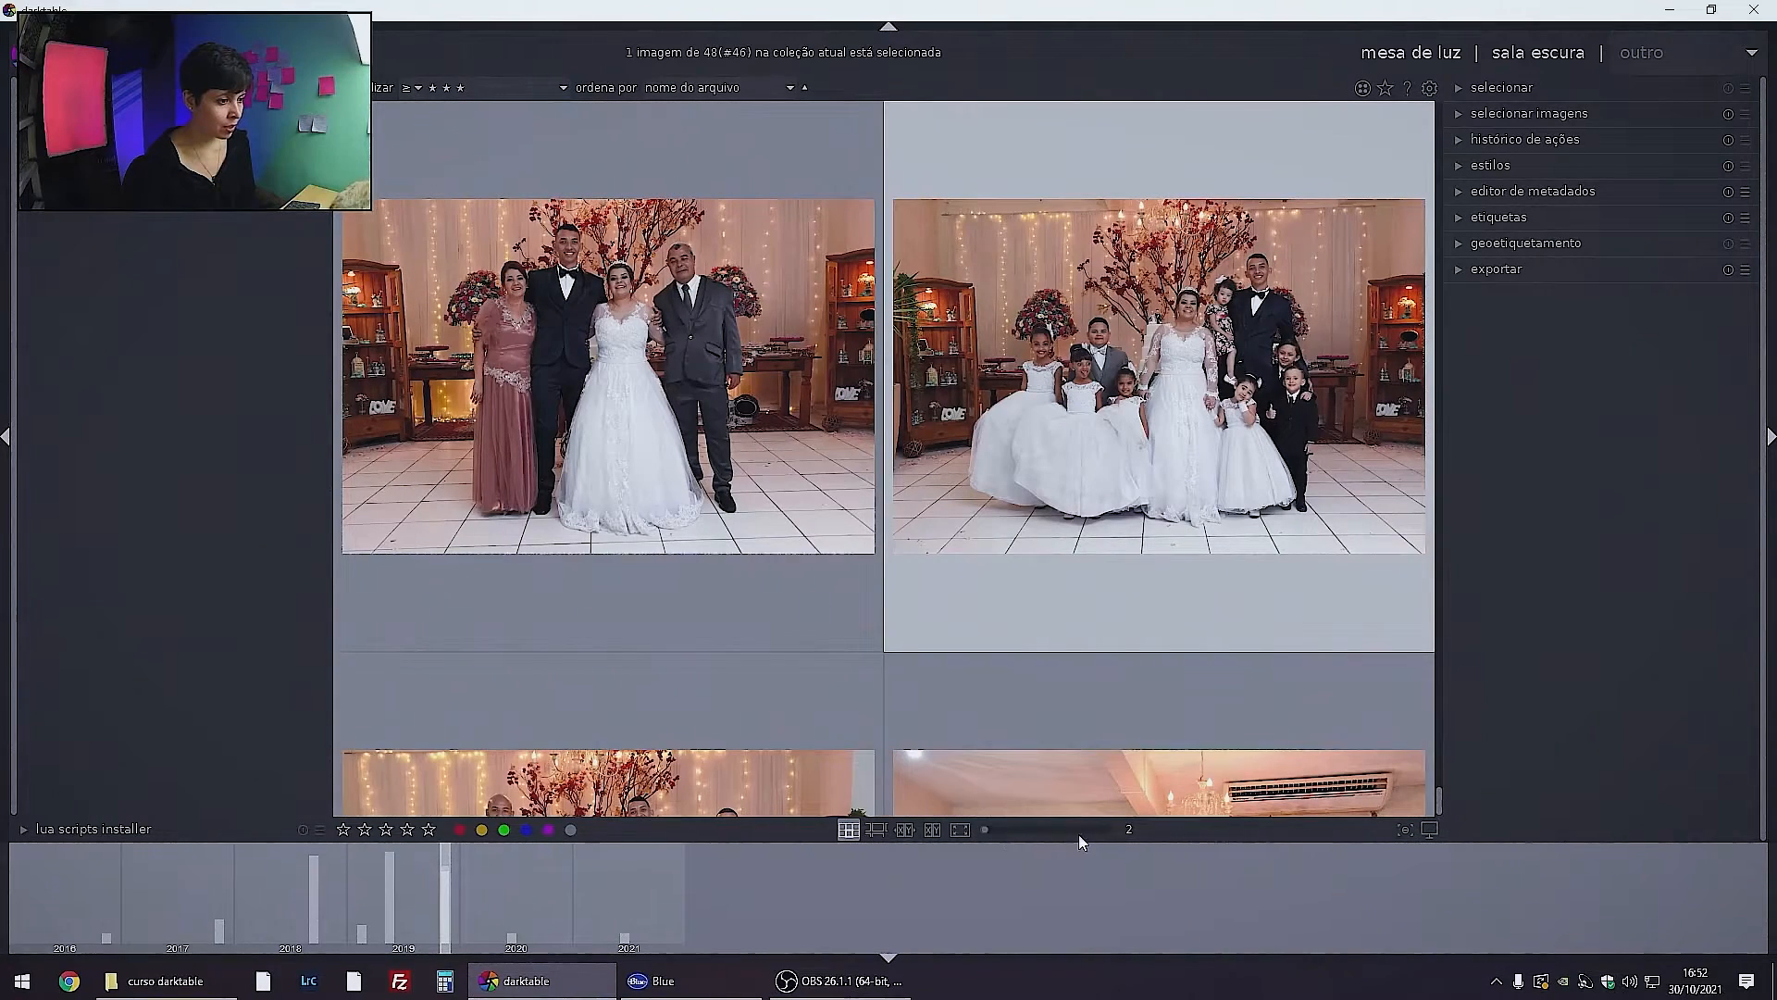
Show five thumbnails per row, look through the filtered photos back to the start, and select the upright veil close-up
left_click_drag(998, 829, 1007, 830)
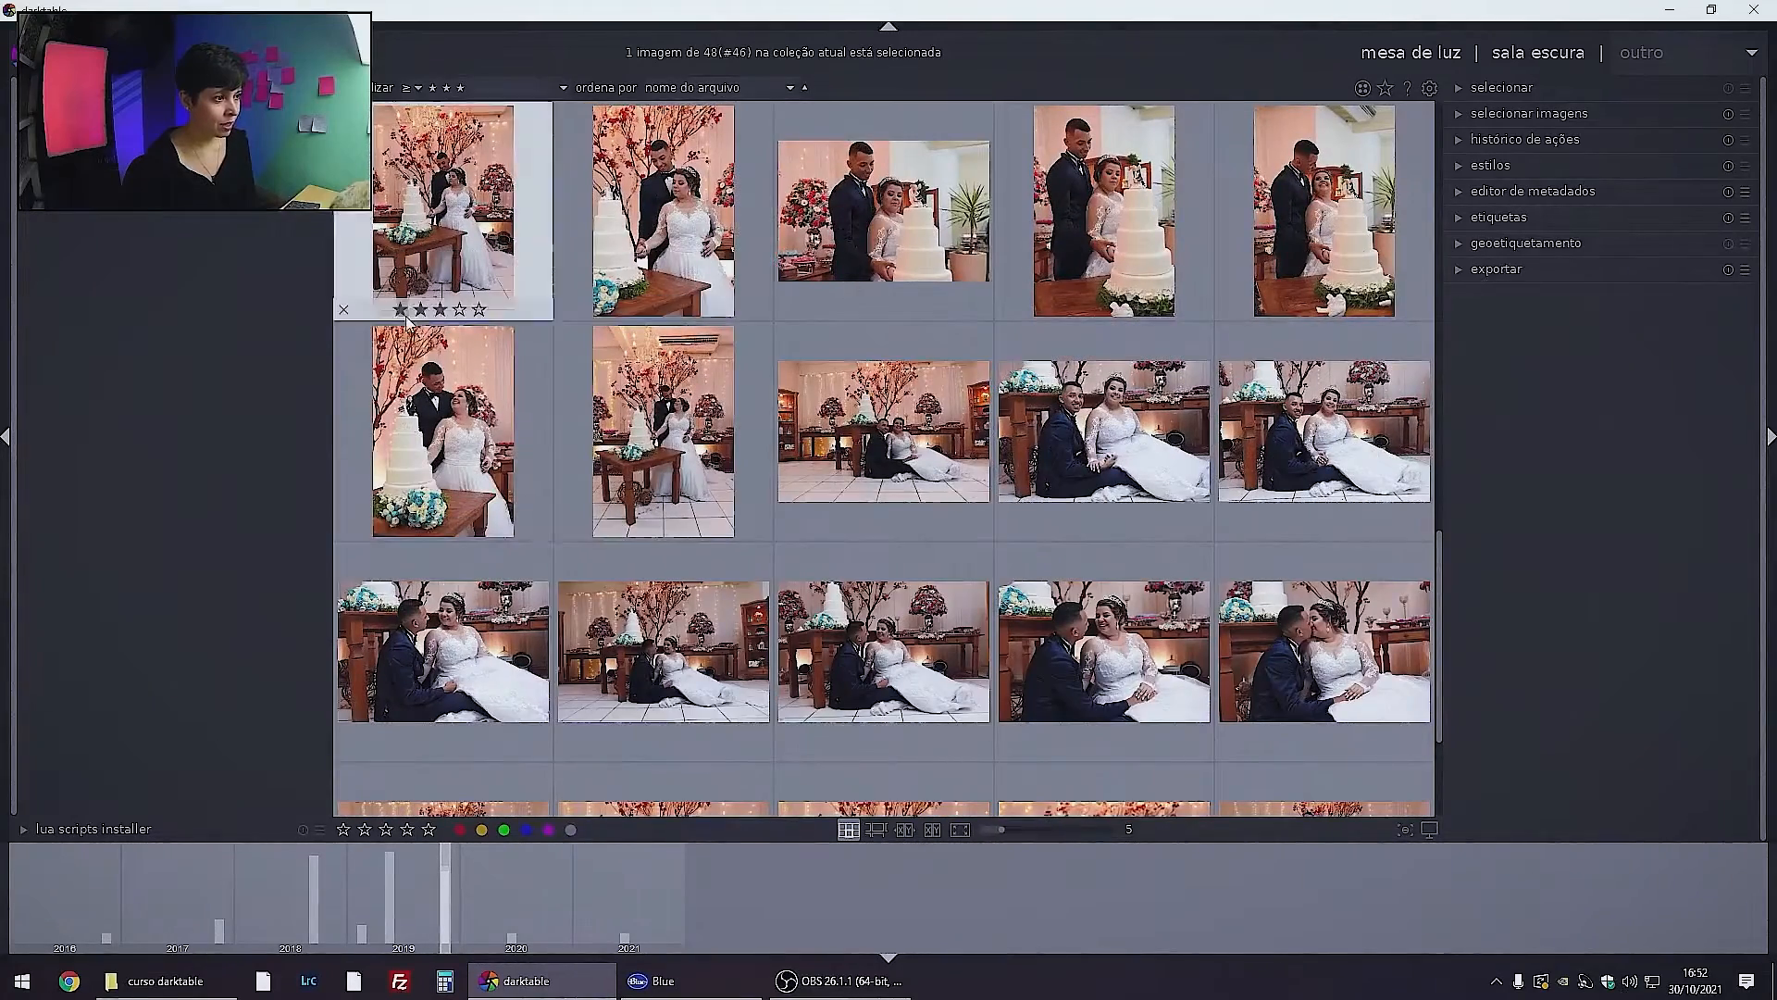
left_click_drag(1440, 579, 1449, 139)
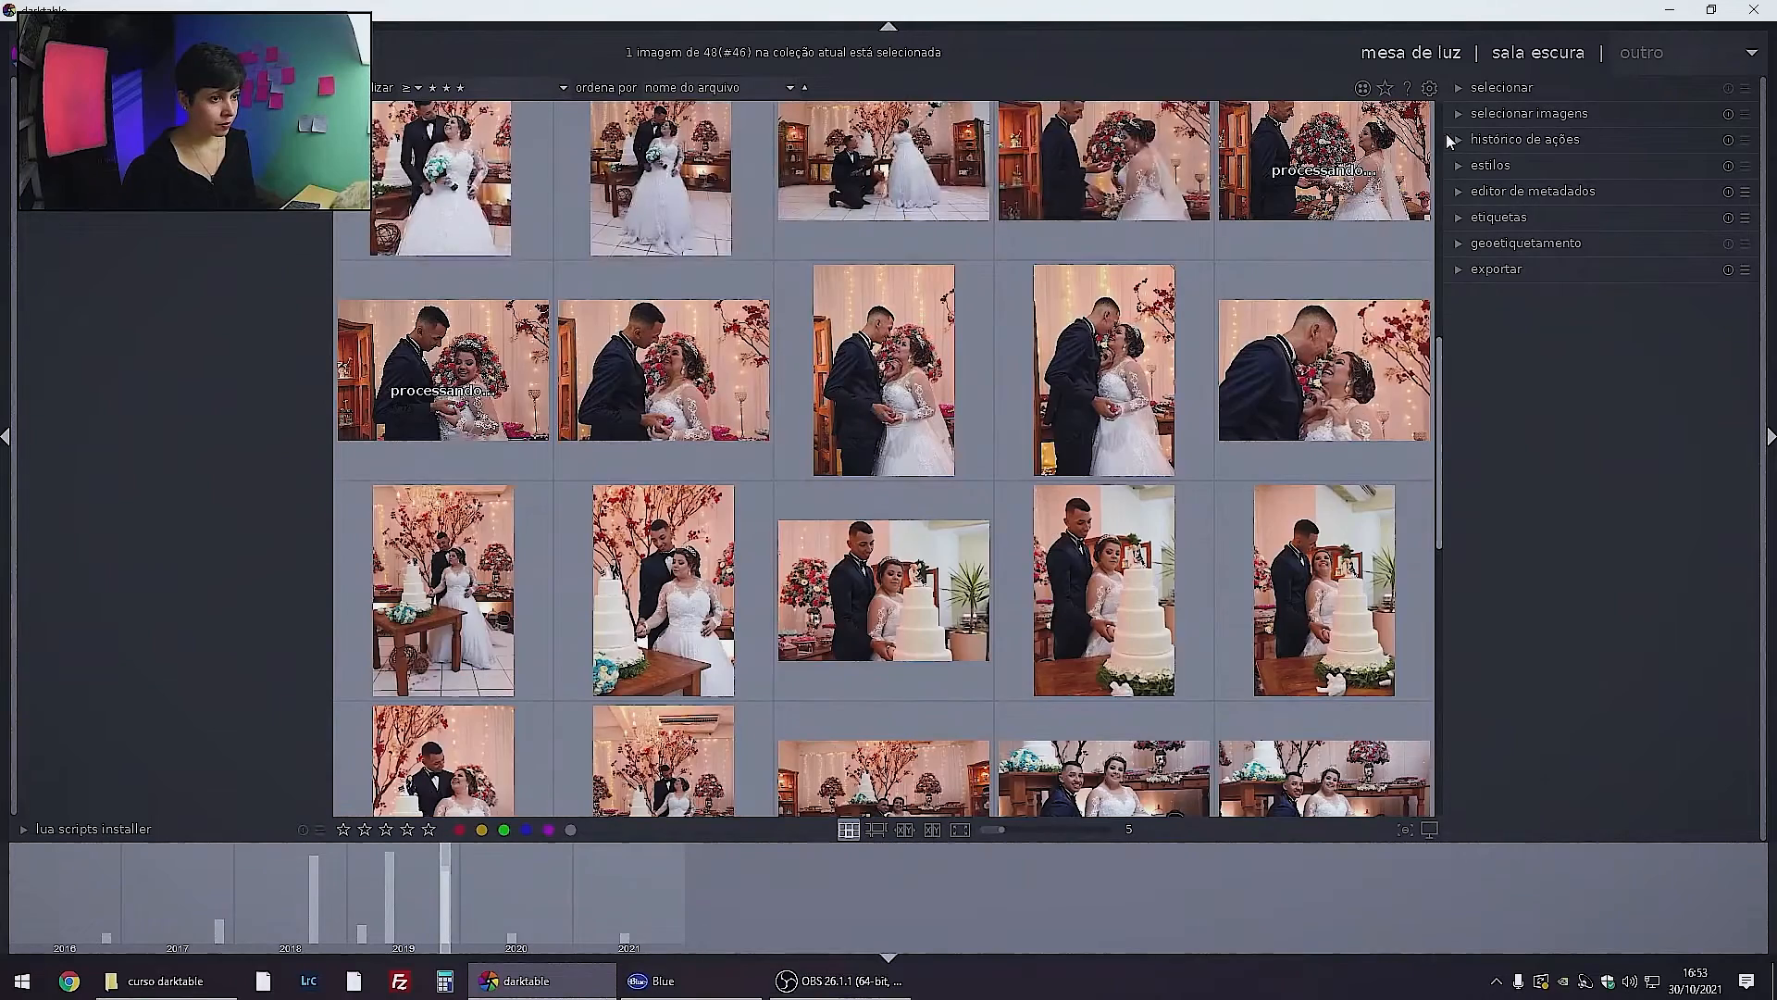
scroll(666, 722, "up", 3)
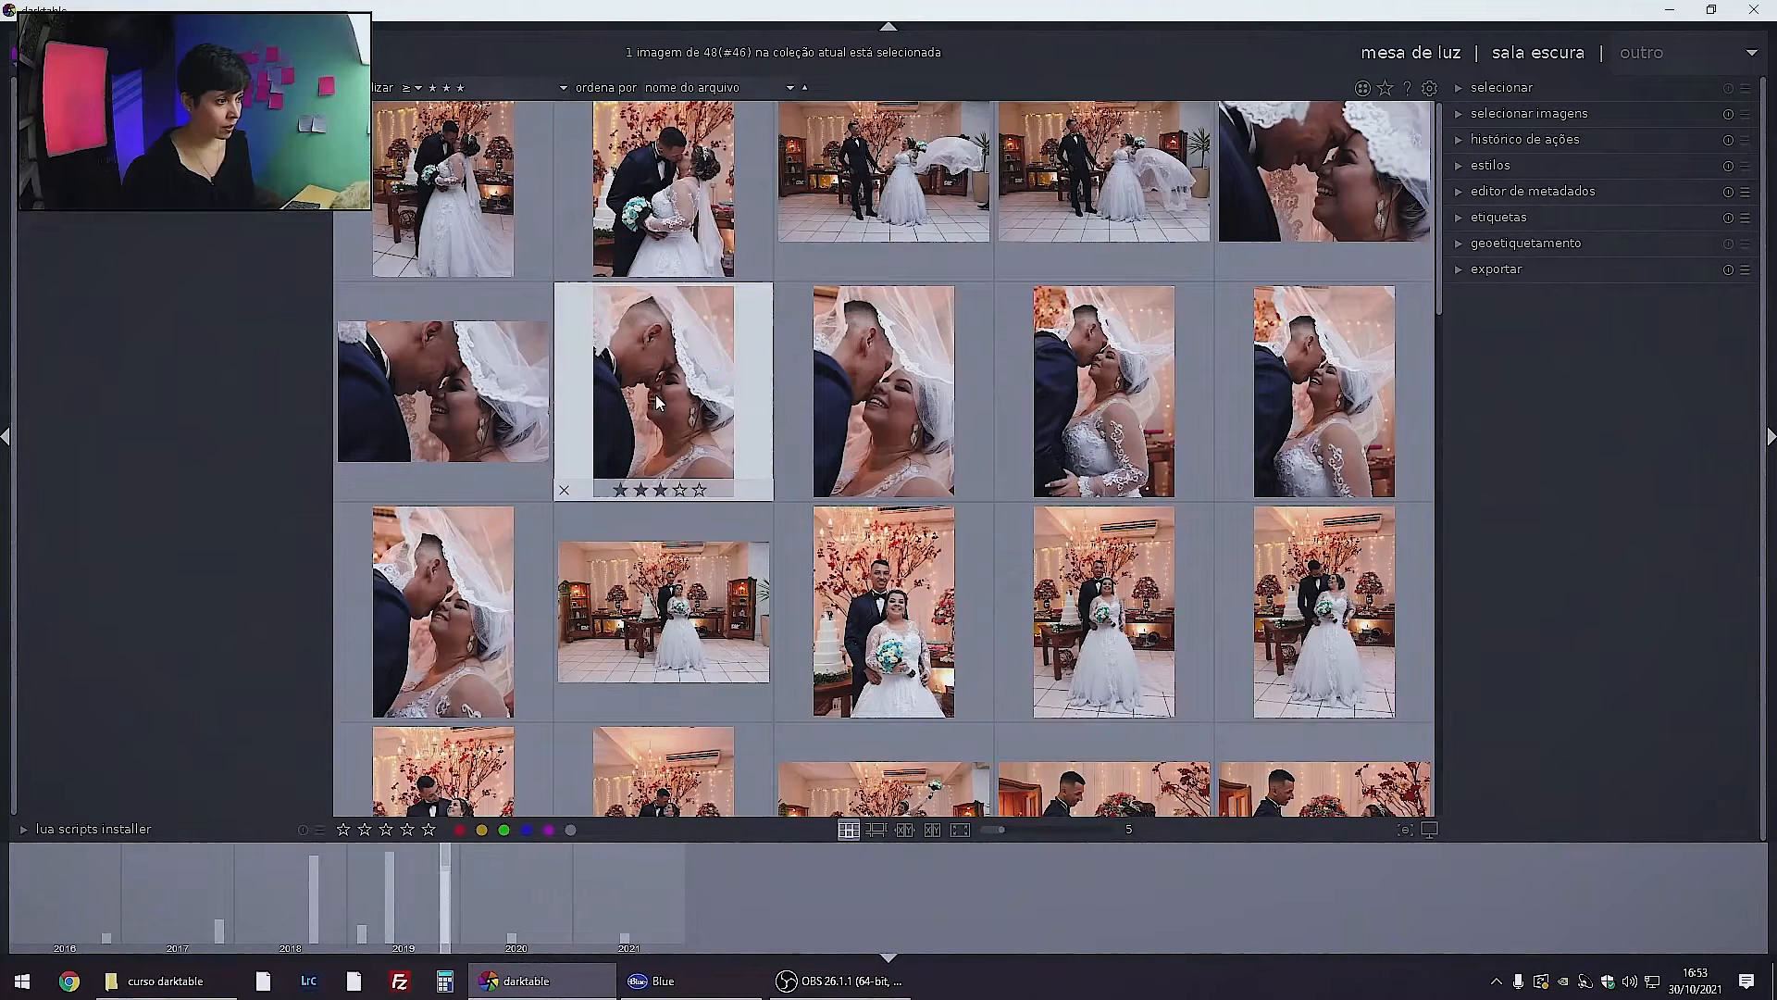
left_click(689, 421)
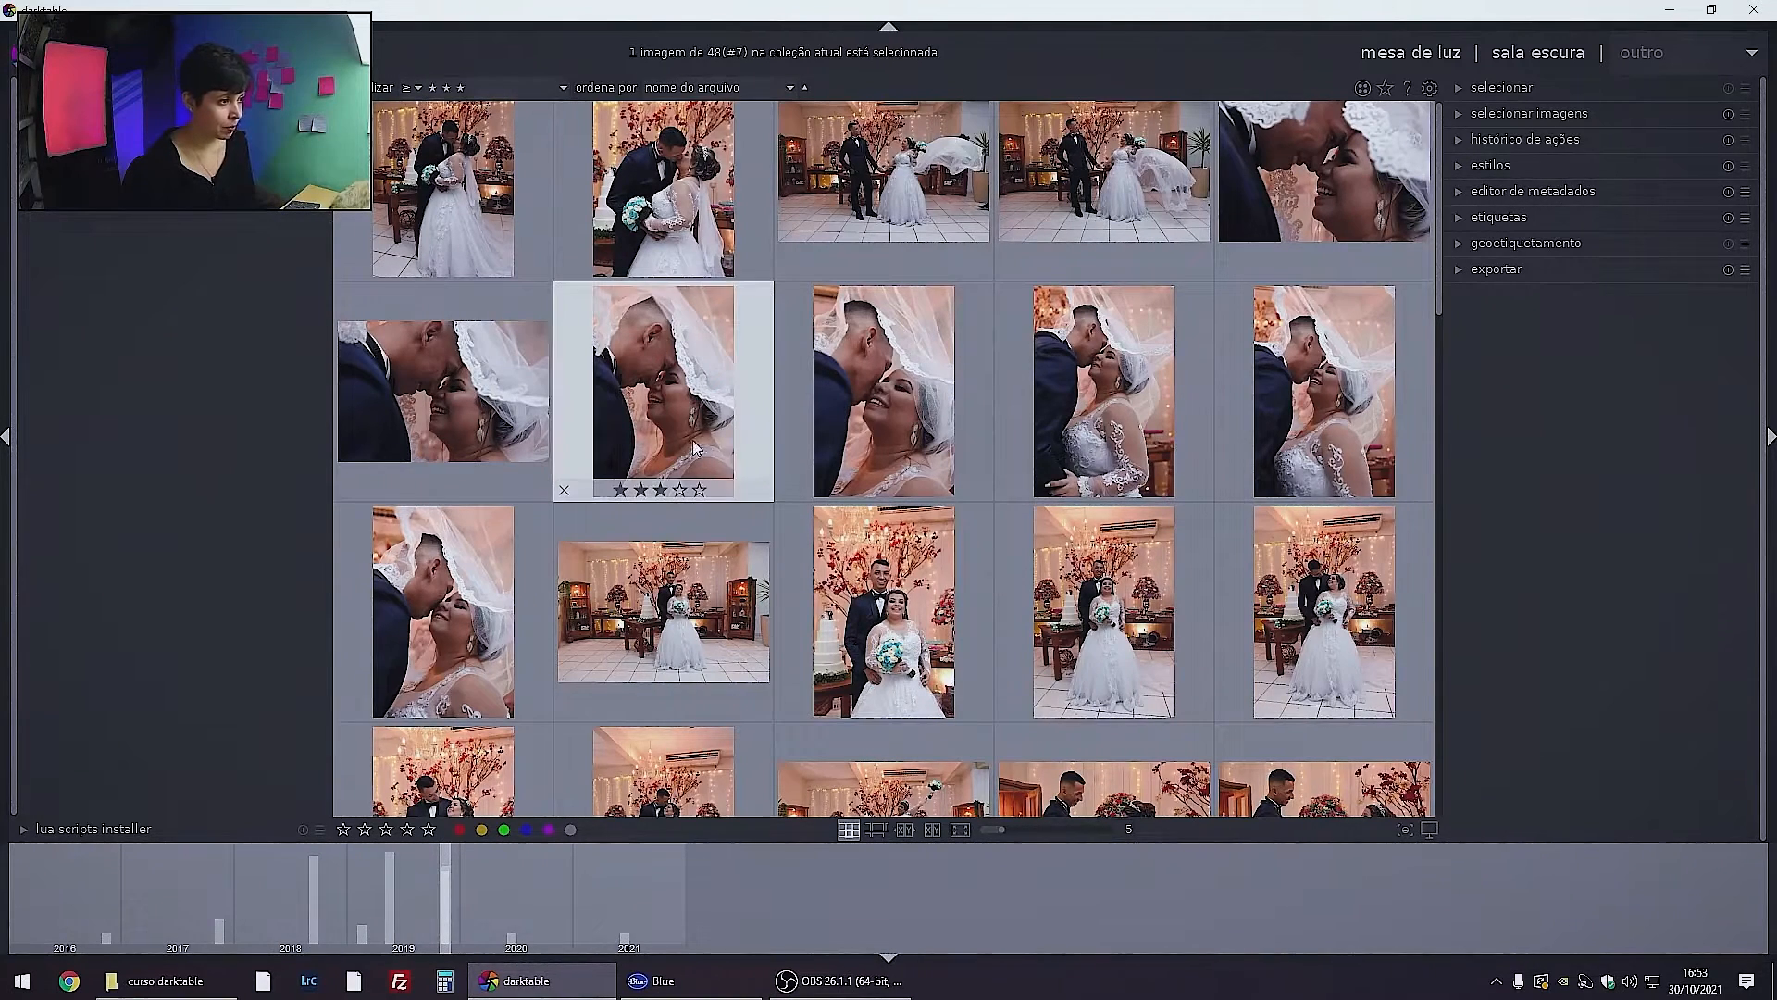
Try the greater-than comparison on the three-star filter and restore greater-than-or-equal
scroll(613, 290, "up", 1)
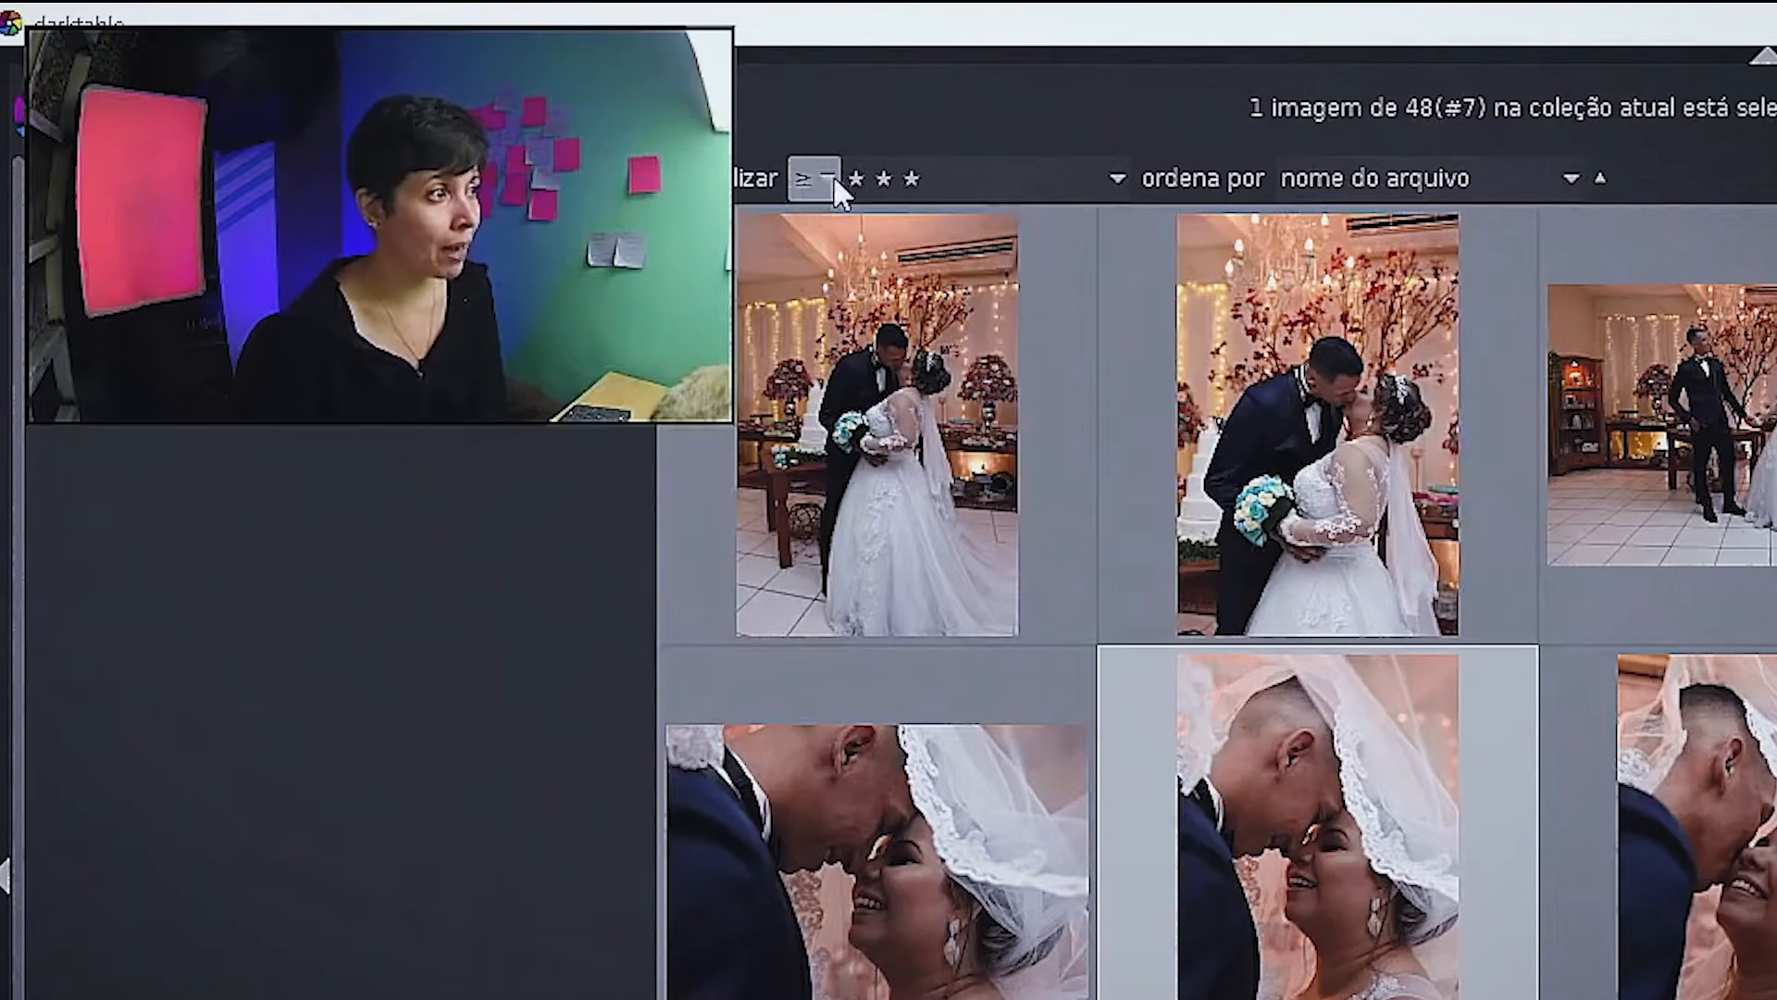
scroll(826, 166, "down", 1)
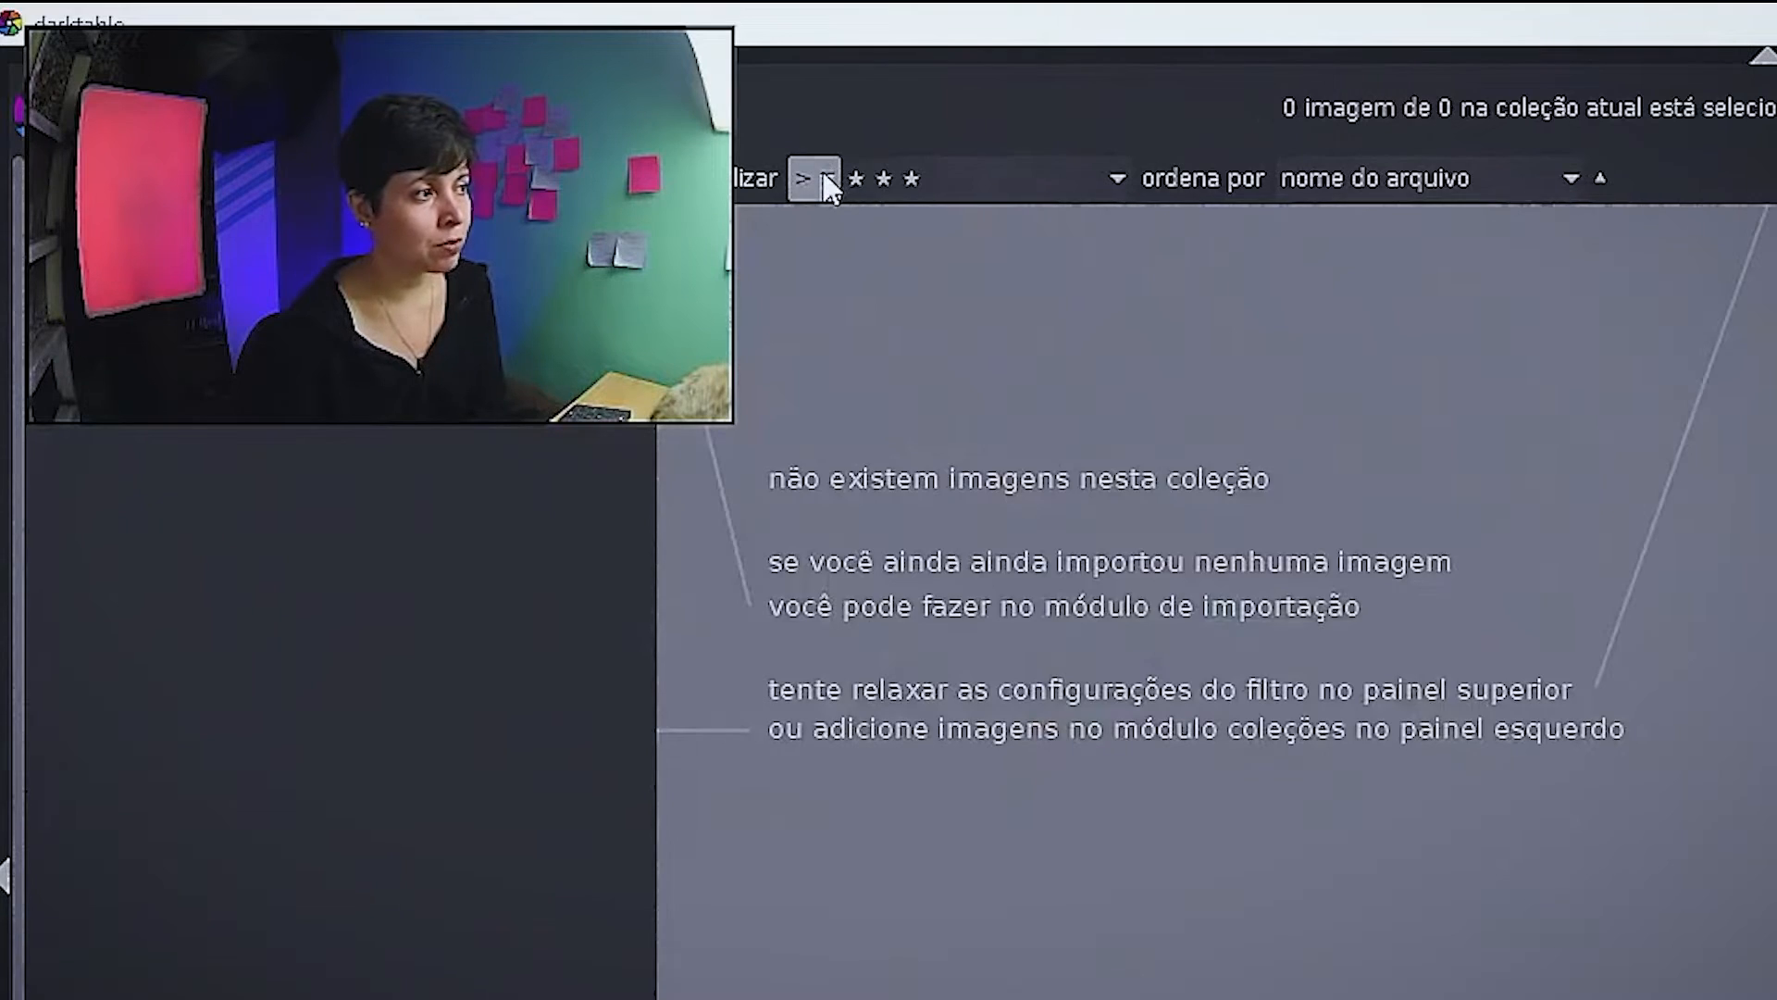
scroll(824, 177, "up", 1)
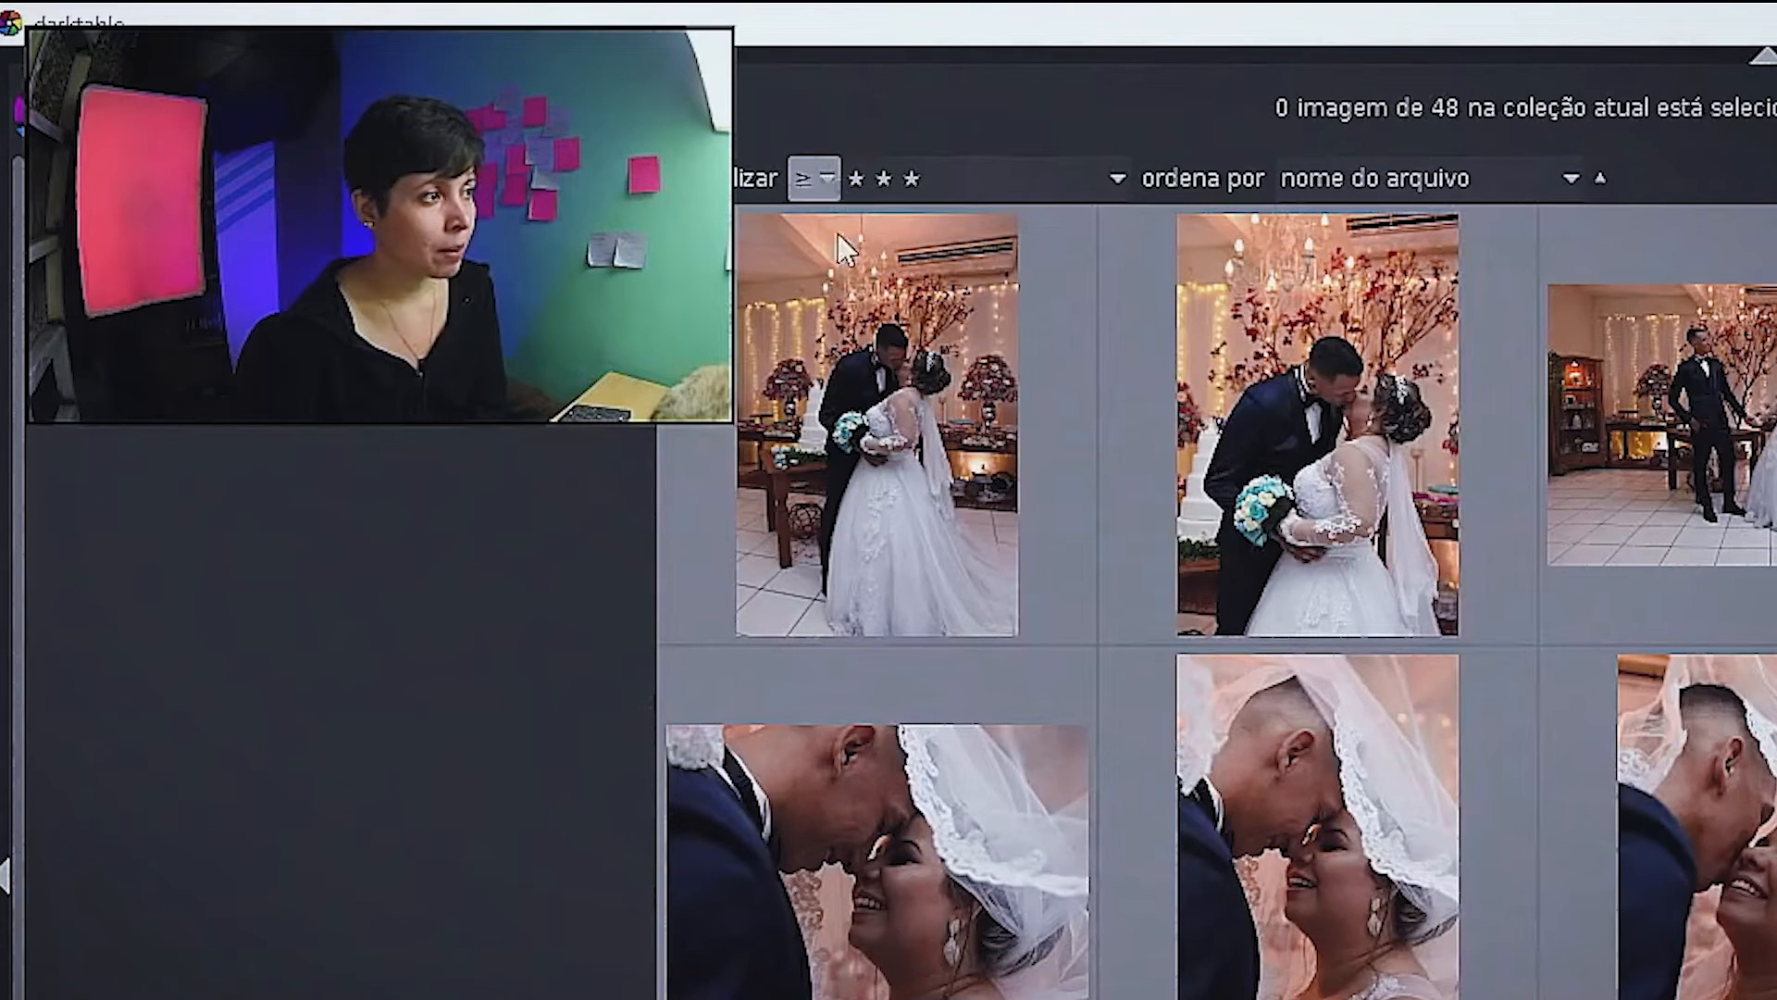
Rate the upright kissing-couple photo with the bouquet five stars and filter for photos with exactly three stars
left_click(830, 178)
left_click(827, 181)
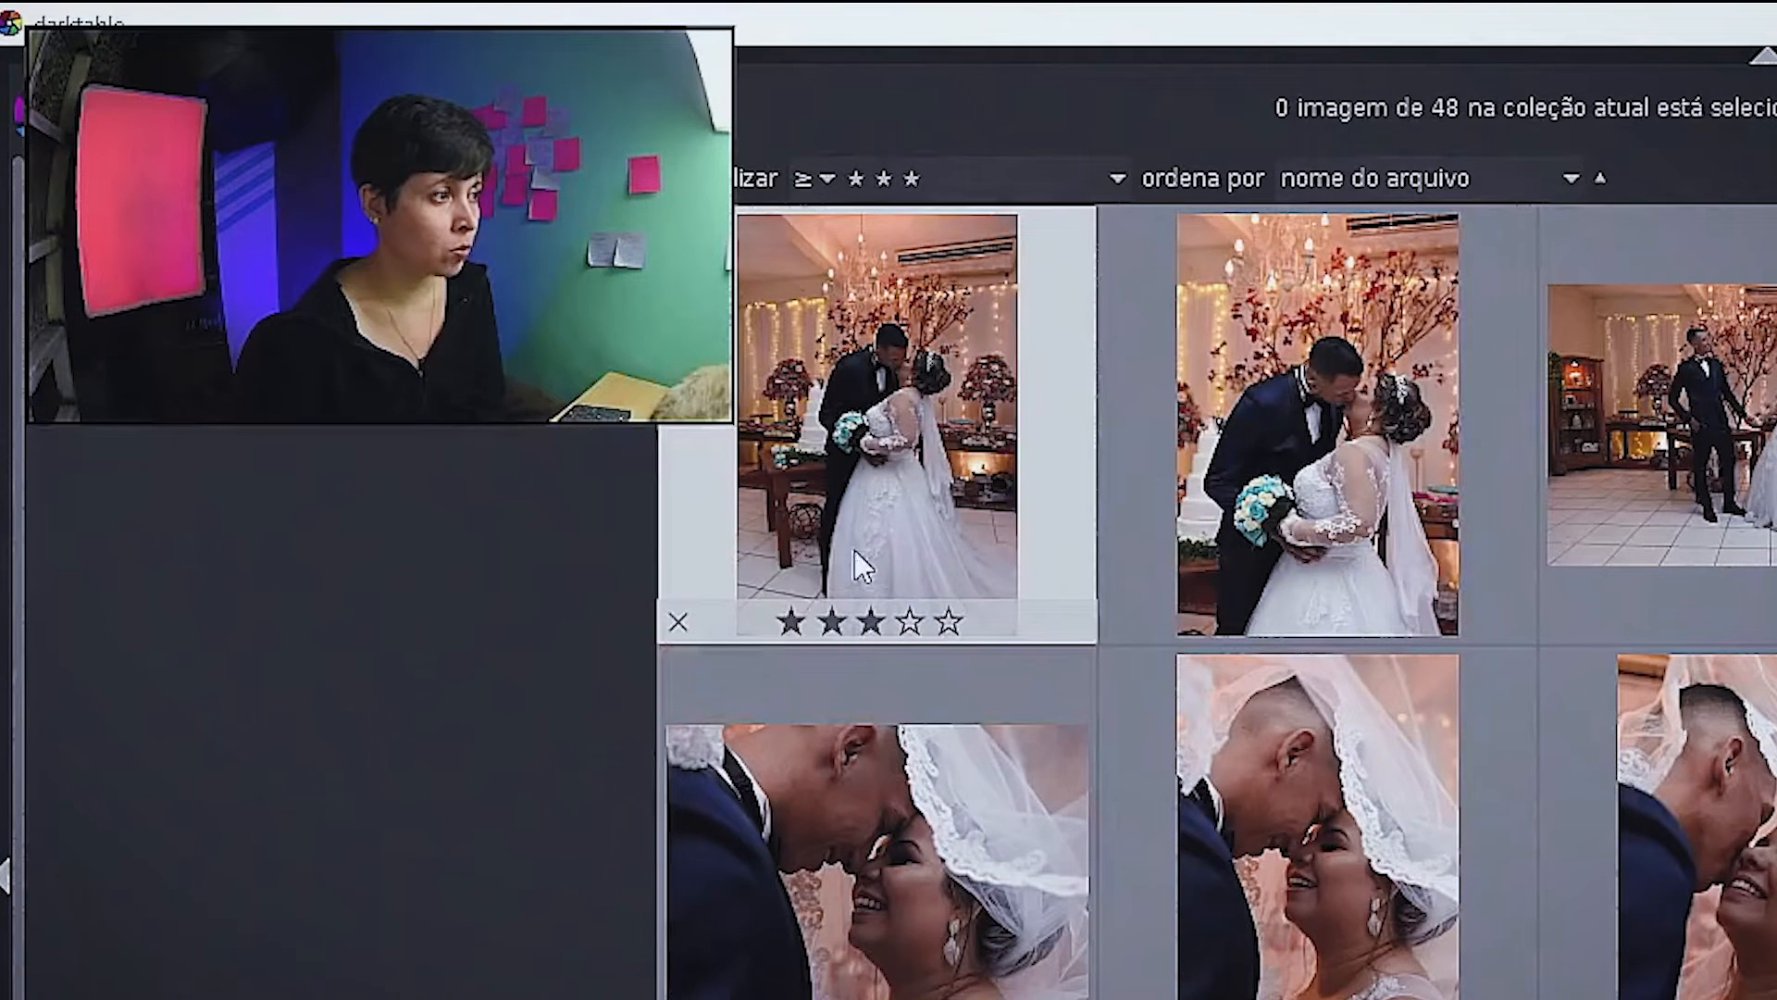
left_click(1257, 474)
key("5")
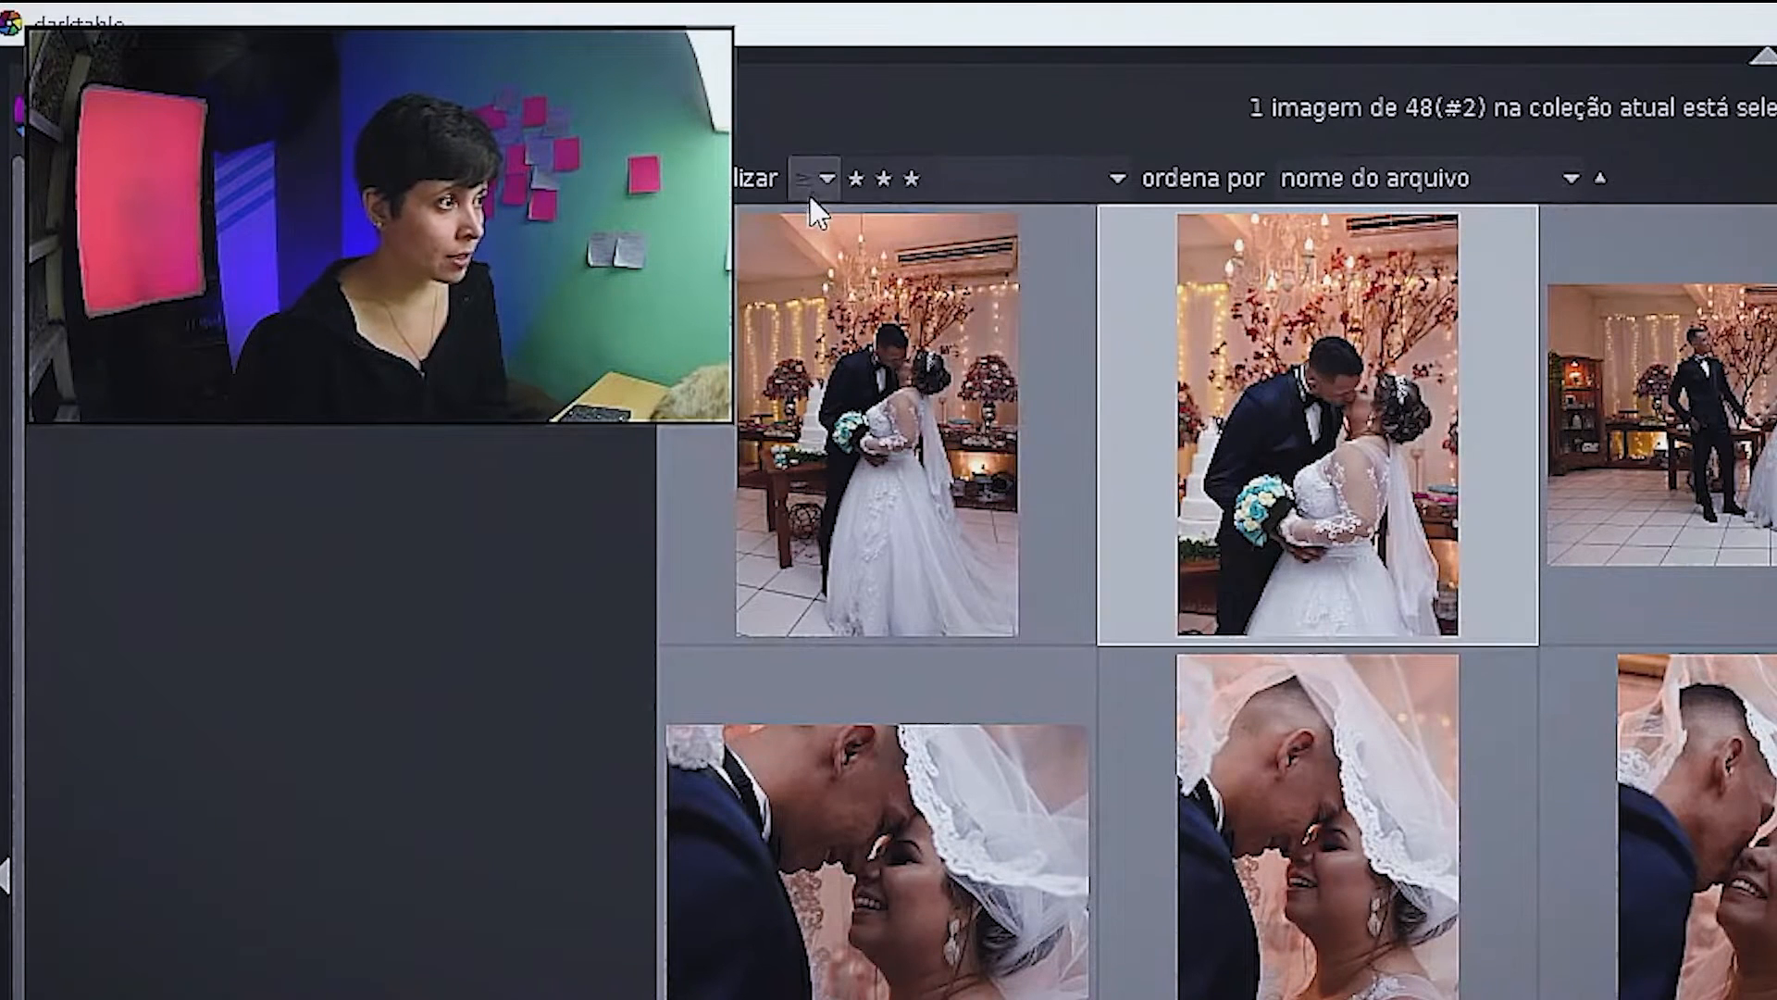
left_click(807, 178)
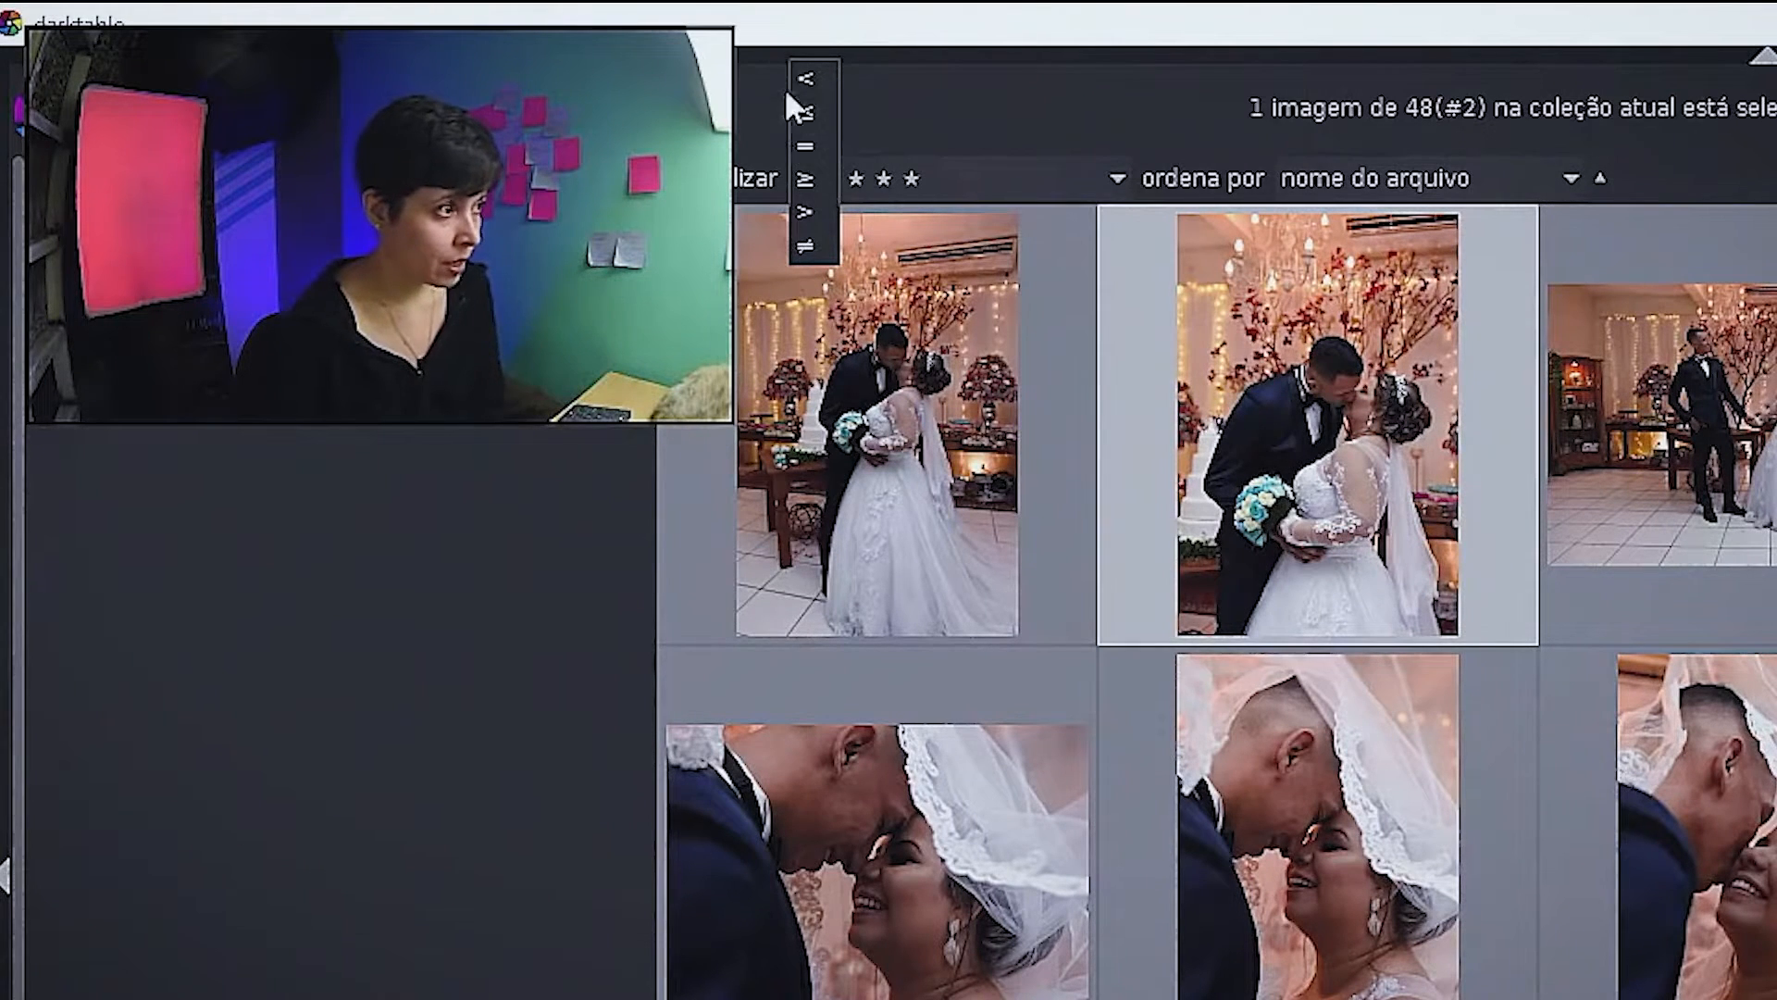
left_click(813, 146)
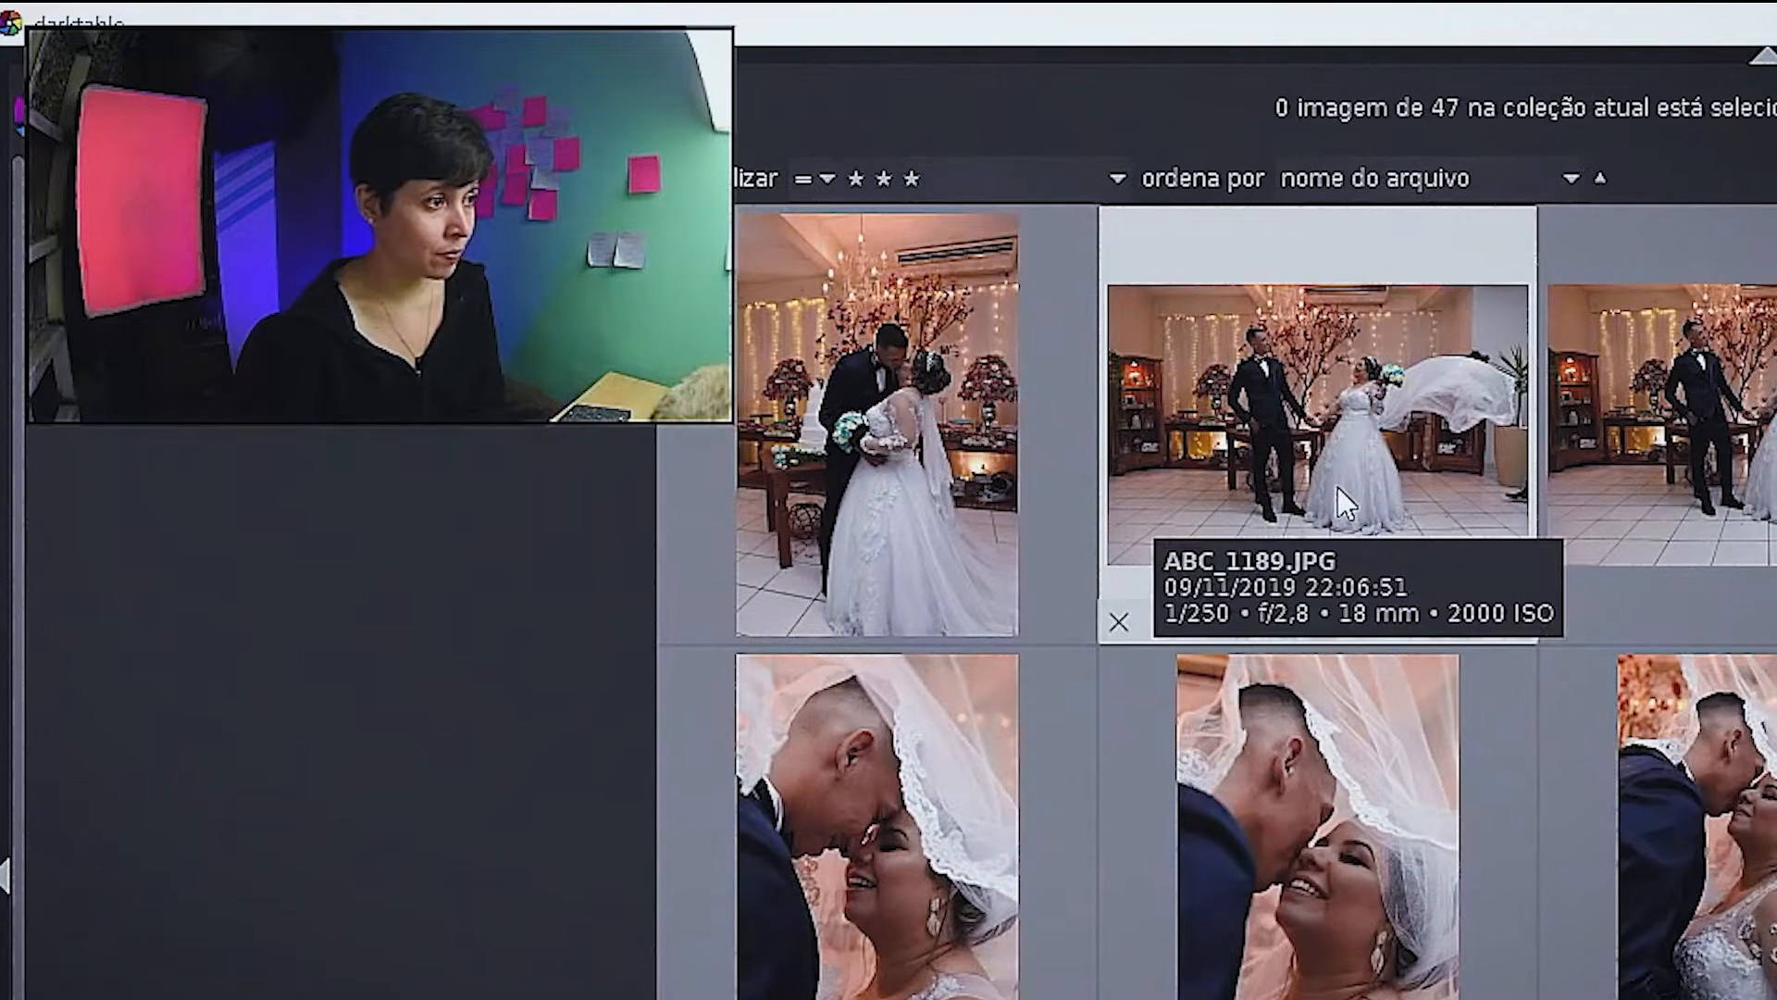
Restore the greater-than-or-equal comparison on the star filter and rate the kissing-couple photo three stars
left_click(819, 176)
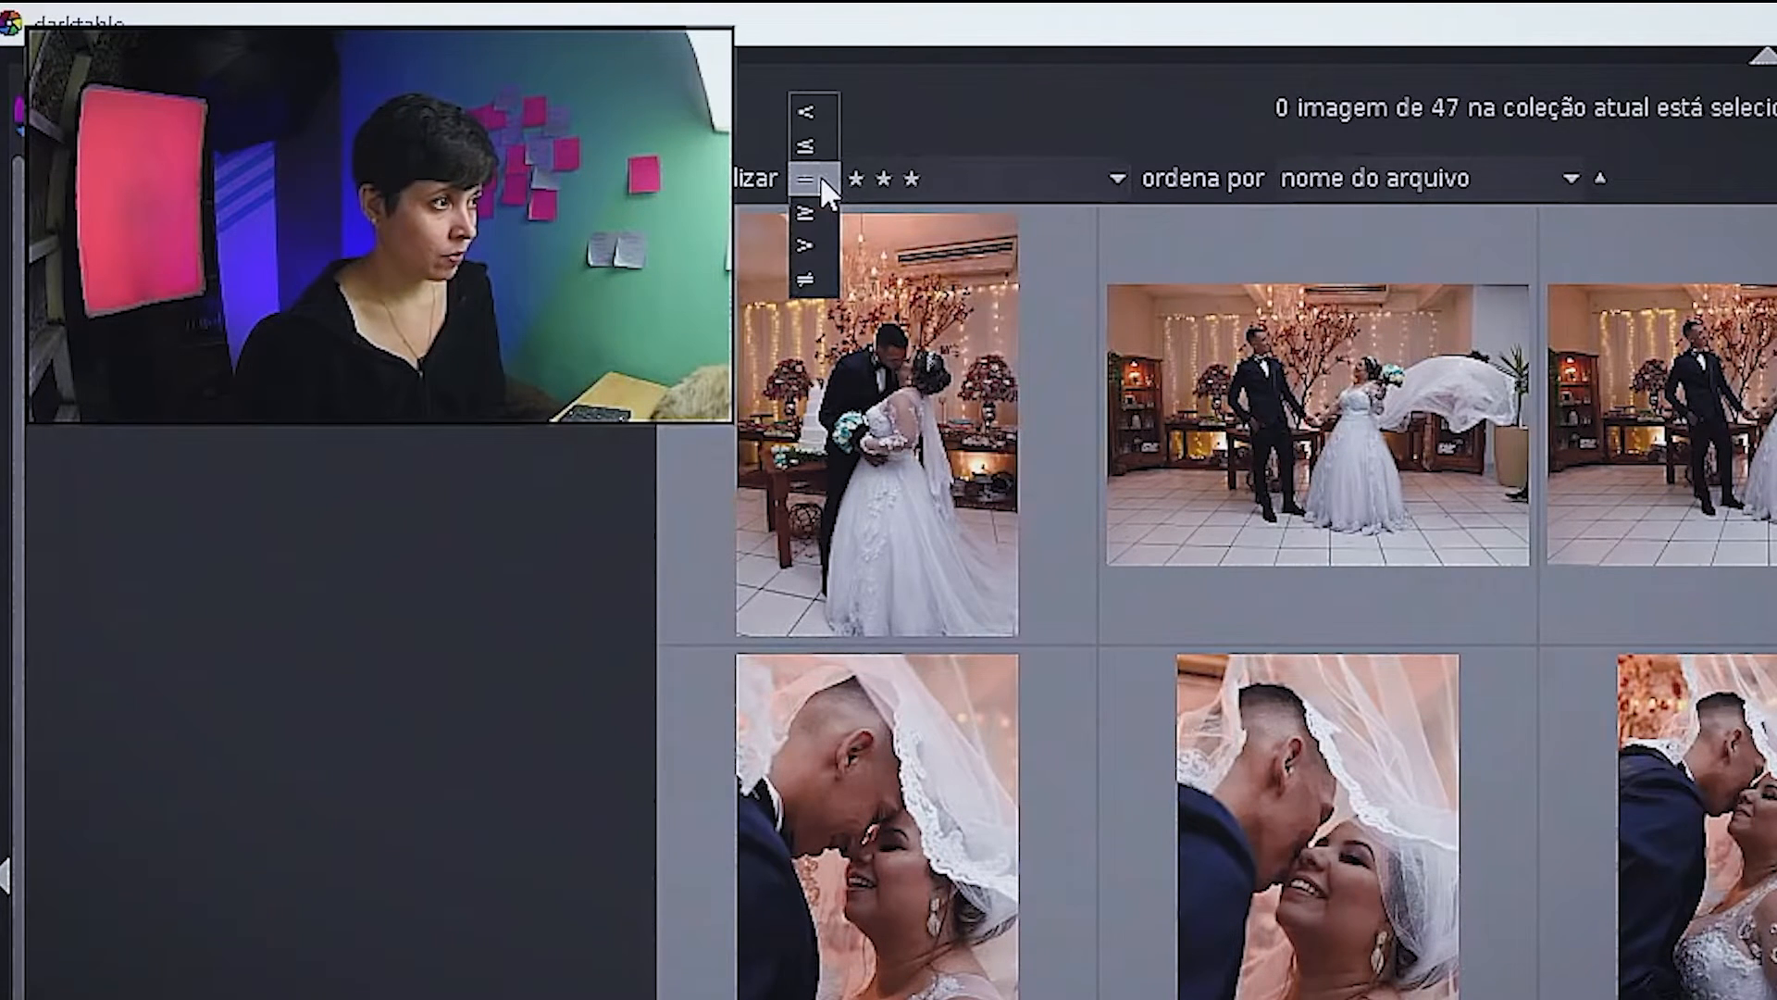
left_click(816, 211)
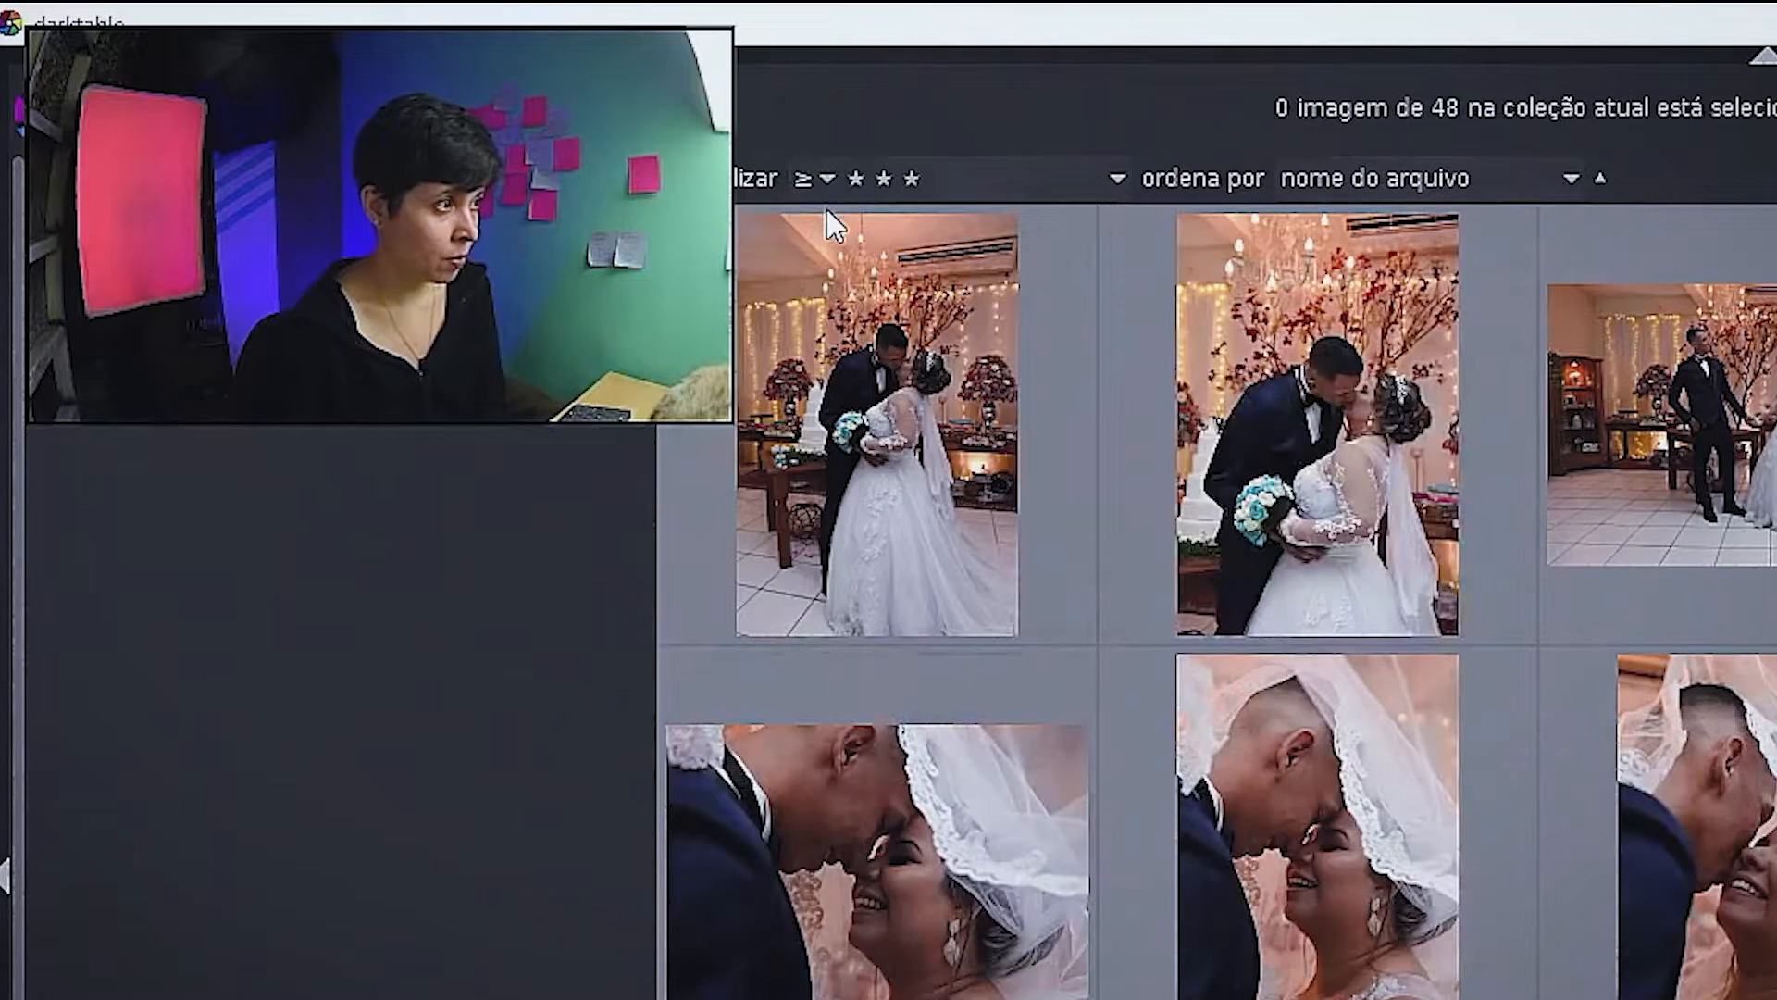
left_click(1336, 383)
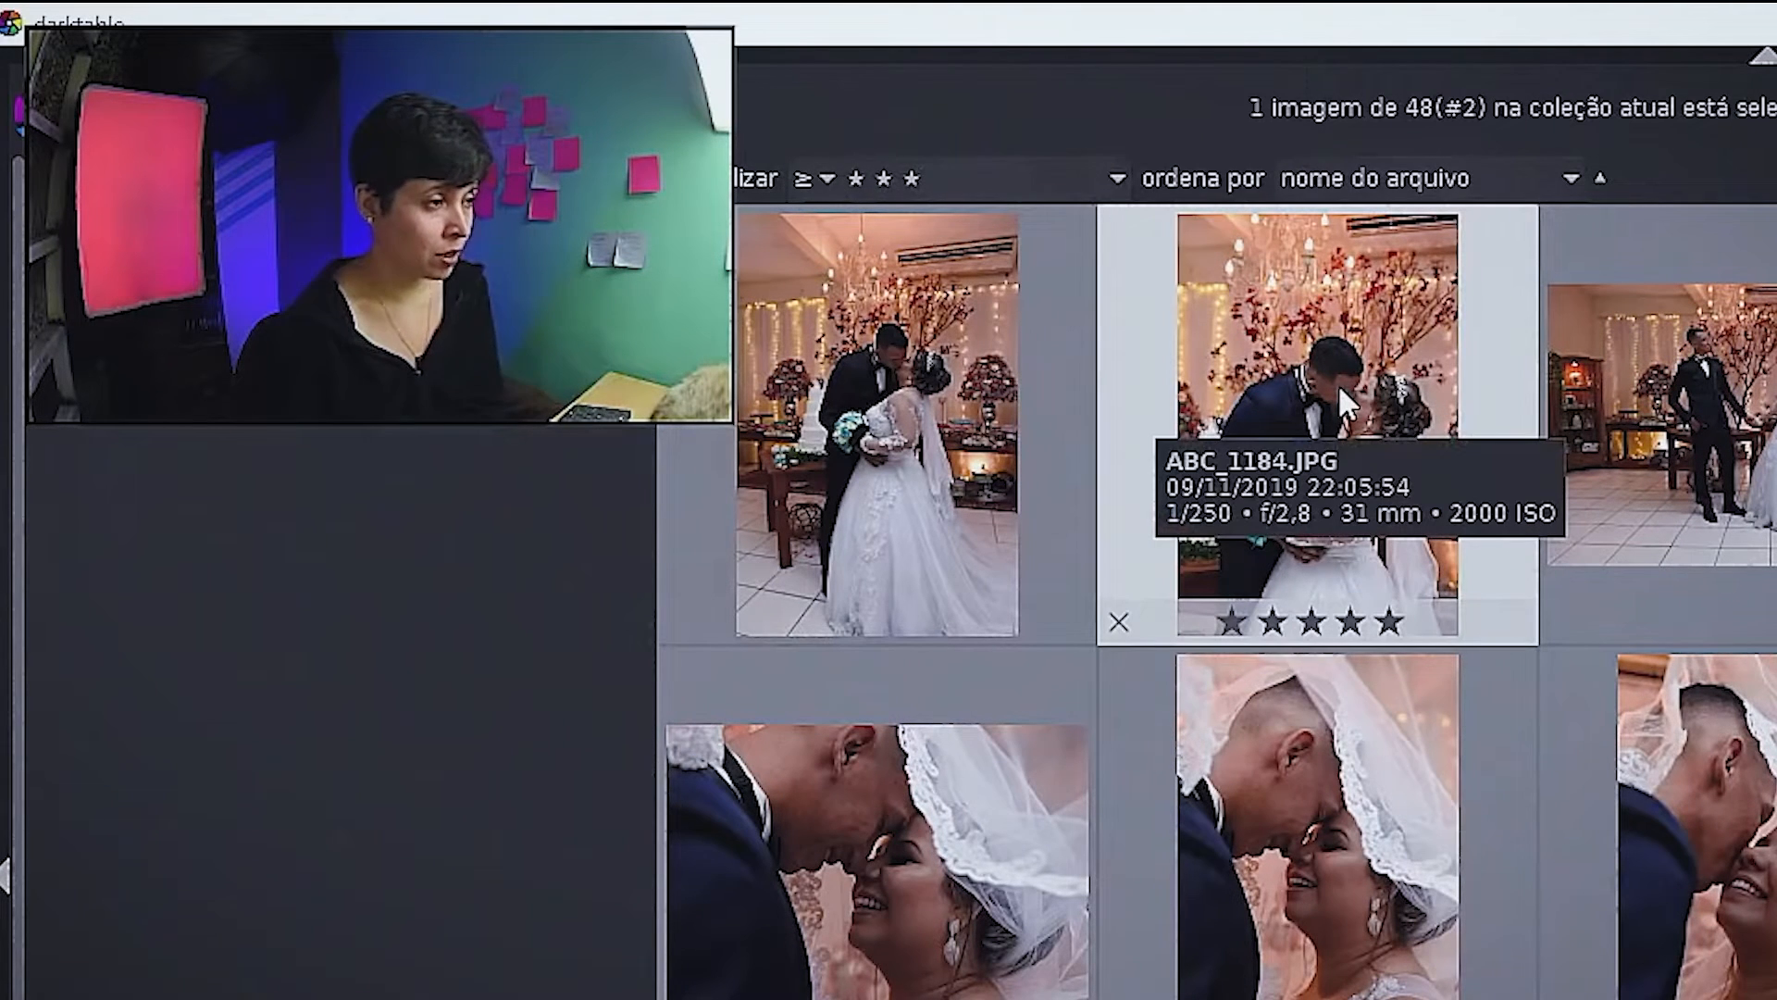
key("3")
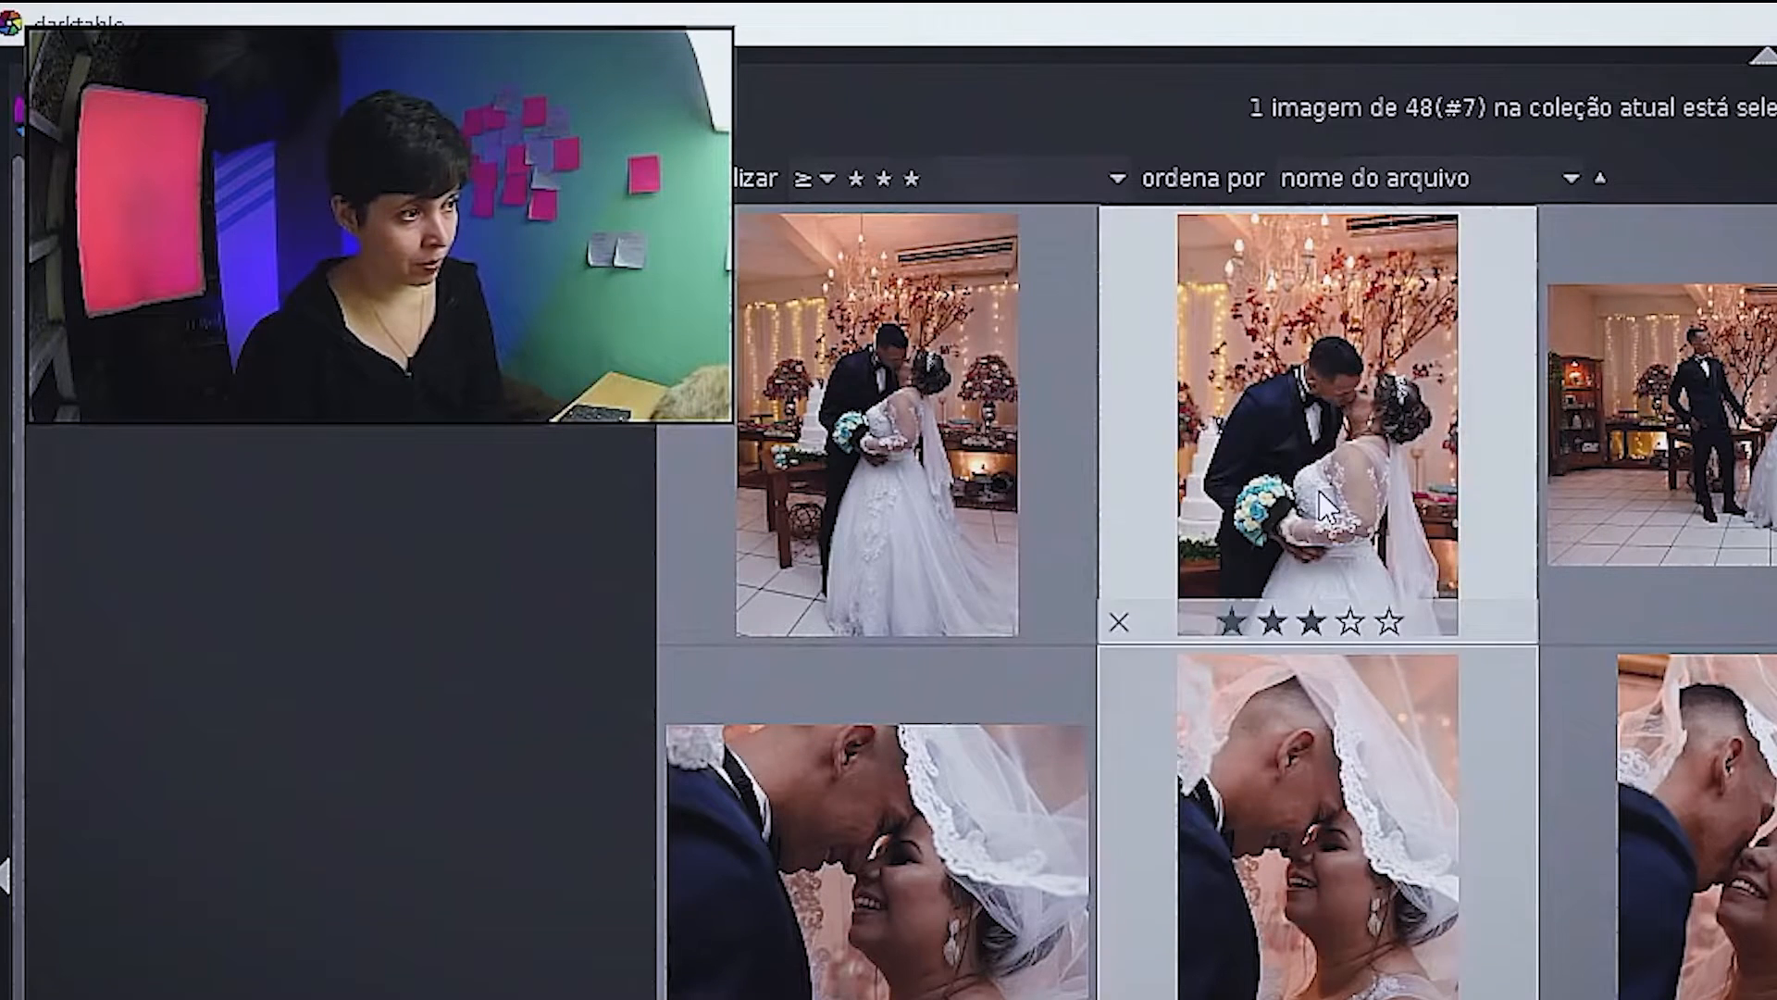
left_click(967, 439)
left_click(1206, 412)
left_click(1660, 426)
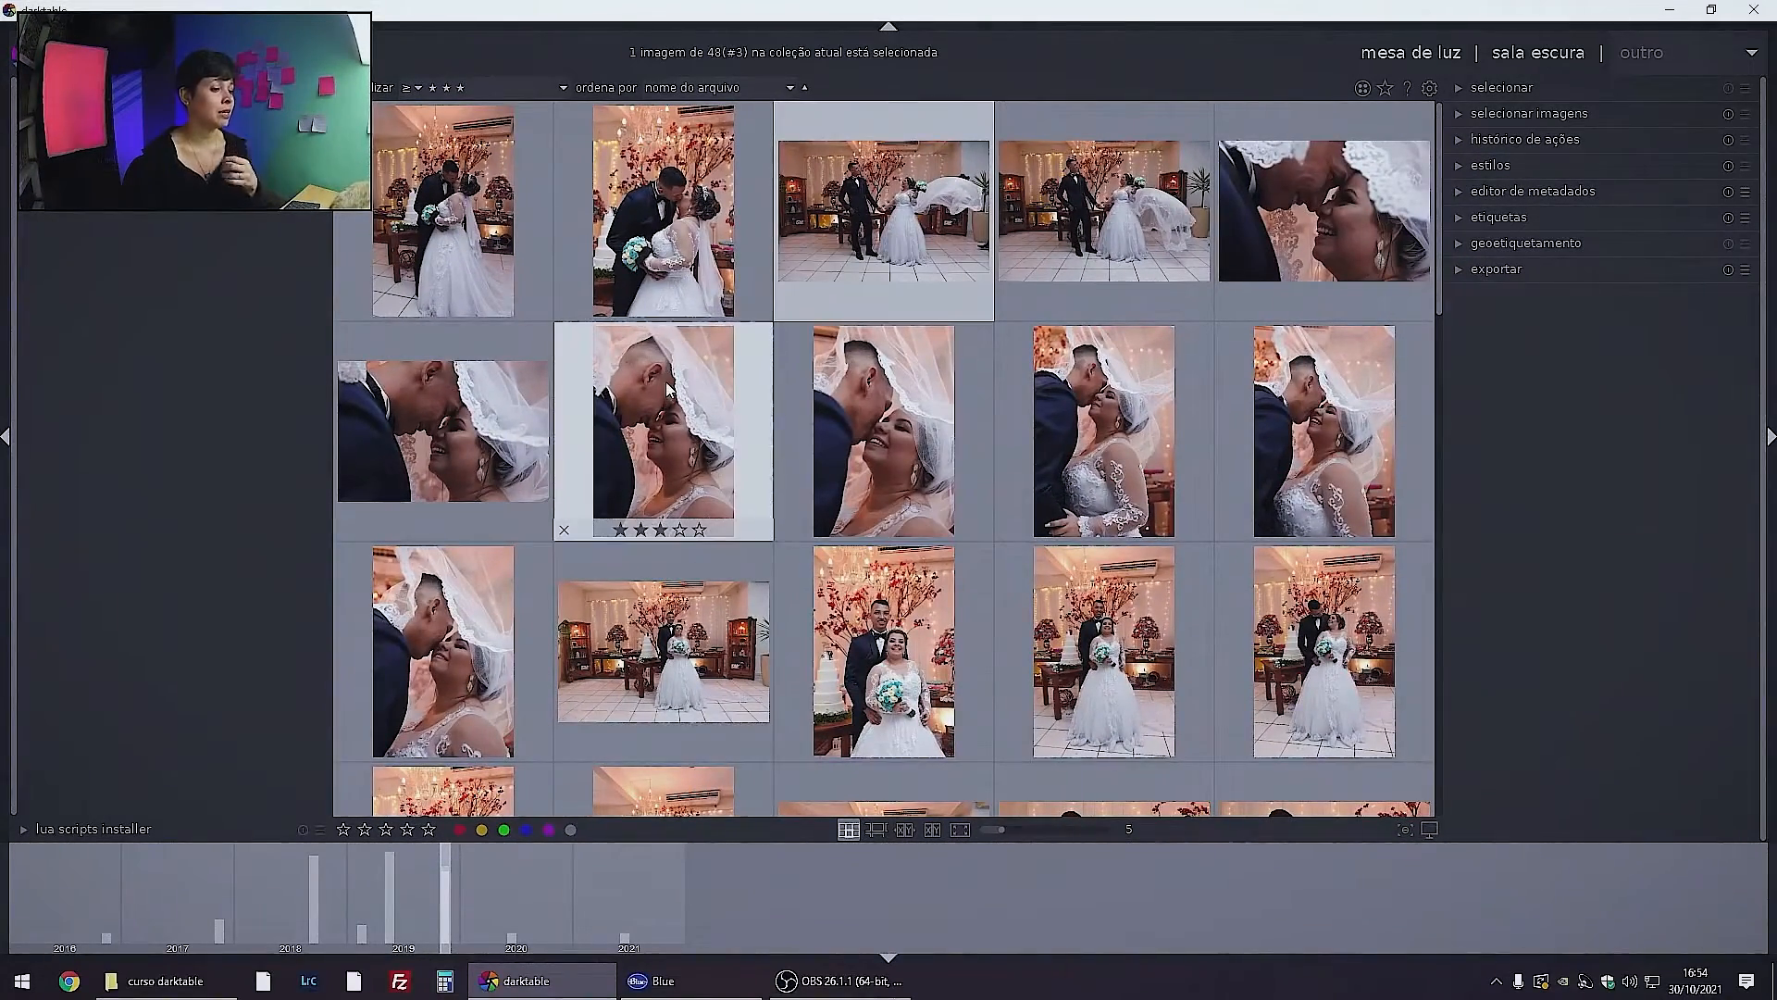
left_click(700, 211)
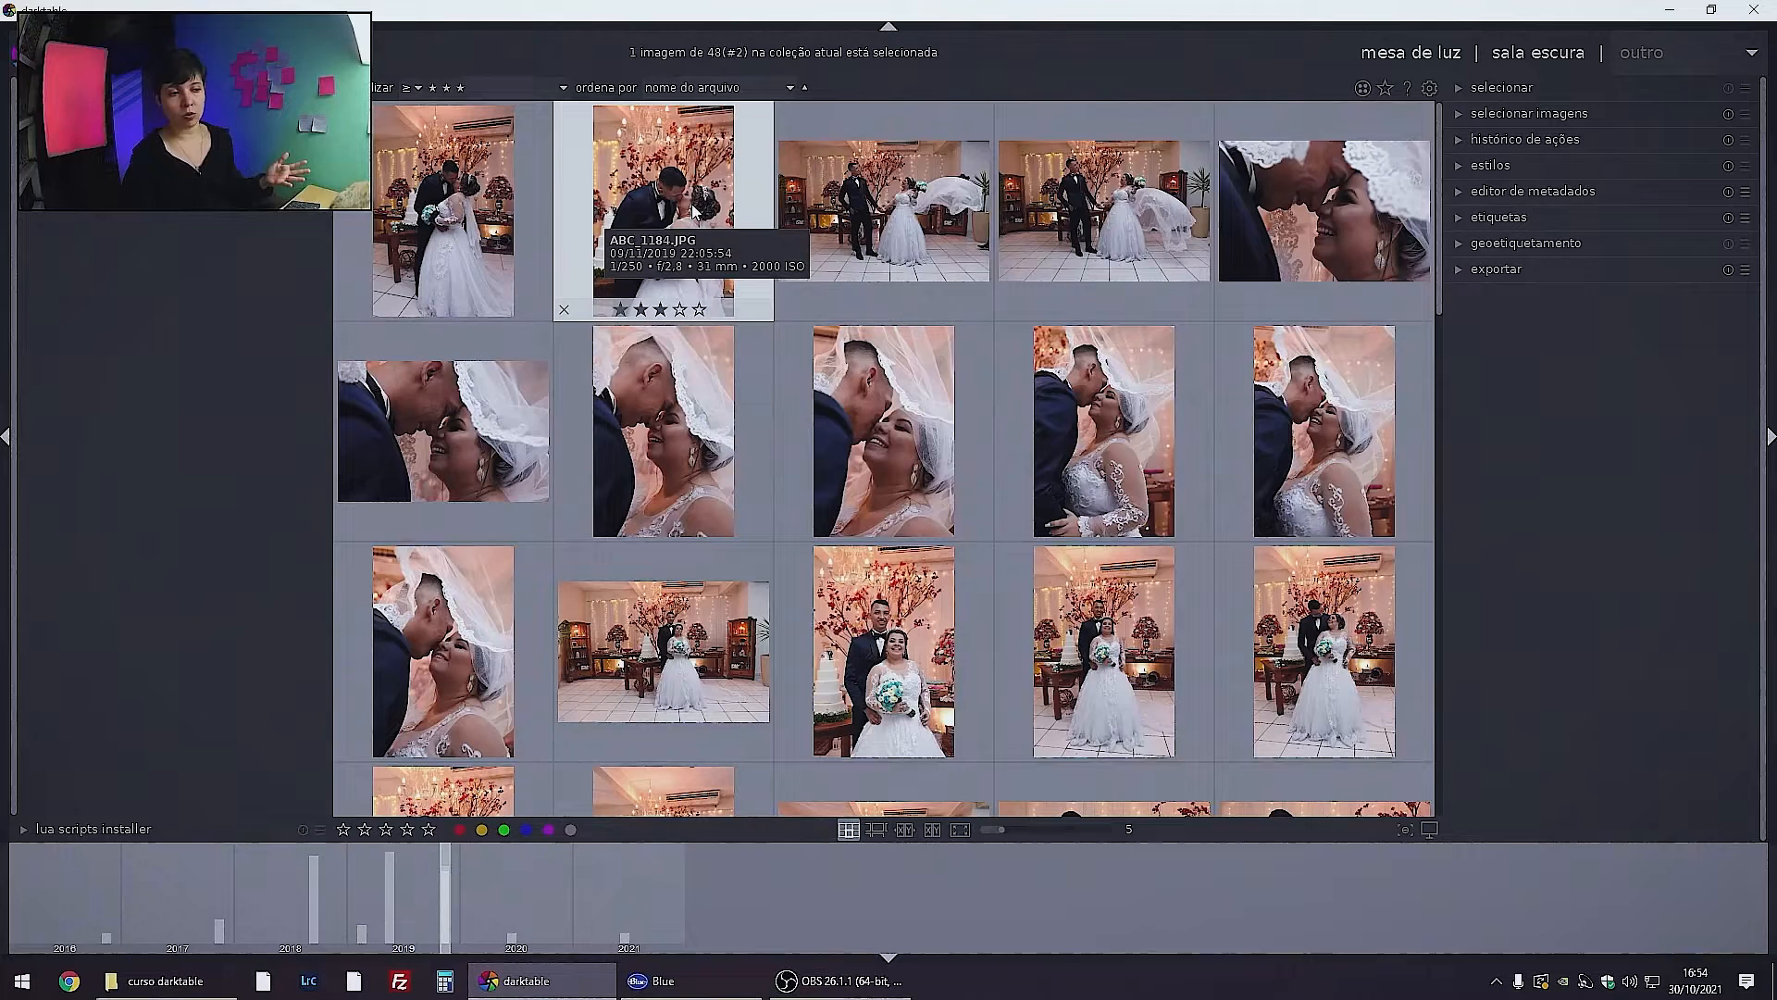
left_click(670, 437)
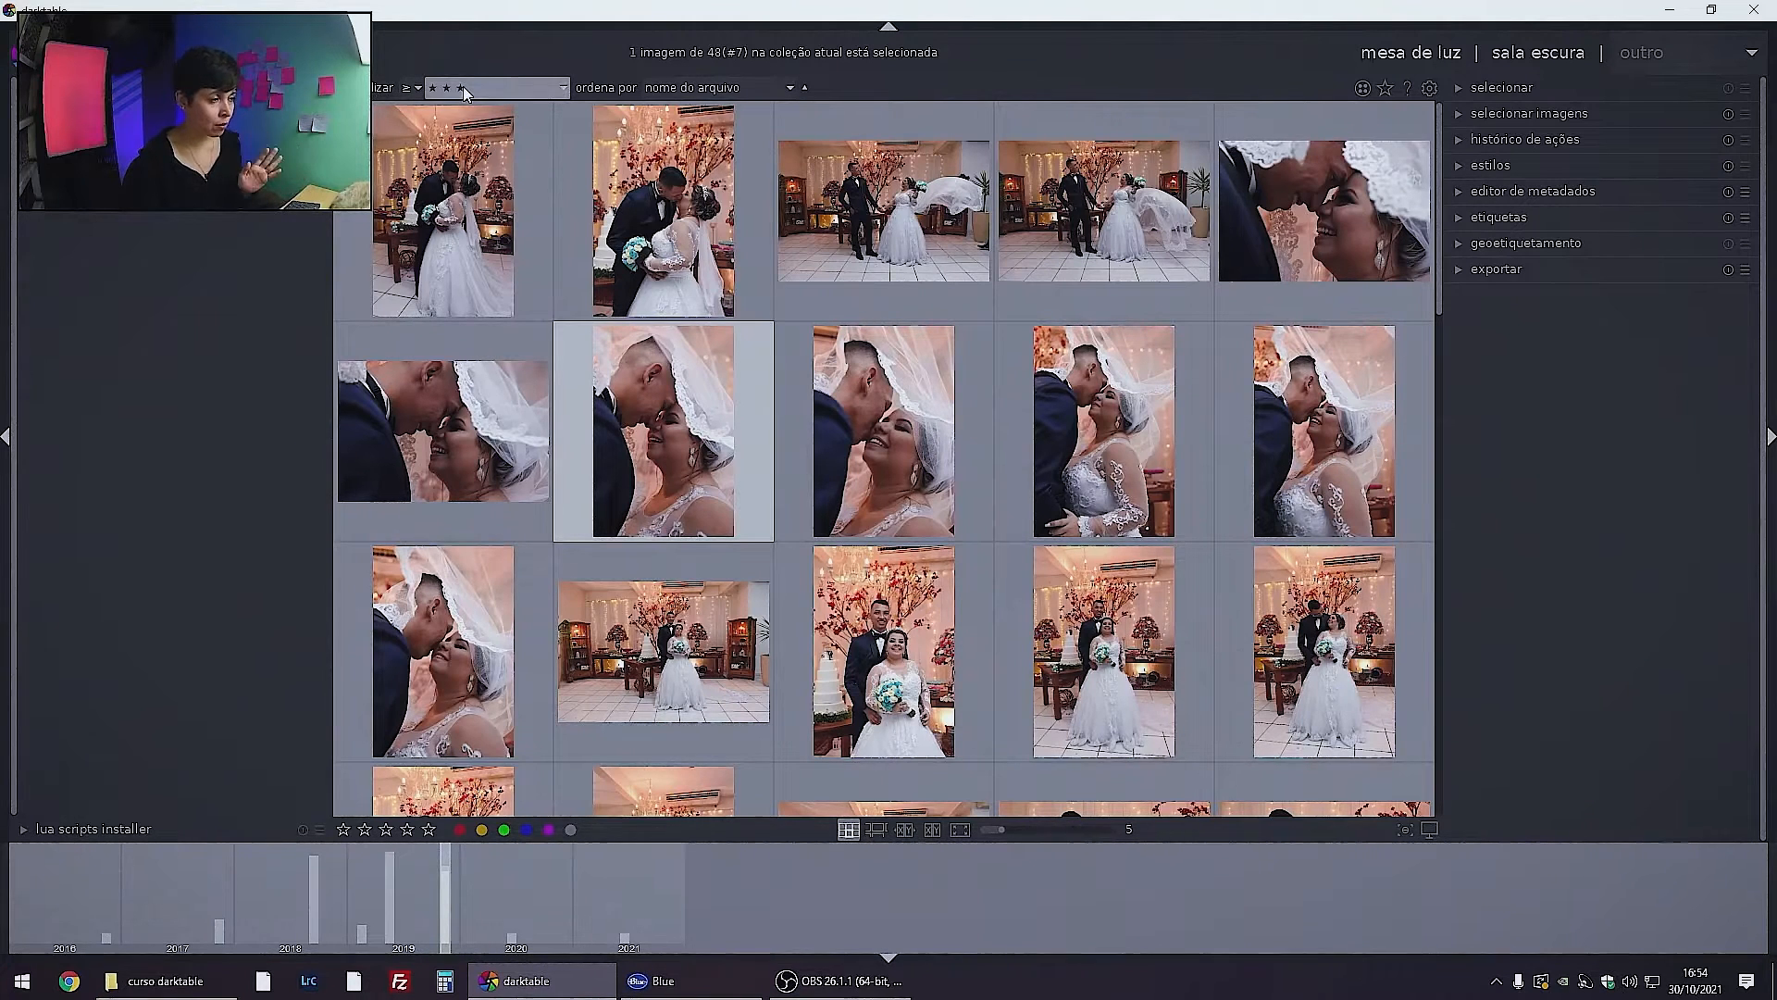
left_click(530, 418)
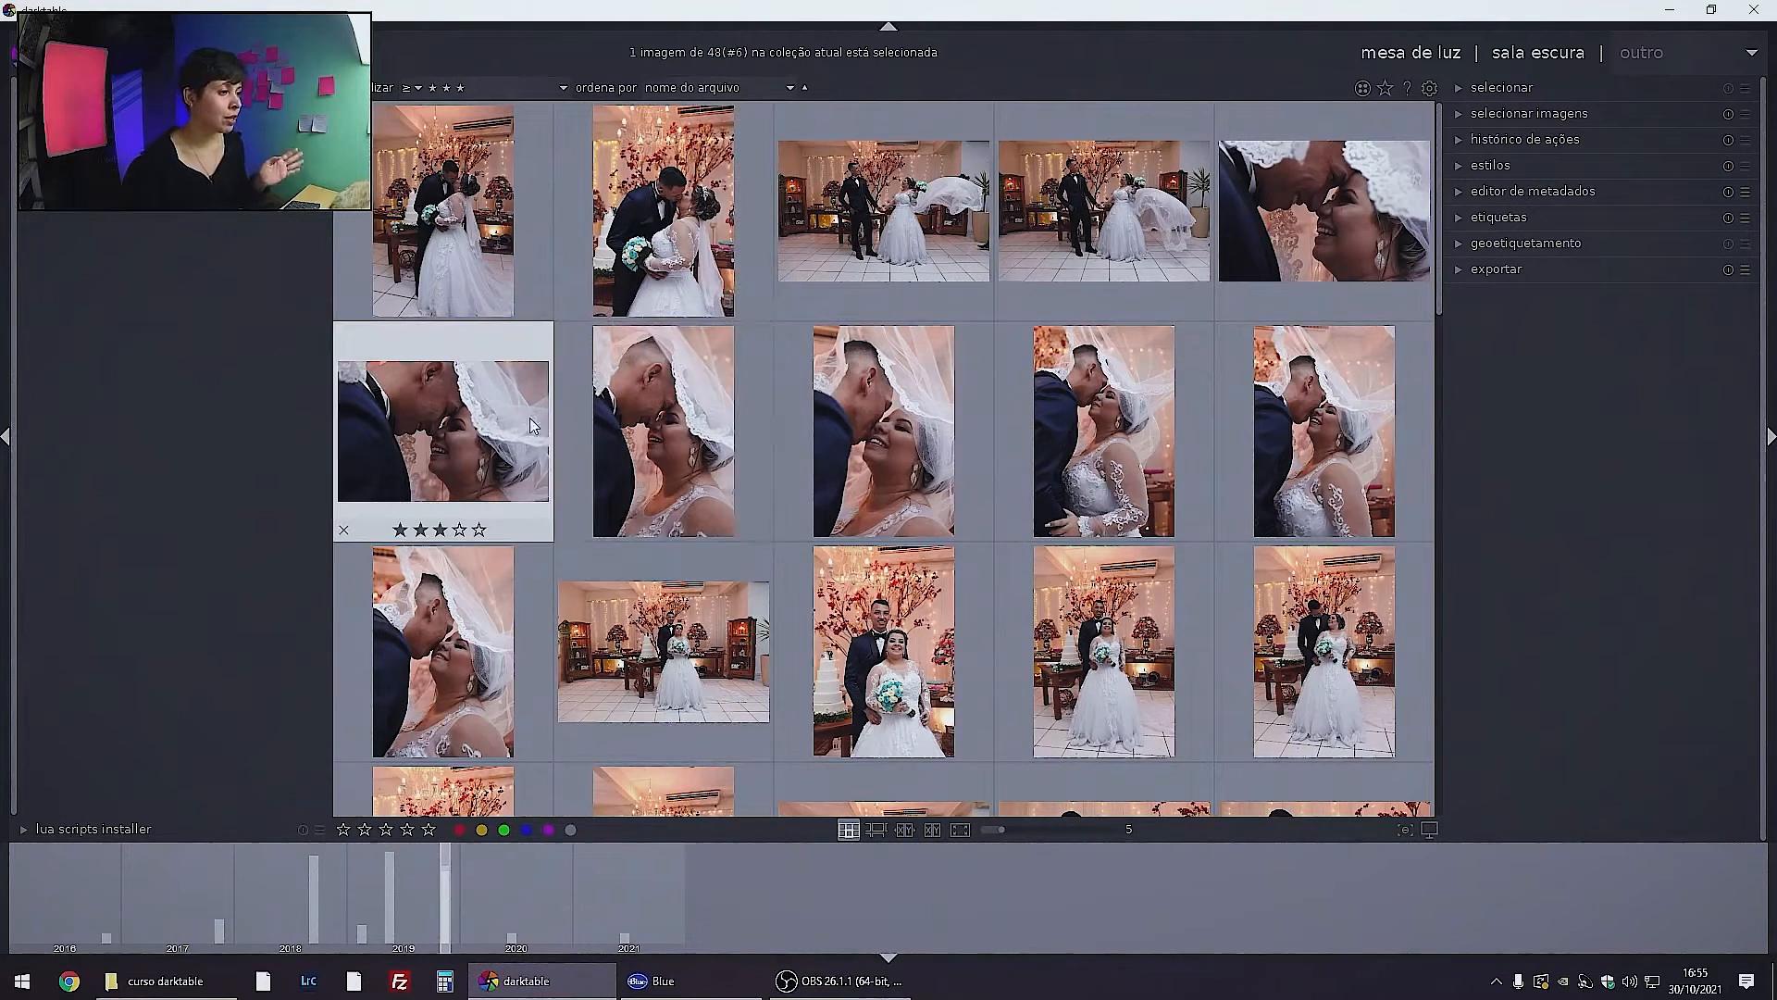
left_click(632, 404)
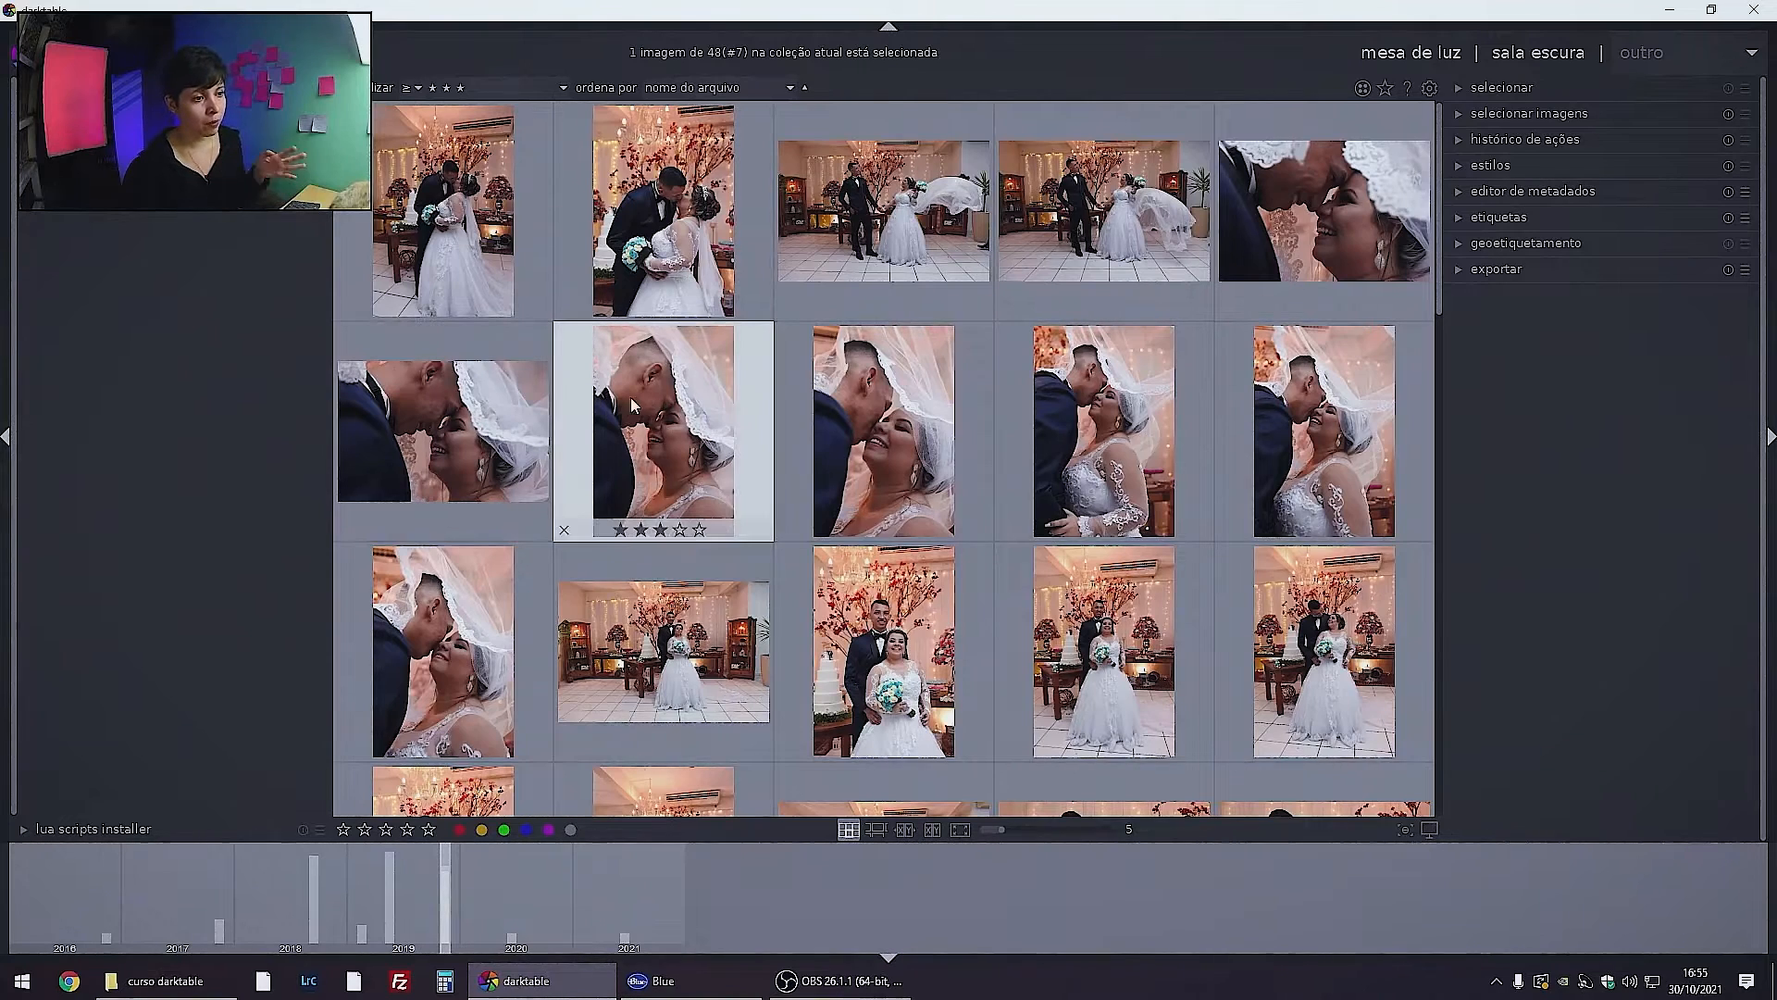
left_click(410, 91)
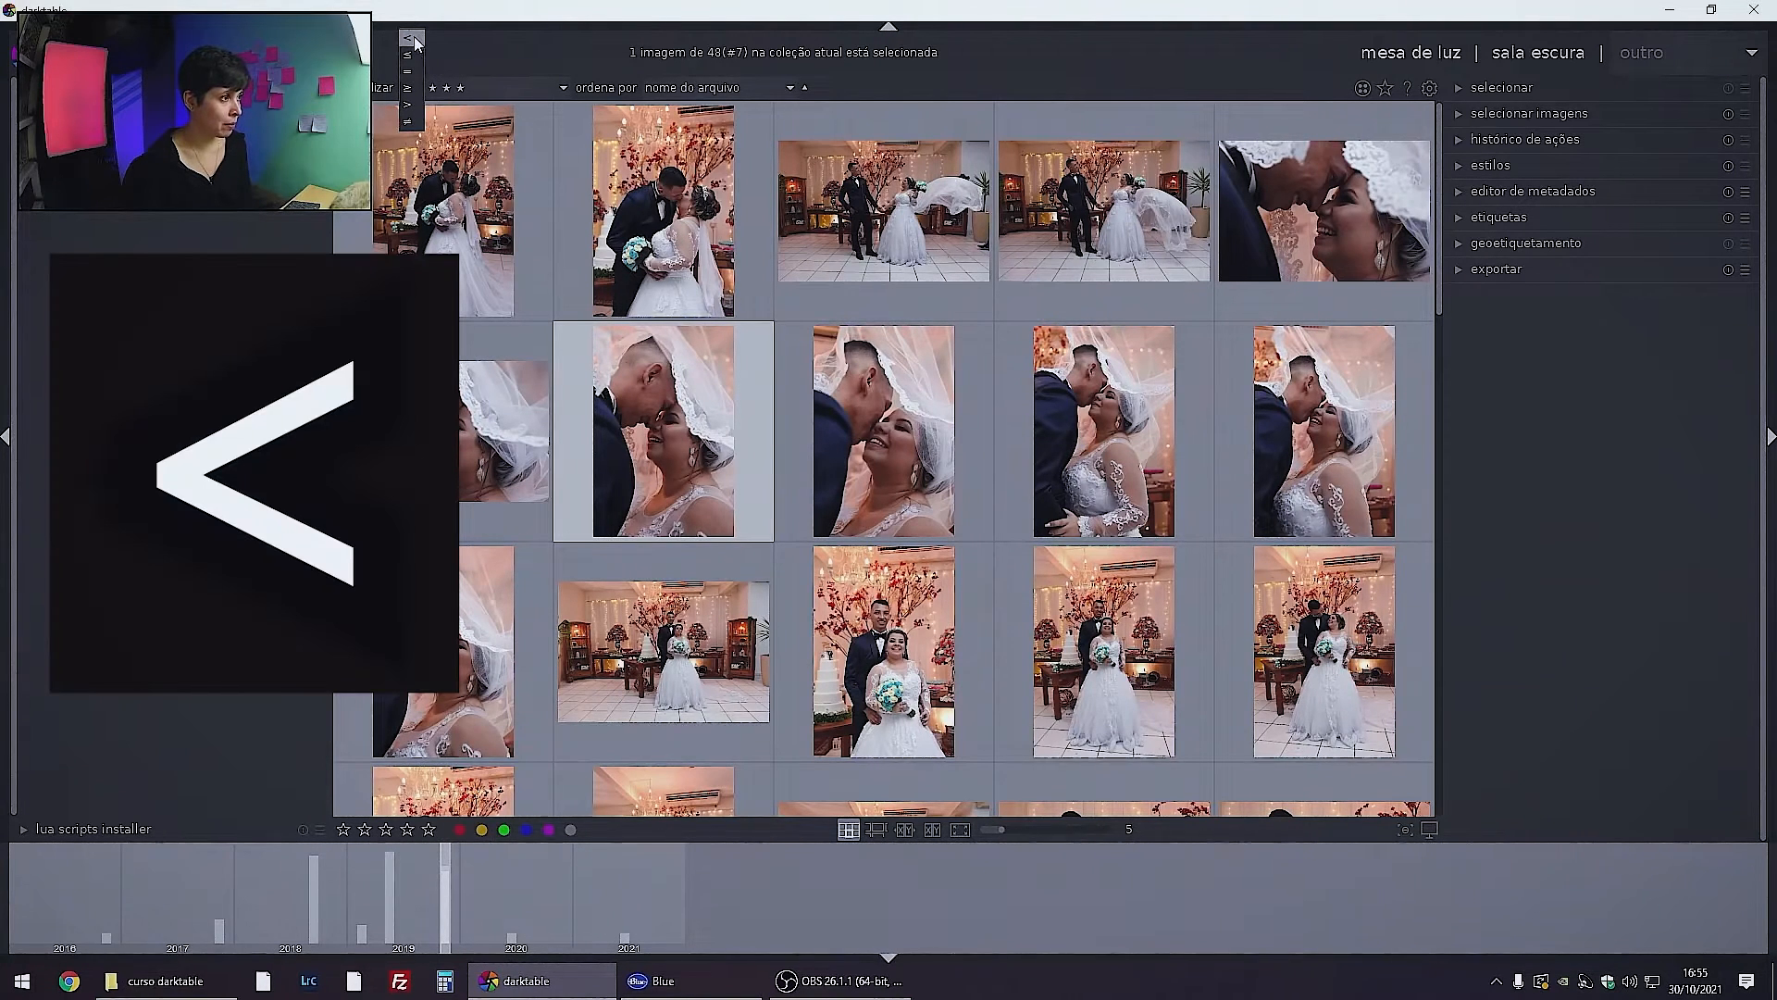
left_click(520, 234)
left_click(454, 236)
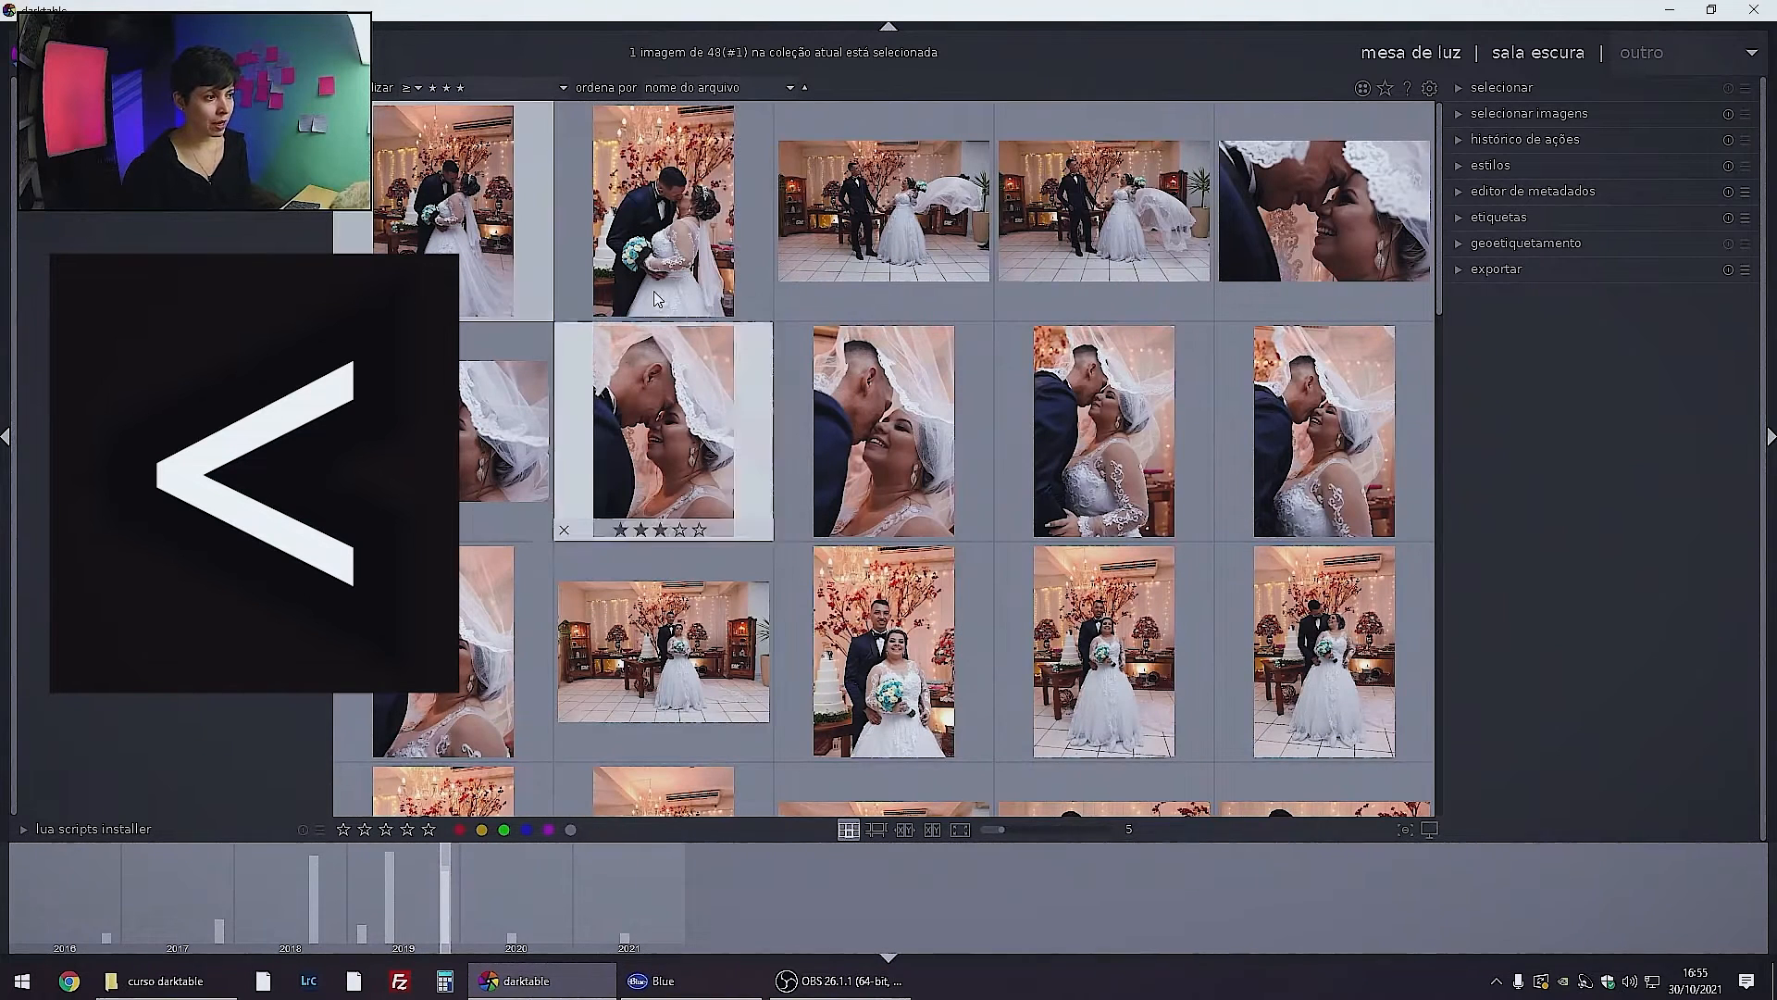
Try the less-than comparison on the three-star filter and switch back to greater-than-or-equal
left_click(409, 87)
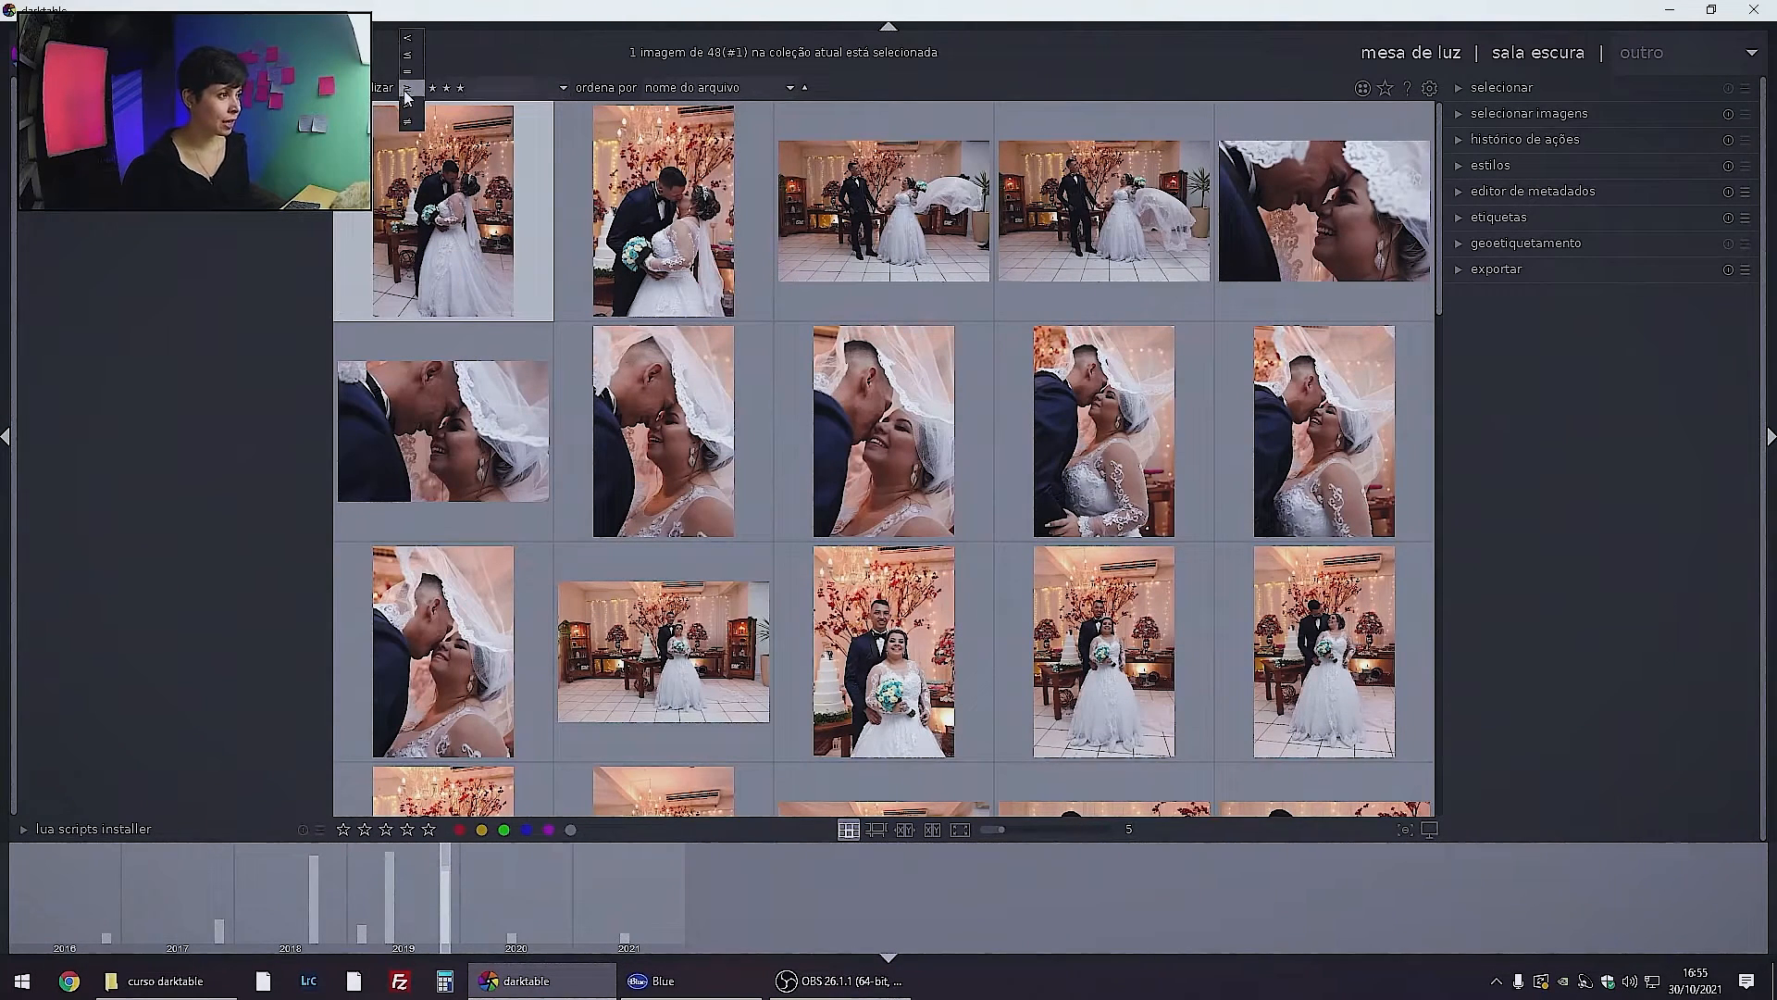
left_click(411, 38)
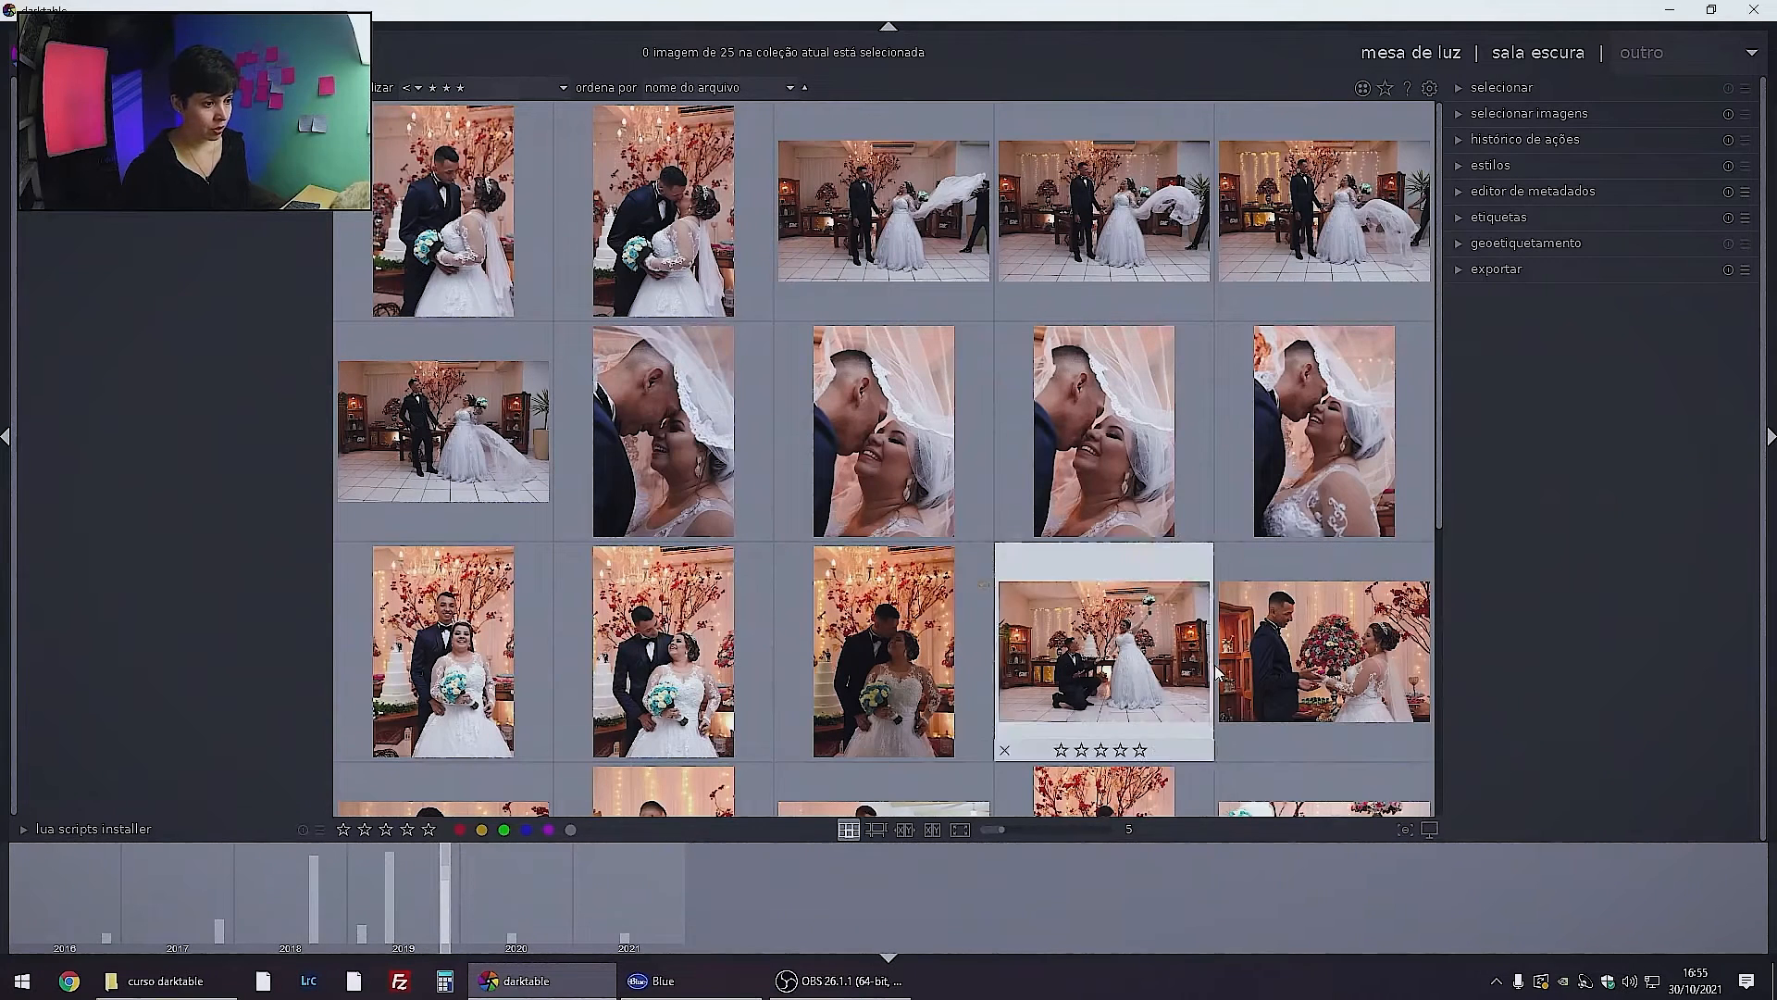
left_click(413, 88)
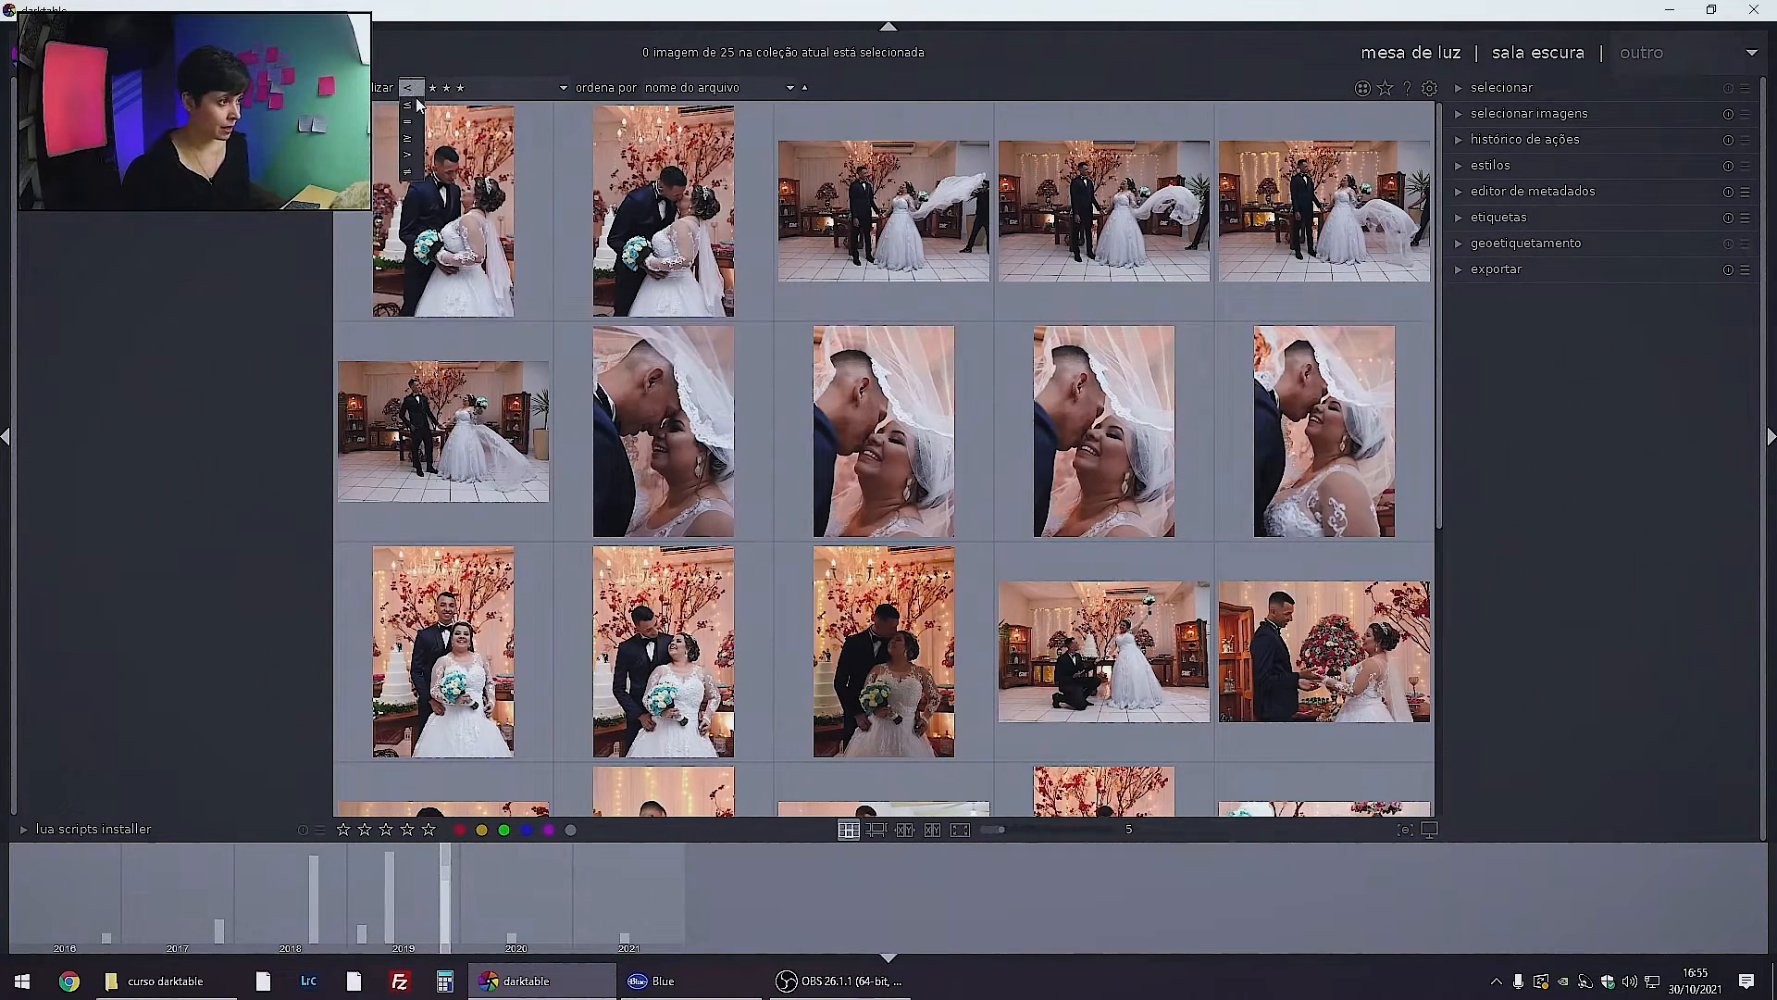
left_click(412, 139)
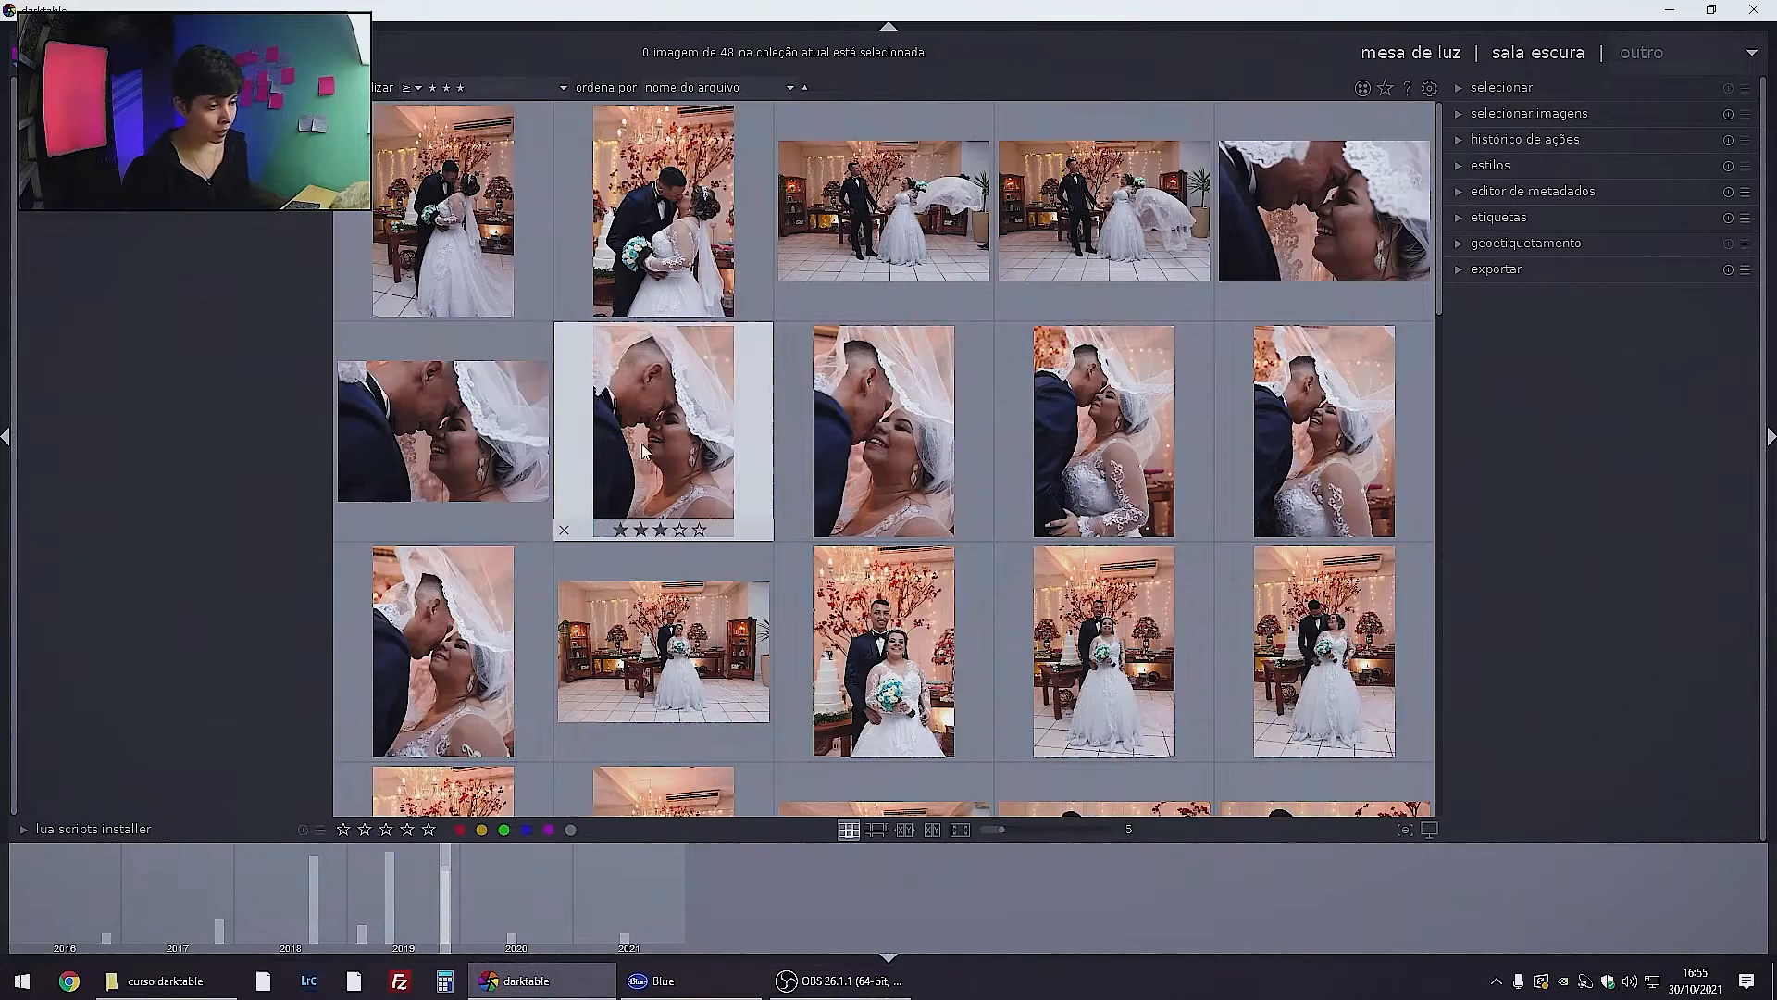
Try nine, one and two thumbnails per row, and return to five per row
scroll(1437, 290, "down", 1)
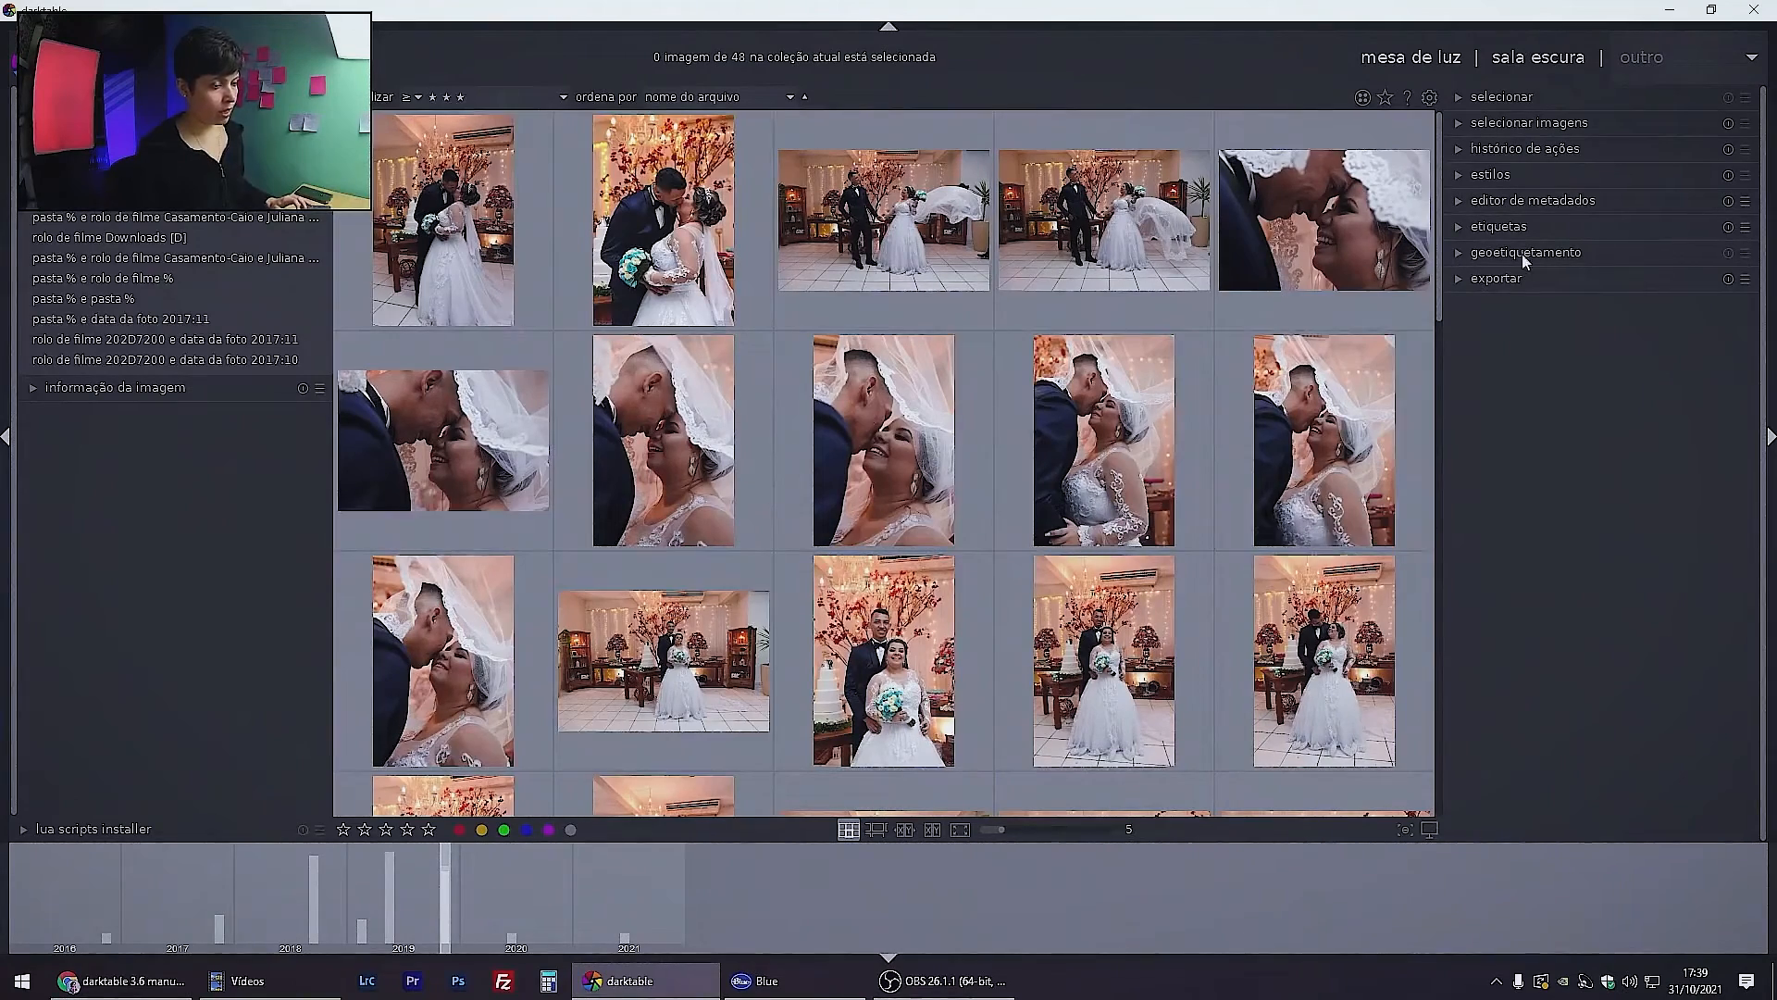
mouse_move(1141, 253)
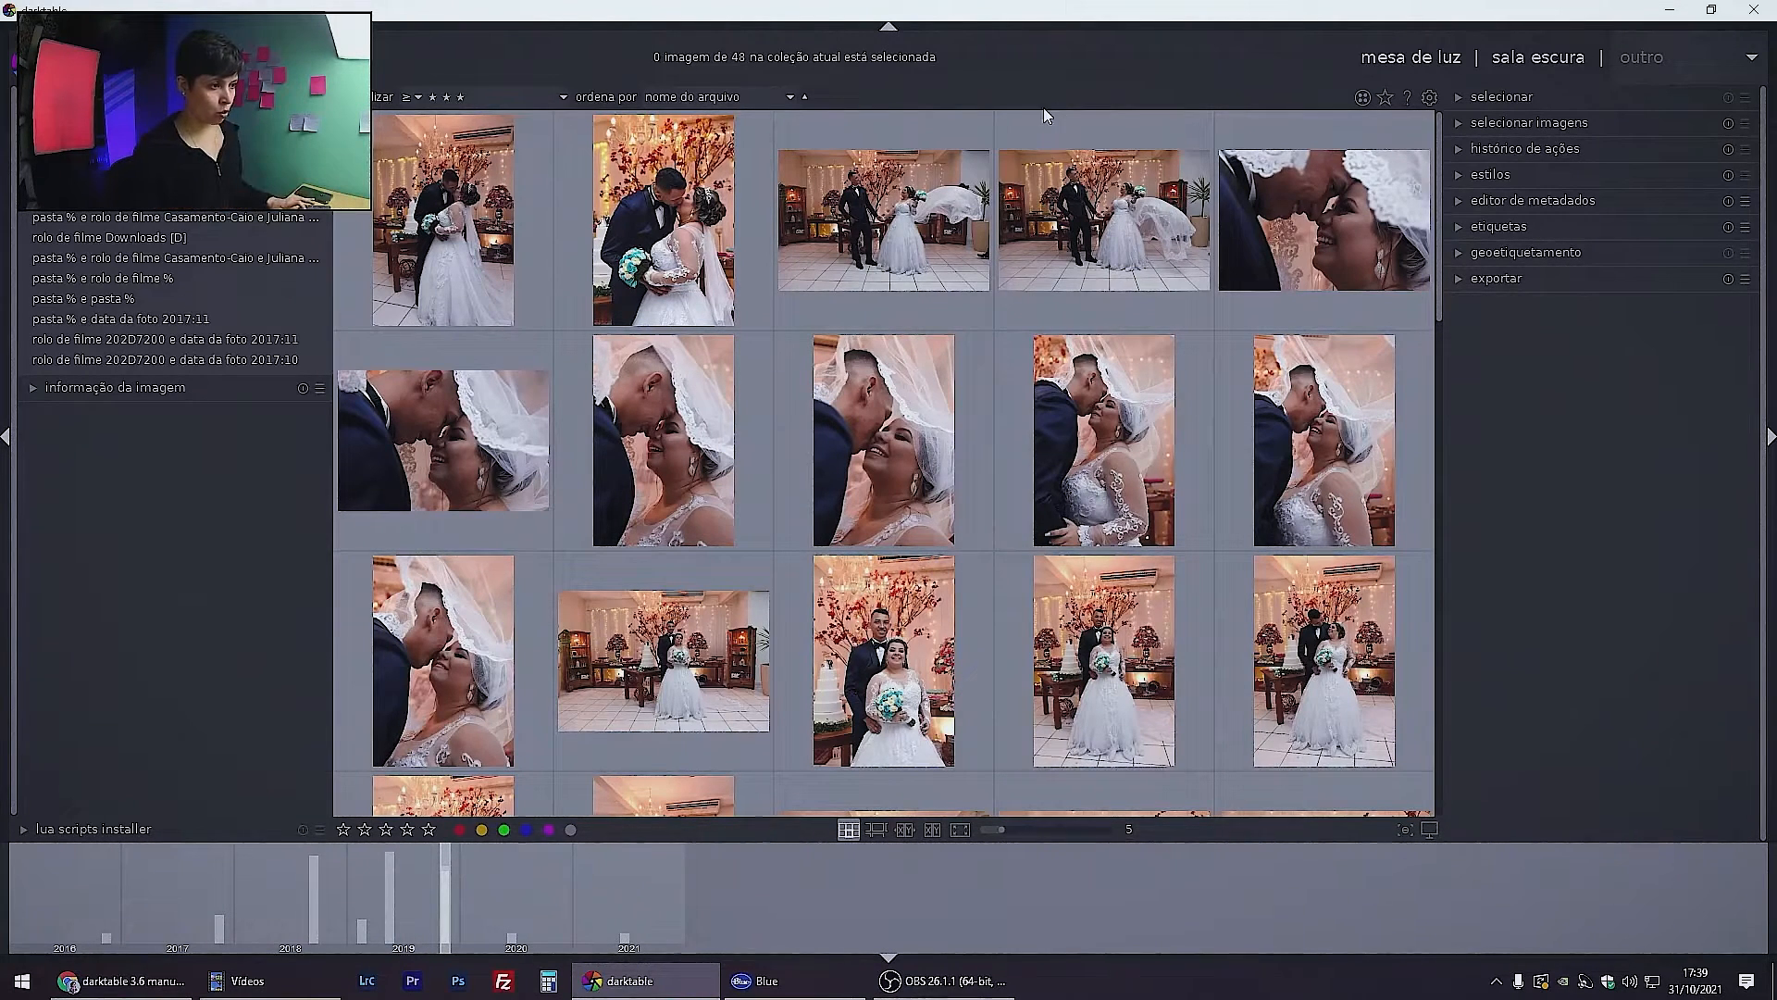
scroll(874, 425, "down", 4, "ctrl")
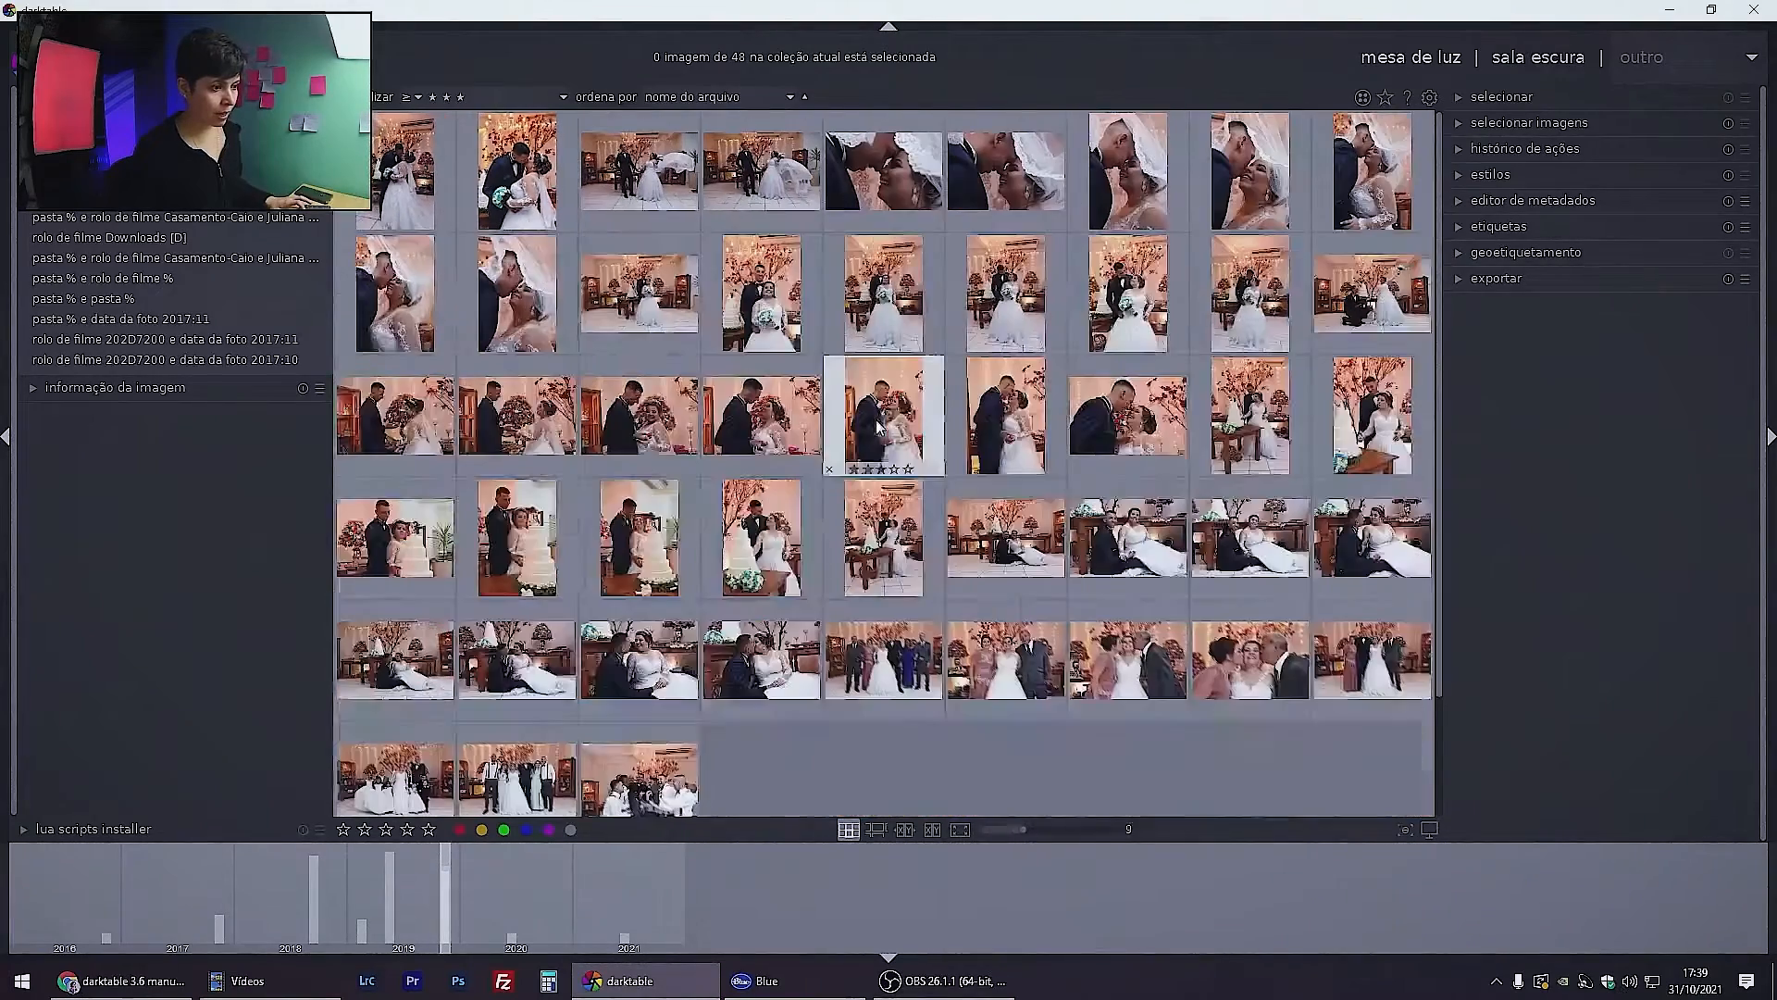
mouse_move(1022, 829)
left_mouse_down()
mouse_move(997, 833)
mouse_move(1092, 825)
mouse_move(987, 831)
left_mouse_up()
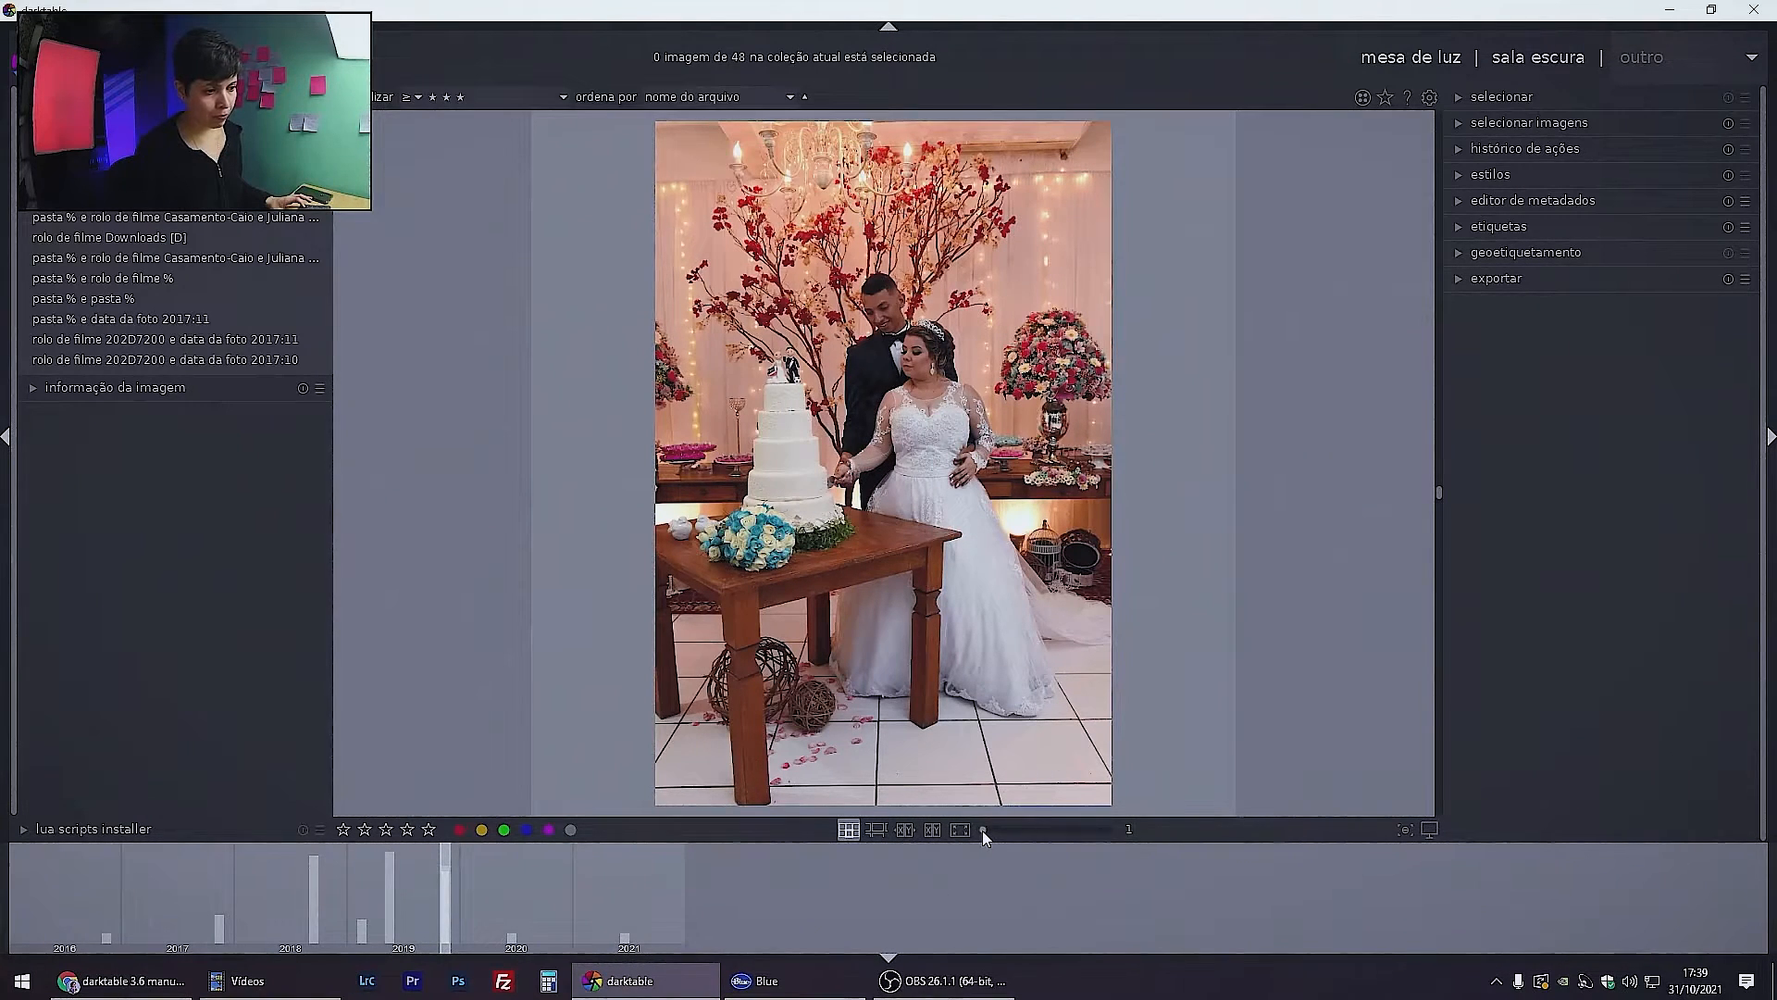
left_click(987, 830)
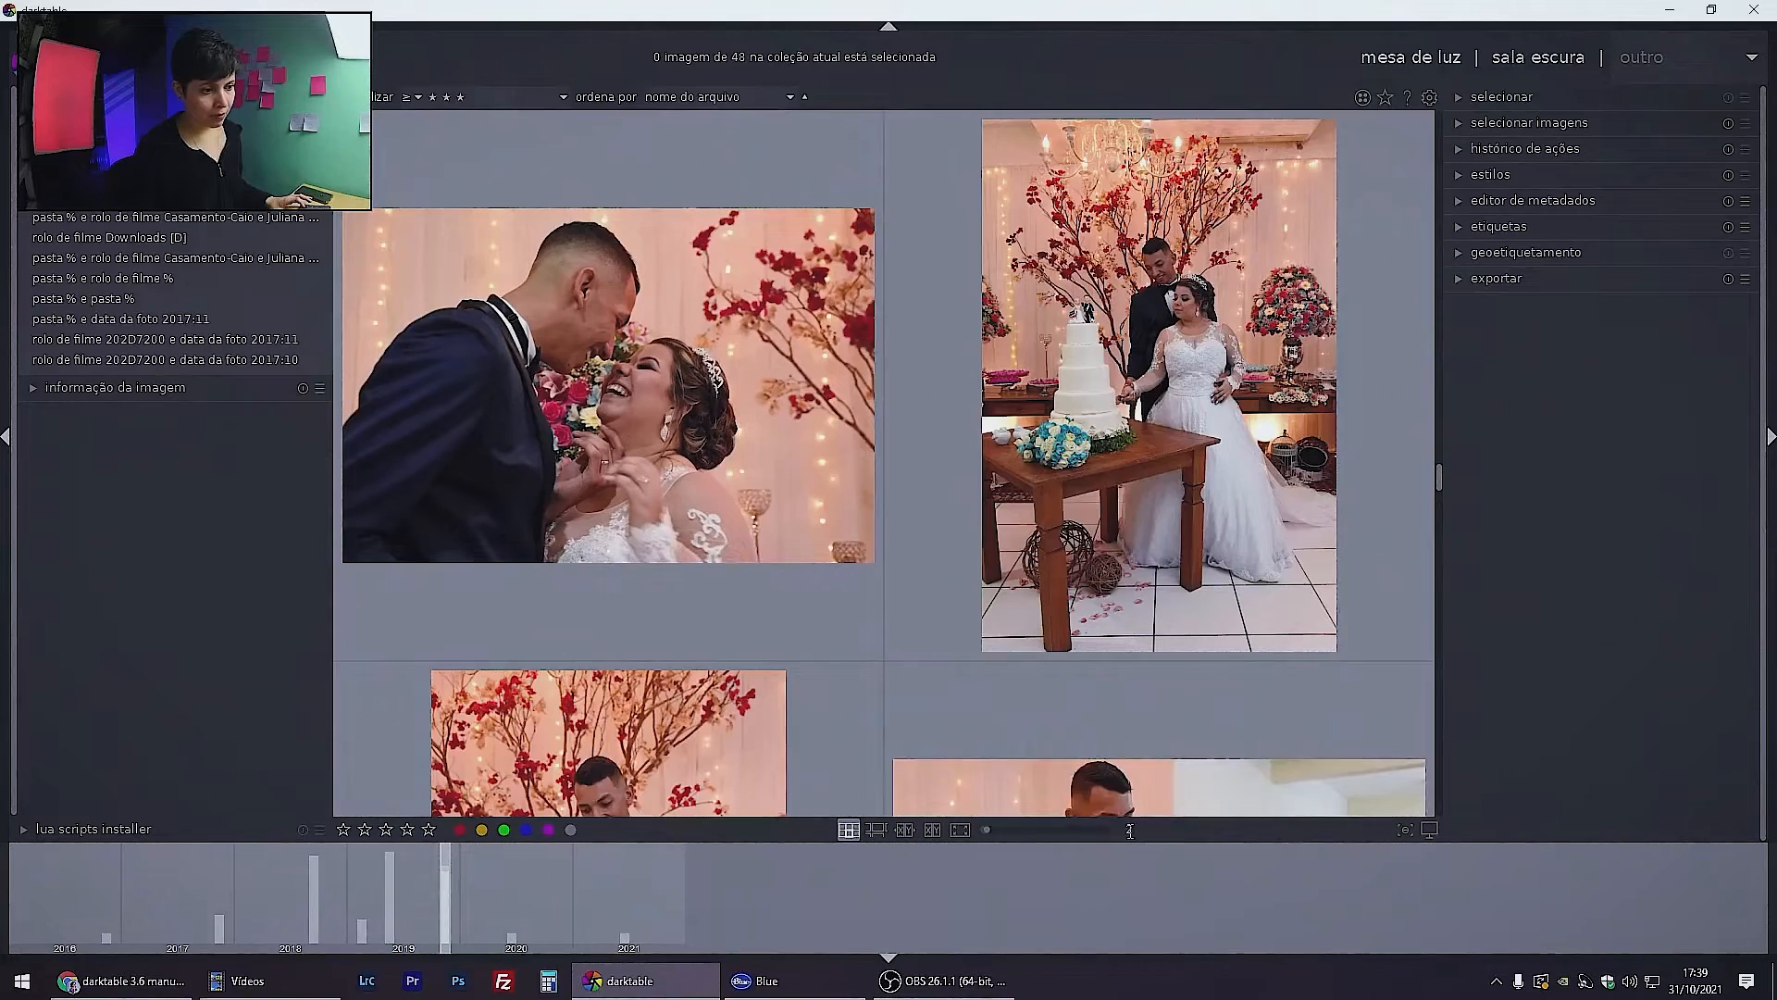
left_click_drag(988, 829, 1007, 829)
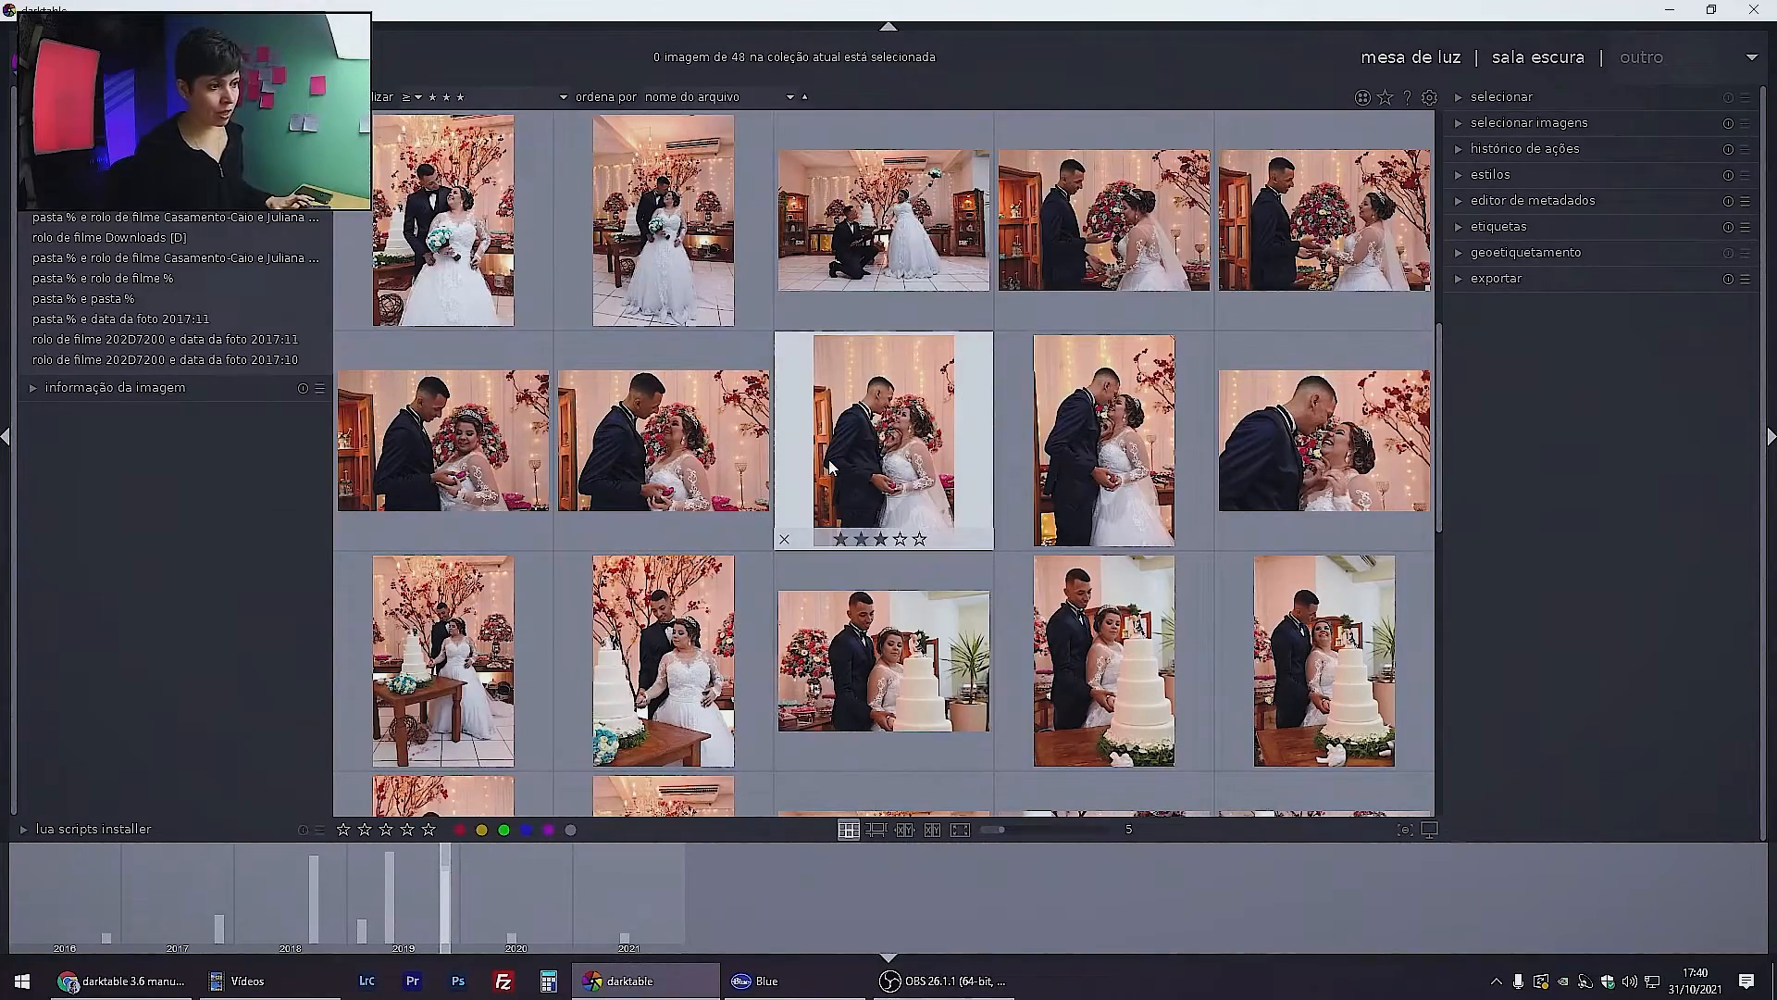
Vary the thumbnail size between thirteen and three photos per row, and settle on four per row
scroll(829, 463, "down", 1)
scroll(829, 468, "down", 1)
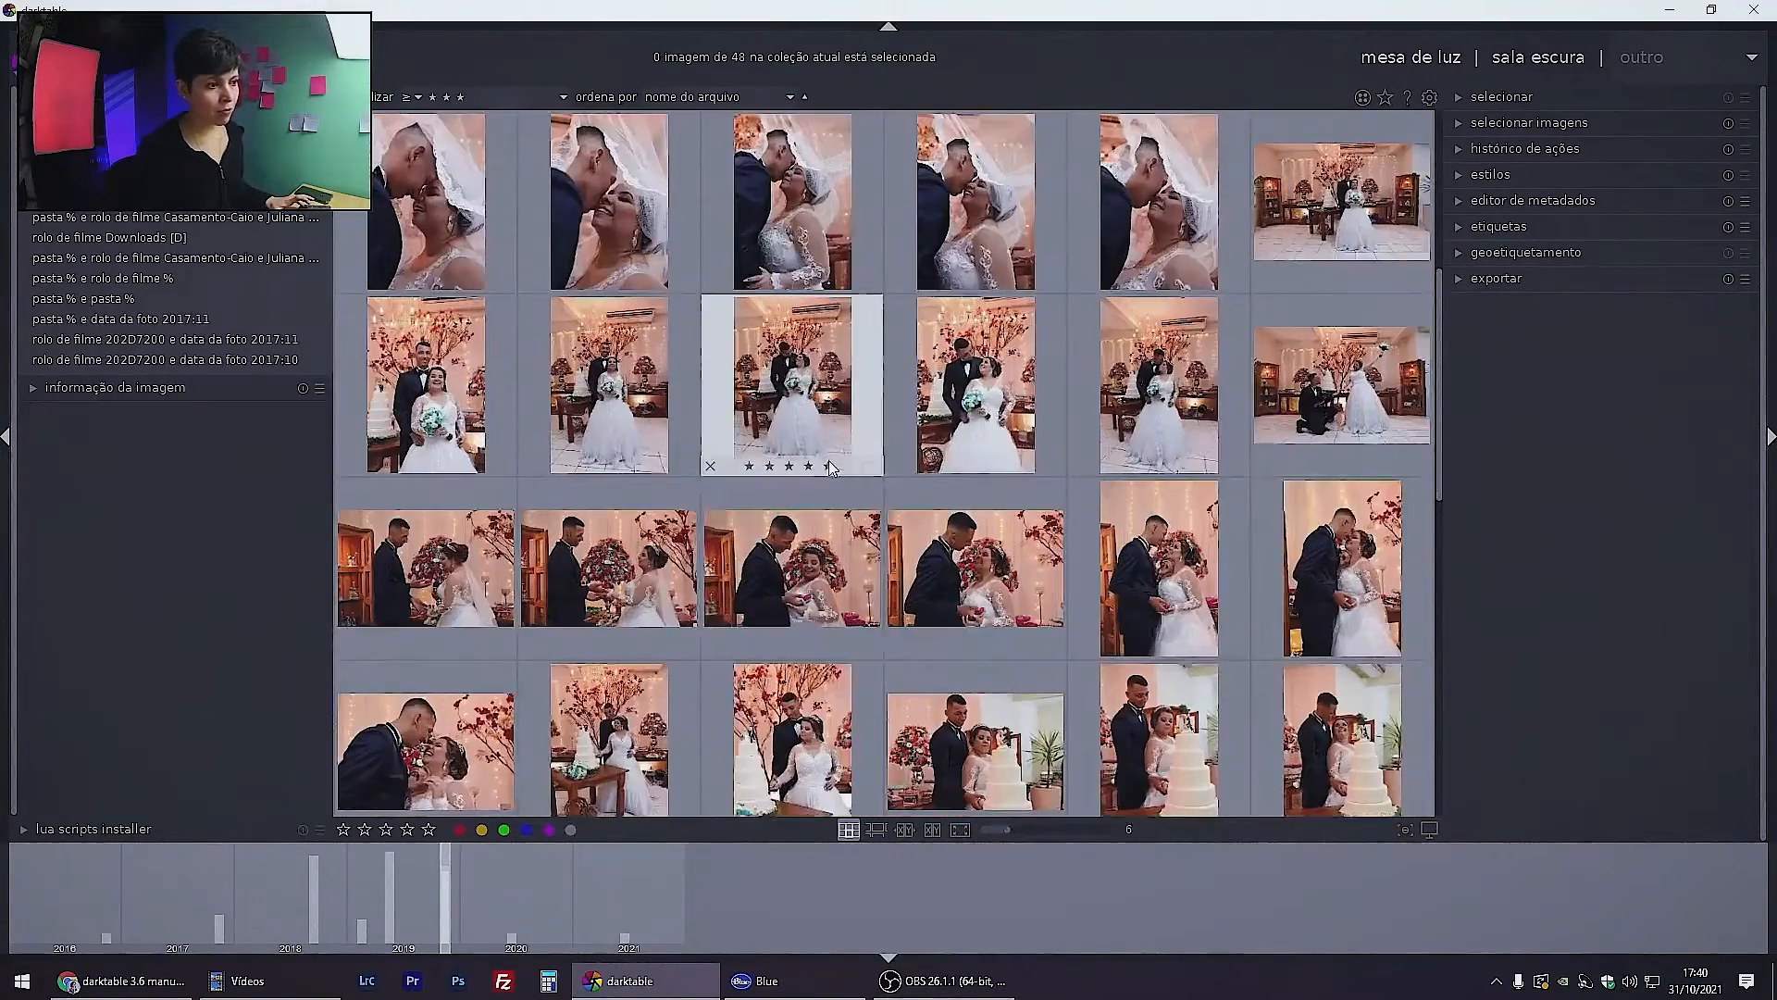
scroll(830, 467, "down", 3)
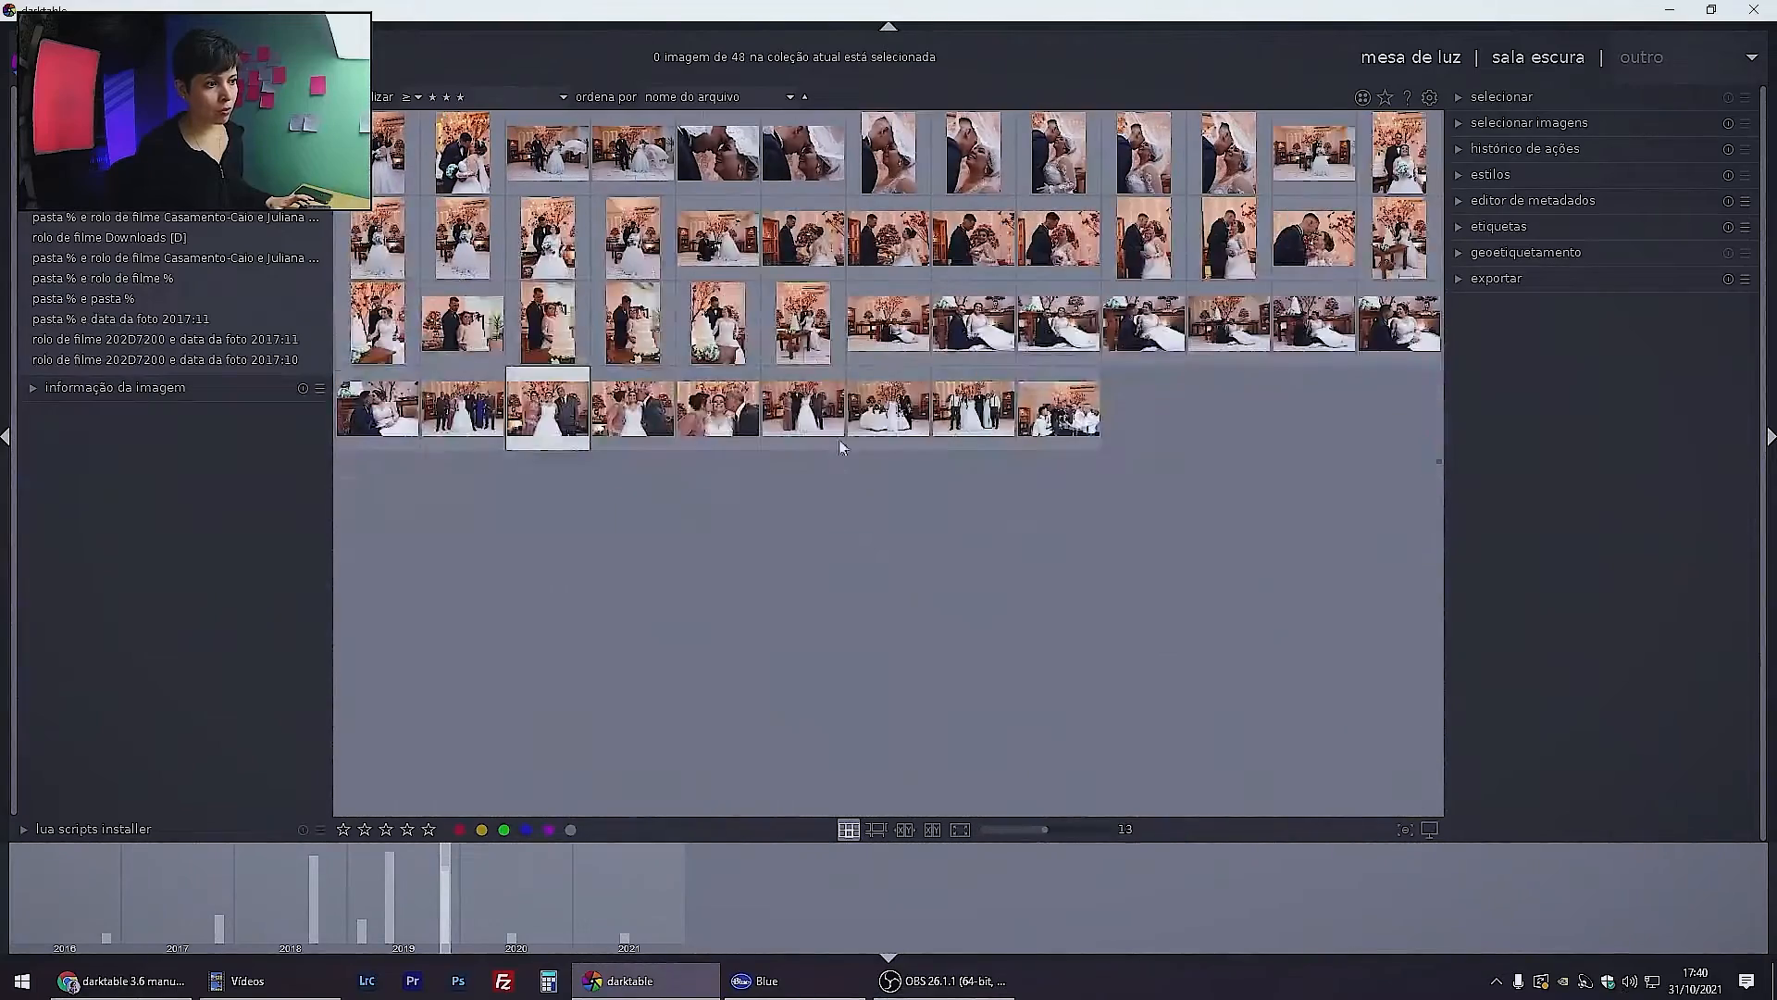
scroll(843, 377, "down", 3)
scroll(842, 378, "up", 6)
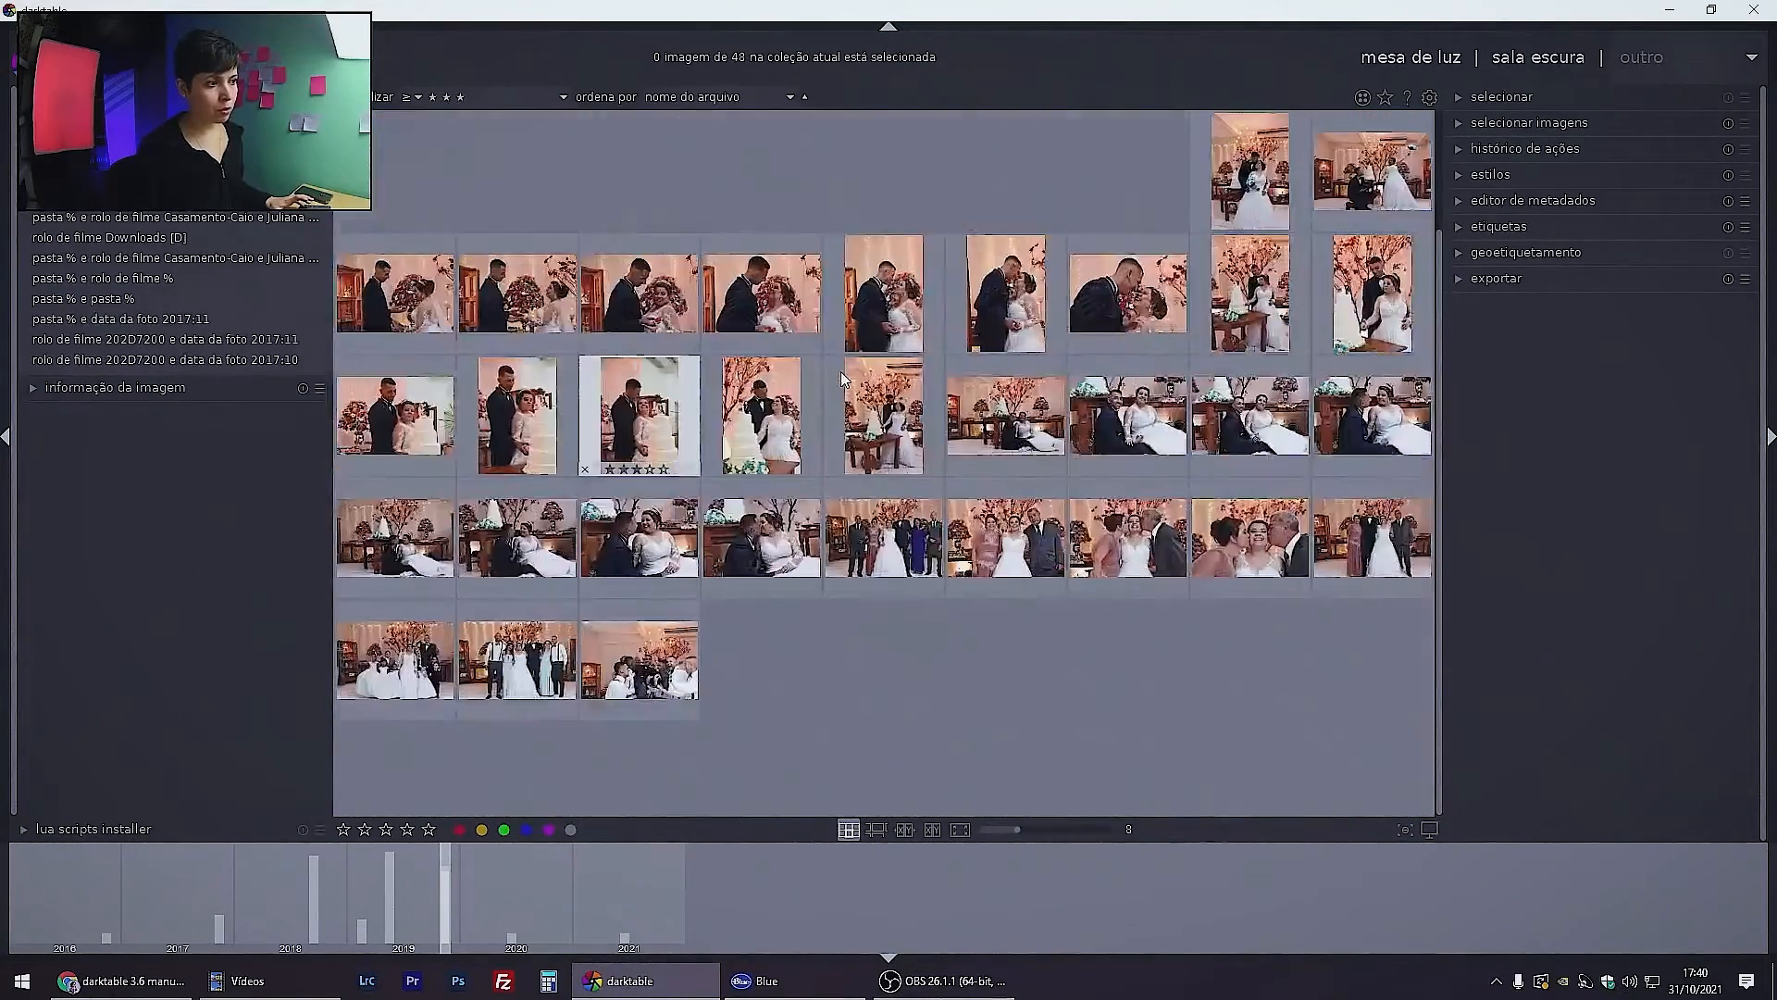
scroll(842, 377, "down", 3)
scroll(829, 388, "up", 4)
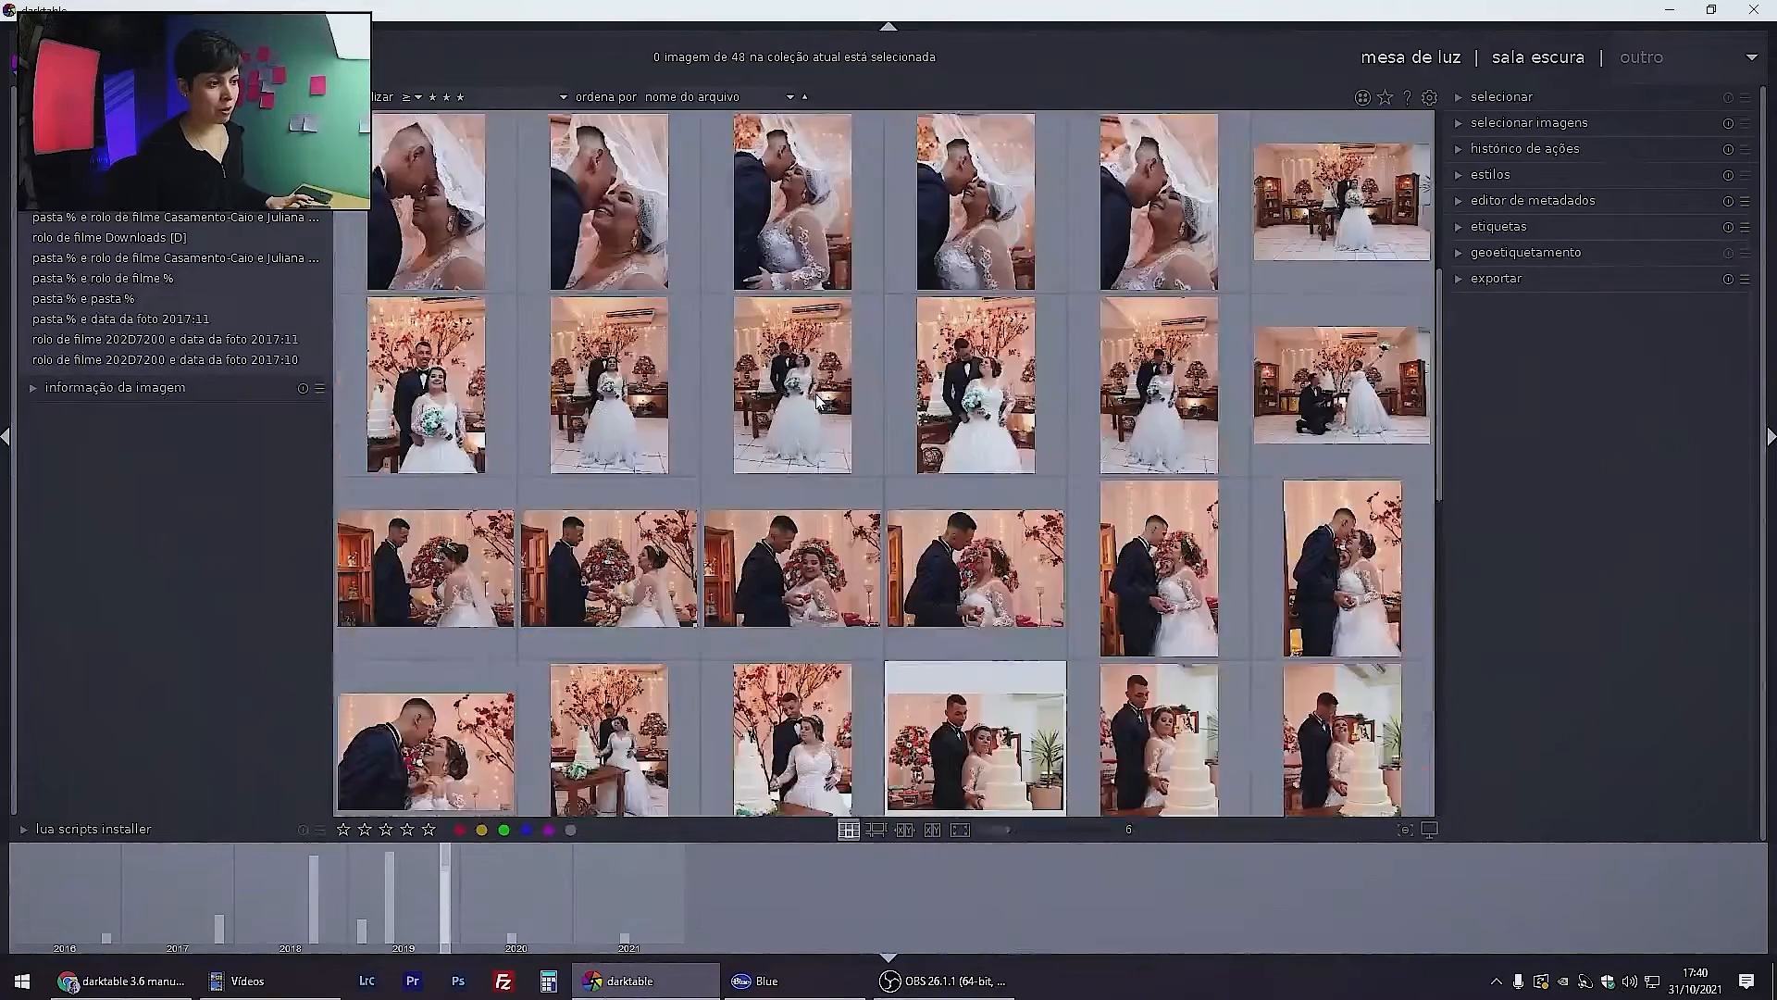
scroll(817, 399, "down", 2)
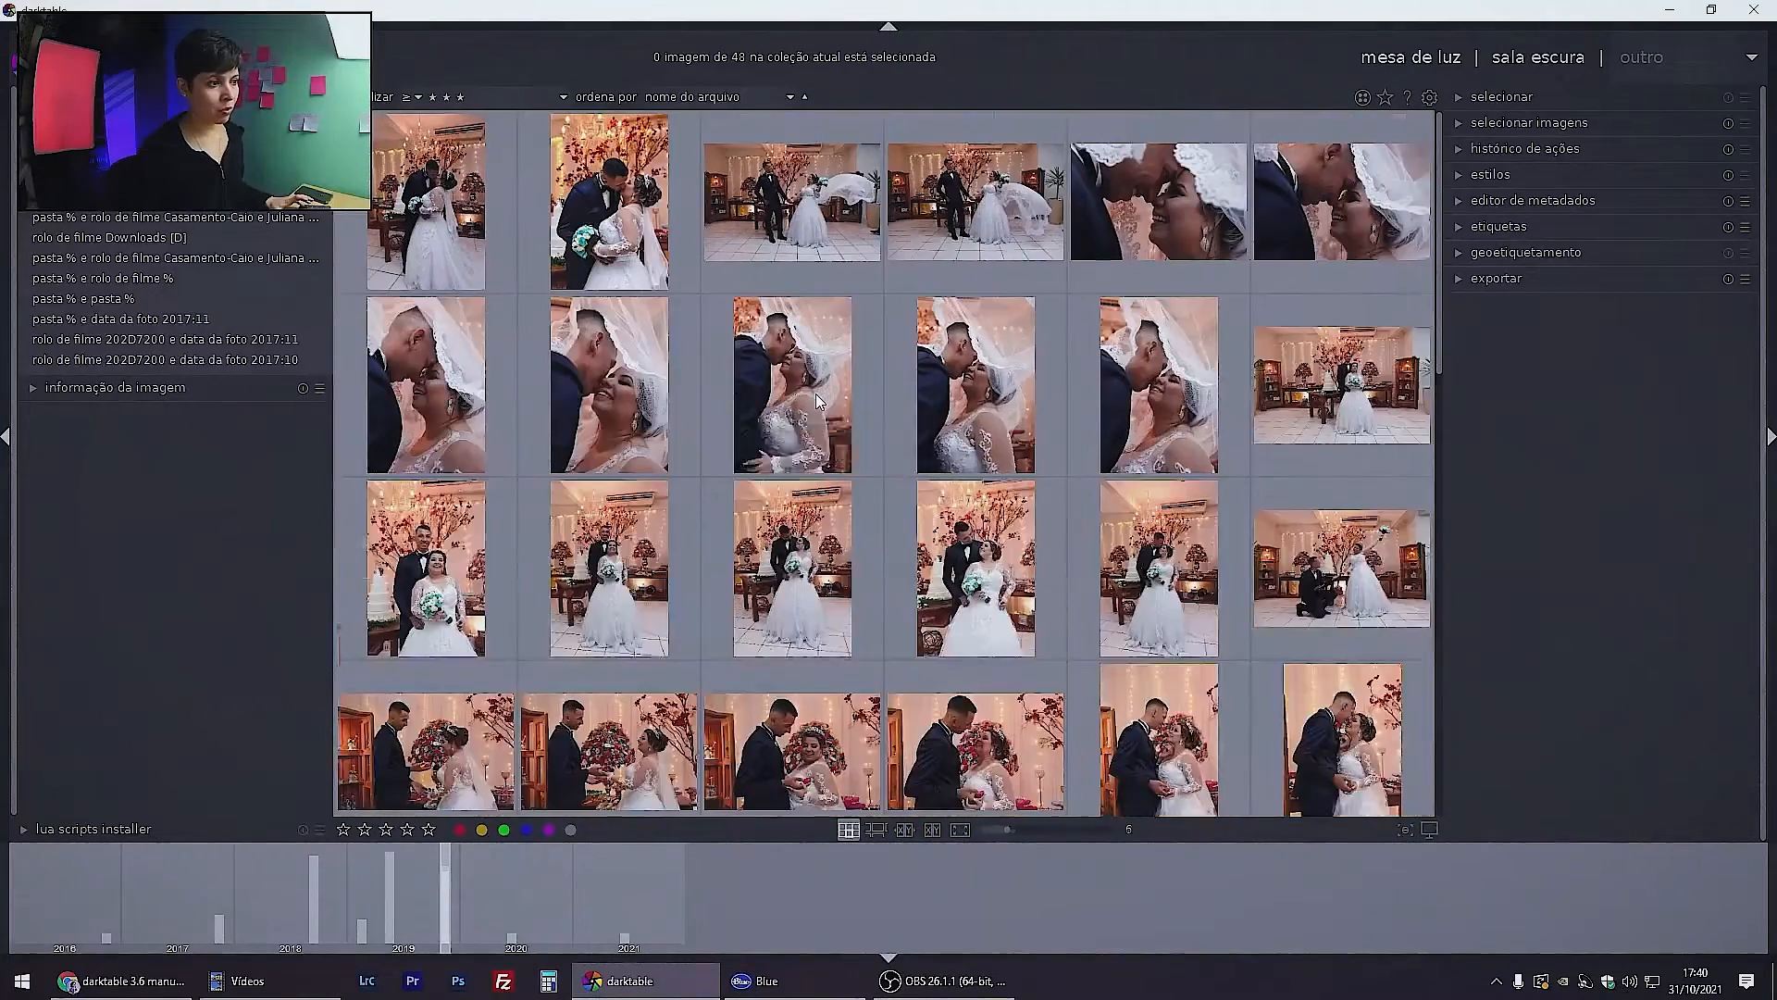
scroll(835, 375, "up", 4)
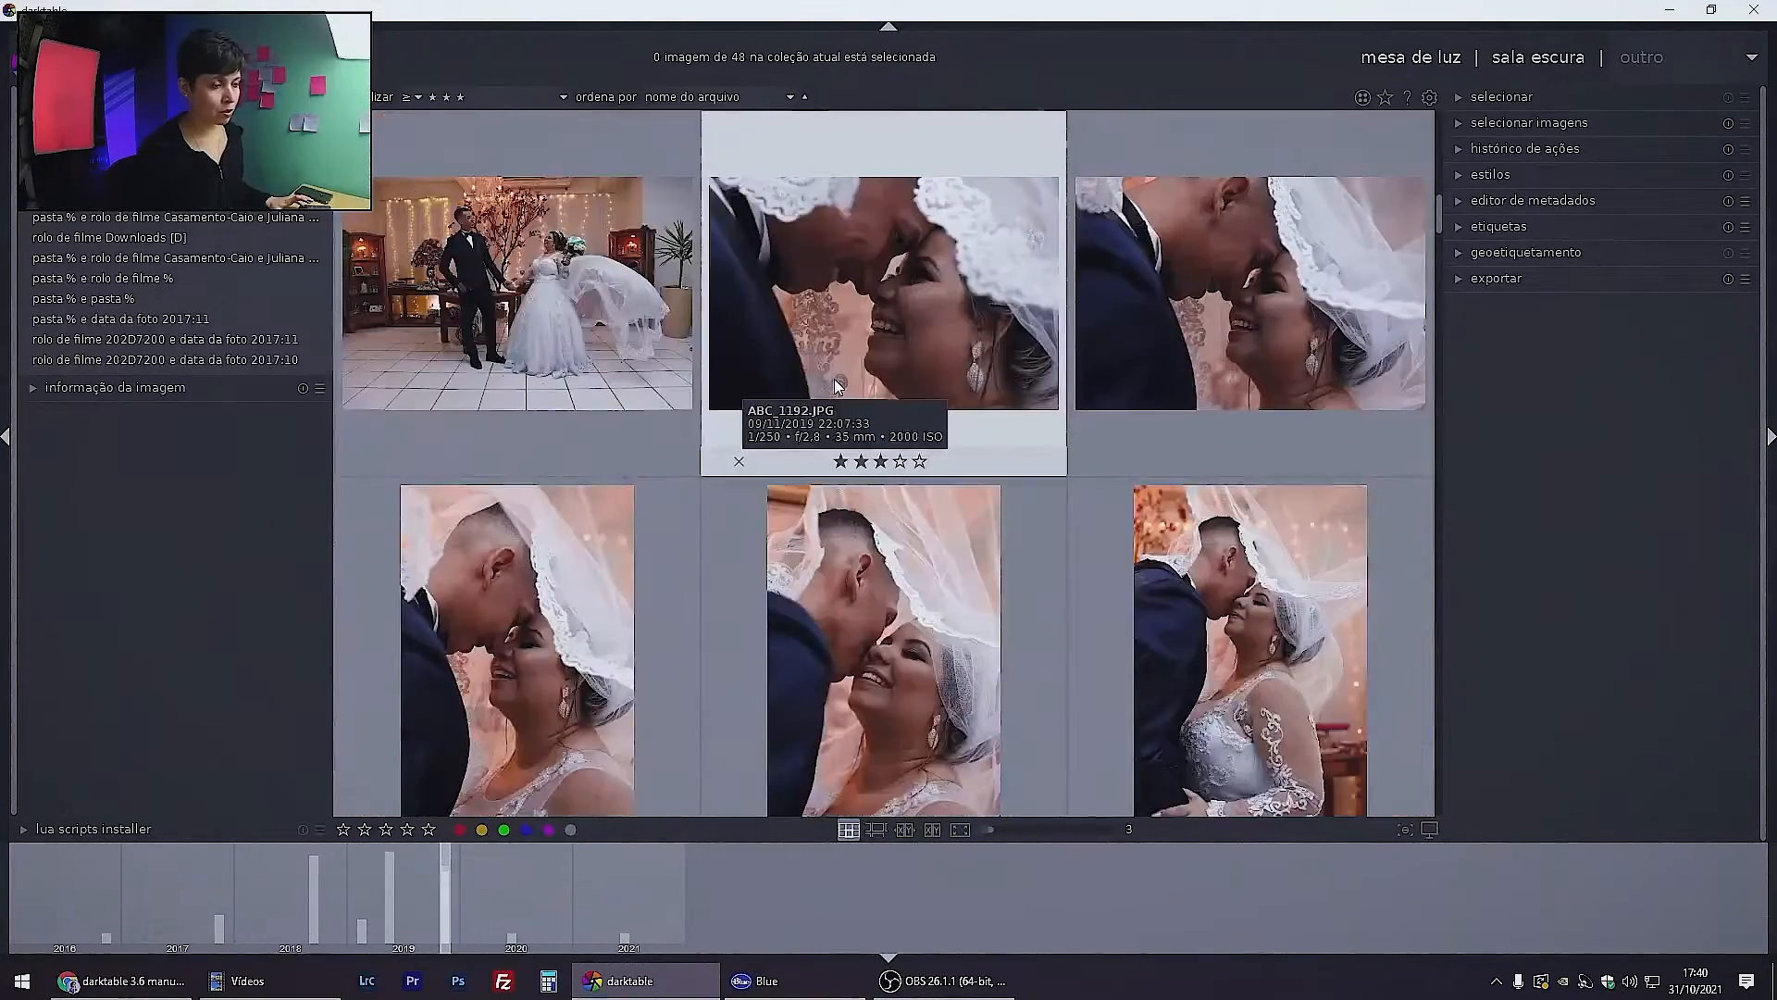
scroll(835, 379, "down", 1)
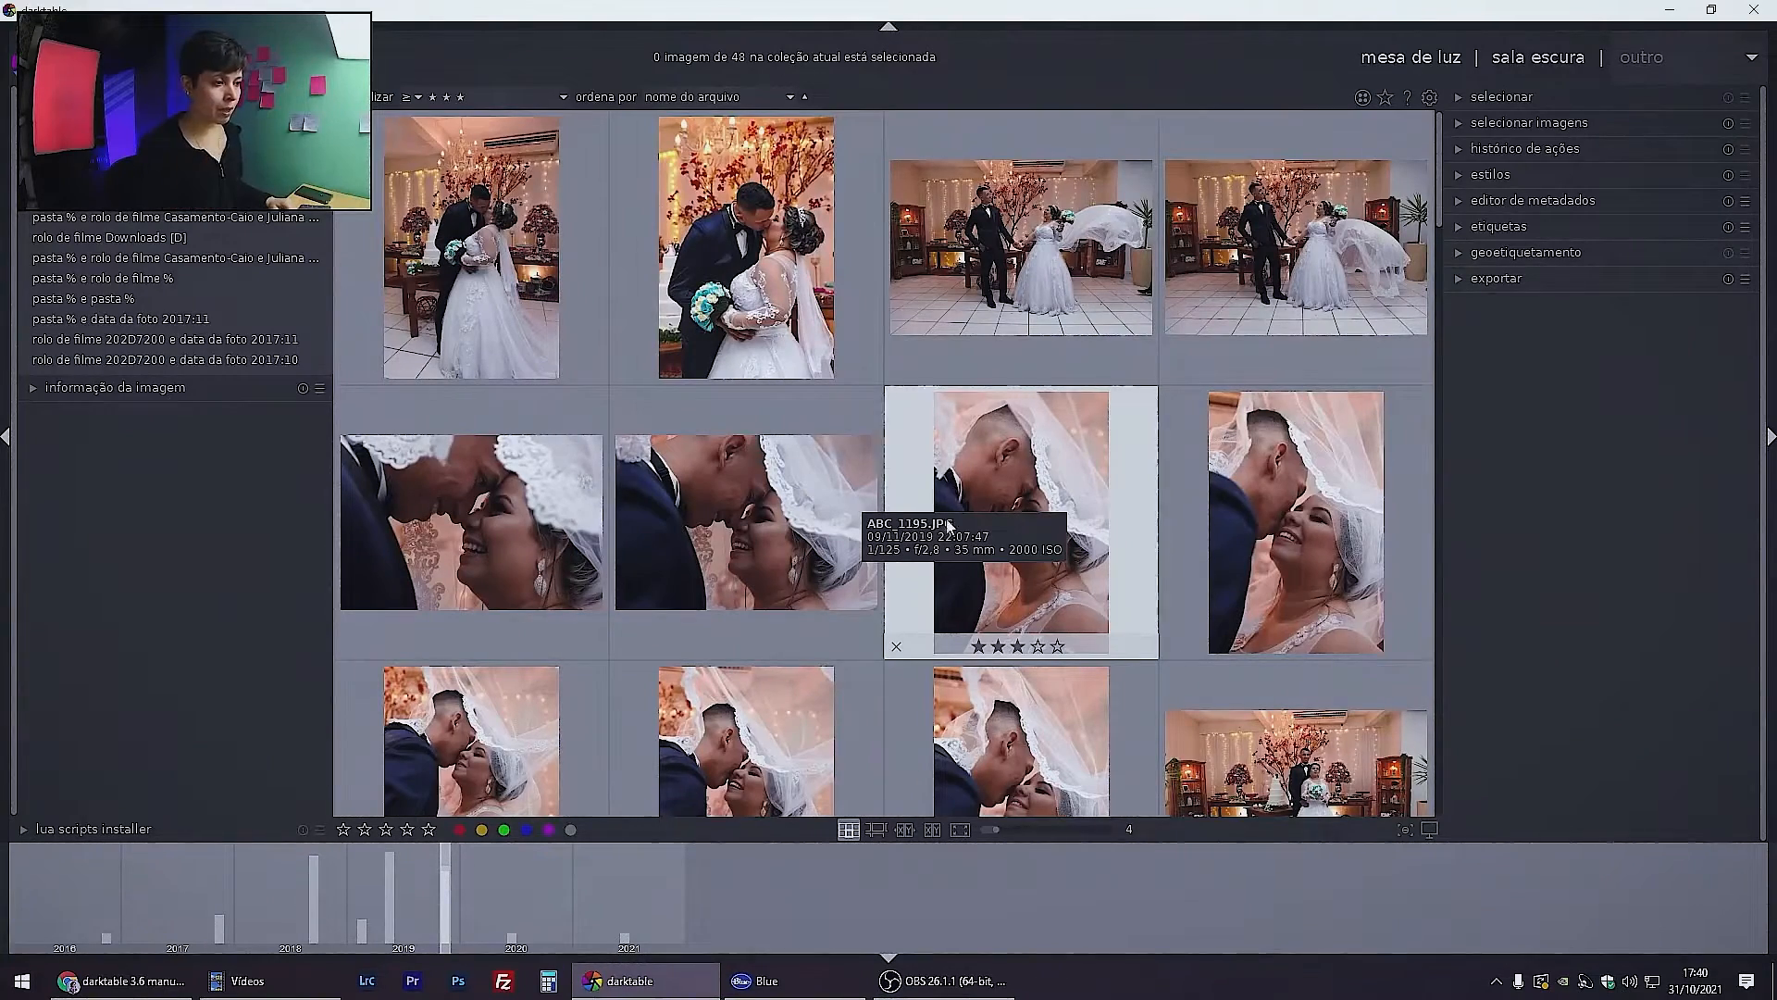
Look through the filtered photos at four per row and go back to the veil close-ups near the start
scroll(958, 490, "down", 1)
scroll(966, 472, "down", 2)
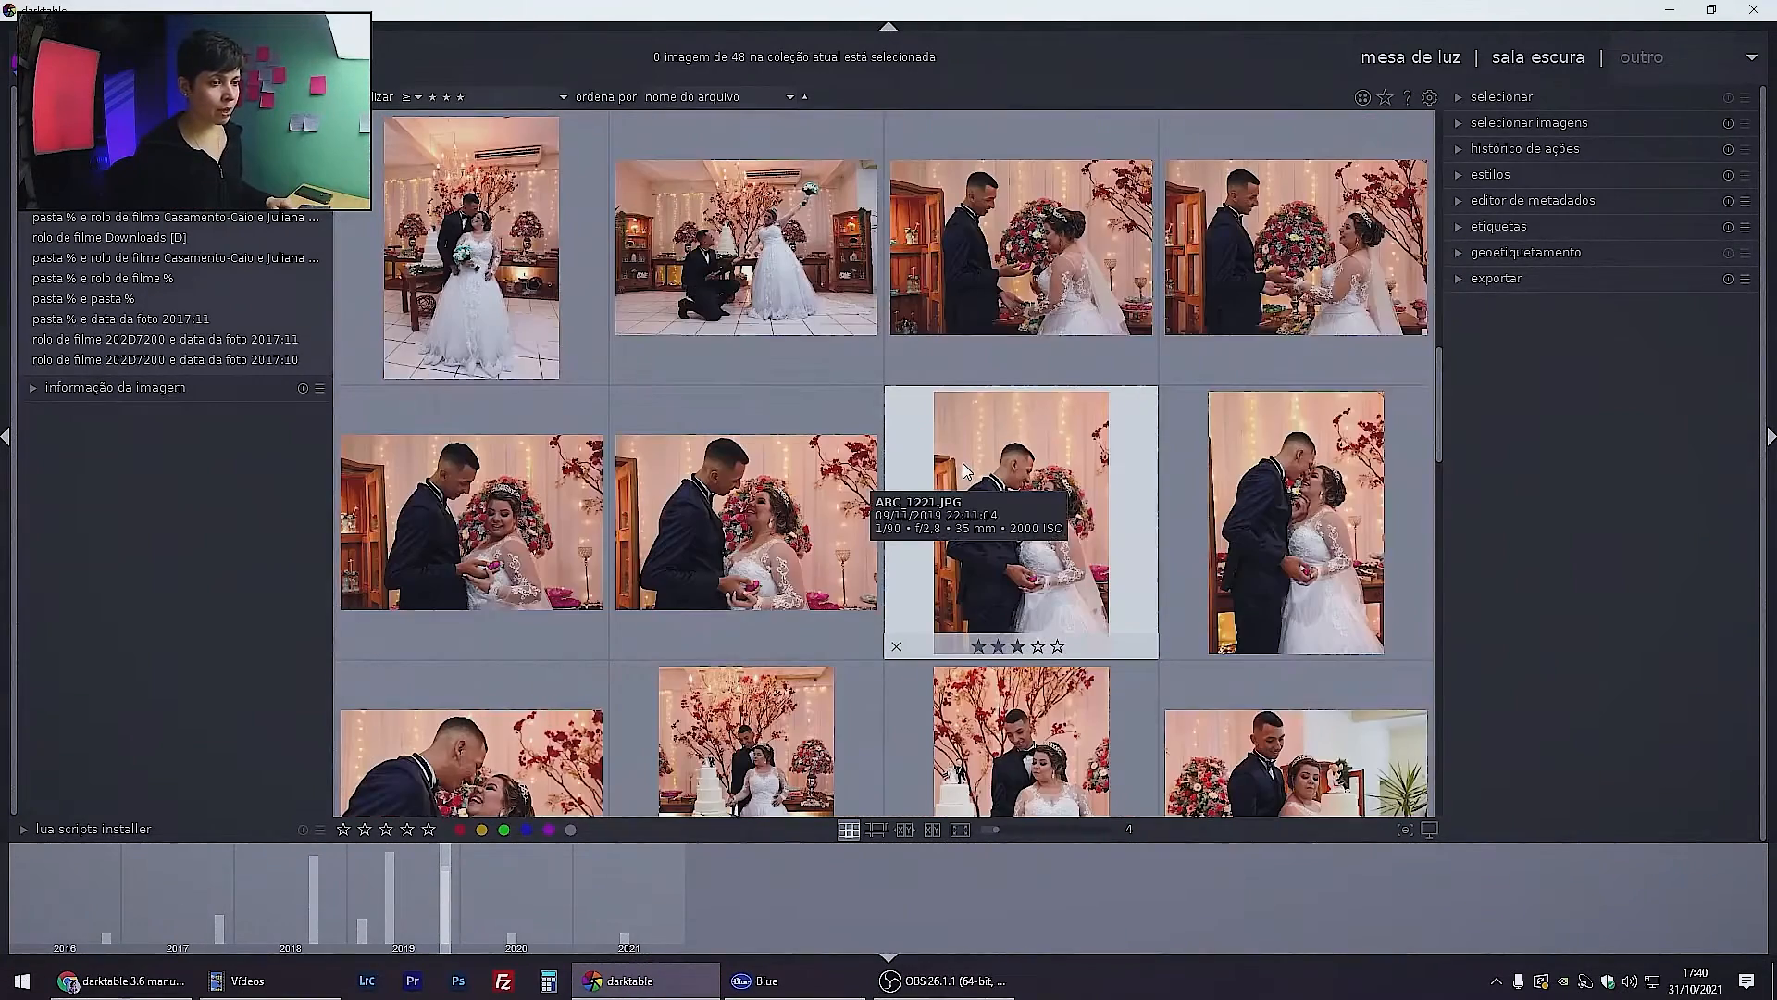
left_click_drag(1436, 402, 1441, 167)
scroll(1241, 421, "down", 5)
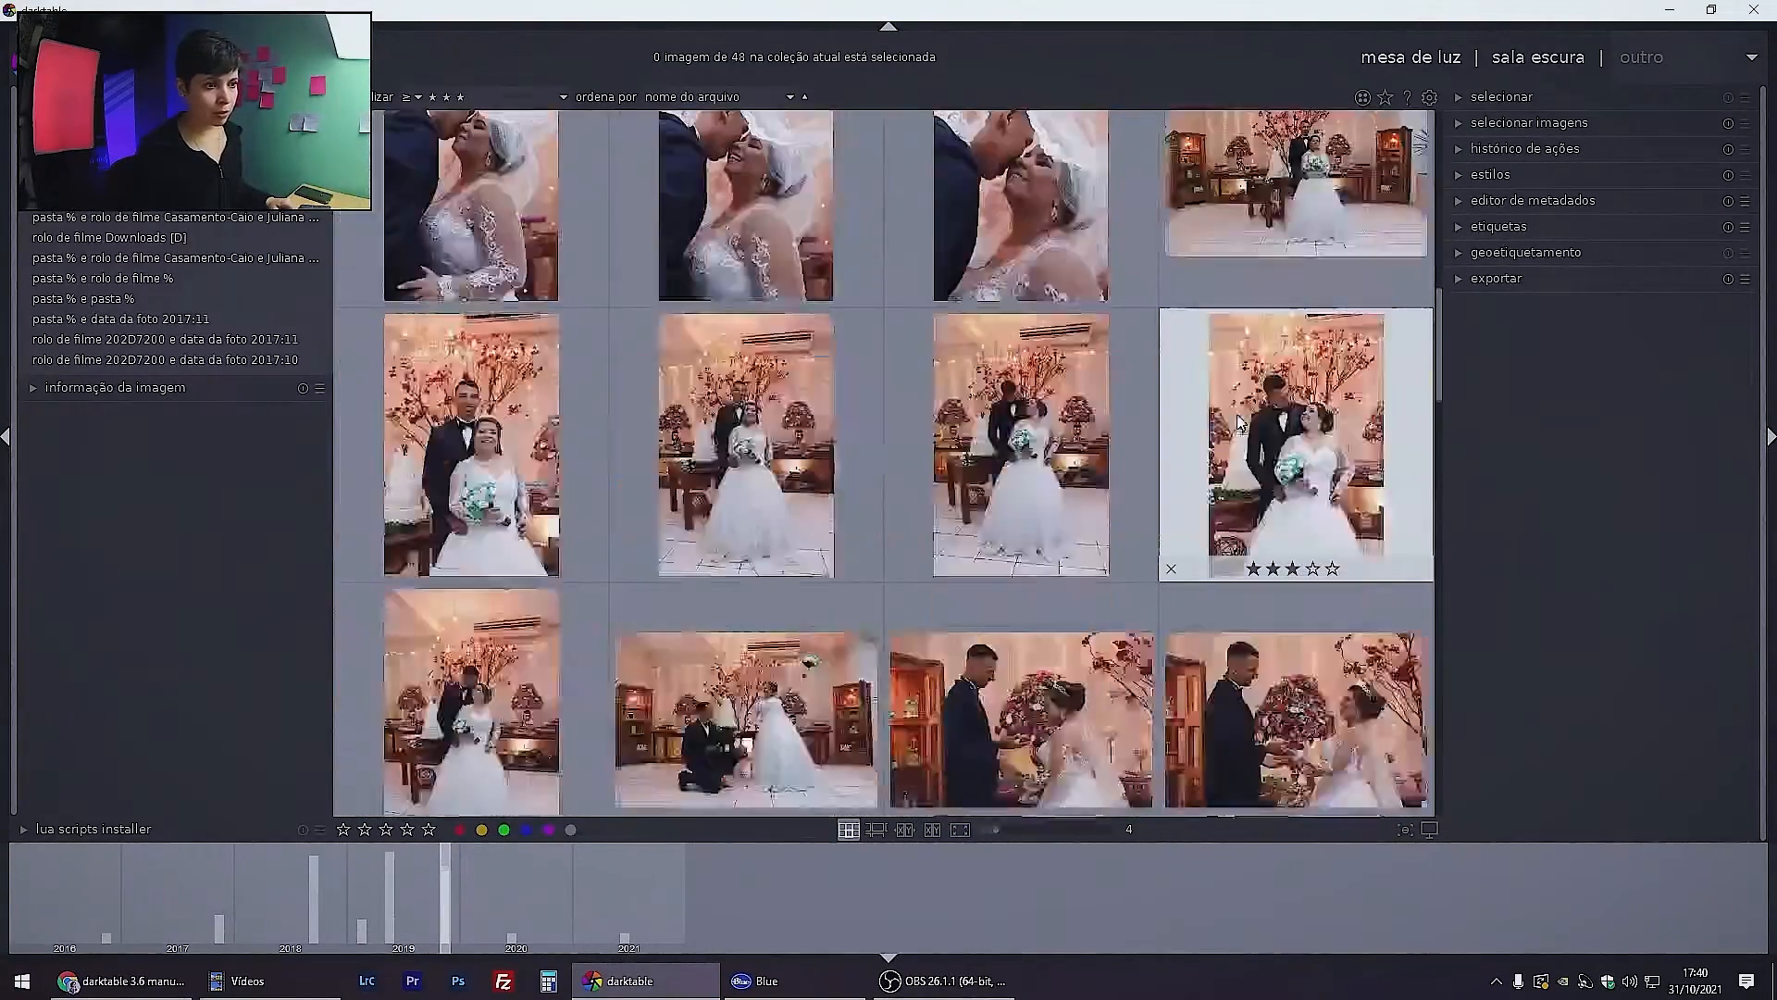
scroll(1240, 421, "up", 5)
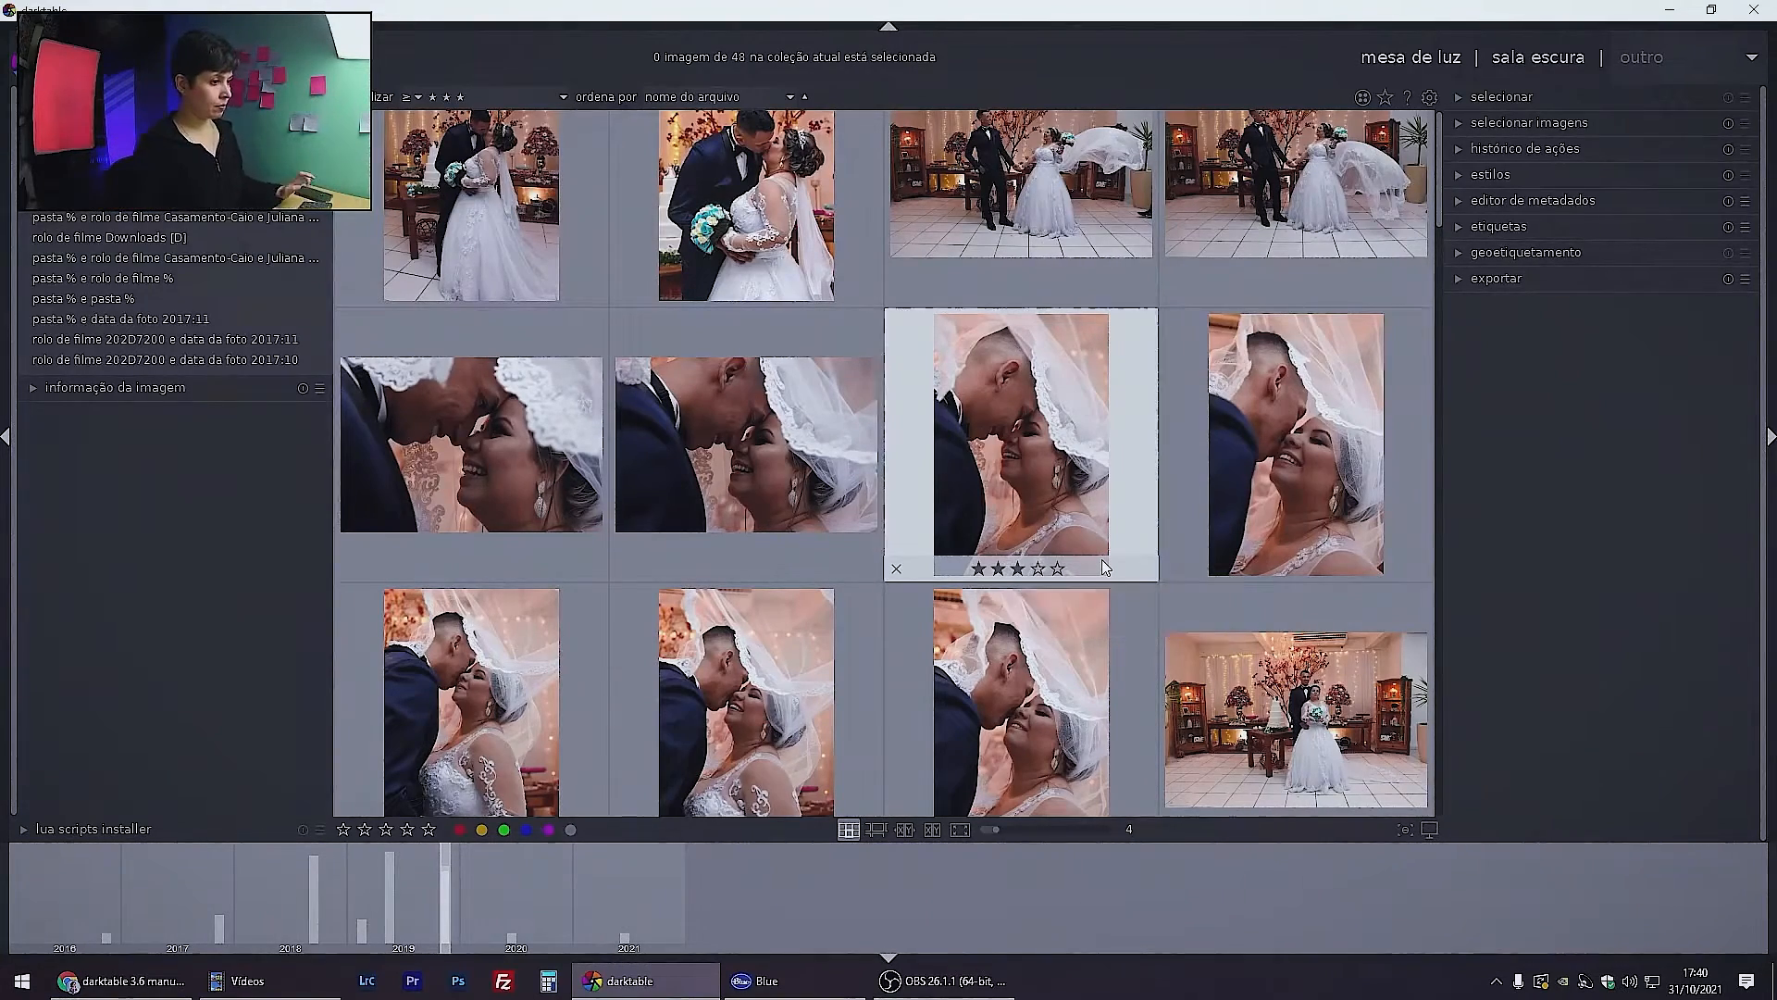
Hide the surrounding panels, look through the photos in the enlarged grid, and bring the panels back
key("Tab")
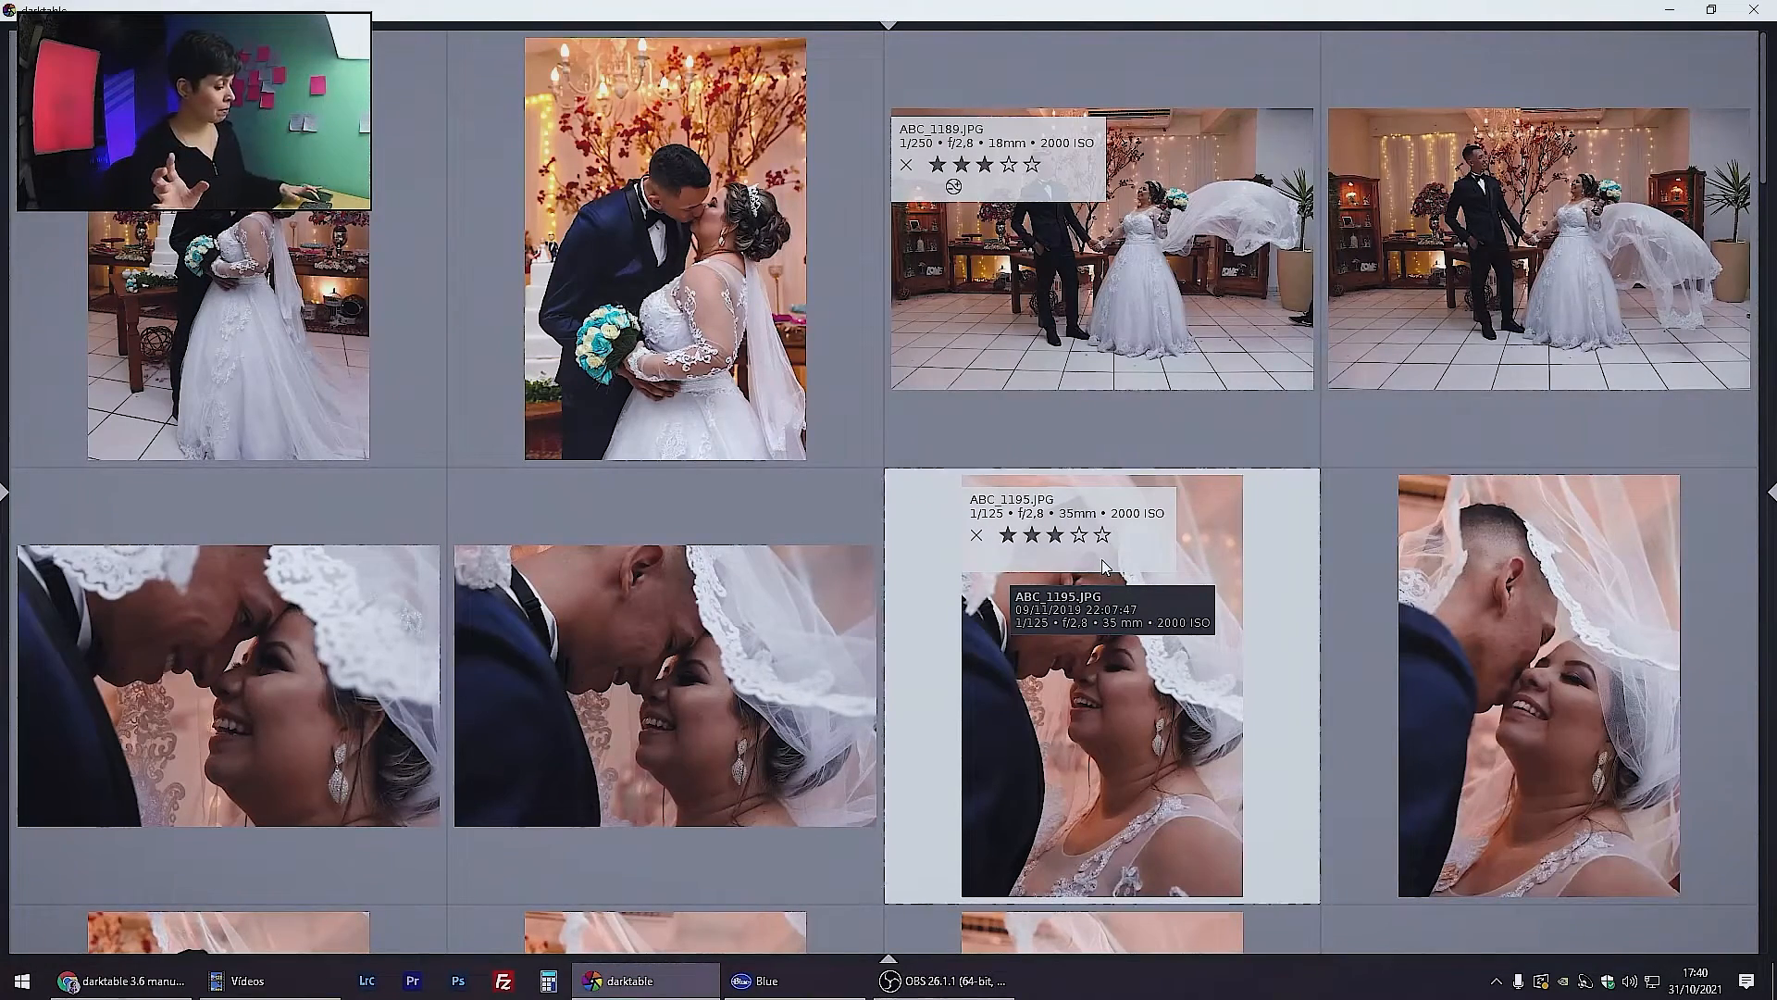
key("Tab")
key("Tab")
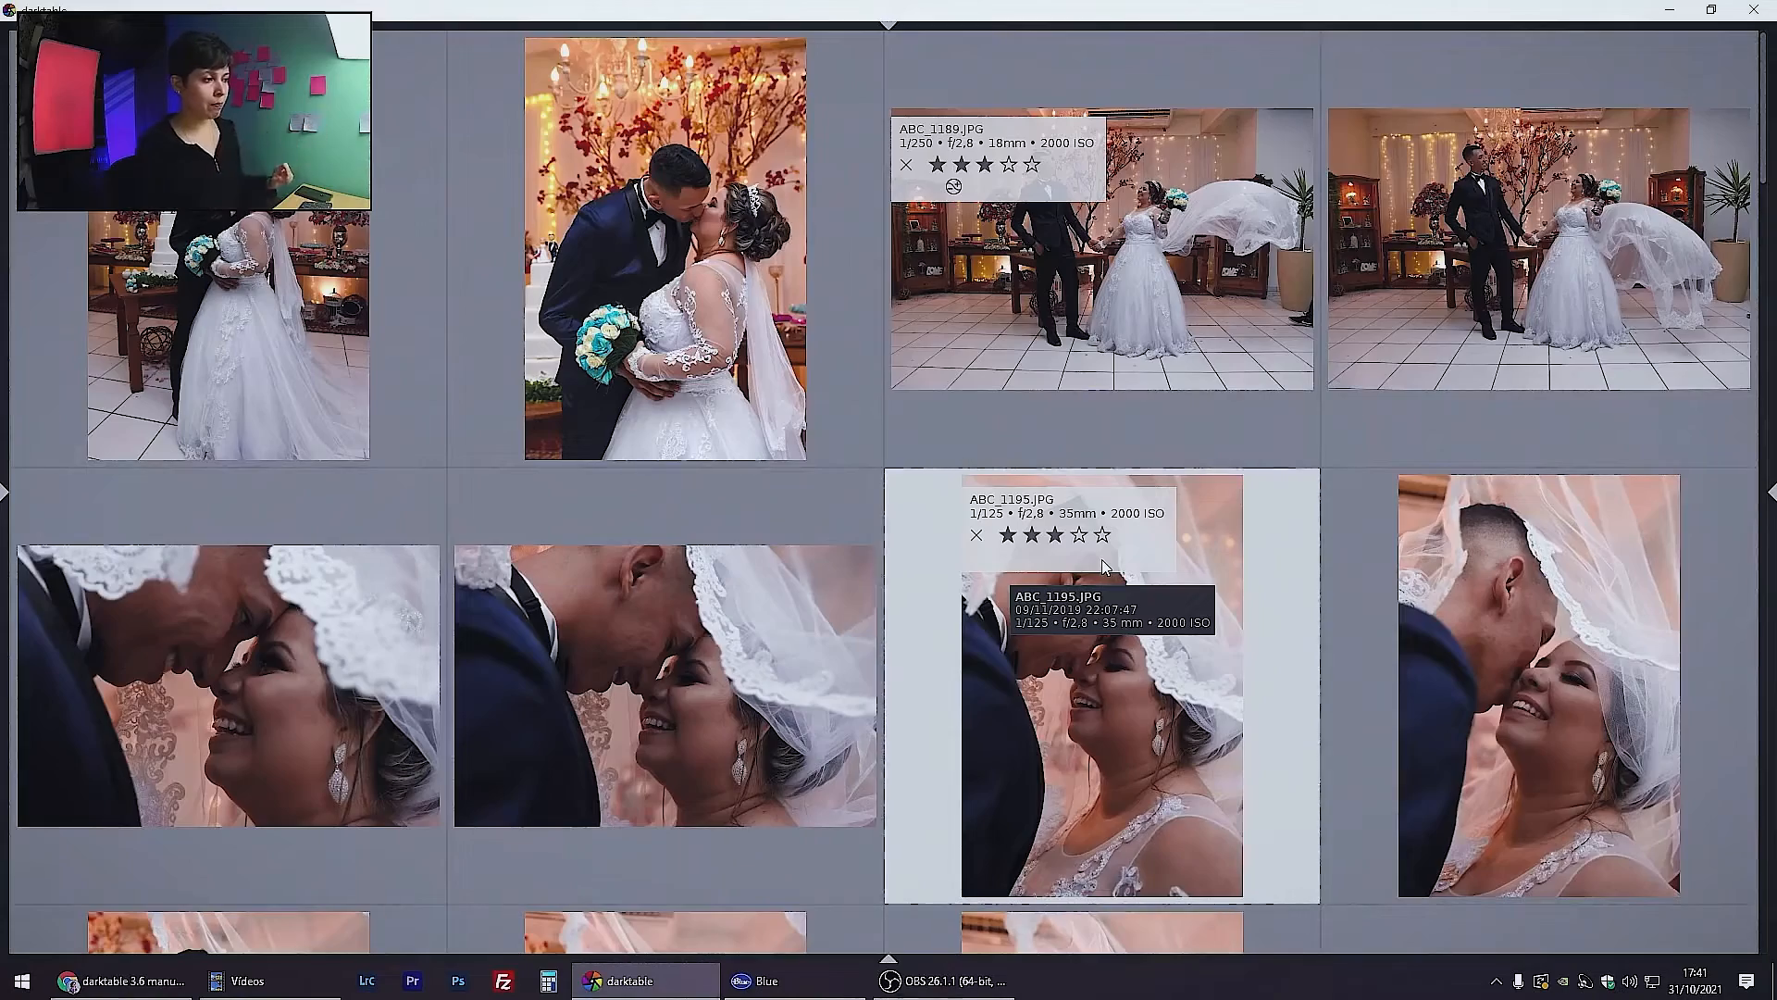
scroll(446, 463, "down", 1)
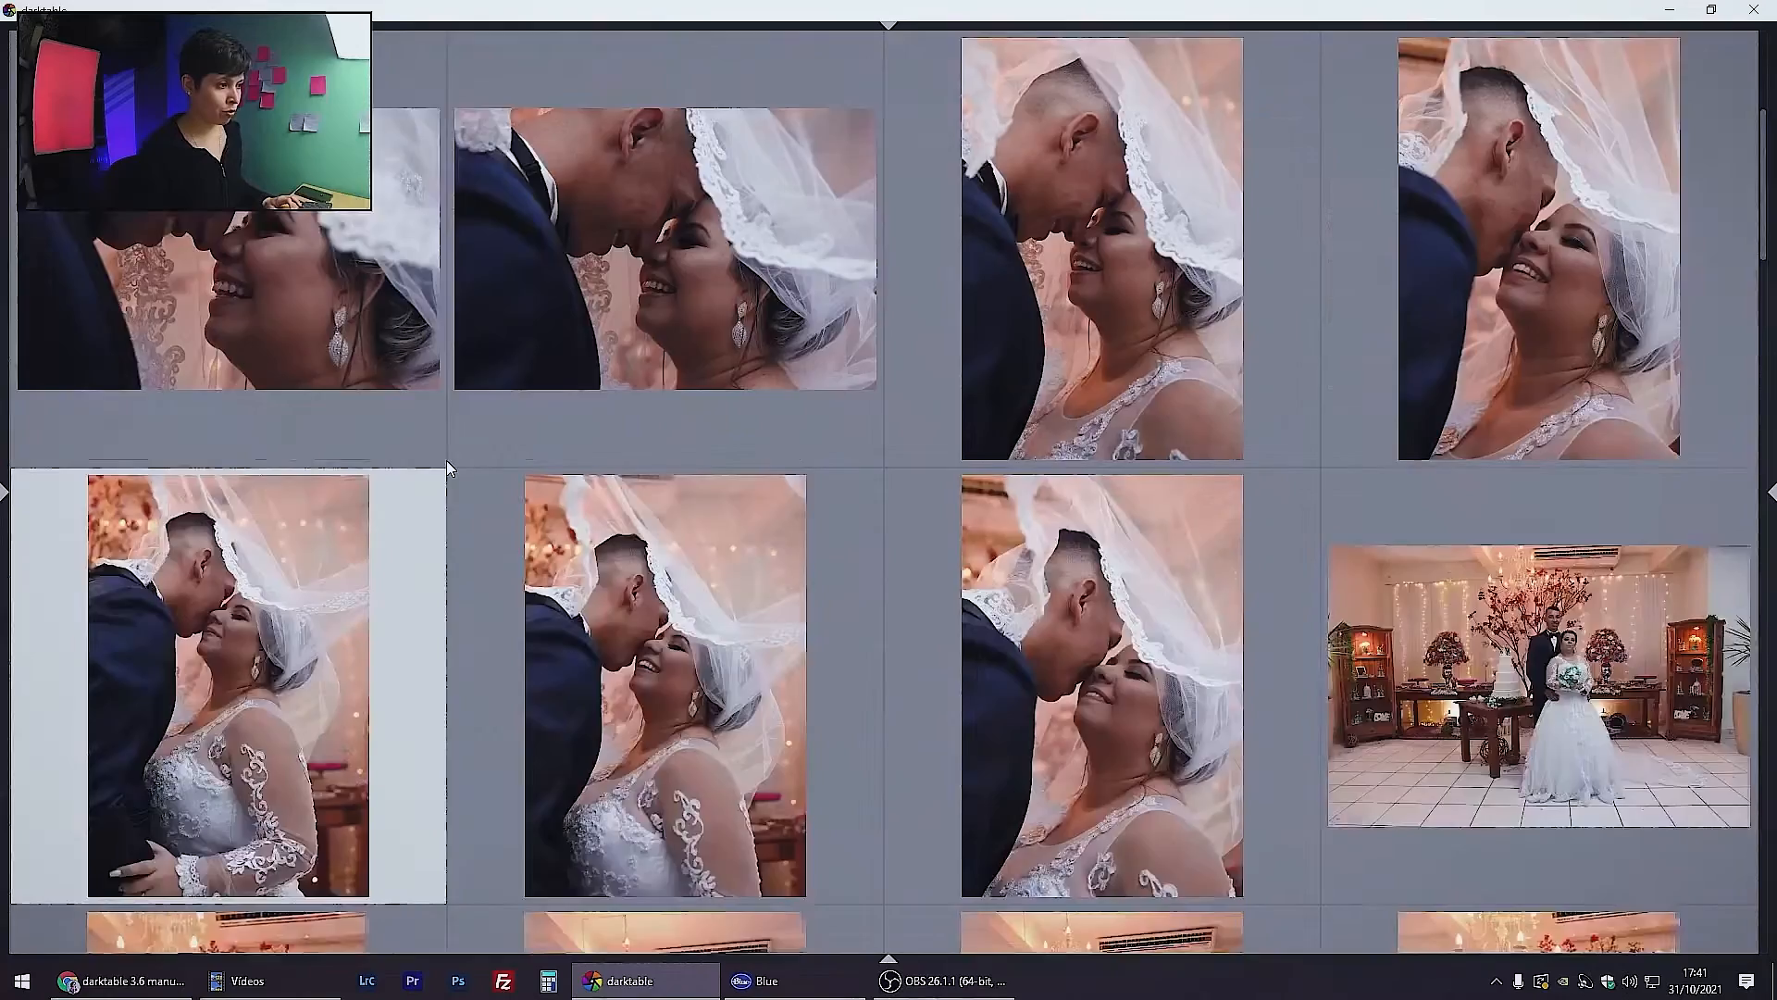
scroll(446, 465, "down", 4)
scroll(446, 465, "up", 2)
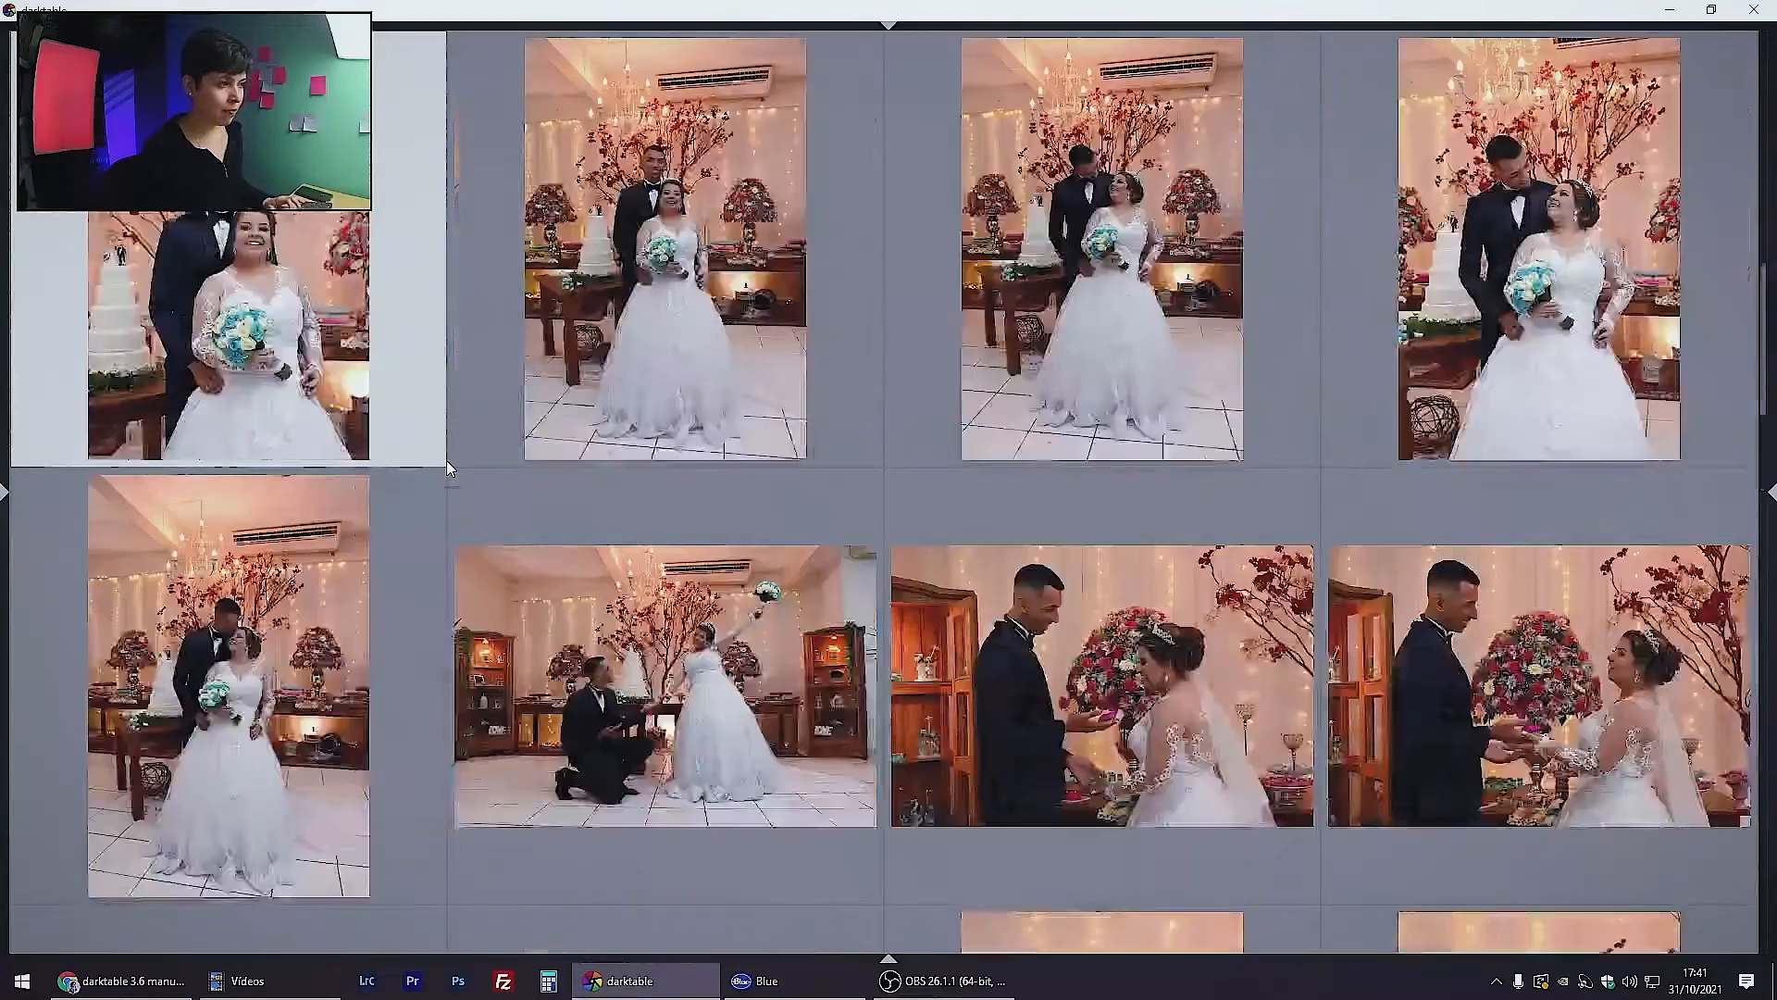
scroll(446, 459, "down", 3)
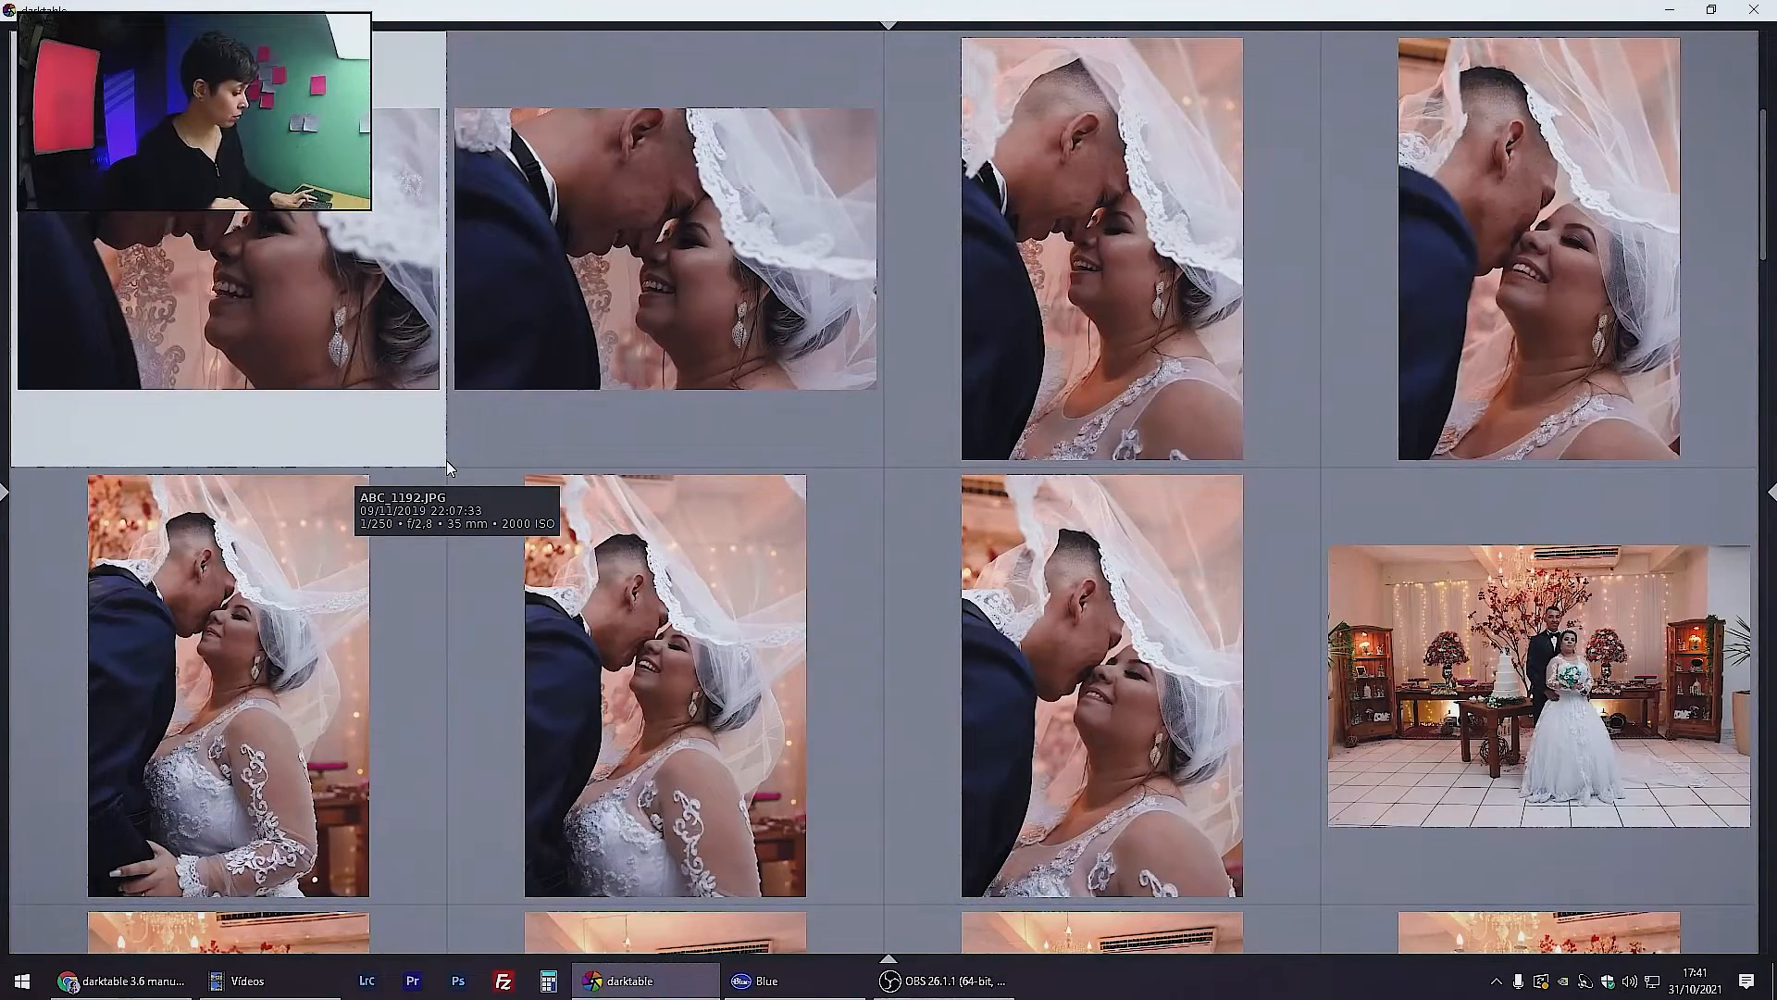
key("Tab")
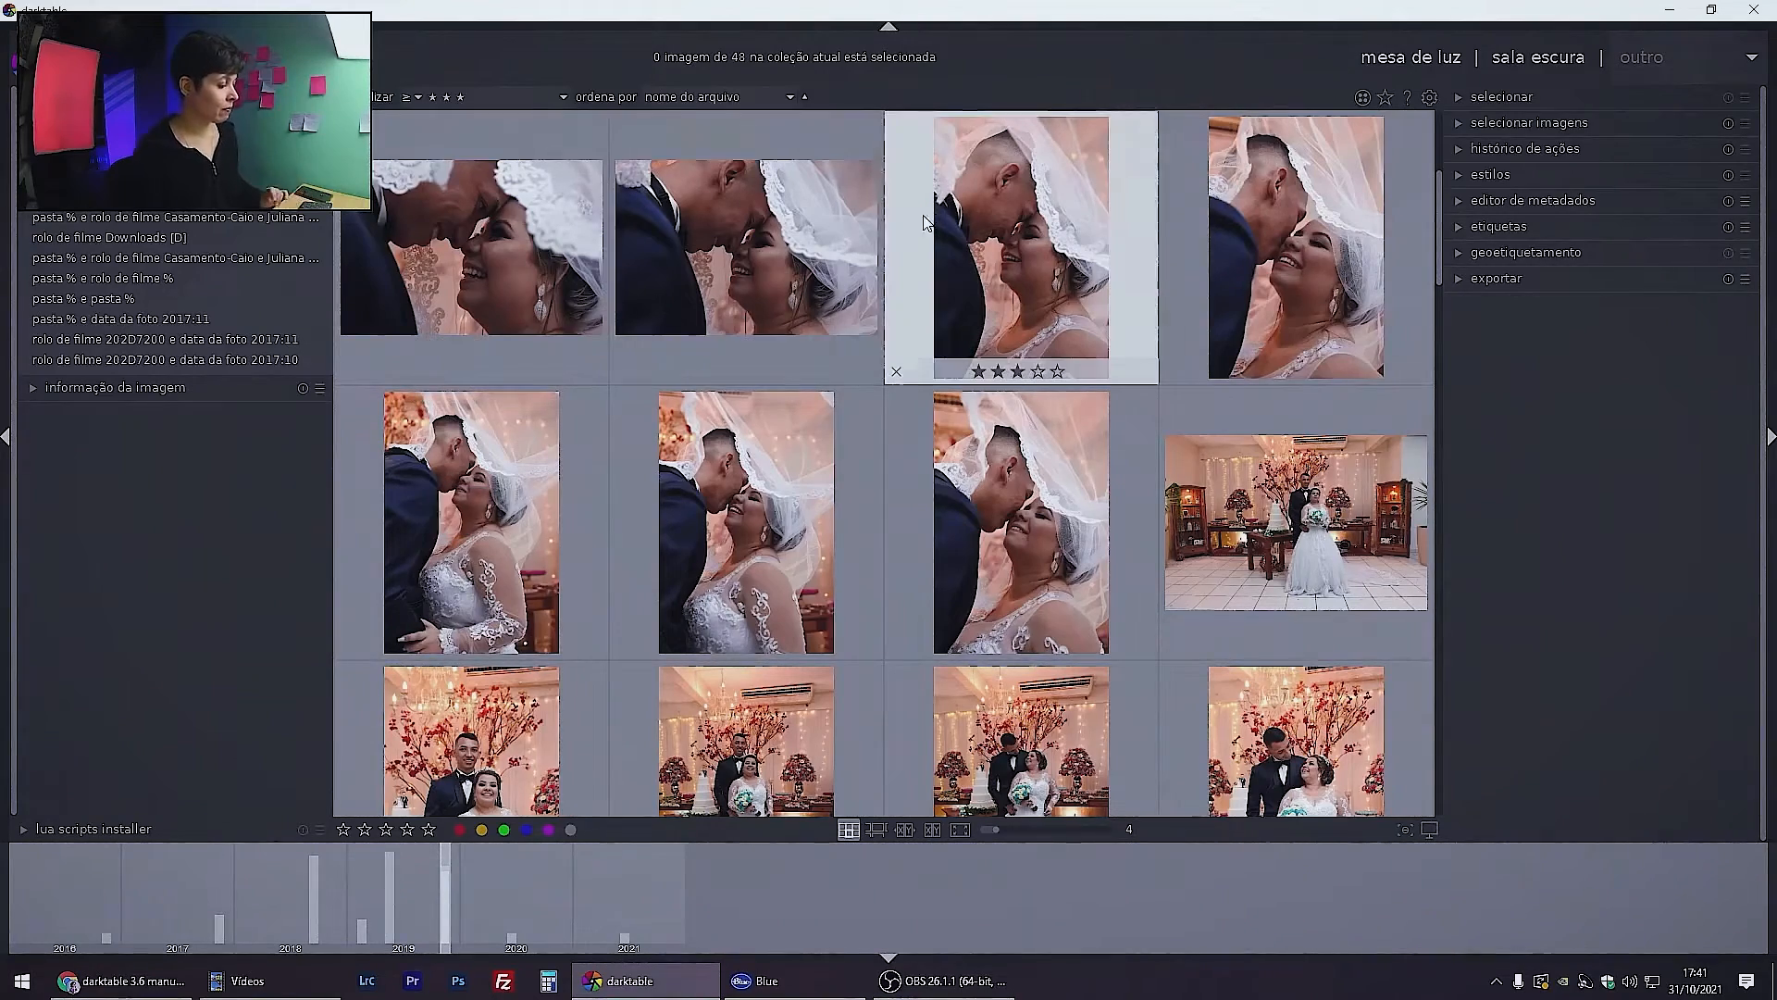
key("Tab")
key("Tab")
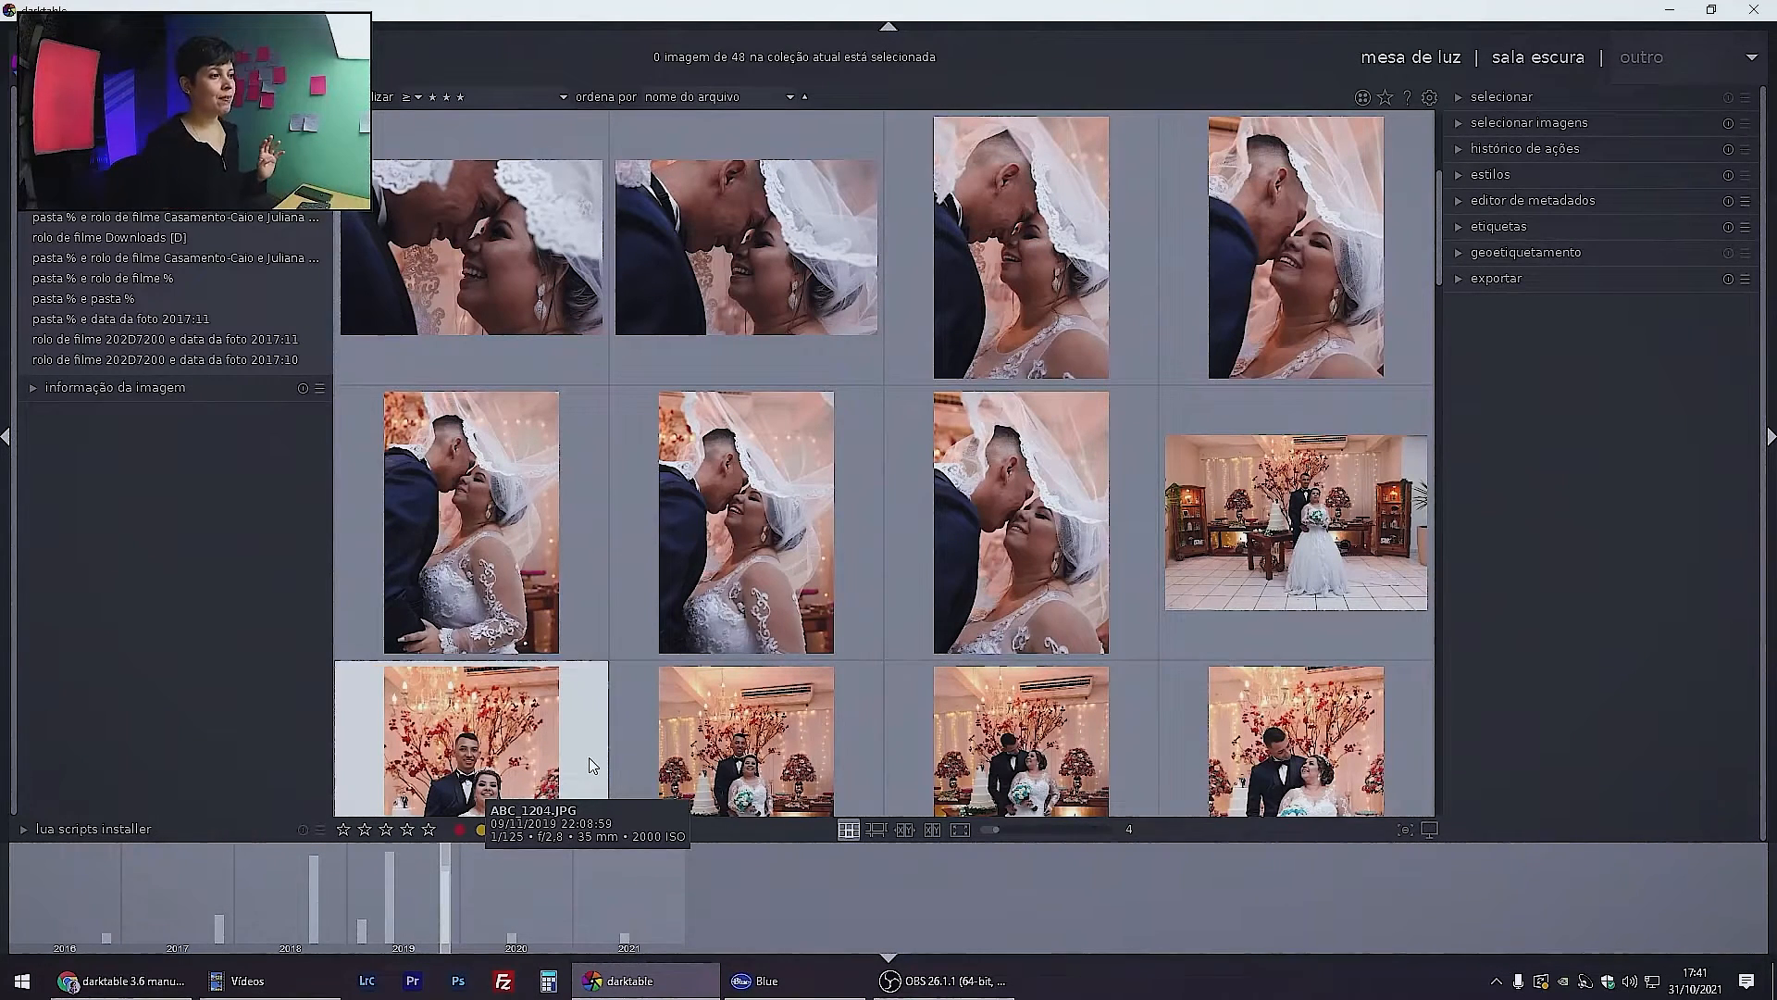
Select ABC_1193.JPG and move the highlight back and forth photo by photo among the neighbouring veil pictures
left_click(721, 267)
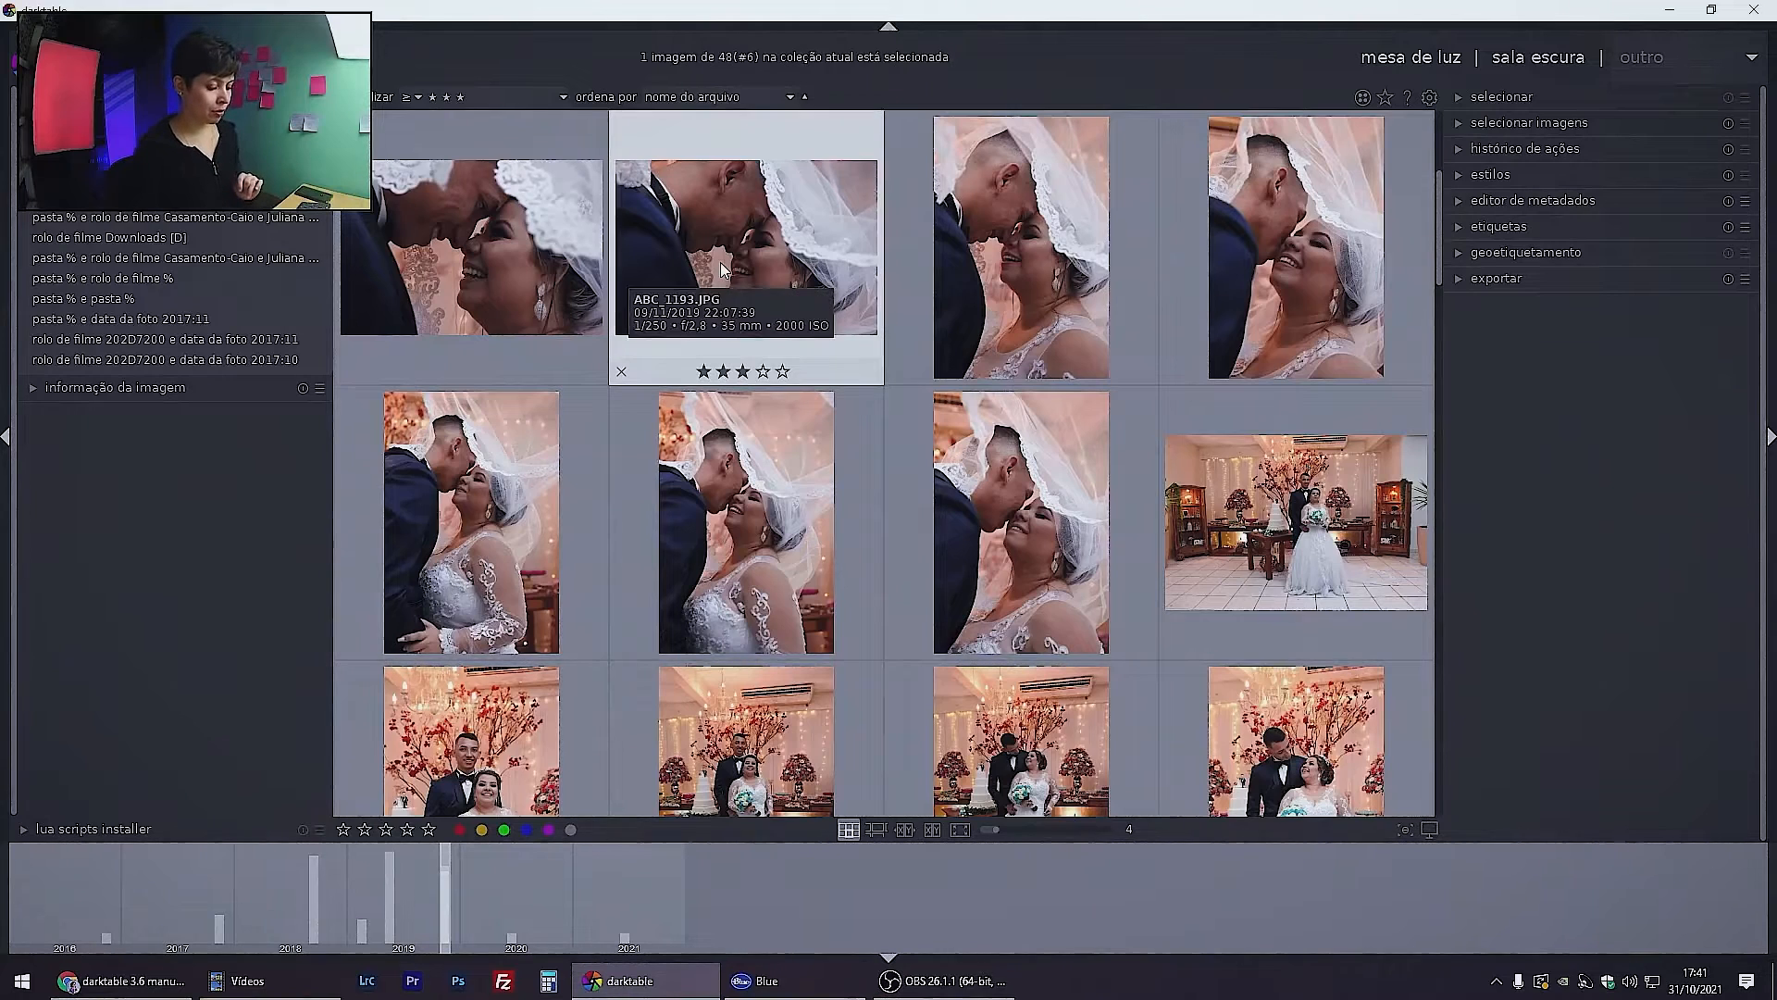
key("Right")
key("Right")
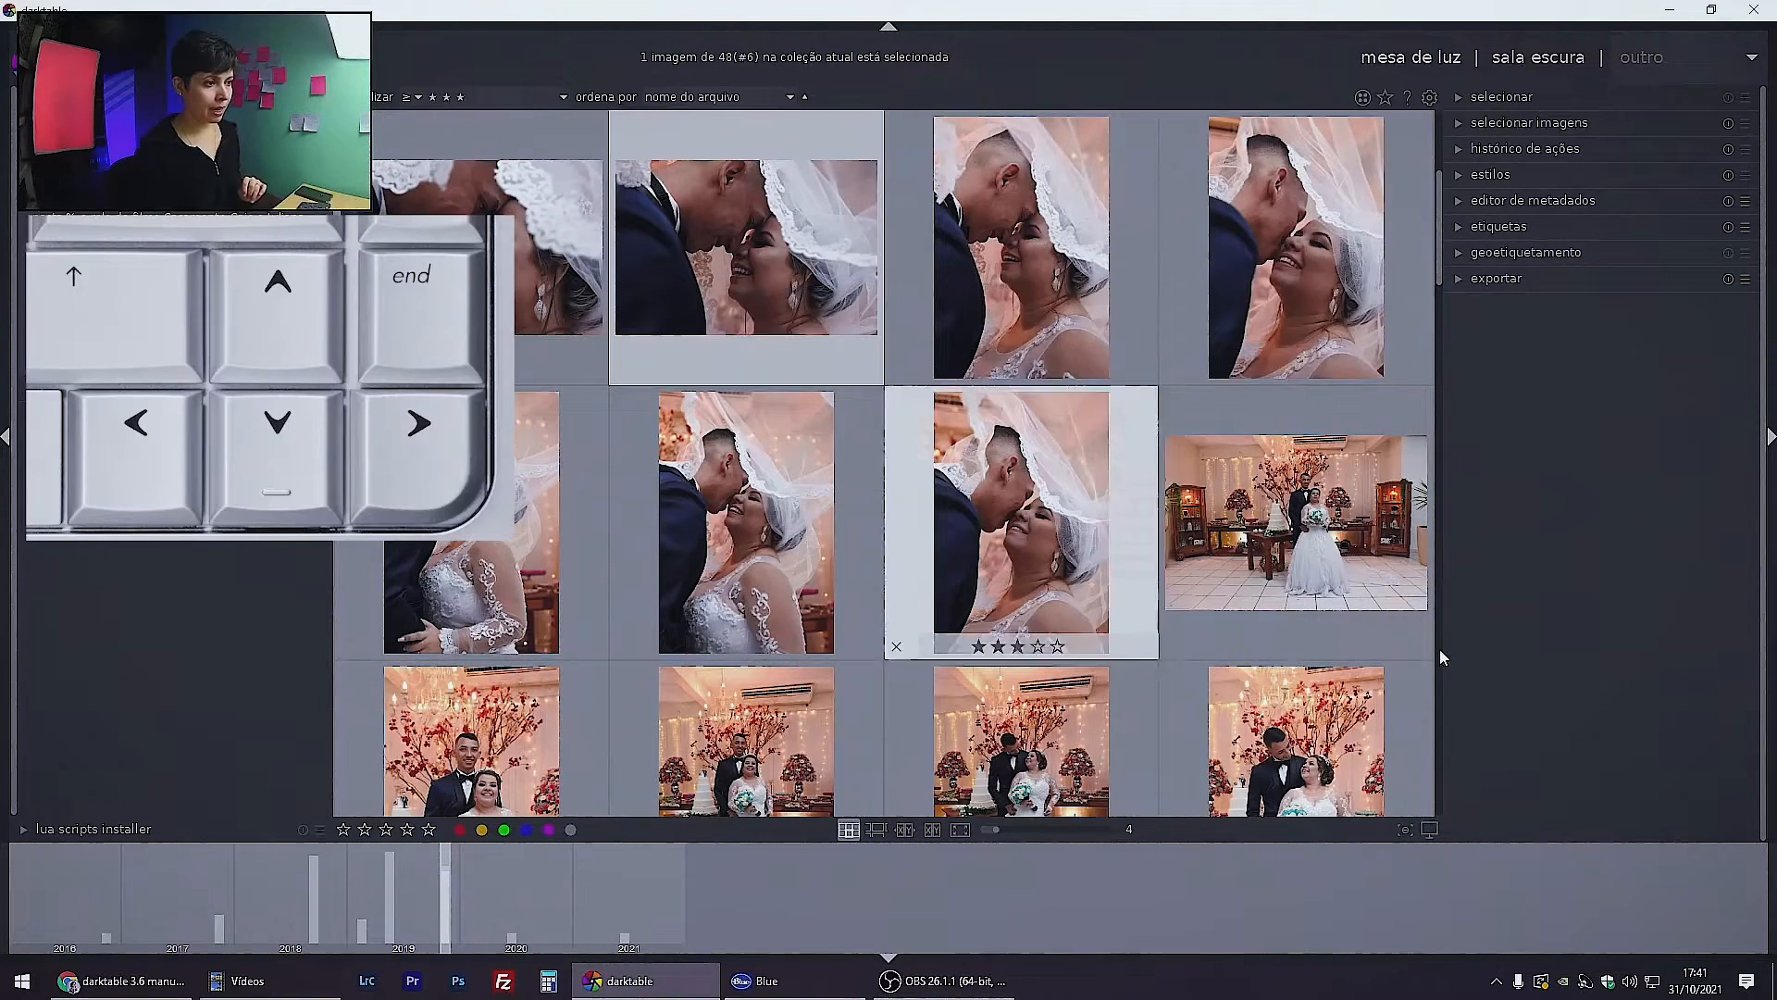
key("Up")
key("Right")
key("Right")
key("Right")
key("Right")
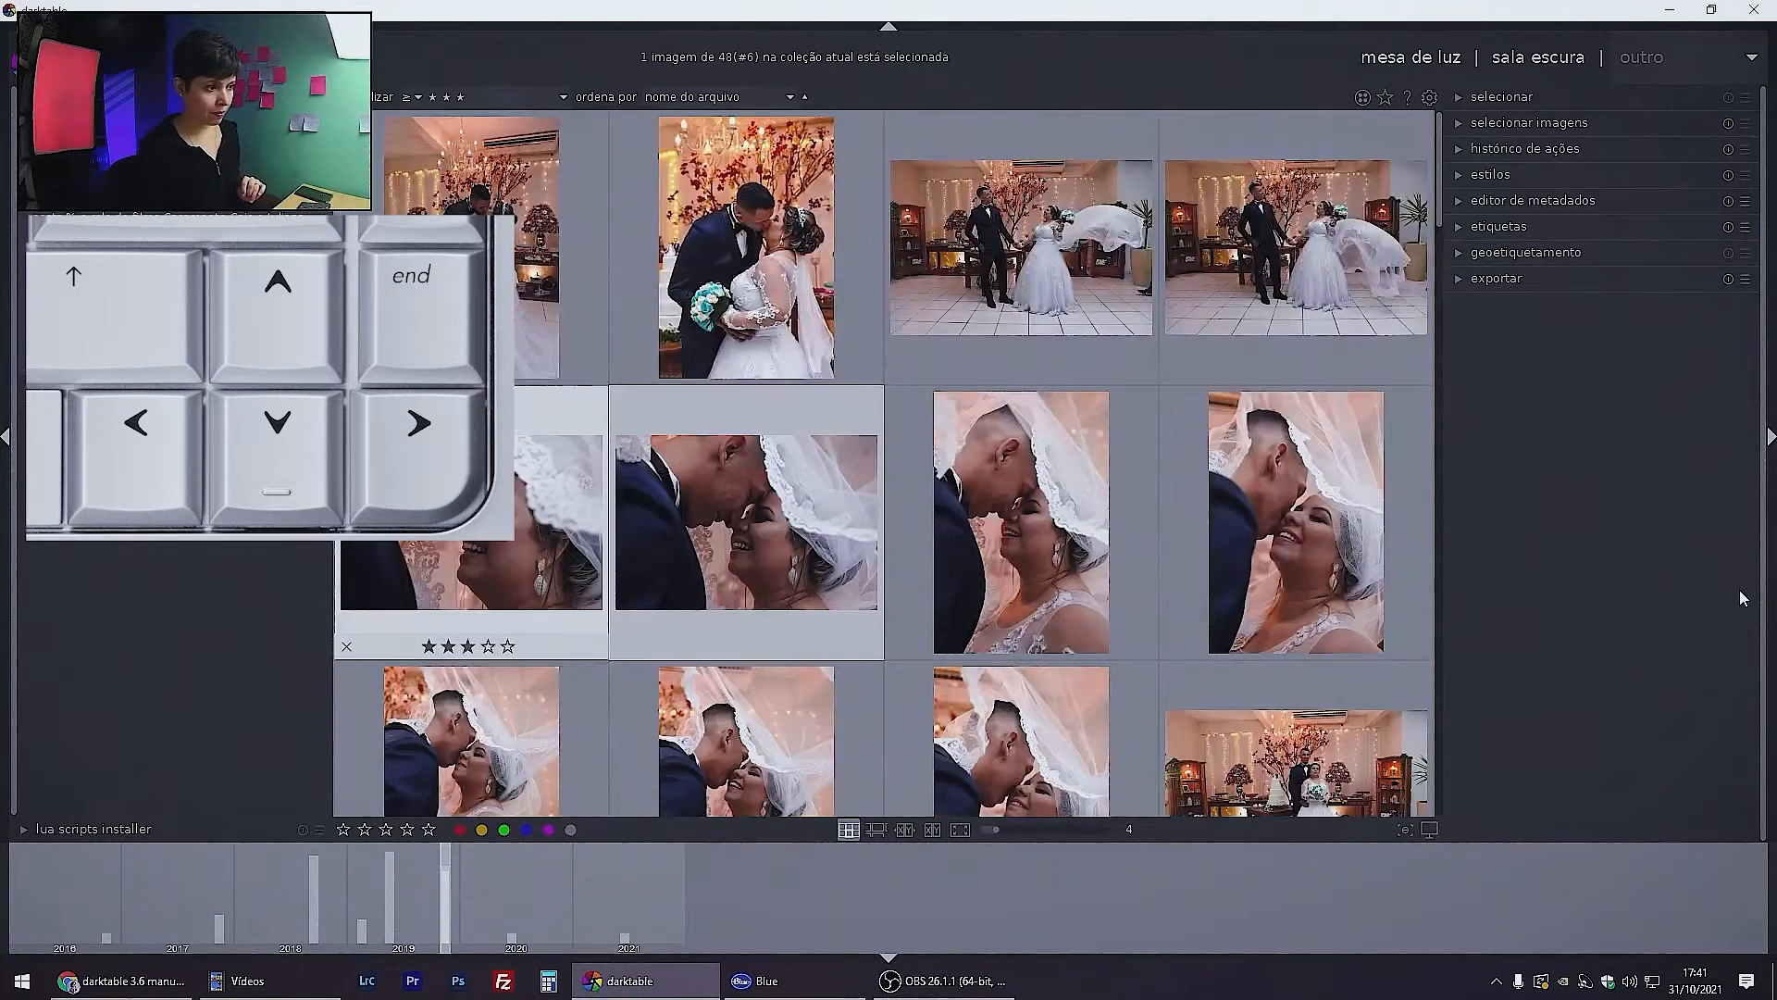
key("Left")
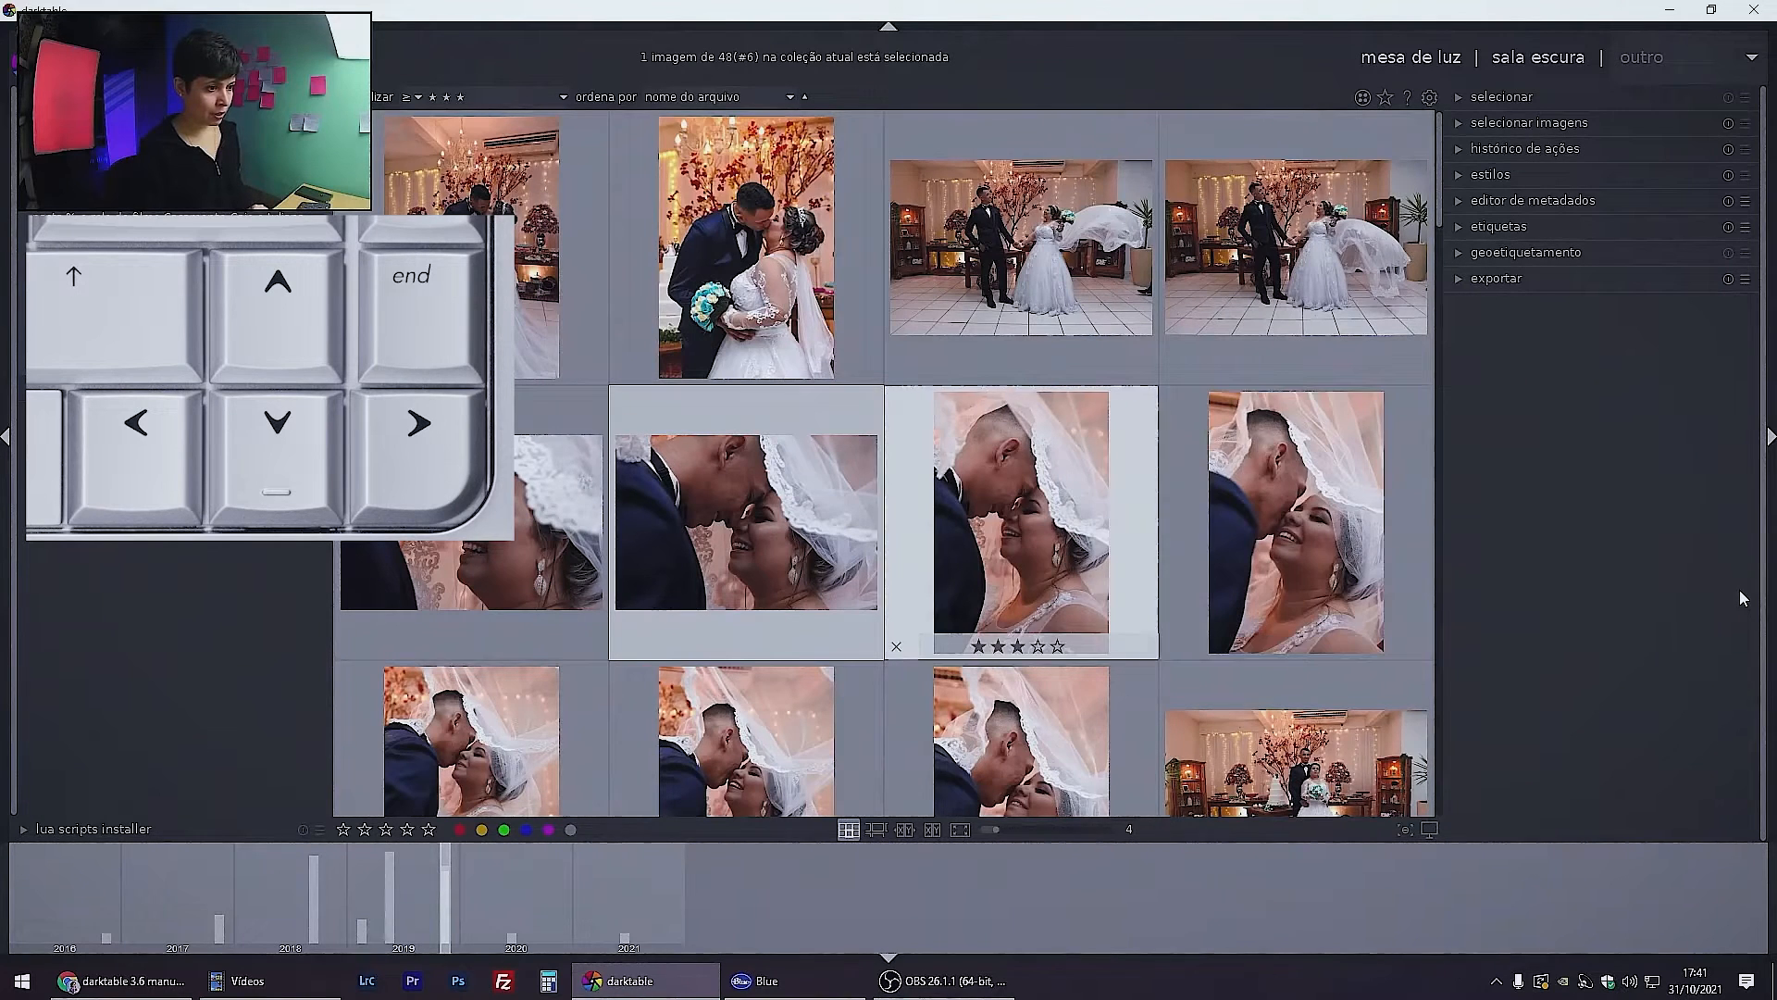
key("Right")
key("Right")
key("Right")
key("Right")
key("Right")
key("Left")
key("Left")
key("Left")
key("Left")
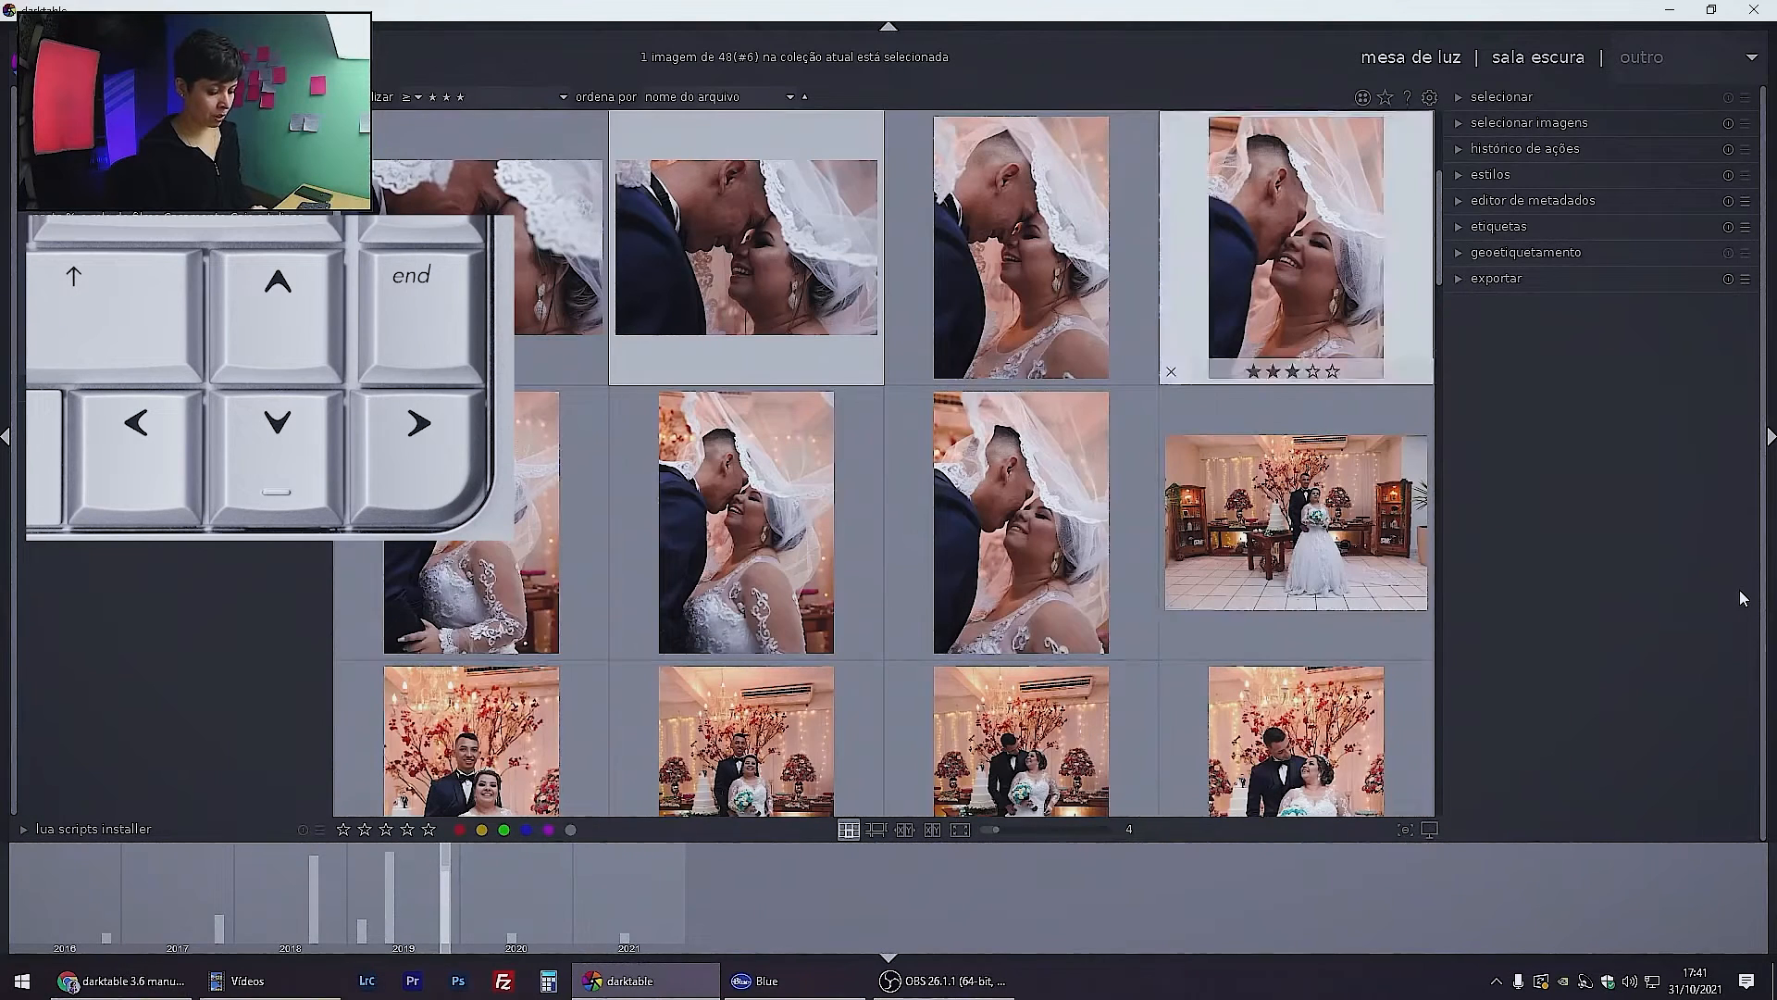
key("Left")
key("Left")
key("Right")
Move the highlight up and down by rows to the photo of the couple facing each other beside the flowers
key("Down")
key("Down")
key("Up")
key("Up")
key("Down")
key("Down")
key("Down")
key("Down")
key("Up")
key("Up")
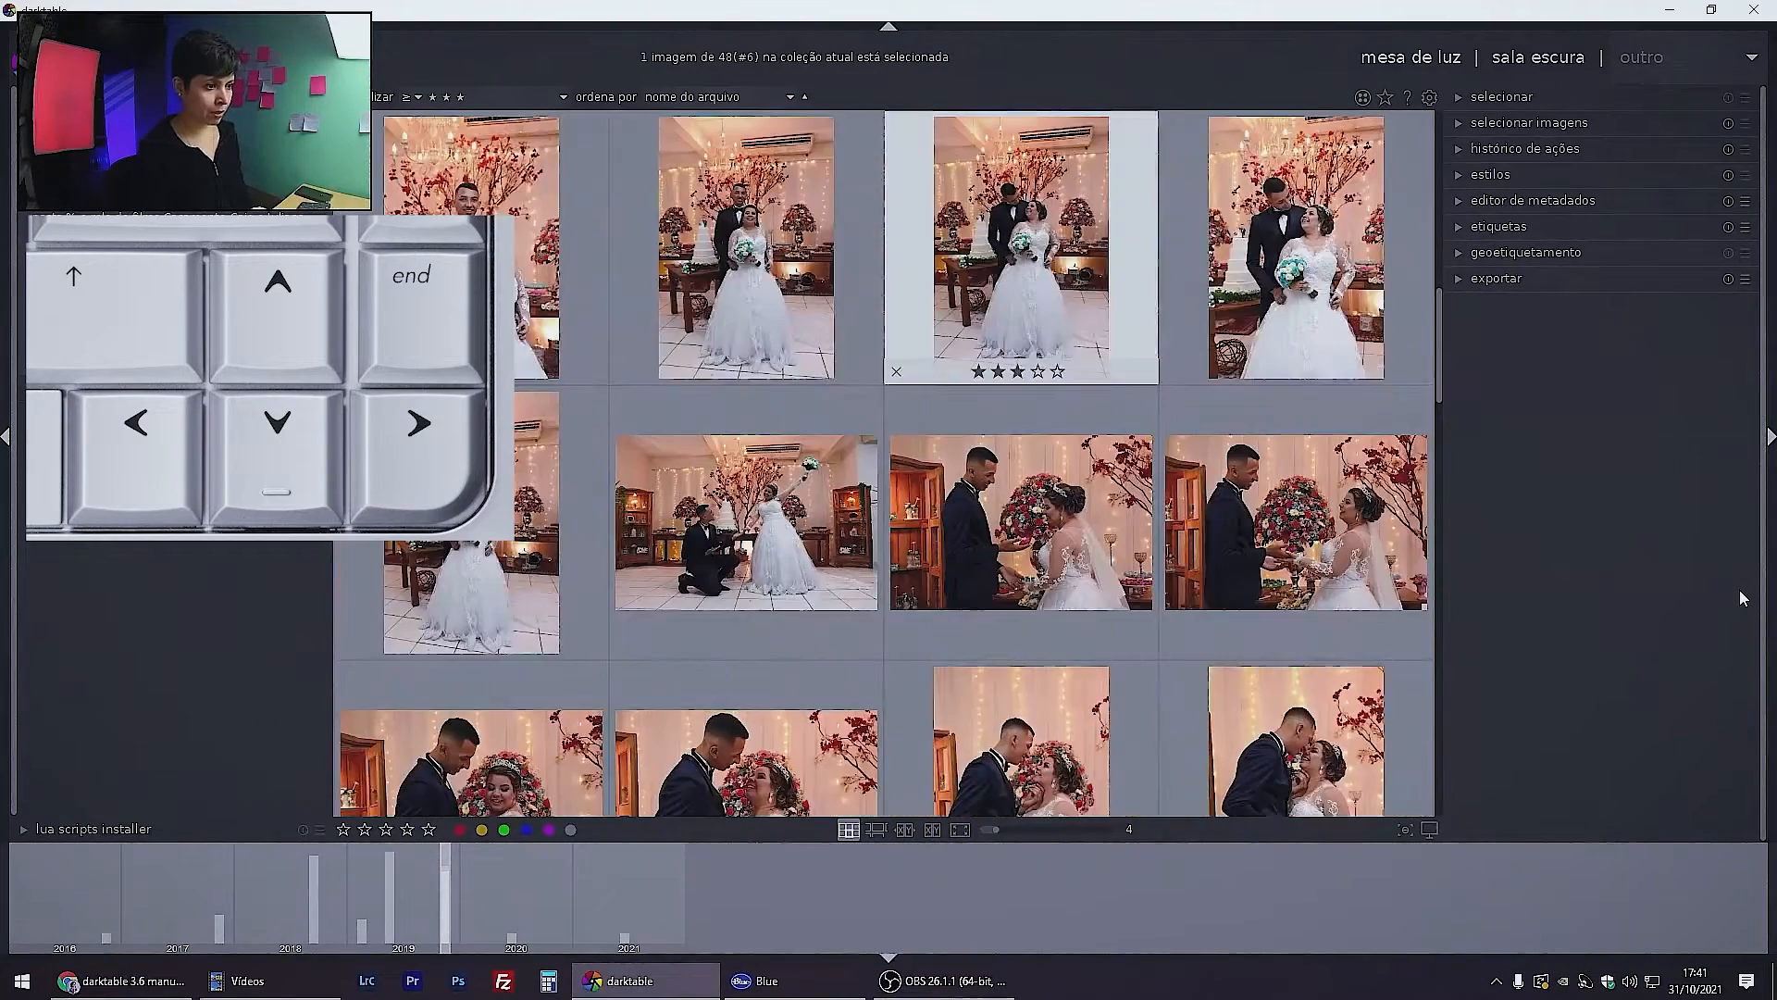
key("Down")
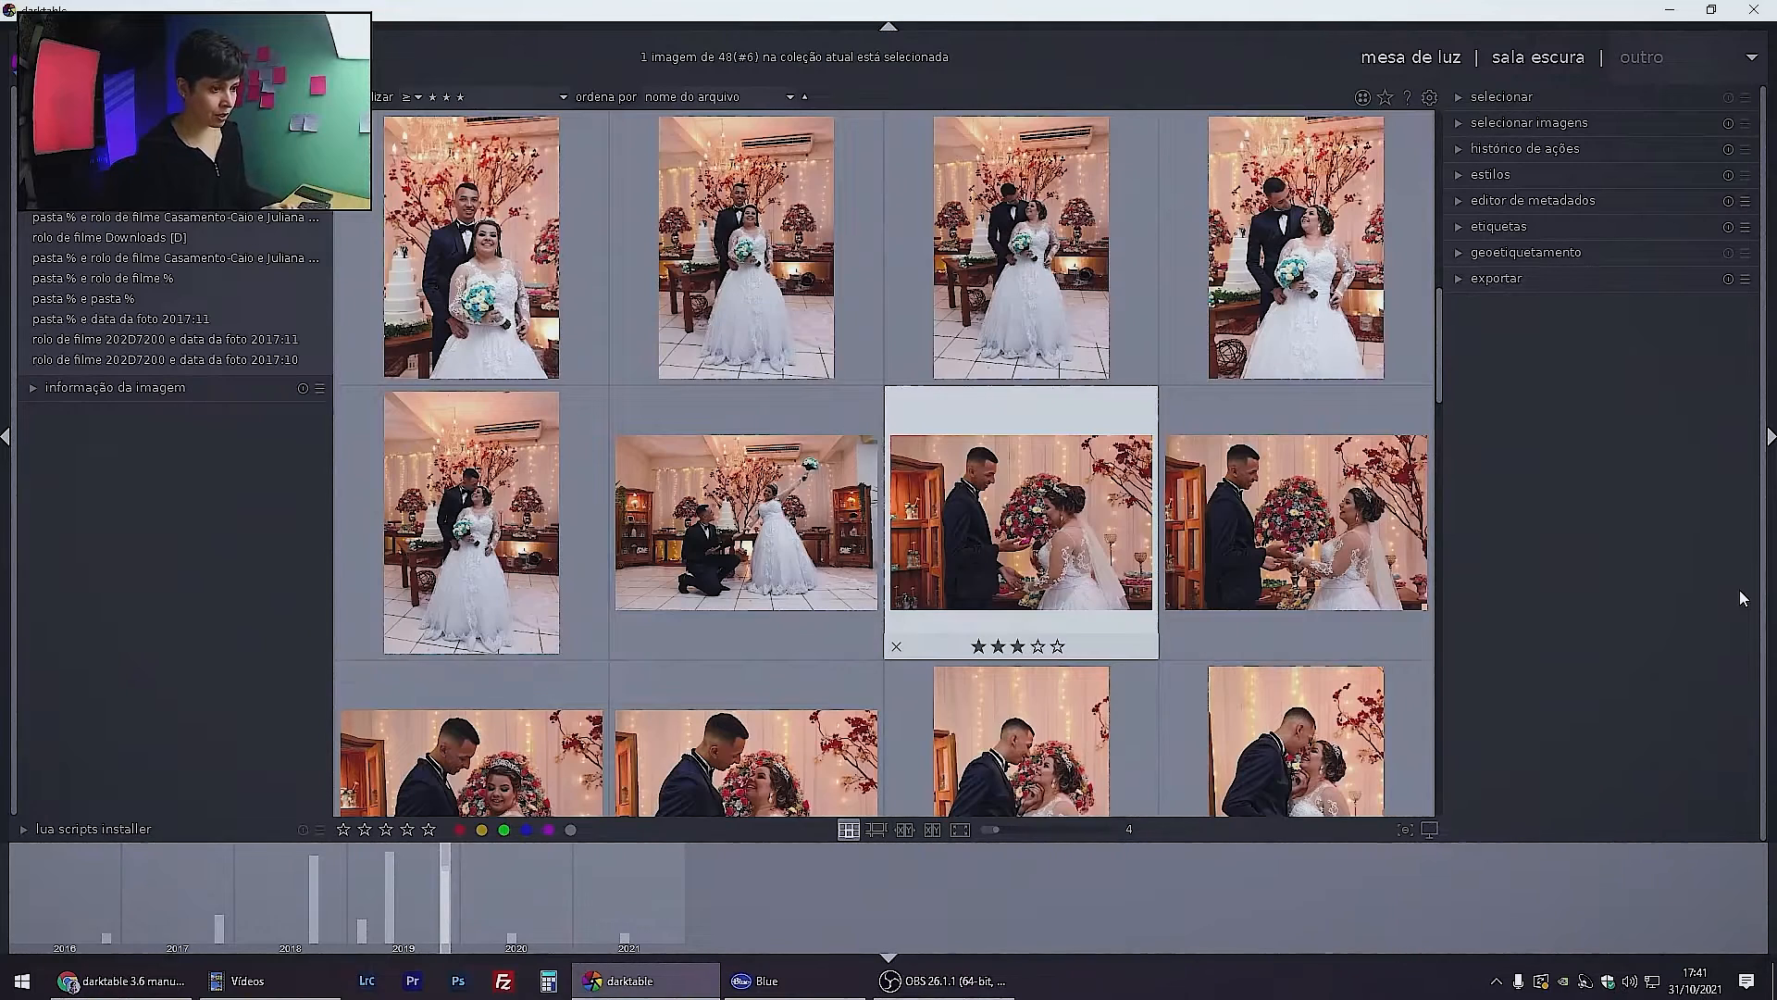
Rate the highlighted couple photo five stars and then one star, the following photo two stars, and the one after it five stars
key("5")
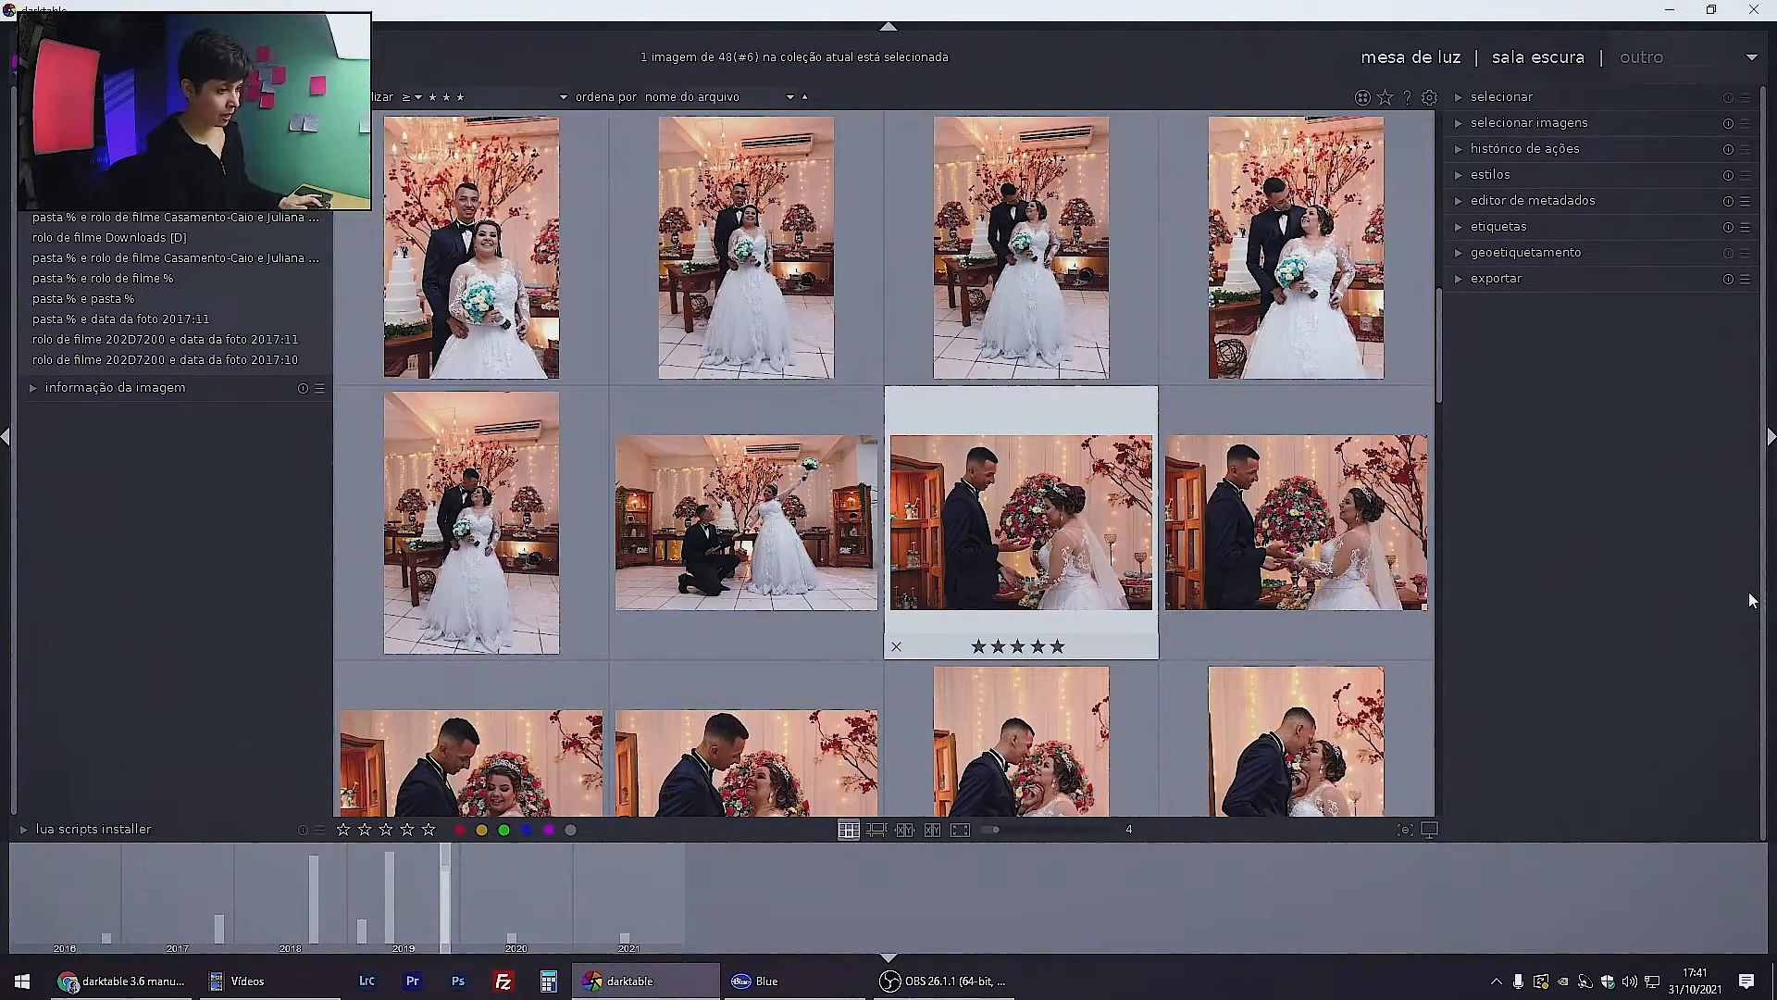
key("1")
key("2")
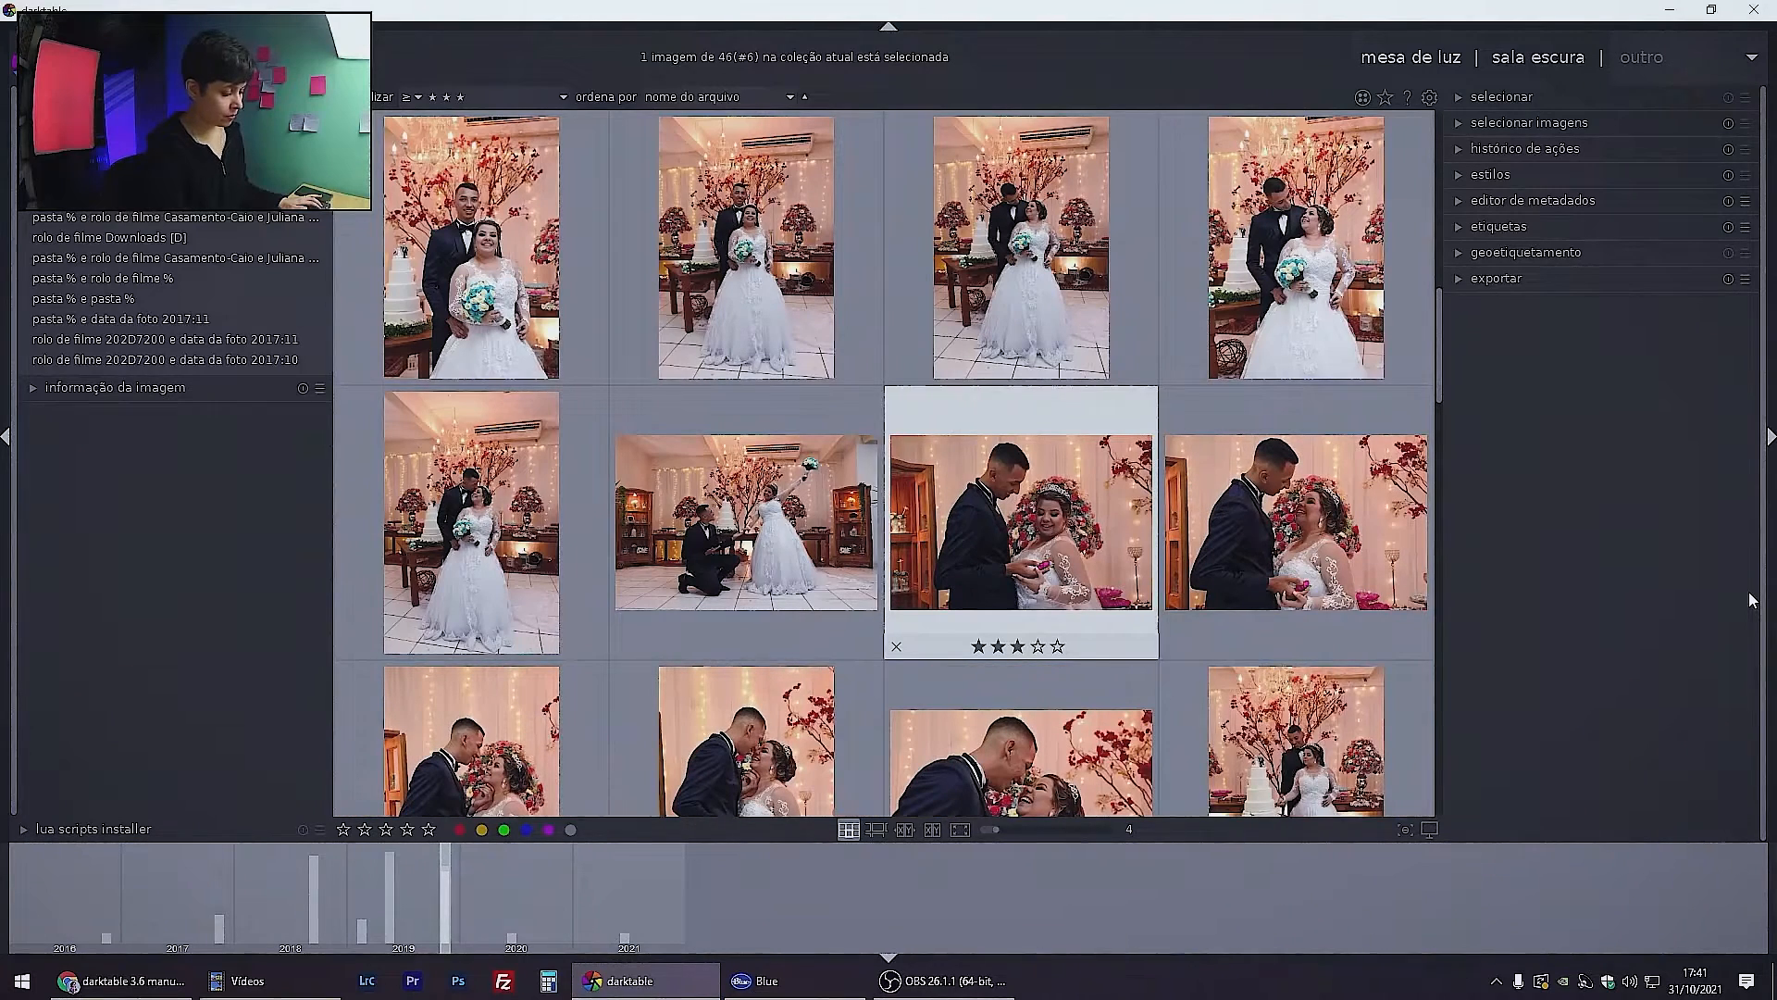
key("5")
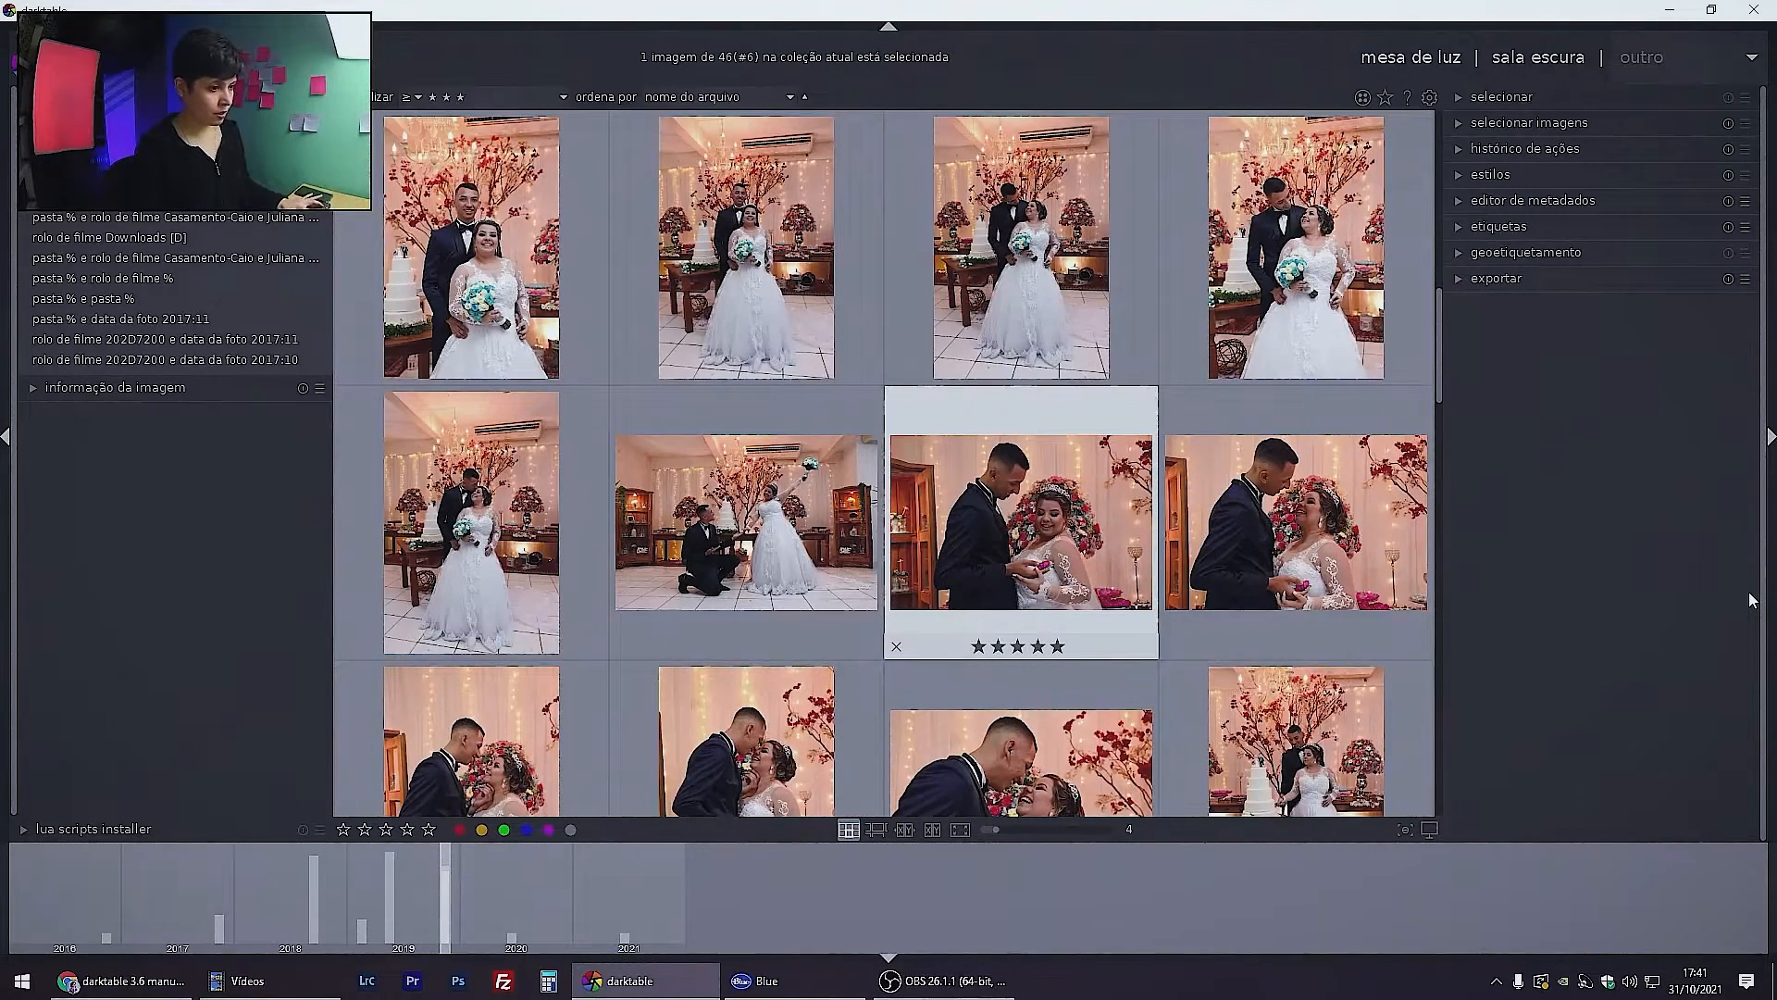
Set the rating filter to show all photos and browse the full collection for one to rate
left_click(497, 100)
left_click(520, 31)
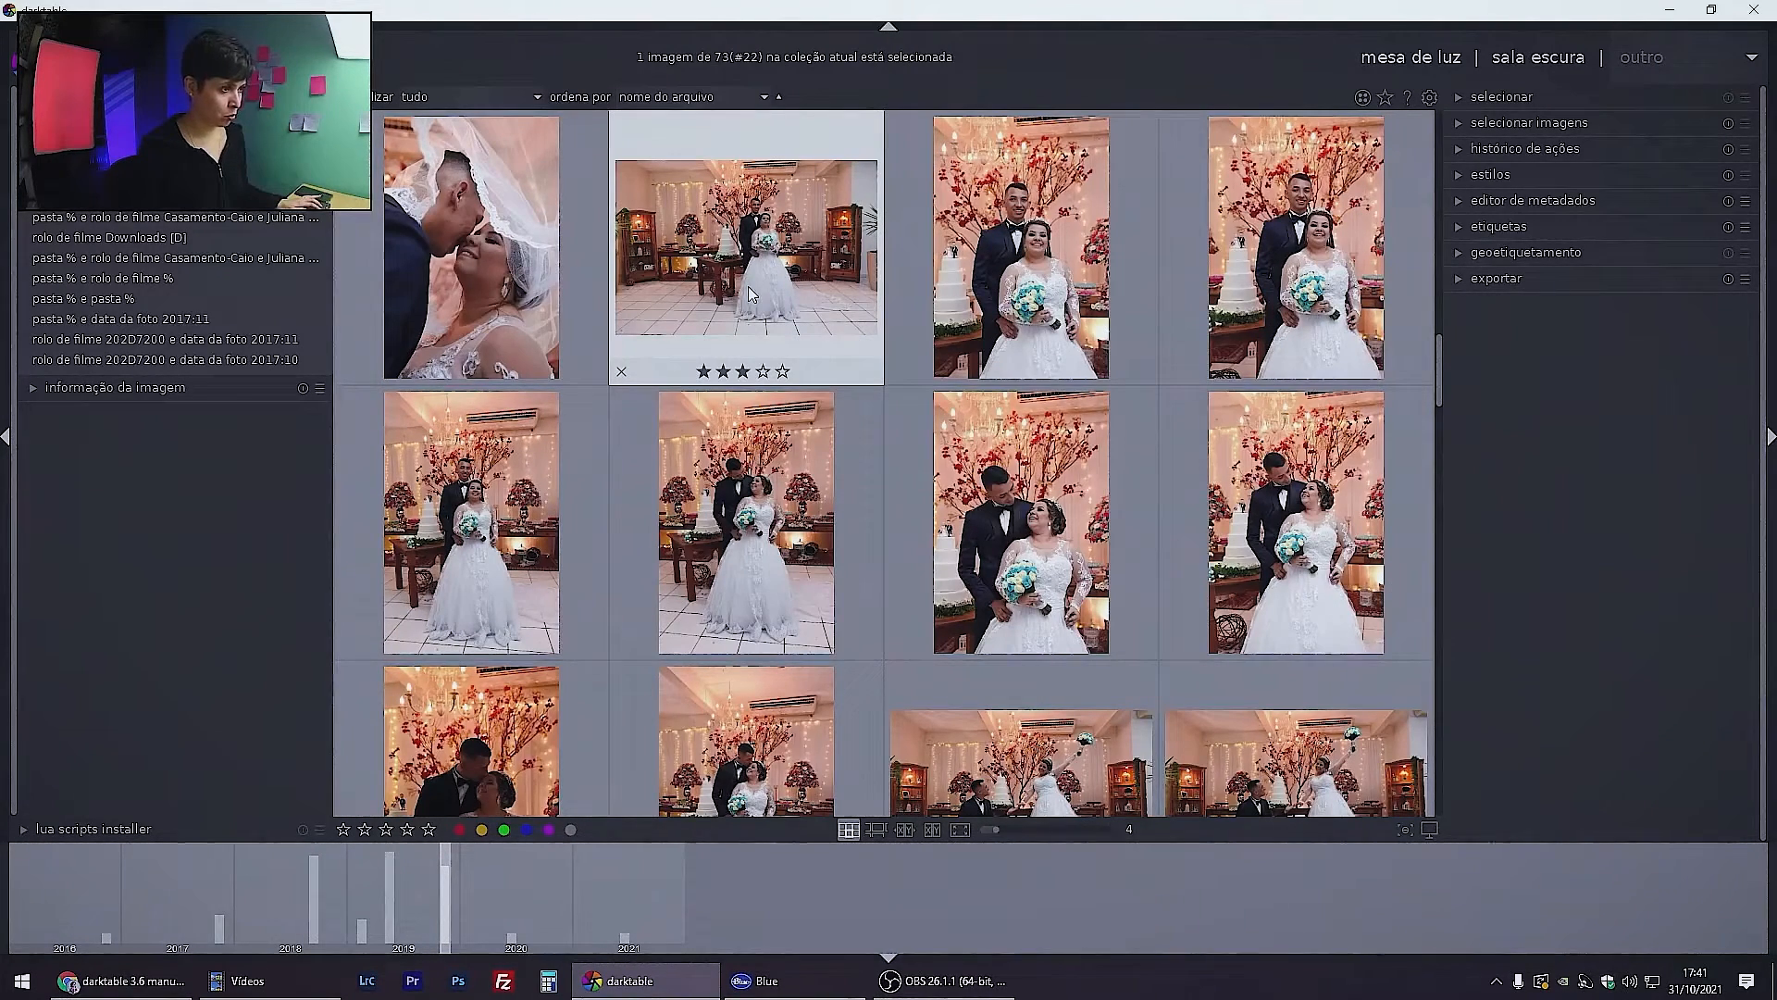
scroll(748, 286, "down", 3)
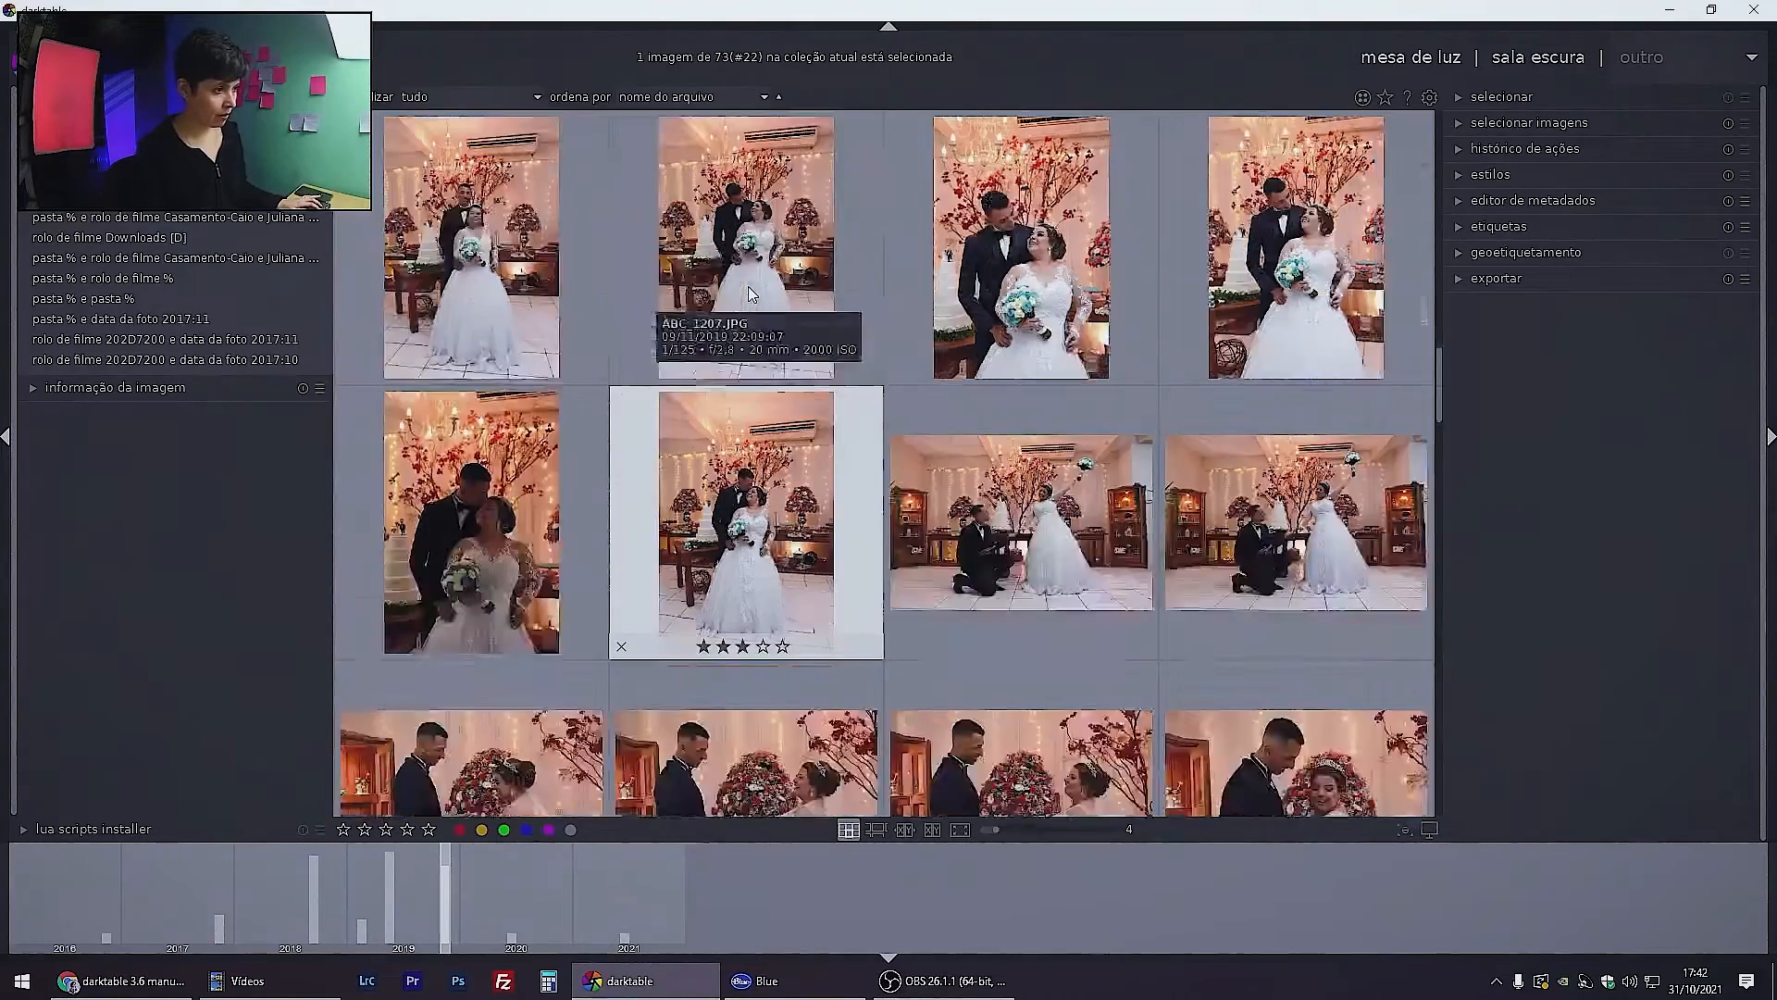
scroll(748, 293, "up", 1)
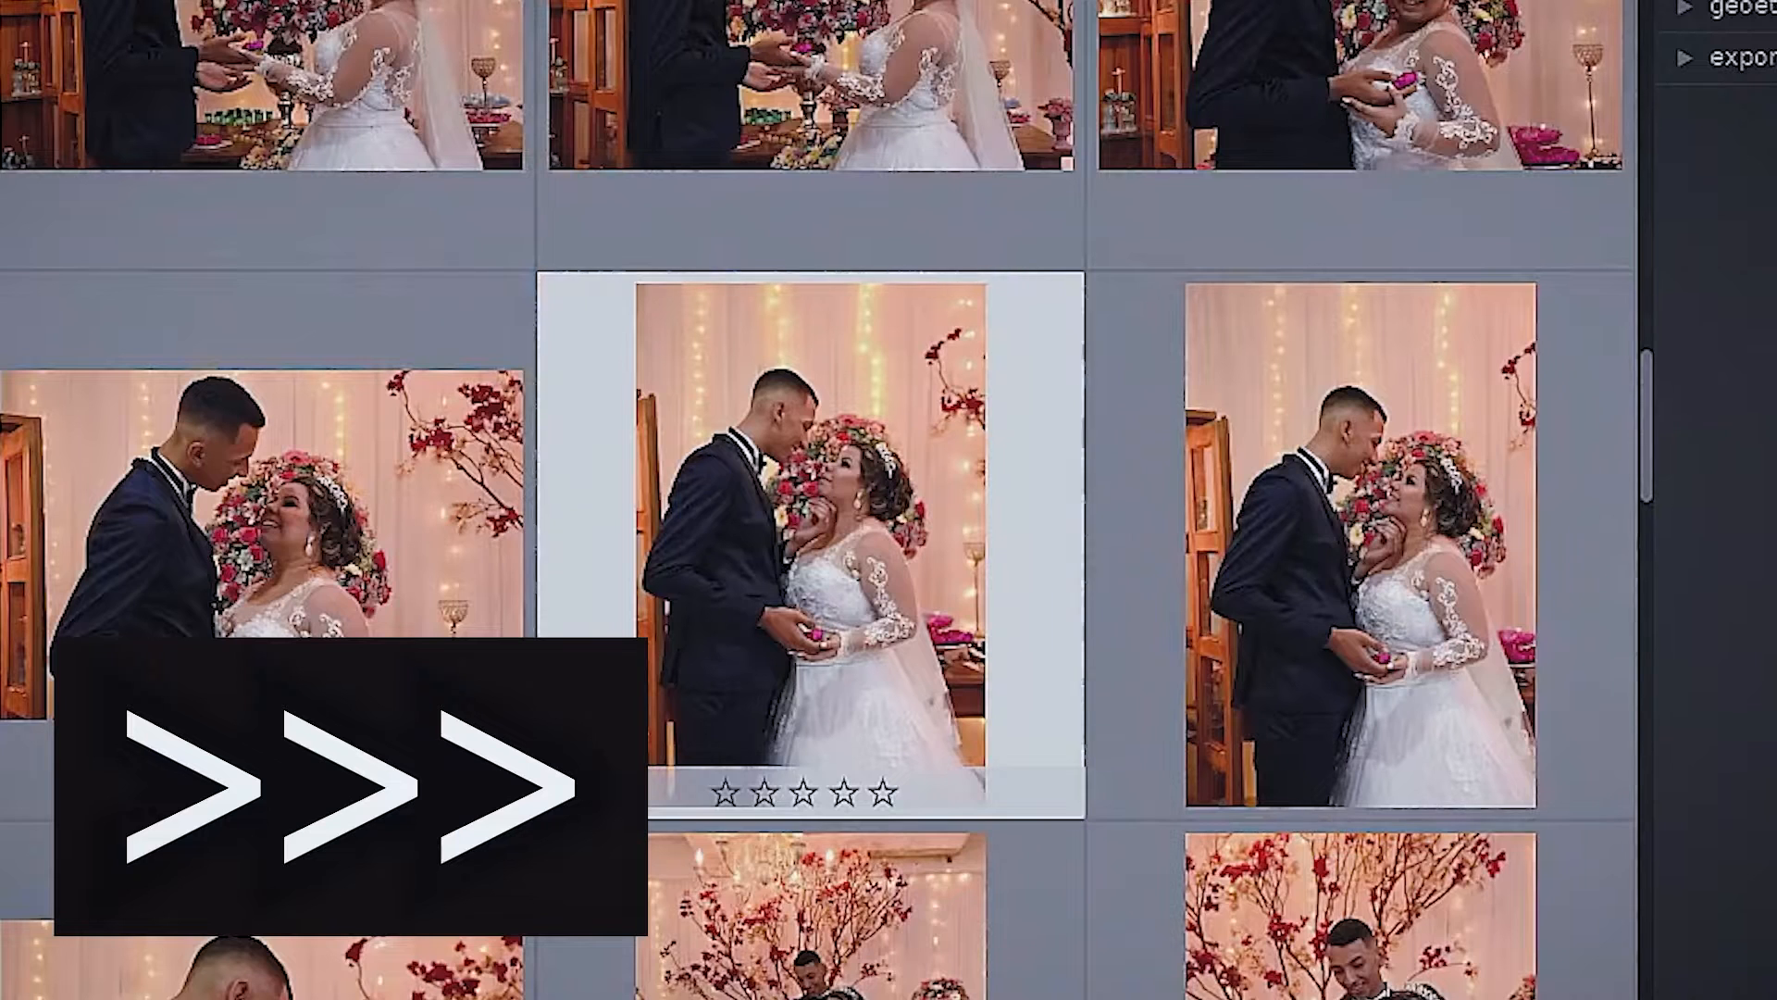
Run the rating of ABC_1220.JPG through one to five stars and leave it at five stars
key("3")
key("4")
key("5")
key("1")
key("2")
key("3")
key("4")
key("5")
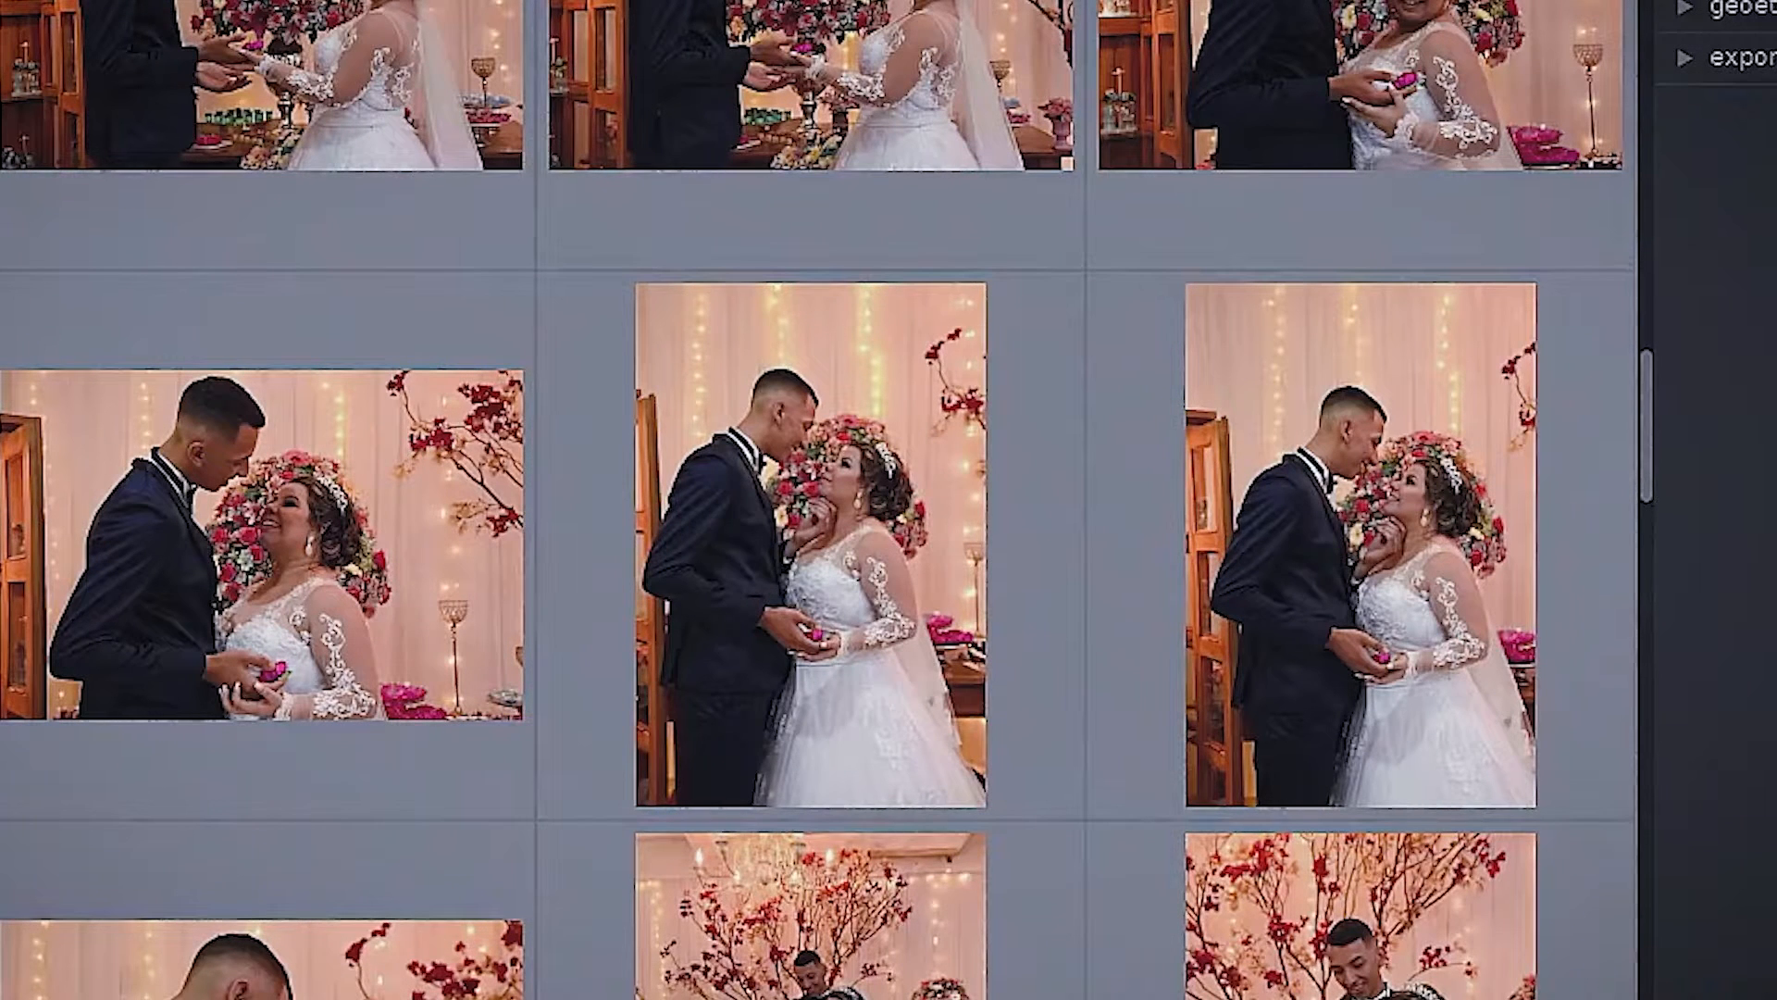
Try the red, yellow, green, blue and purple colour labels on ABC_1220.JPG
mouse_move(877, 453)
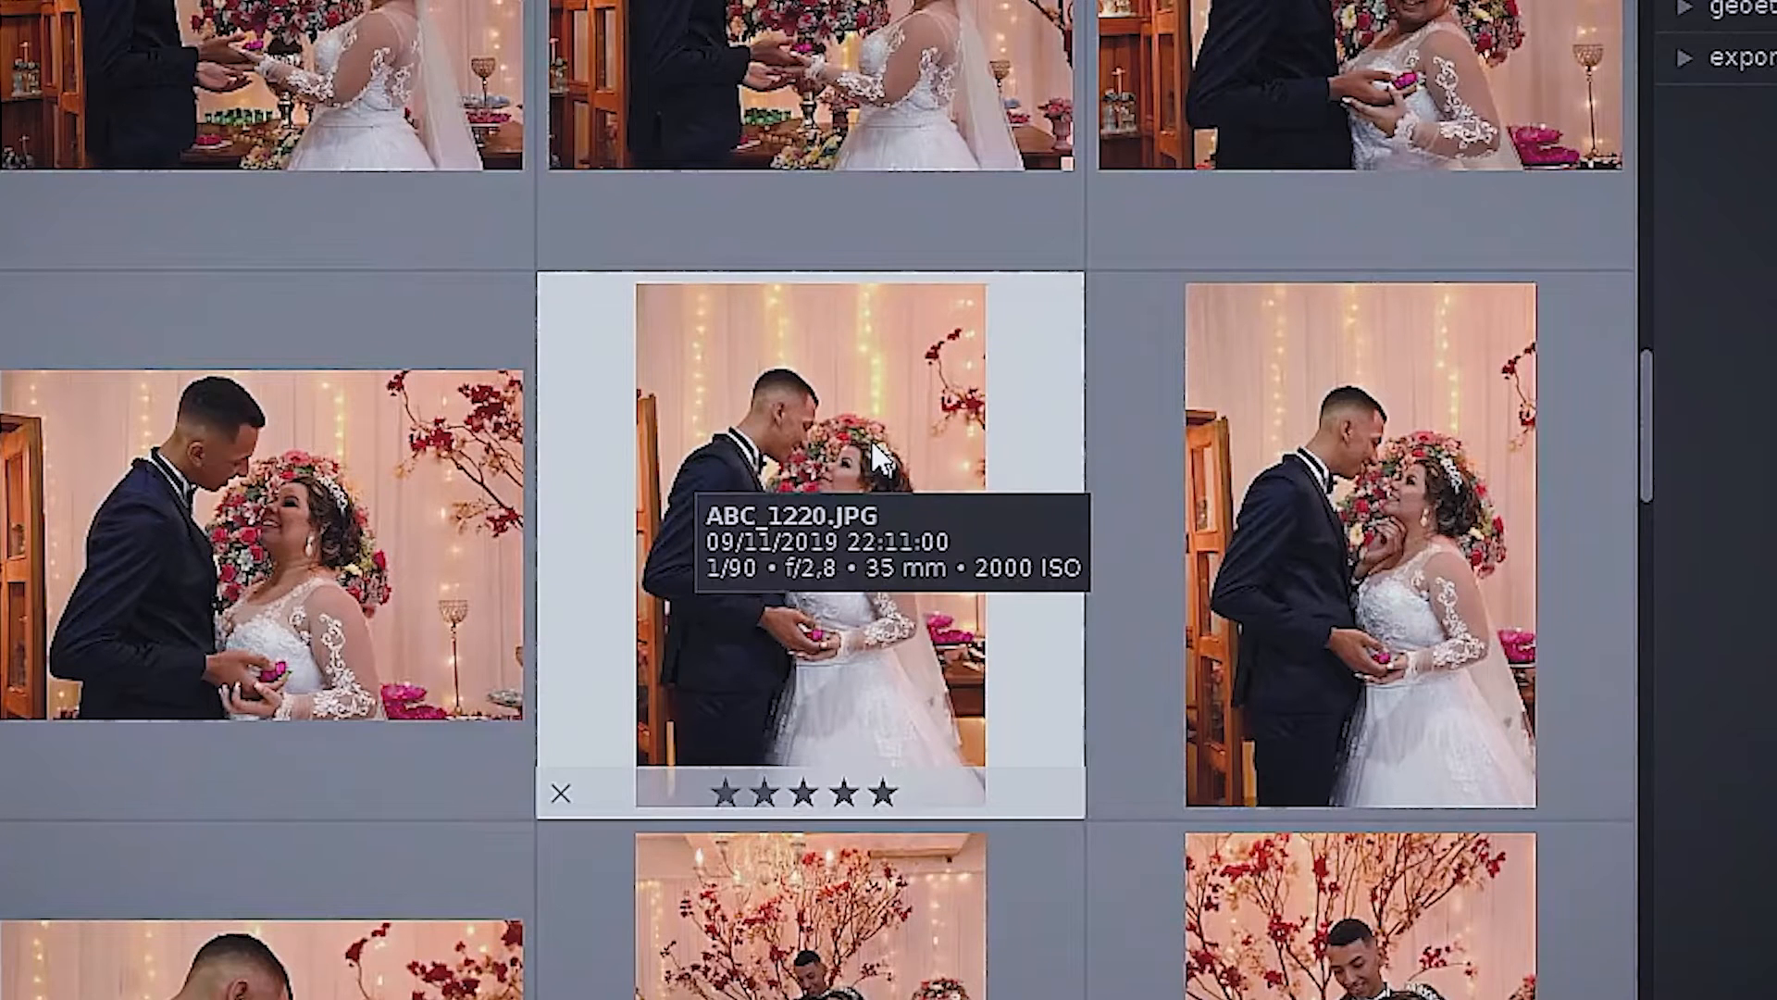
key("F1")
key("F2")
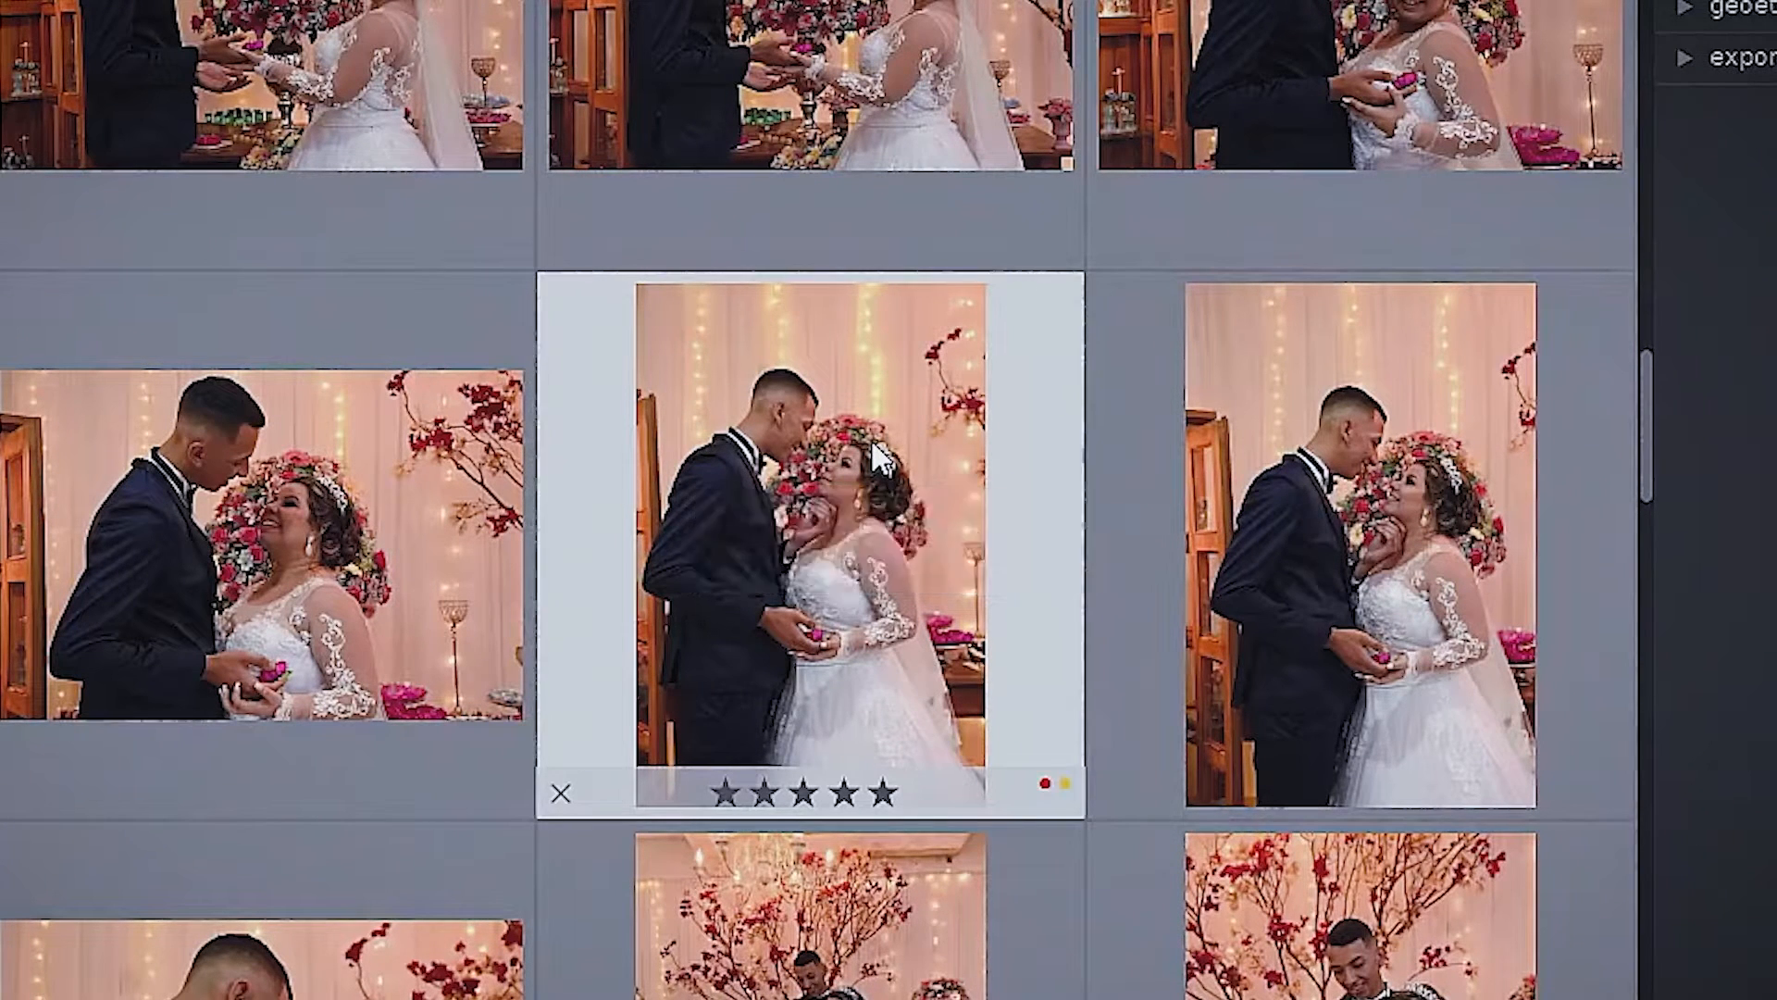
key("F3")
key("F4")
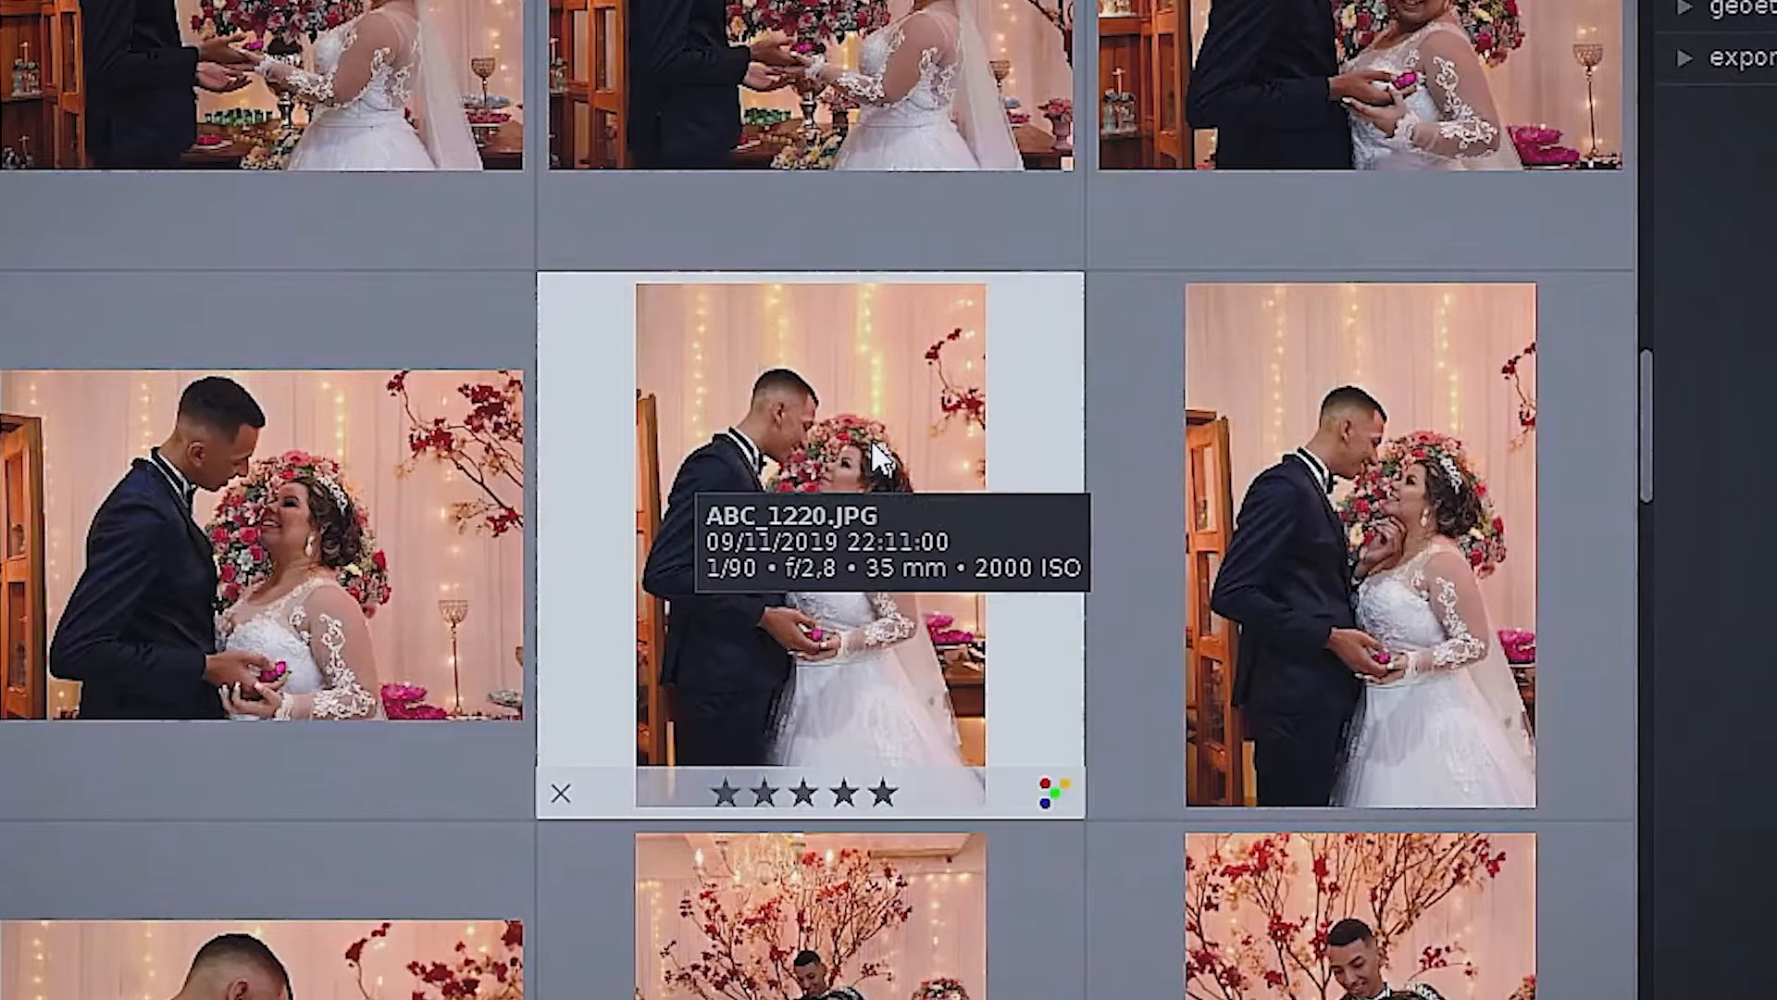
key("F5")
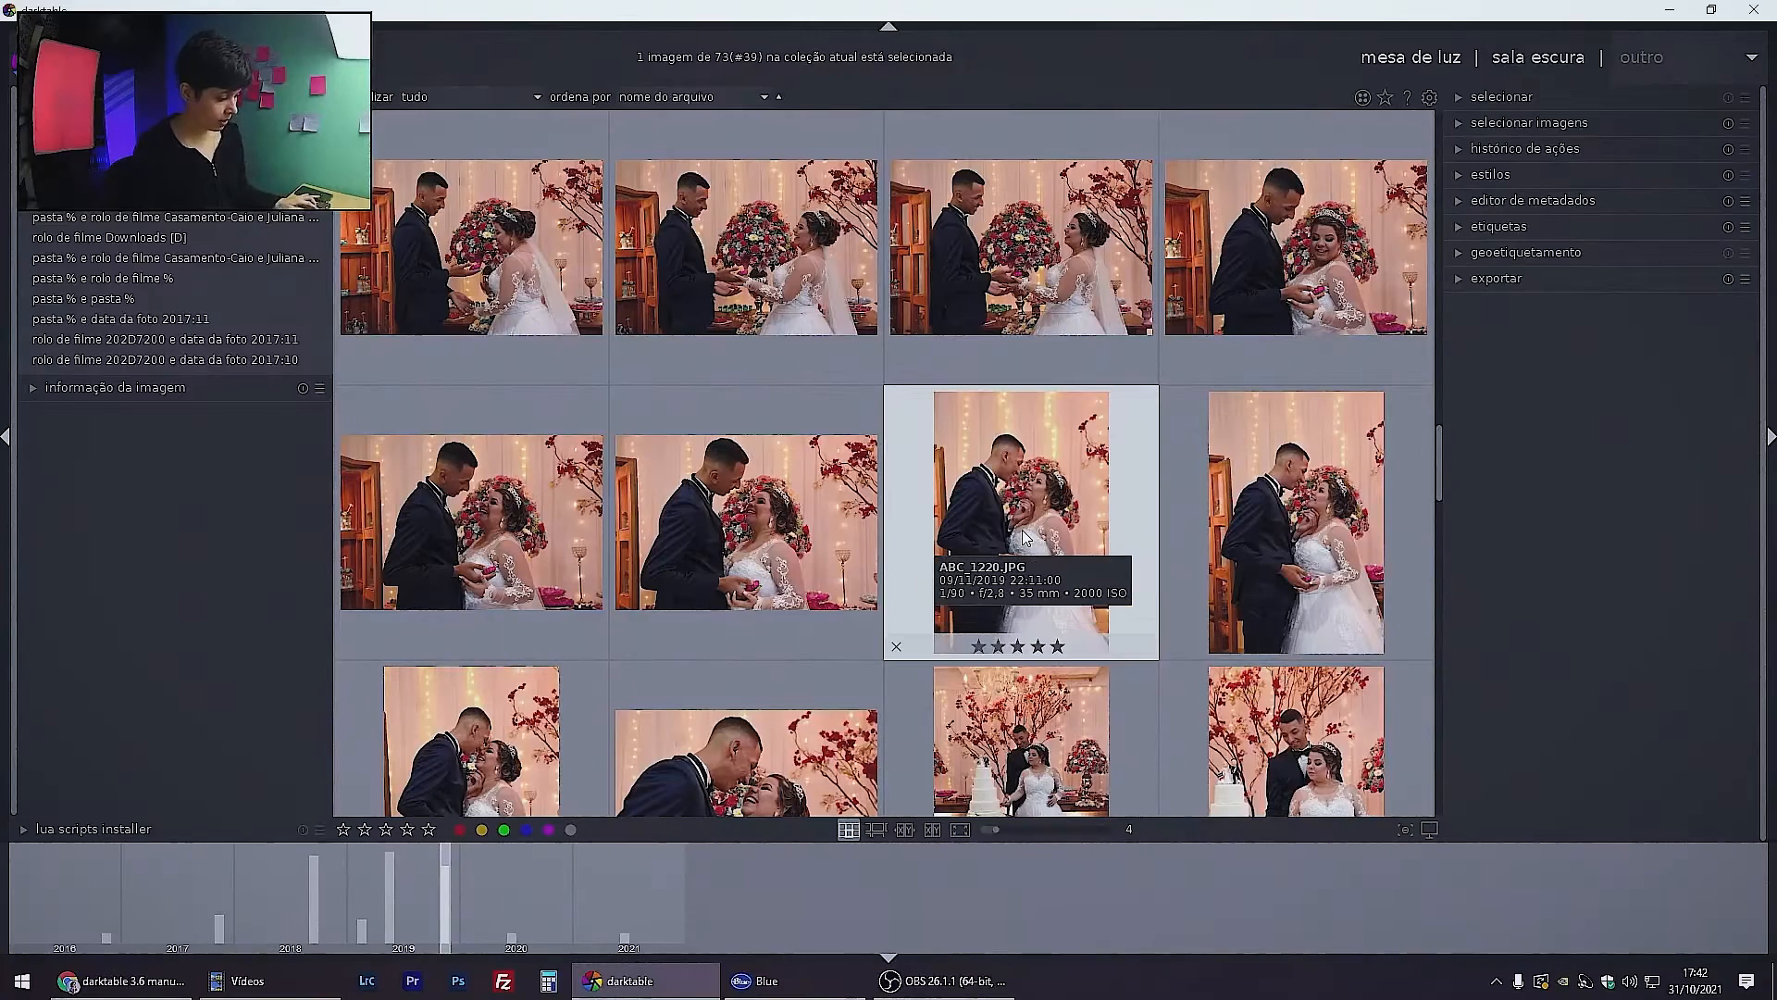
Toggle the colour labels on ABC_1220.JPG and leave only the red one assigned
key("F1")
key("F2")
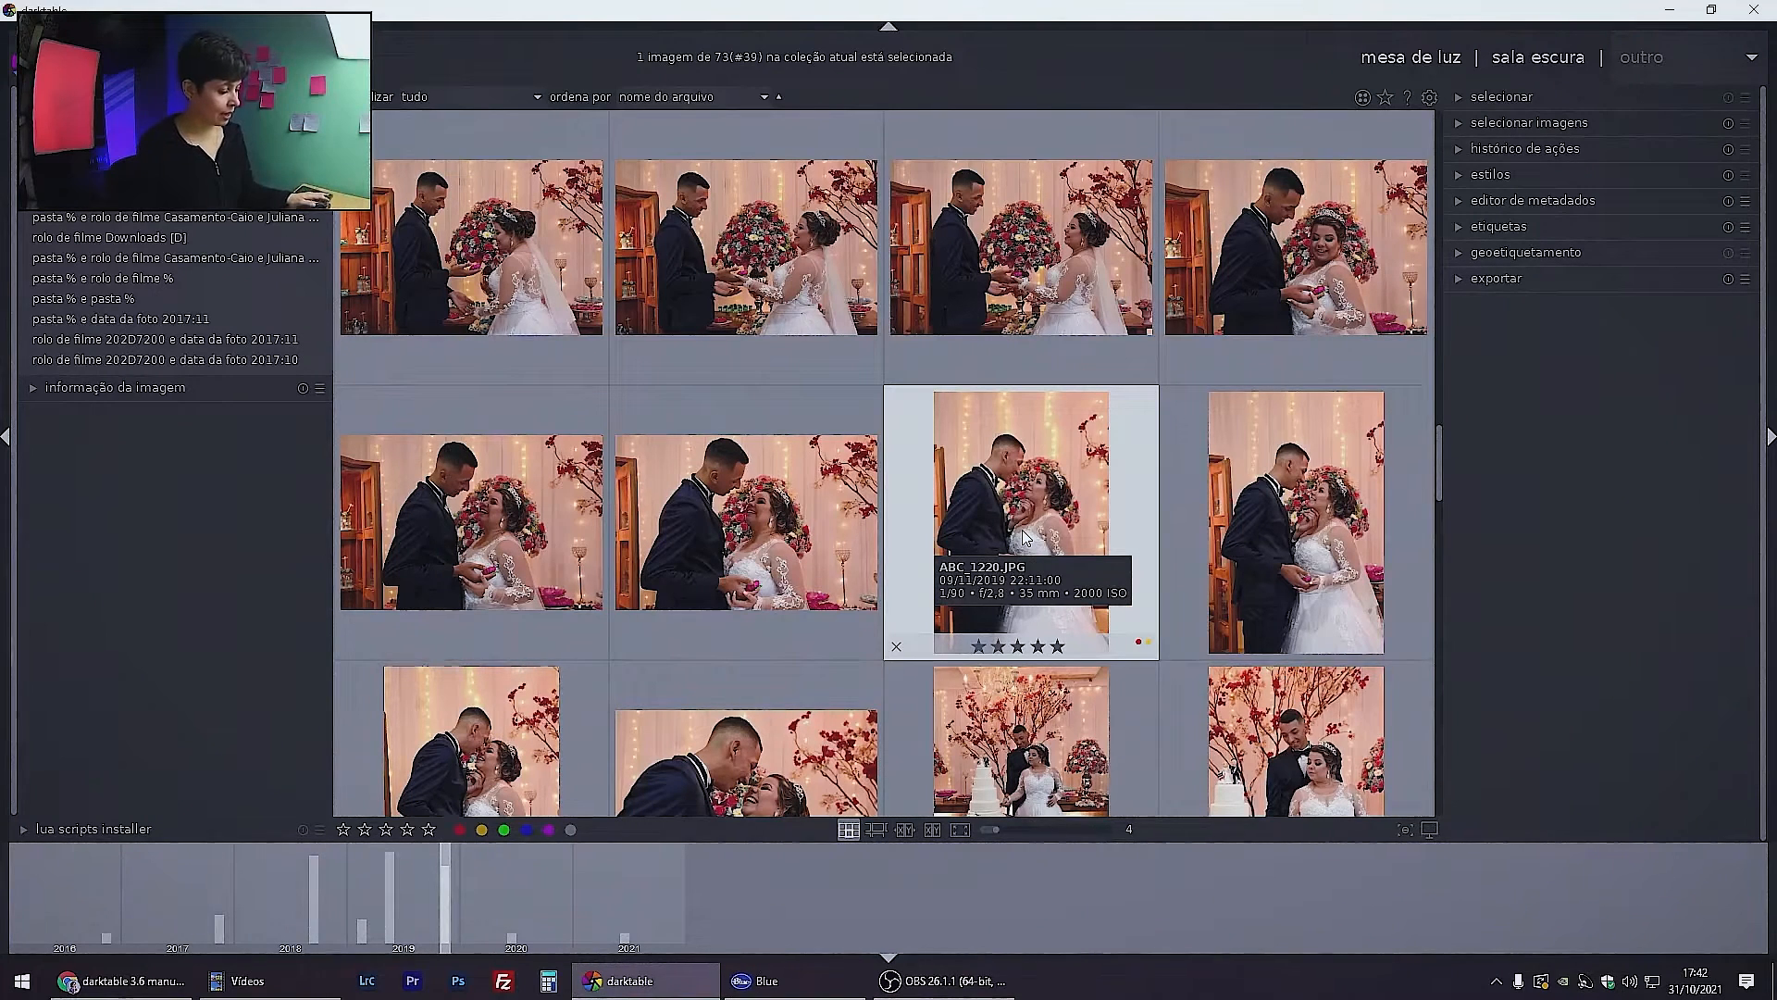
key("F1")
key("F2")
key("F1")
key("F3")
key("F4")
key("F5")
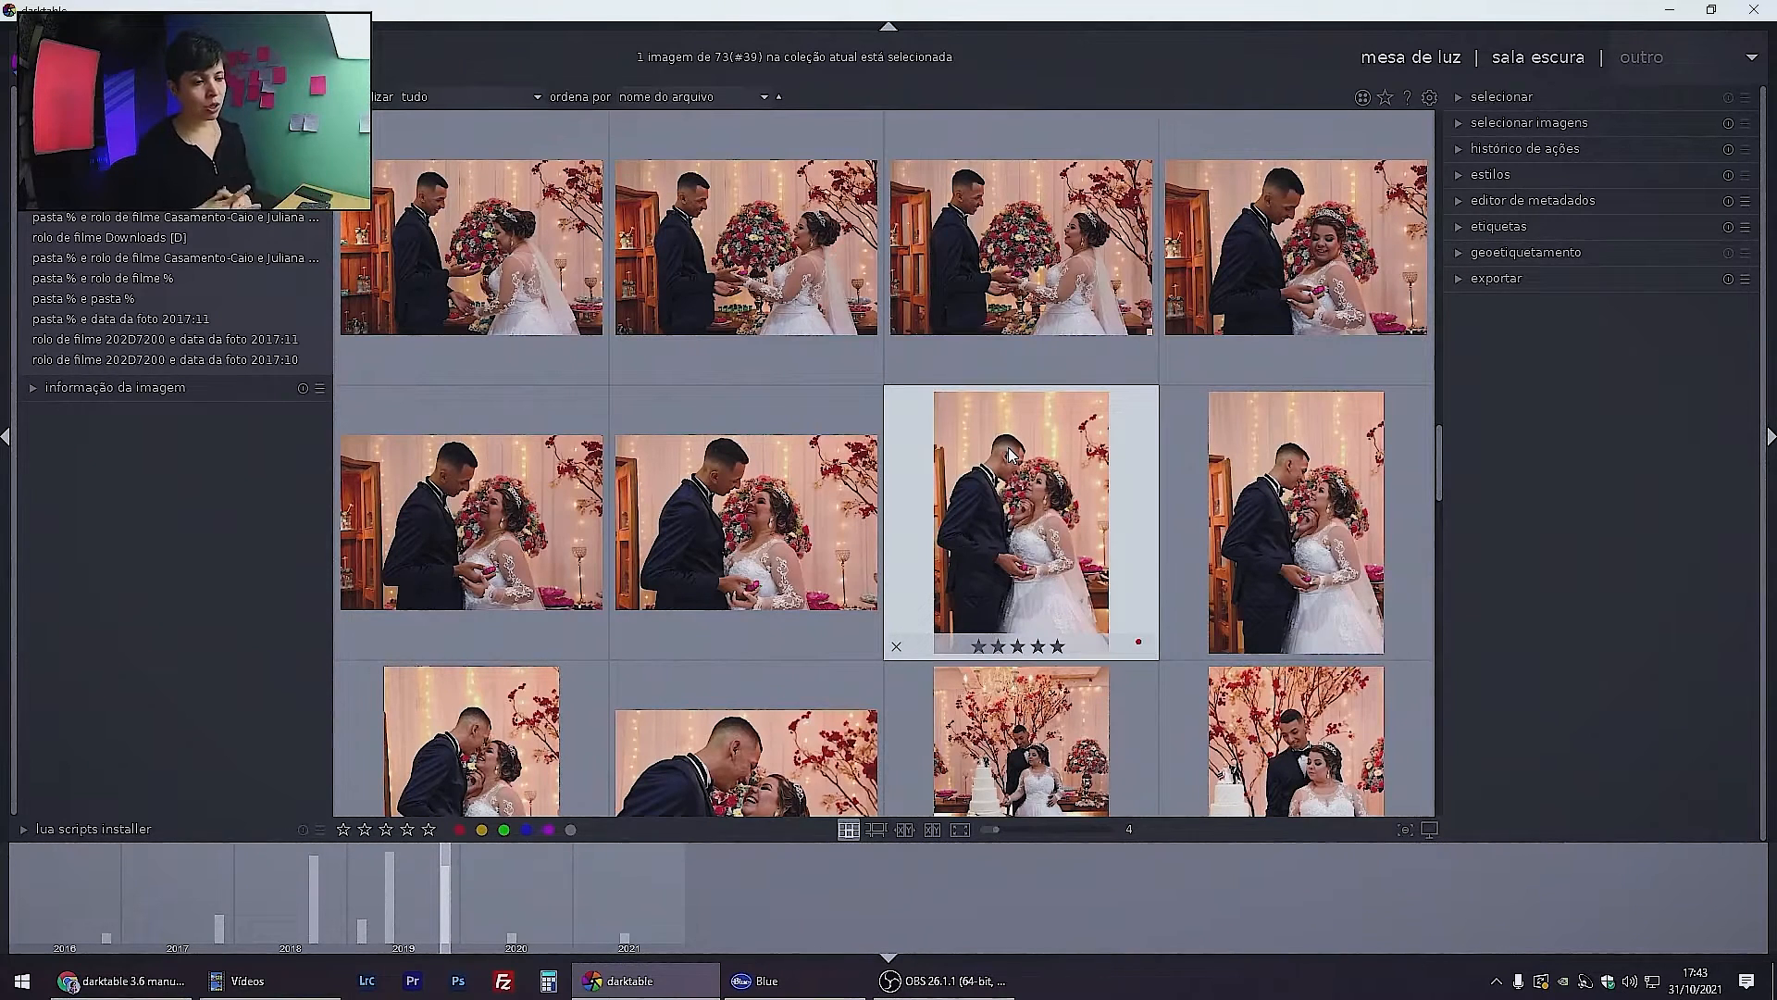
Give the red label to the photo after ABC_1220.JPG, one in the row above it, and the cake photo after ABC_1224.JPG
key("Right")
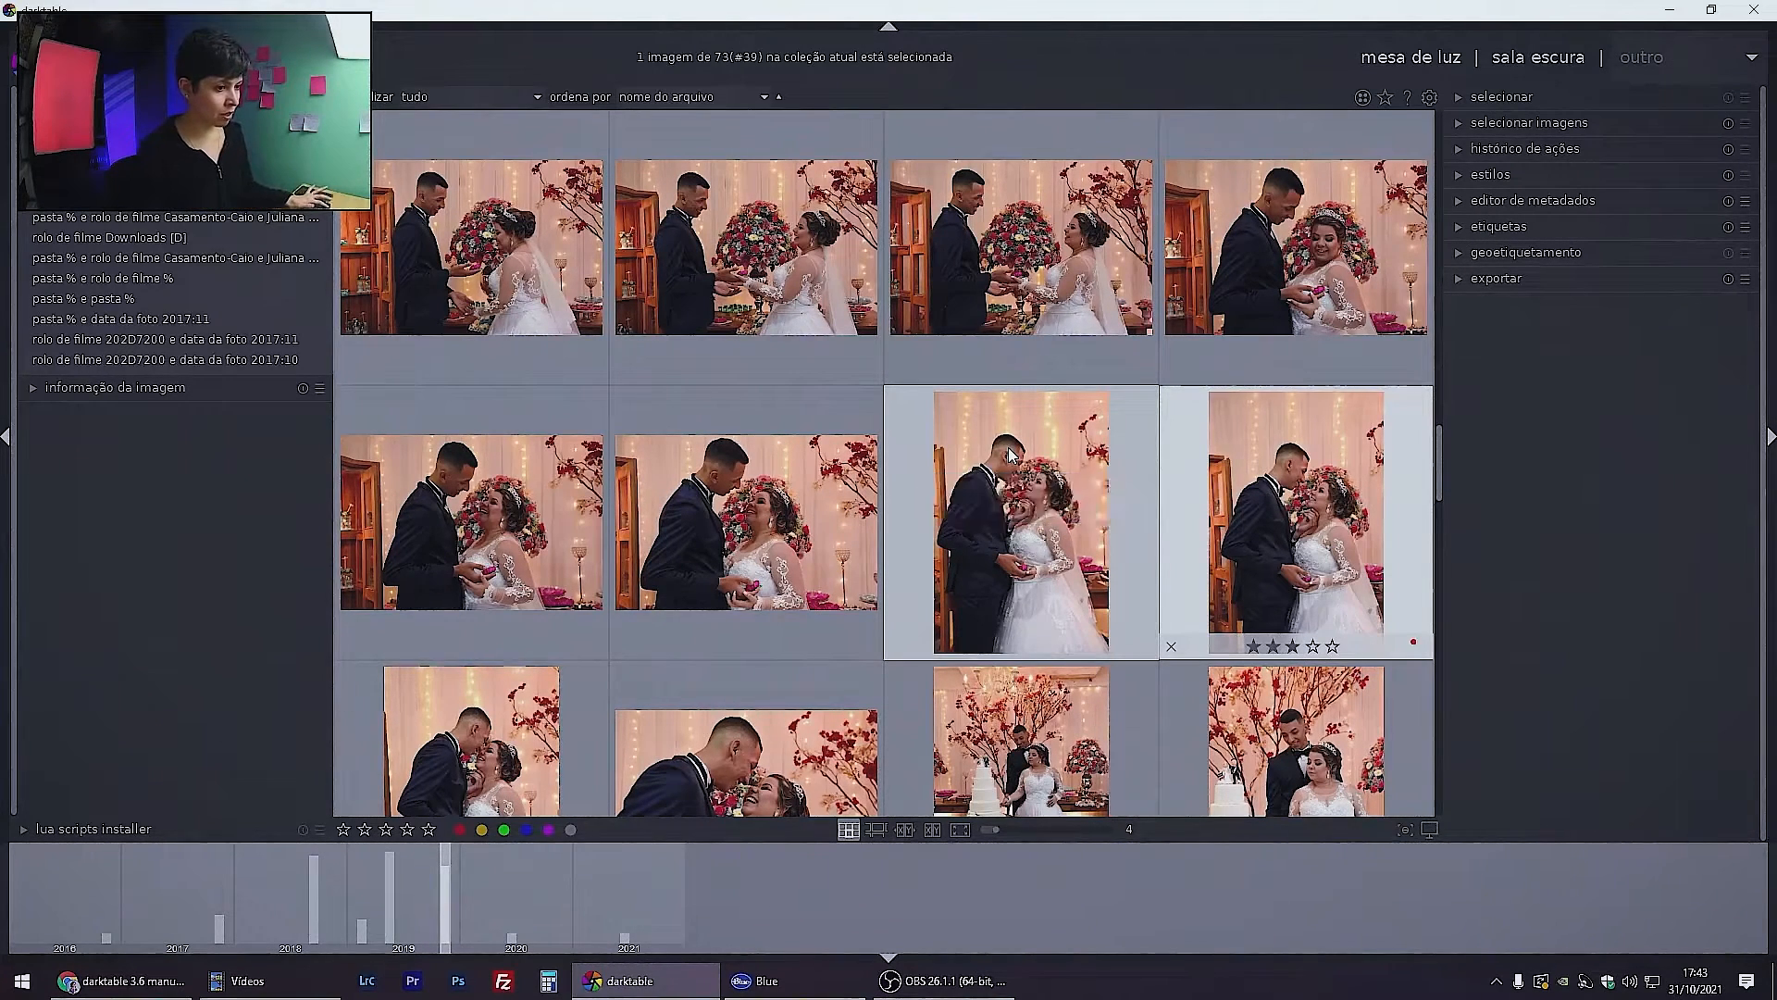
key("Up")
key("Left")
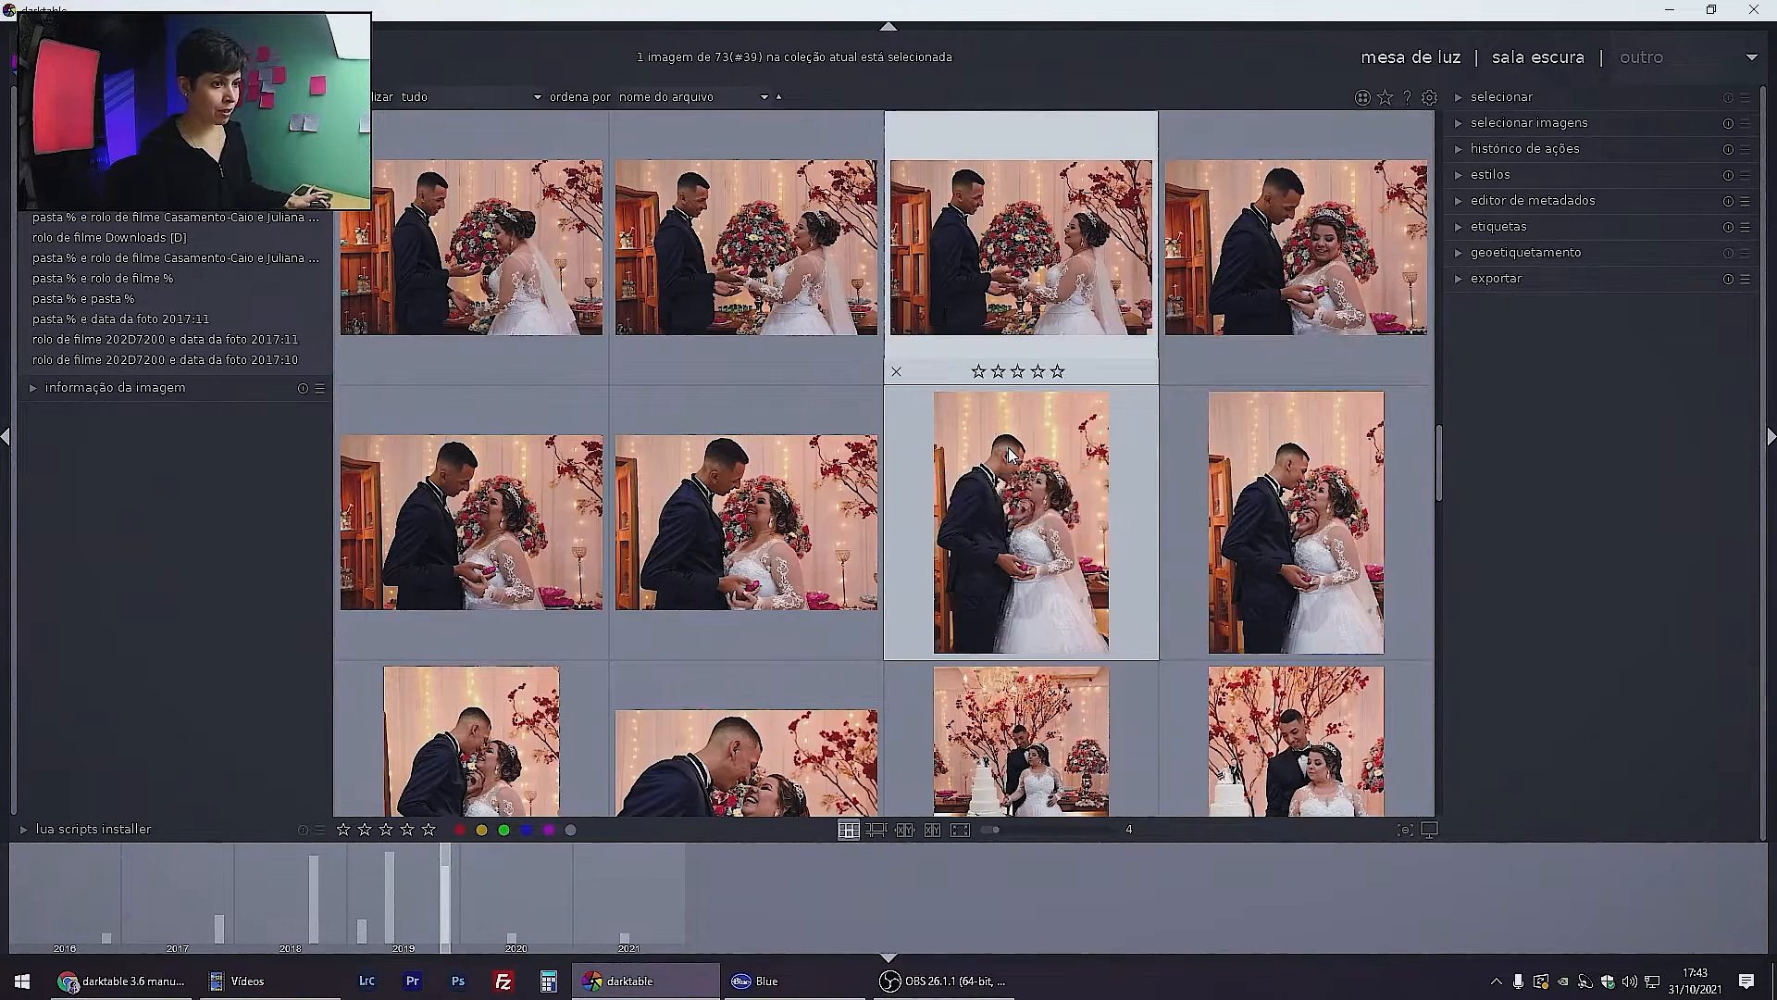
key("Left")
key("Left")
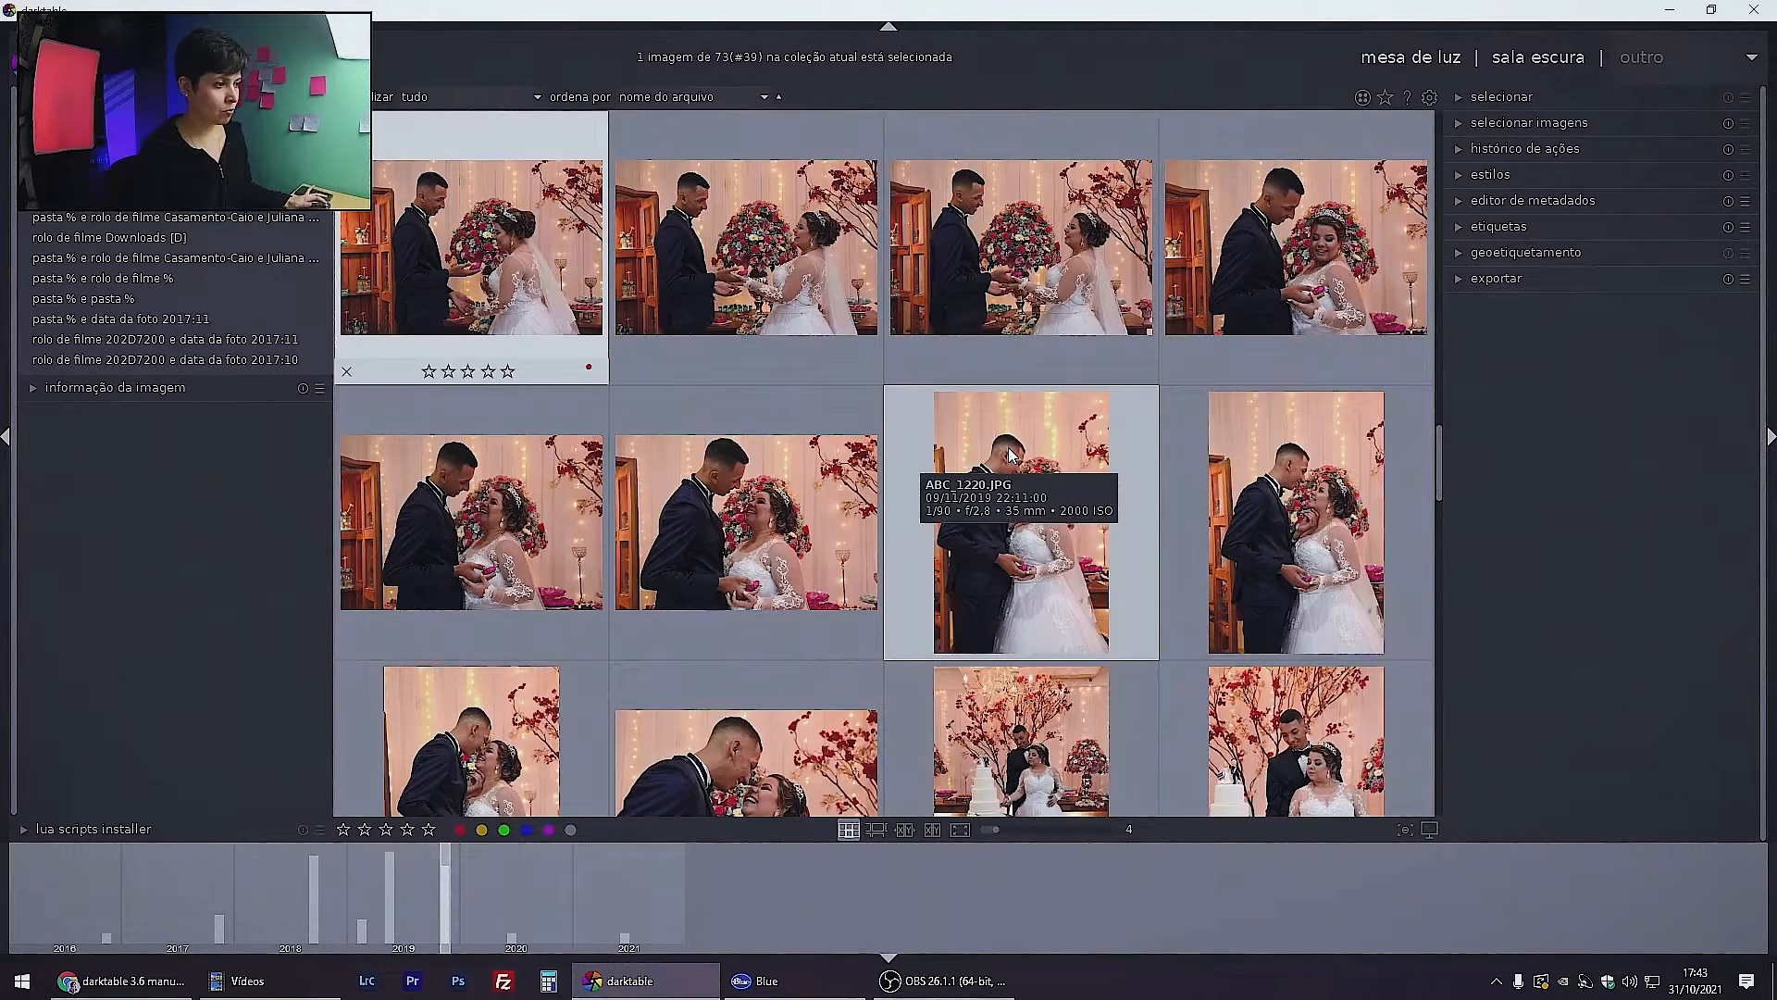
key("Down")
key("Right")
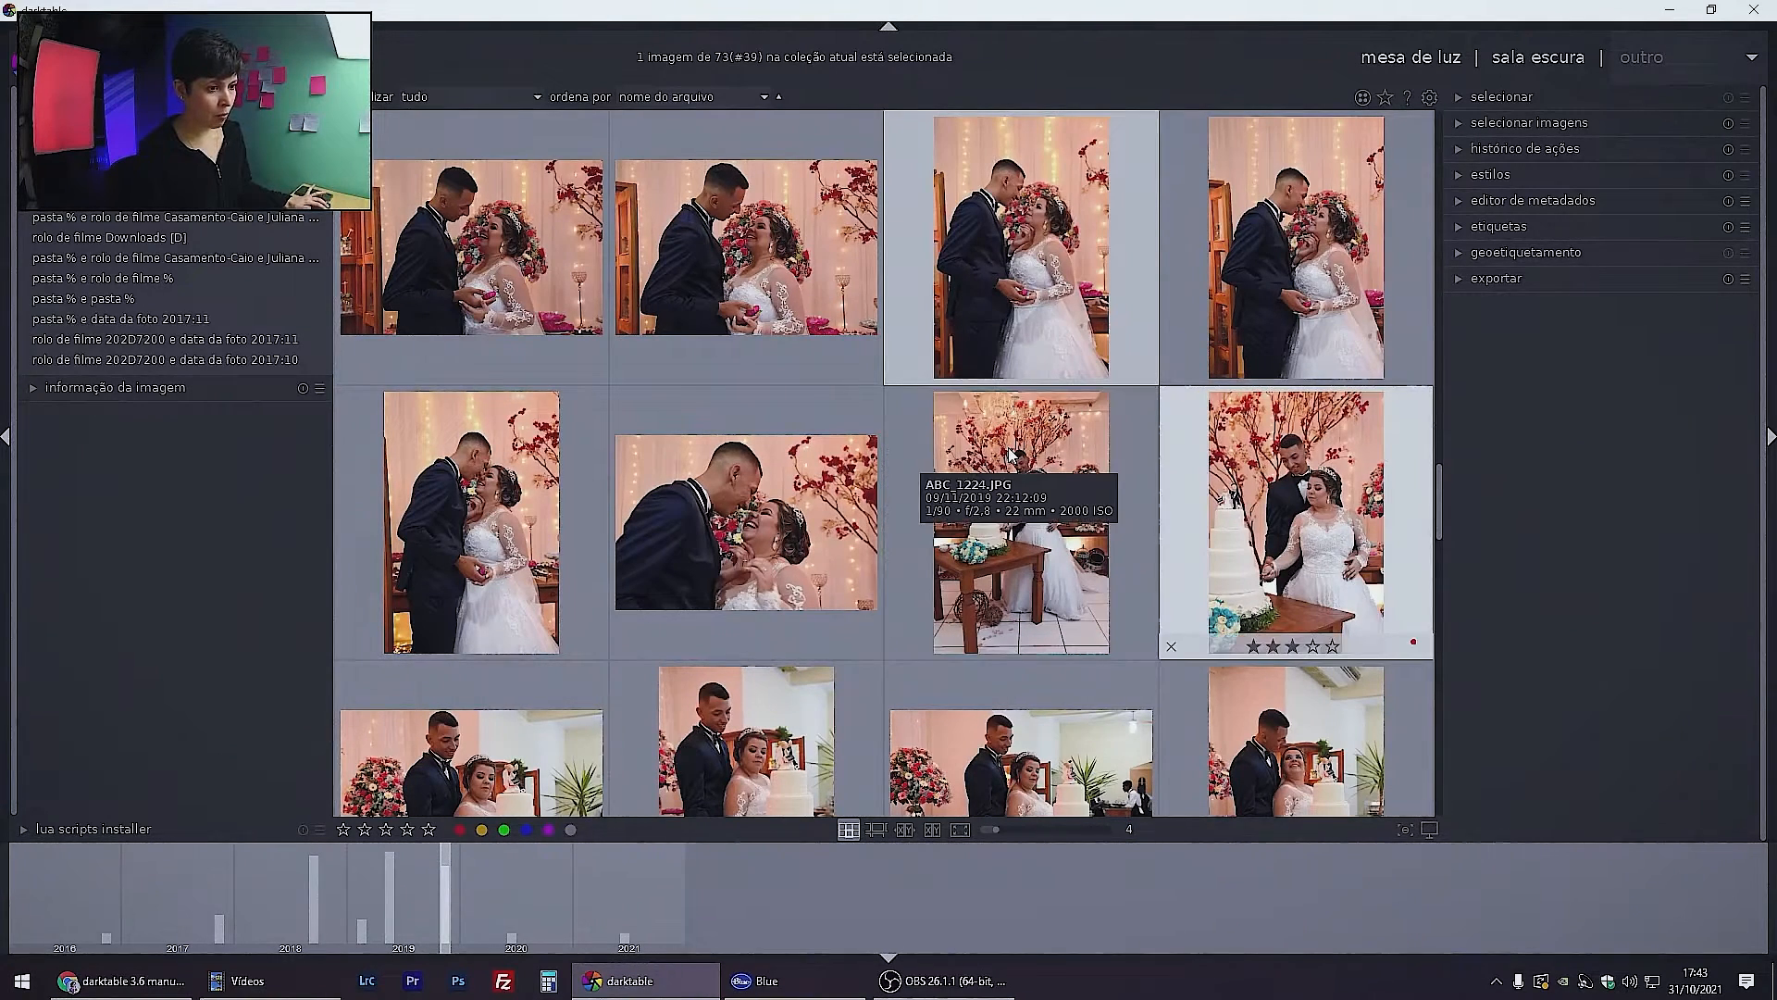
Try colour labels on ABC_1224.JPG, clear them, and label the photo just before ABC_1220.JPG red
scroll(1011, 454, "down", 1)
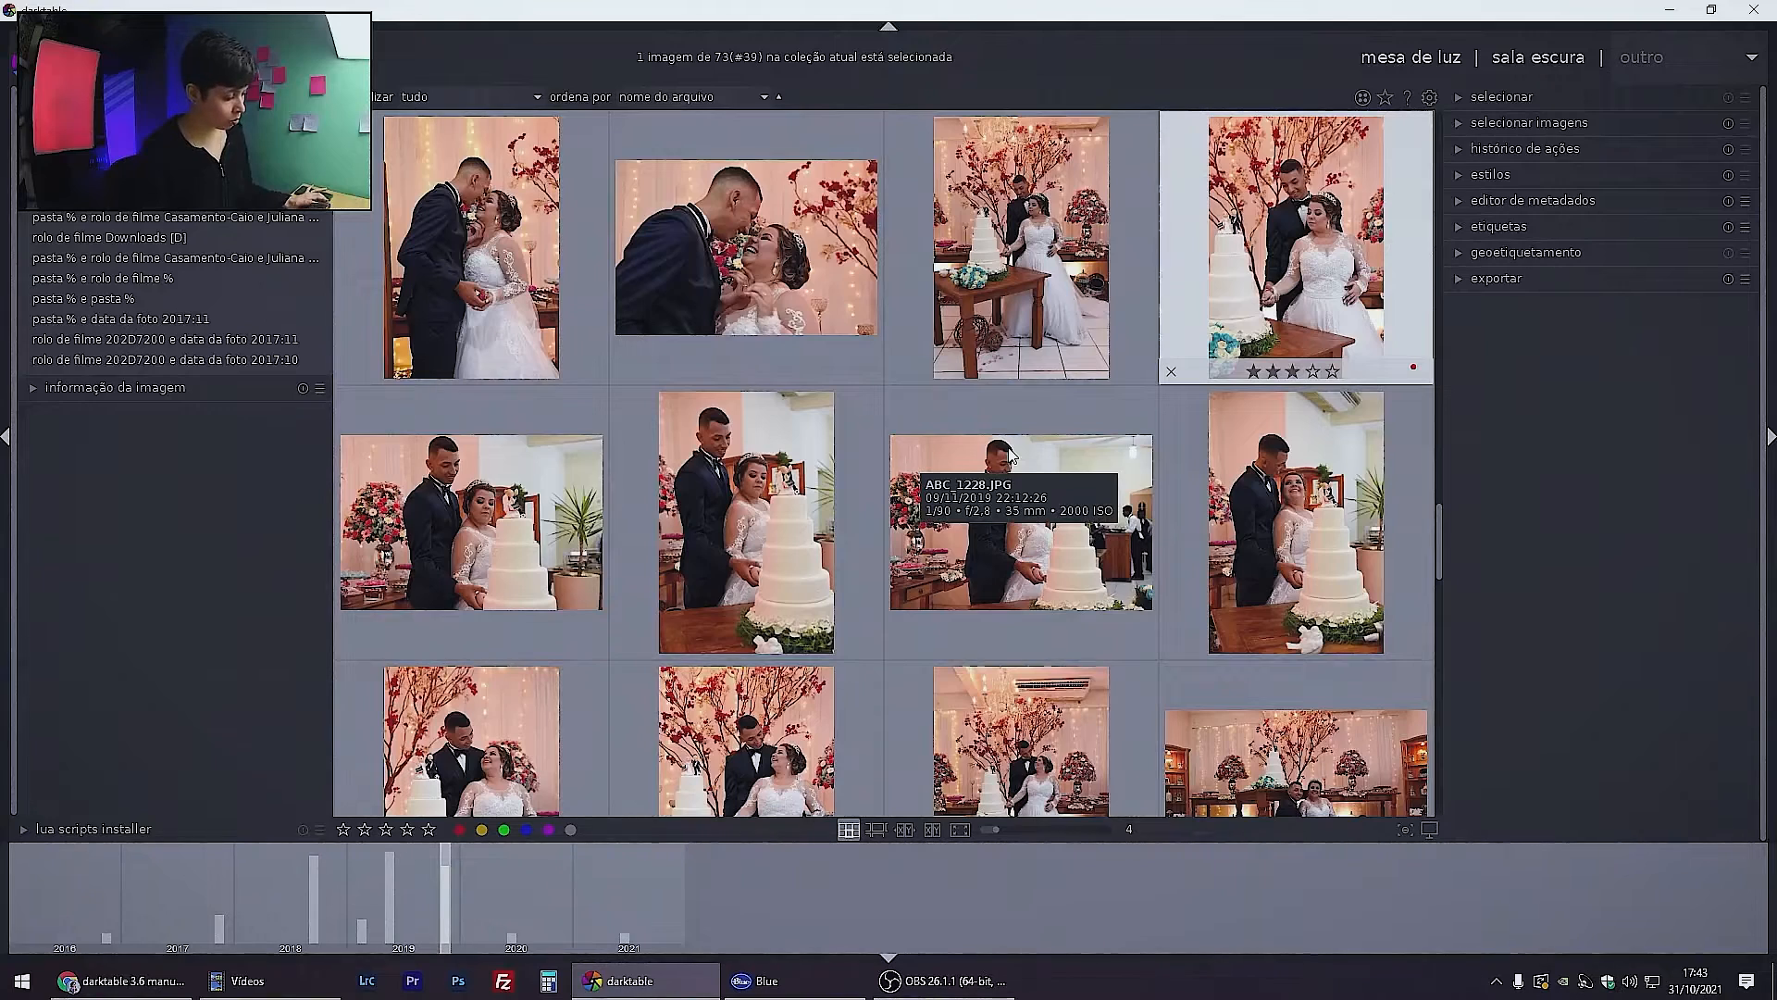
key("Left")
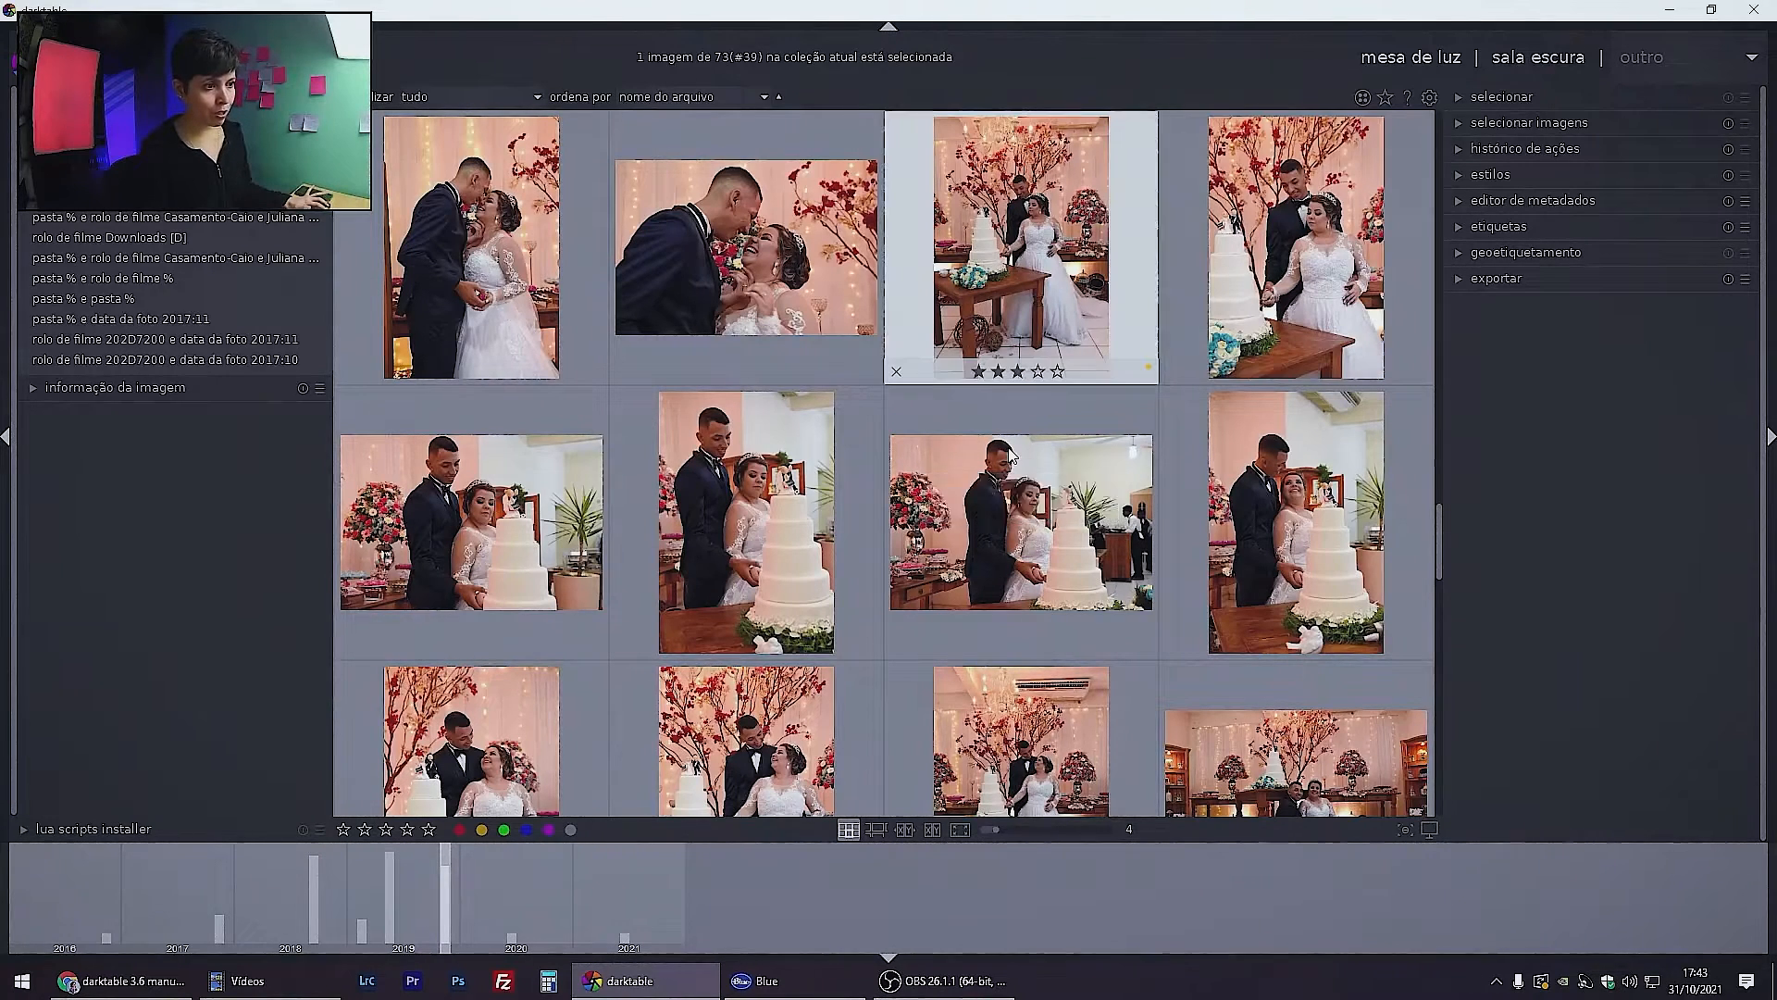
key("F1")
key("F2")
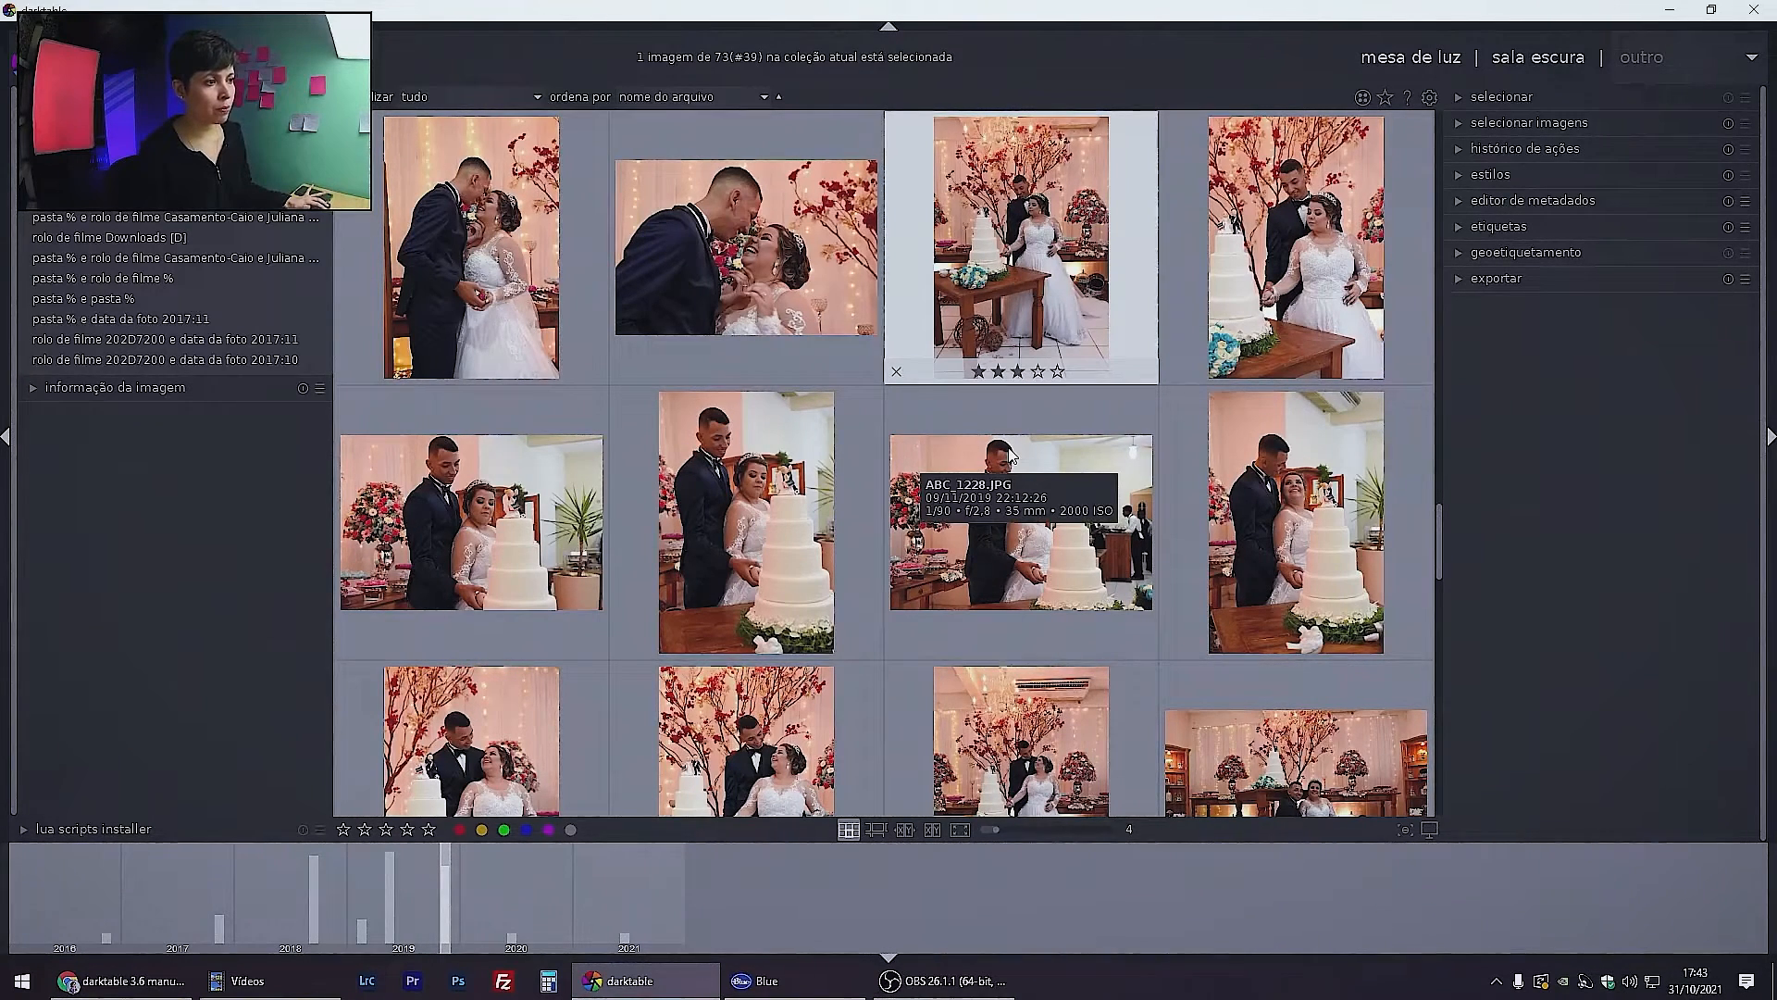
key("Left")
key("Up")
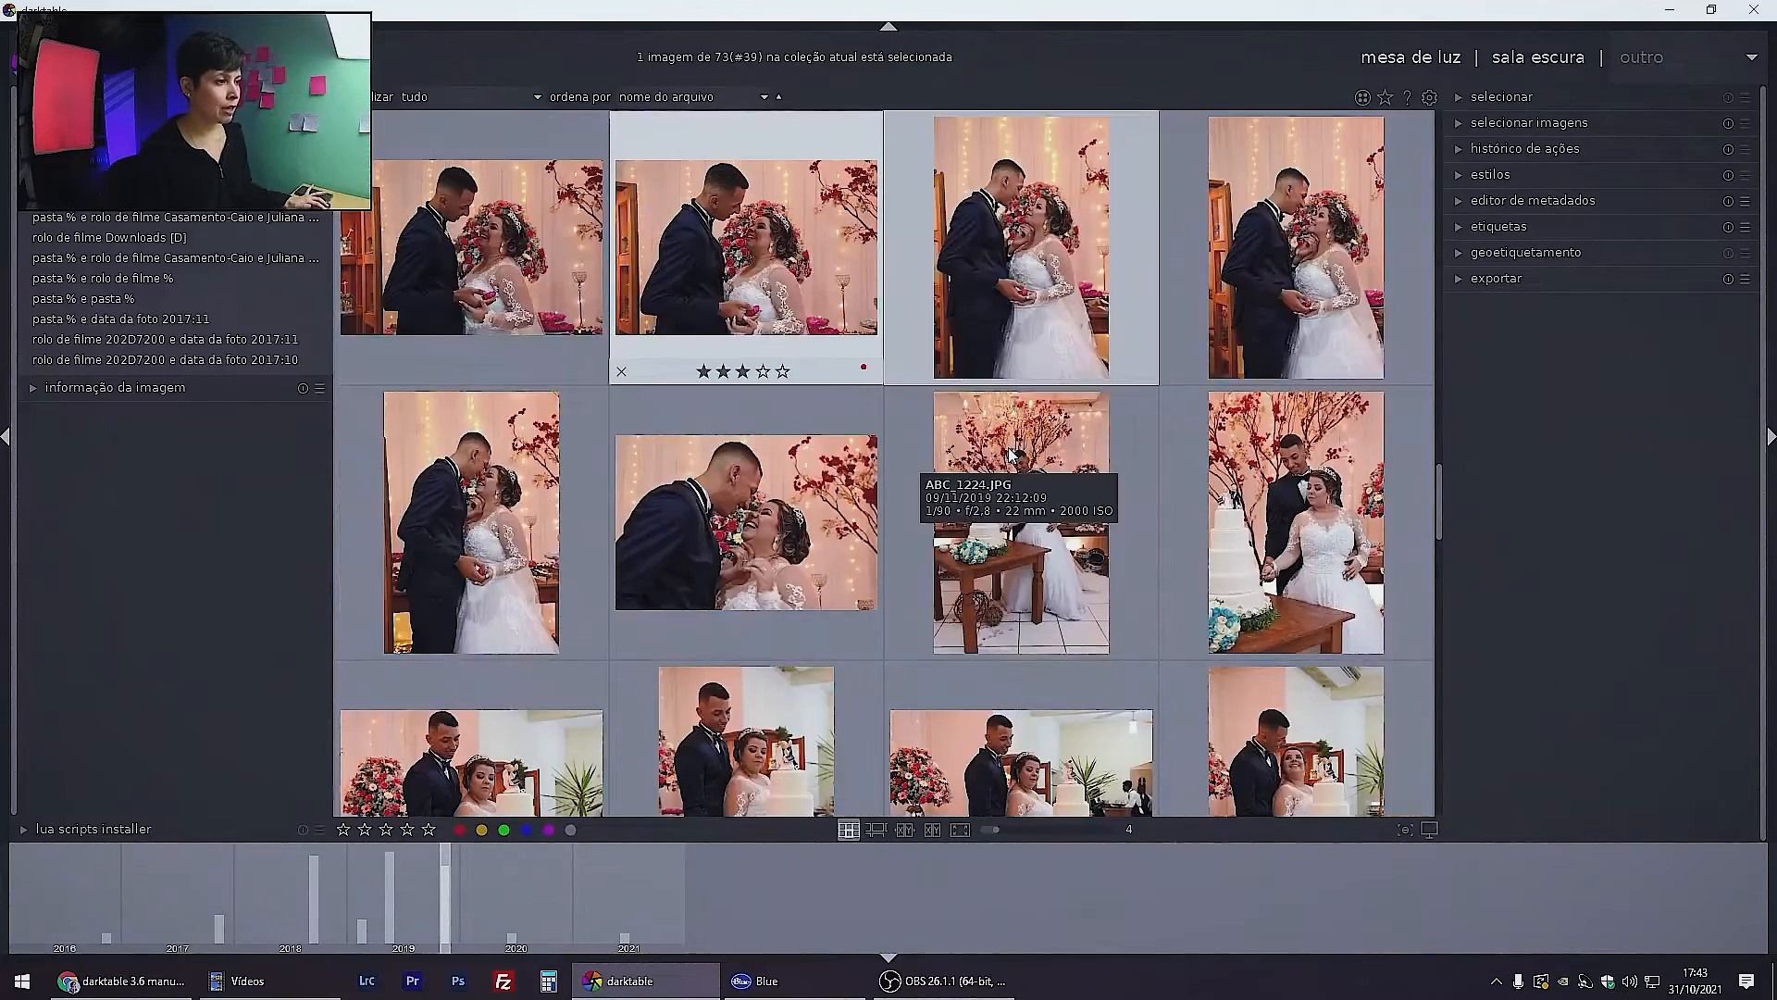
Move back up through the thumbnail grid to the first photo of the collection
key("Up")
key("Up")
key("Up")
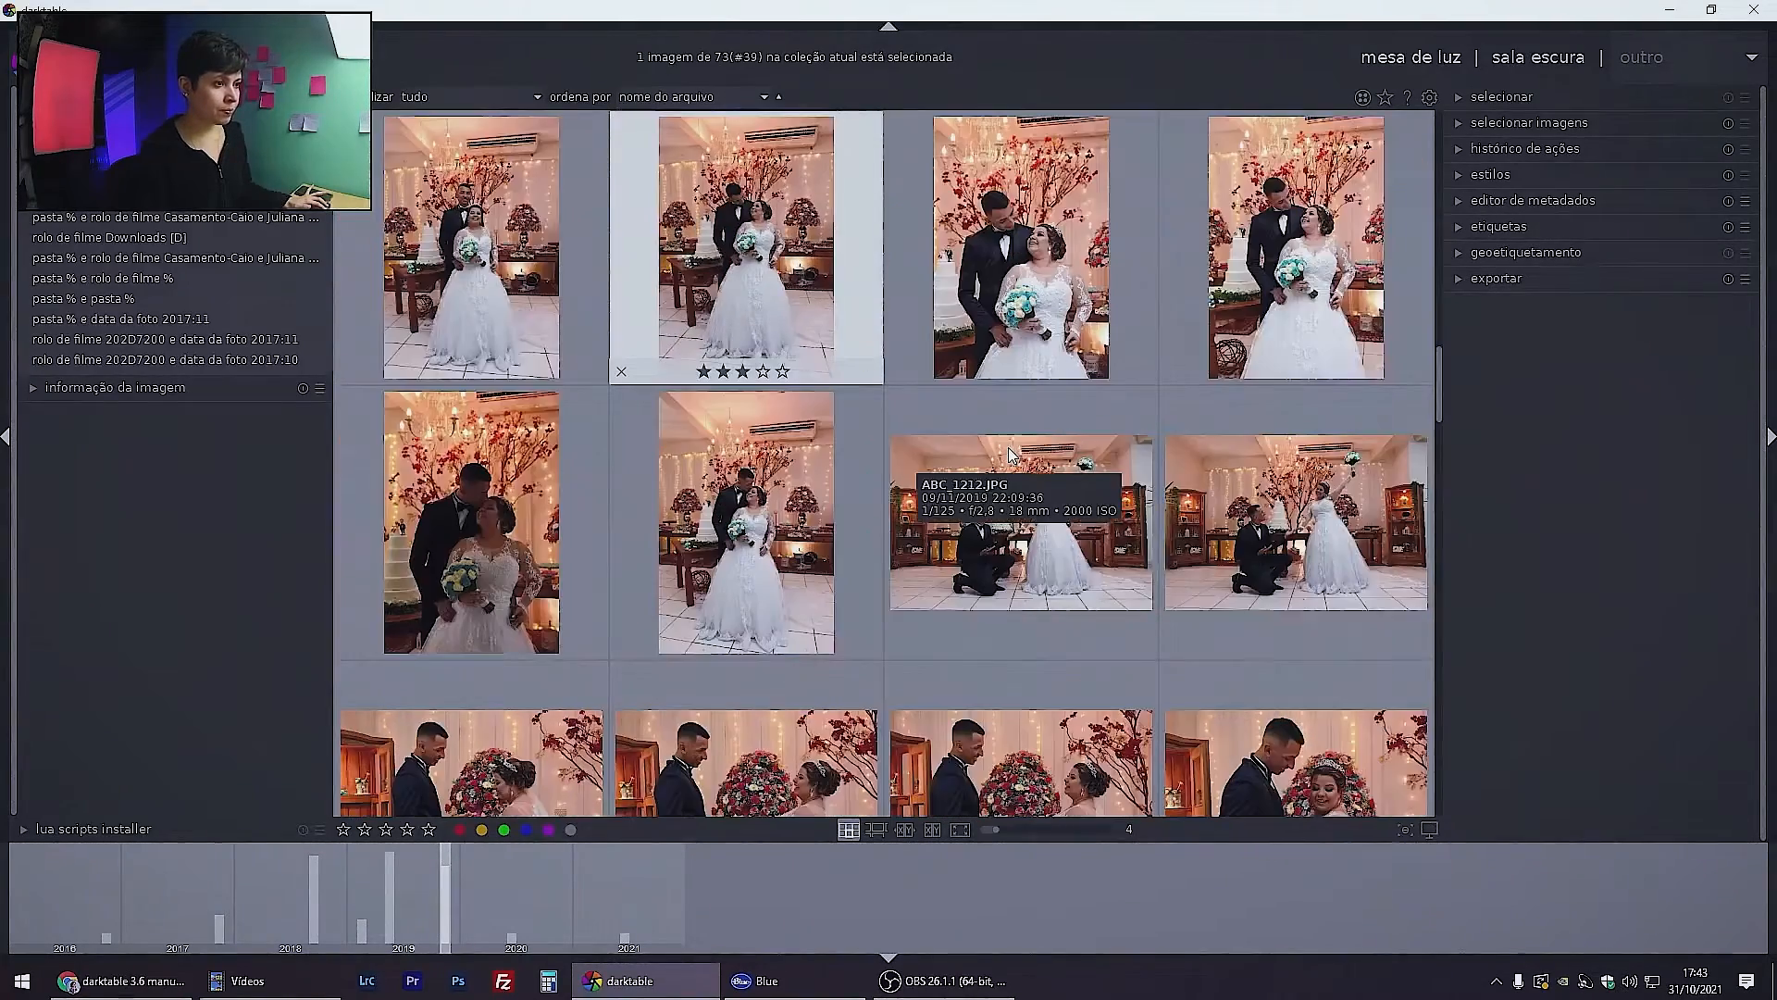
key("Up")
key("Up")
key("Up")
key("Up")
key("Up")
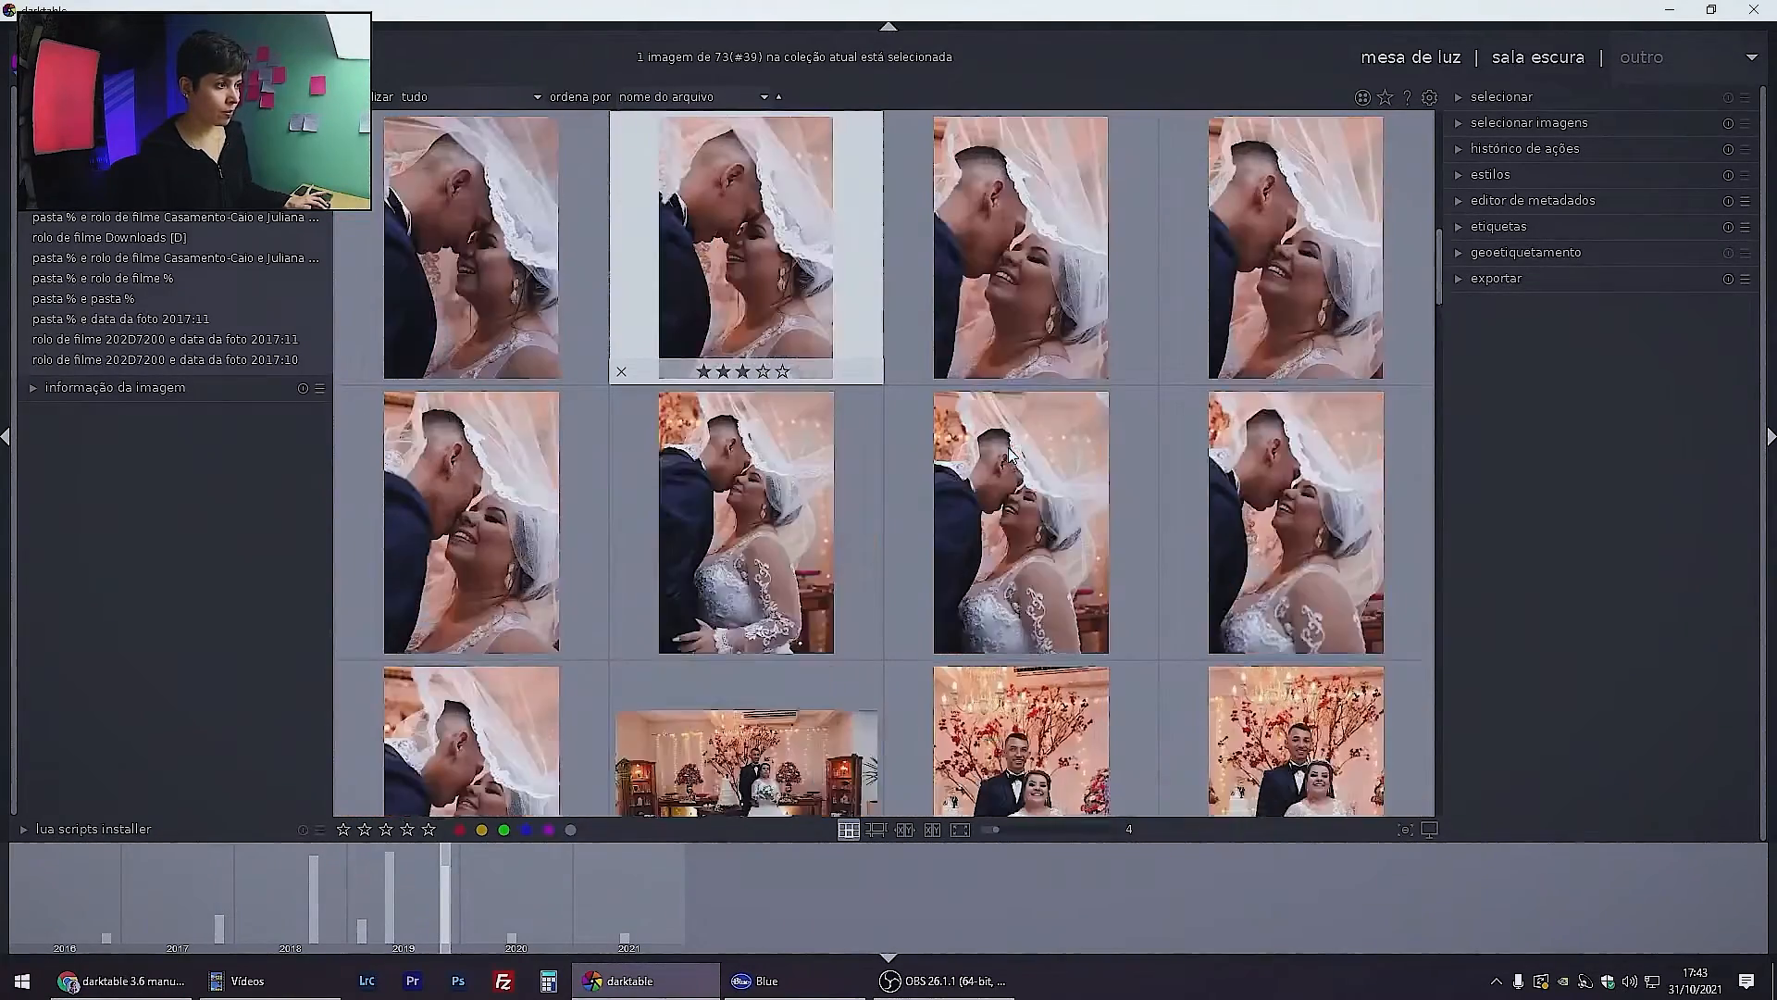
key("Left")
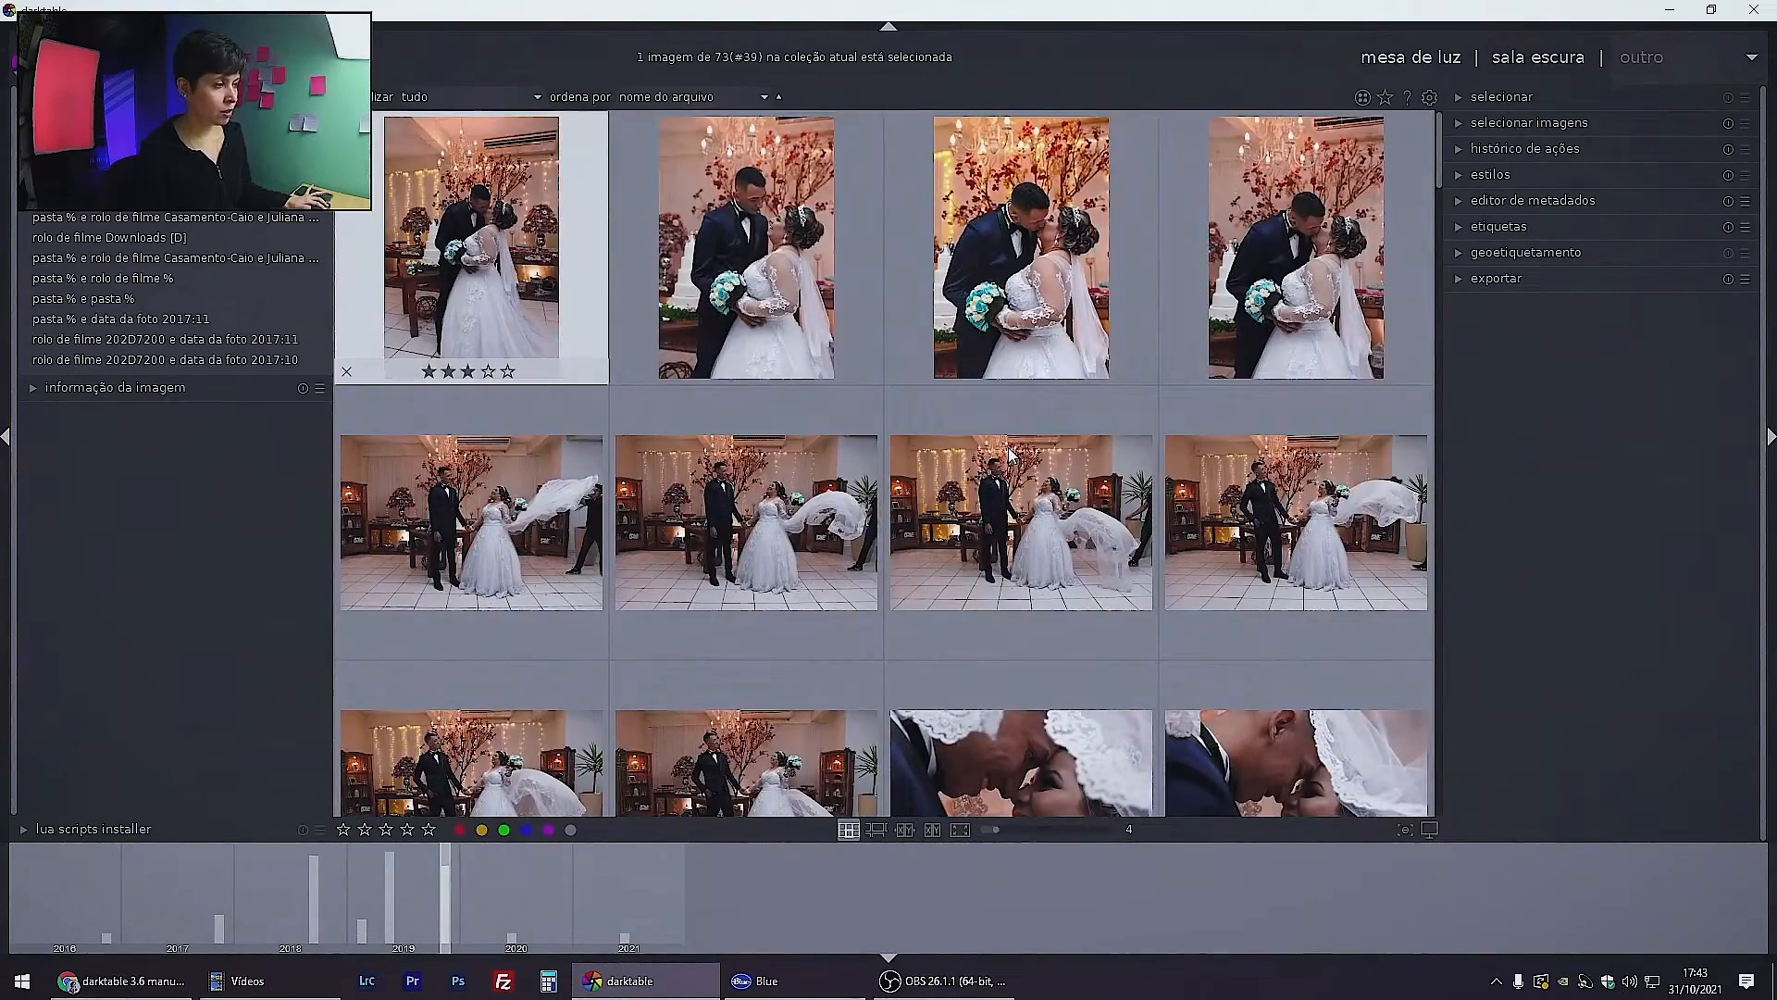
Browse down the grid to the red-labelled photo in the row below the bouquet-toss pictures
key("Down")
key("Down")
key("Down")
key("Down")
key("Down")
key("Down")
key("Down")
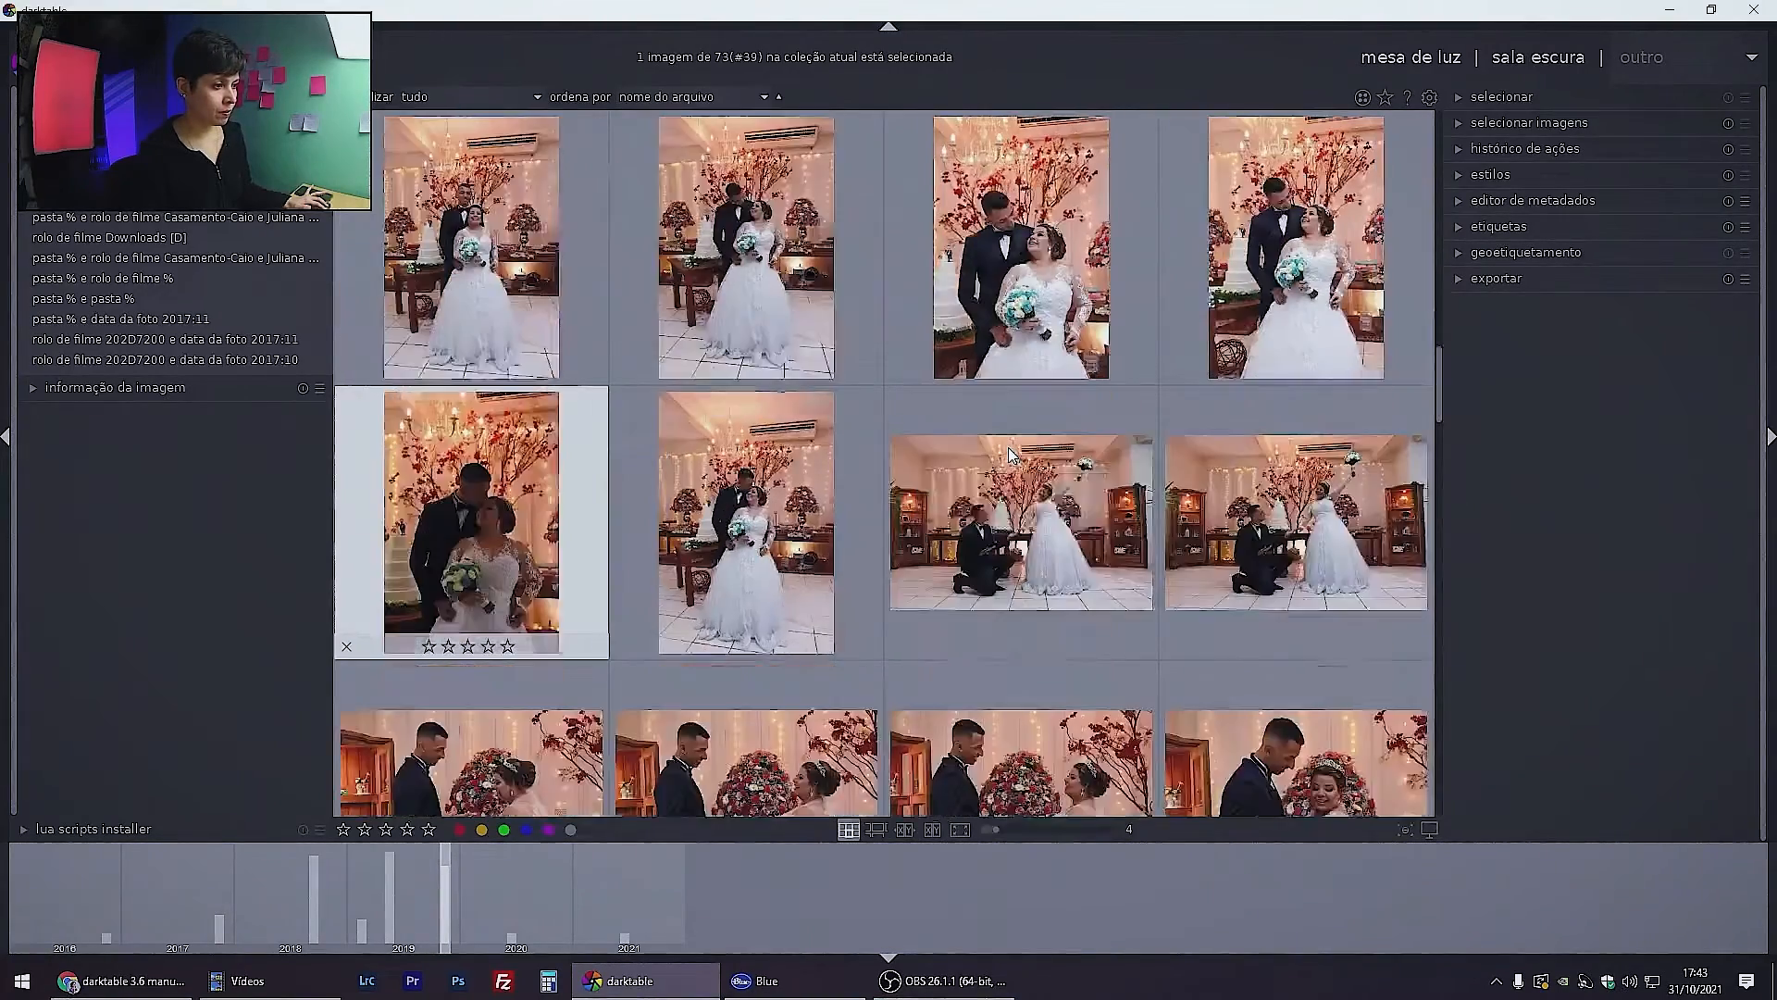
key("Up")
key("Up")
key("Down")
key("Down")
key("Down")
key("Right")
key("Right")
key("Right")
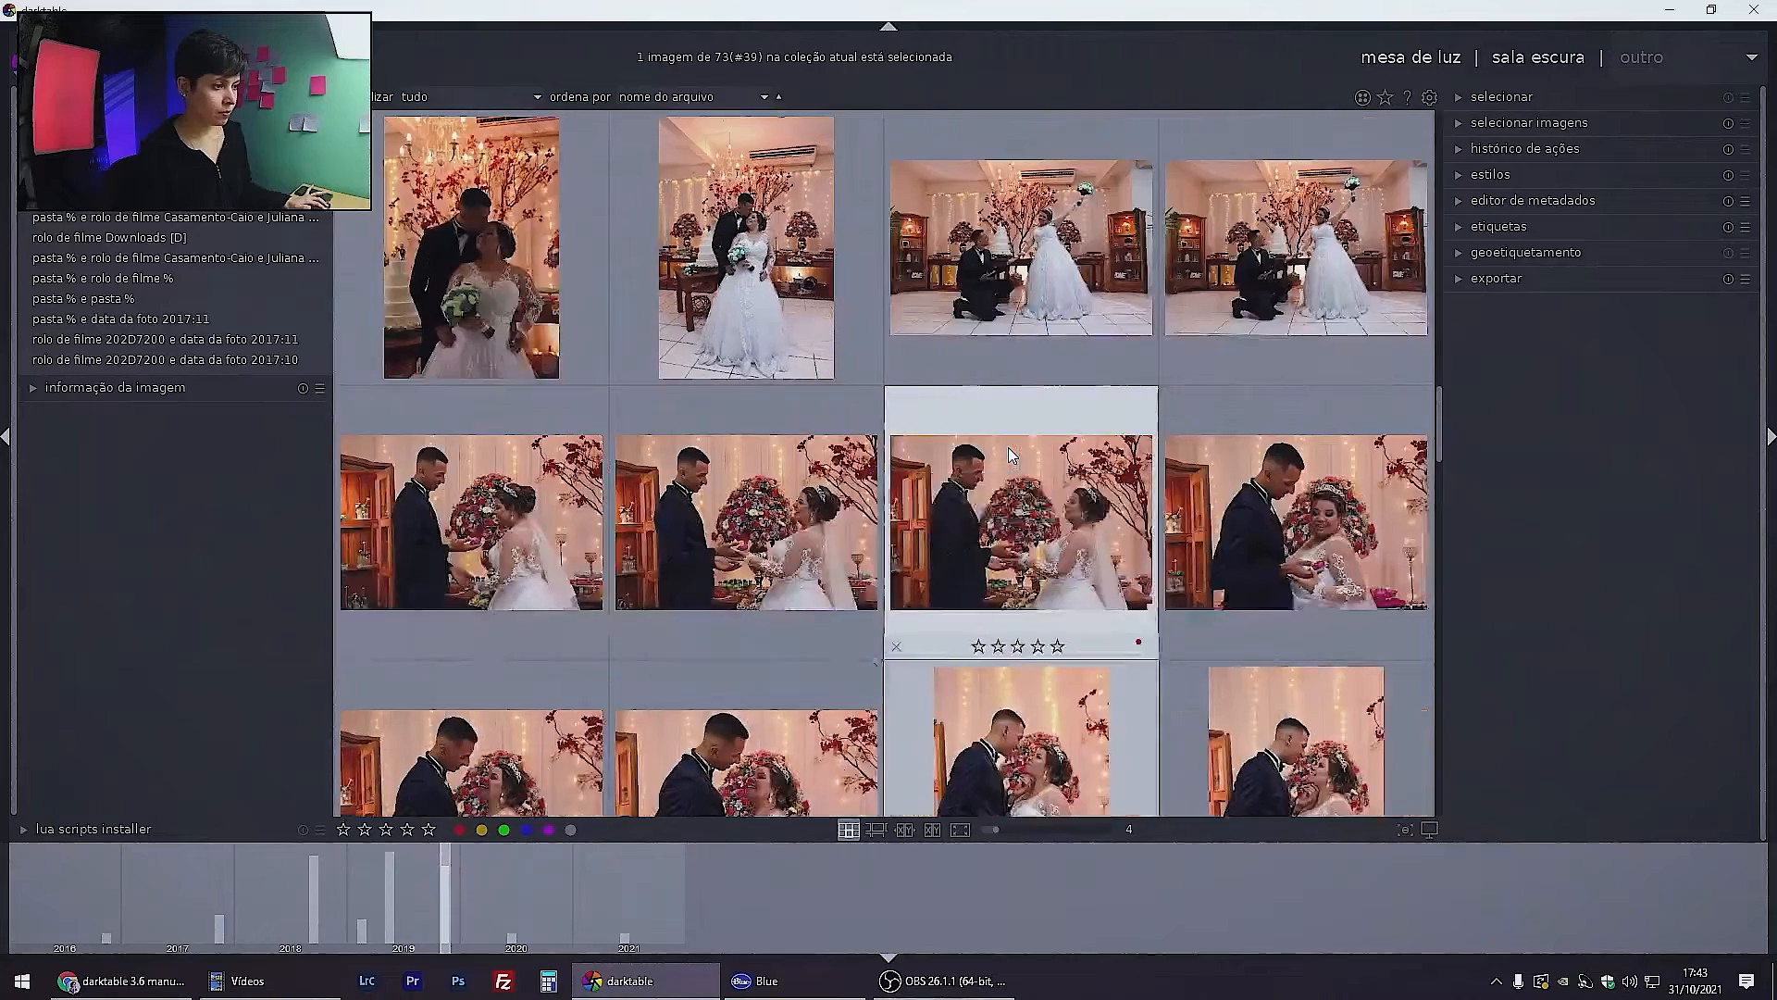
Give the green label to the photo just after ABC_1260.JPG, where the couple kisses the bride's cheeks
key("Down")
key("Down")
key("Down")
key("Down")
key("Down")
key("Down")
key("Down")
key("Down")
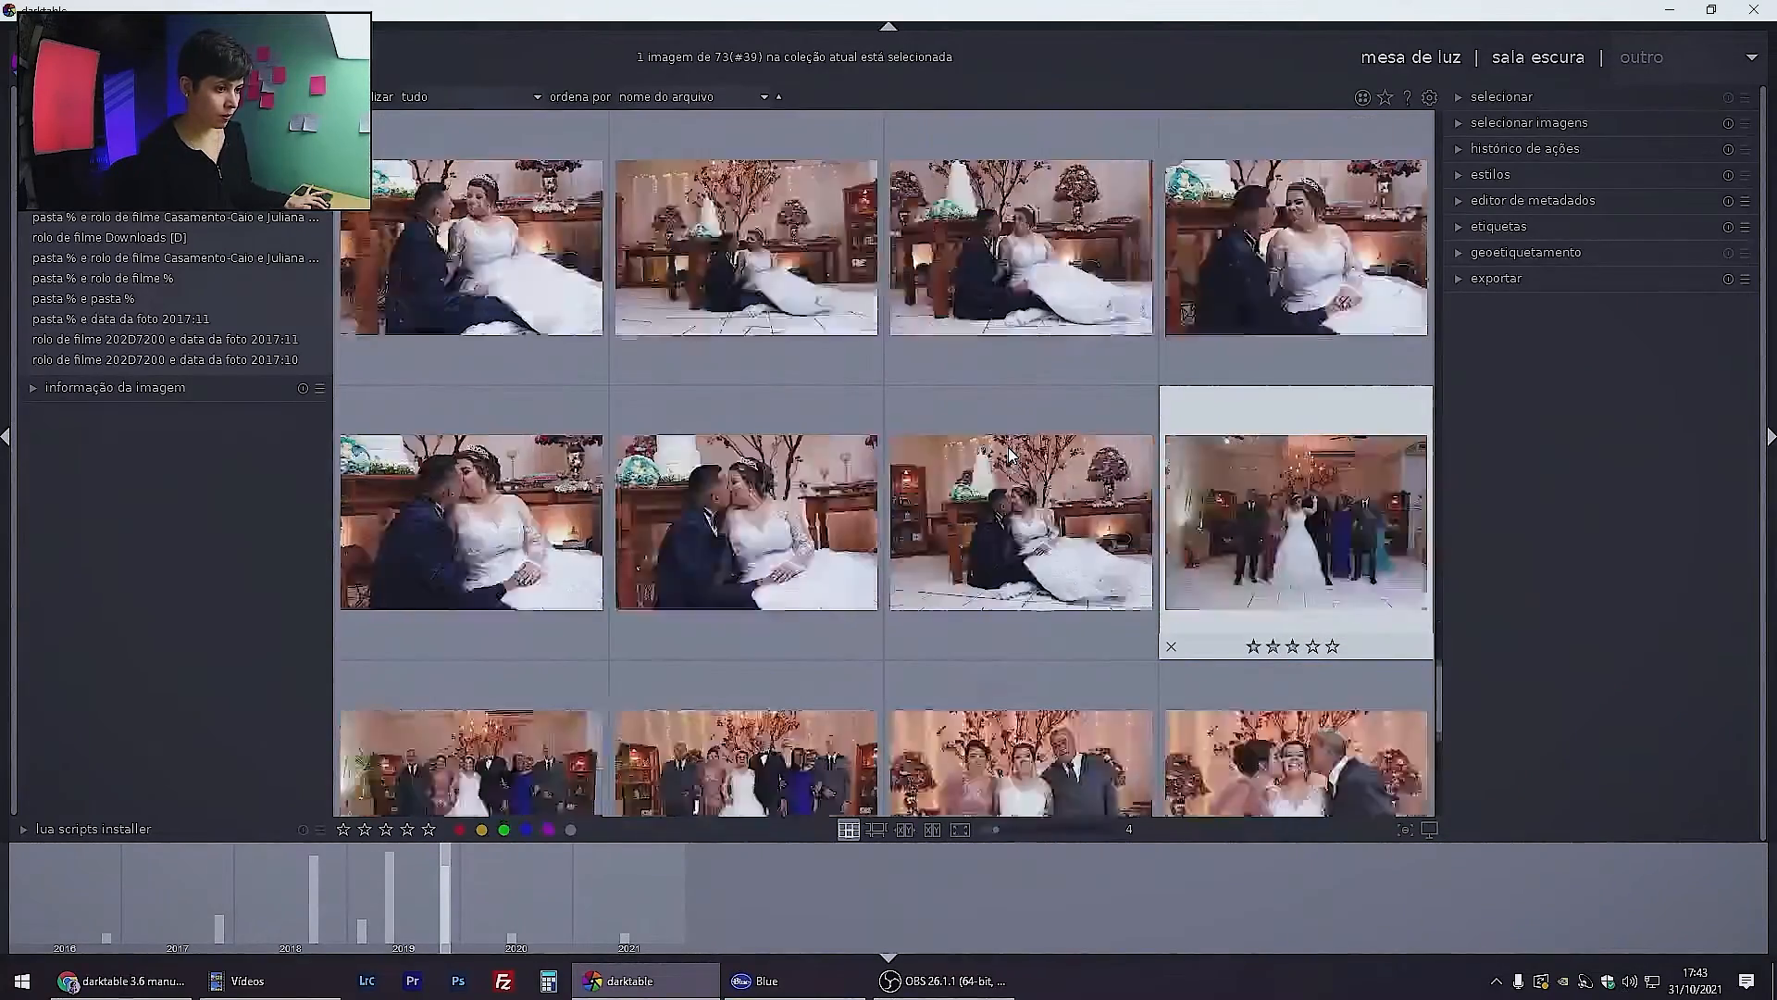
key("Up")
key("Down")
key("Left")
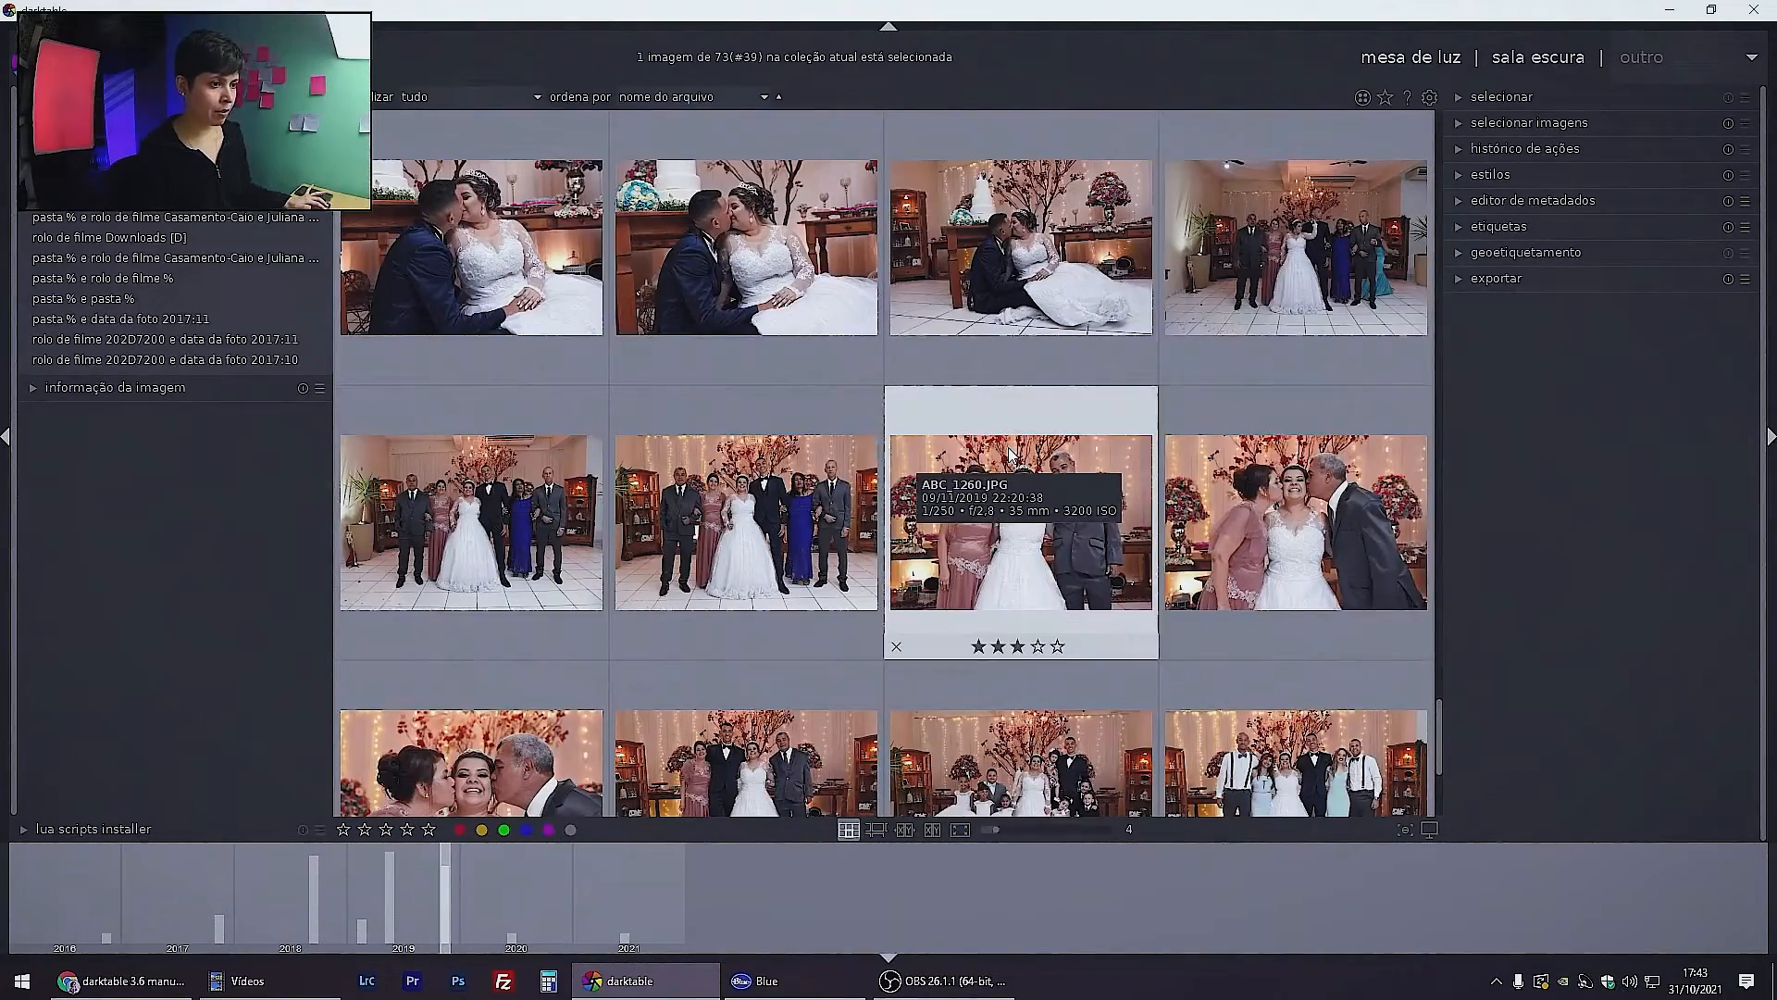
key("Right")
key("F3")
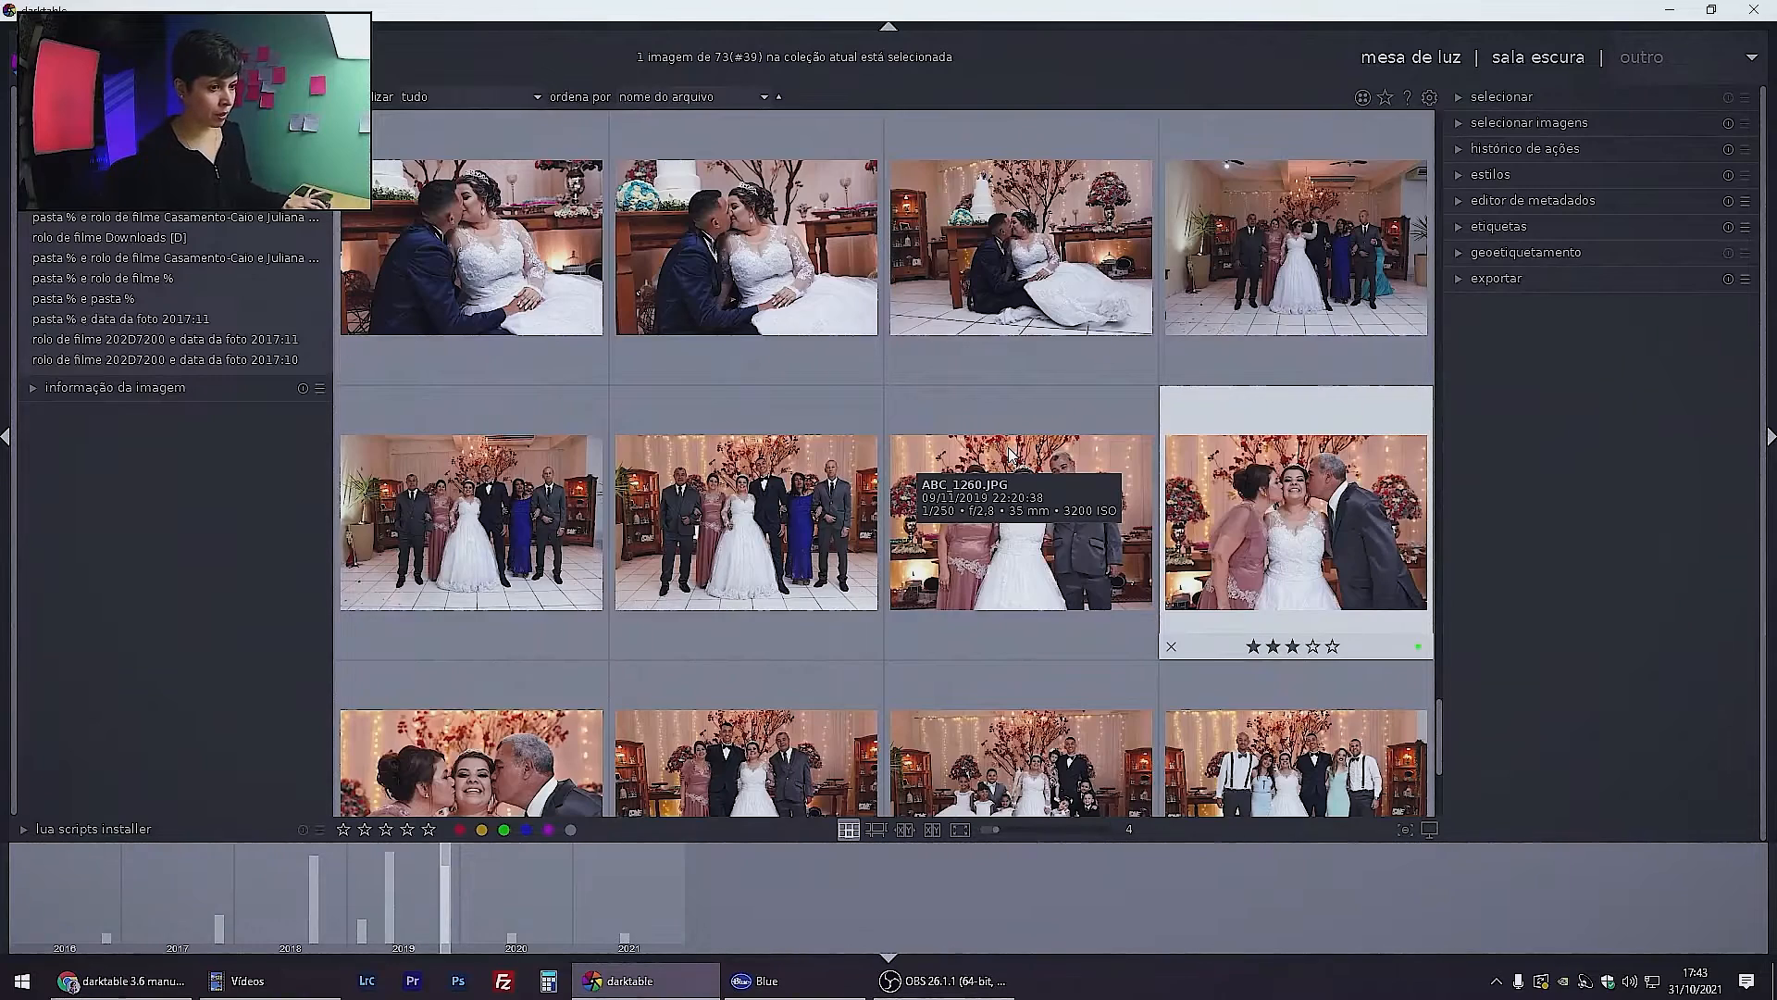
Give the green label to ABC_1260.JPG, the close-up cheek-kiss photo and ABC_1290.JPG
key("Left")
key("Left")
key("Left")
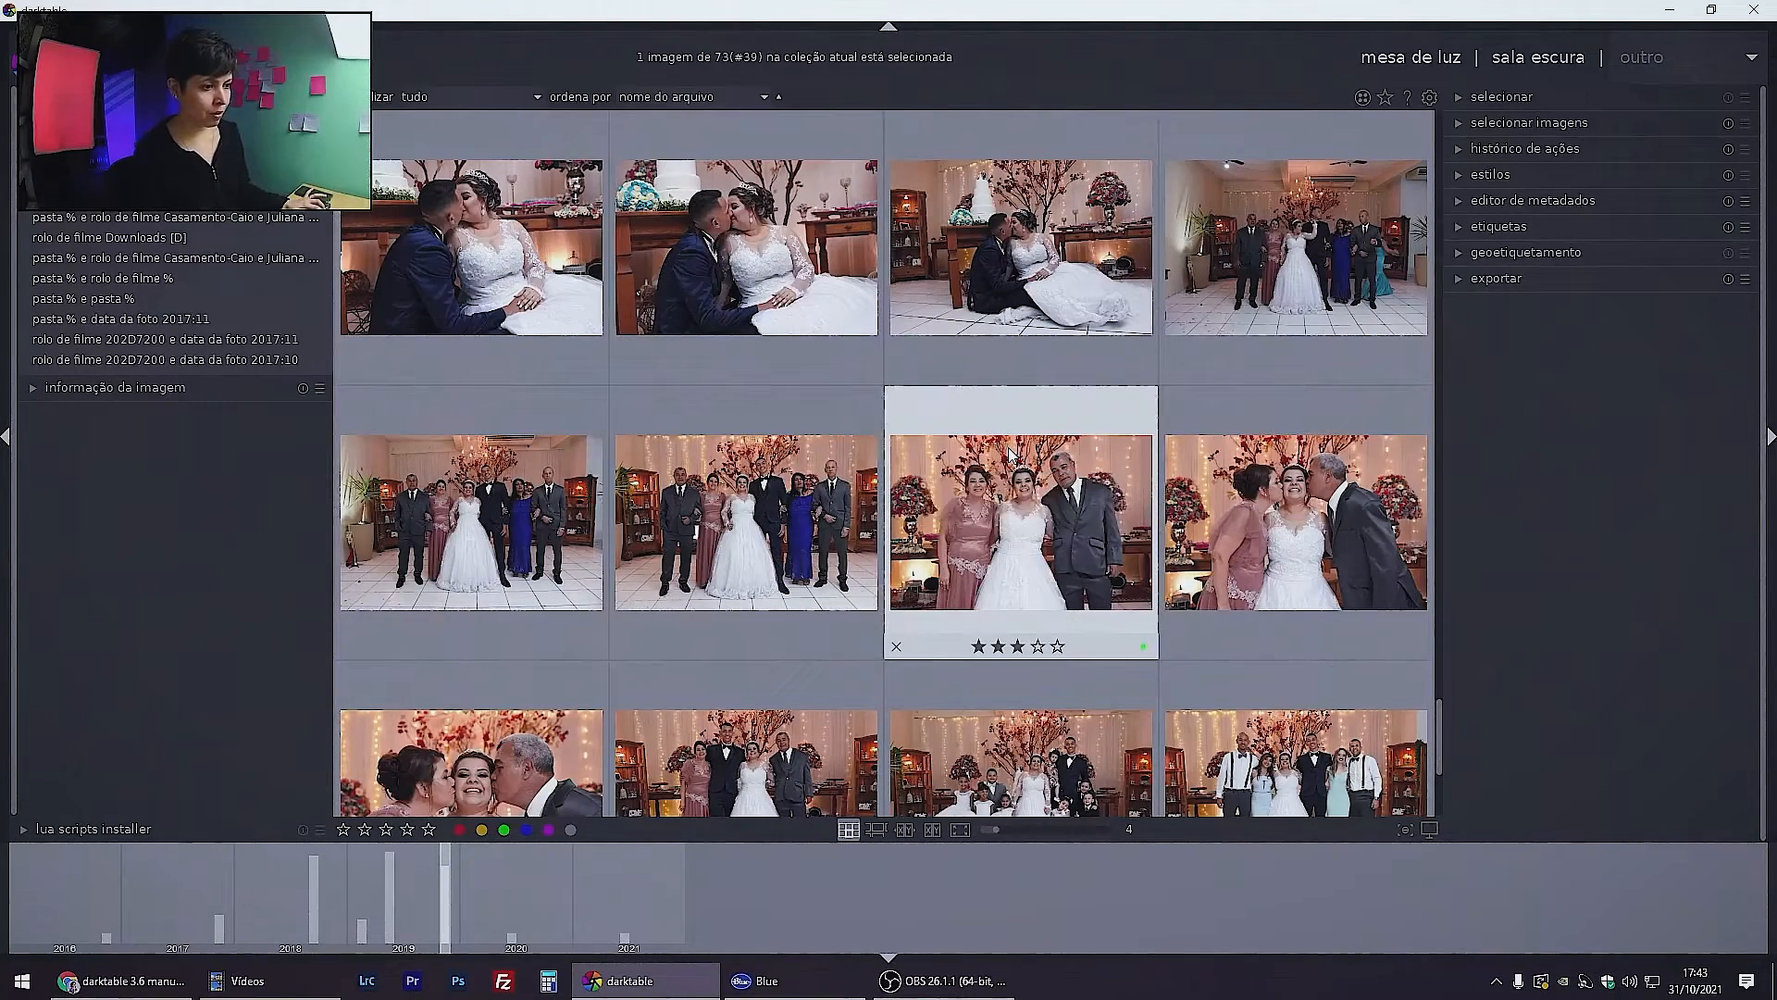
key("Down")
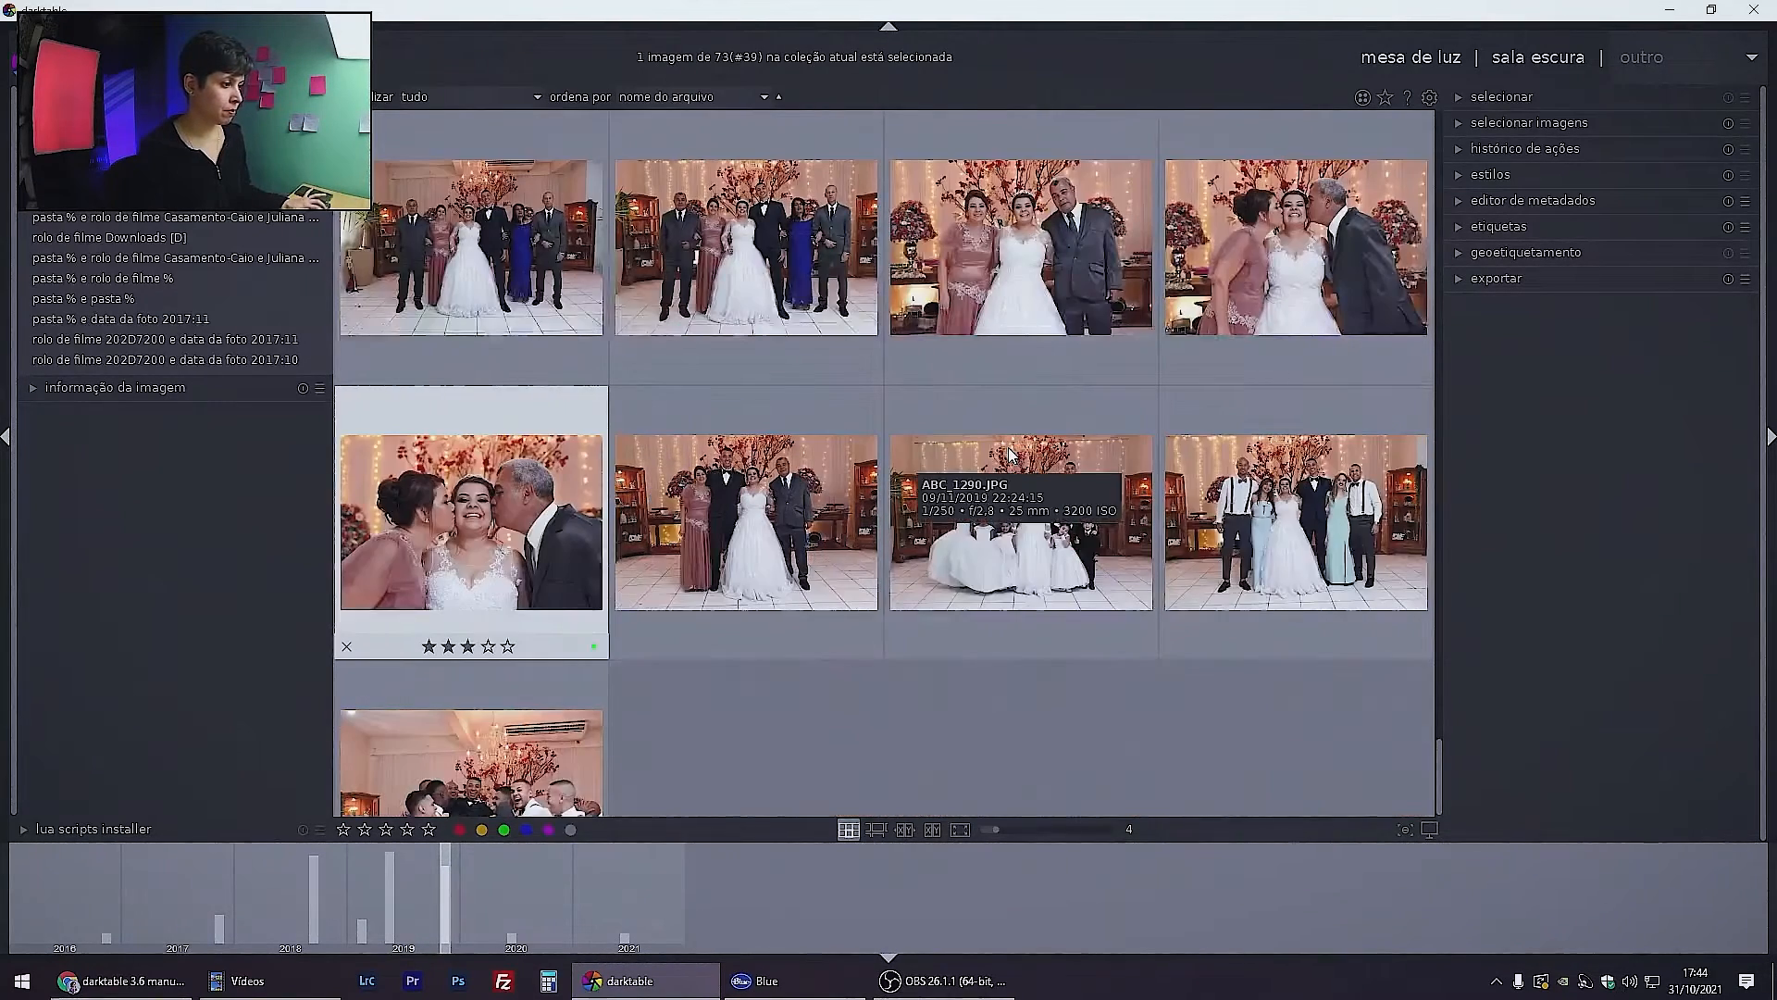
key("Right")
key("Right")
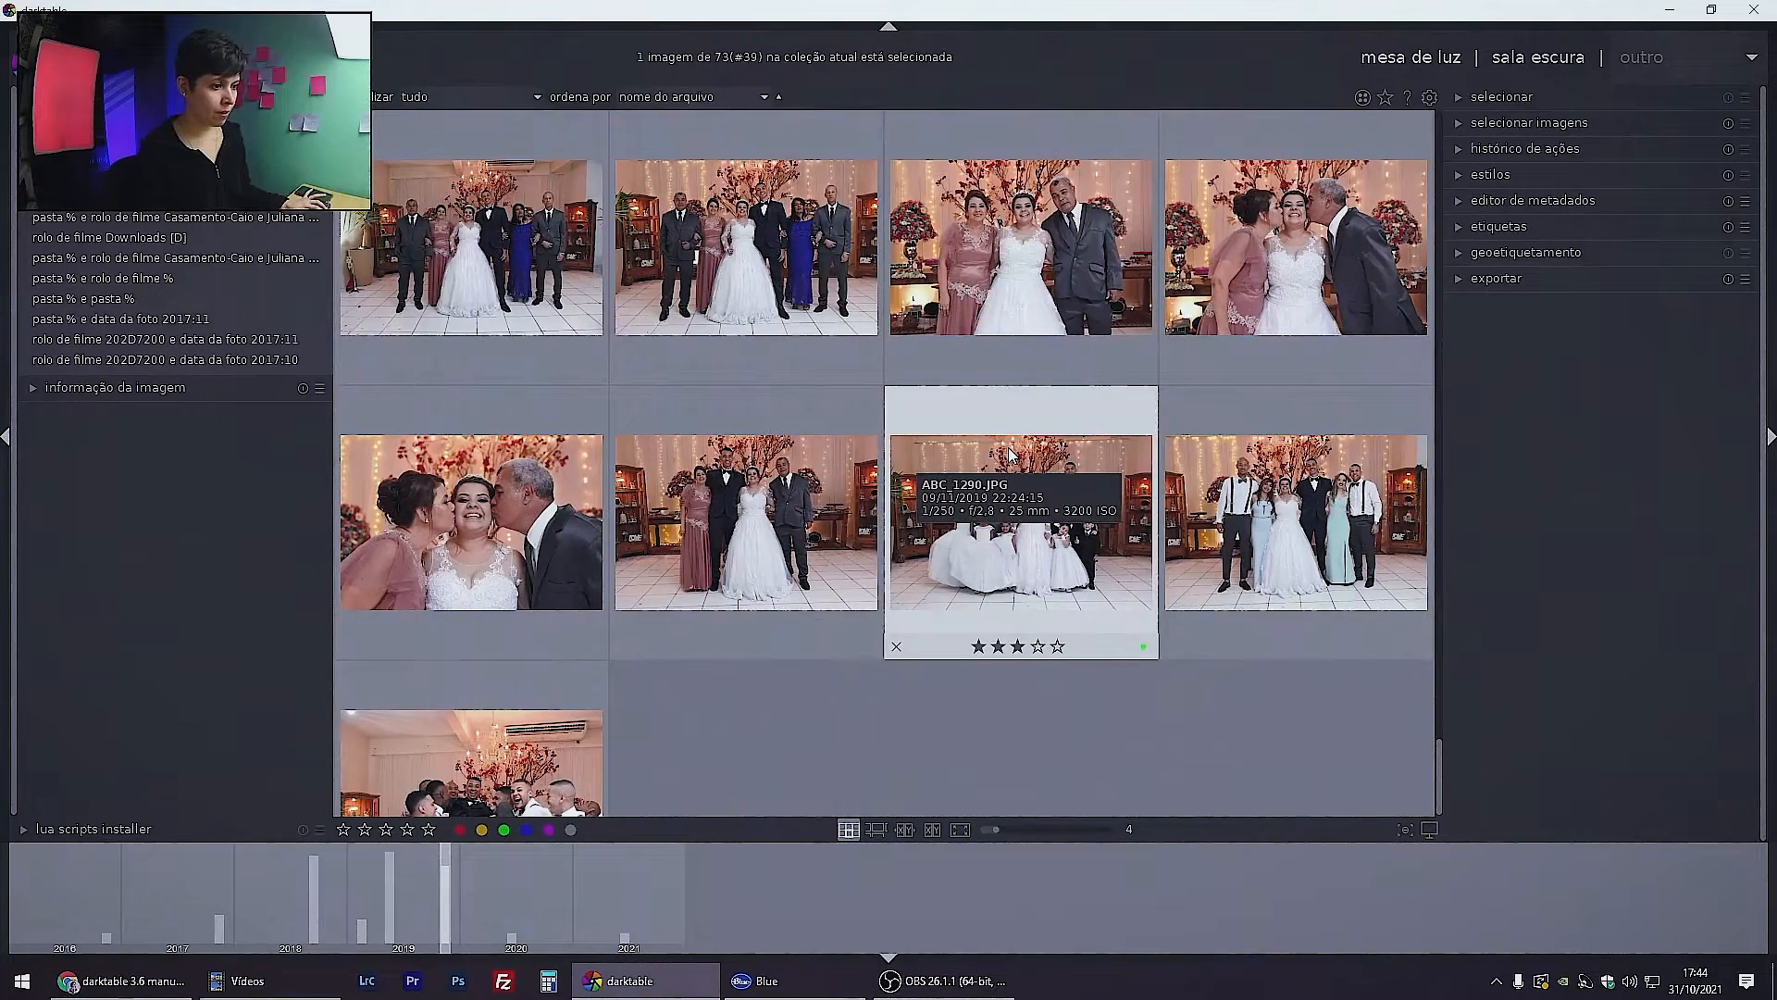
Go back to the unrated group photo two before ABC_1260.JPG and give it the green label
key("Left")
key("Right")
key("Left")
key("Left")
key("Left")
key("Left")
key("Left")
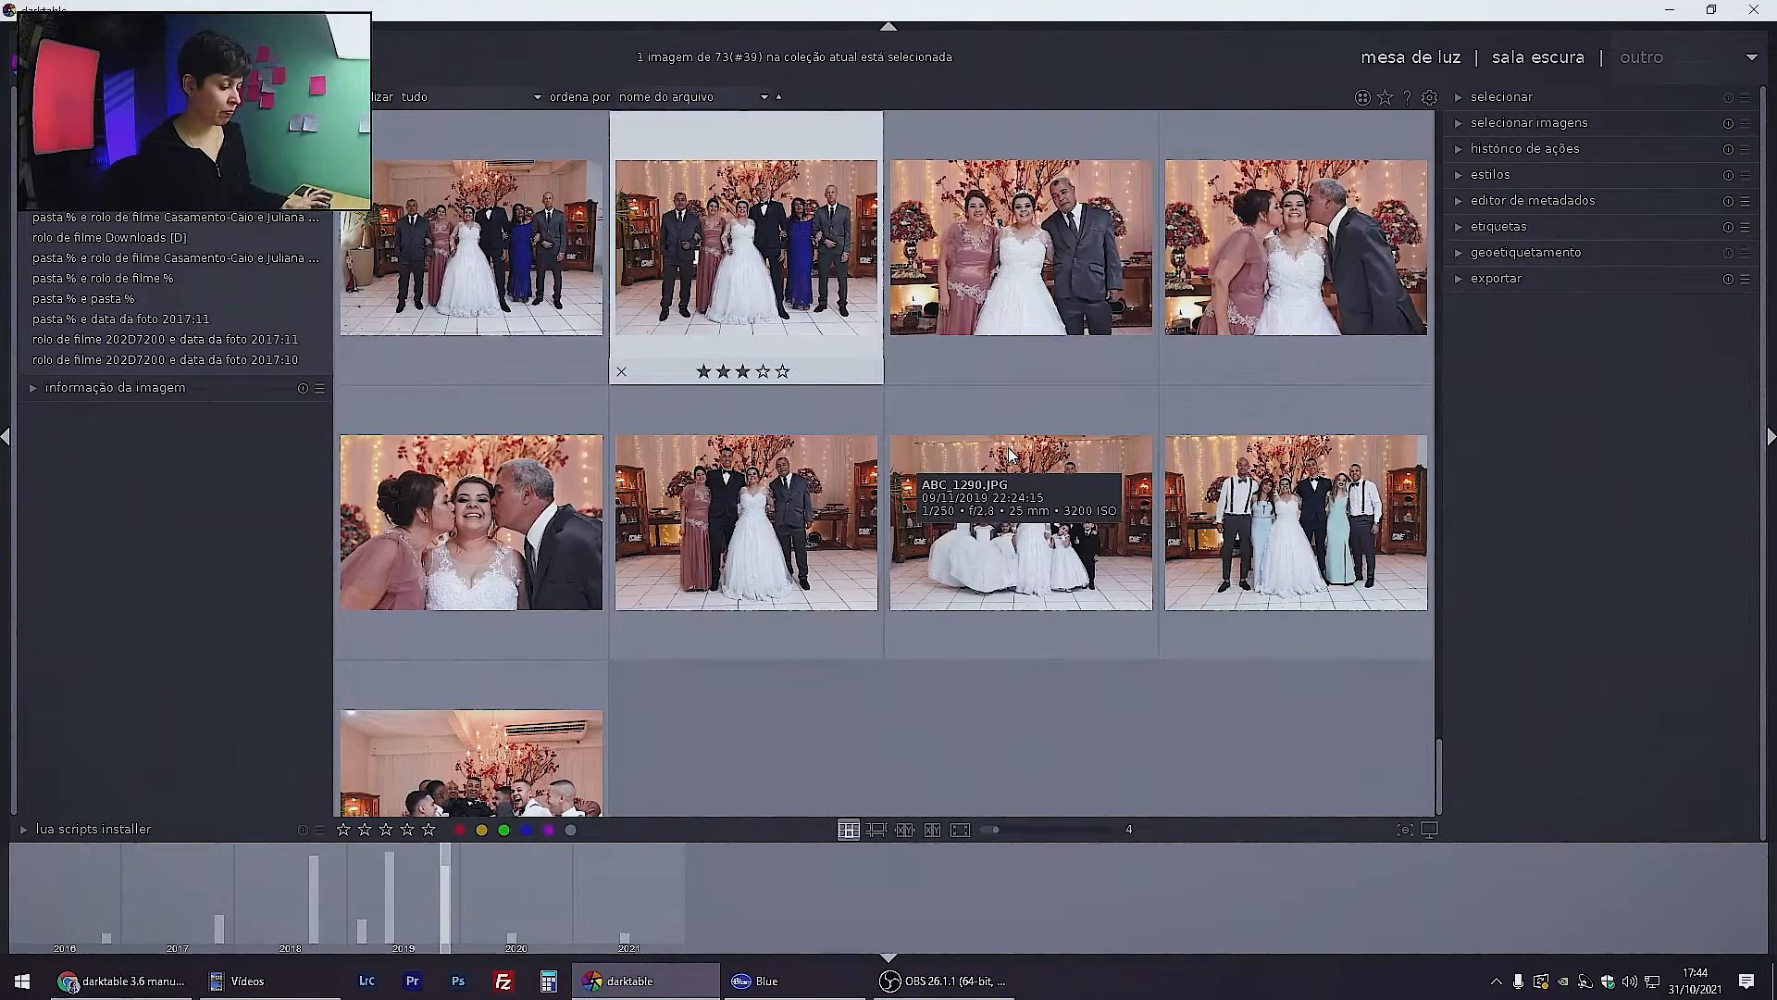
key("Left")
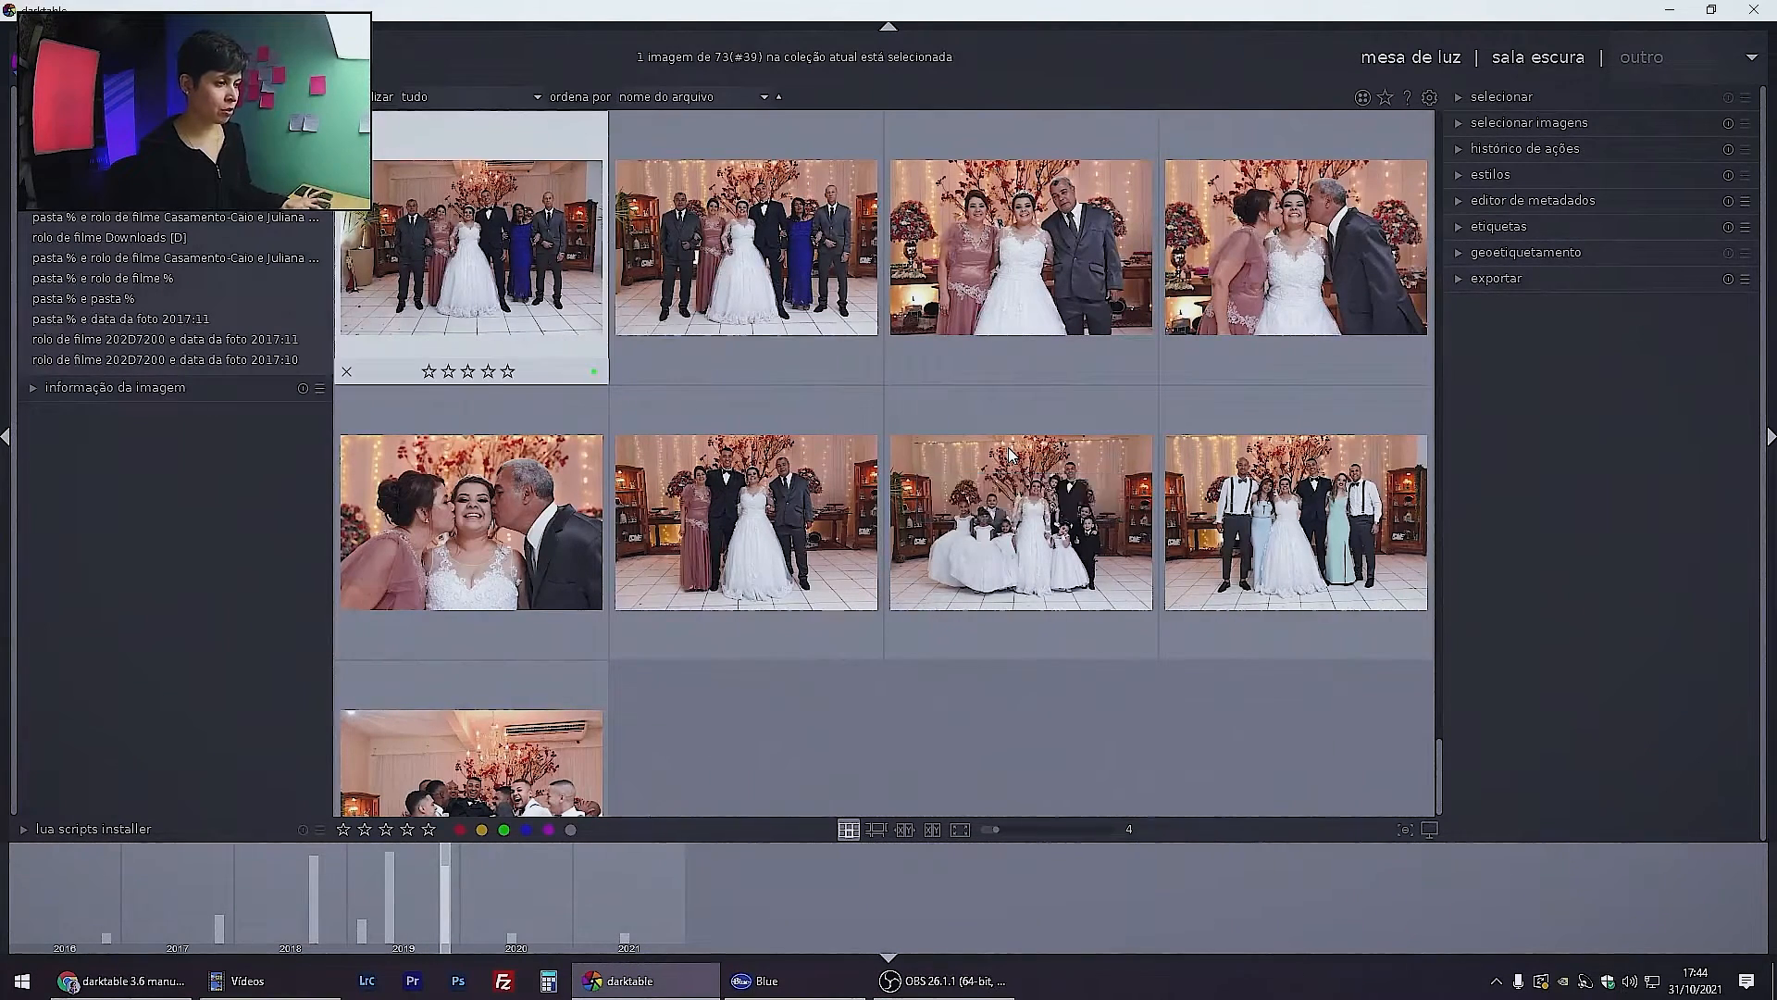
Try the yellow label on the wide group photo that comes right after the couple's floor portraits
key("Up")
key("Right")
key("Right")
key("Right")
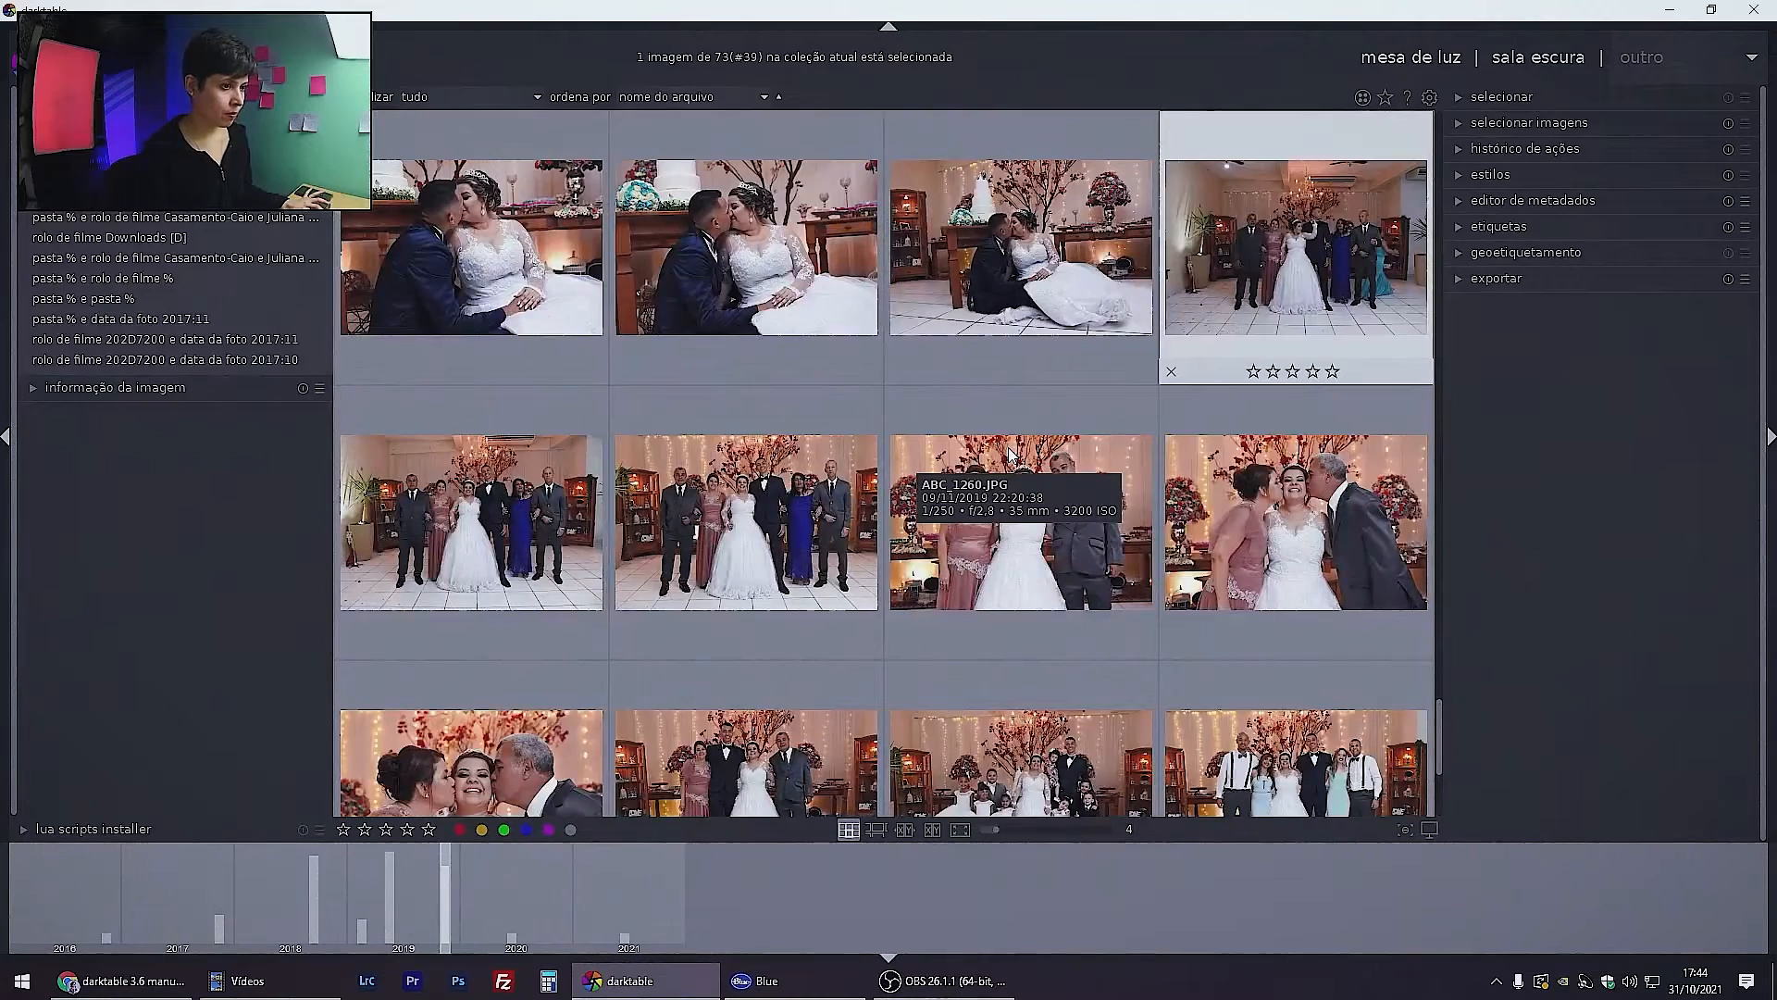
key("F2")
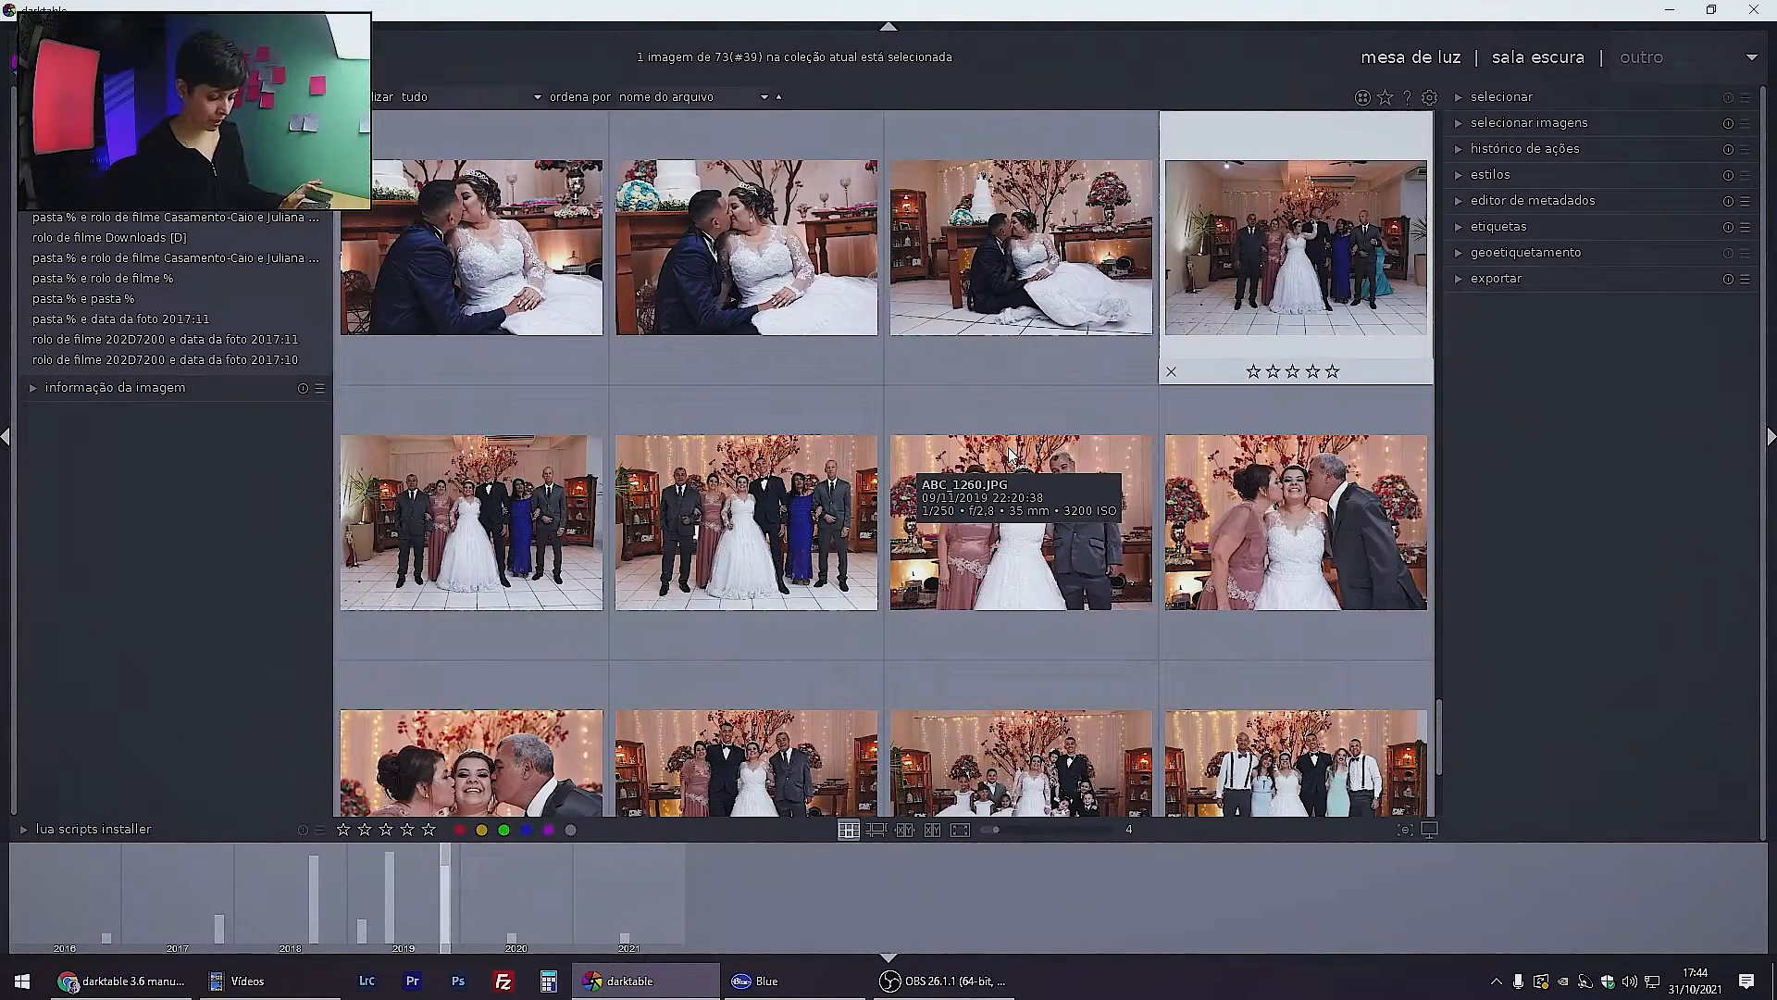
Look through the collection's thumbnails, from the veil portraits to the cake and floor portraits
scroll(1008, 449, "up", 10)
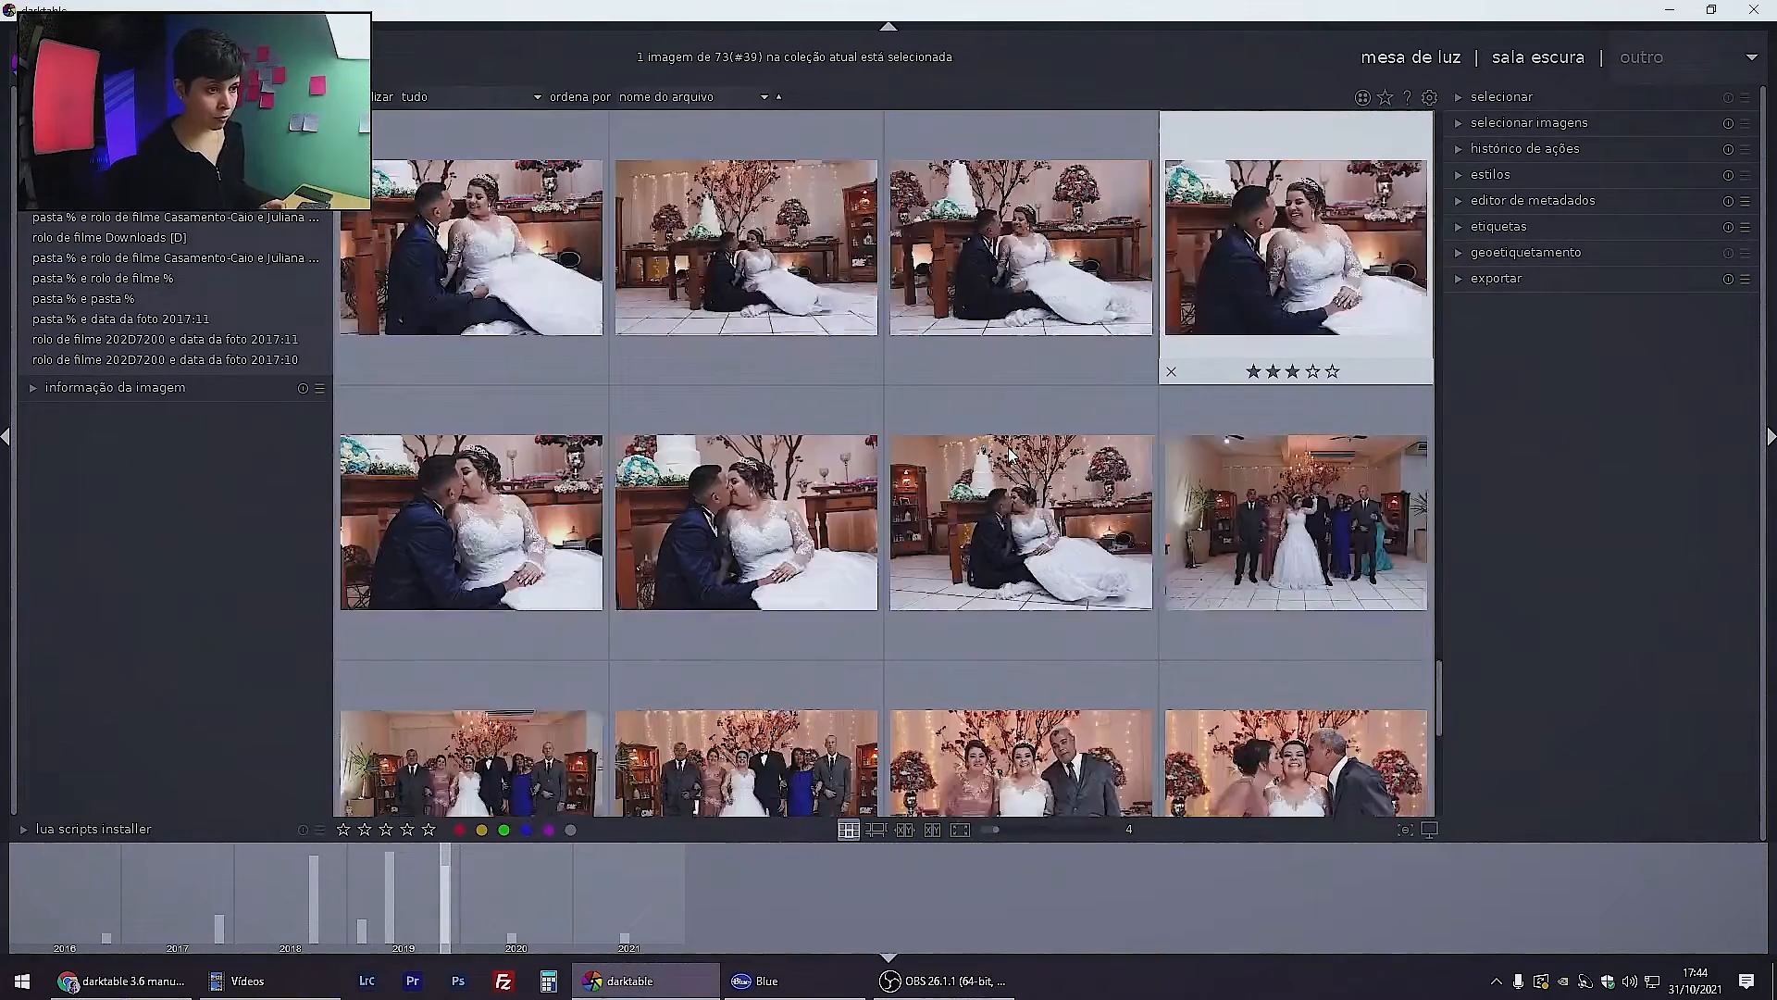
scroll(1009, 451, "down", 3)
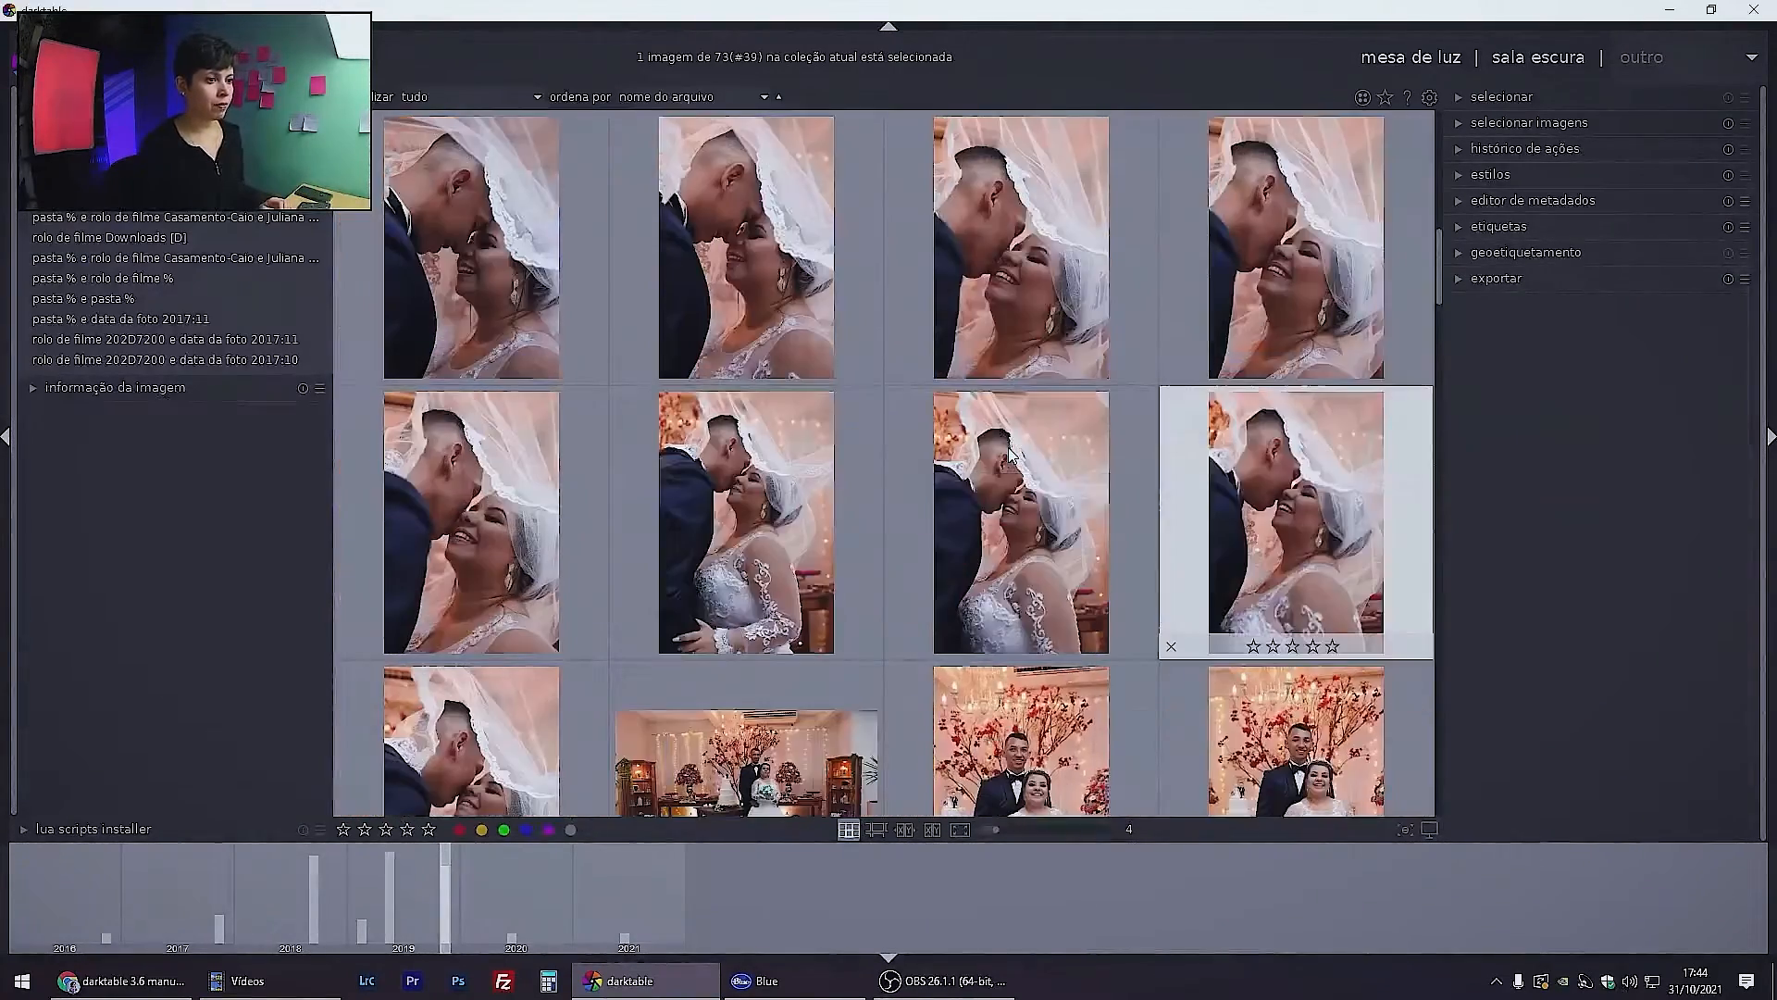
scroll(1012, 453, "down", 2)
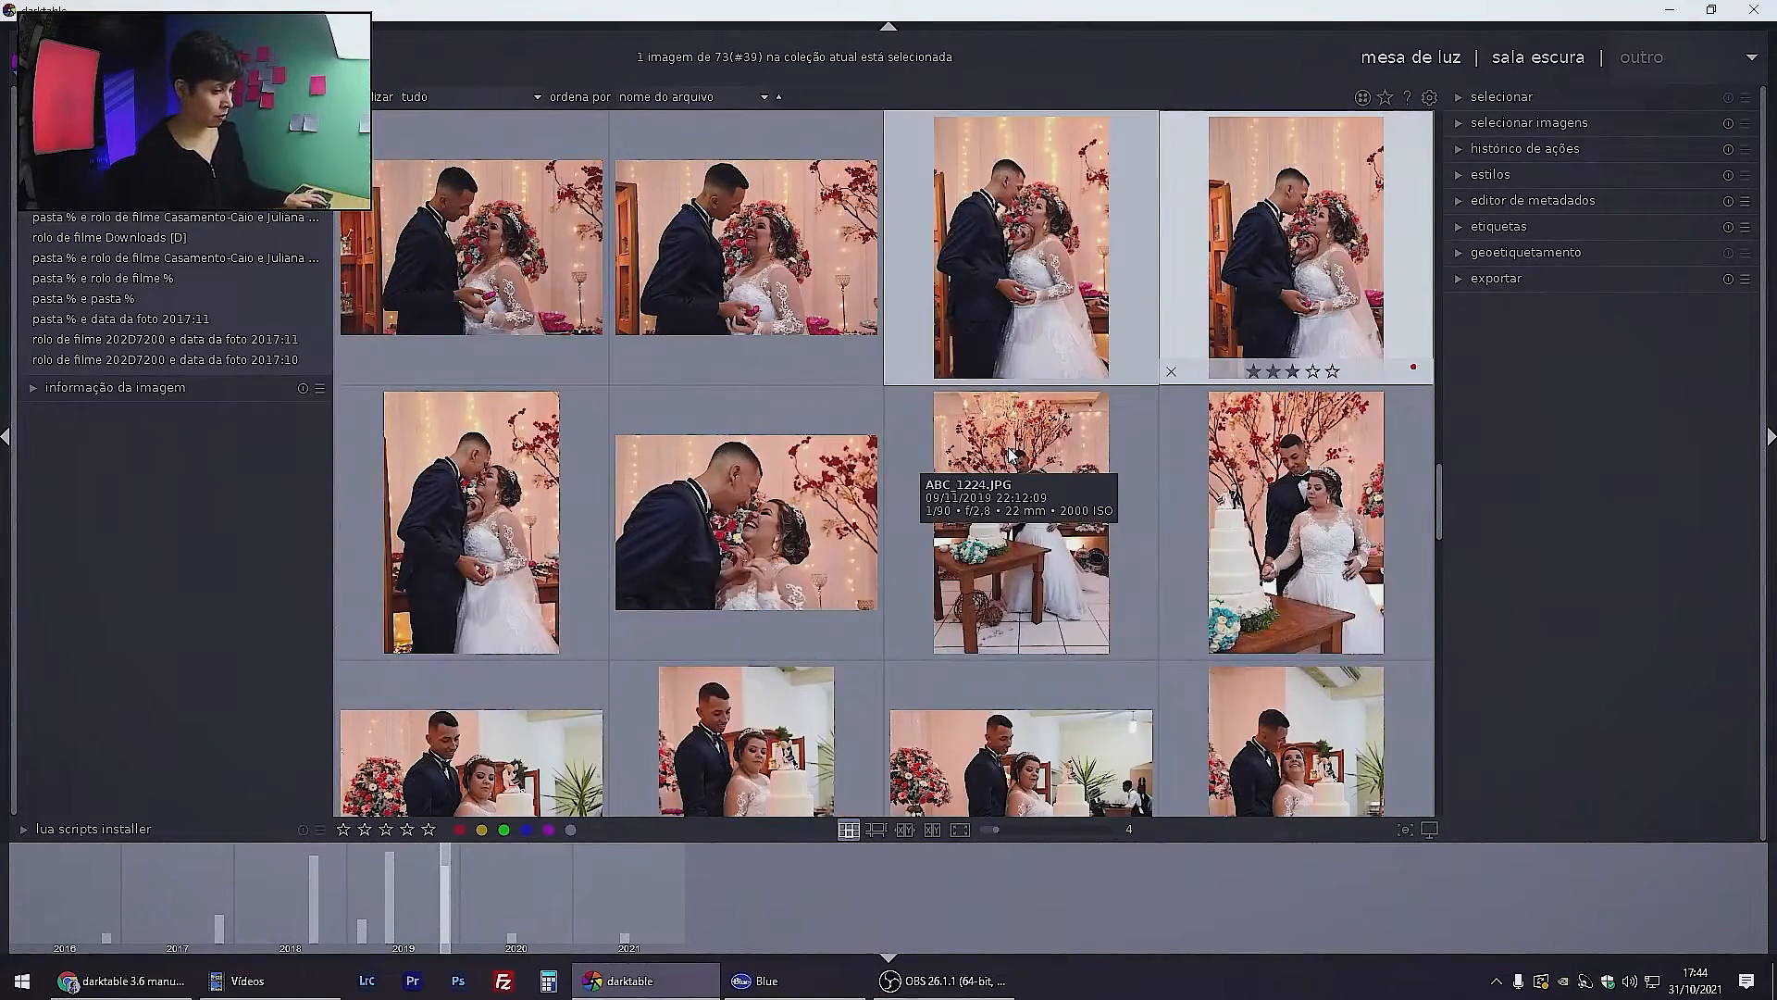
scroll(1009, 451, "up", 2)
scroll(1007, 447, "up", 3)
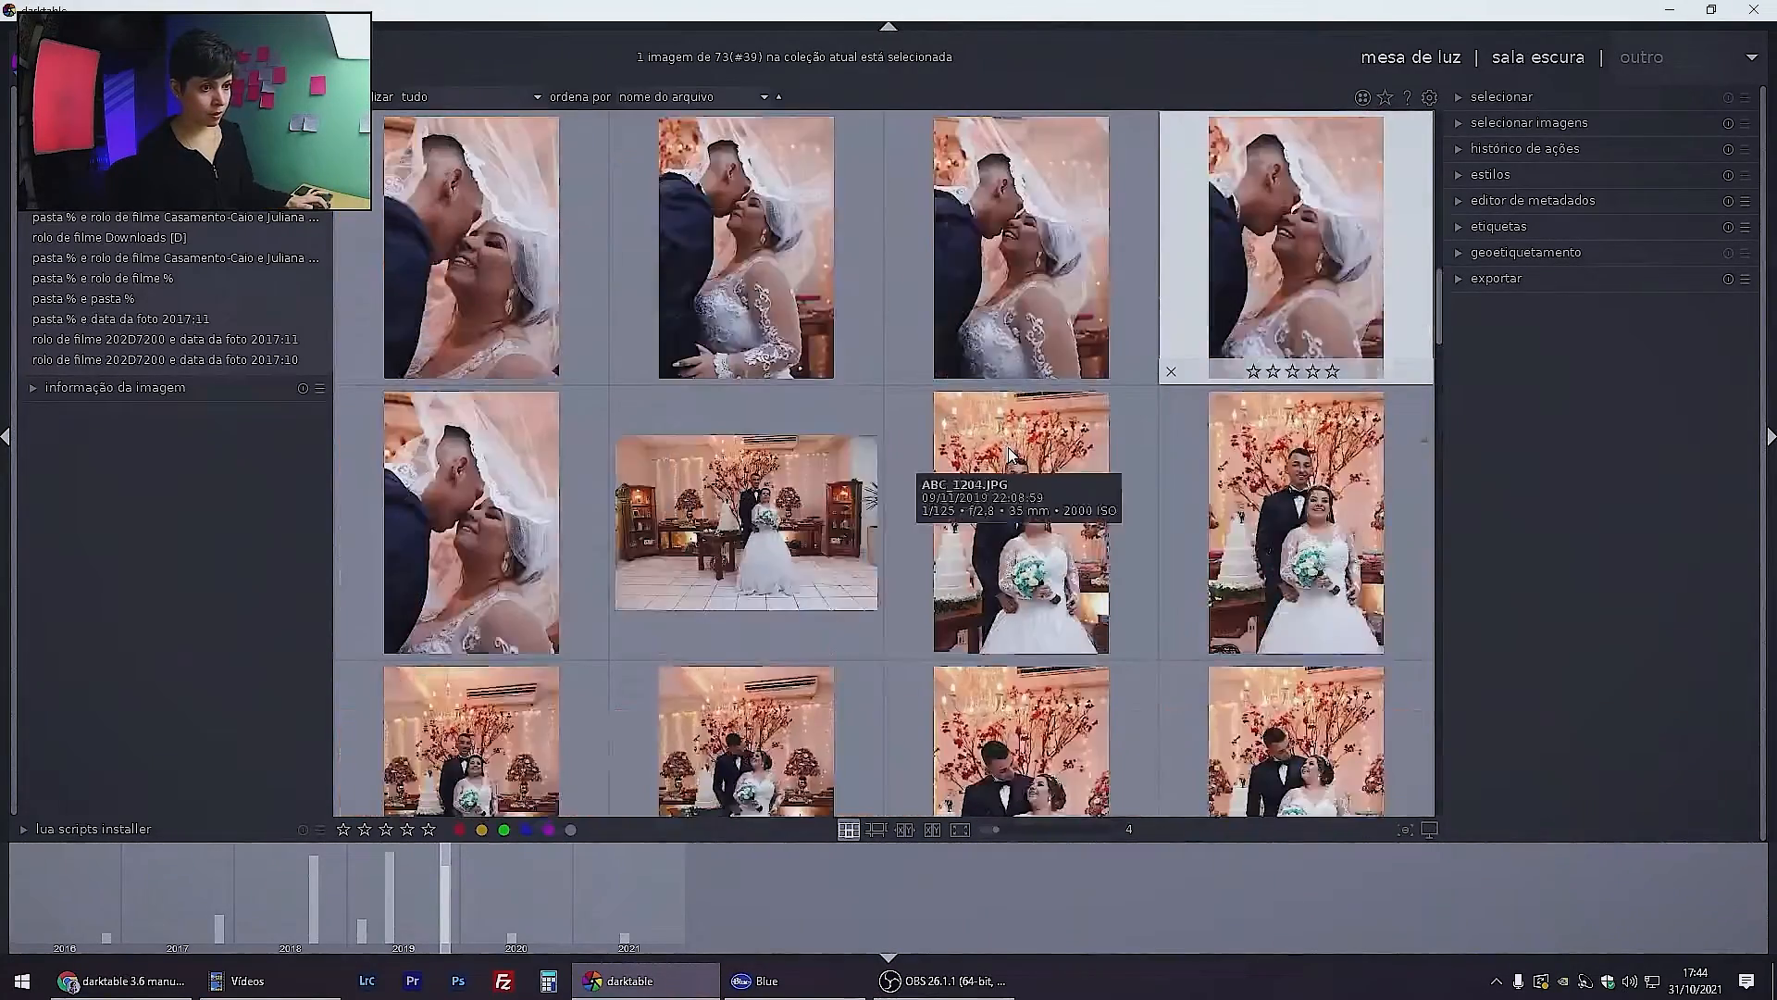
scroll(1008, 452, "down", 5)
scroll(1008, 453, "down", 5)
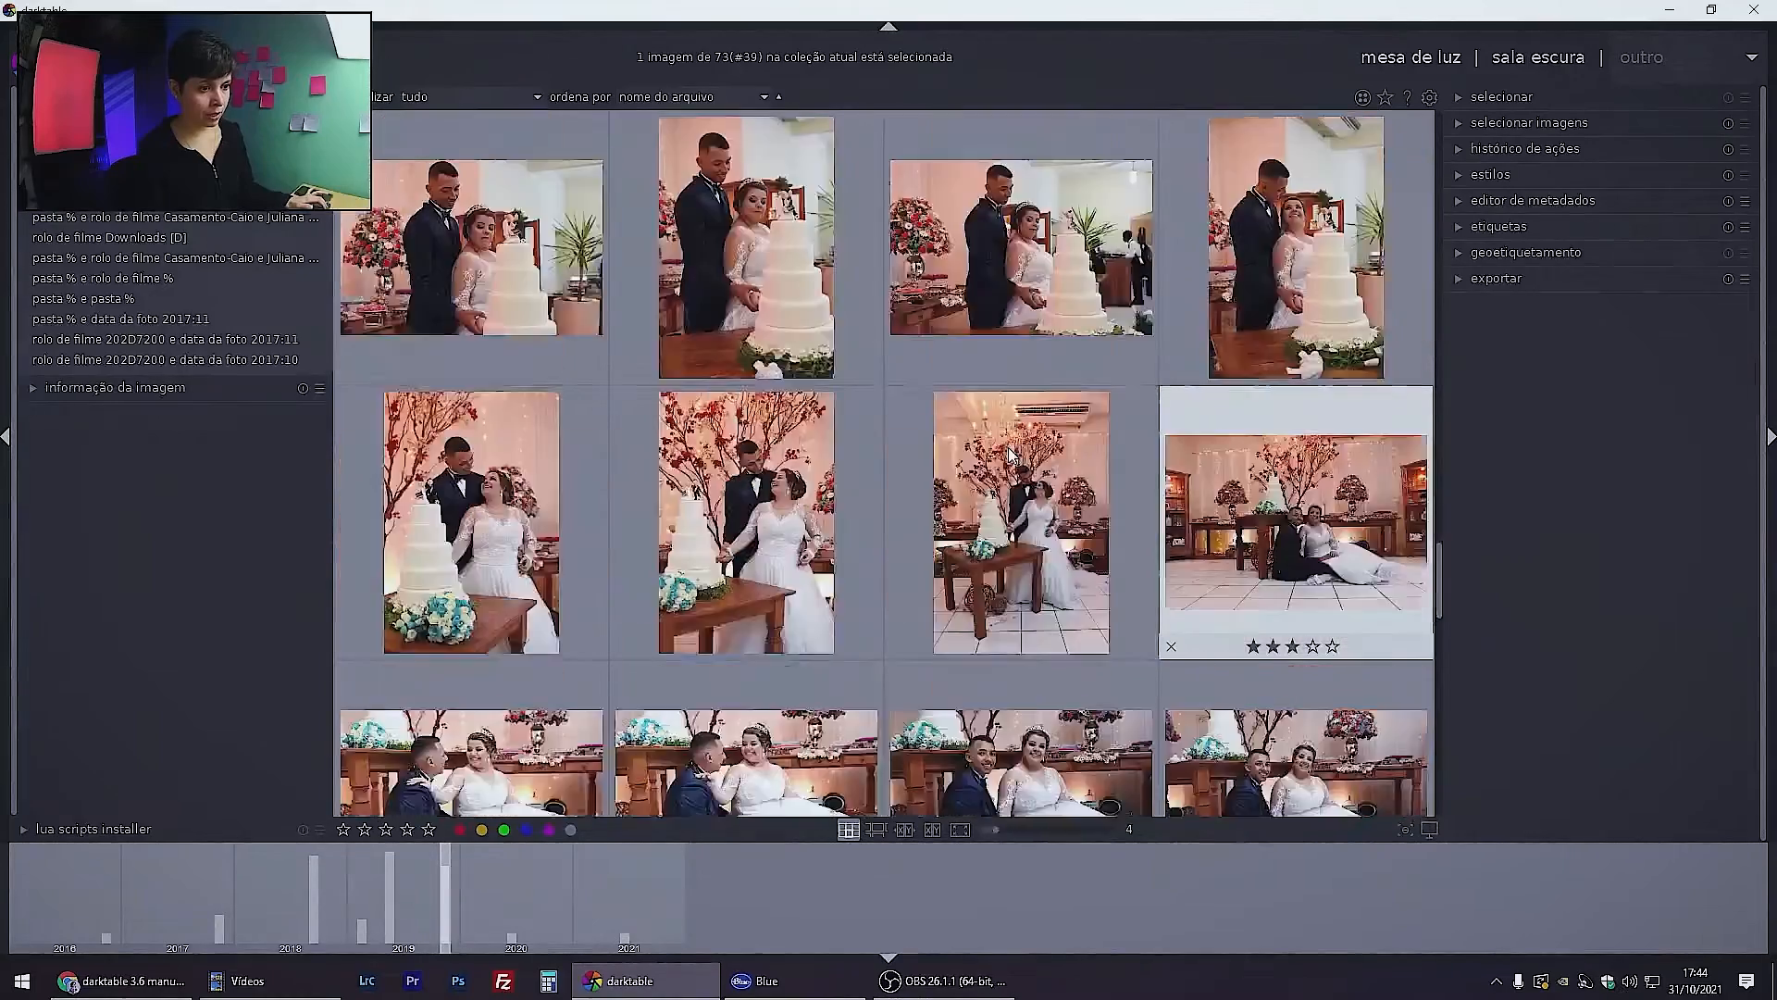
scroll(1011, 454, "up", 3)
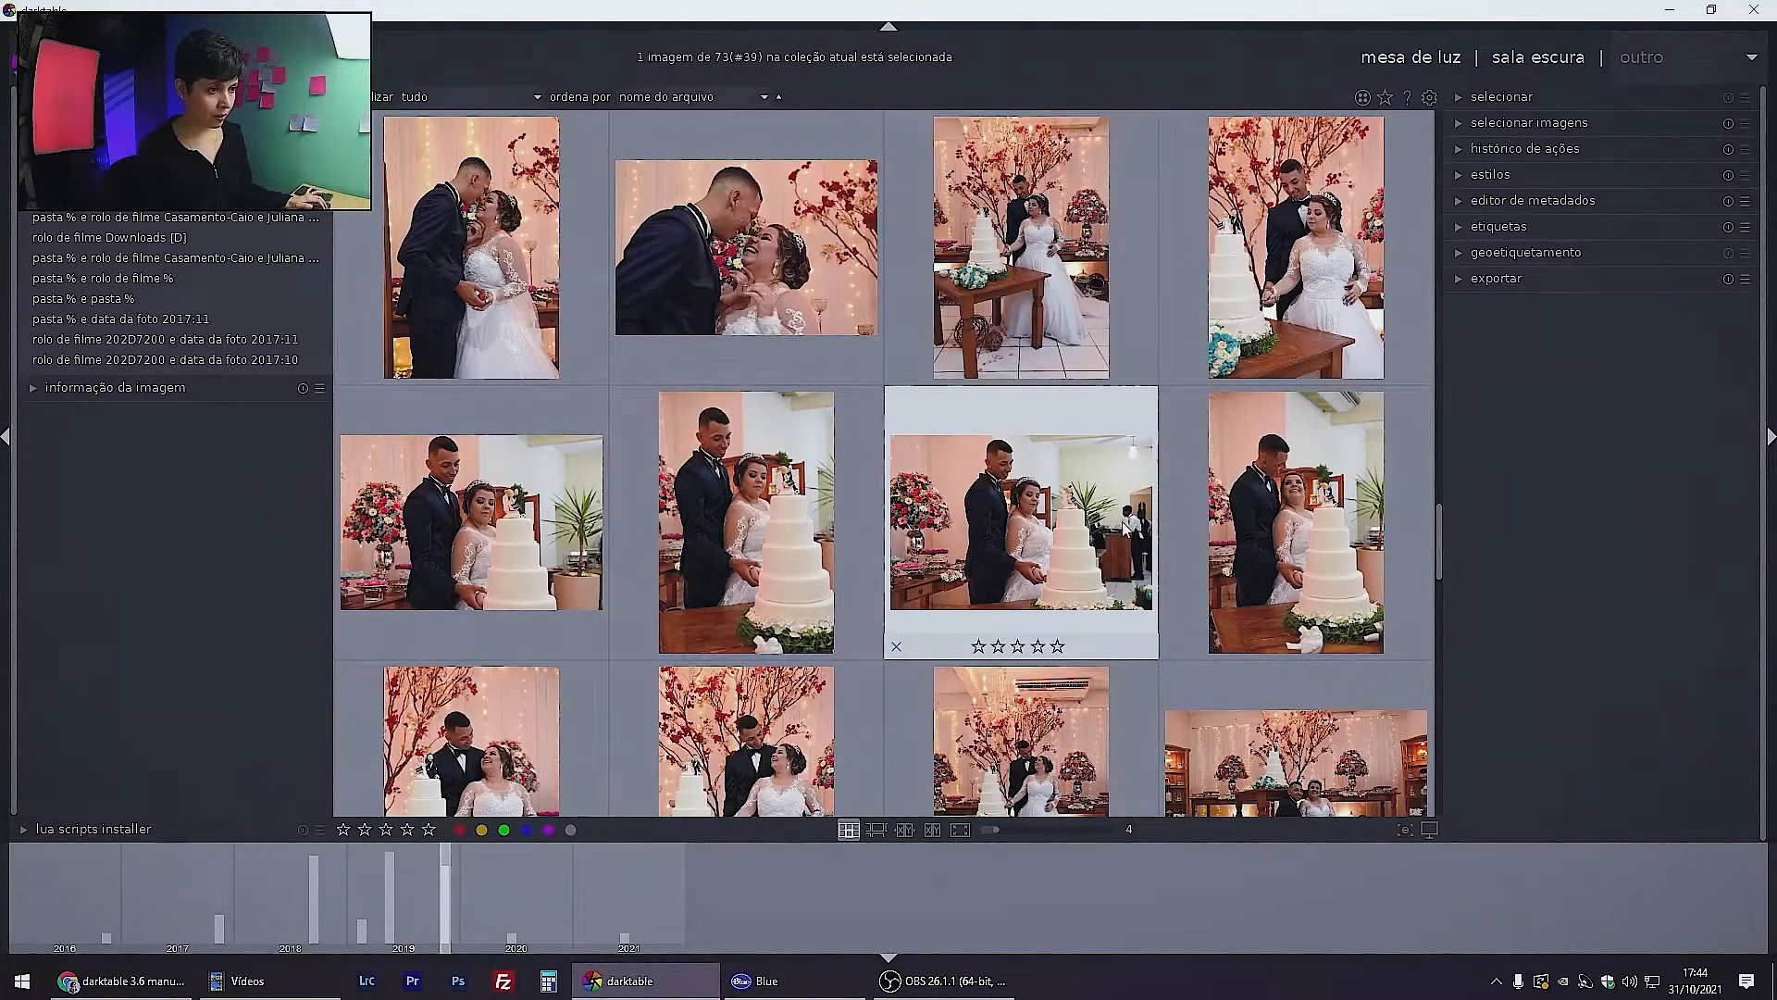
Select ABC_1228.JPG and try a three-star rating on ABC_1234.JPG
left_click(995, 558)
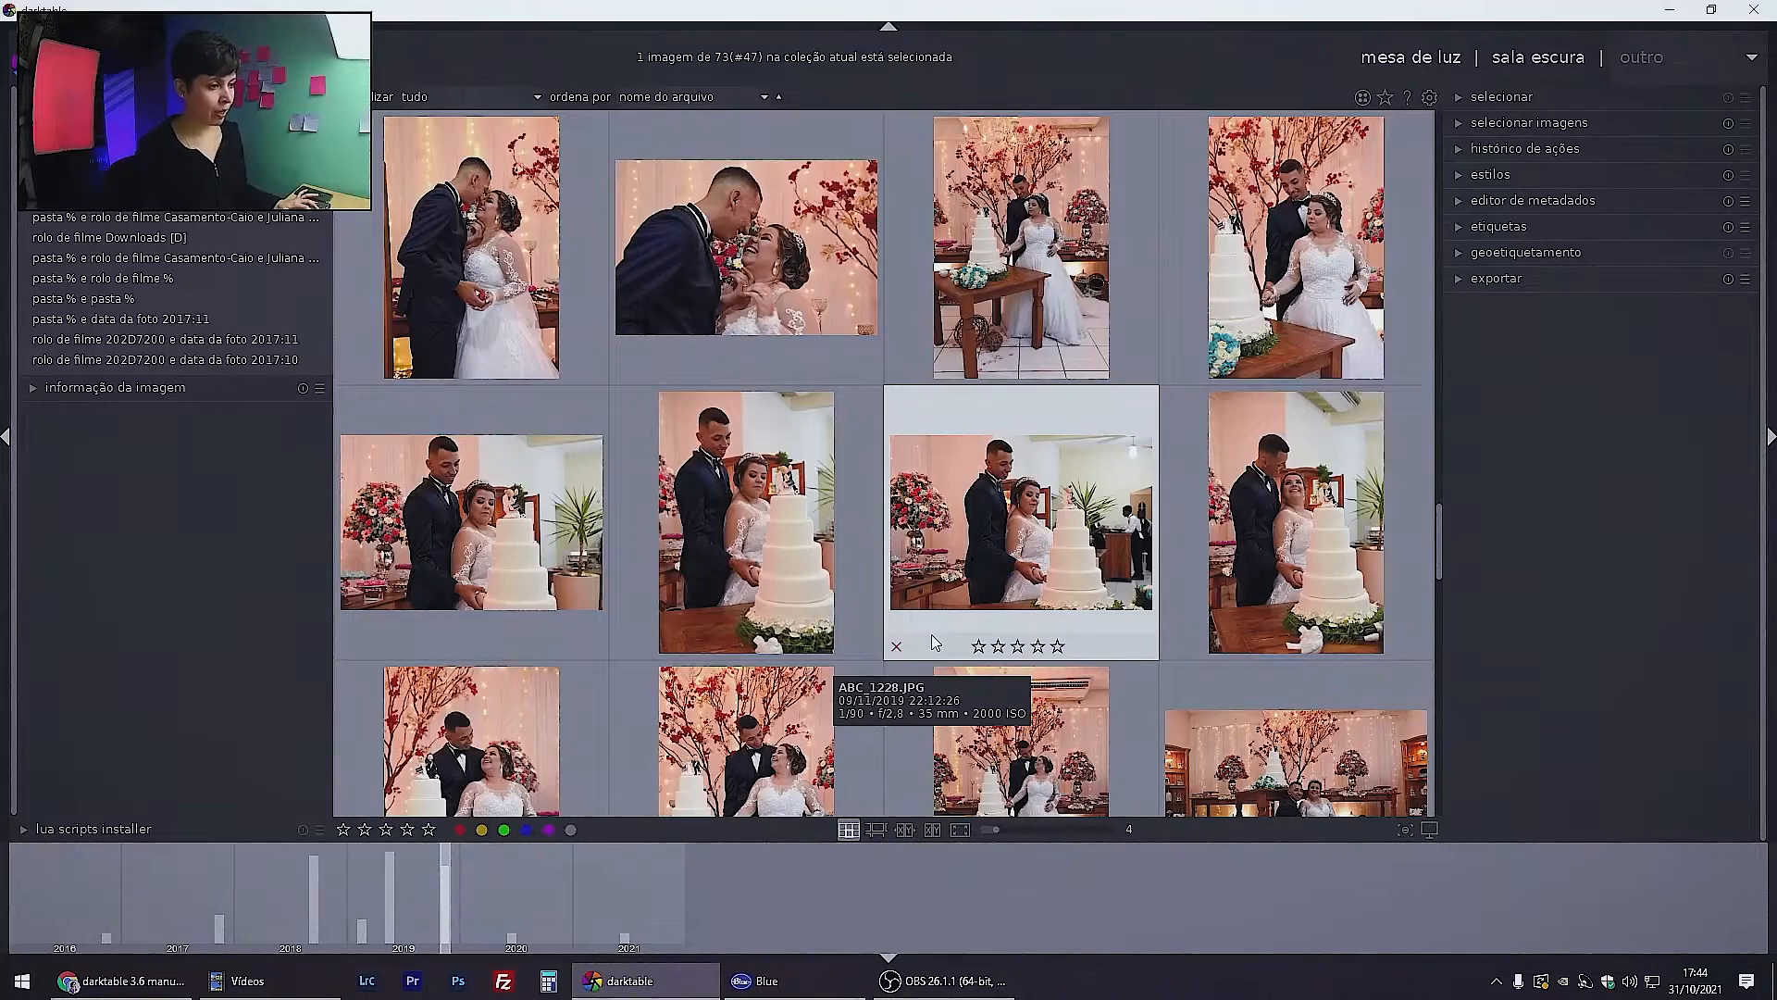
scroll(933, 641, "down", 4)
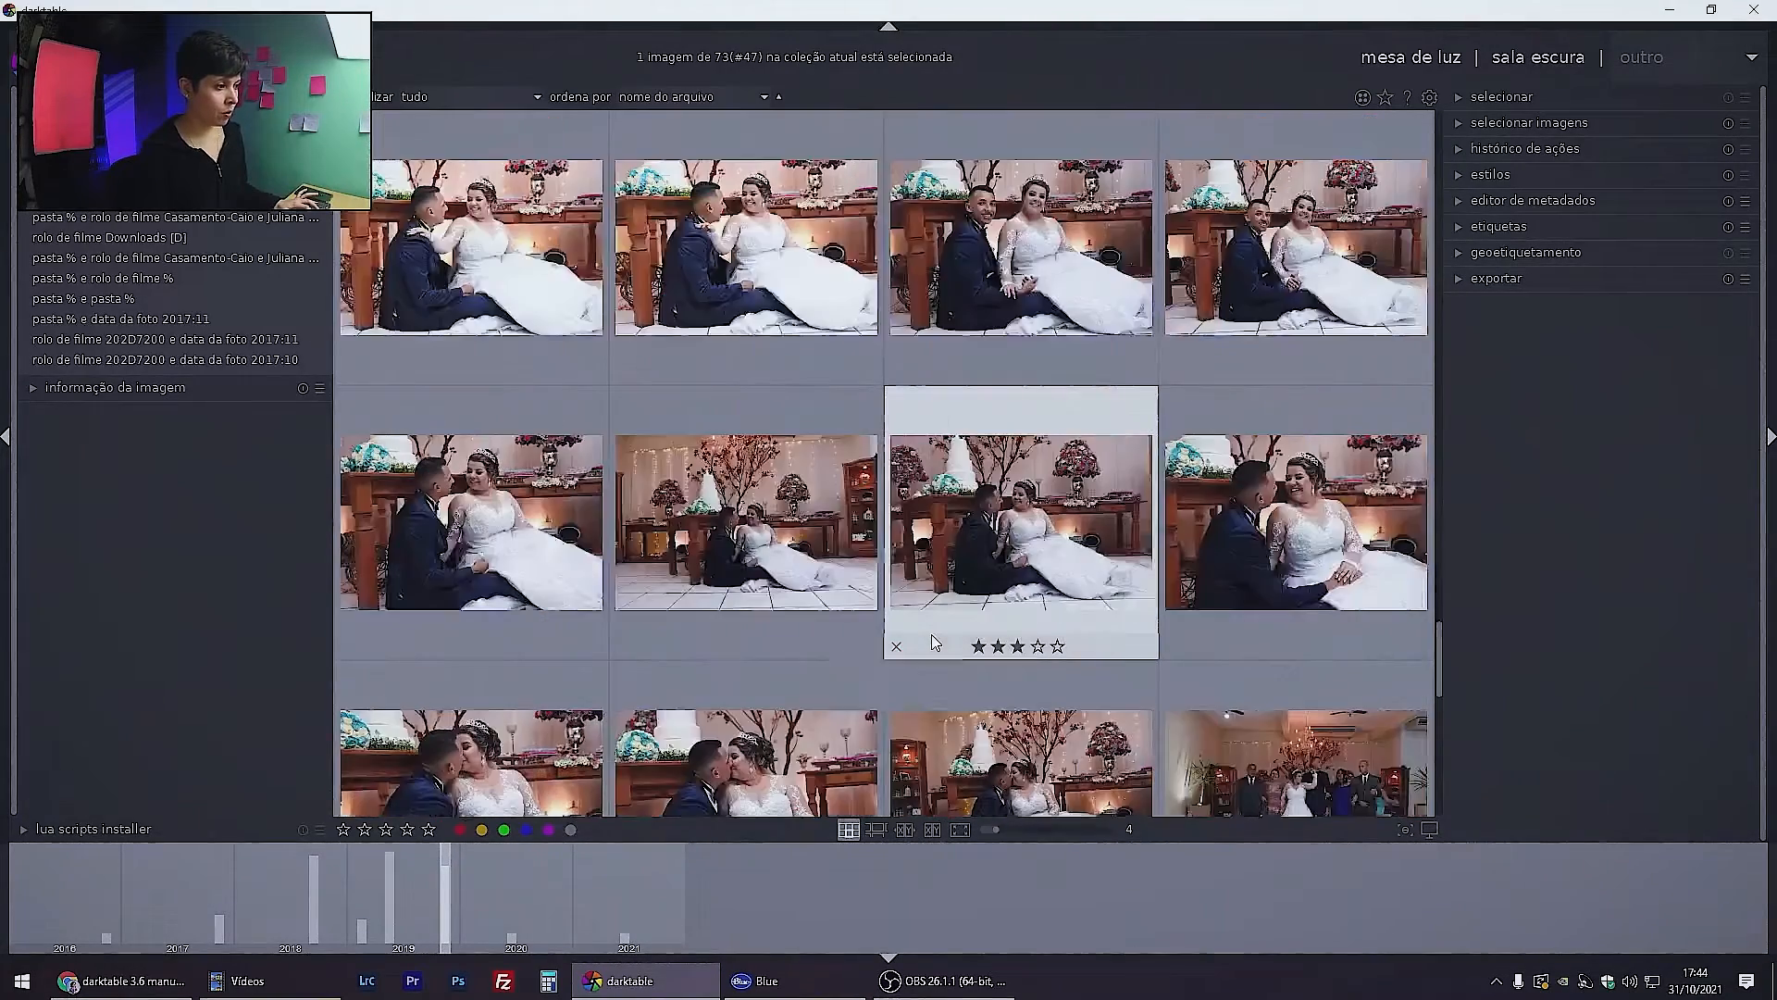
scroll(933, 638, "up", 1)
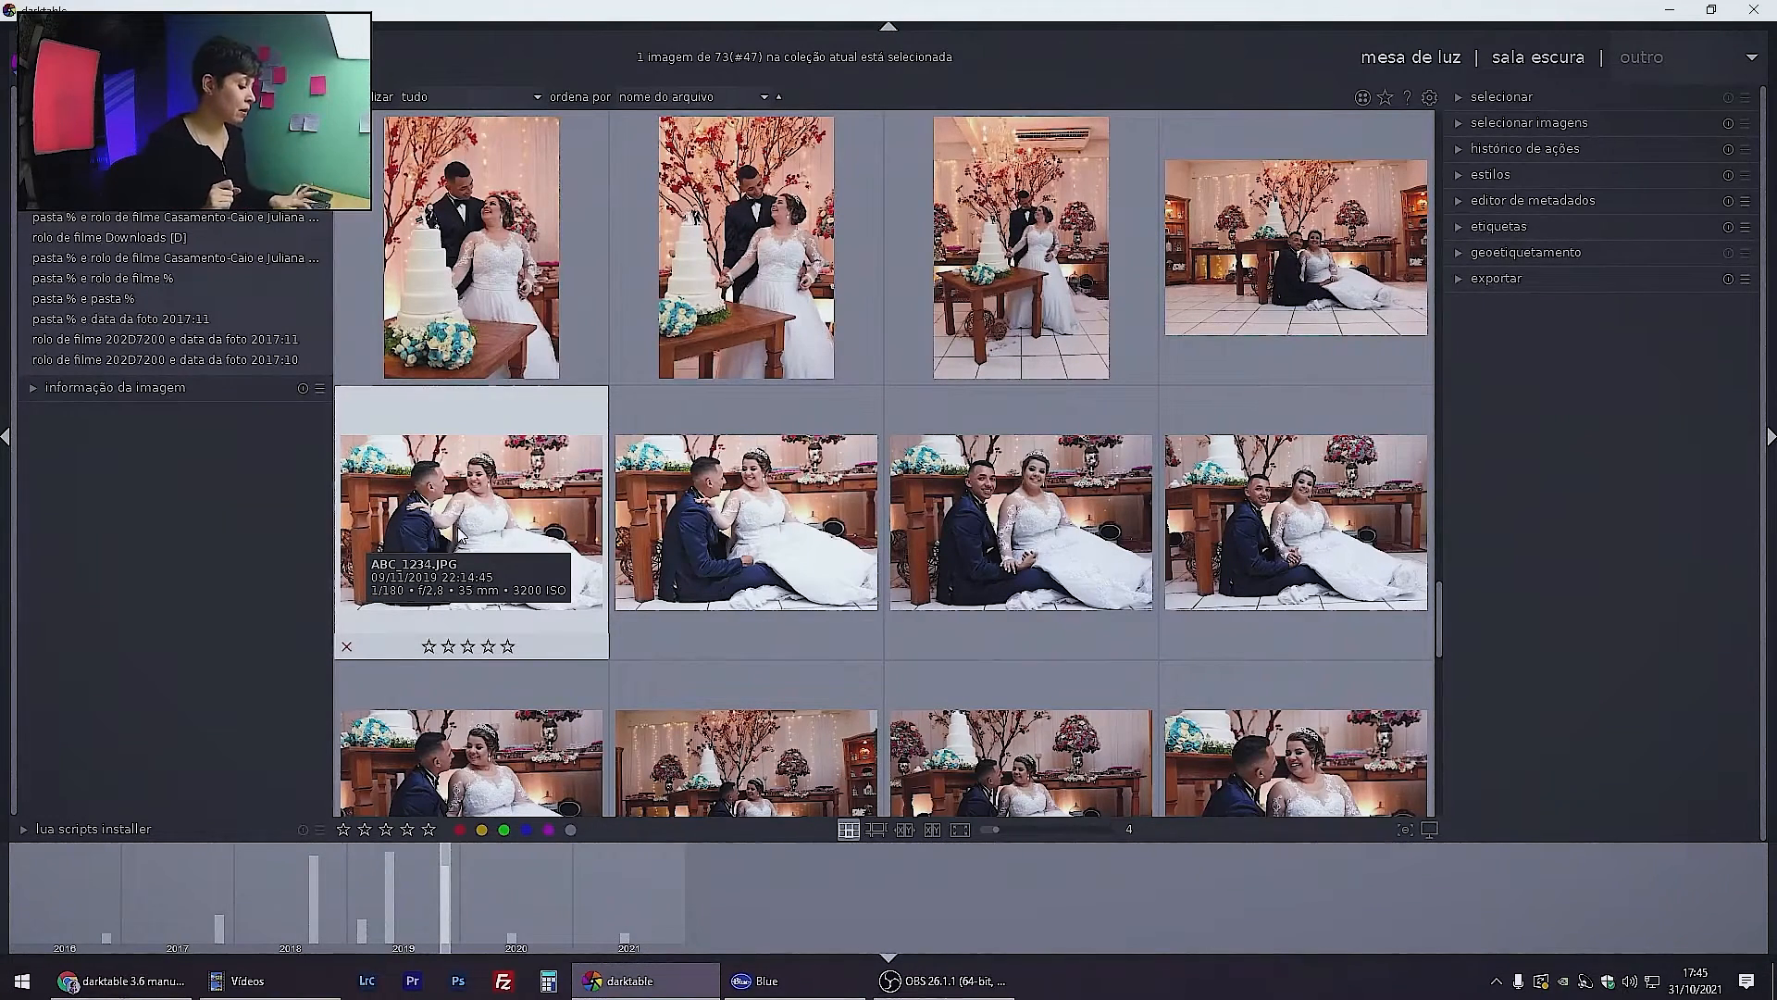
key("3")
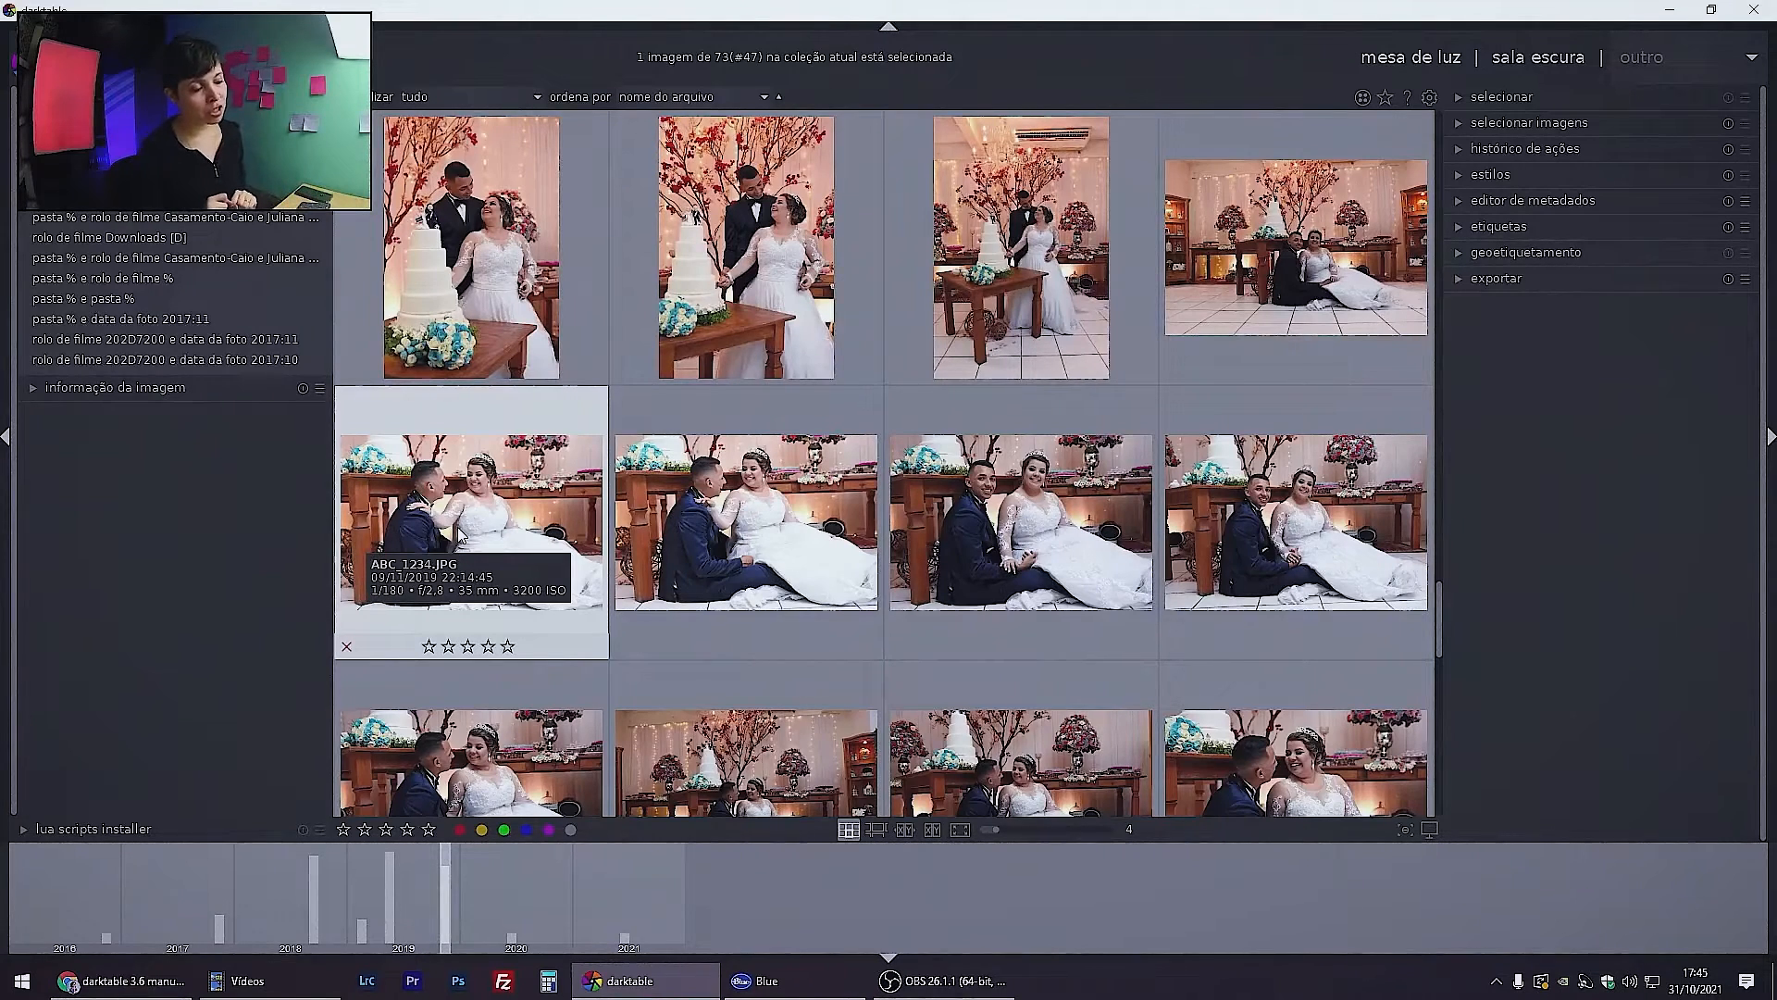
key("3")
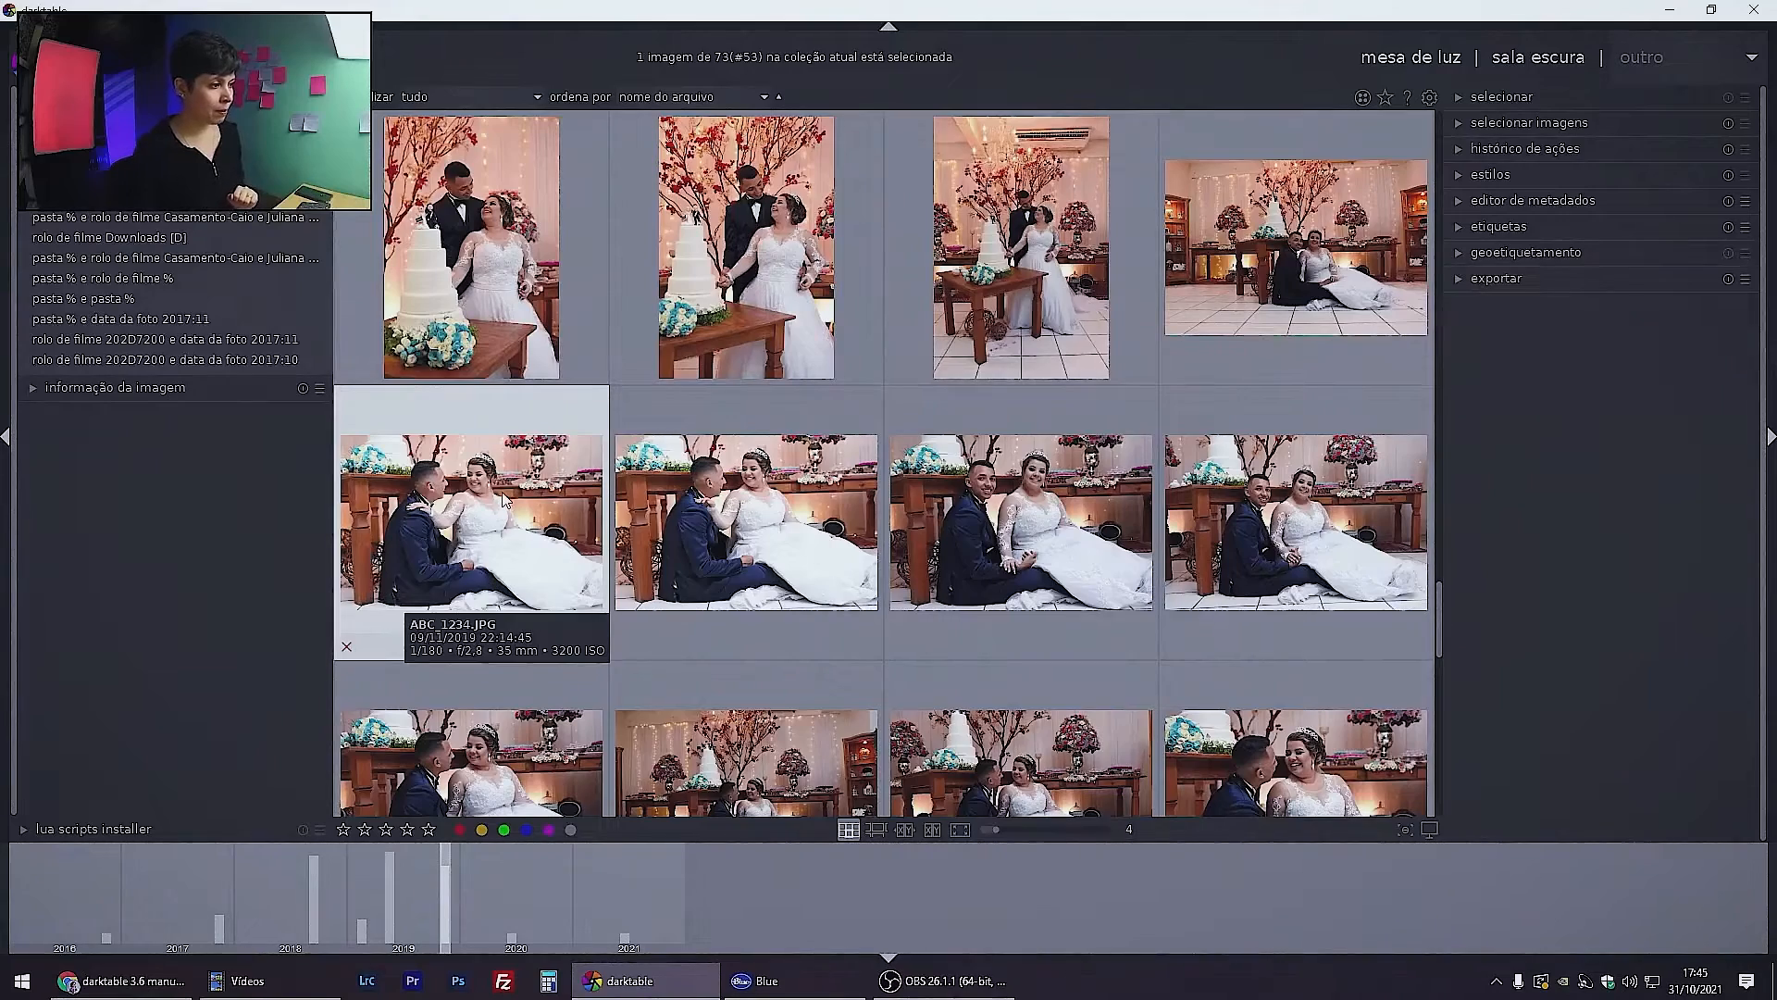
Step through the photos in full preview as far as ABC_1230.JPG and return to the thumbnail grid
left_click(960, 829)
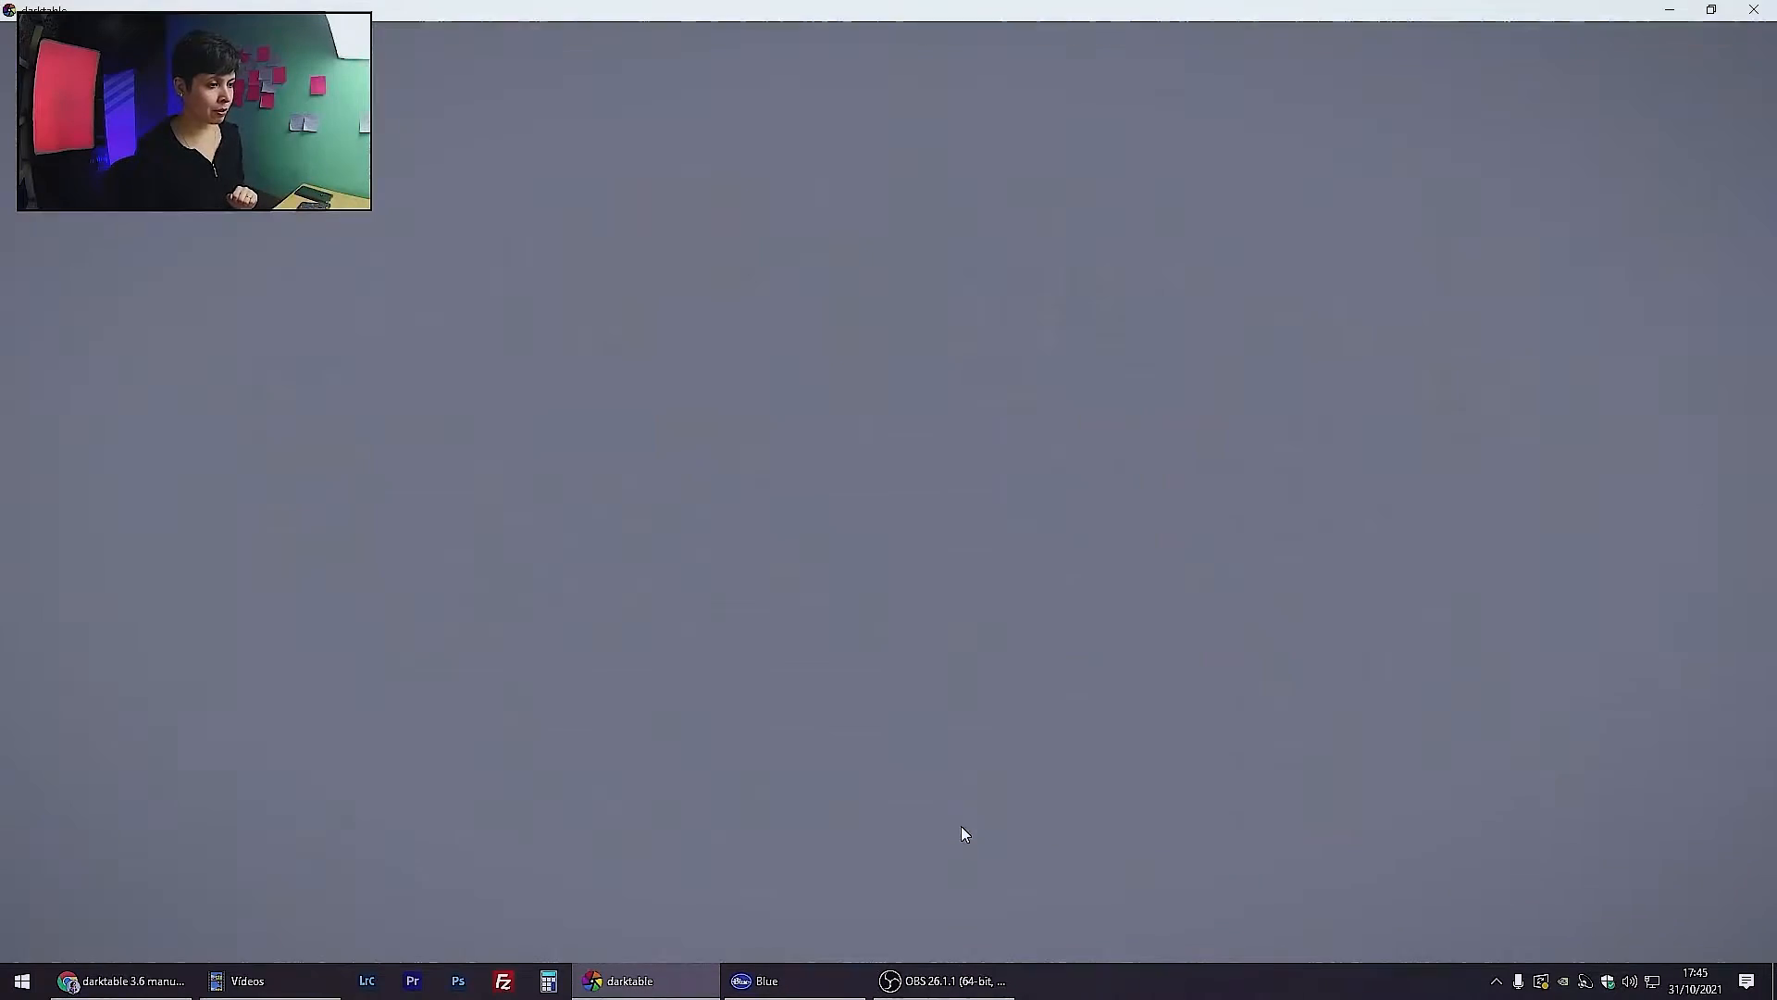
key("Right")
key("Right")
key("Right")
key("Right")
key("Right")
key("Right")
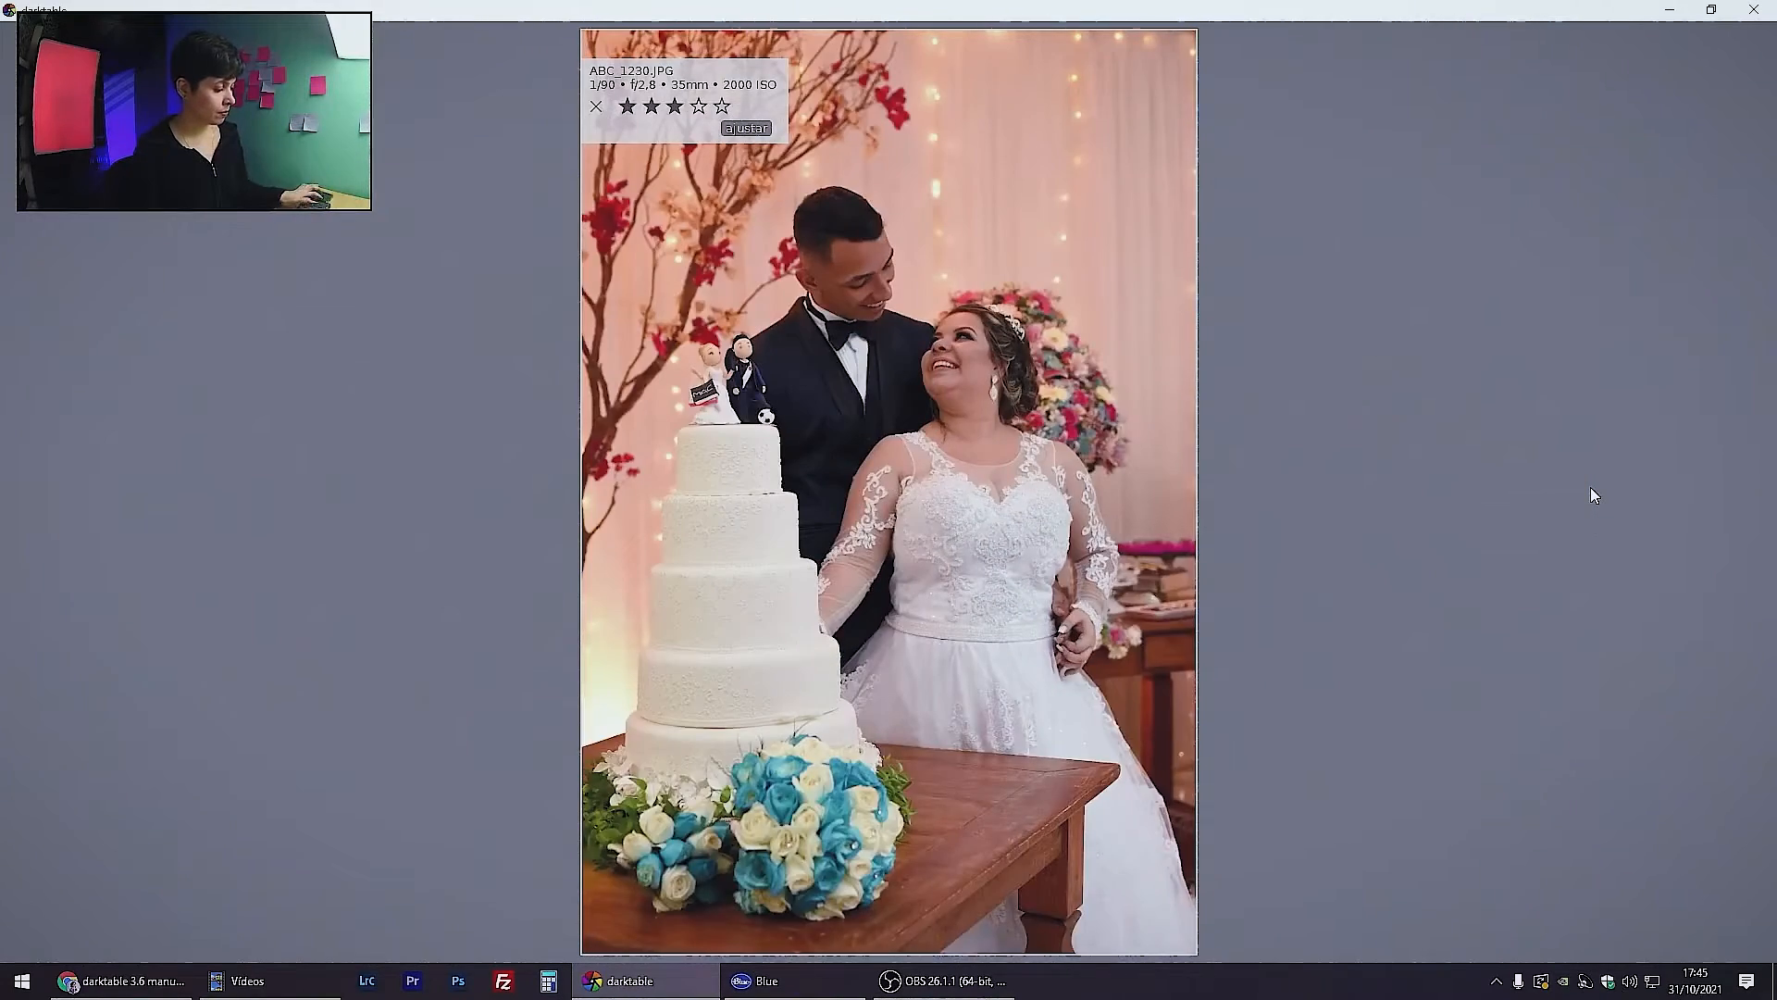
key("Escape")
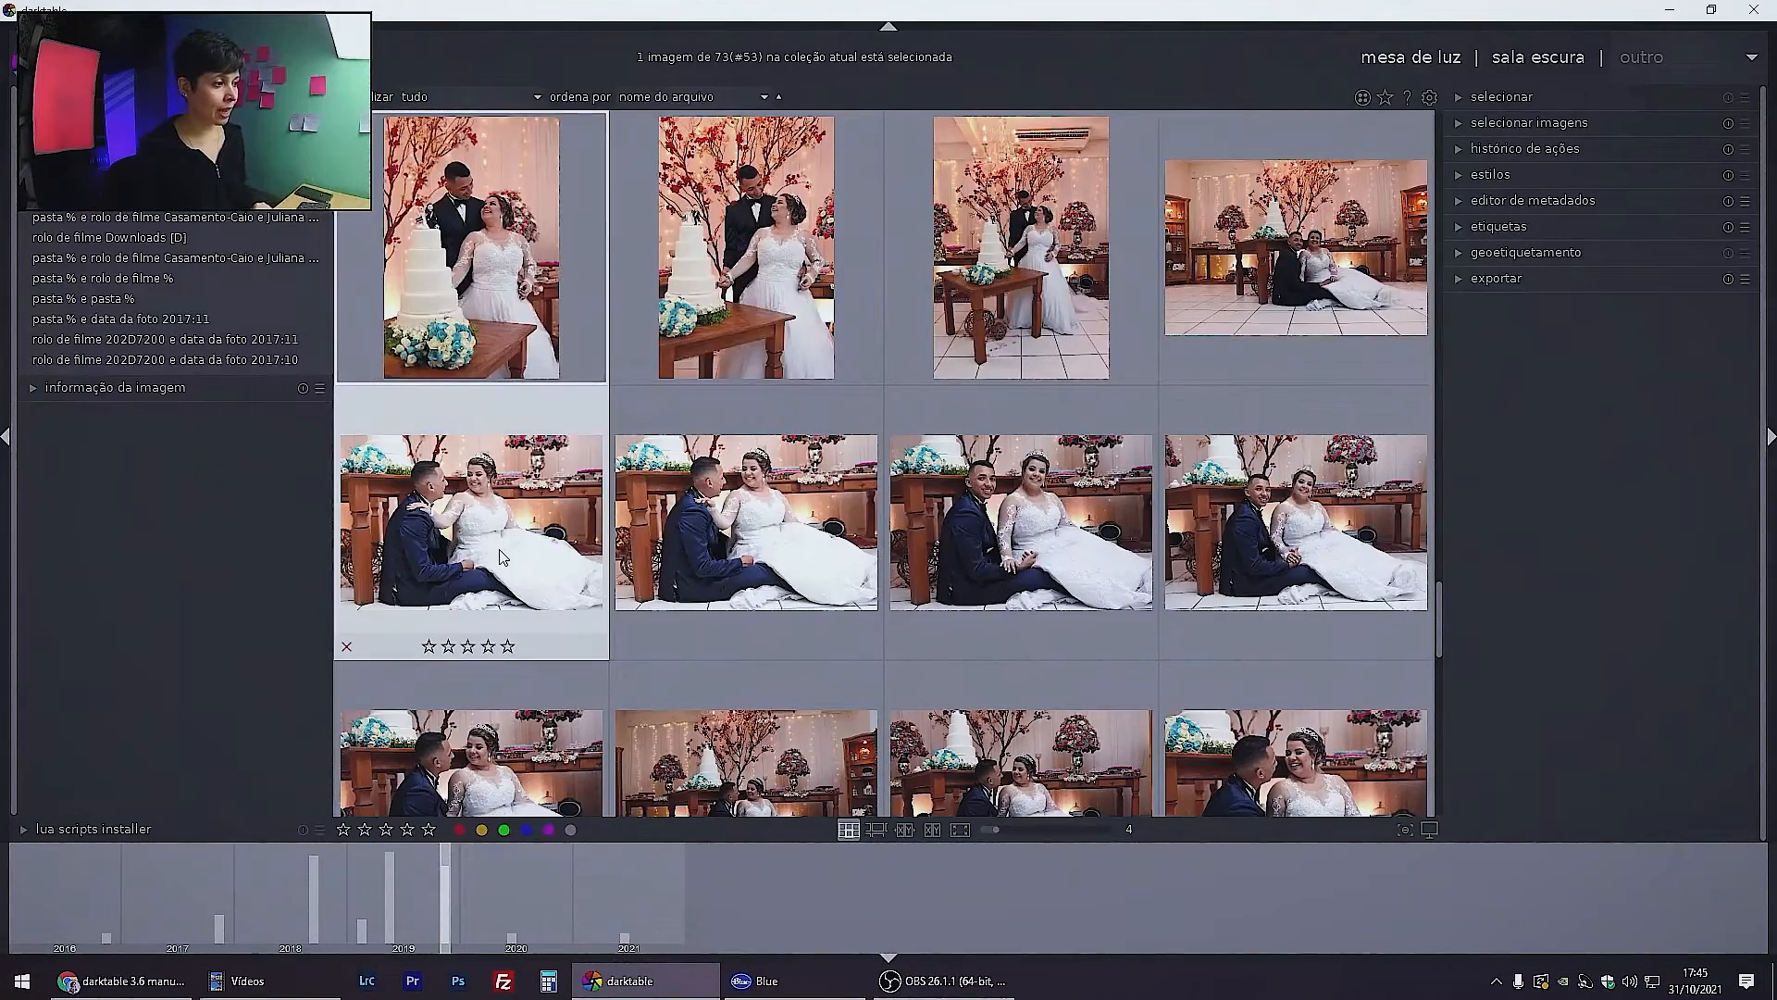
View the photo after ABC_1234.JPG and the following one in full preview, return to the grid and select ABC_1238.JPG
left_click(797, 554)
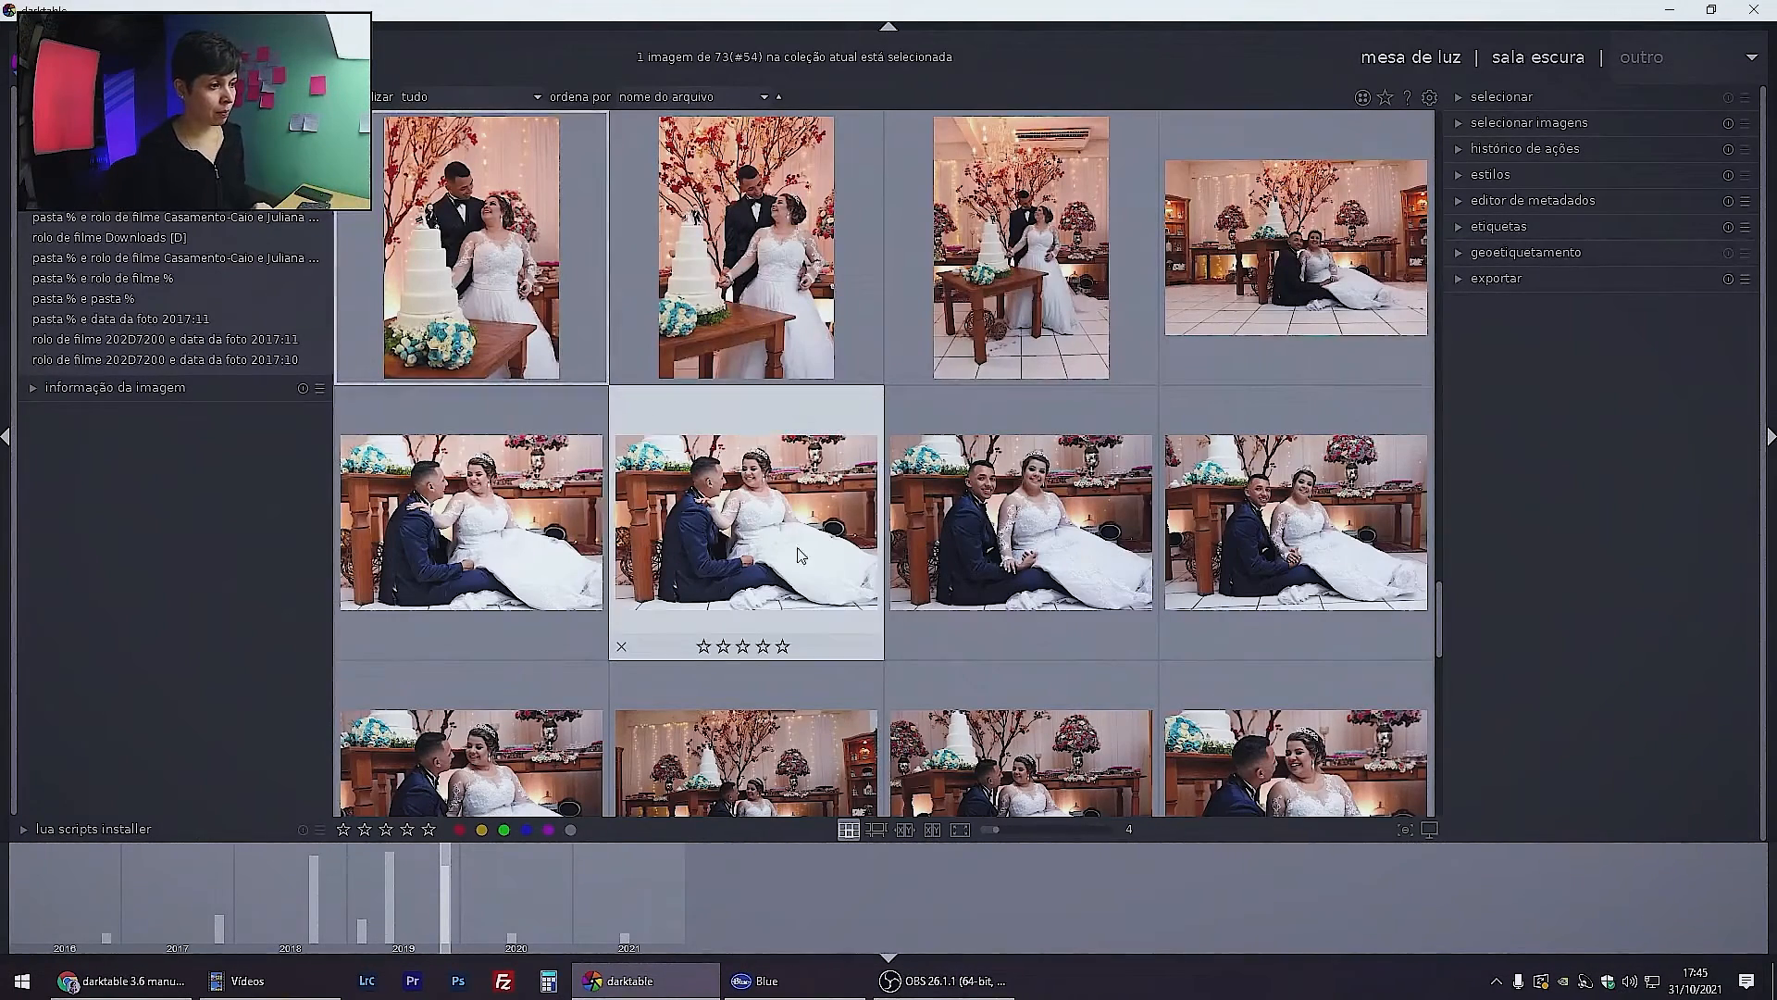
left_click(960, 829)
scroll(1190, 510, "down", 1)
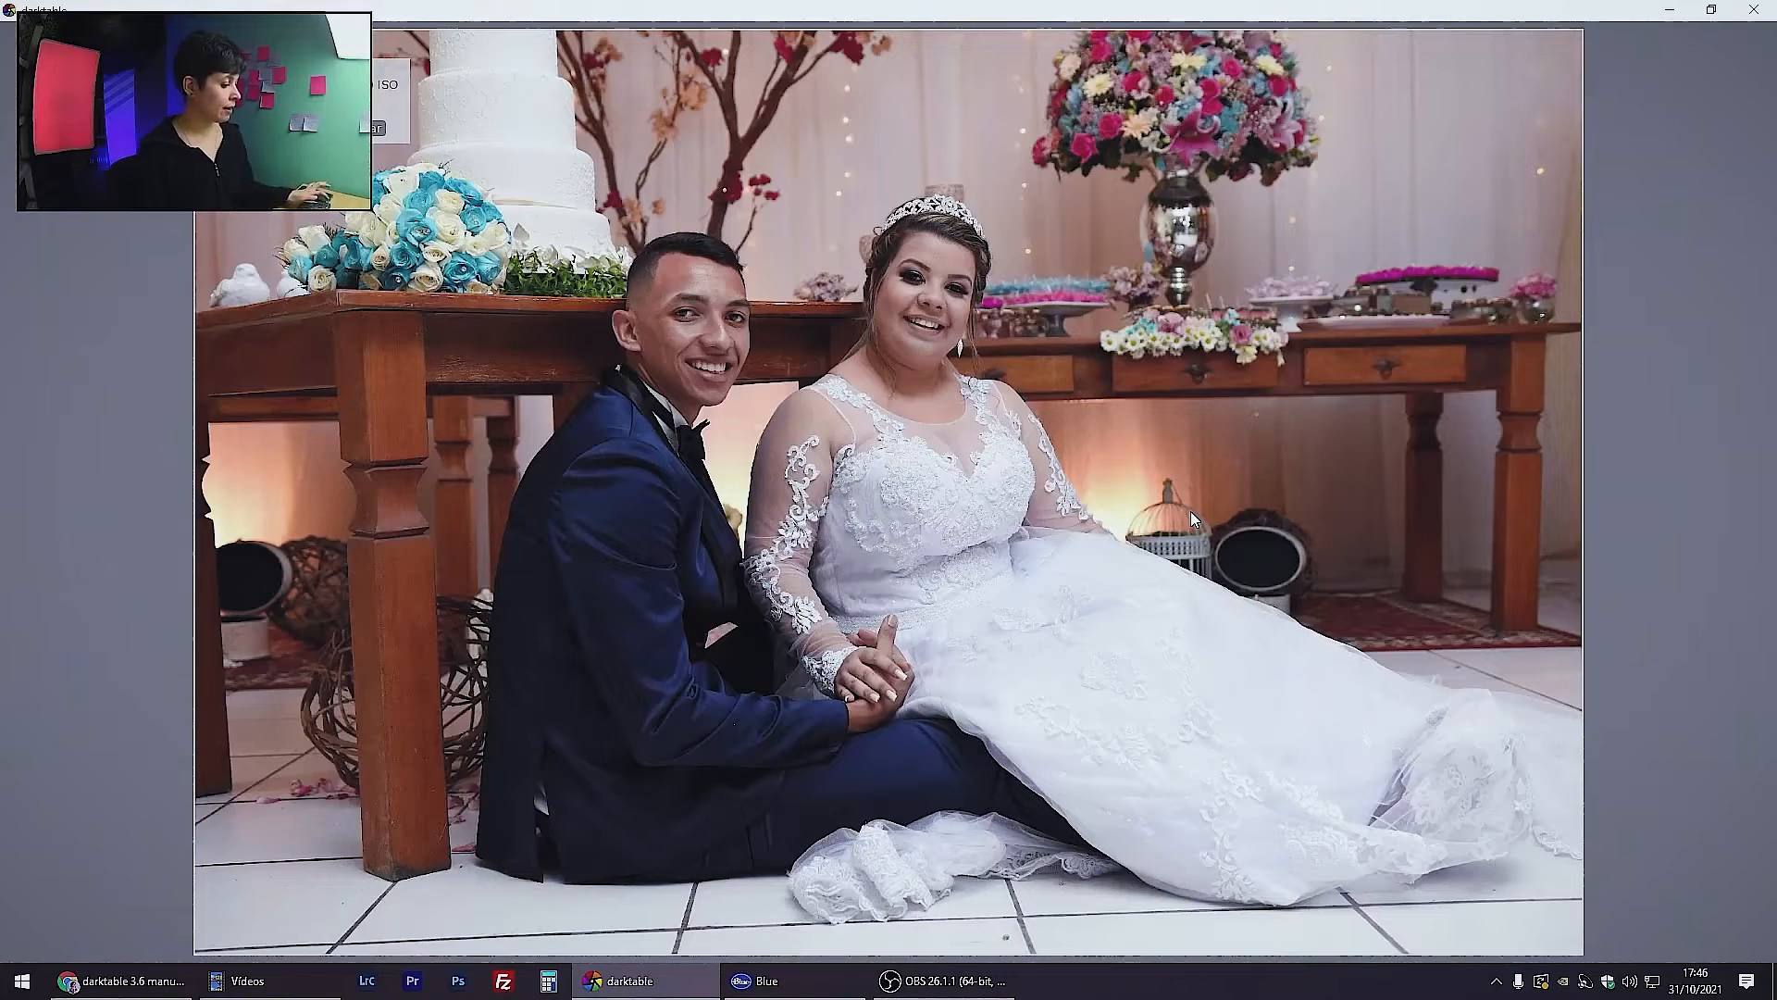
key("Escape")
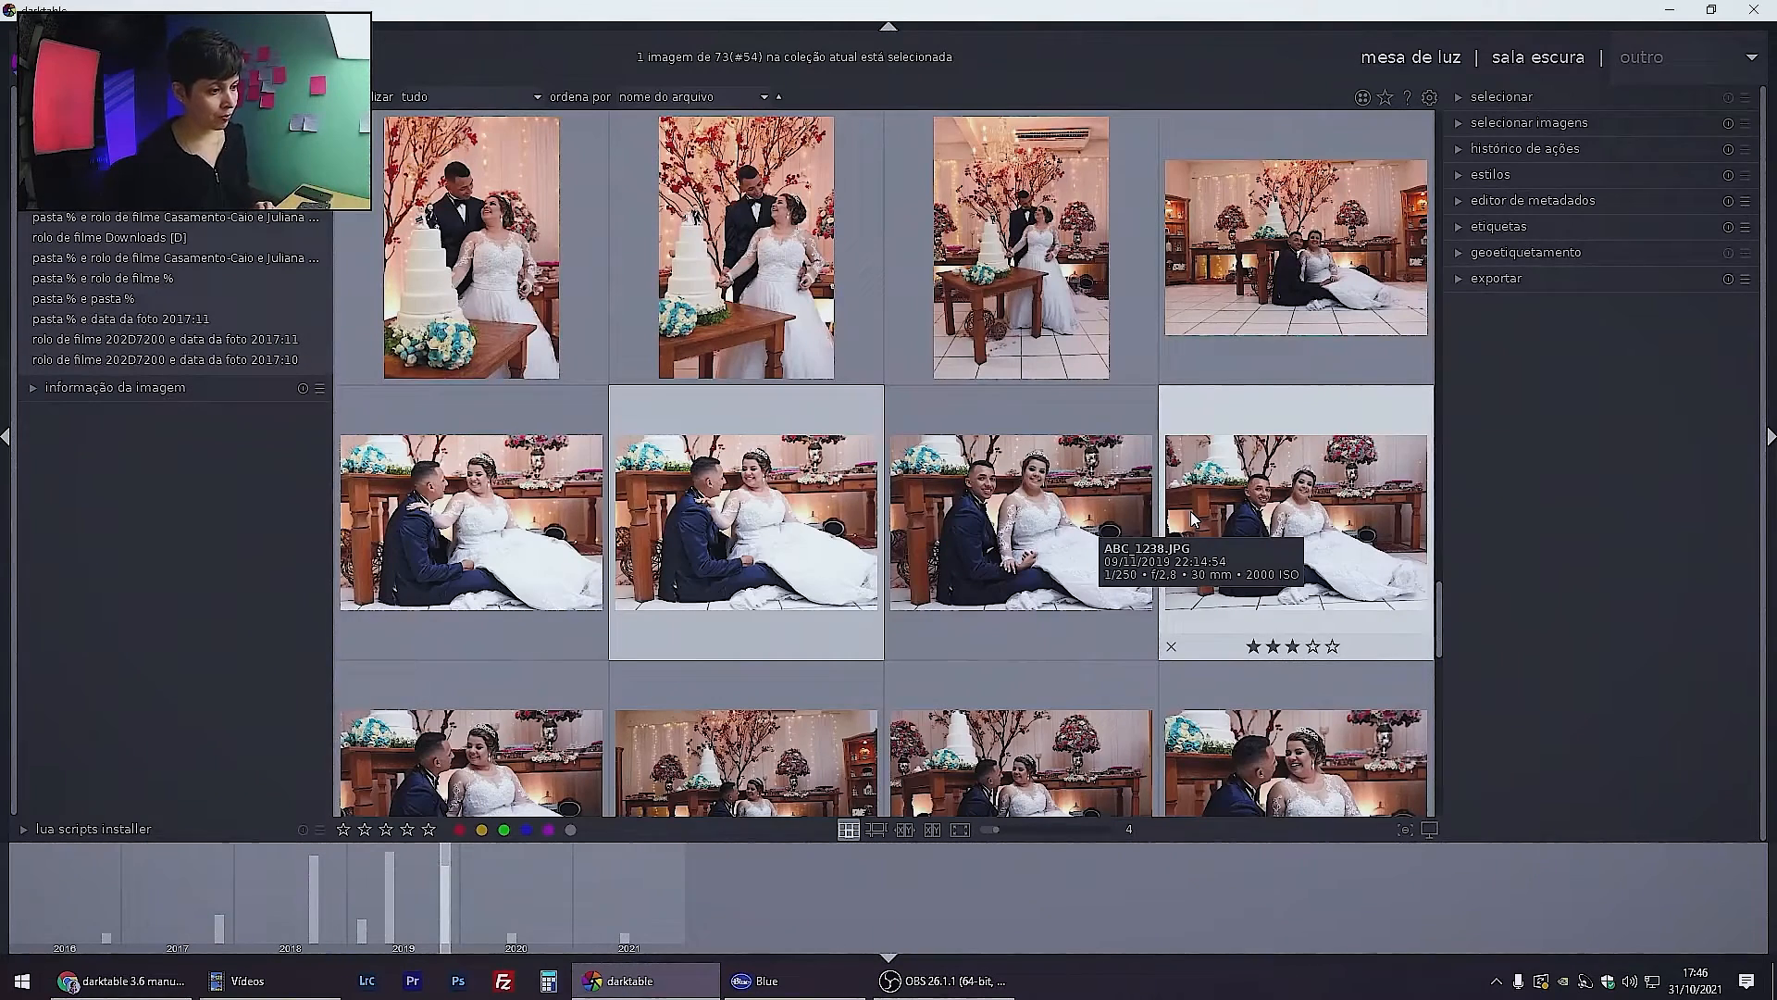
left_click(1296, 611)
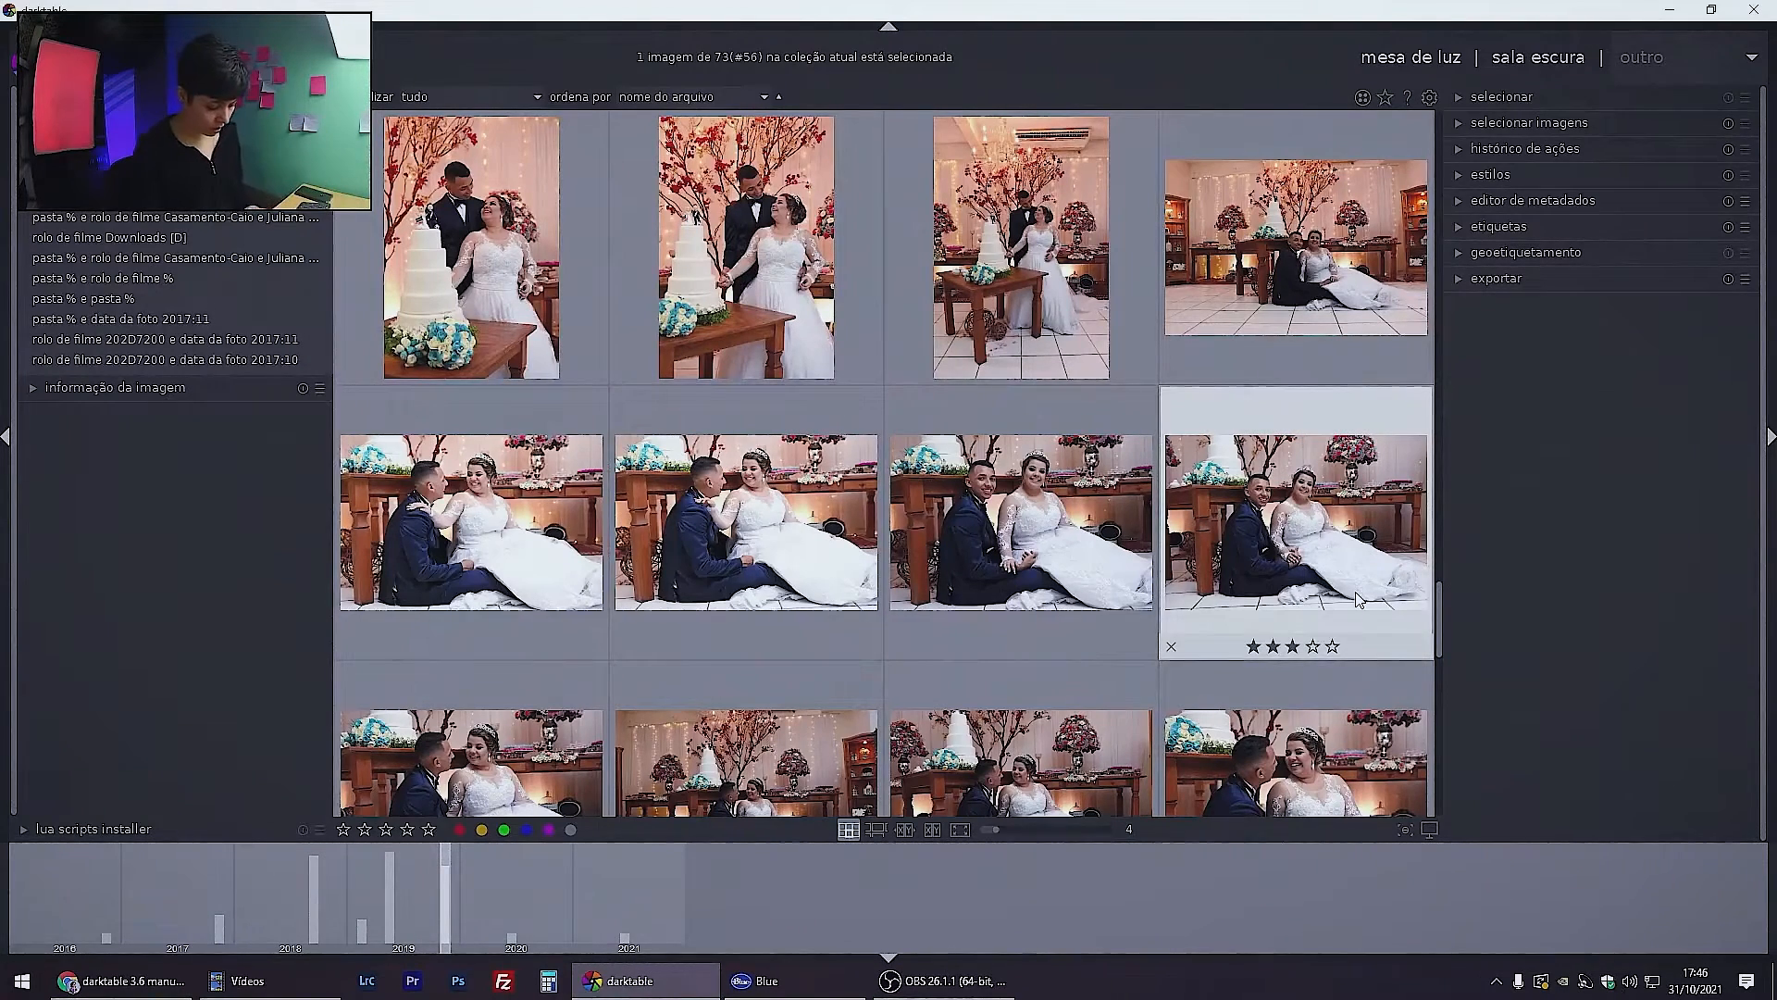
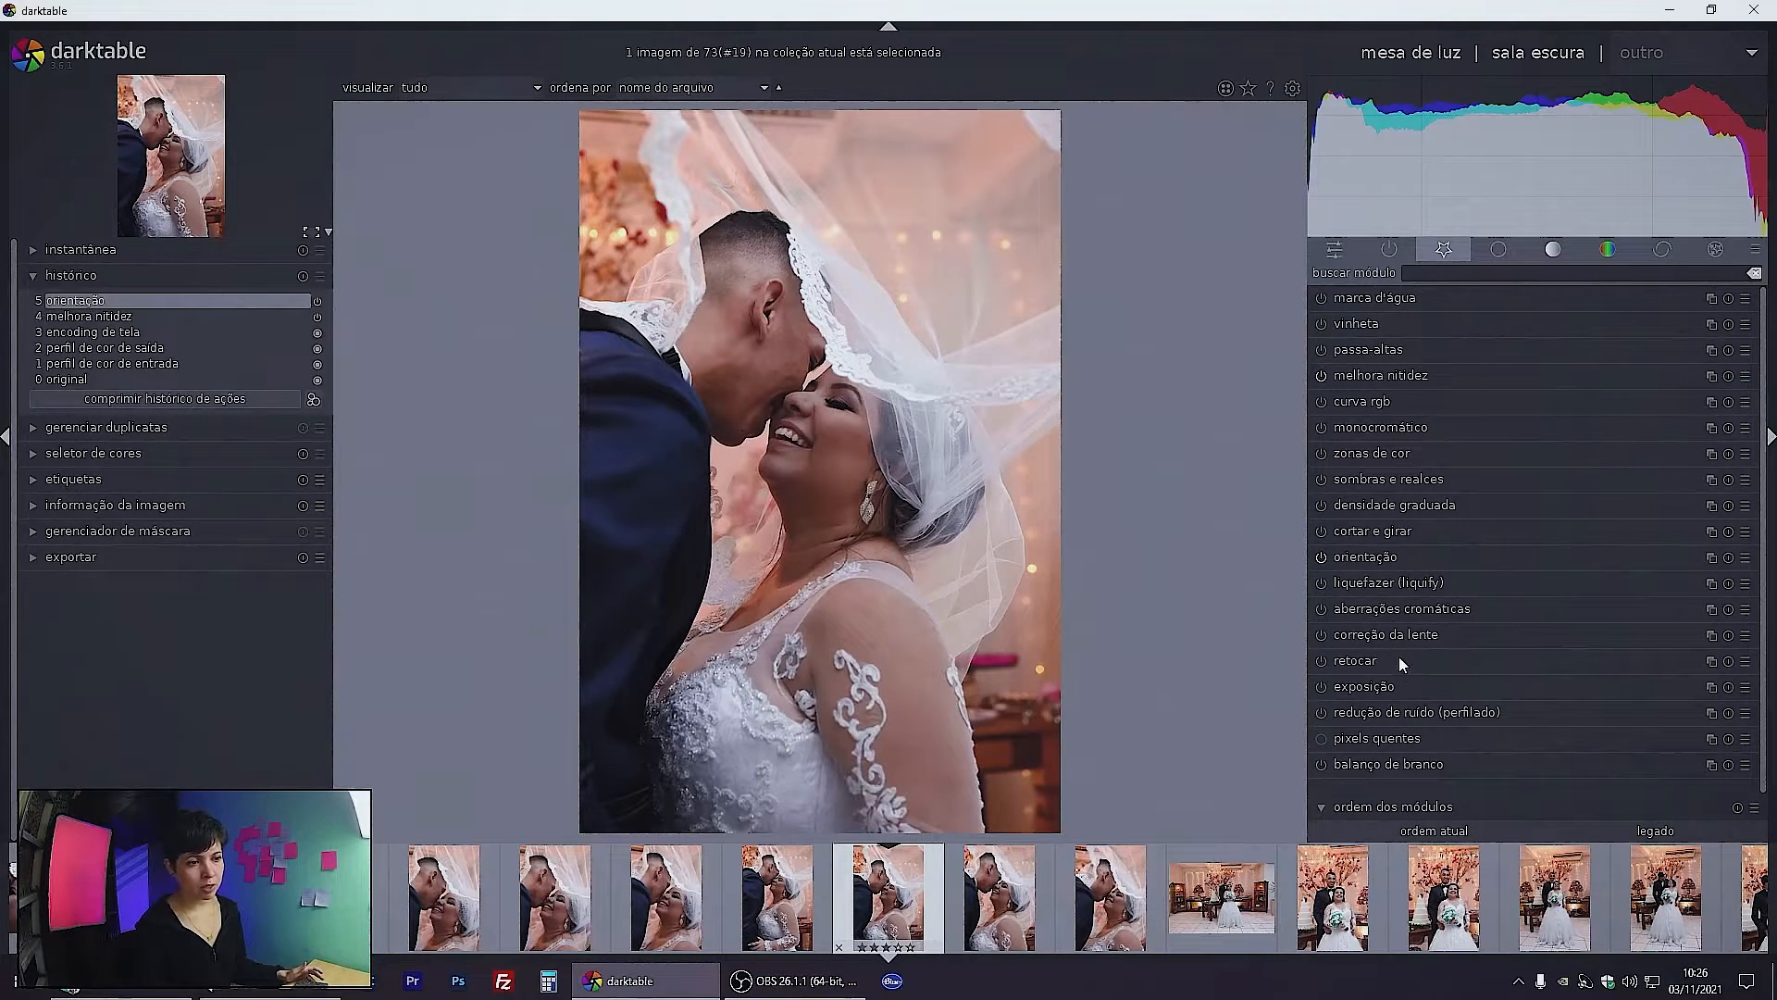
Expand the exposure module and the image information of ABC_1200.JPG in the darkroom
left_click(1403, 689)
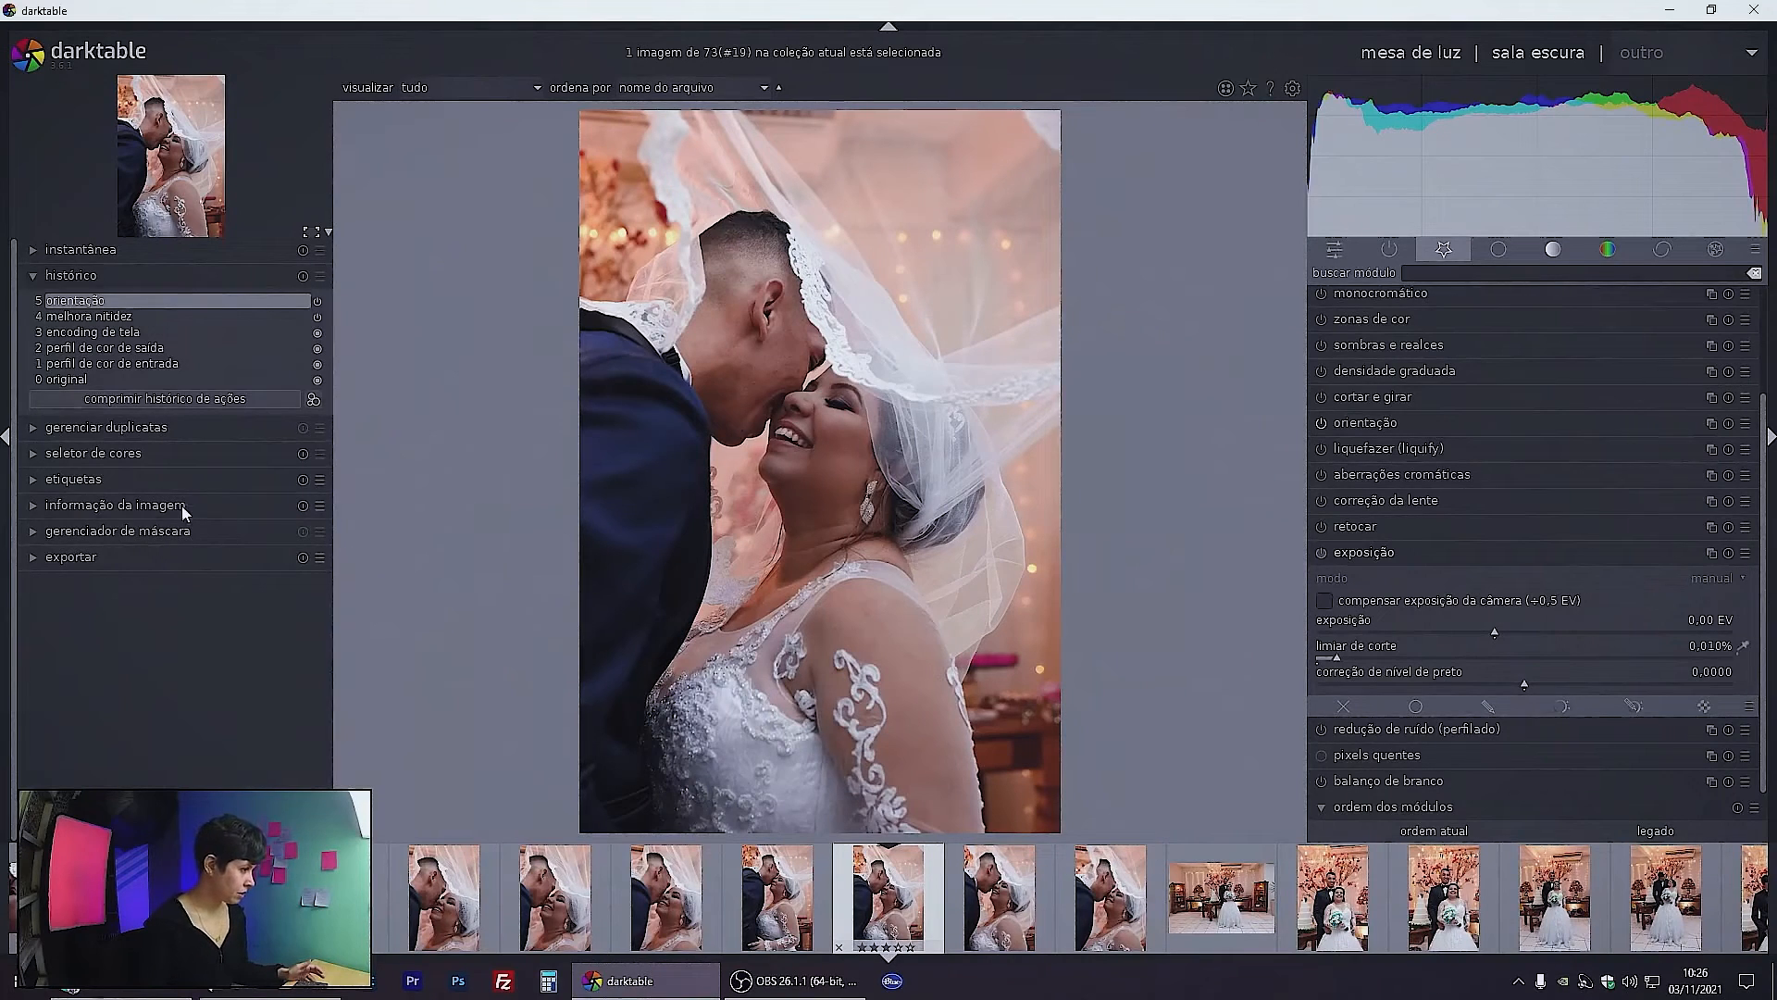
left_click(170, 507)
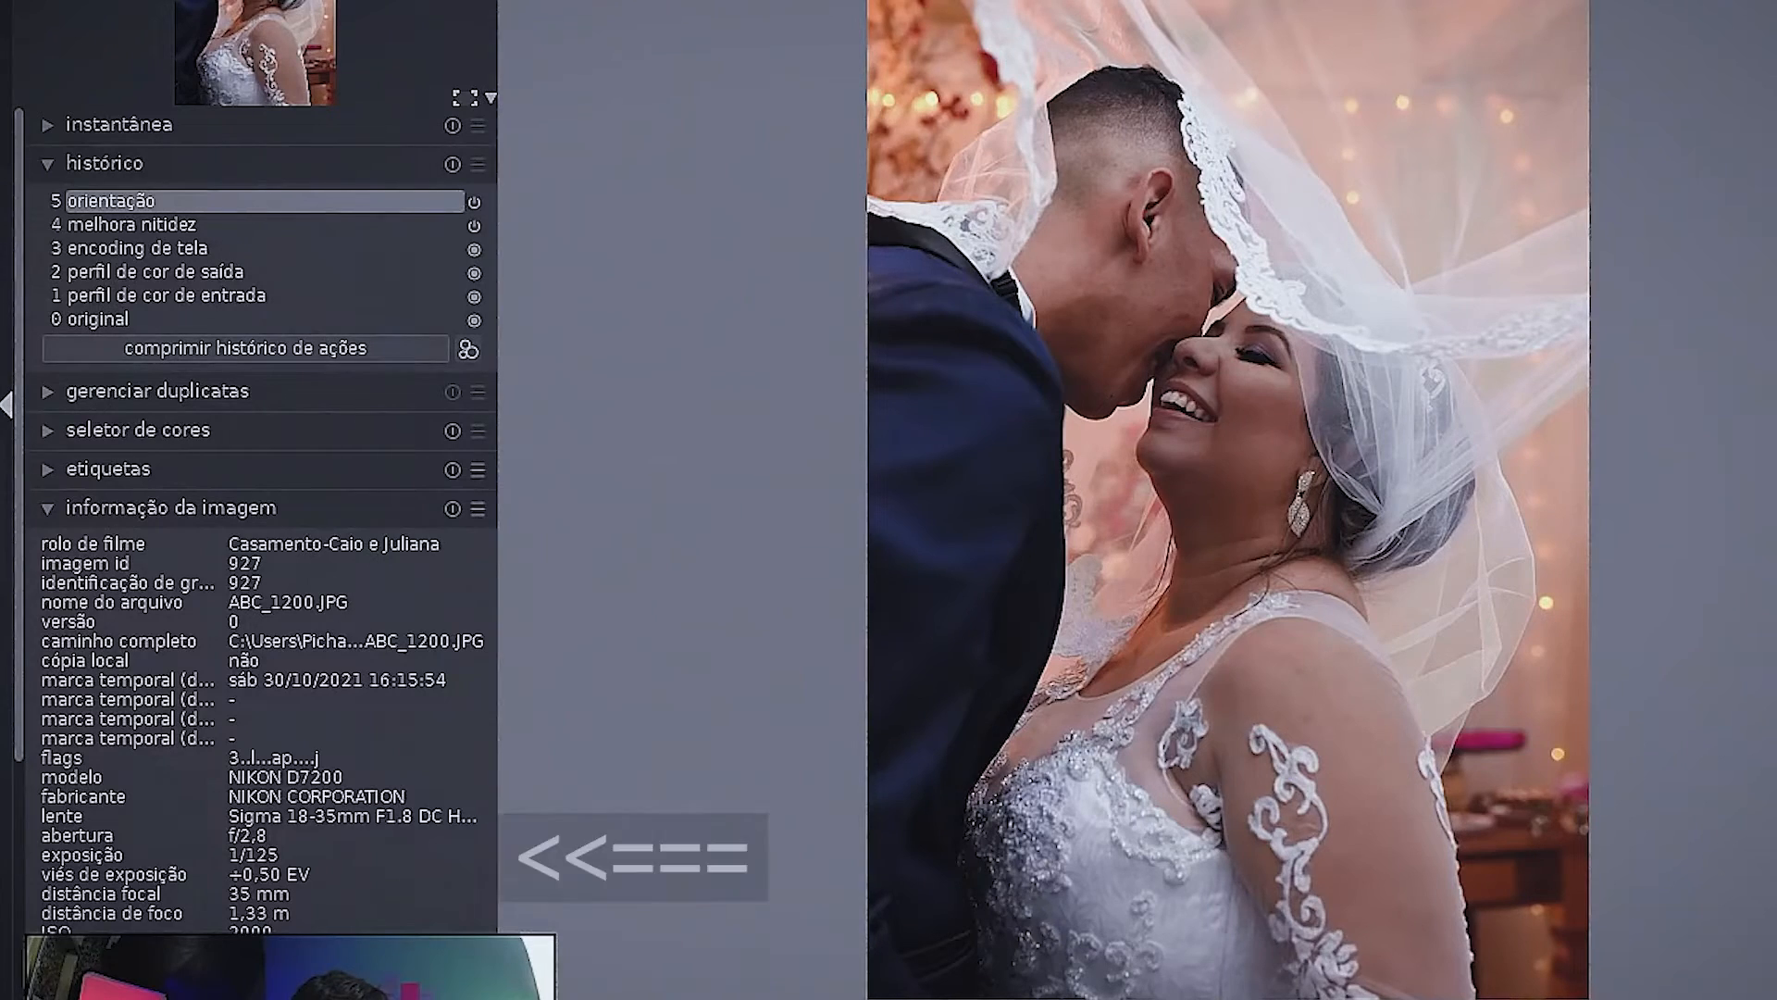
Check the exposure bias recorded in the photo's image information
left_click_drag(228, 875, 278, 876)
left_click(310, 874)
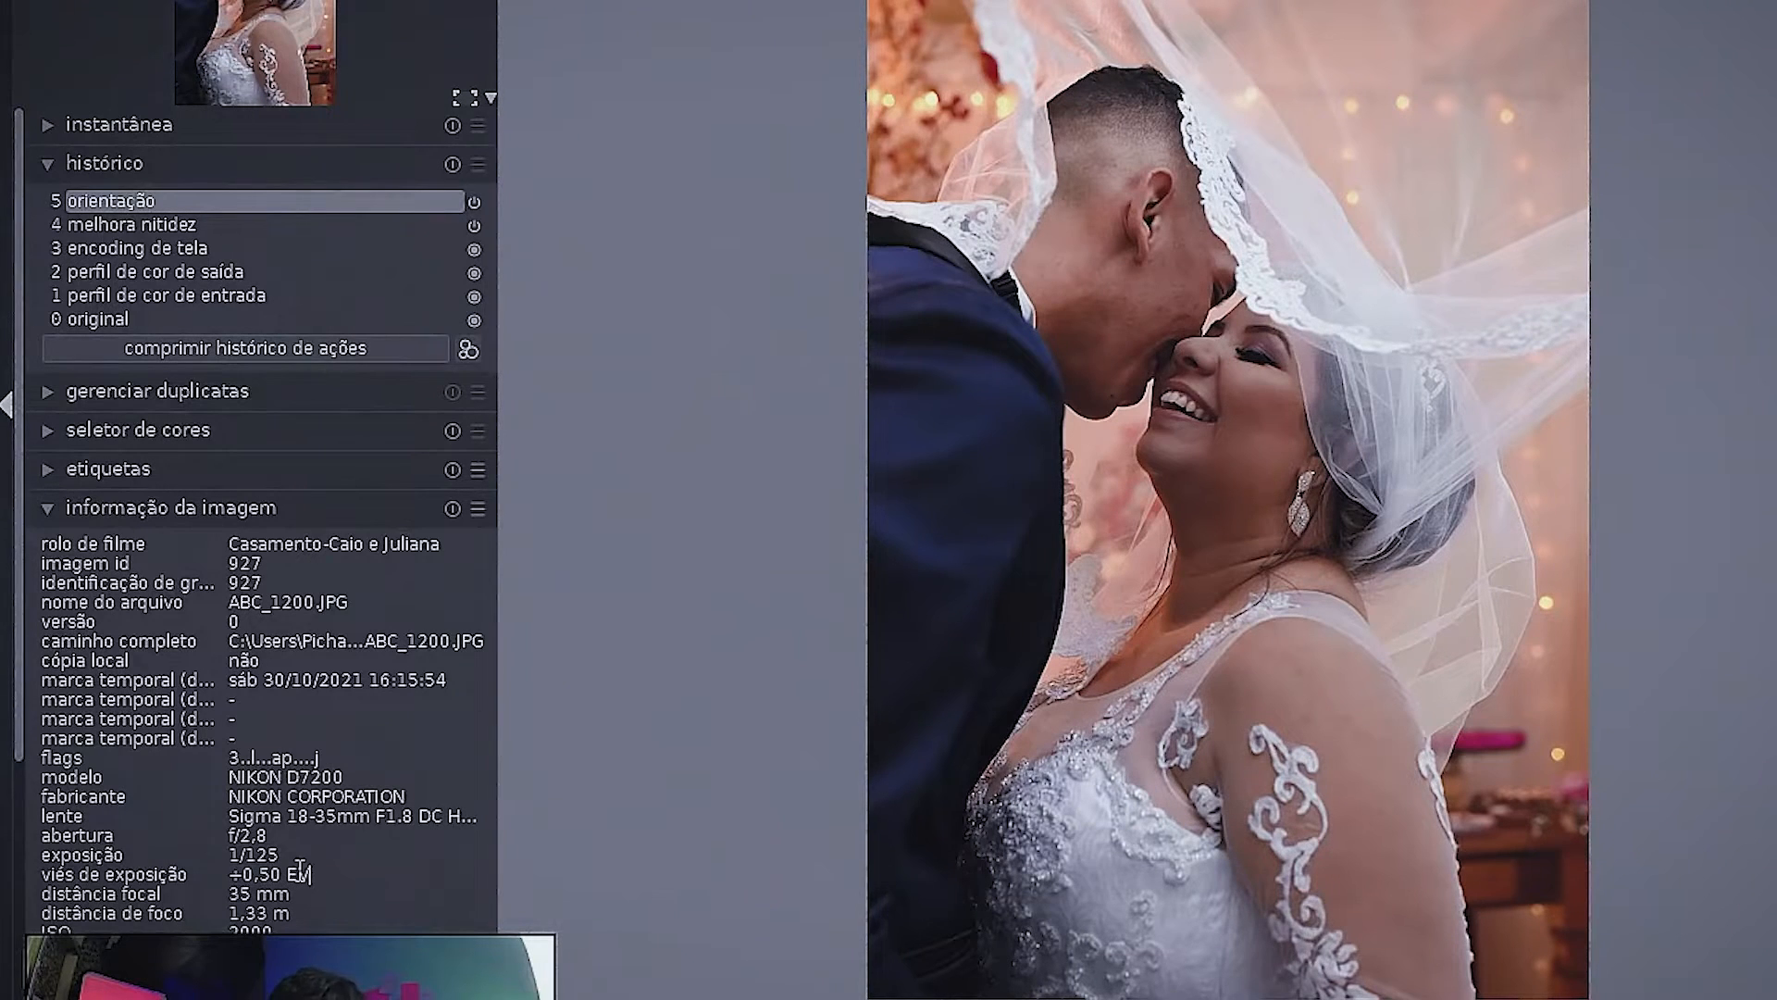
left_click_drag(285, 875, 316, 876)
left_click(315, 877)
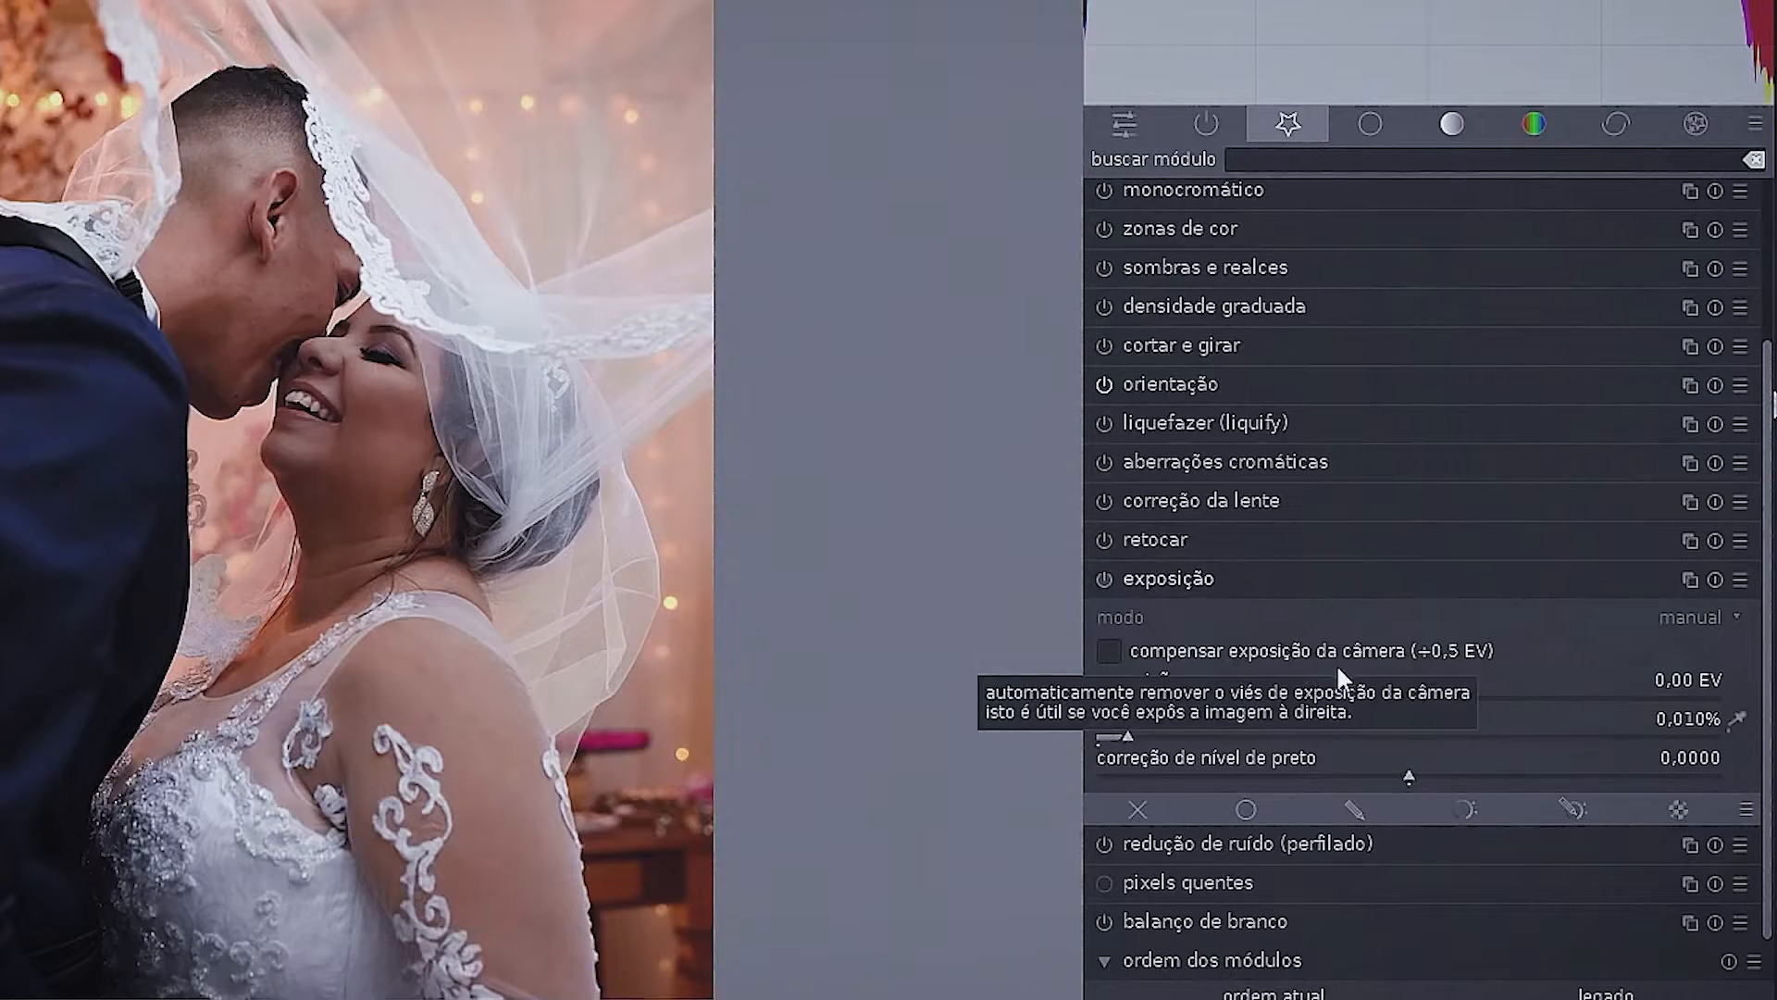
Try the camera exposure compensation (+0.5 EV) and an exposure of -0.42 EV, restoring both to their defaults
left_click(1203, 652)
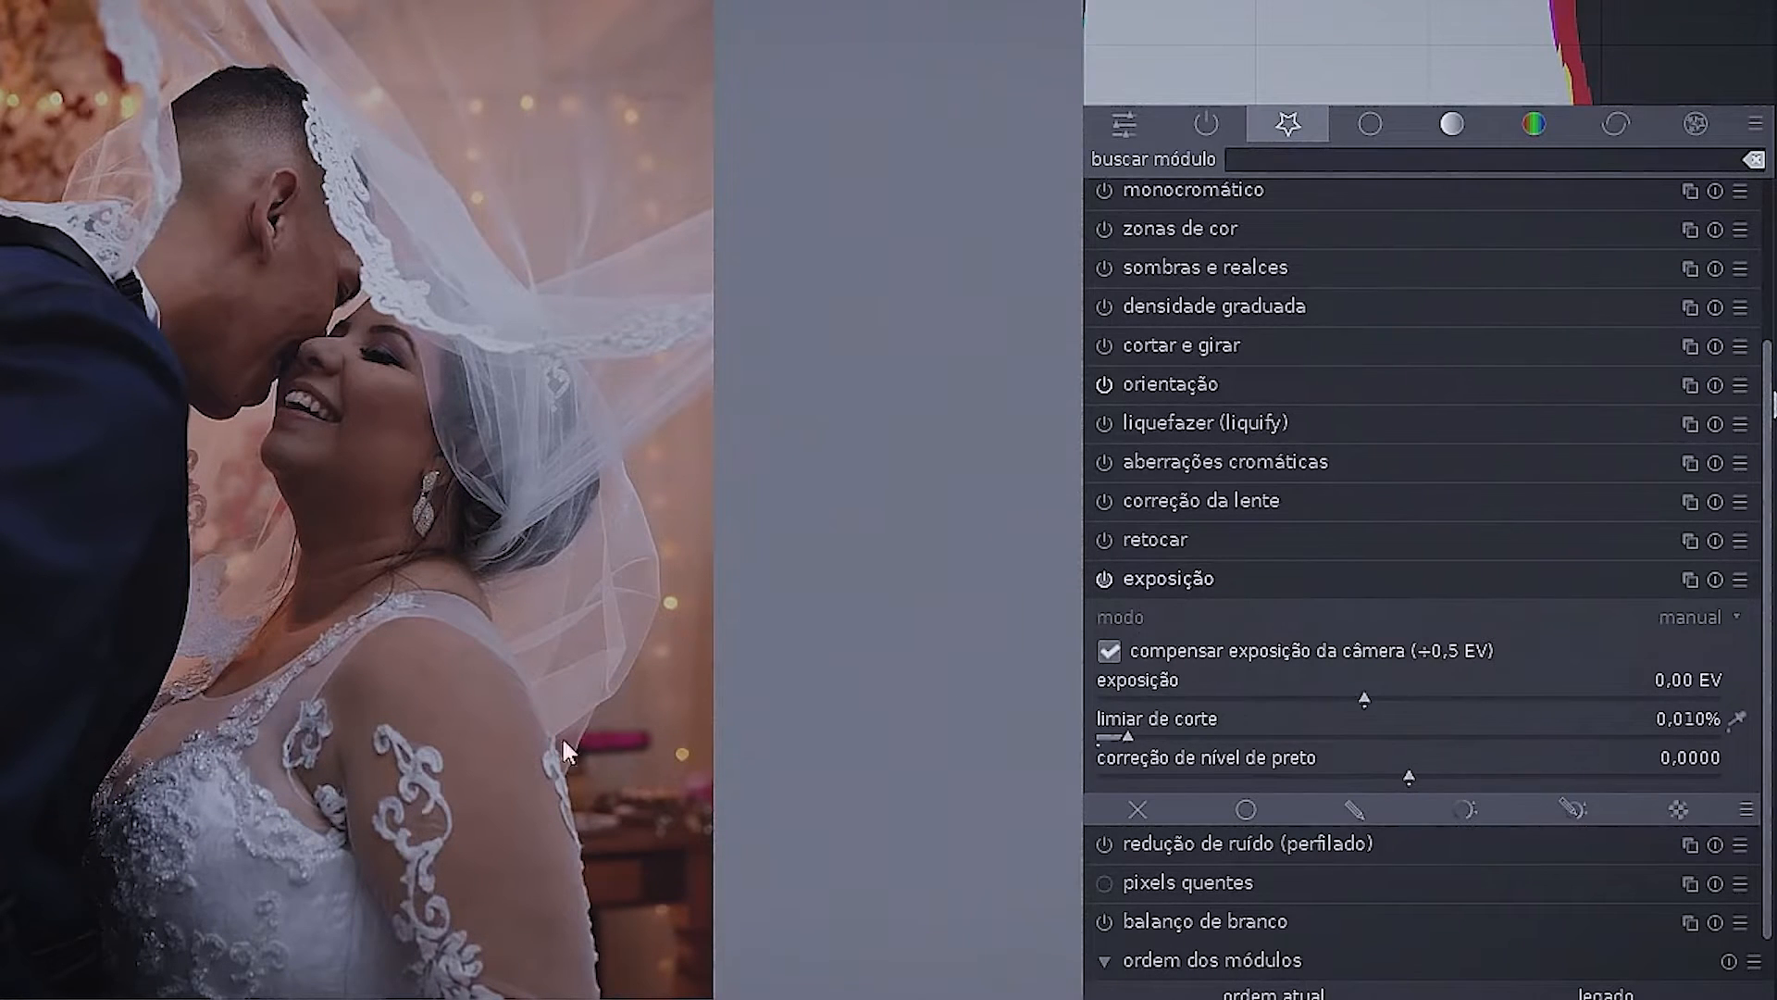
left_click(1105, 649)
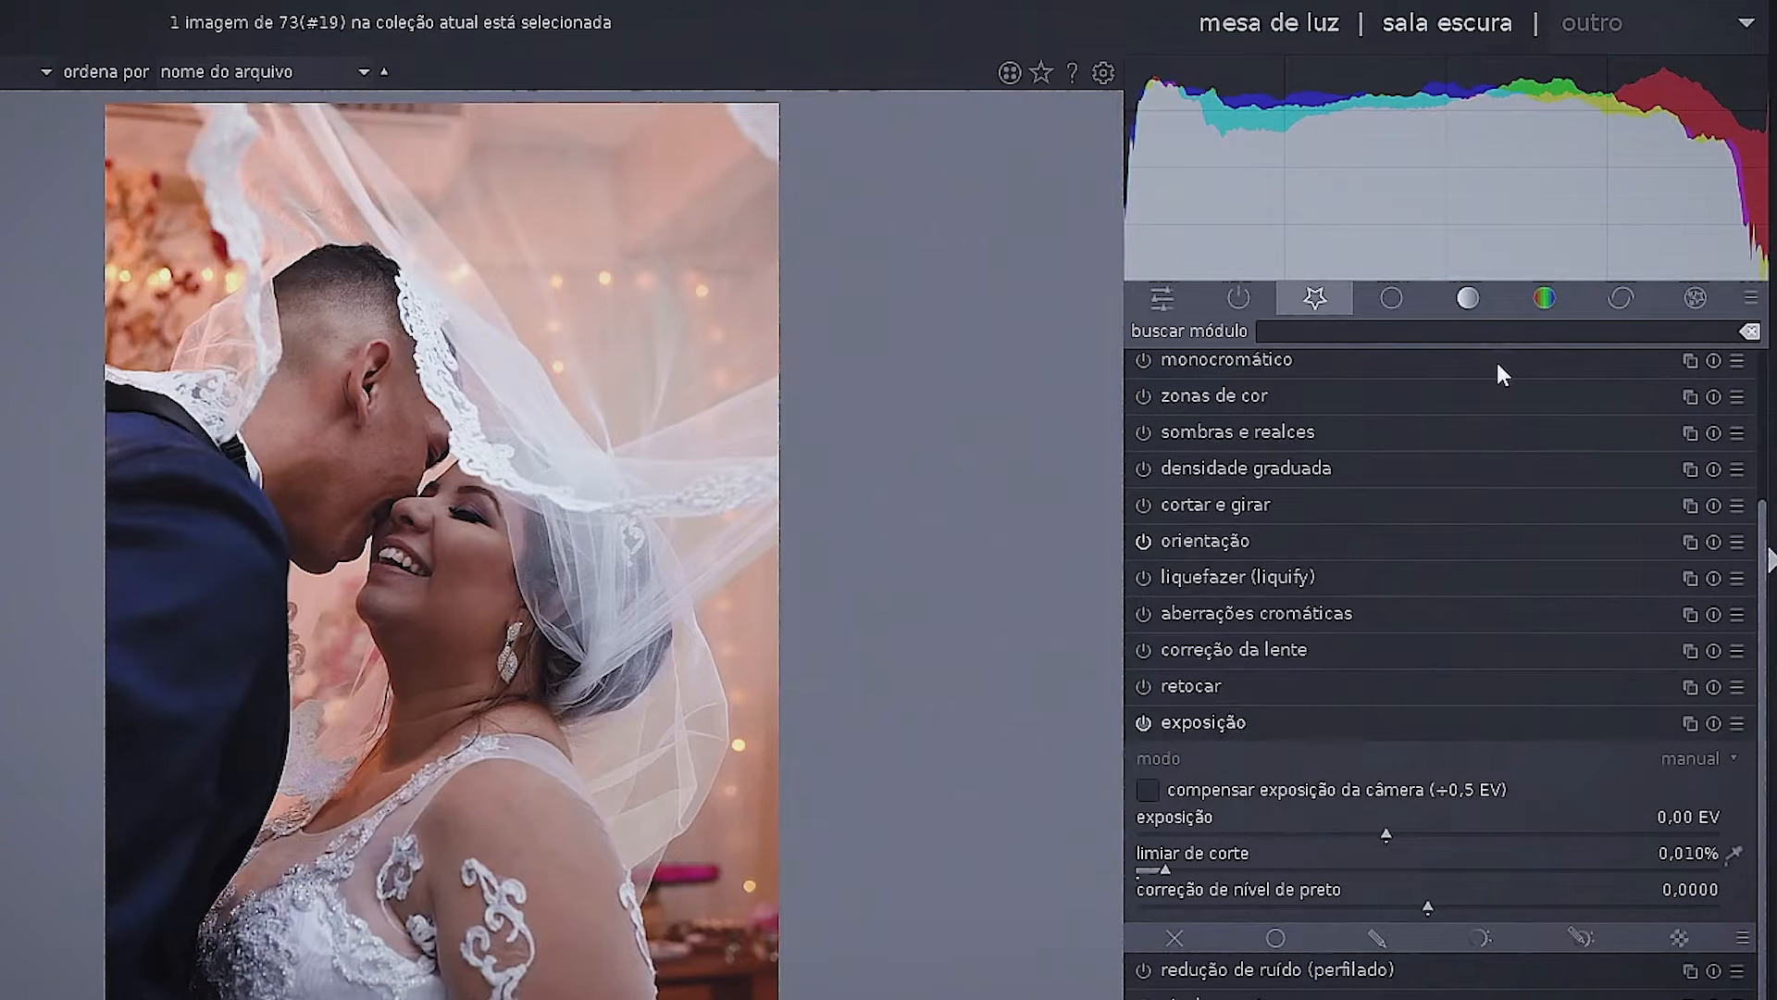
mouse_move(1352, 190)
left_mouse_down()
mouse_move(1531, 191)
mouse_move(1281, 186)
mouse_move(1333, 191)
left_mouse_up()
double_click(1350, 207)
left_click_drag(1393, 836, 1352, 833)
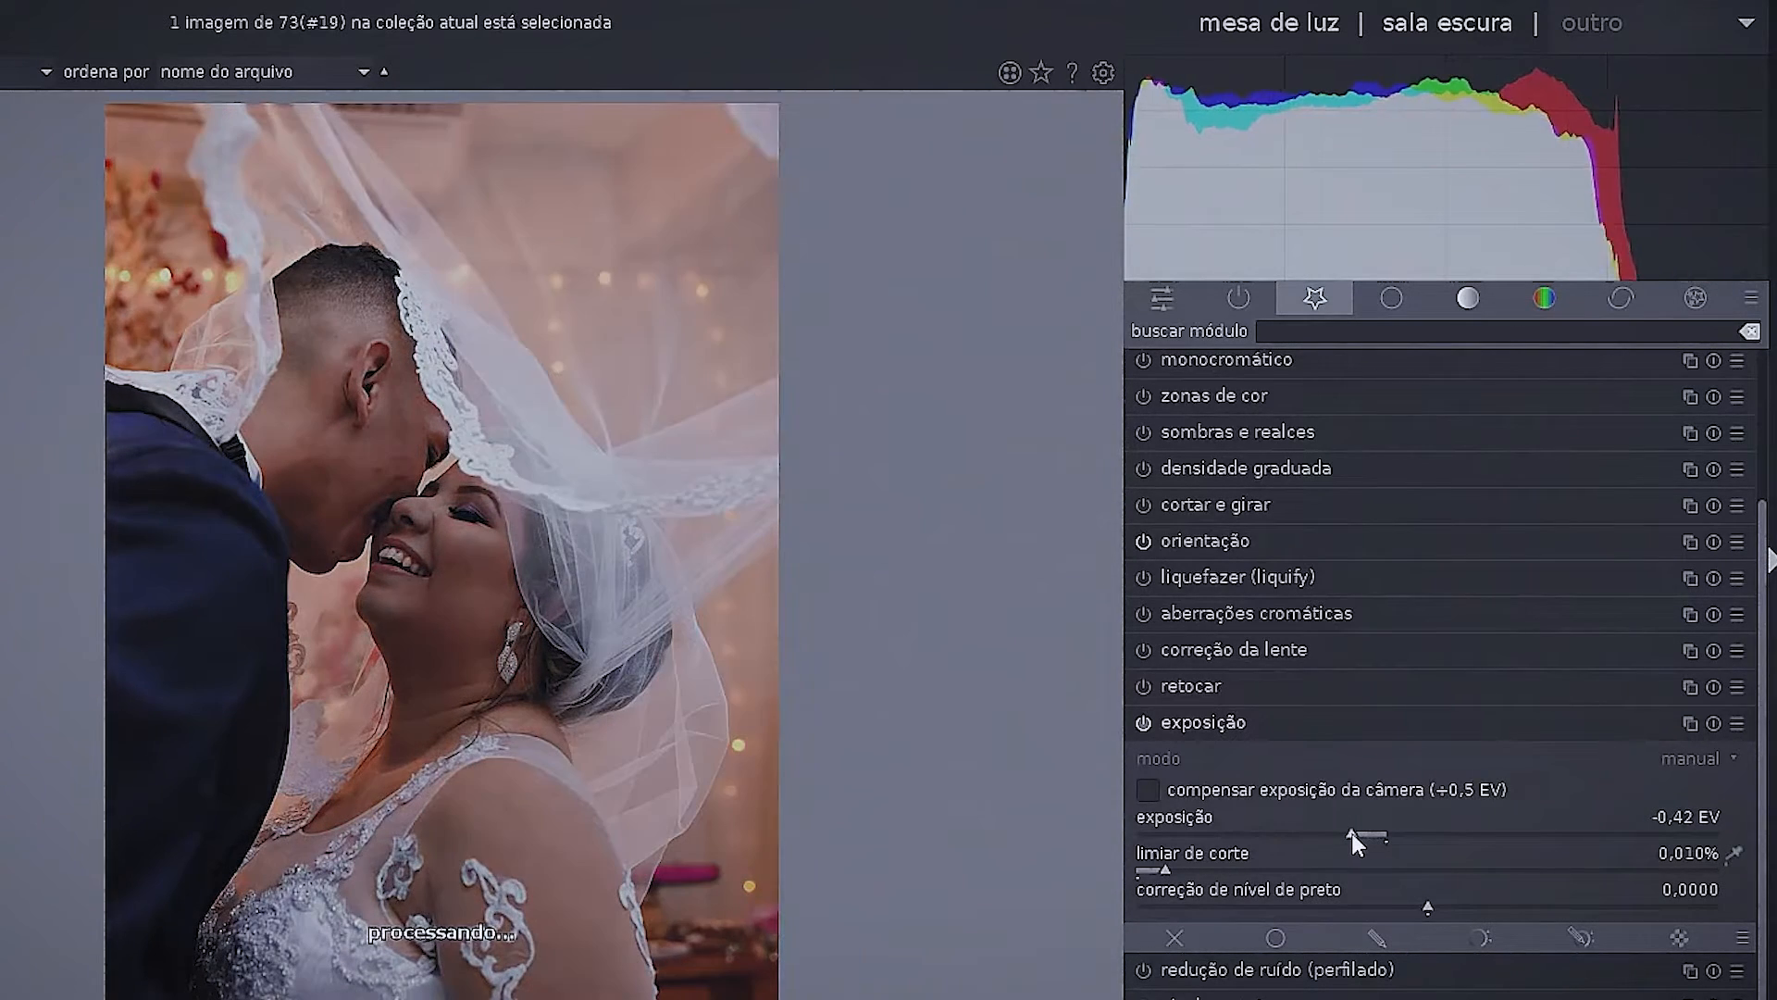
double_click(1351, 833)
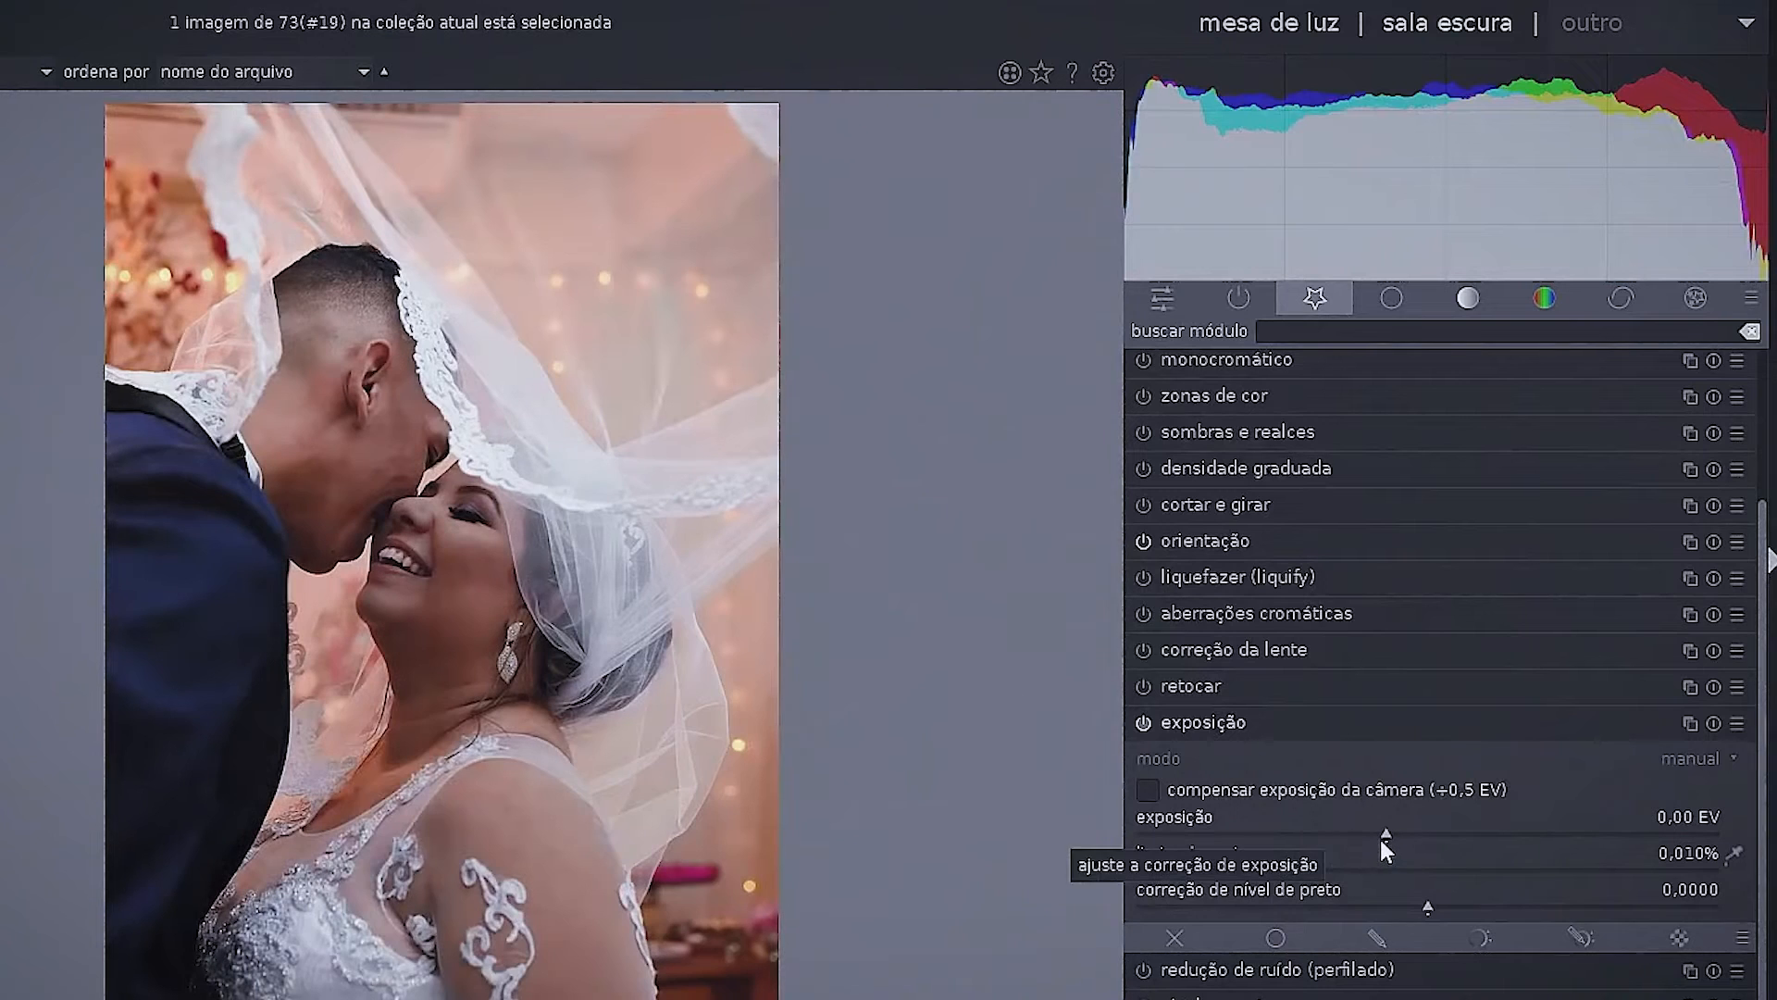
Try raising the black level correction of the exposure module twice, resetting it to 0.0000 each time
left_click_drag(1427, 905, 1536, 913)
double_click(1414, 900)
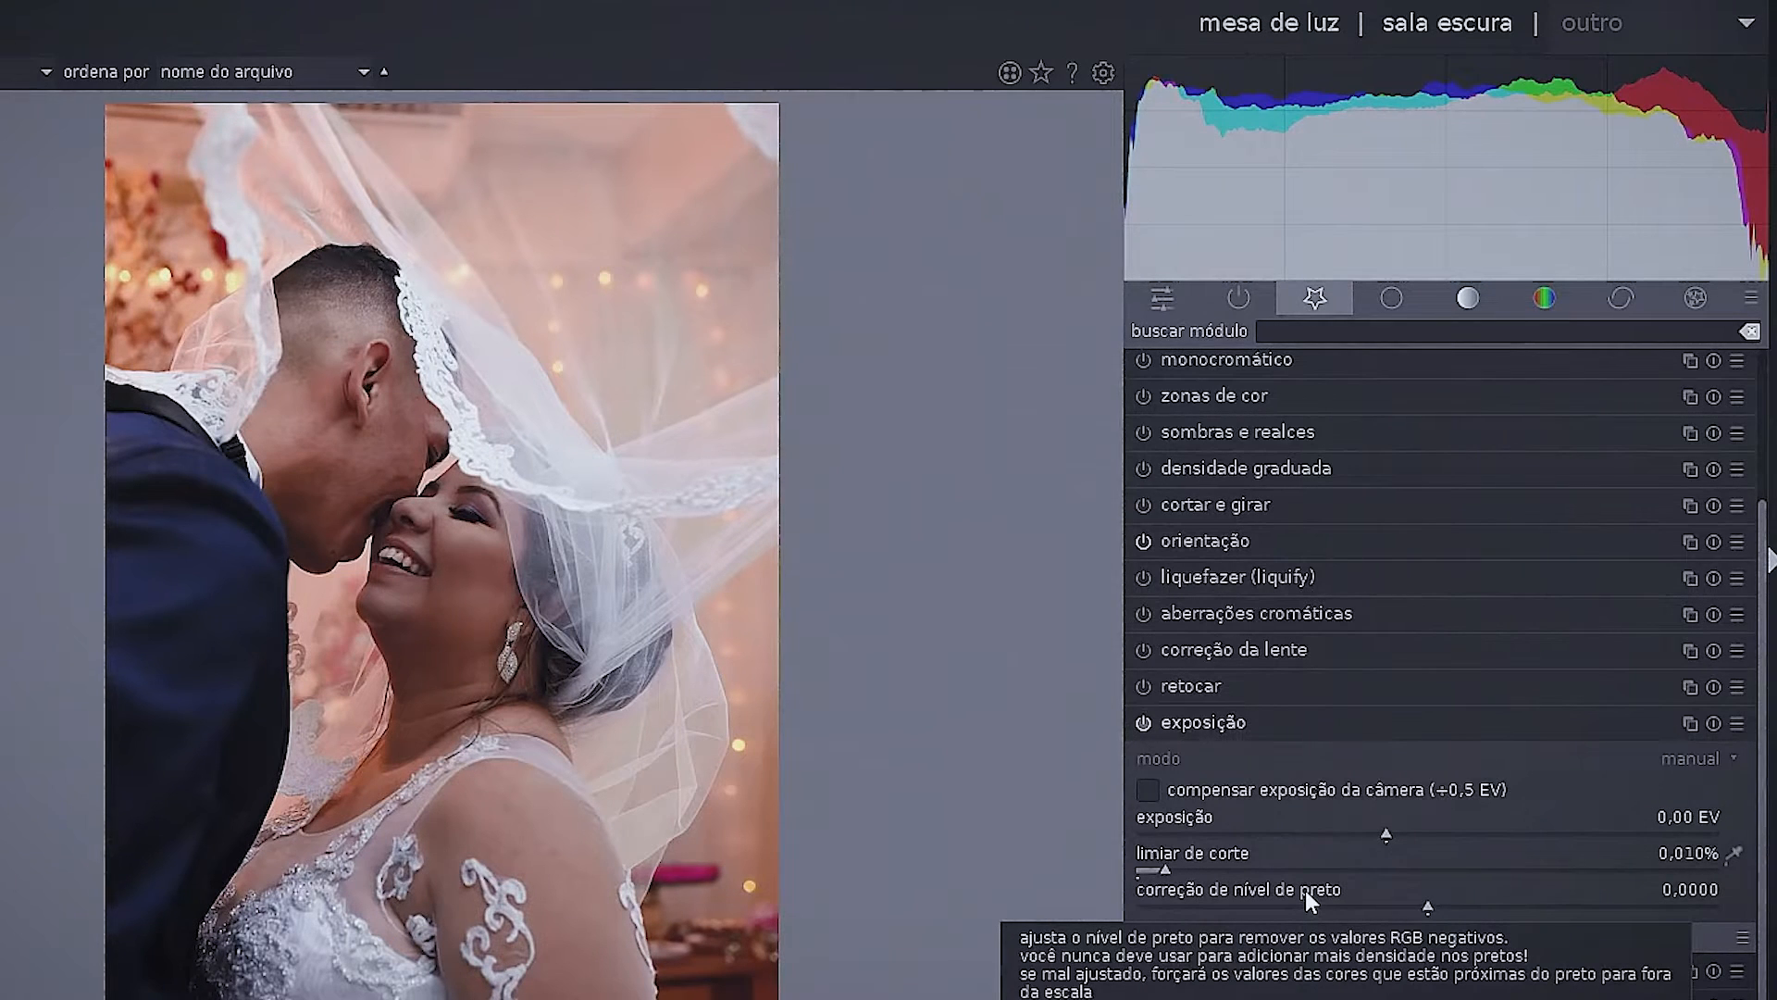
left_click_drag(1426, 904, 1568, 907)
double_click(1567, 907)
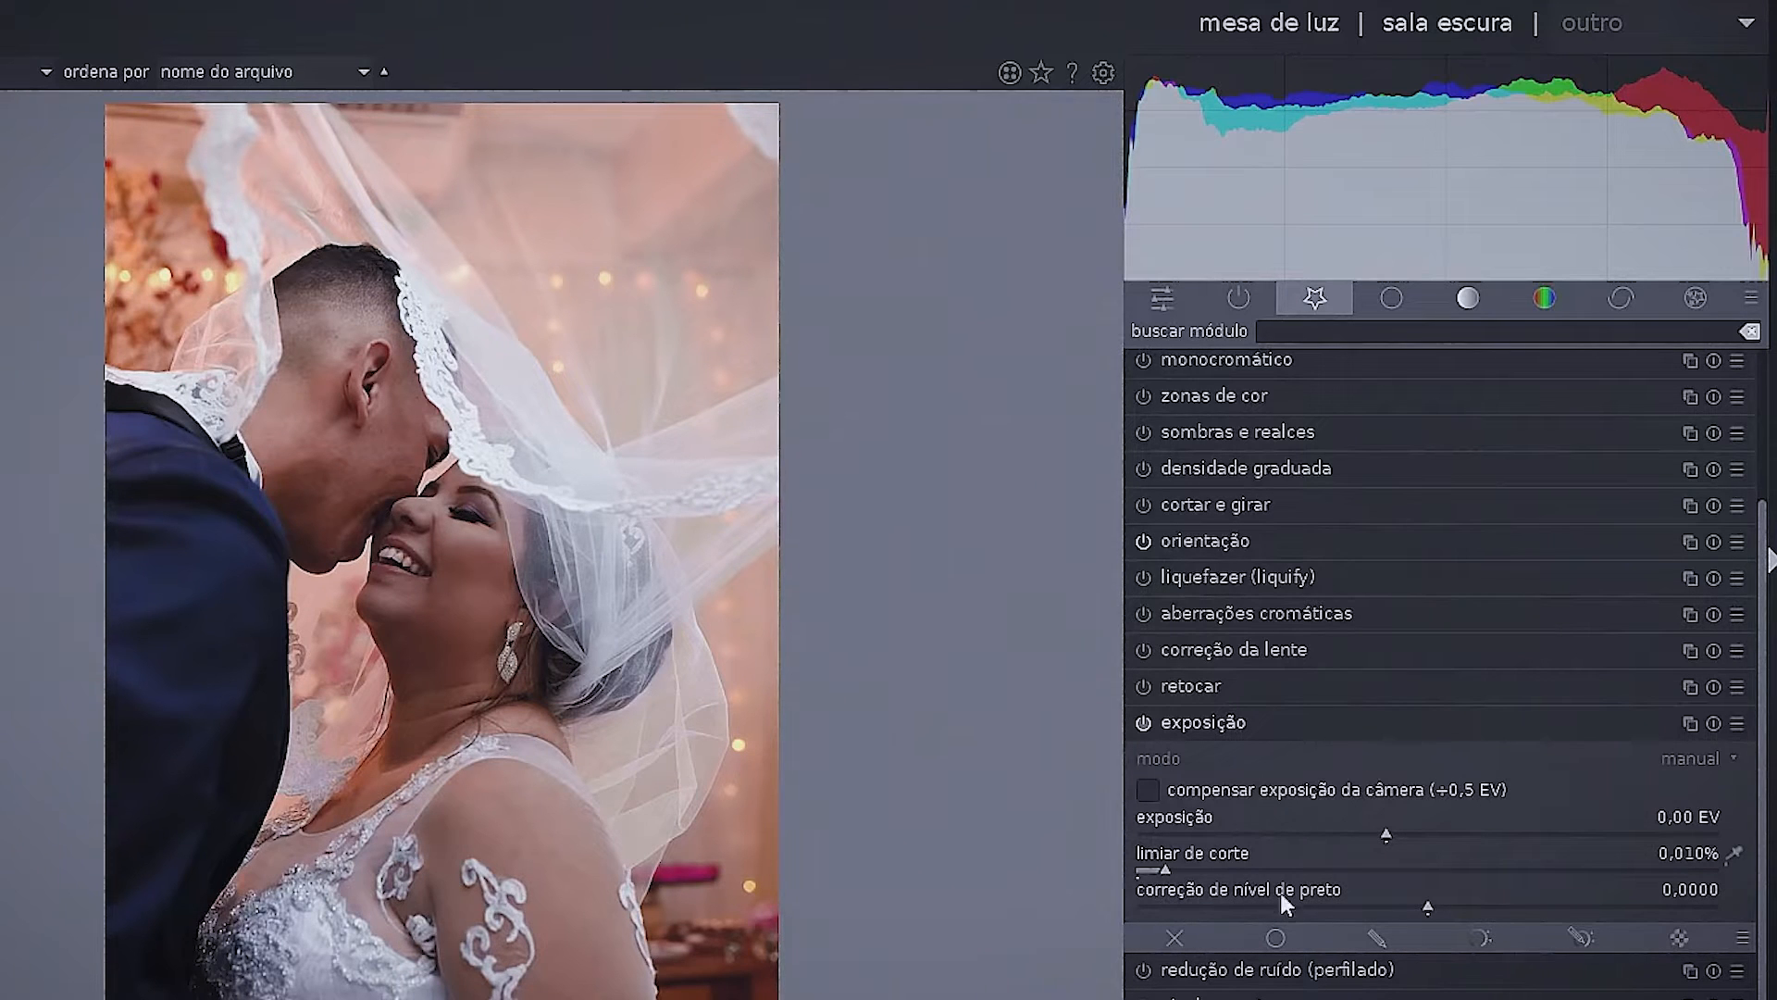
Try a black level correction of 0.0809 and an exposure of -0.34 EV, restoring each to its default
left_click(1224, 724)
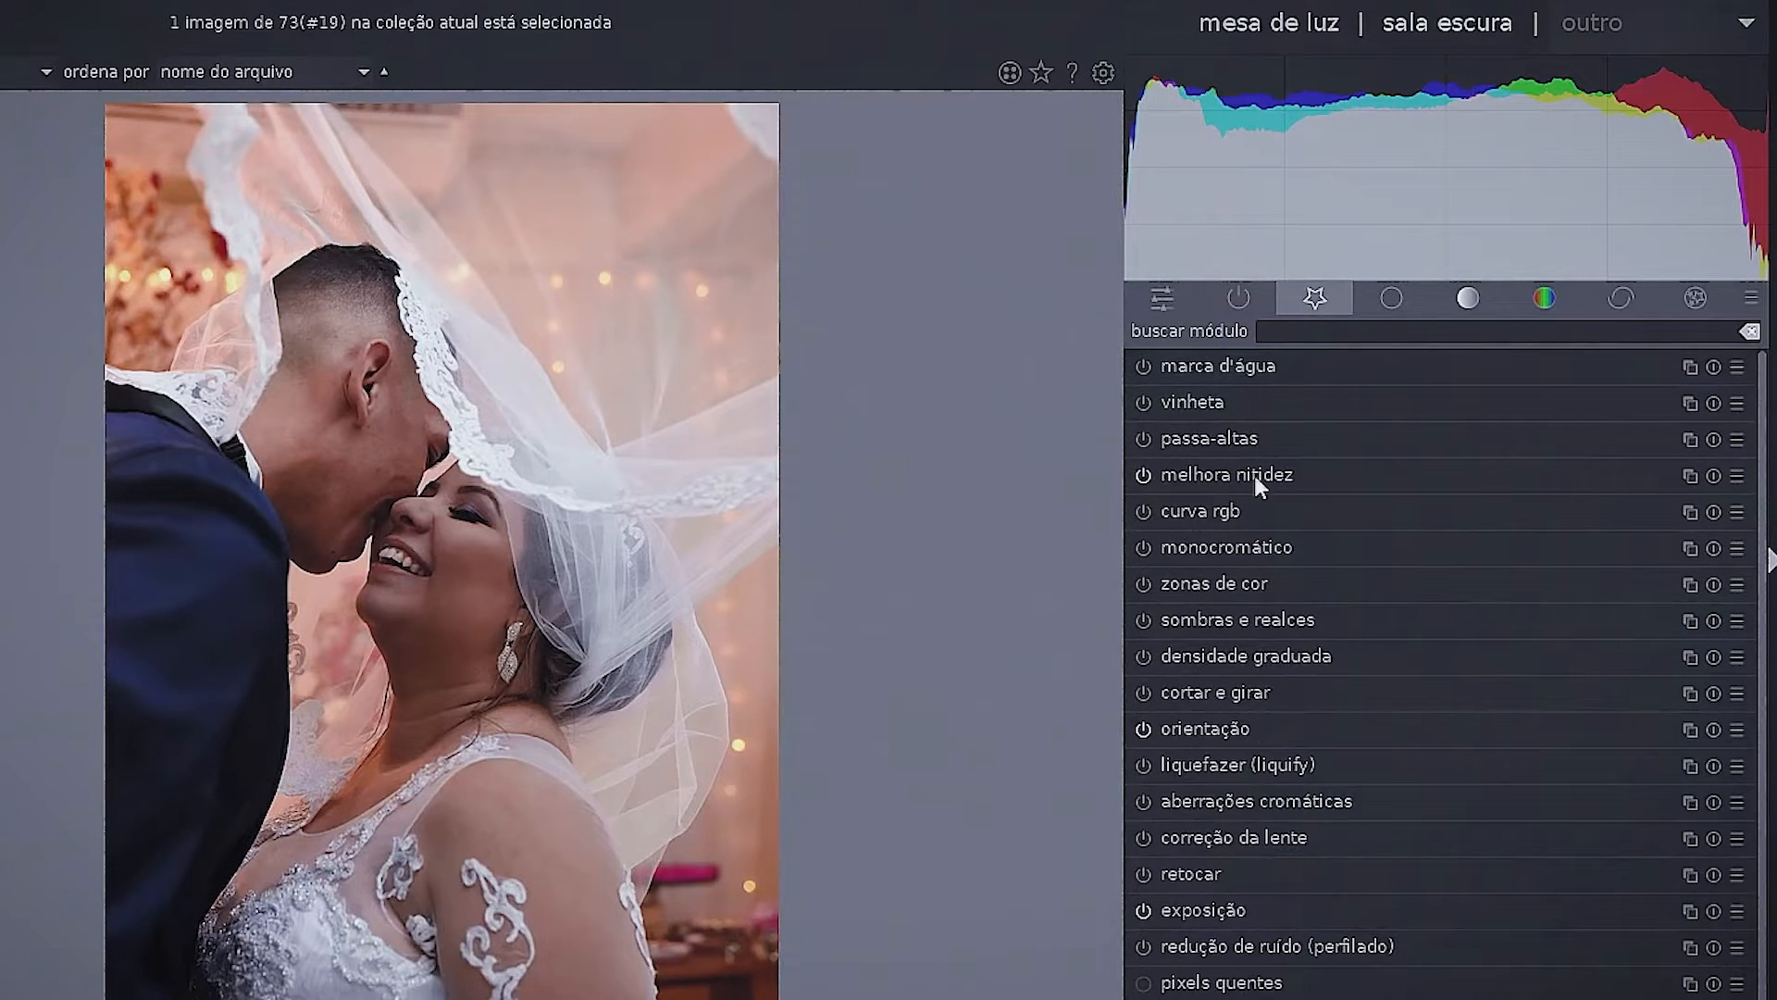
left_click(1264, 619)
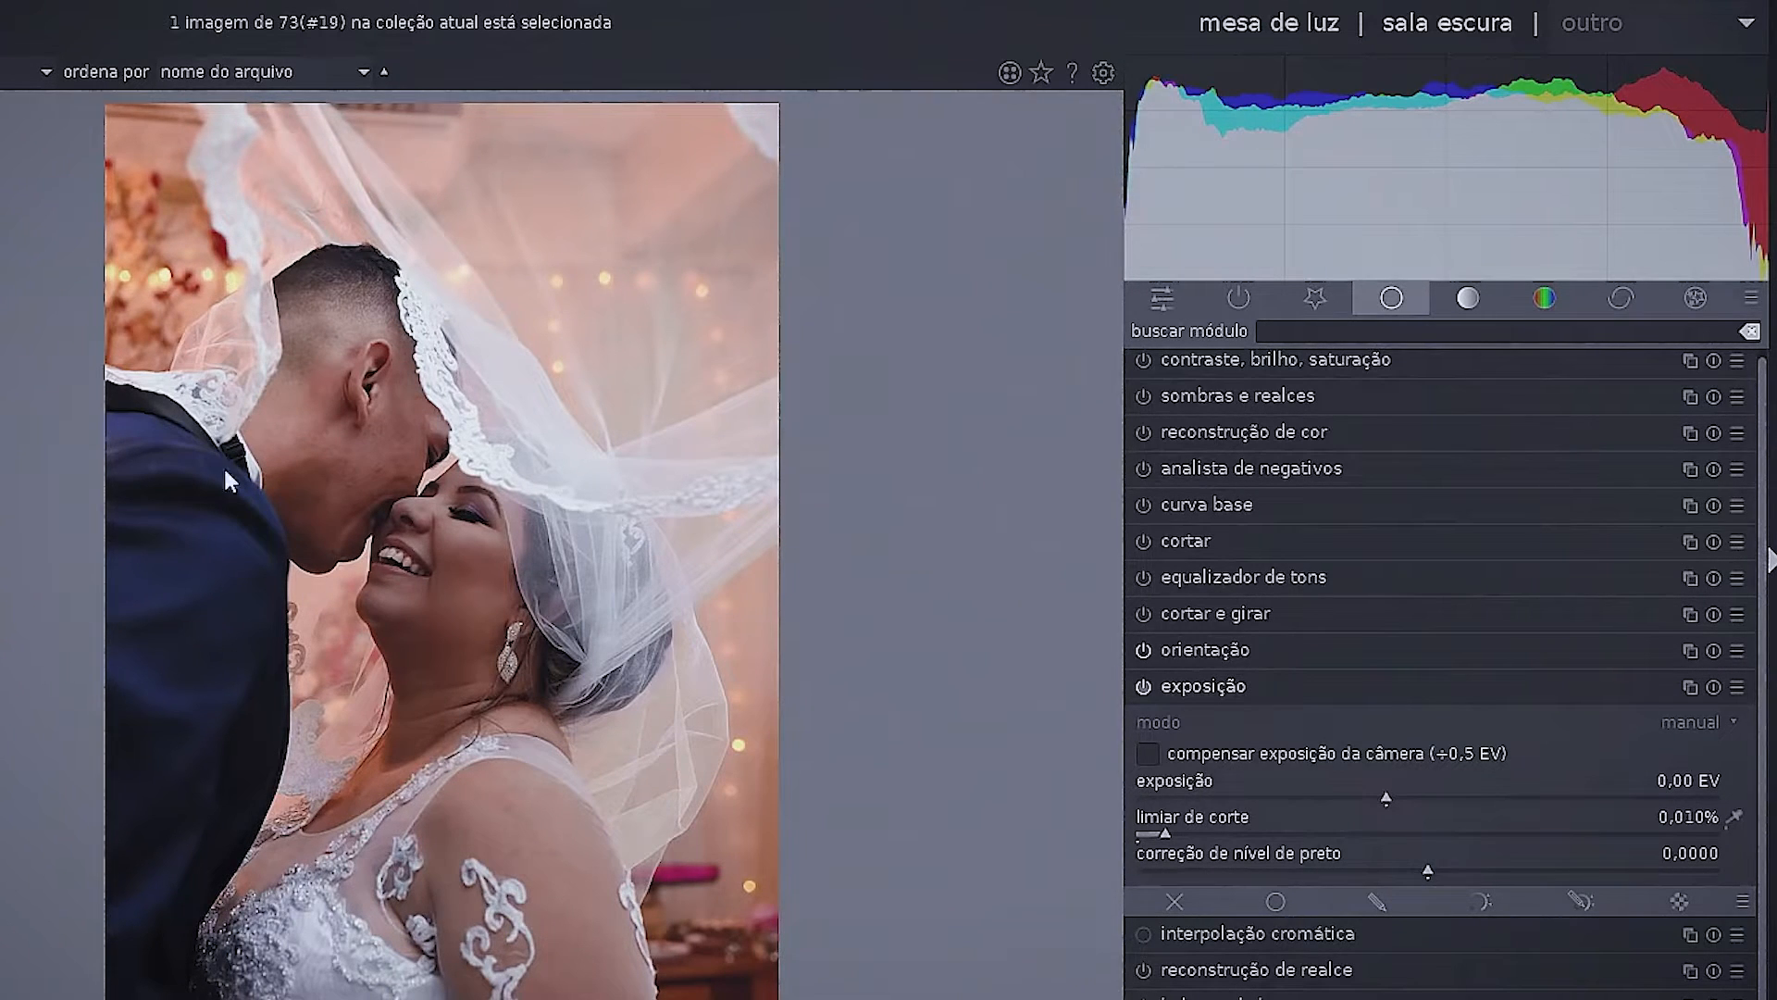
left_click_drag(1422, 872, 1380, 875)
mouse_move(1331, 883)
left_mouse_down()
mouse_move(1173, 911)
mouse_move(1340, 875)
mouse_move(1645, 862)
mouse_move(1556, 850)
mouse_move(1710, 864)
mouse_move(1472, 872)
mouse_move(1684, 867)
mouse_move(1663, 868)
left_mouse_up()
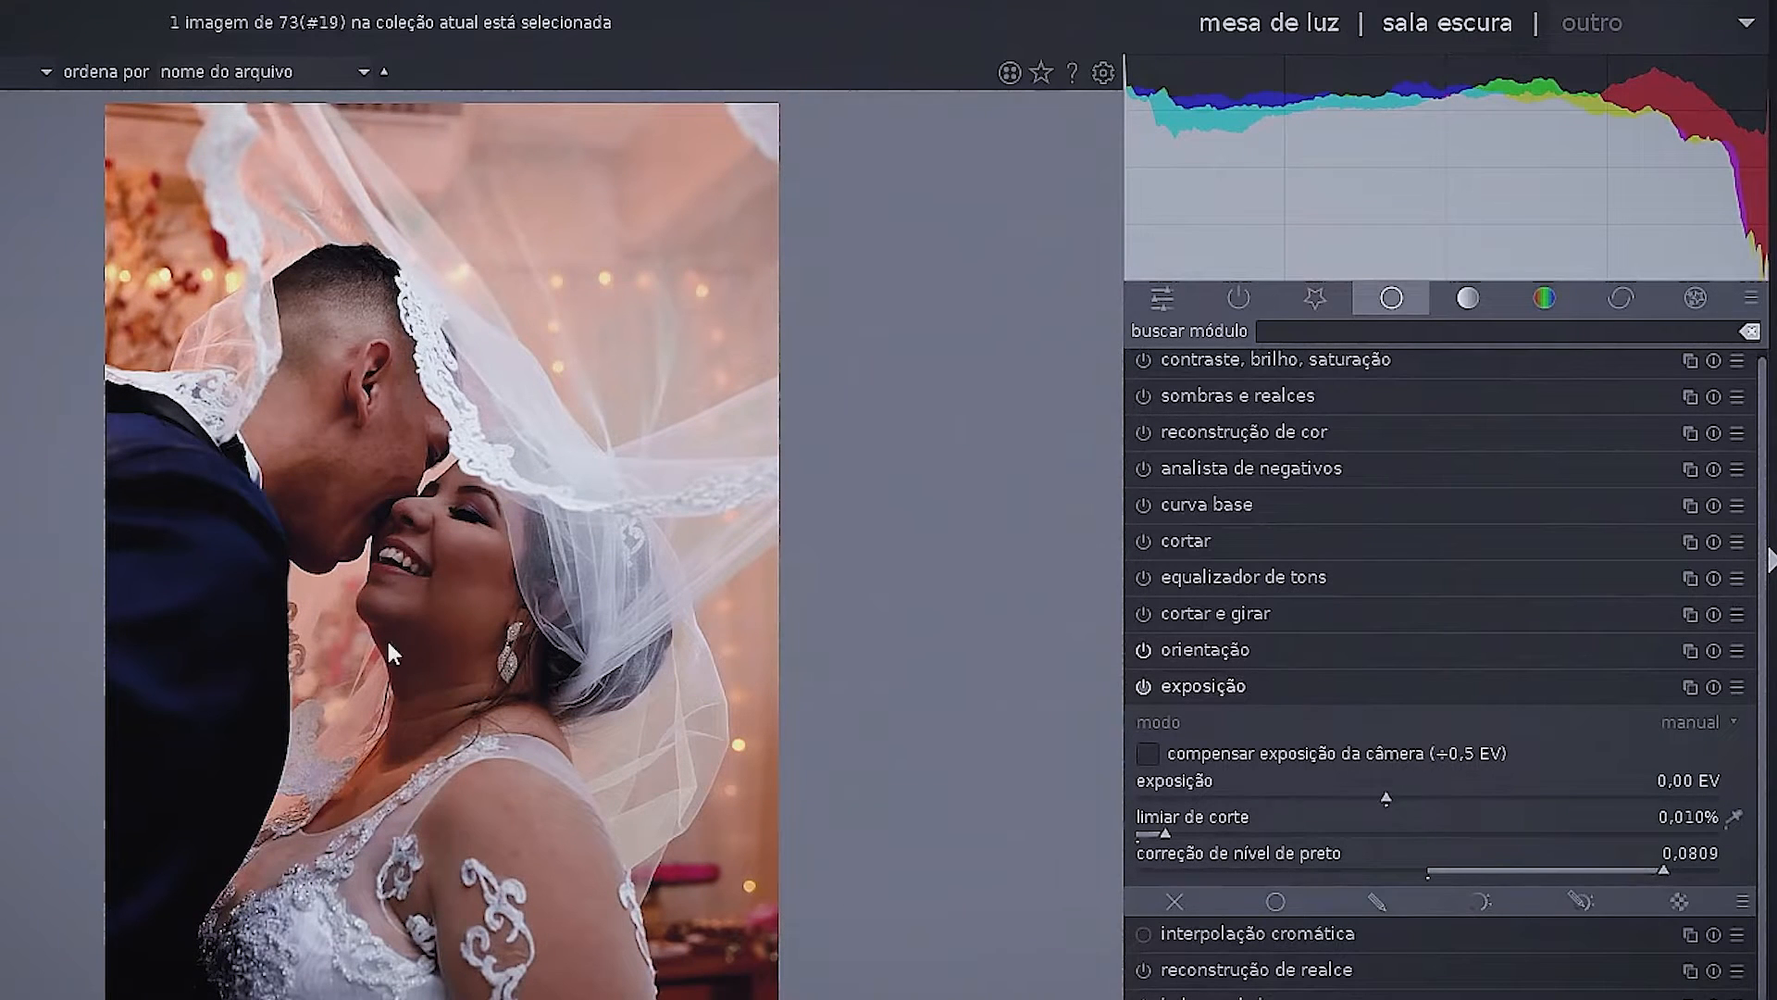
double_click(1516, 873)
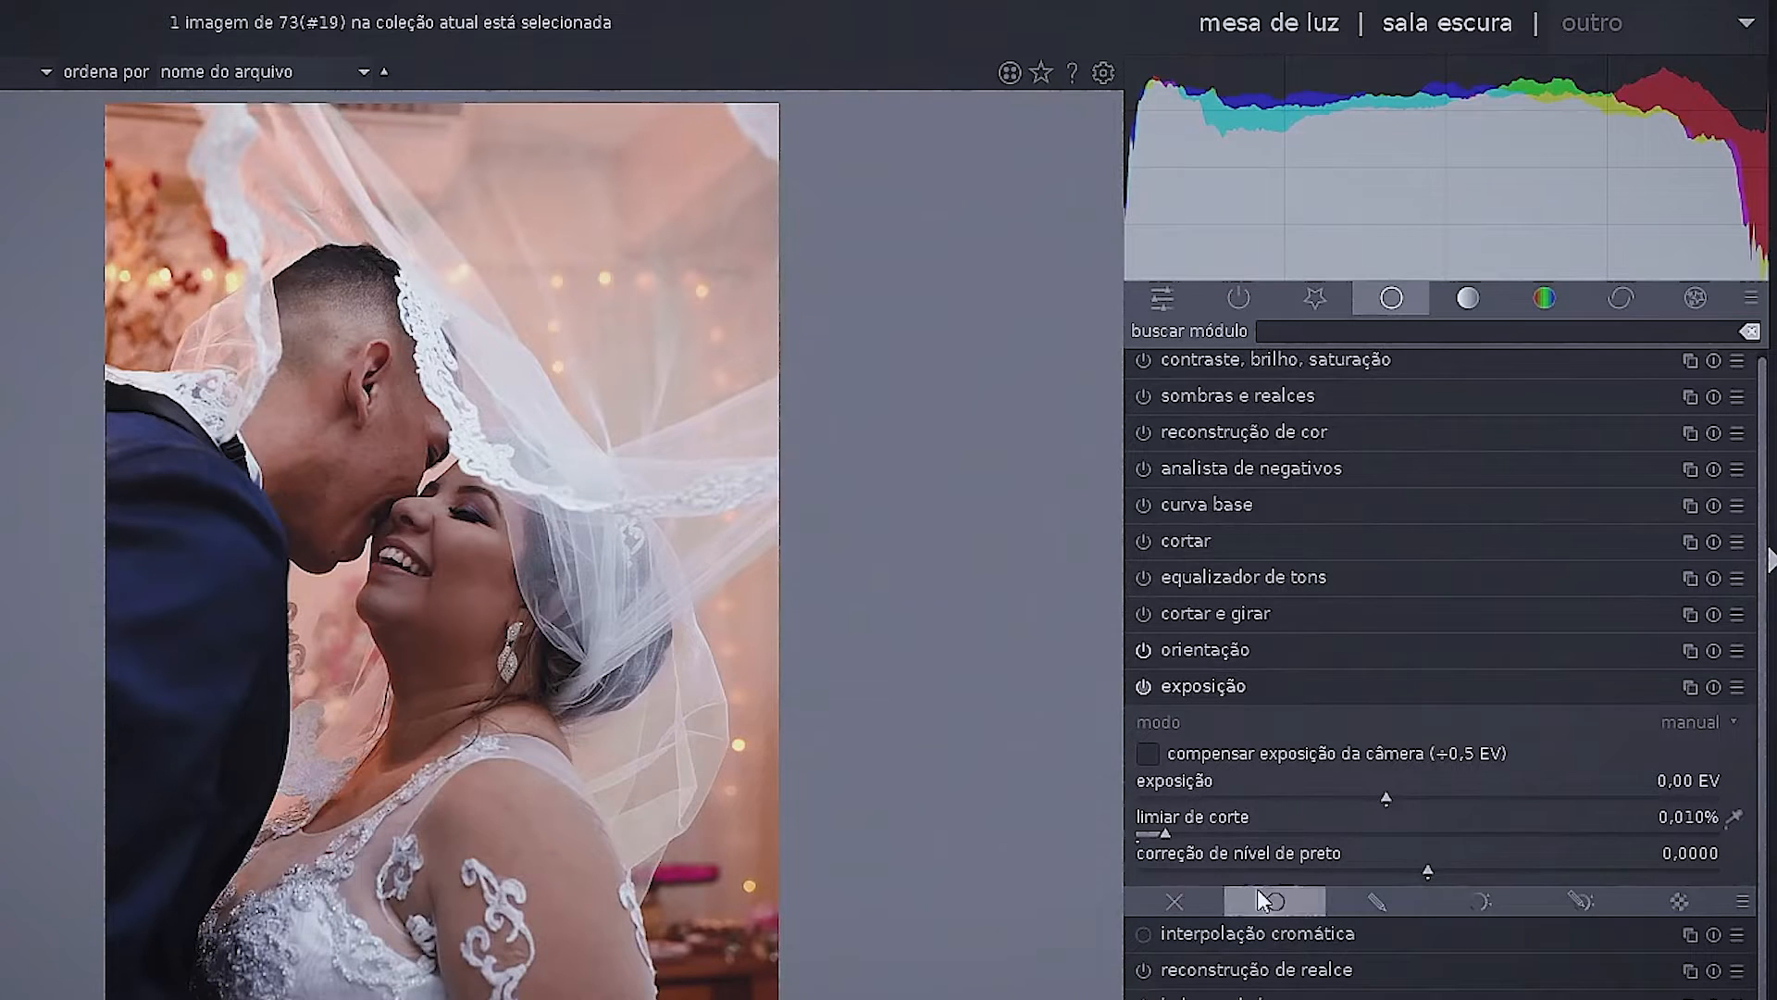
left_click_drag(1388, 798, 1357, 797)
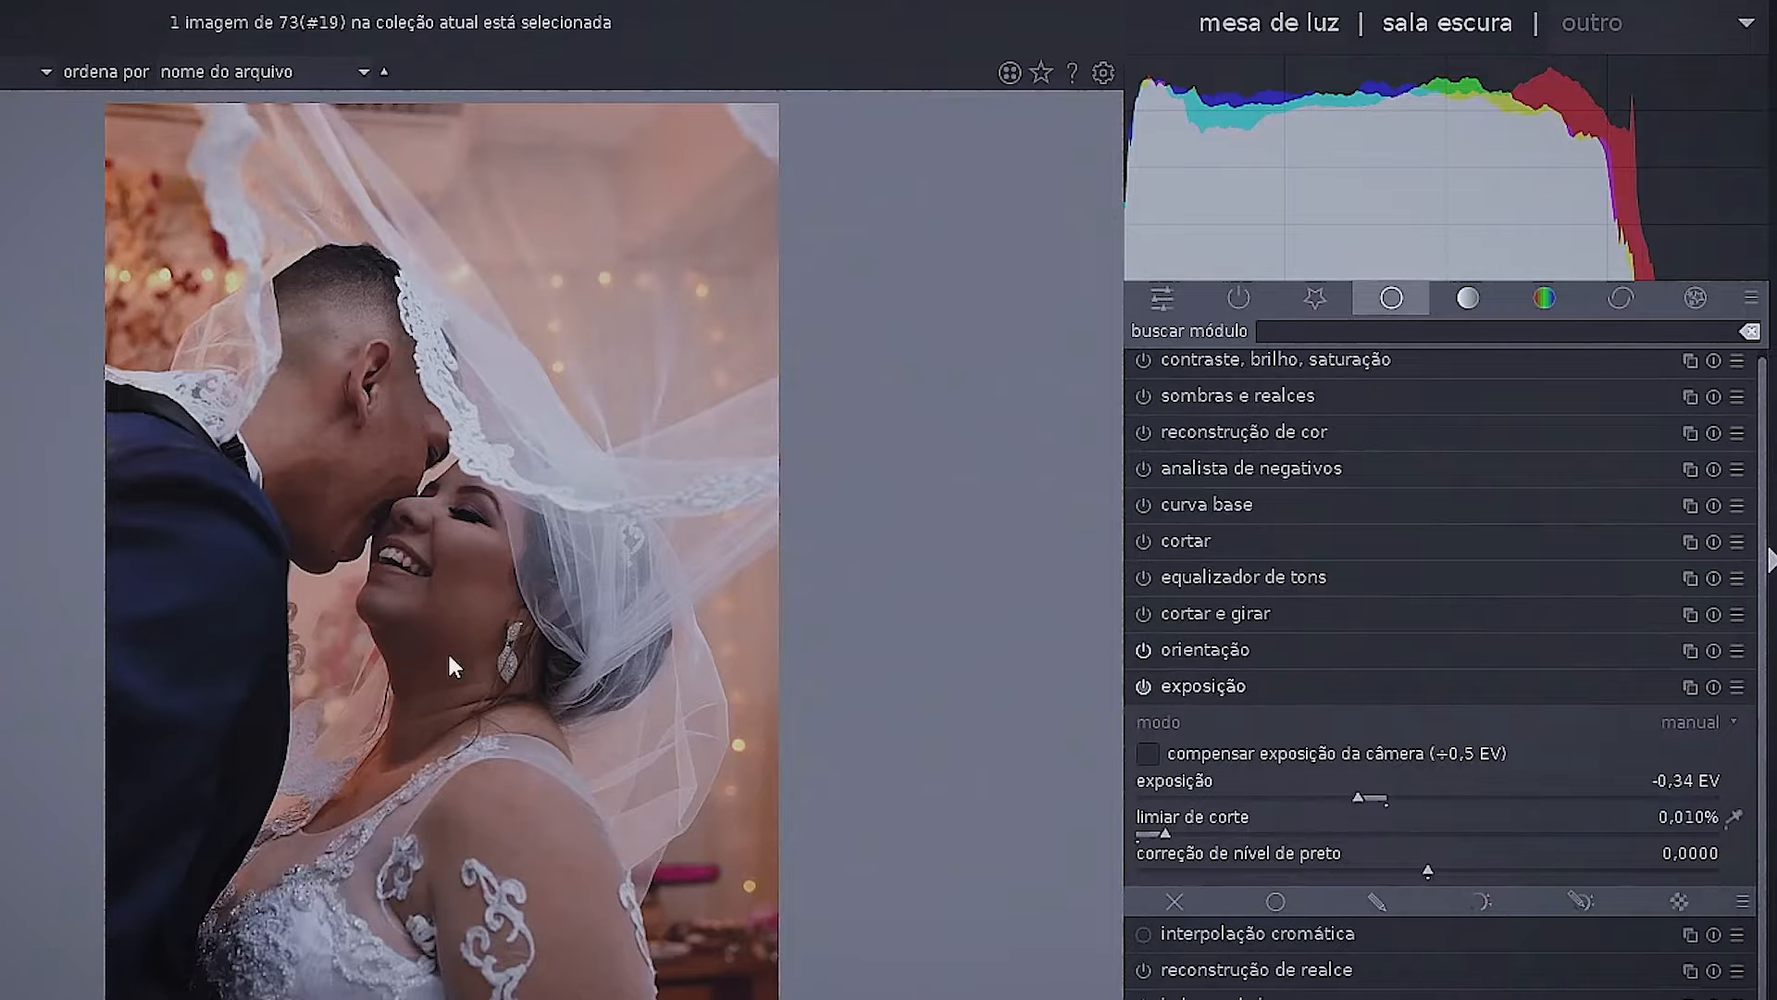
double_click(1362, 800)
Try a black level correction of -0.0400, reset it to 0.0000, and lower it again
mouse_move(1424, 869)
left_mouse_down()
mouse_move(1174, 886)
mouse_move(1740, 886)
mouse_move(1428, 870)
left_mouse_up()
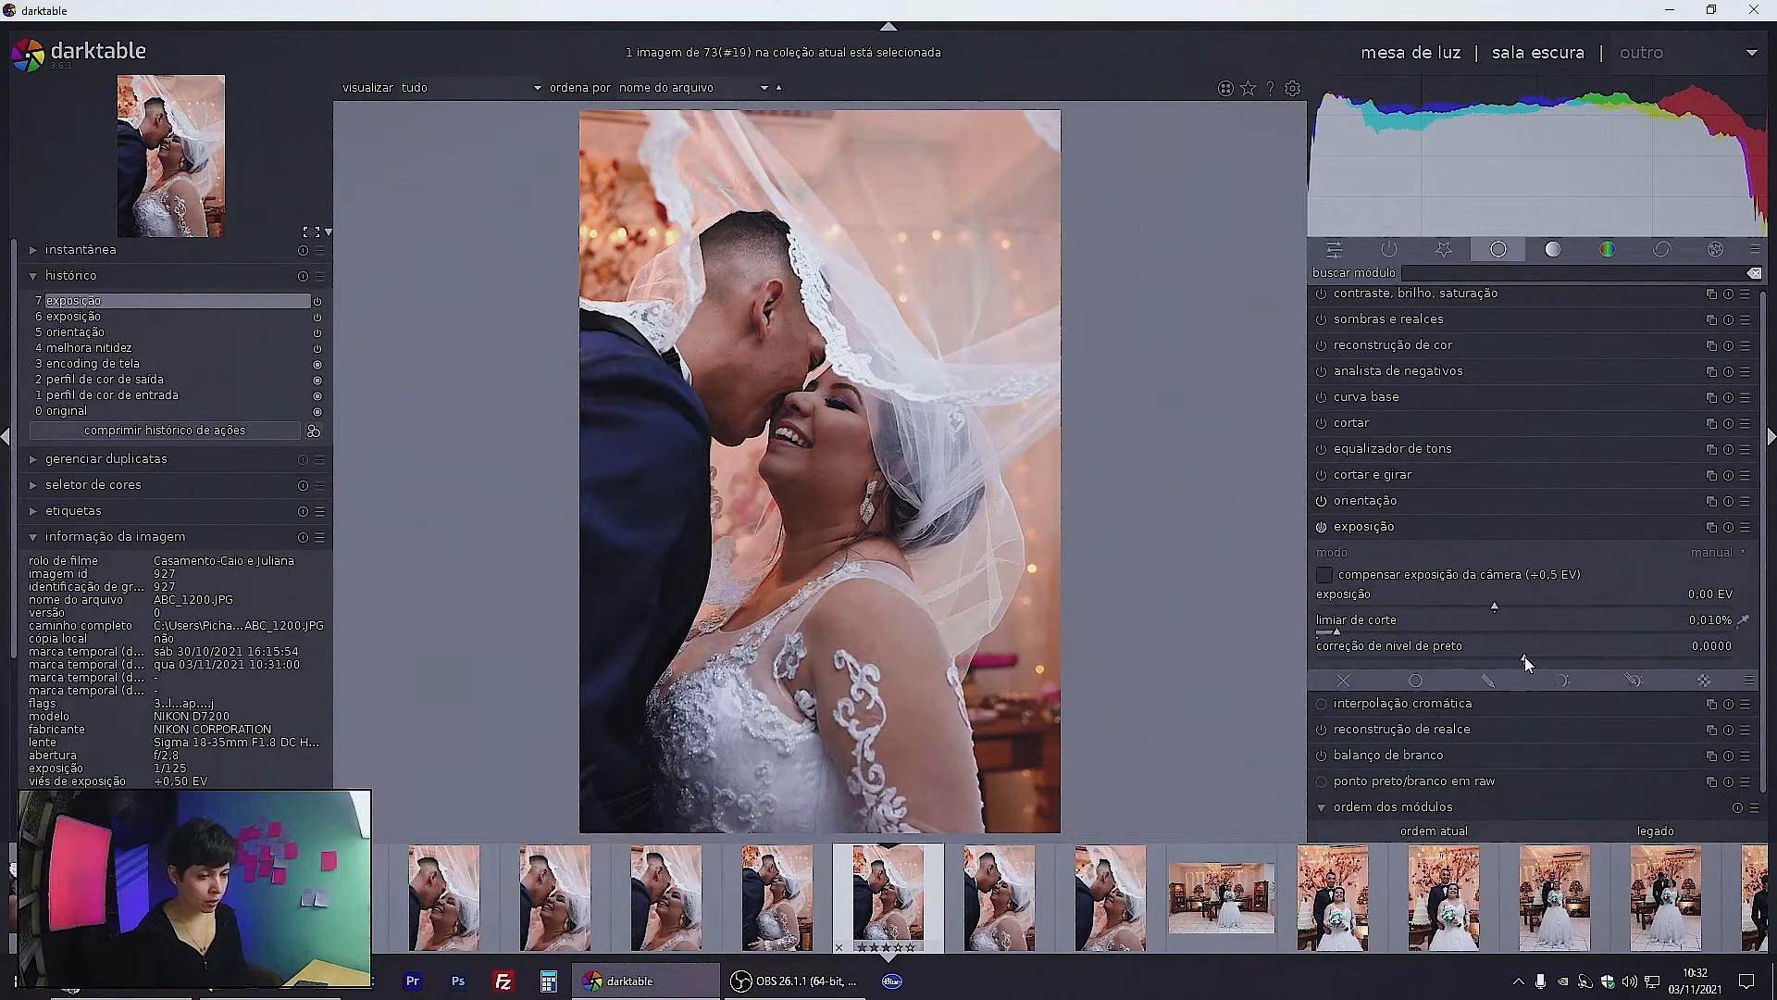
left_click_drag(1524, 658, 1441, 657)
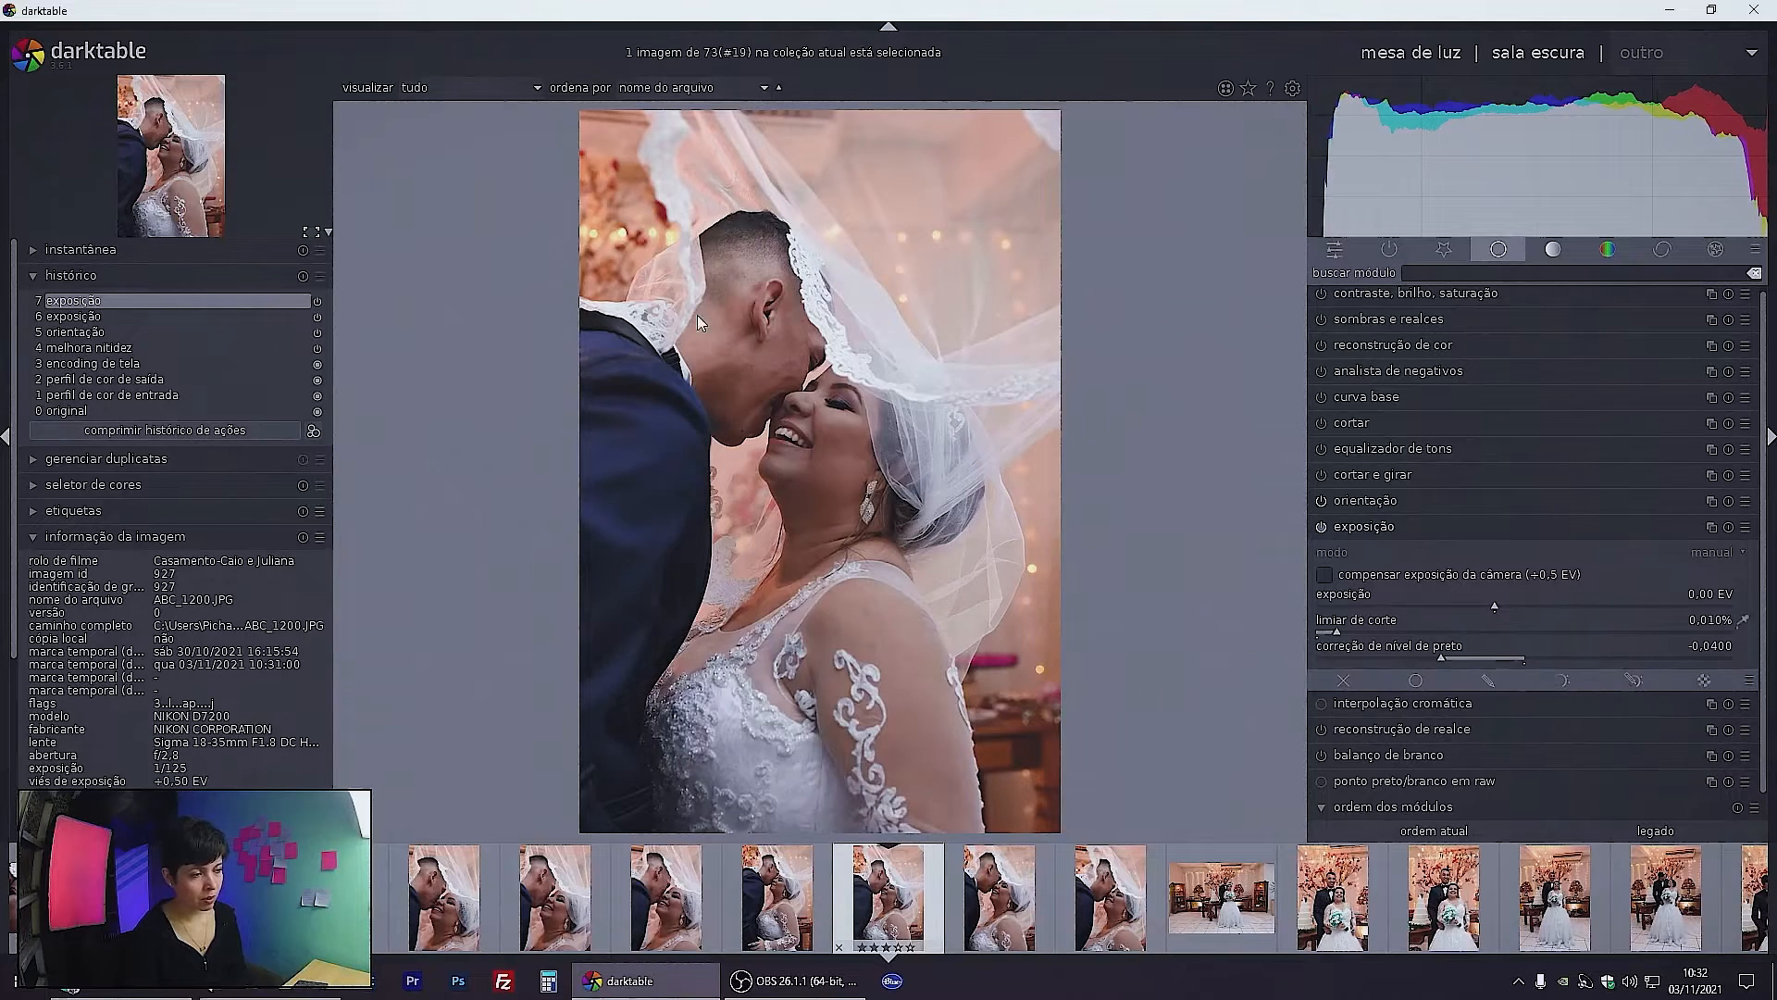
double_click(1447, 657)
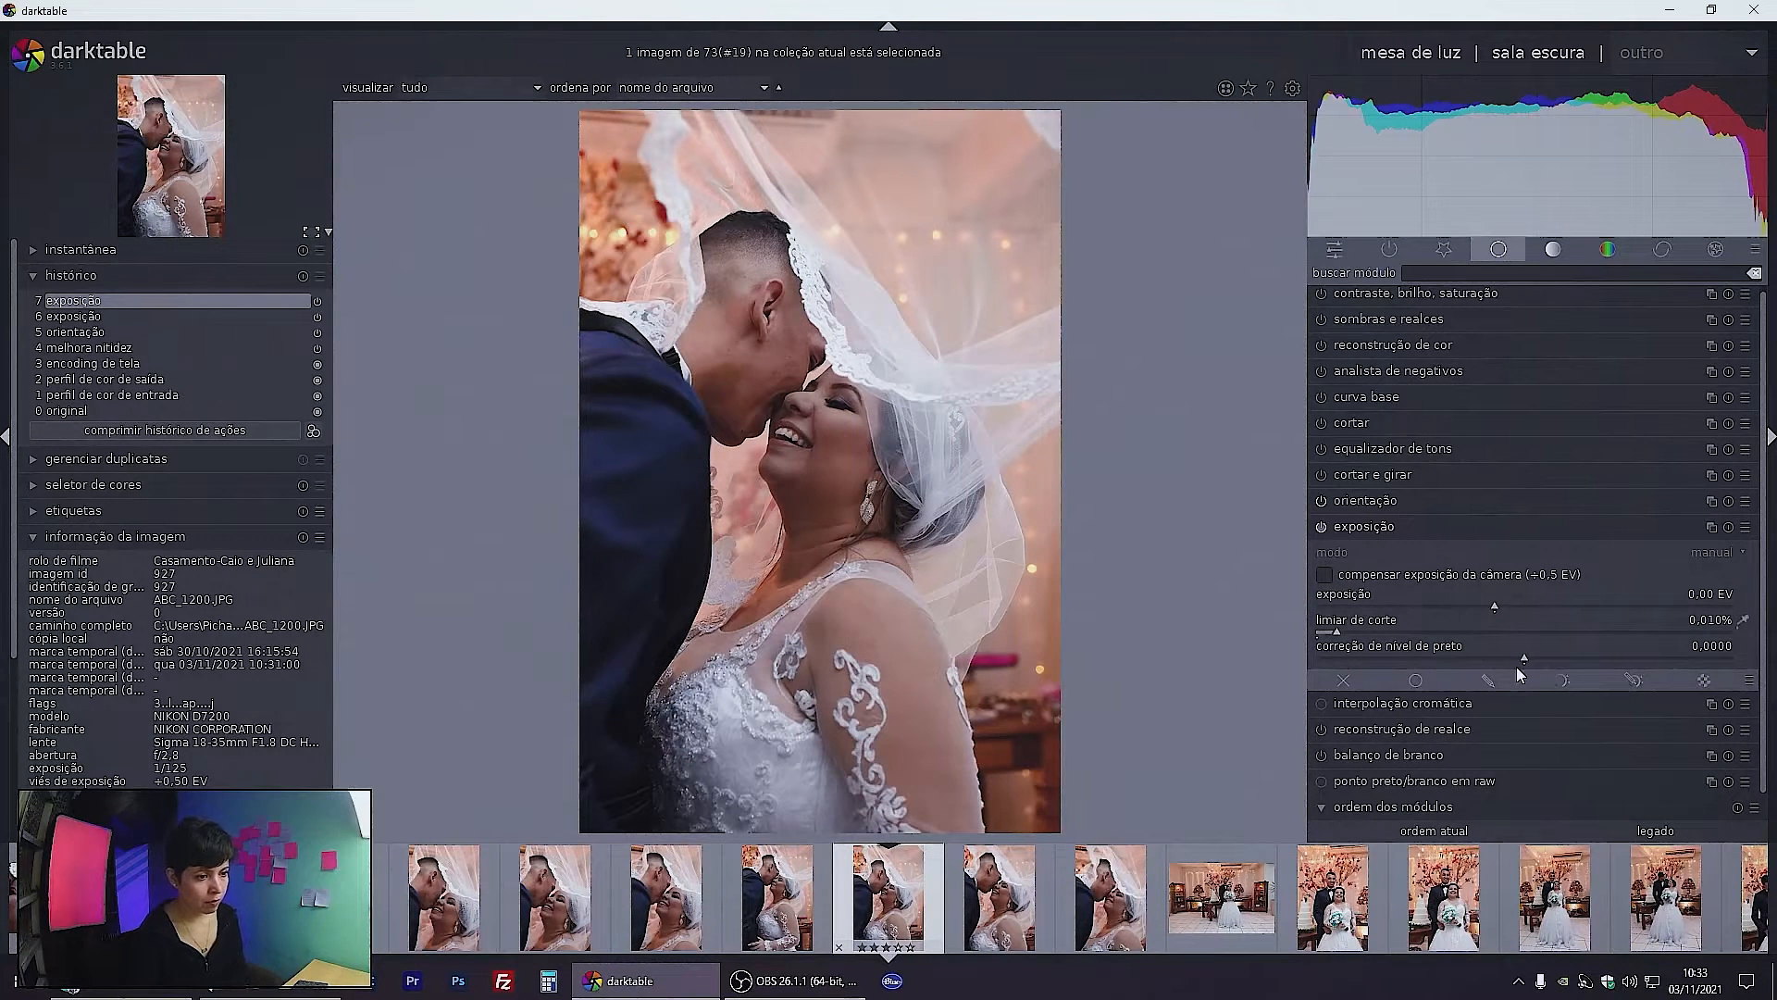
left_click_drag(1523, 657, 1391, 658)
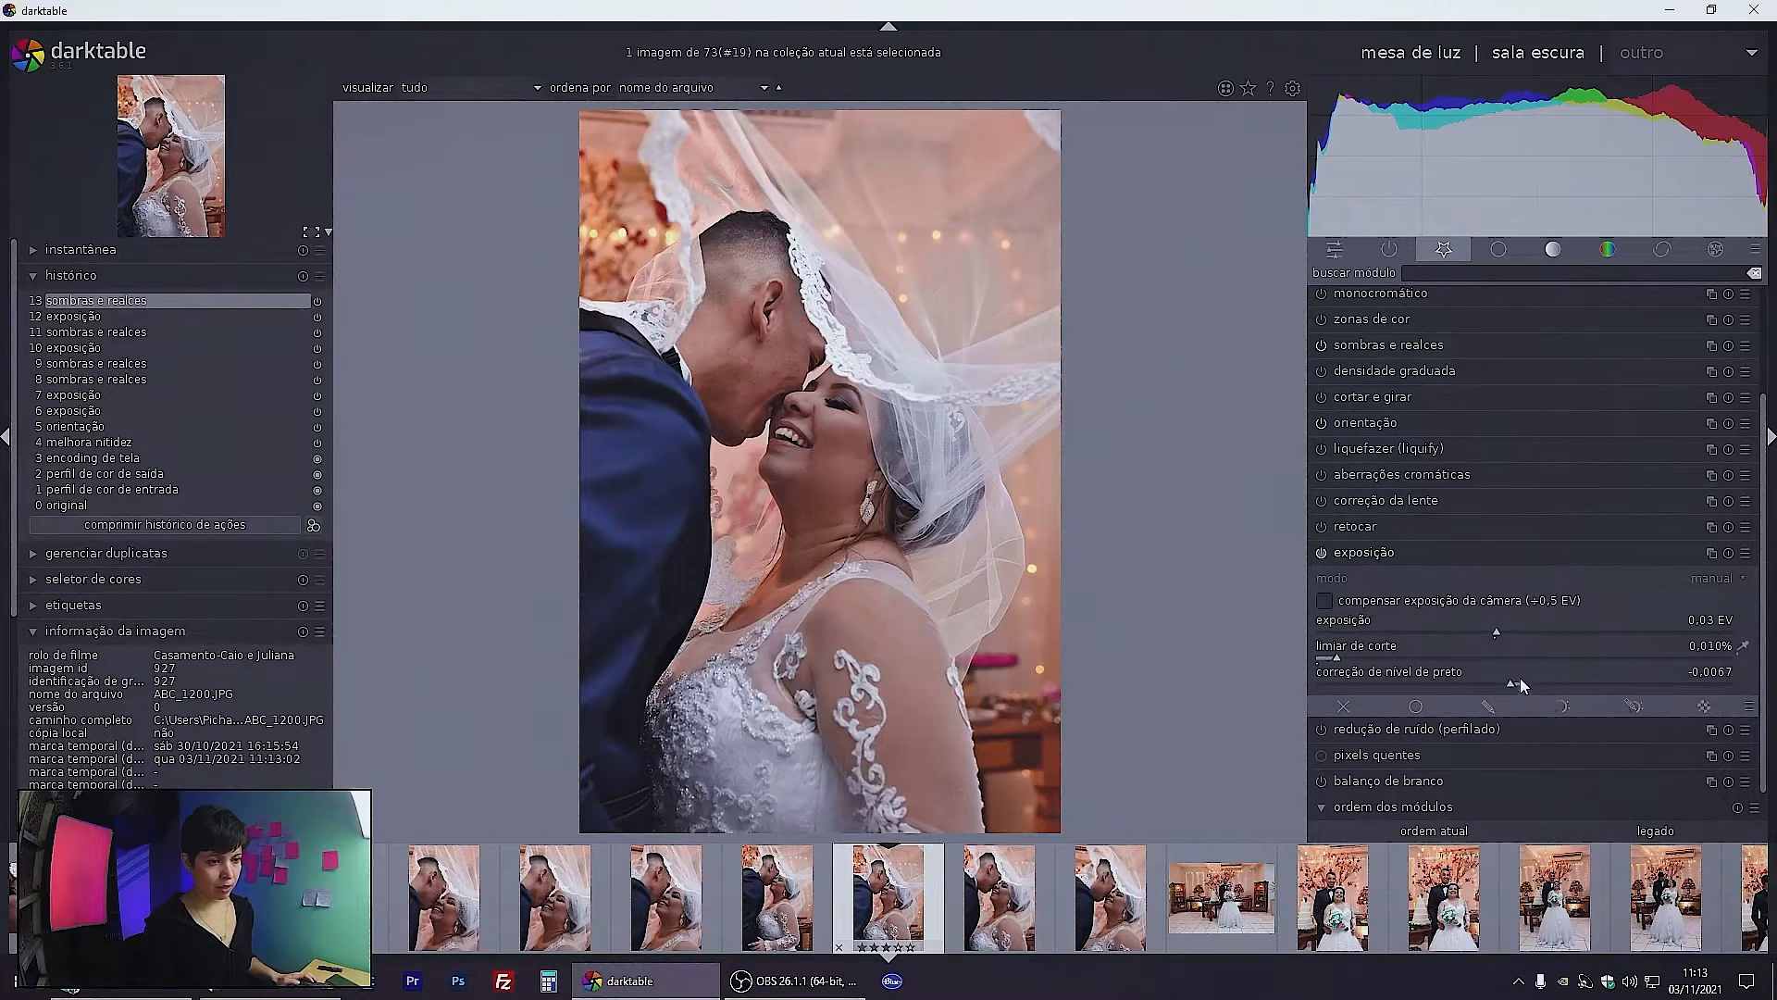
Compare black level corrections of -0.0076, -0.0360, 0.0236, -0.0067 and -0.0231 on the photo
left_click_drag(1509, 686, 1509, 685)
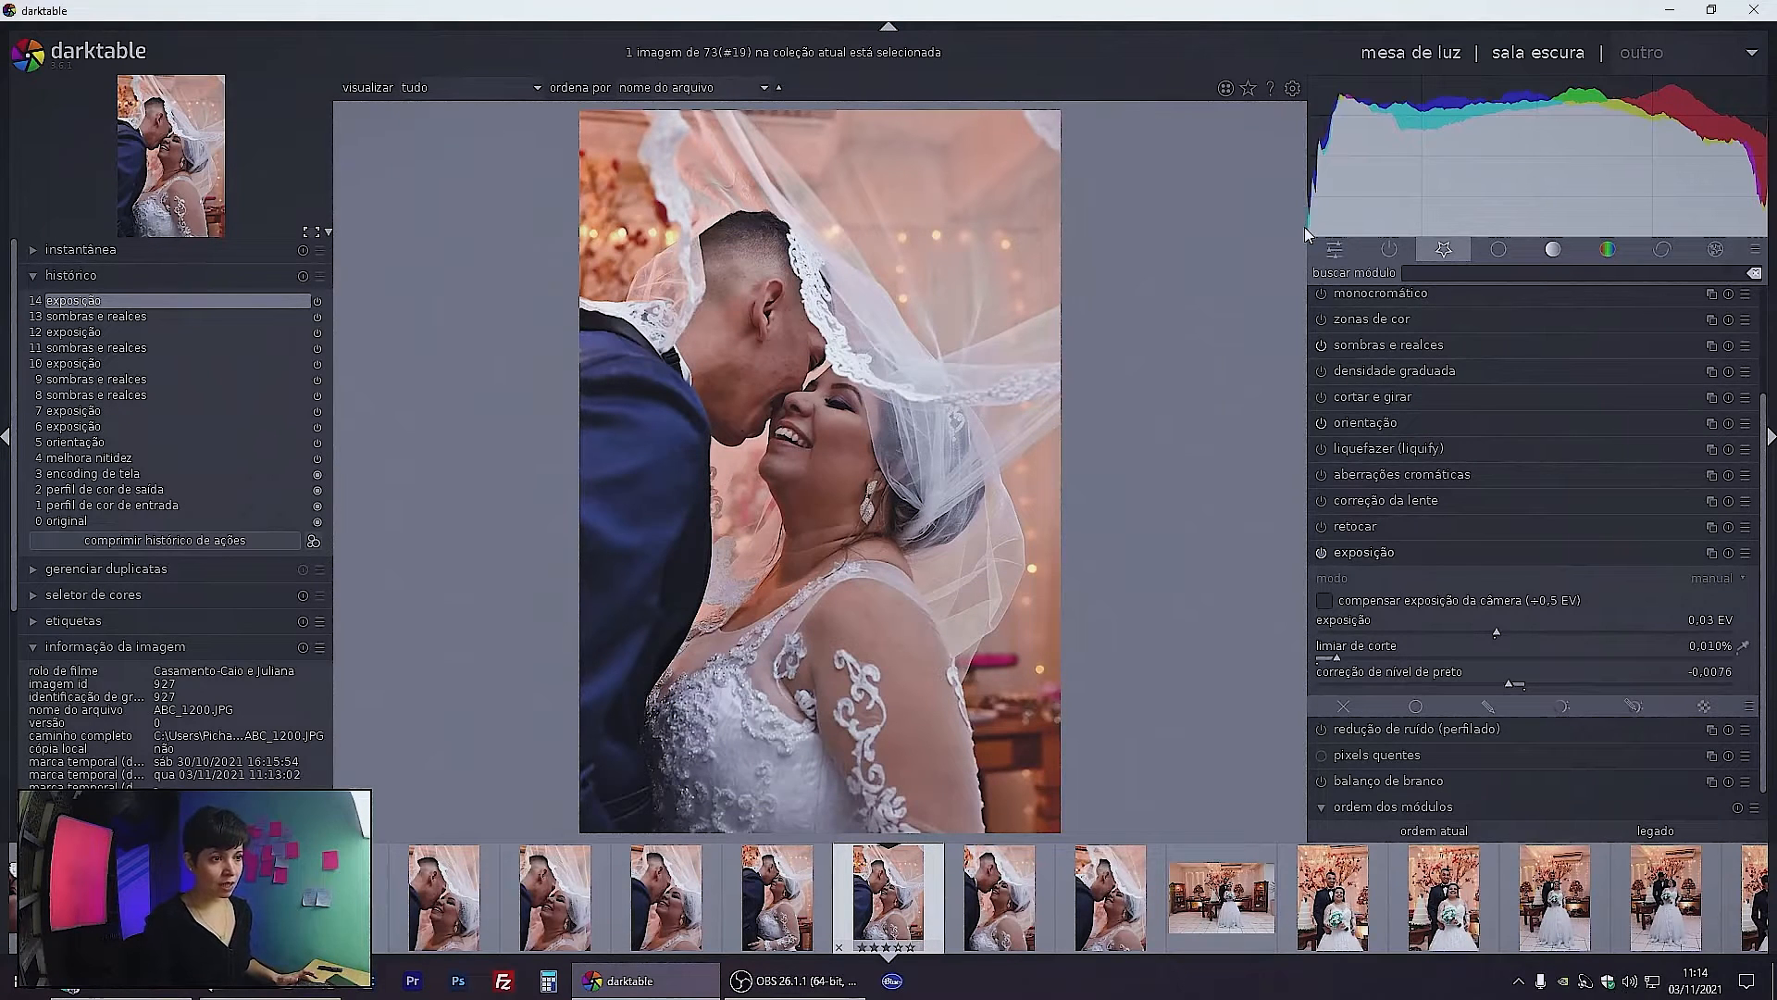
left_click_drag(1477, 683, 1449, 683)
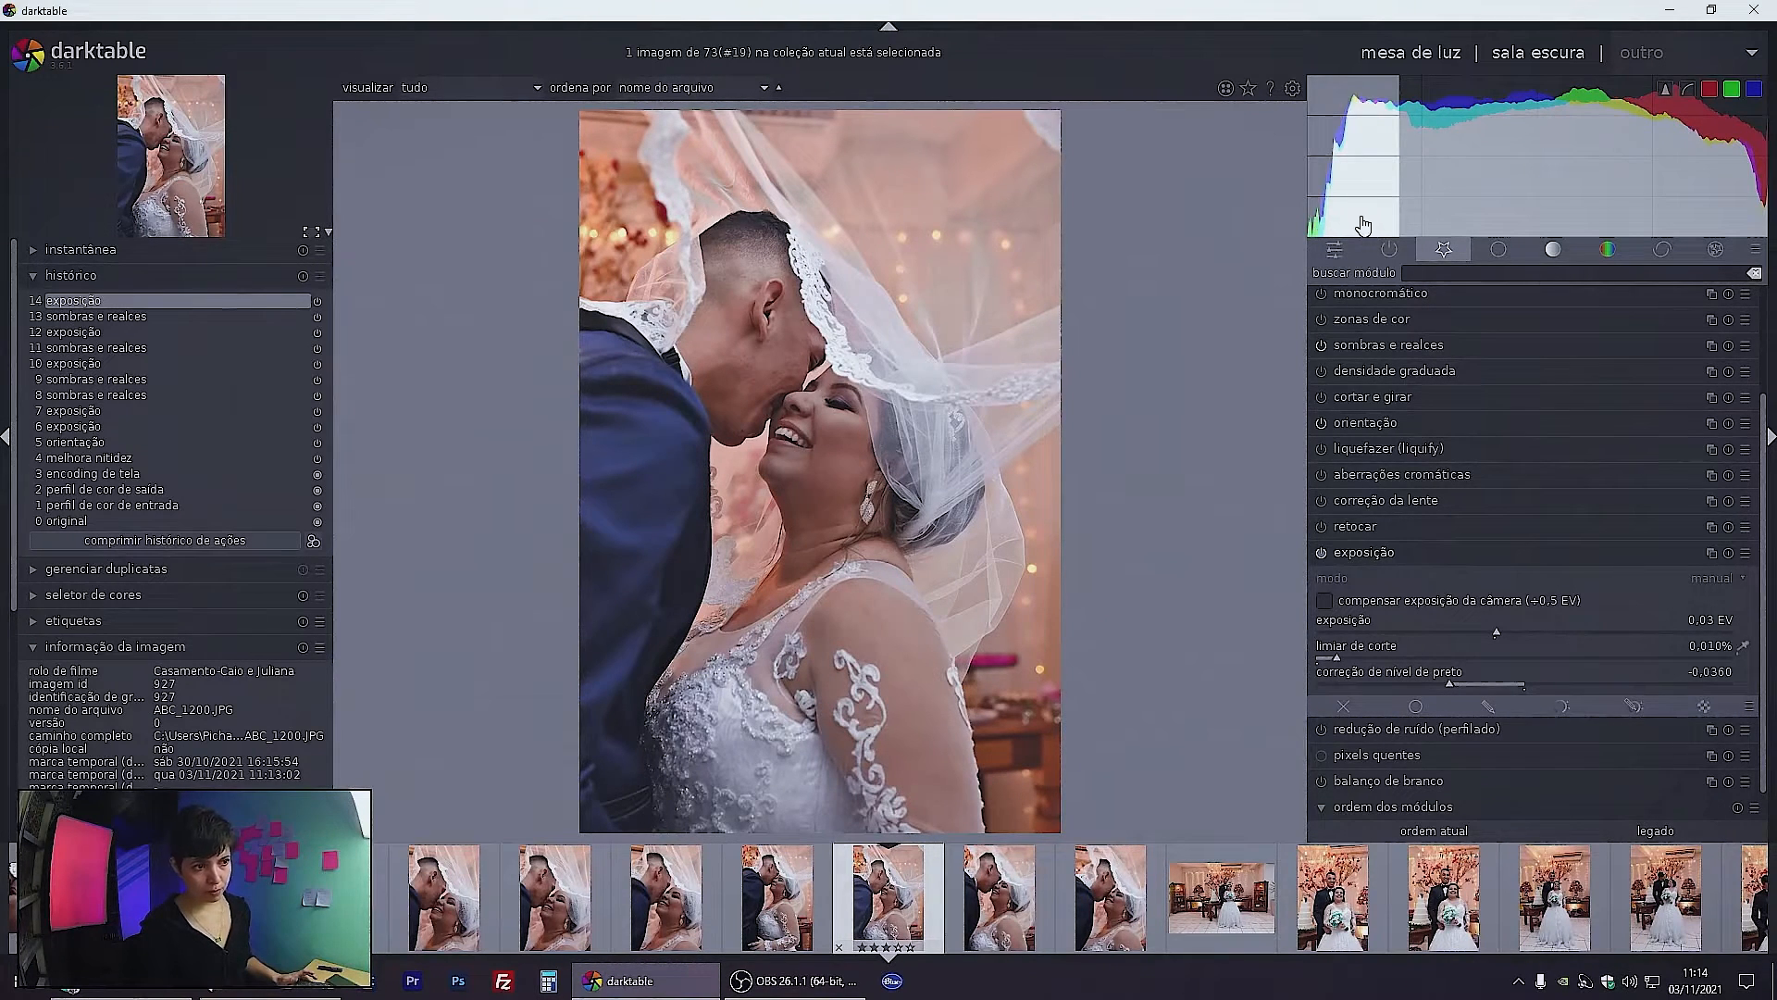
left_click_drag(1453, 685, 1573, 685)
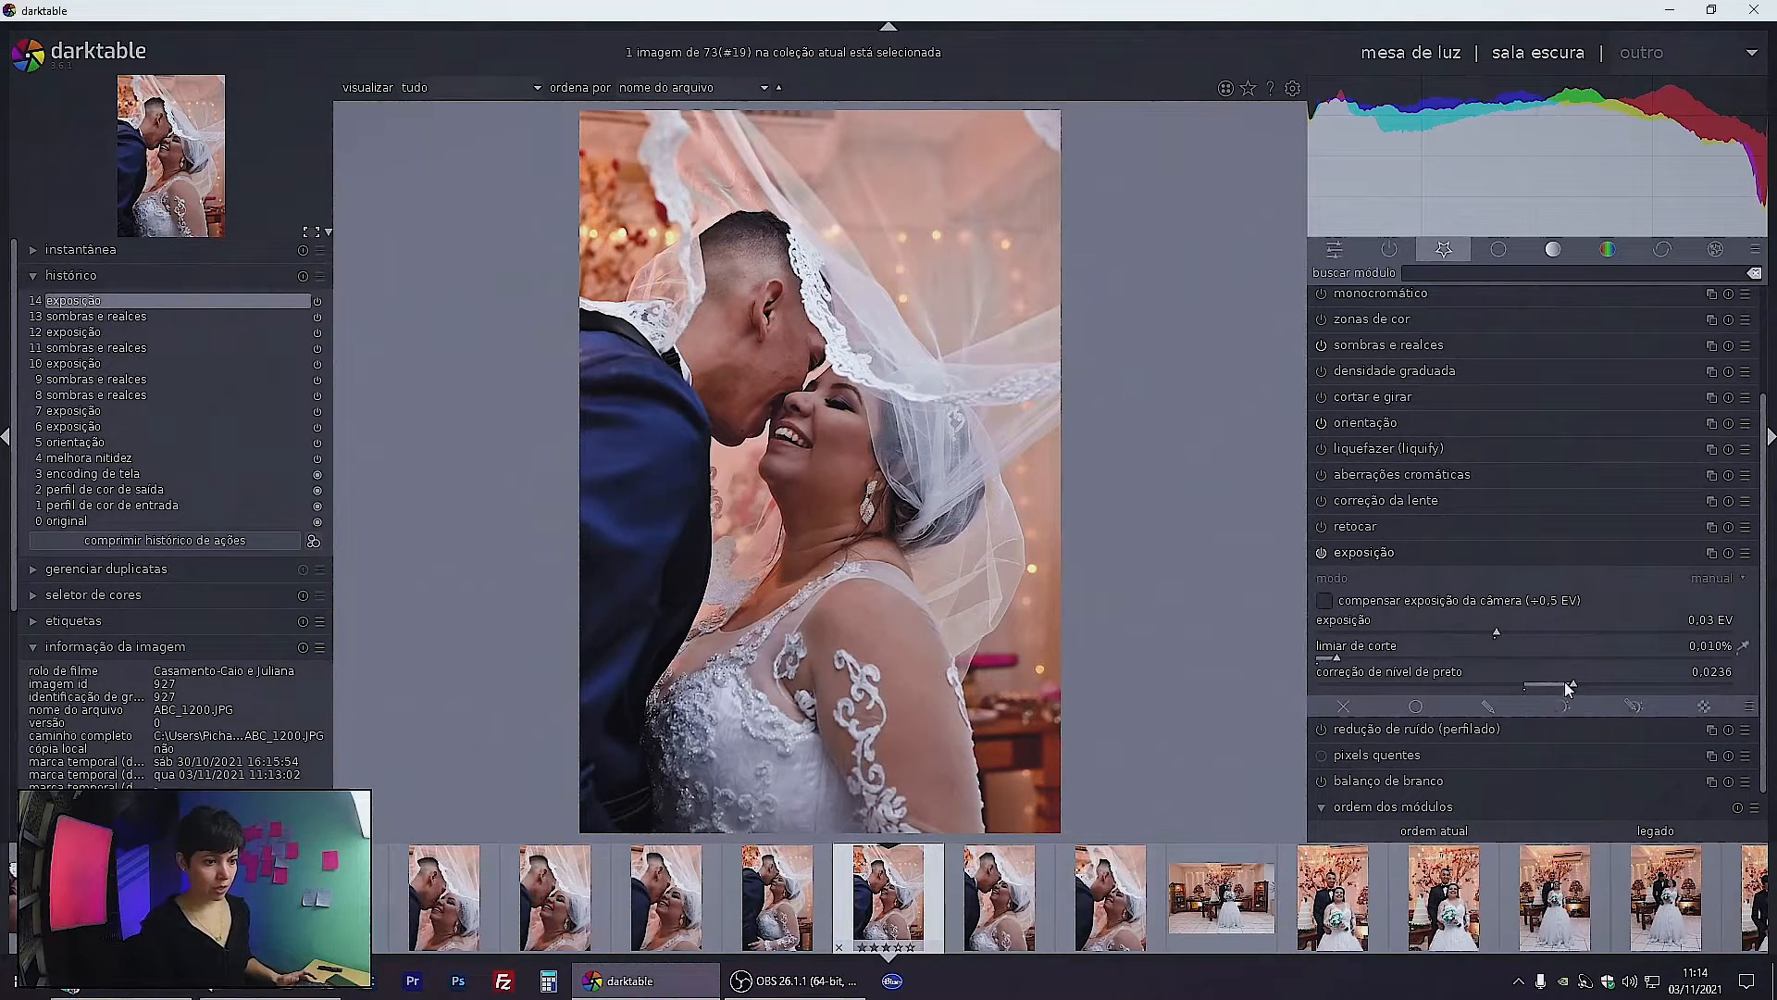
left_click_drag(1572, 686, 1511, 680)
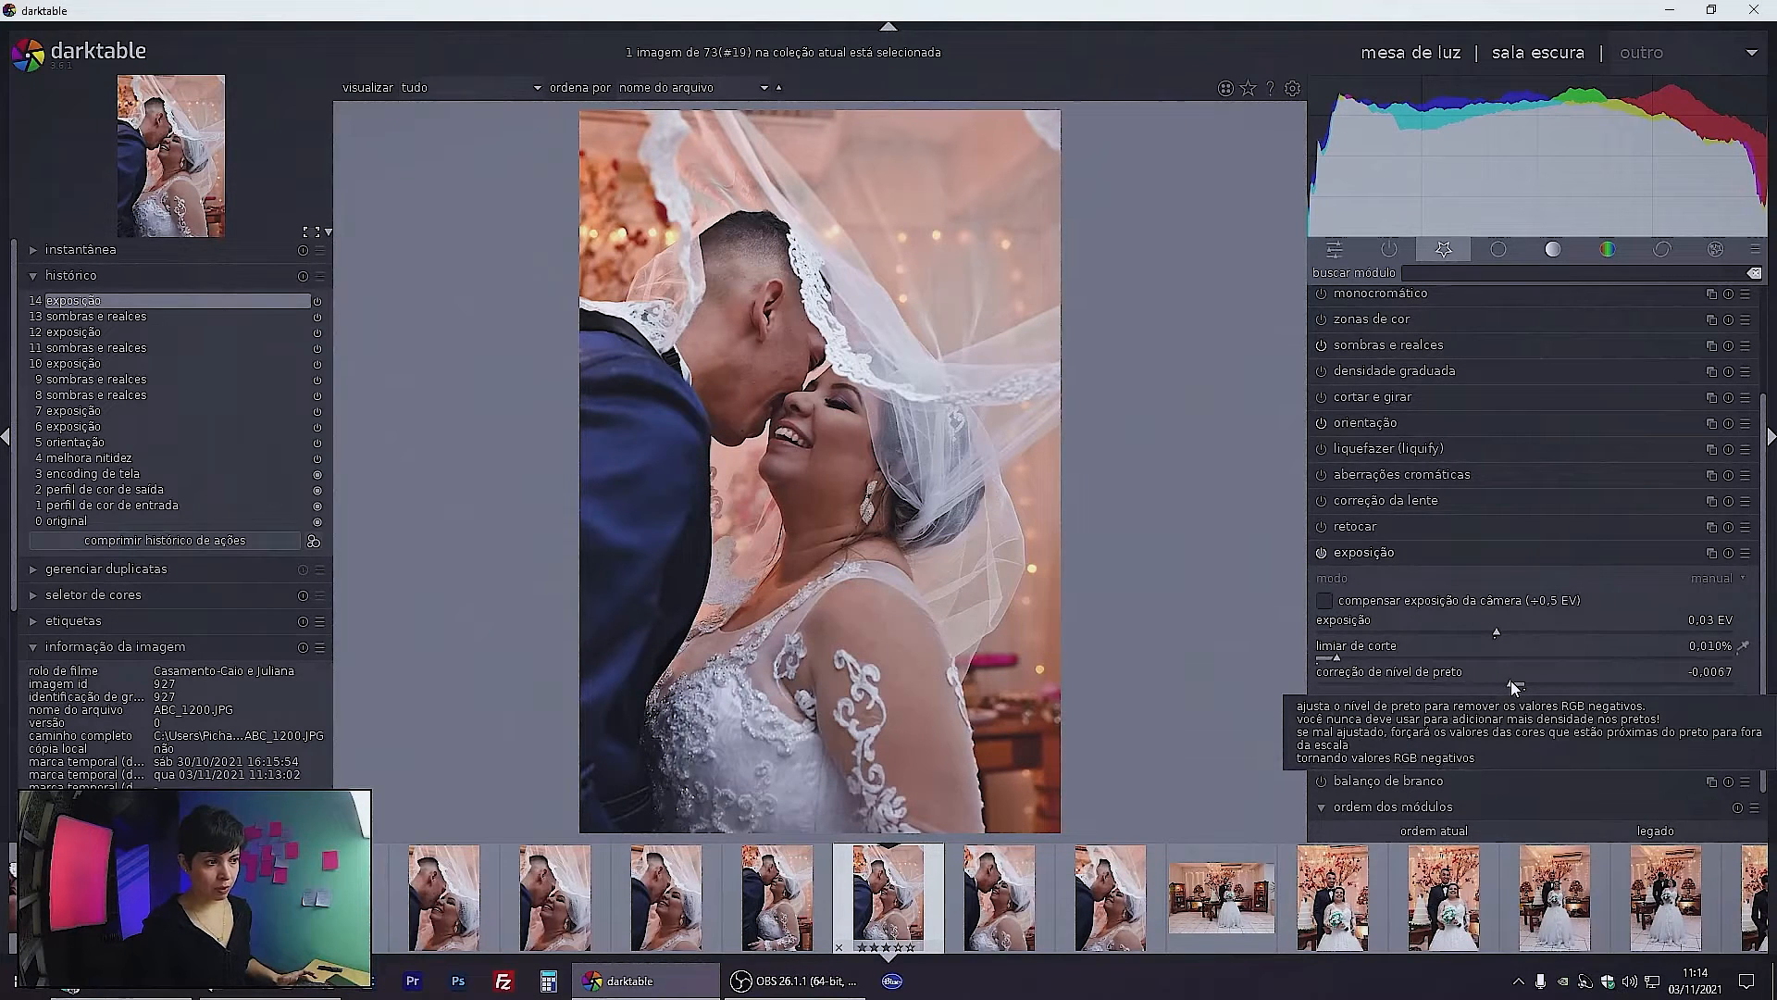
mouse_move(1508, 682)
left_mouse_down()
mouse_move(1457, 680)
mouse_move(1509, 687)
mouse_move(1475, 685)
left_mouse_up()
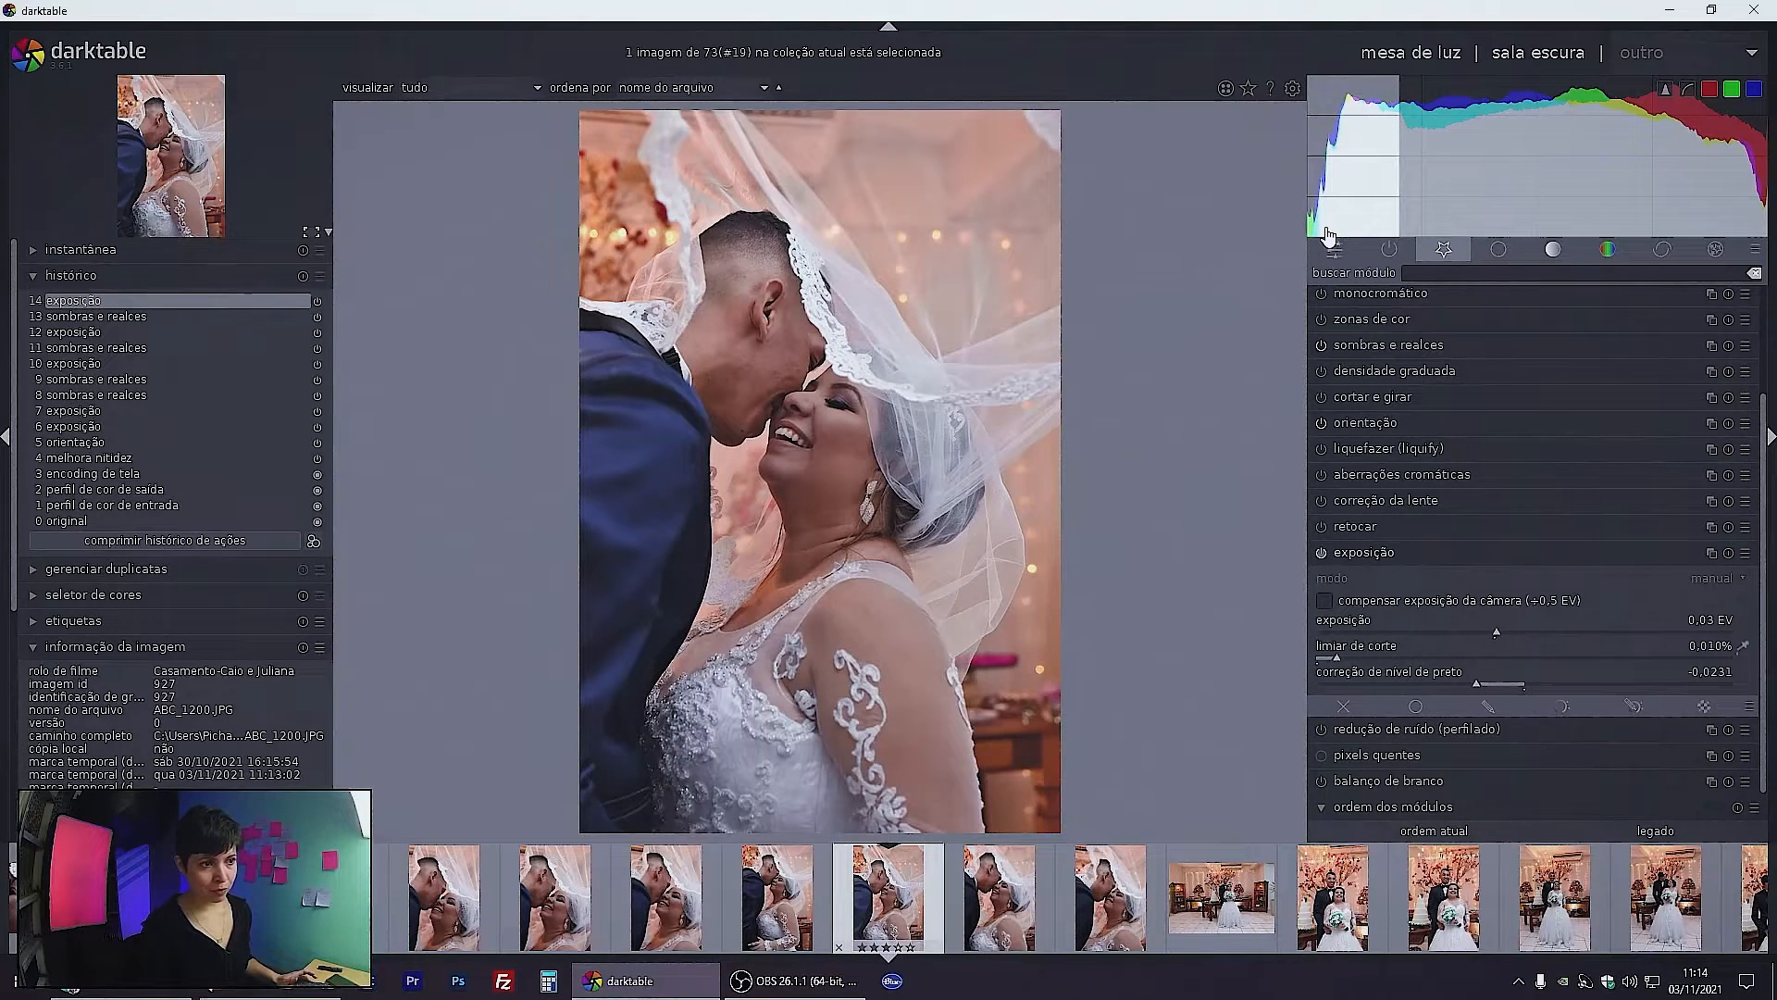
left_click_drag(1483, 680, 1512, 685)
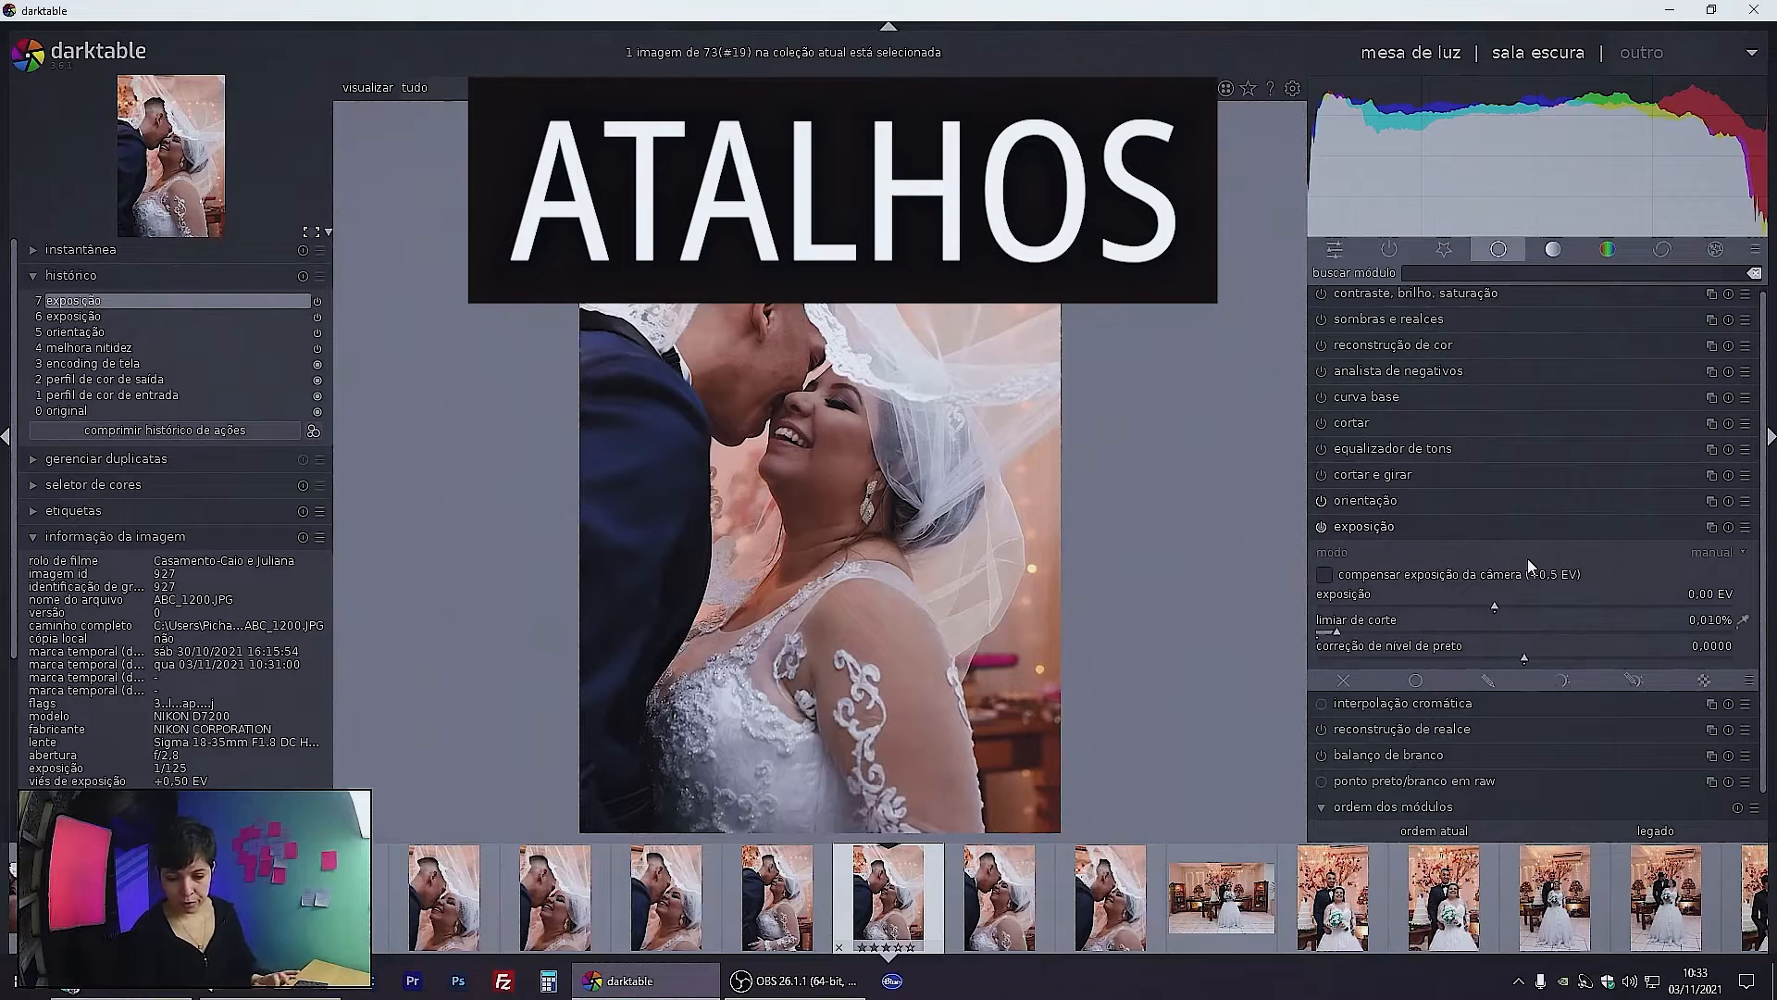
Try raising the exposure in 0.02 EV increments up to 0.34 EV and bring it back to 0.00 EV
scroll(1509, 603, "down", 3)
scroll(1505, 603, "up", 4)
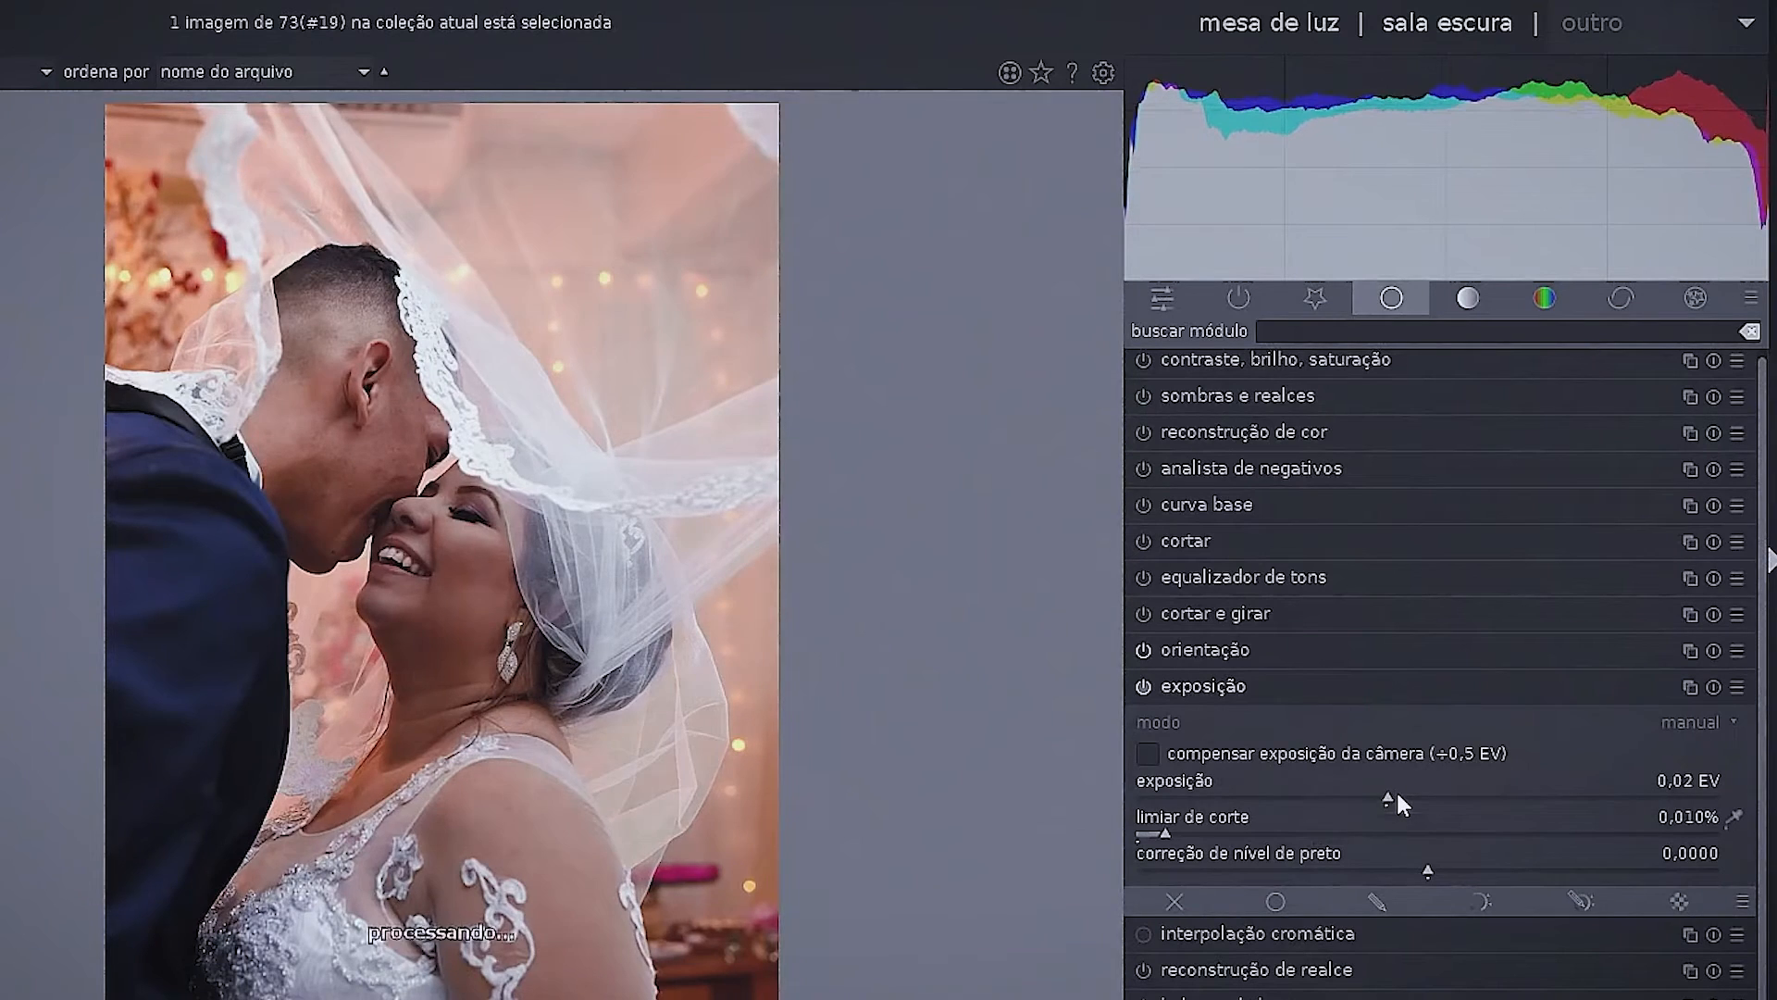
scroll(1398, 794, "down", 1)
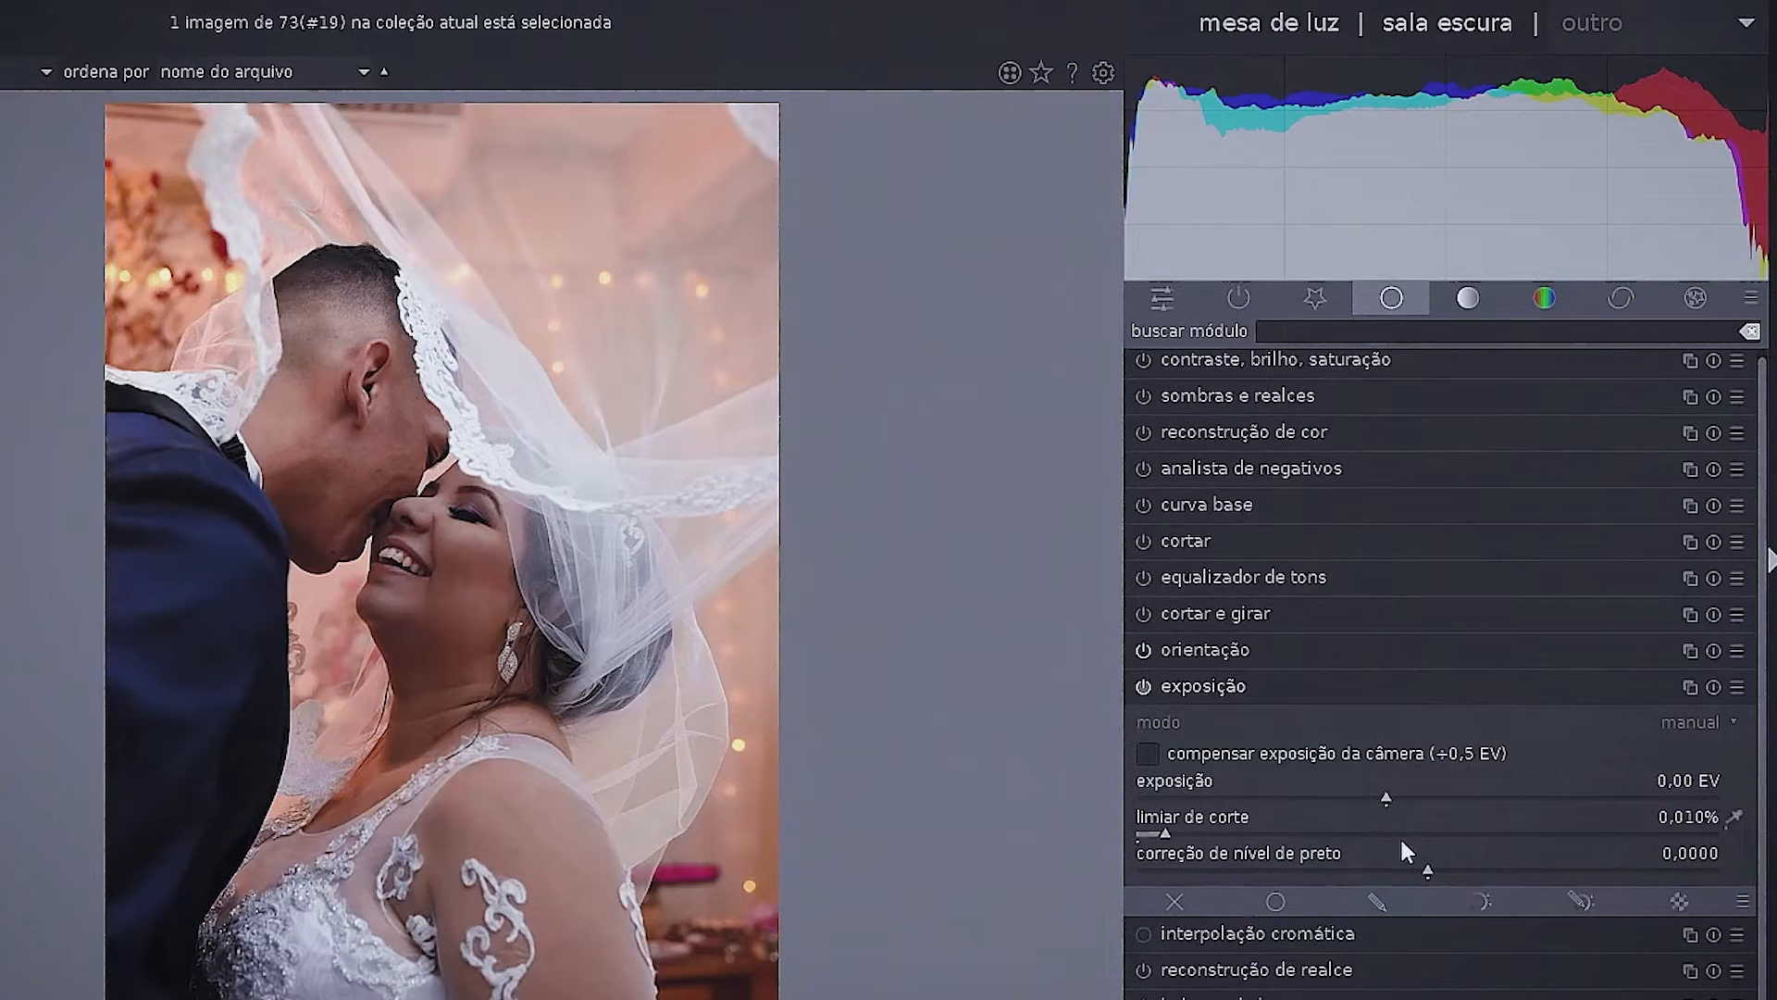
scroll(1403, 792, "up", 2)
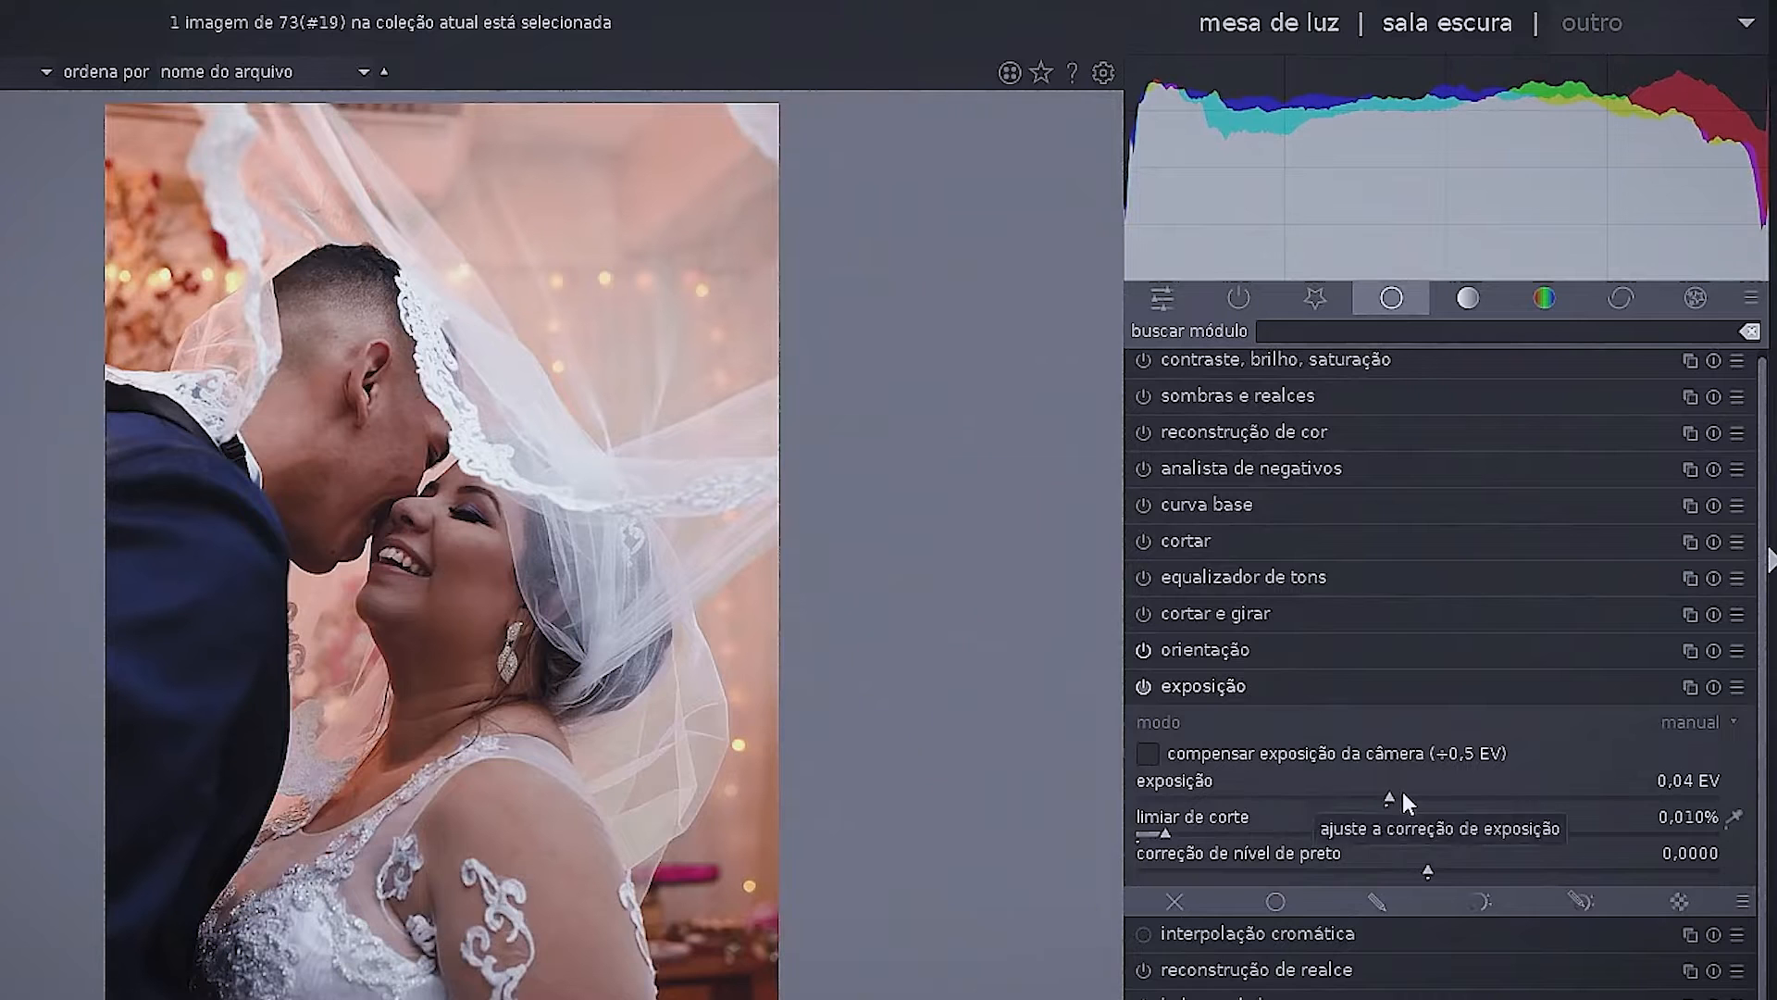
scroll(1407, 792, "up", 2)
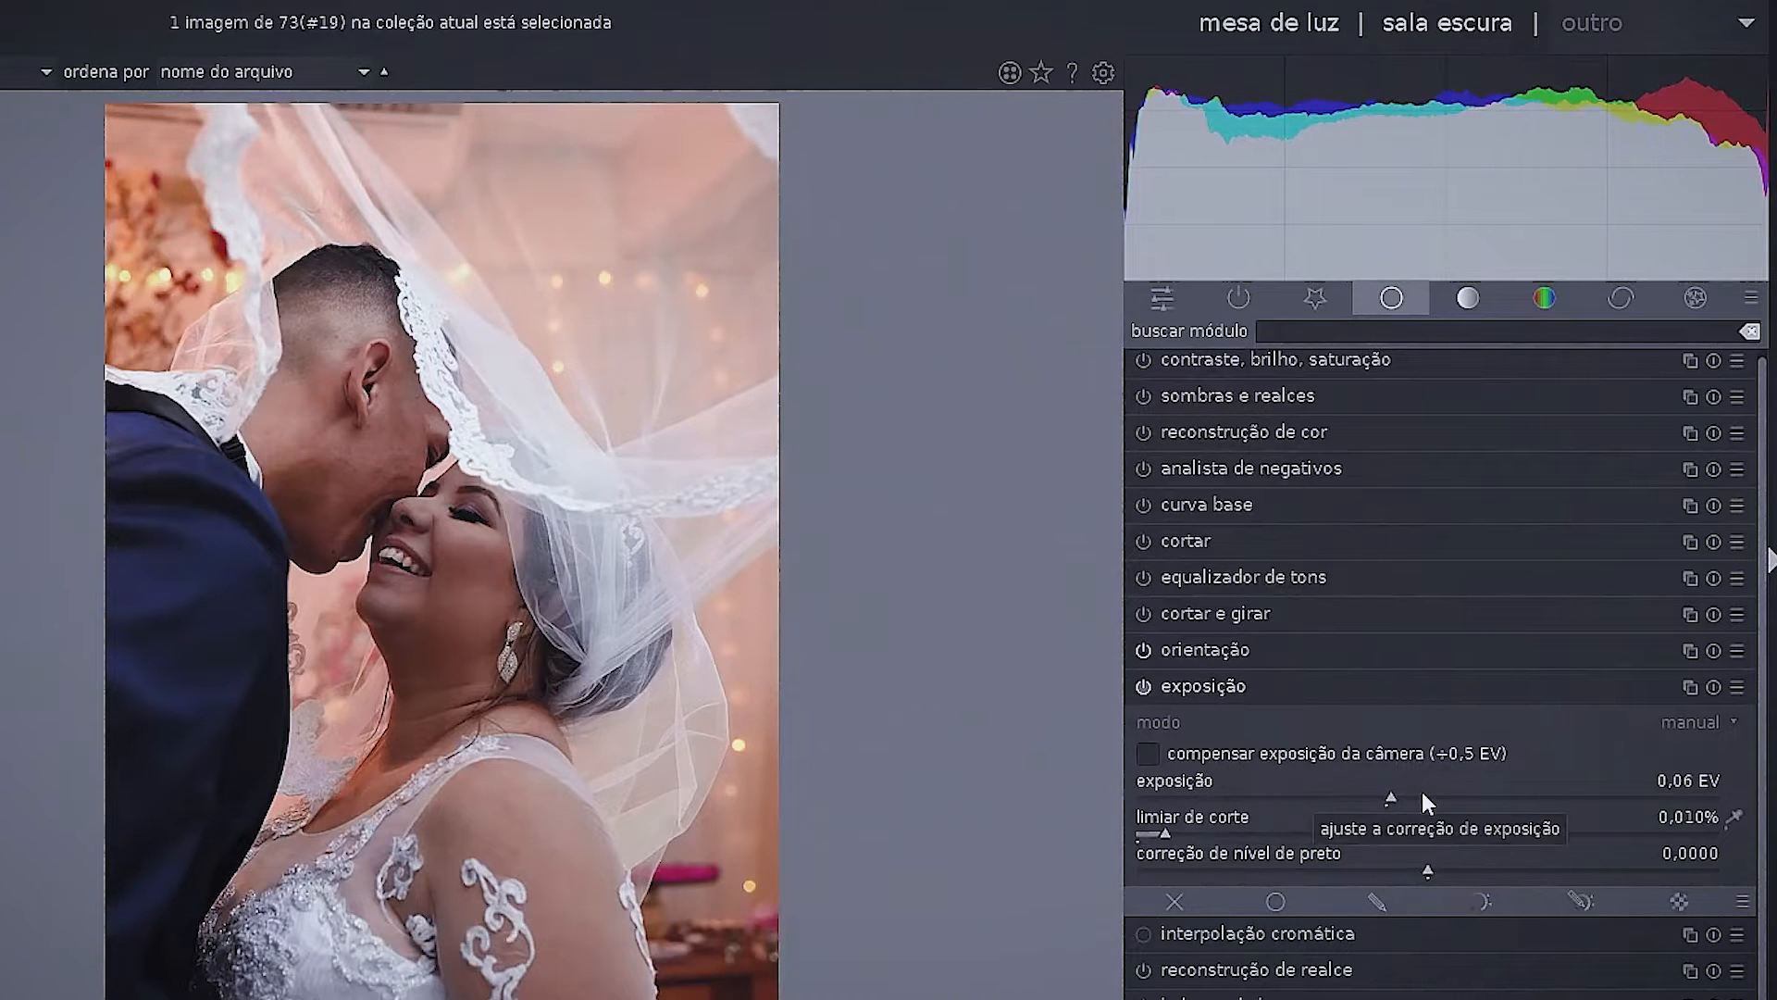
scroll(1416, 798, "up", 9)
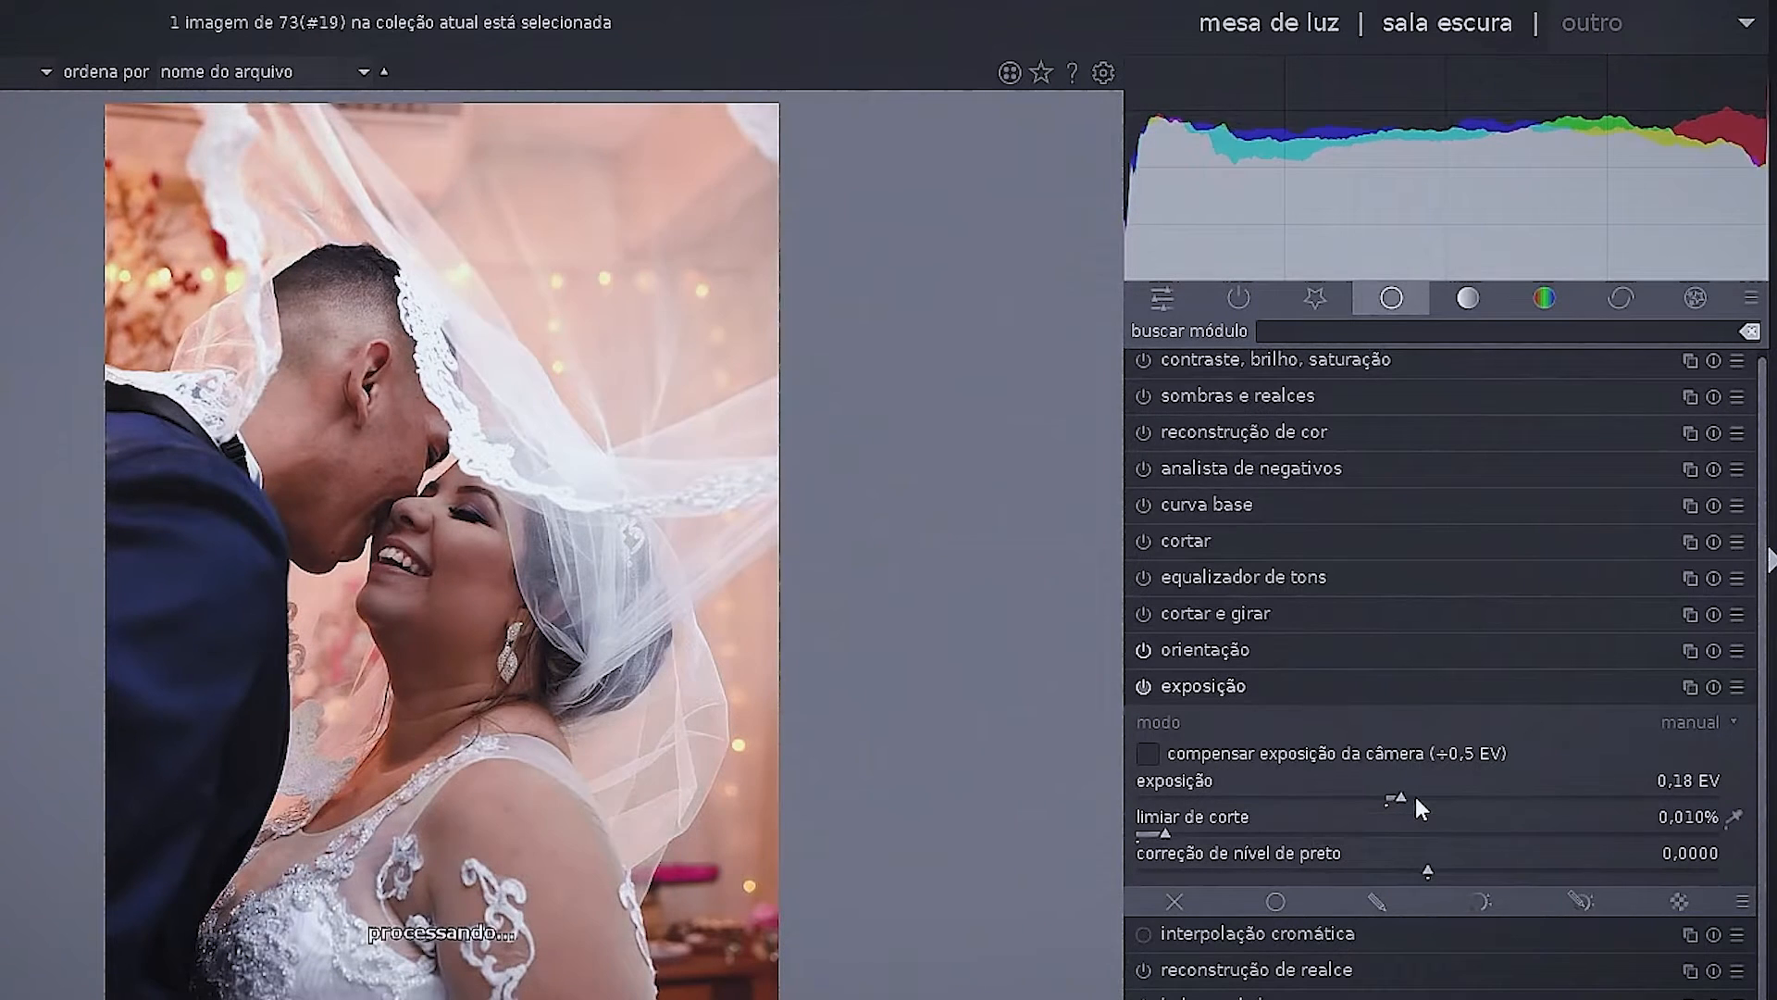
scroll(1416, 798, "up", 5)
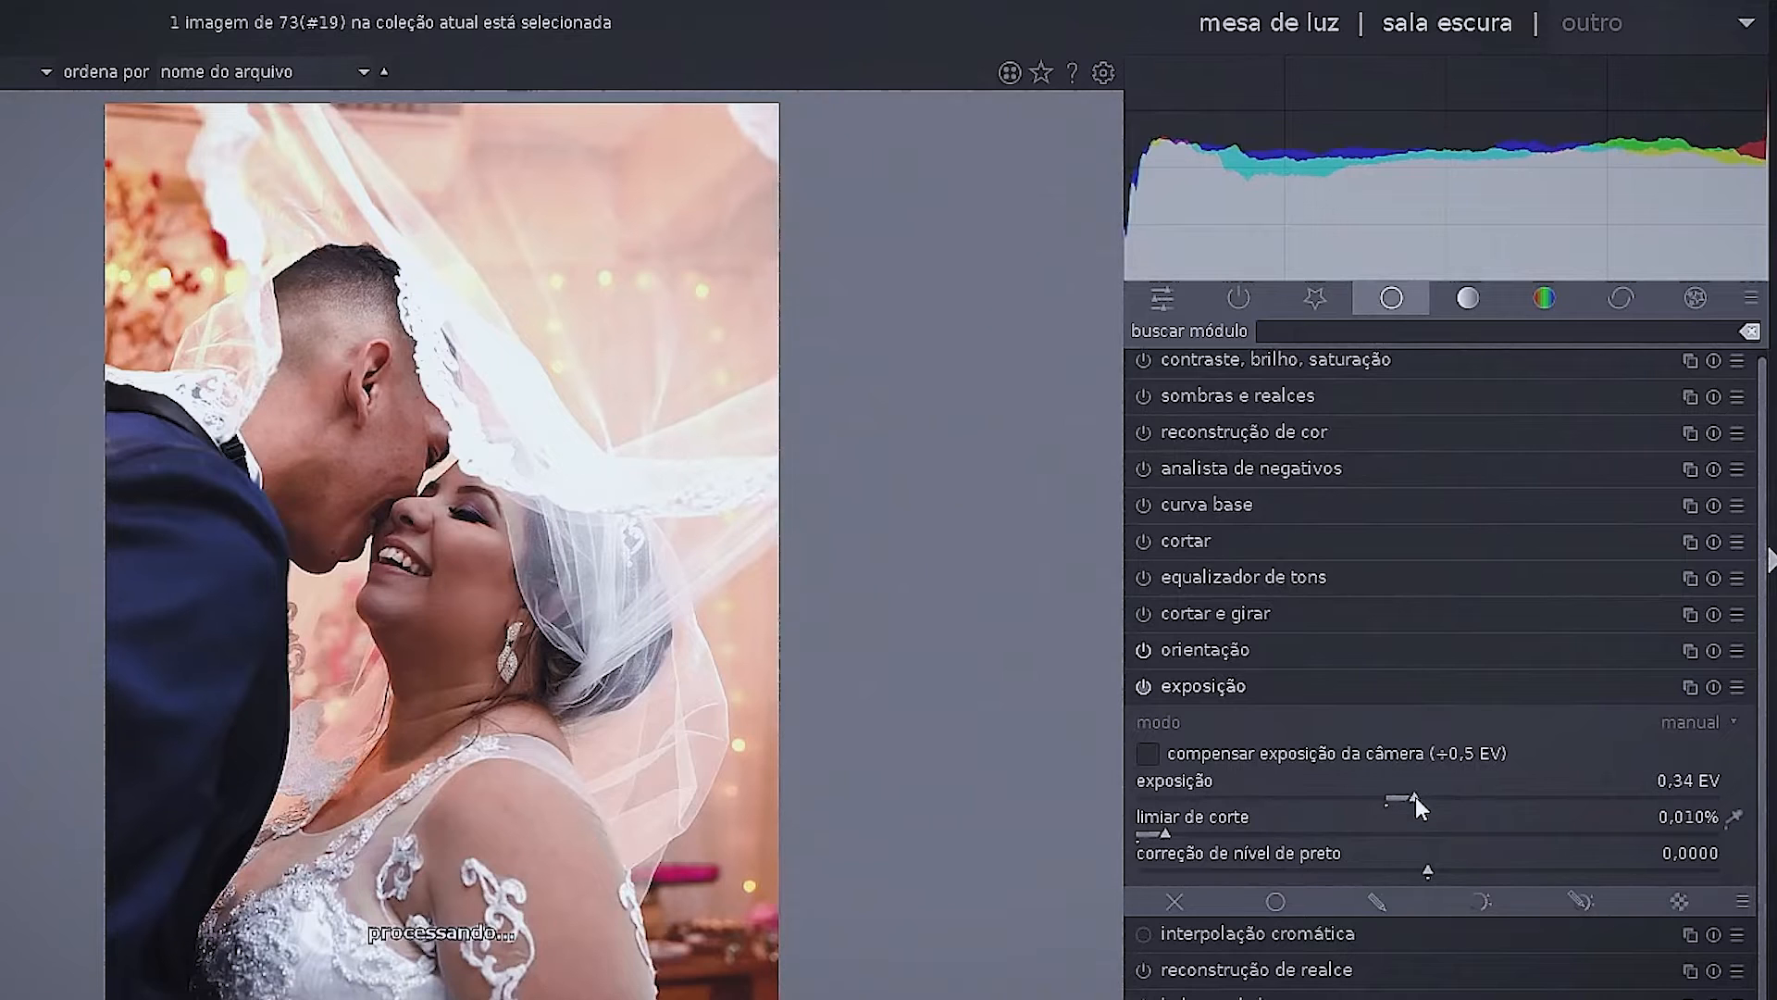
scroll(1415, 797, "down", 14)
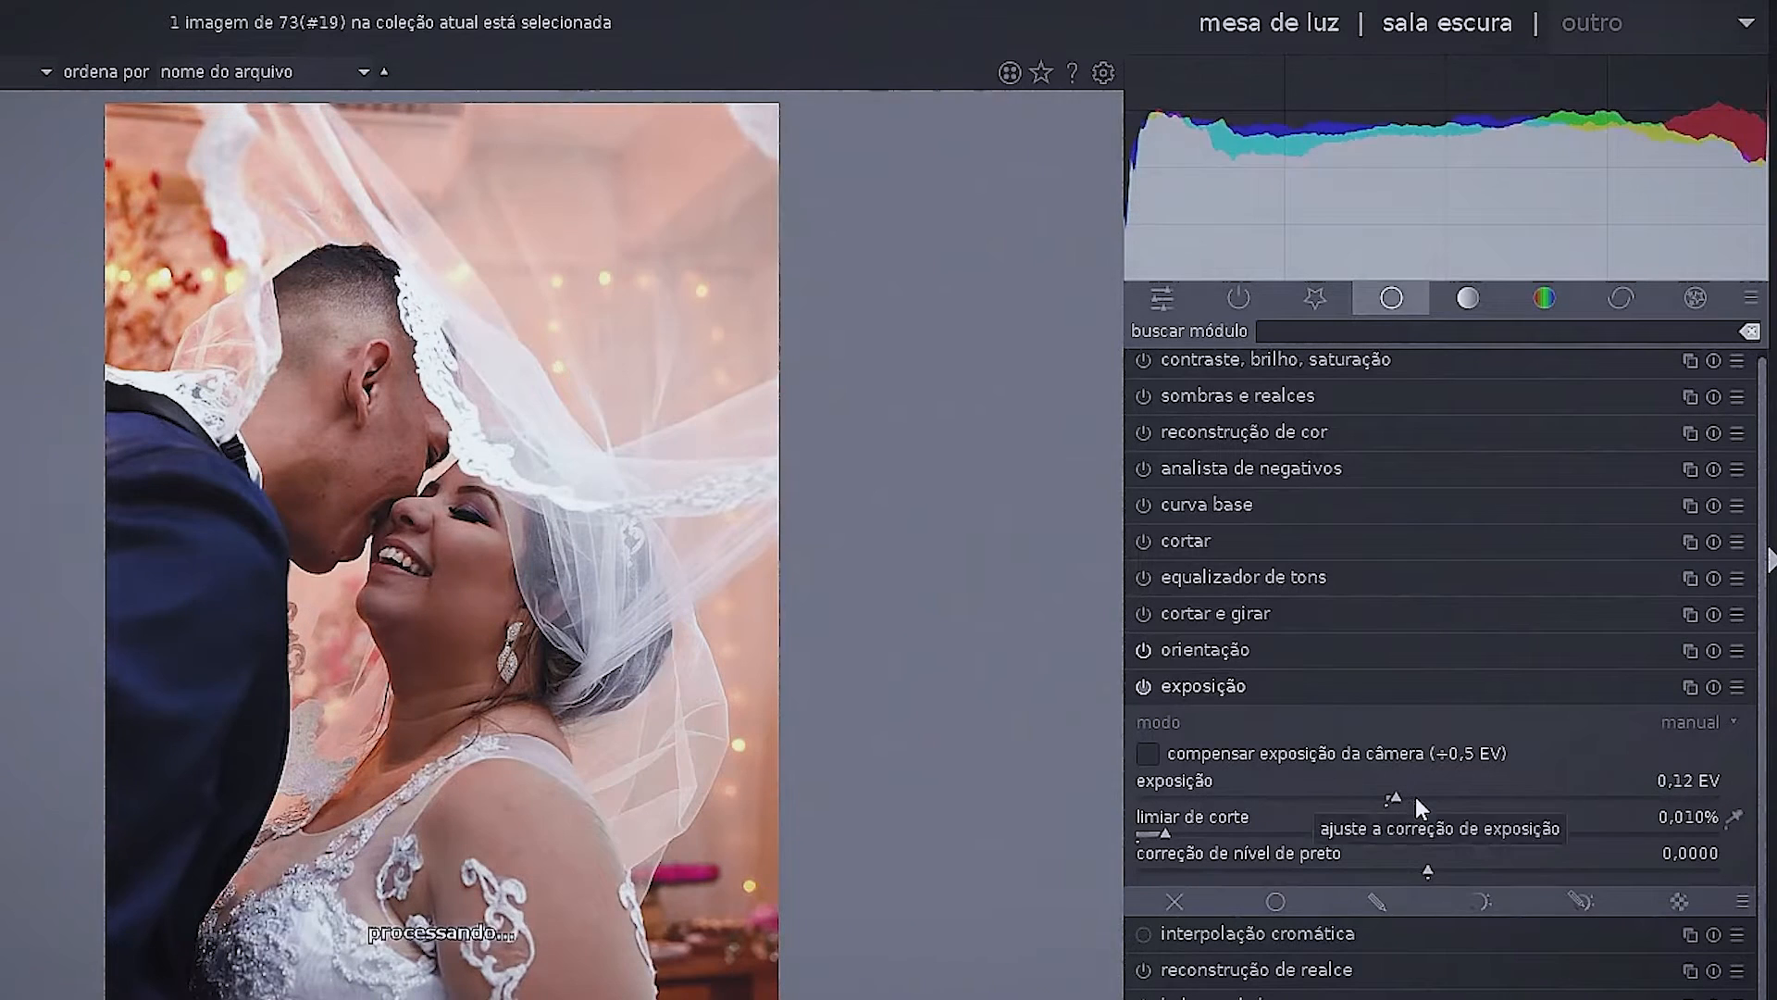
scroll(1414, 797, "down", 4)
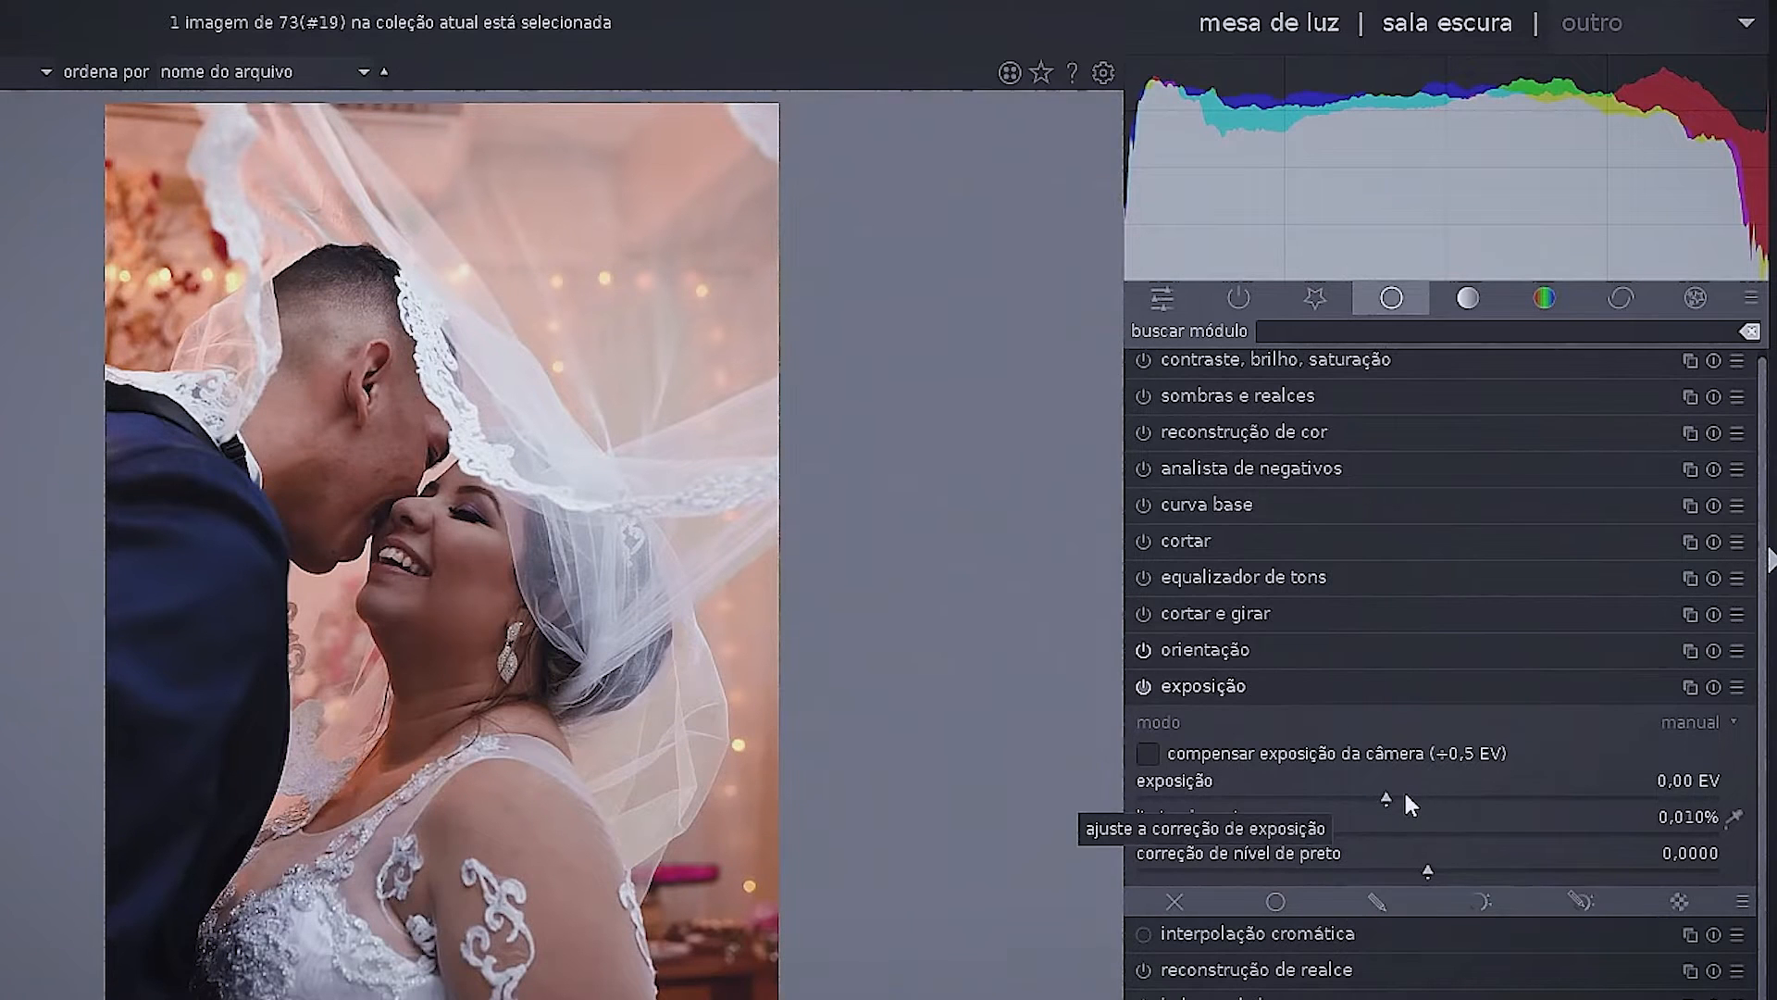
Raise the photo's exposure in 0.02 EV increments to 0.32 EV
scroll(1411, 794, "up", 1)
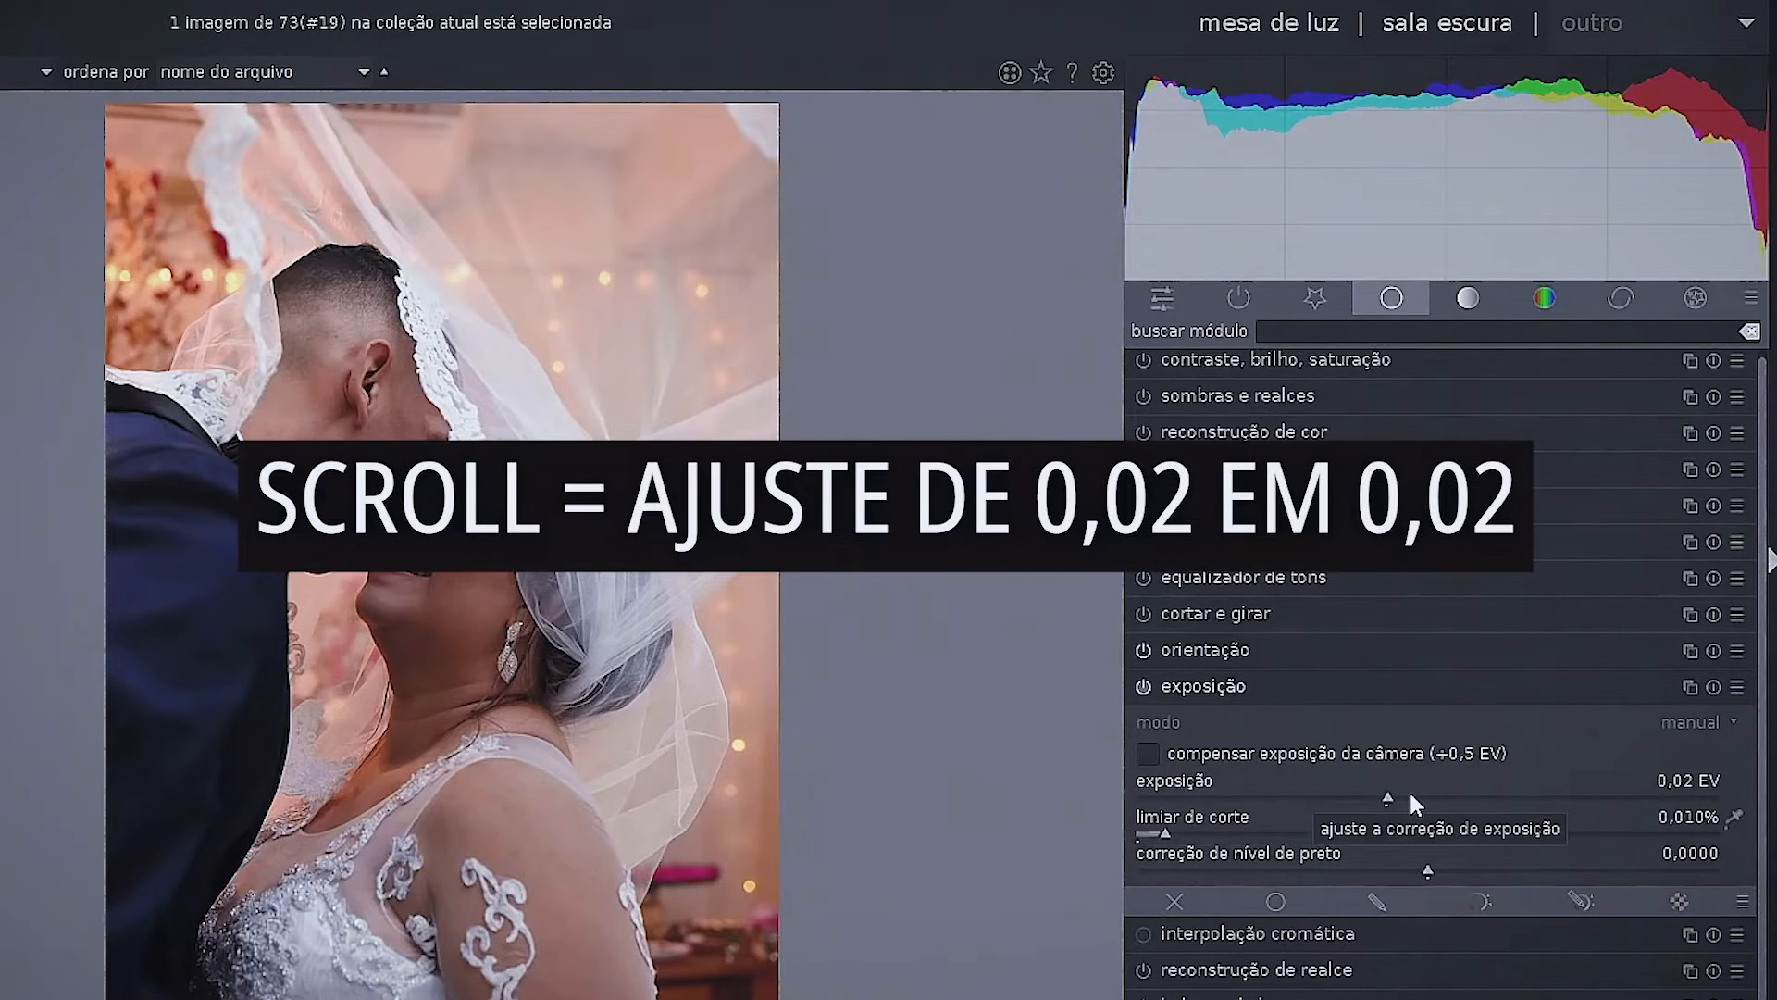
scroll(1414, 797, "up", 1)
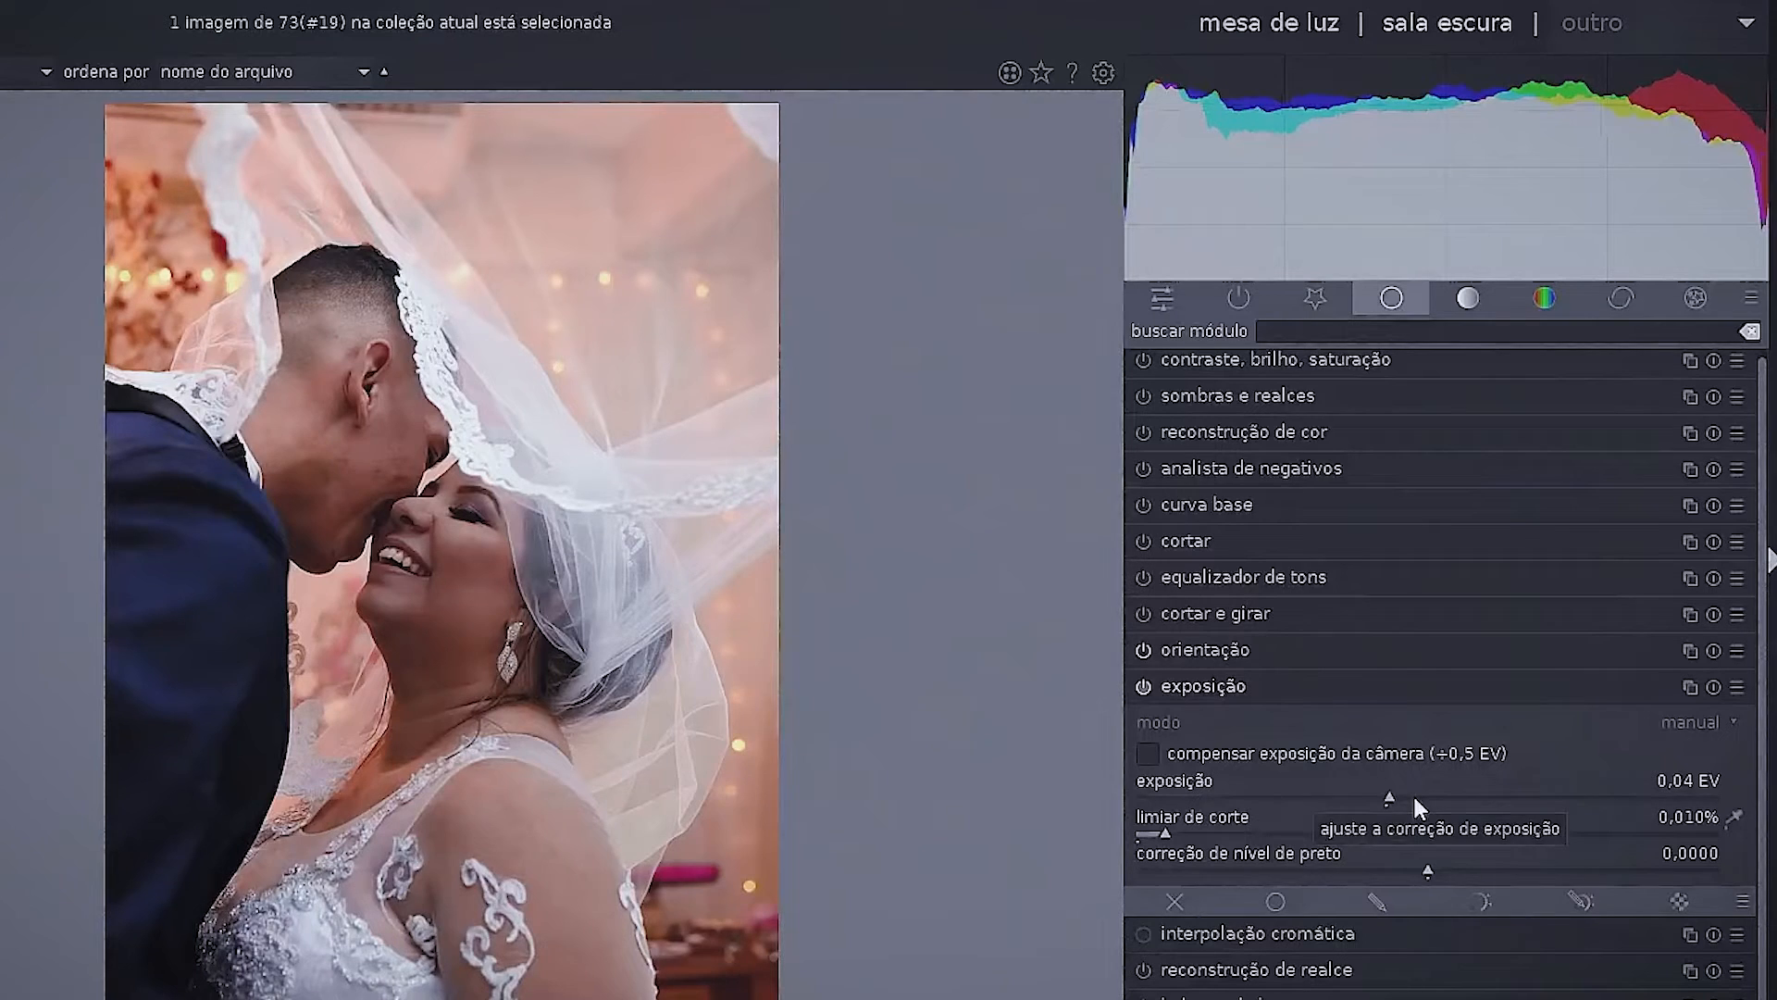
scroll(1415, 797, "up", 5)
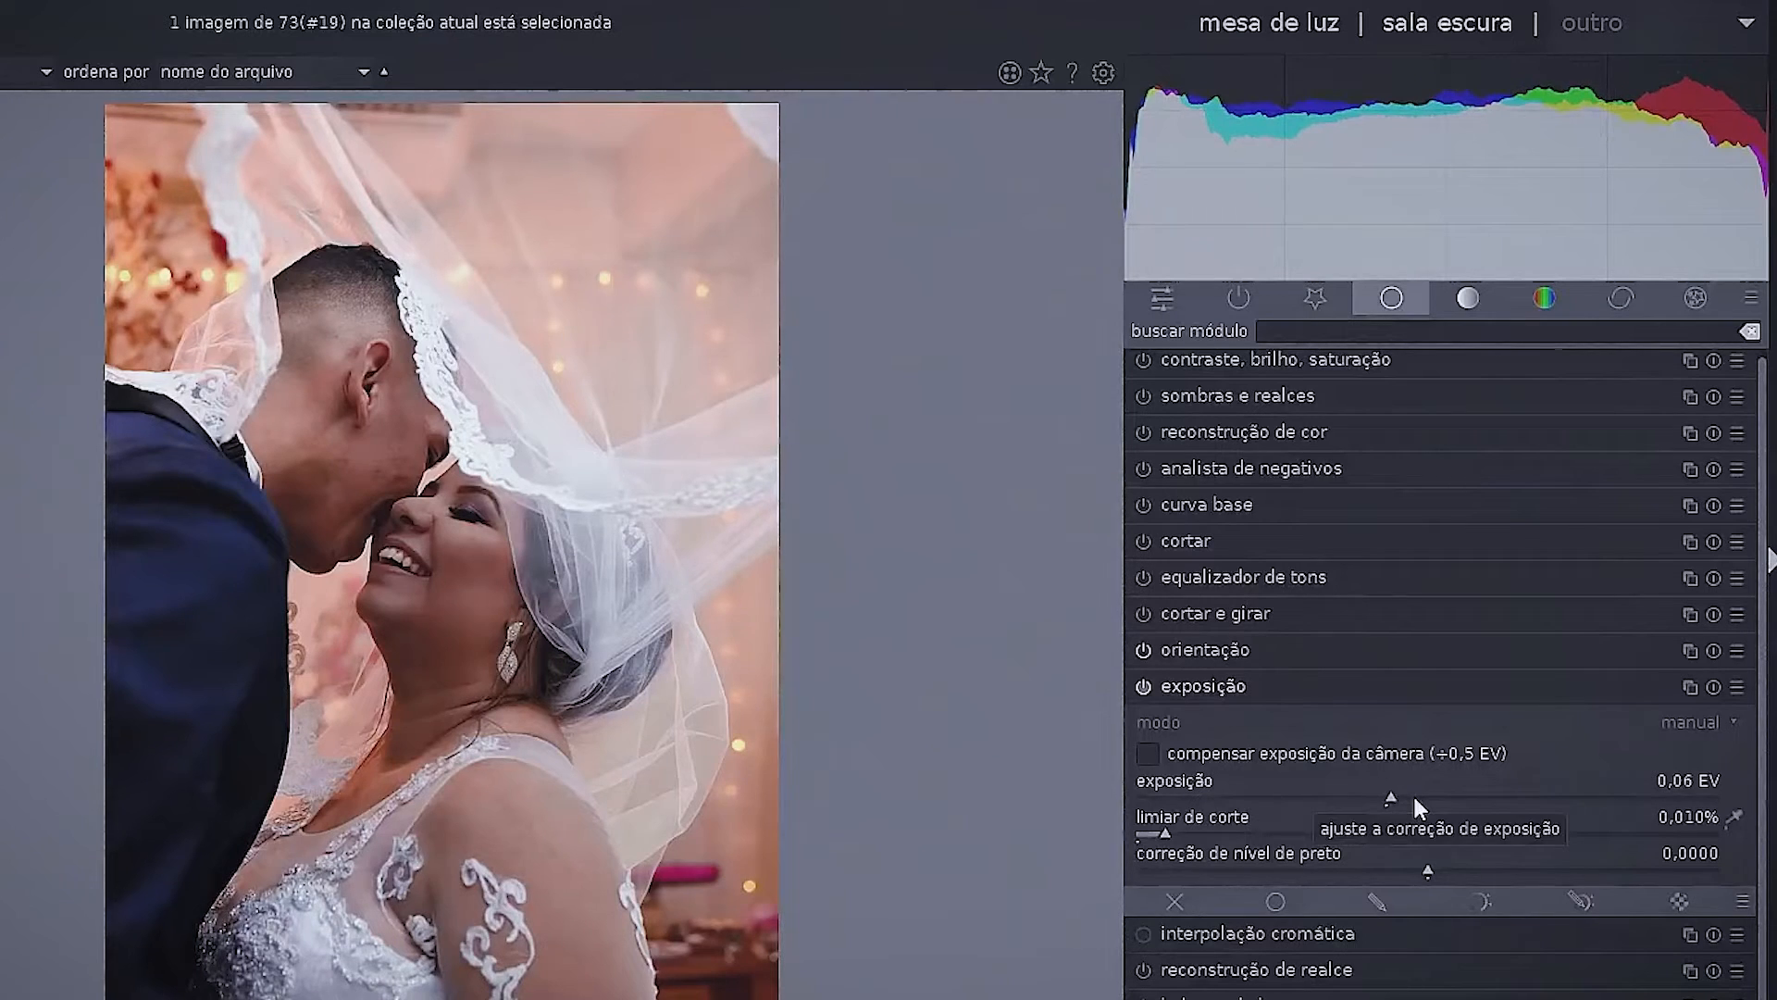
scroll(1414, 797, "up", 9)
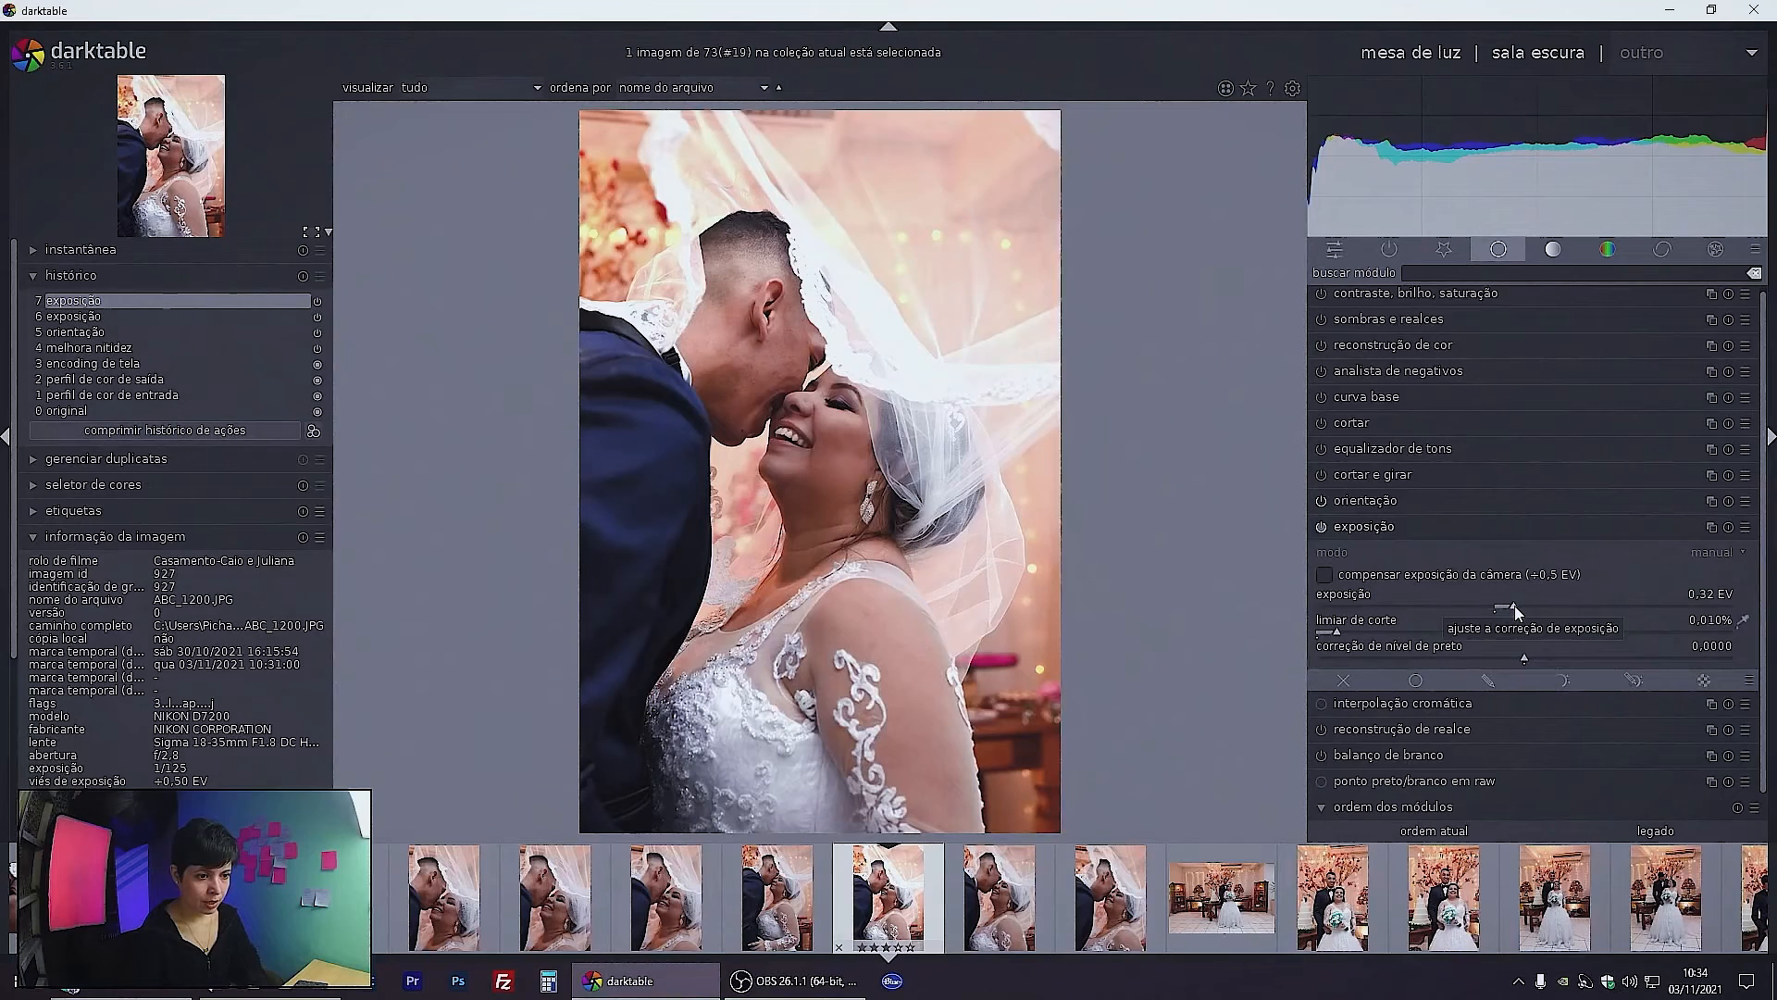
Try exposures from 0.48 EV down to -0.20 EV on the photo and bring the exposure back to 0.00 EV
scroll(1514, 605, "up", 7)
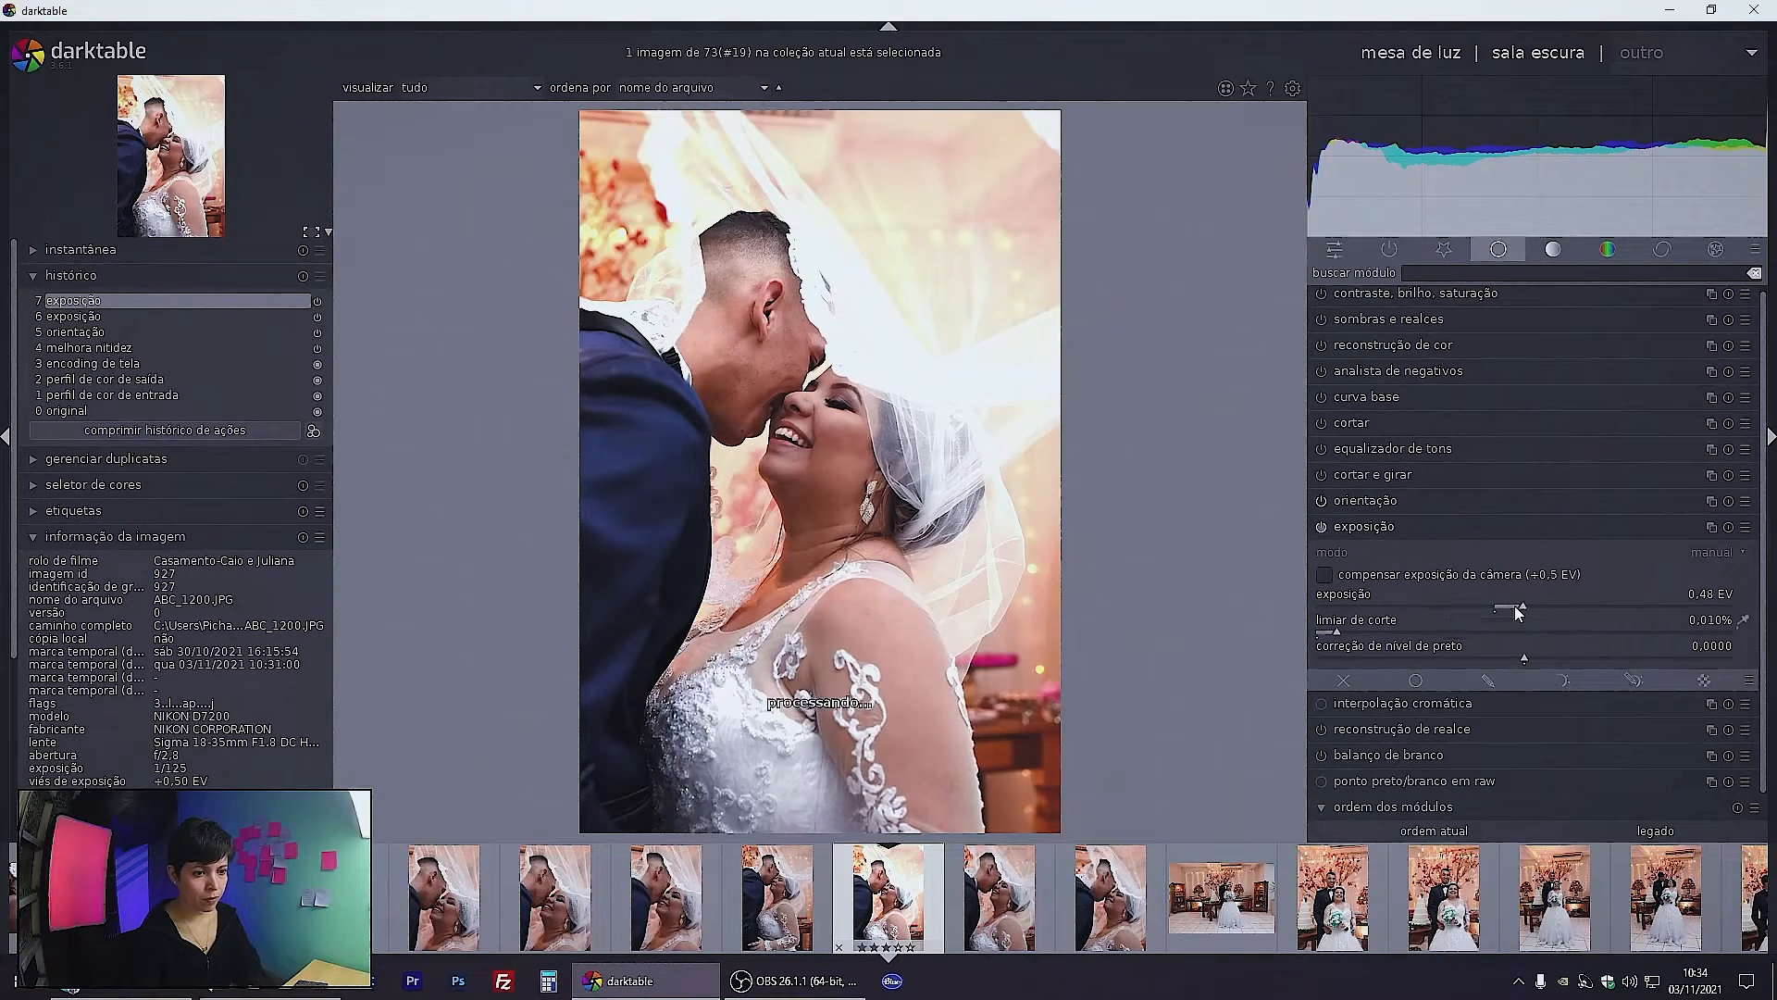
scroll(1516, 611, "down", 20)
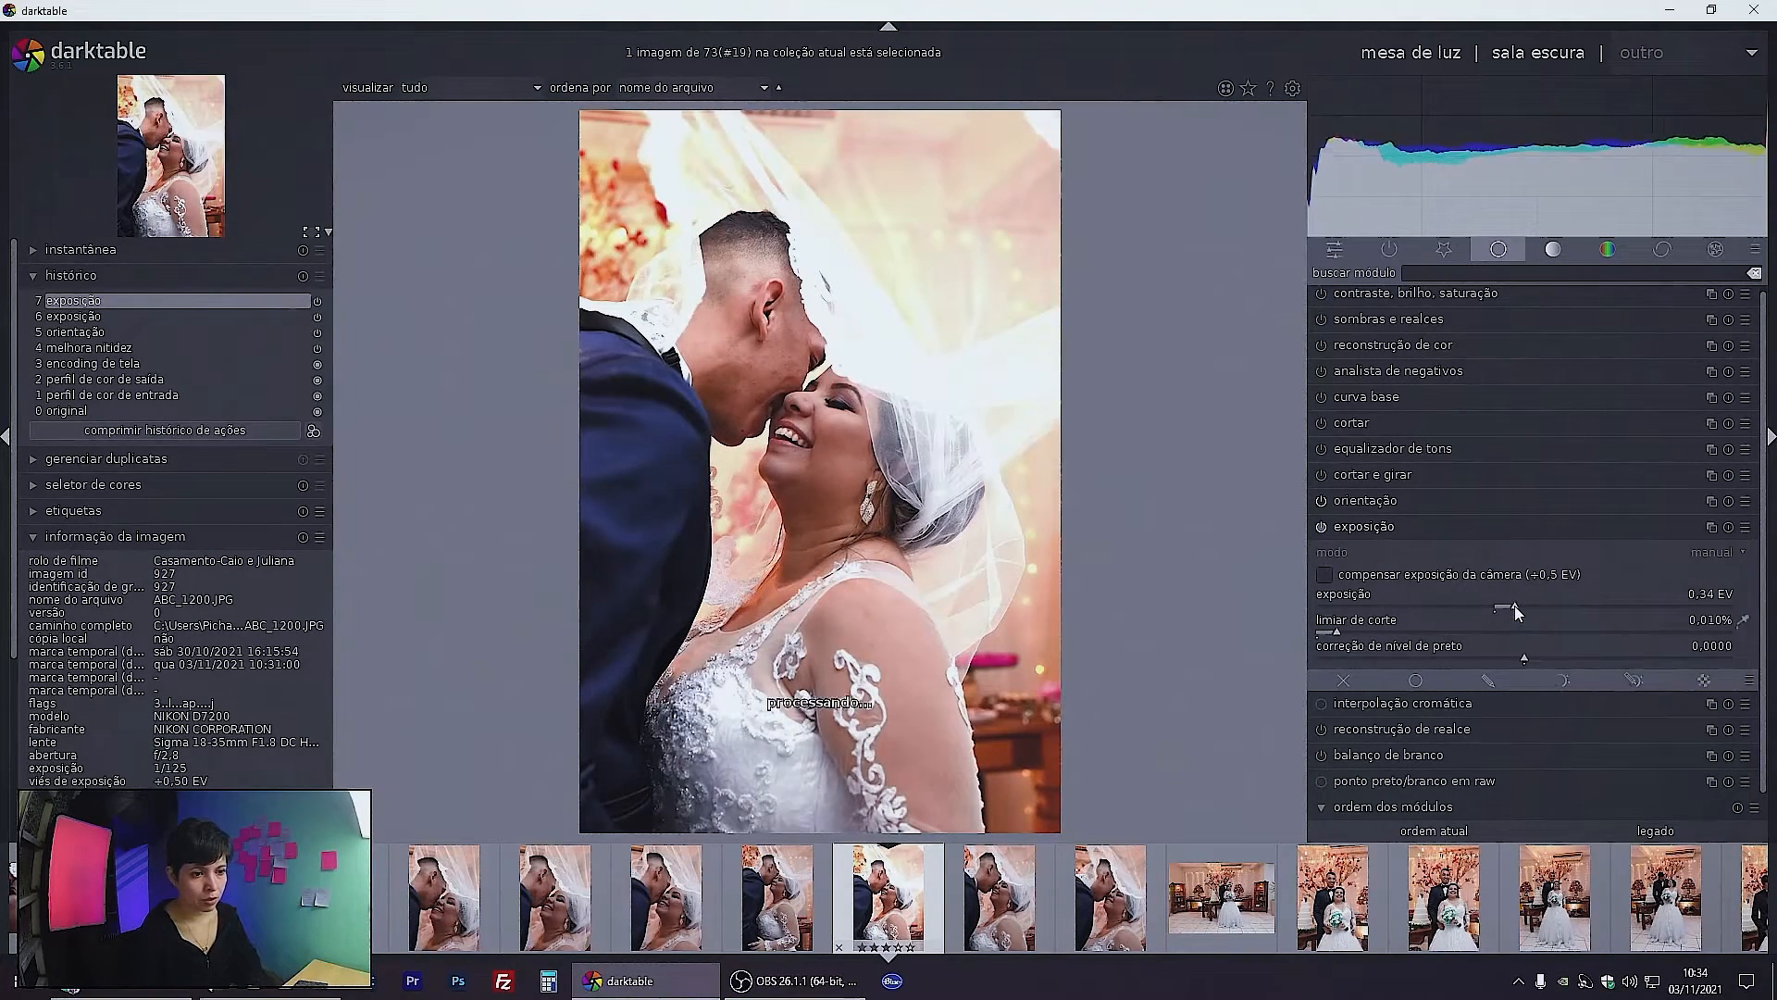
scroll(1516, 613, "down", 5)
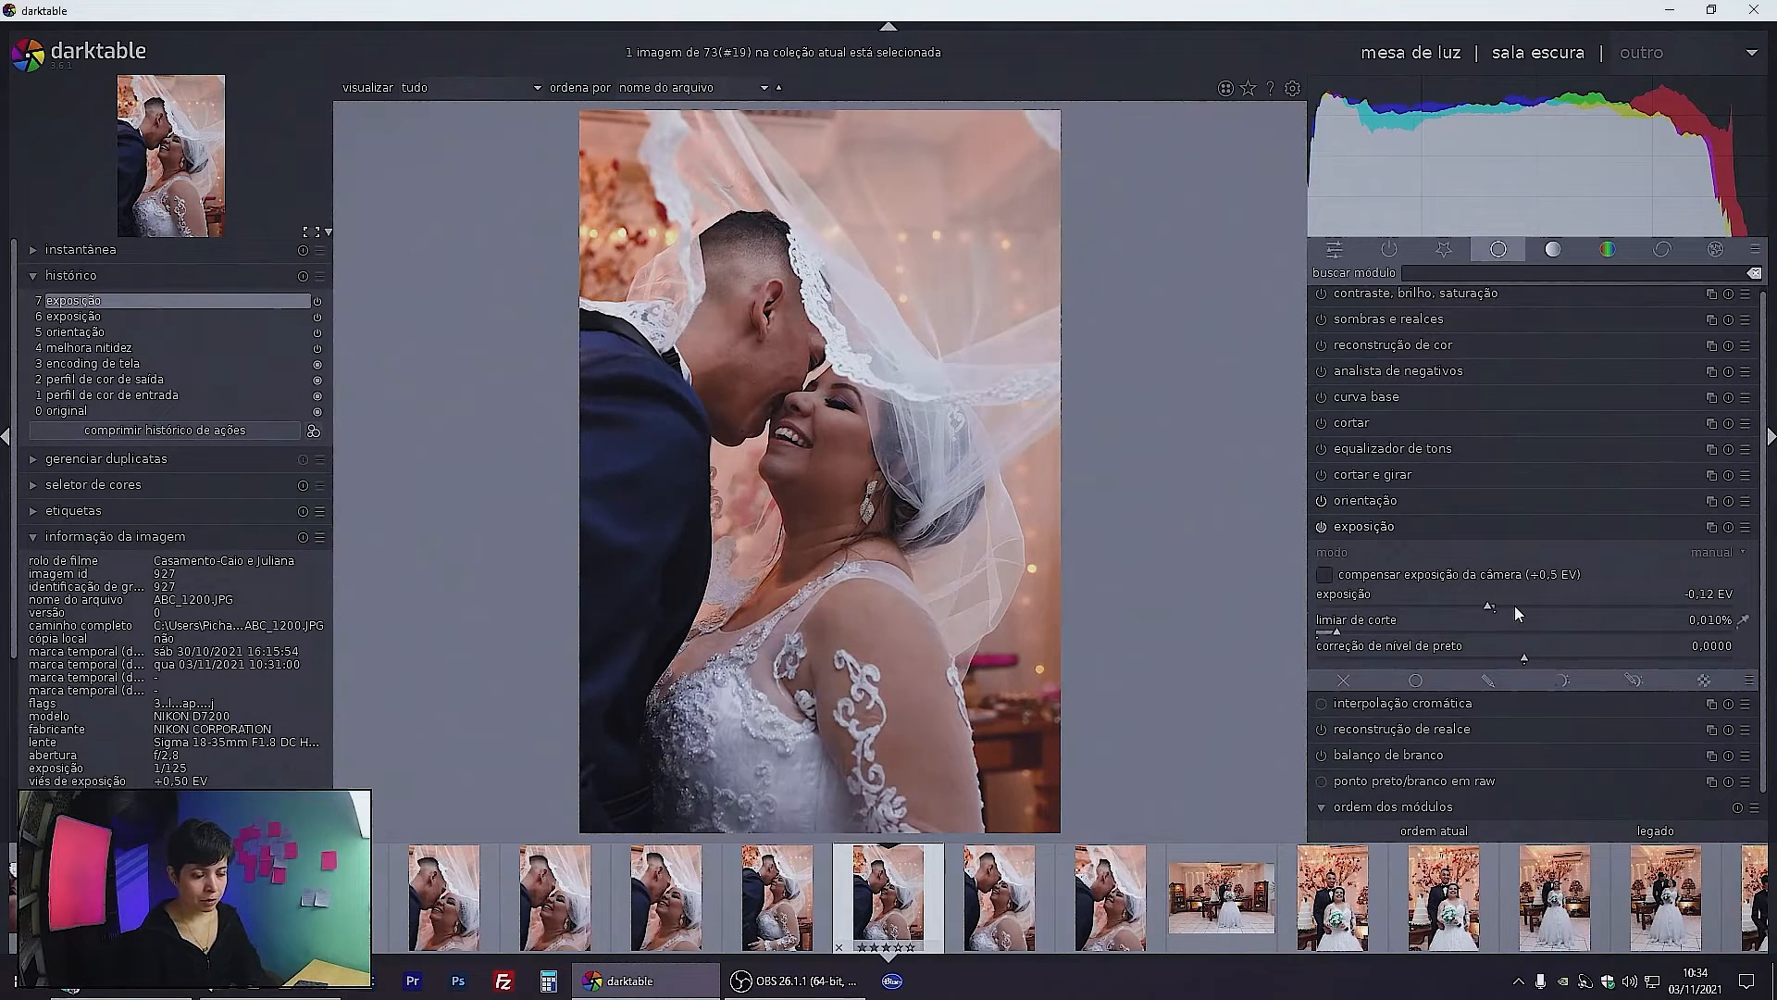
scroll(1515, 609, "down", 19)
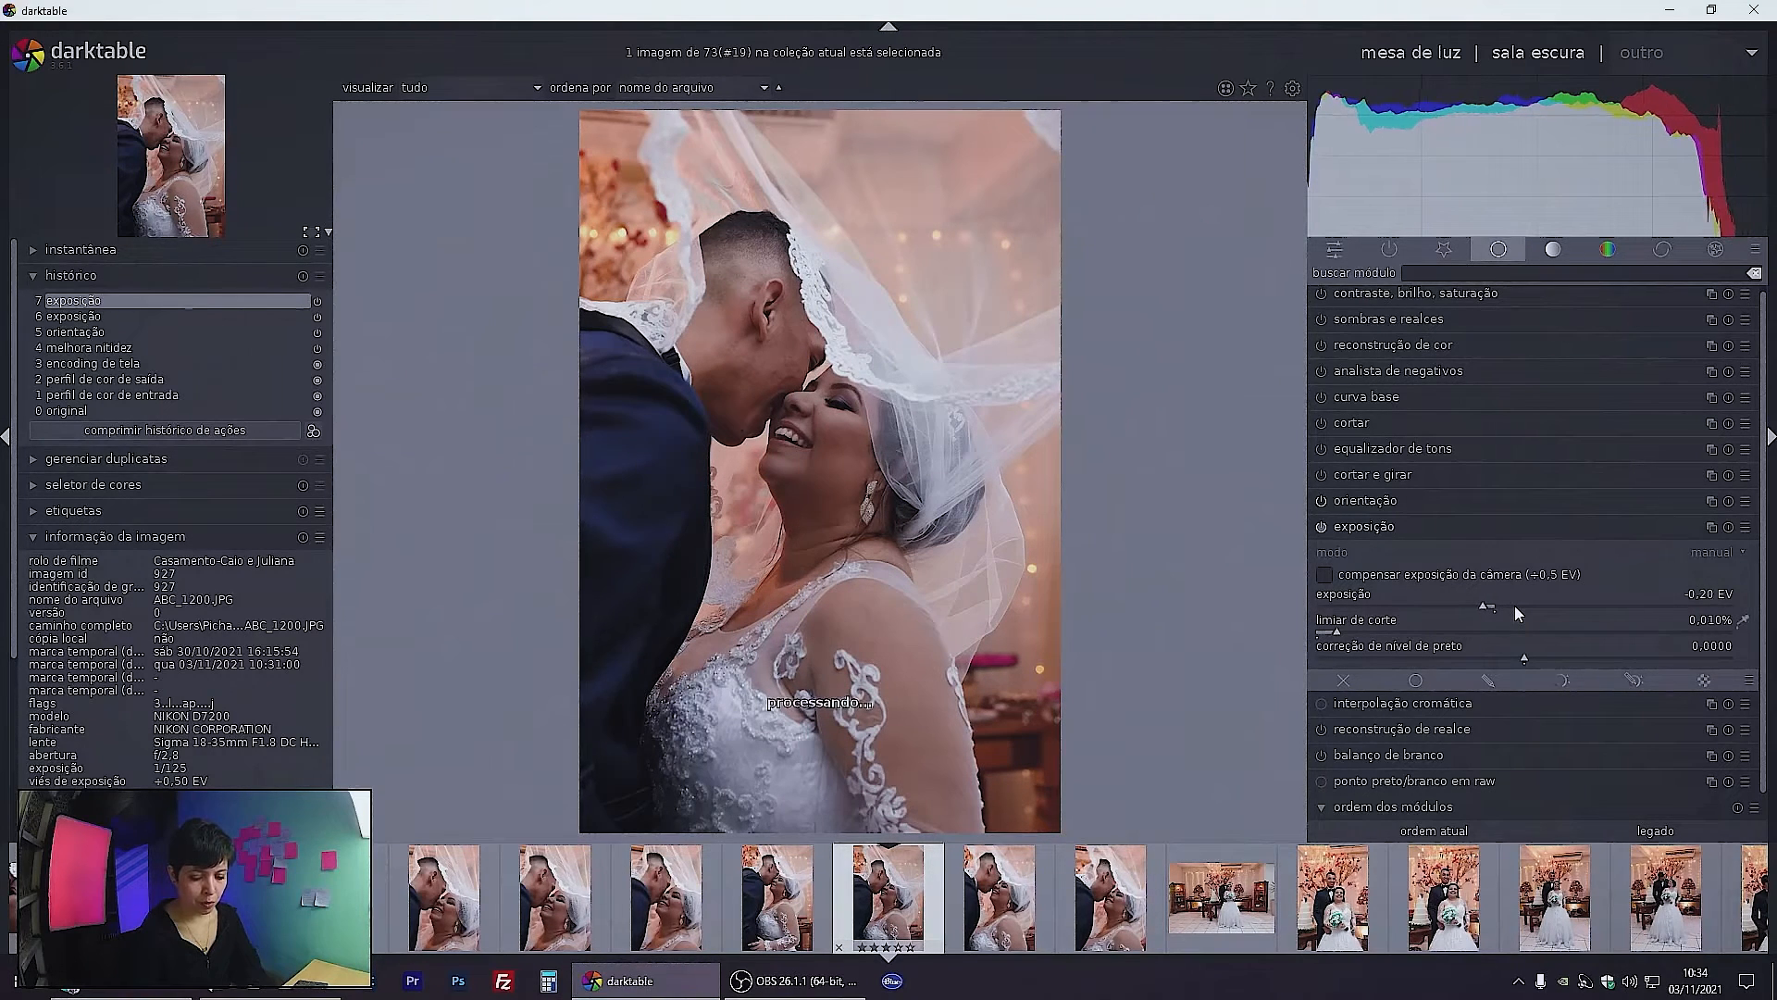
scroll(1514, 611, "up", 20)
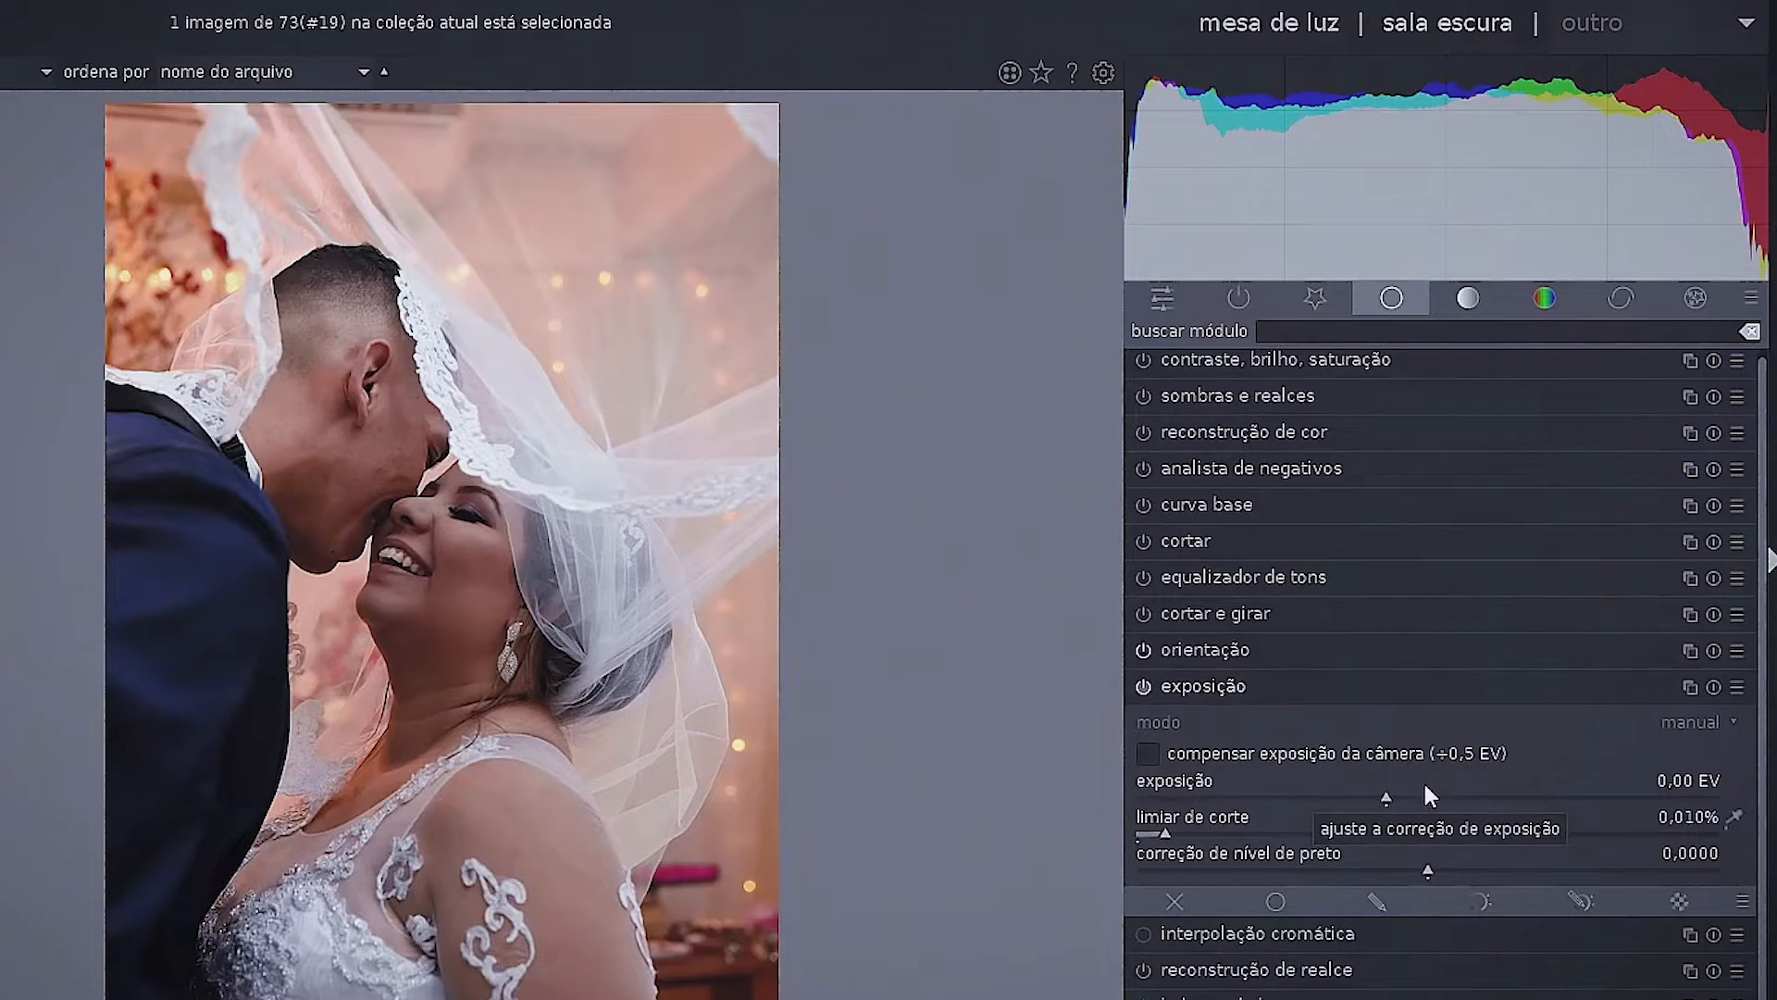
Try raising the exposure in coarse 0.20 EV increments to 0.80 EV and lower it again to 0.20 EV
scroll(1426, 794, "up", 1, "shift")
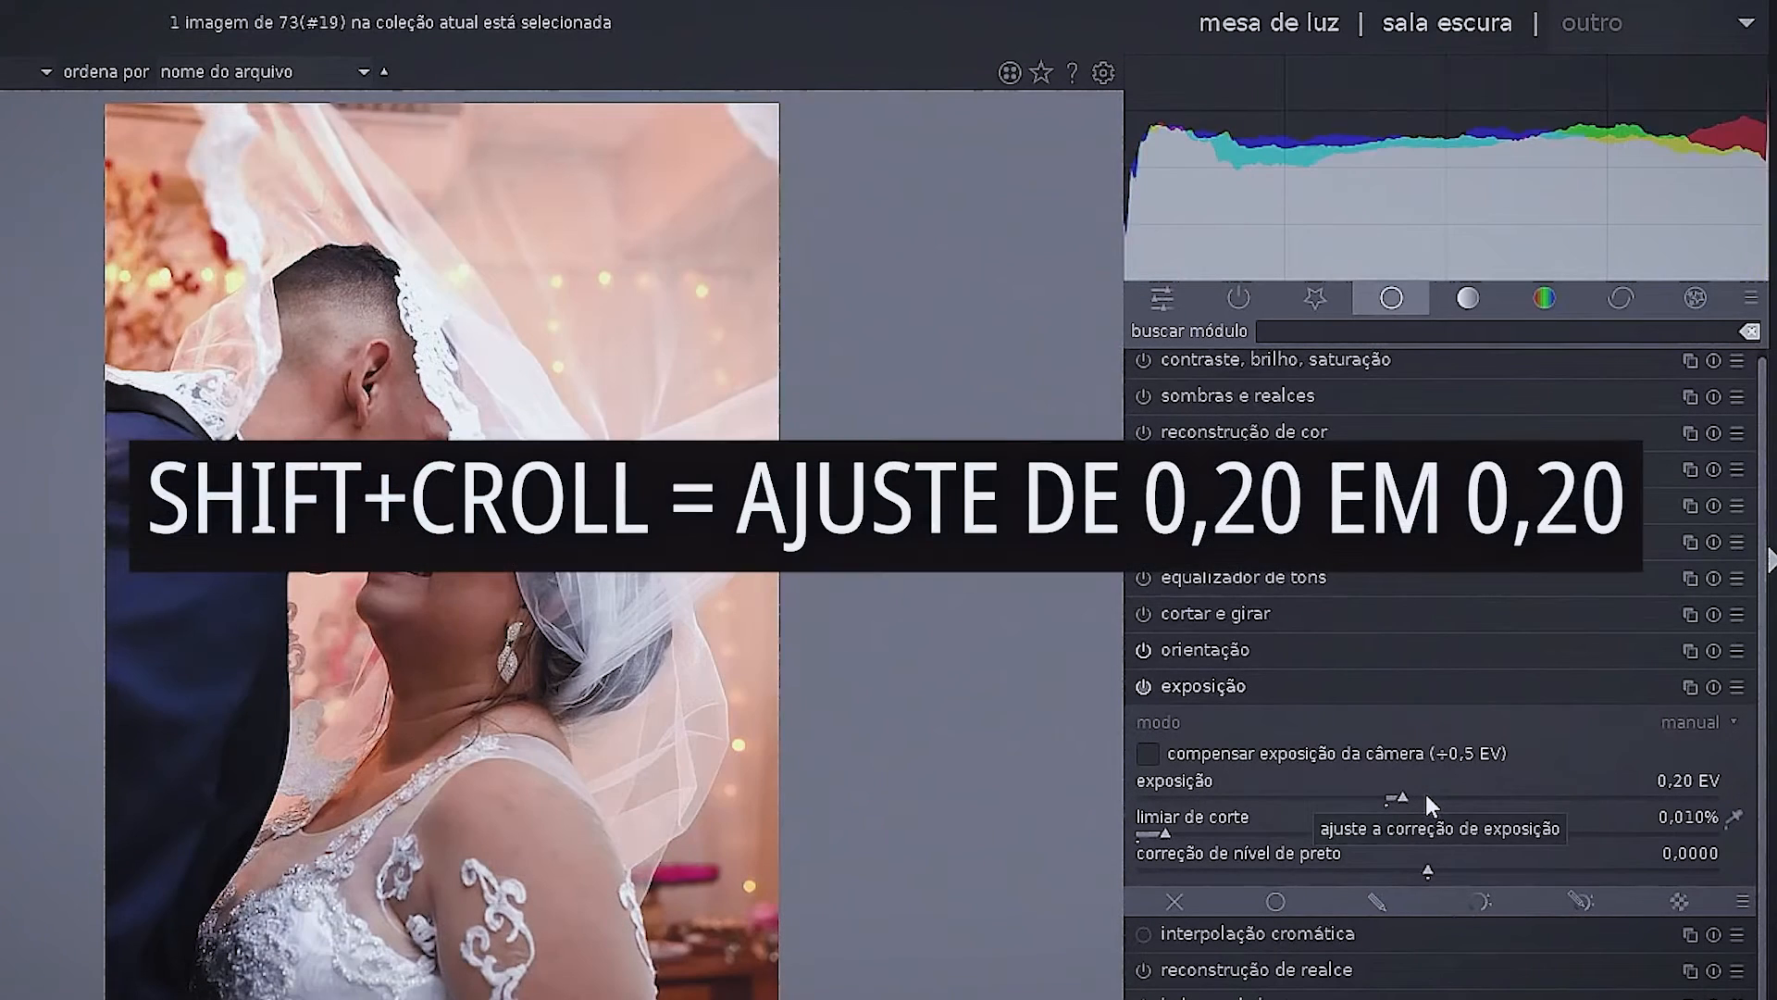
scroll(1425, 794, "up", 1, "shift")
scroll(1426, 794, "up", 1, "shift")
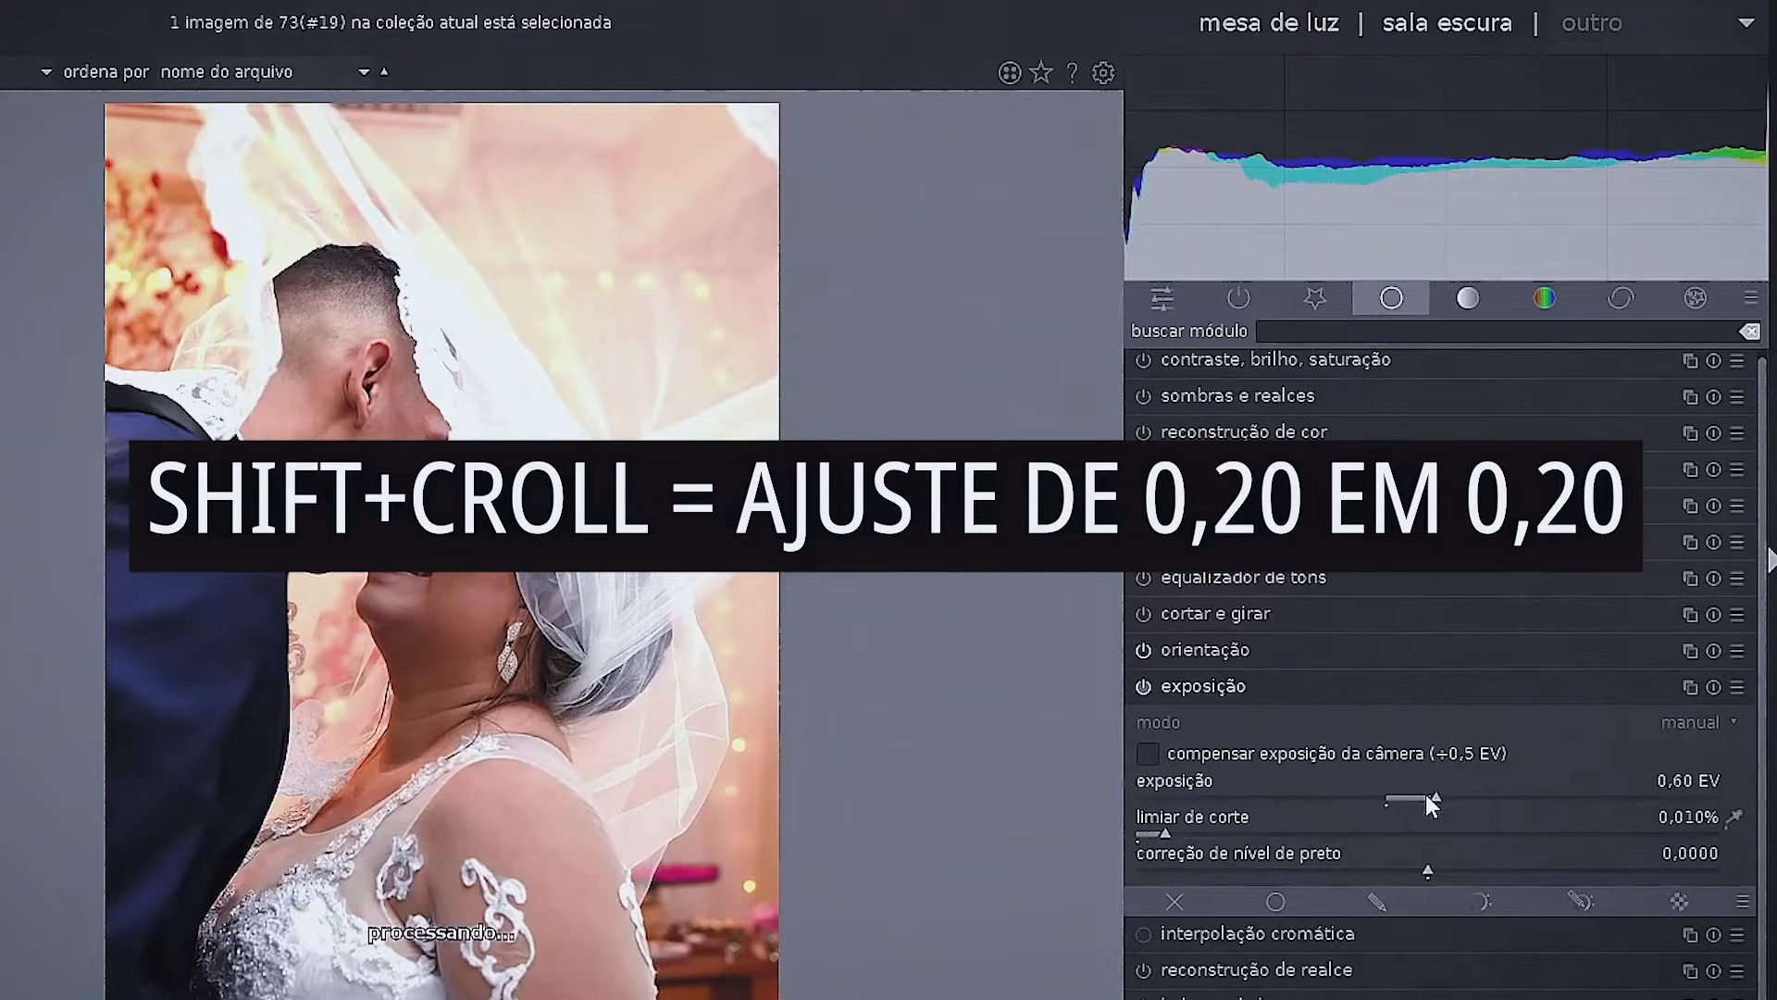
scroll(1425, 794, "up", 1, "shift")
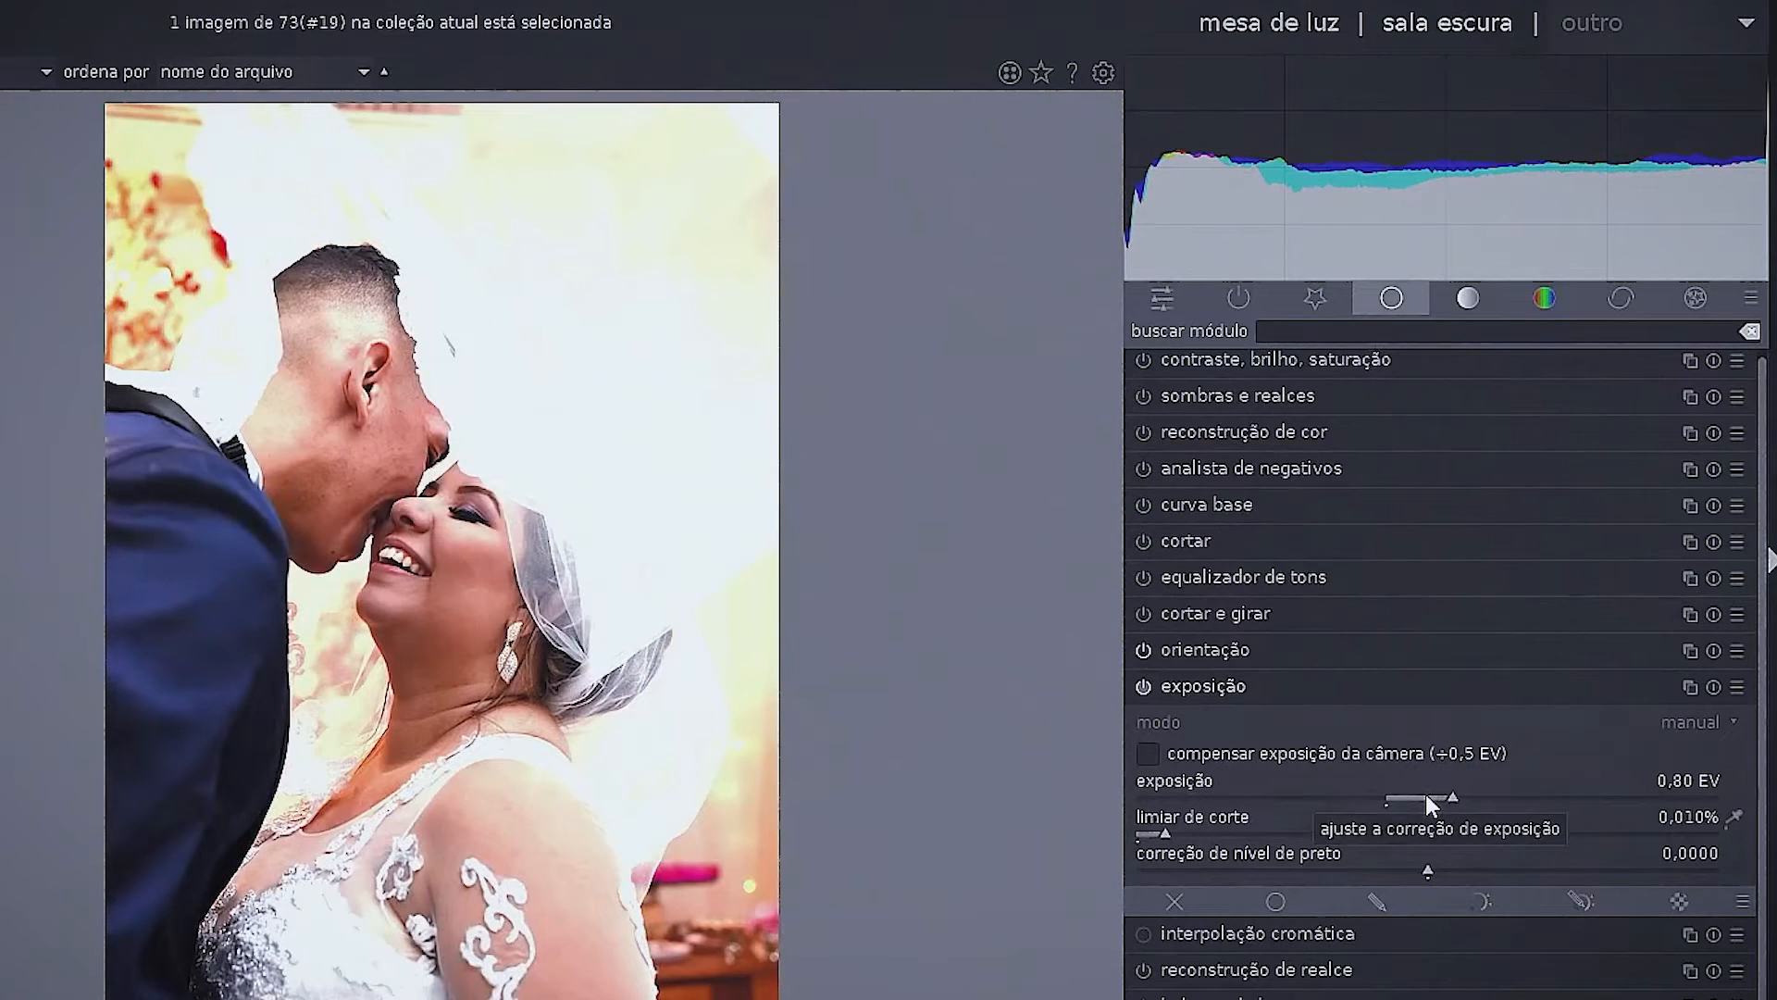
scroll(1426, 794, "down", 3, "shift")
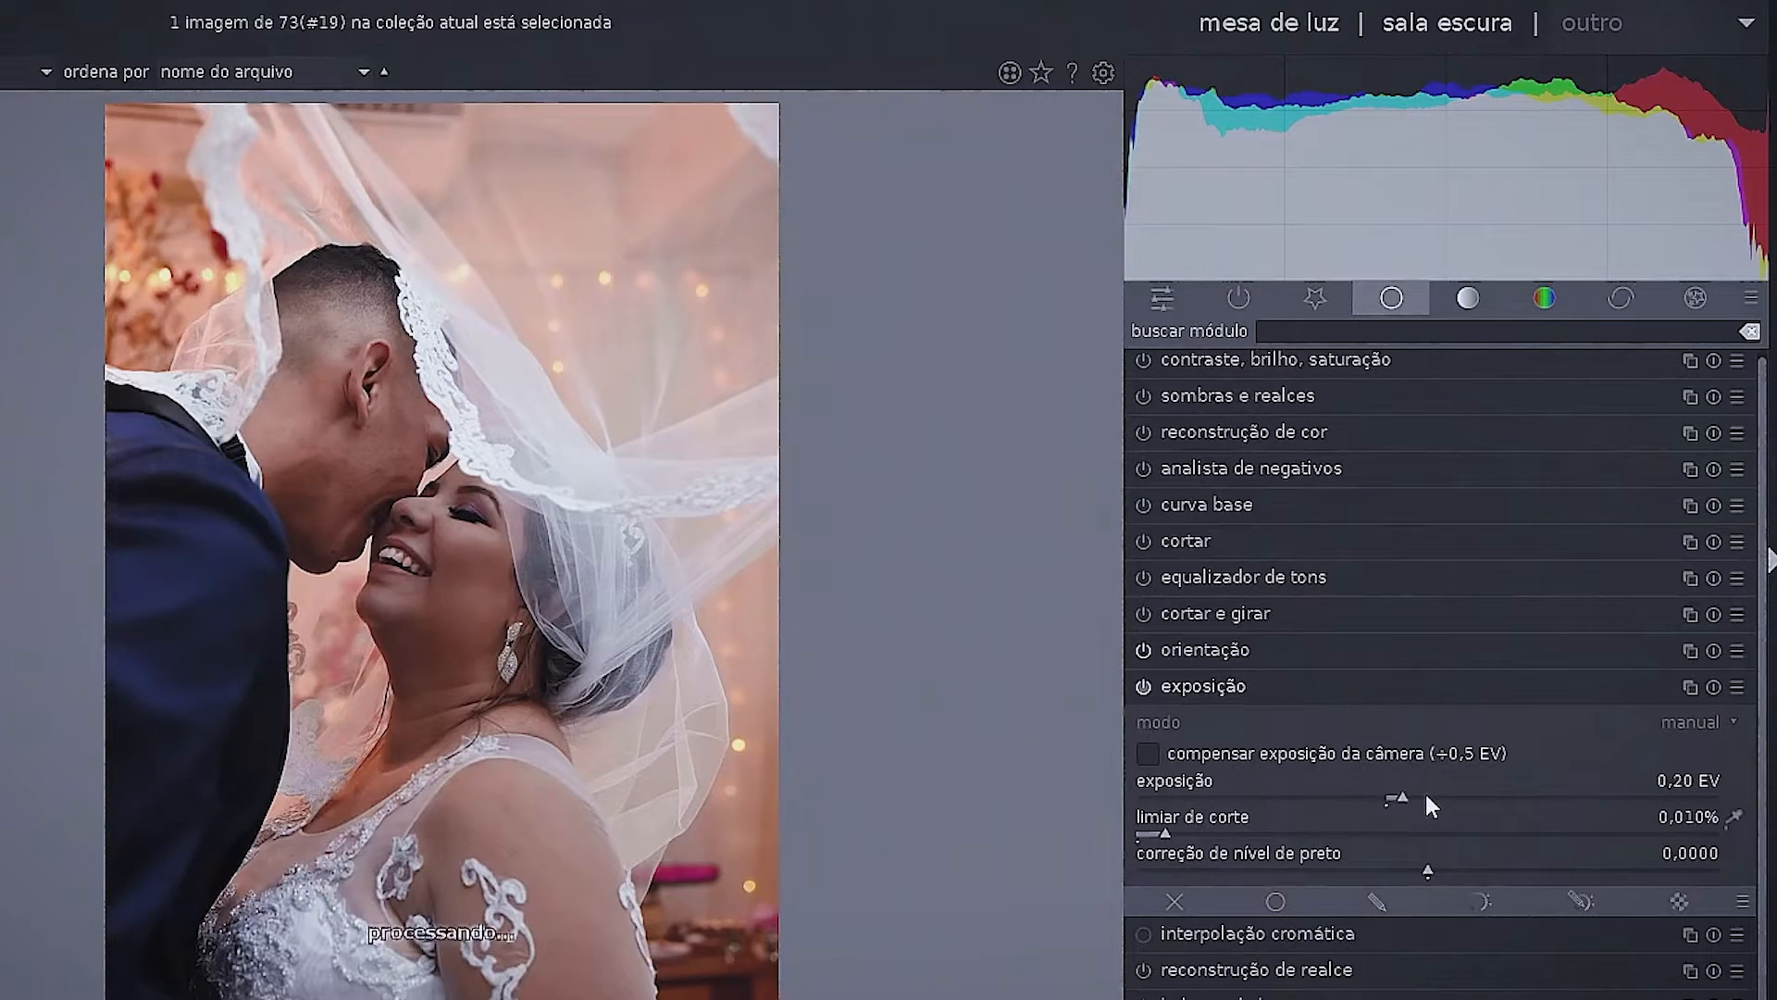
Try an extreme exposure of 2.00 EV and bring it back down to 0.02 EV
scroll(1426, 797, "up", 10)
scroll(1425, 794, "up", 10)
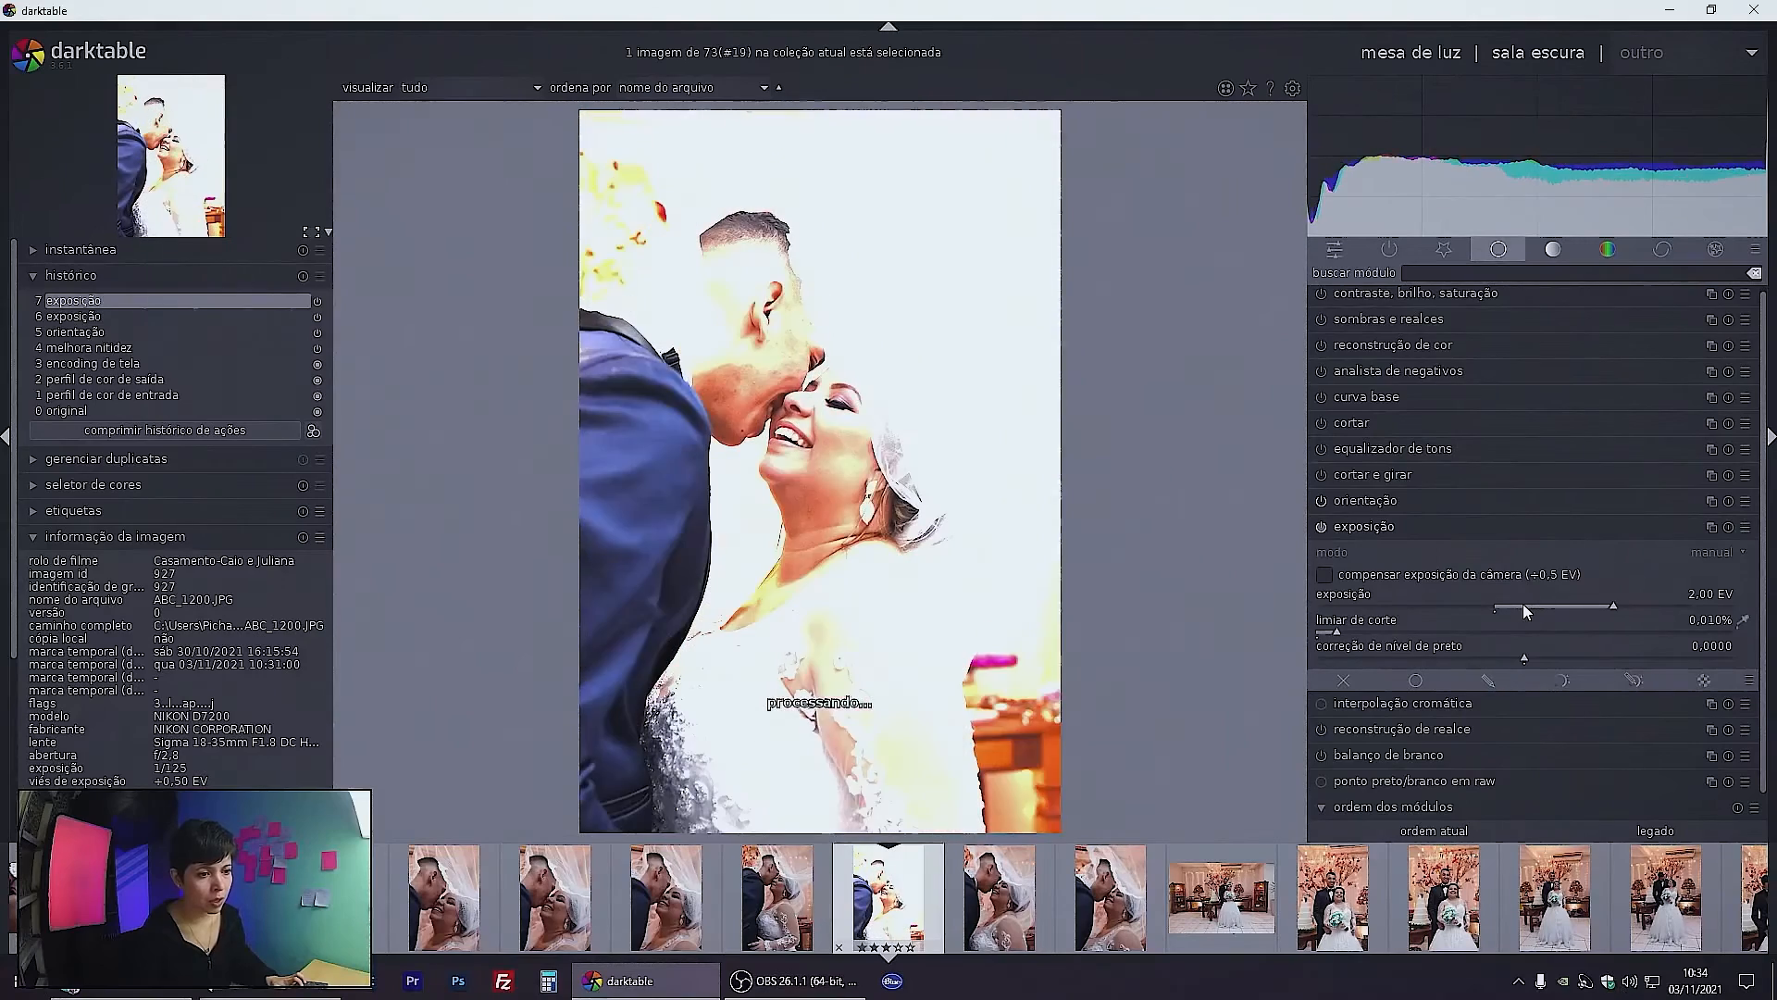
scroll(1525, 611, "down", 20)
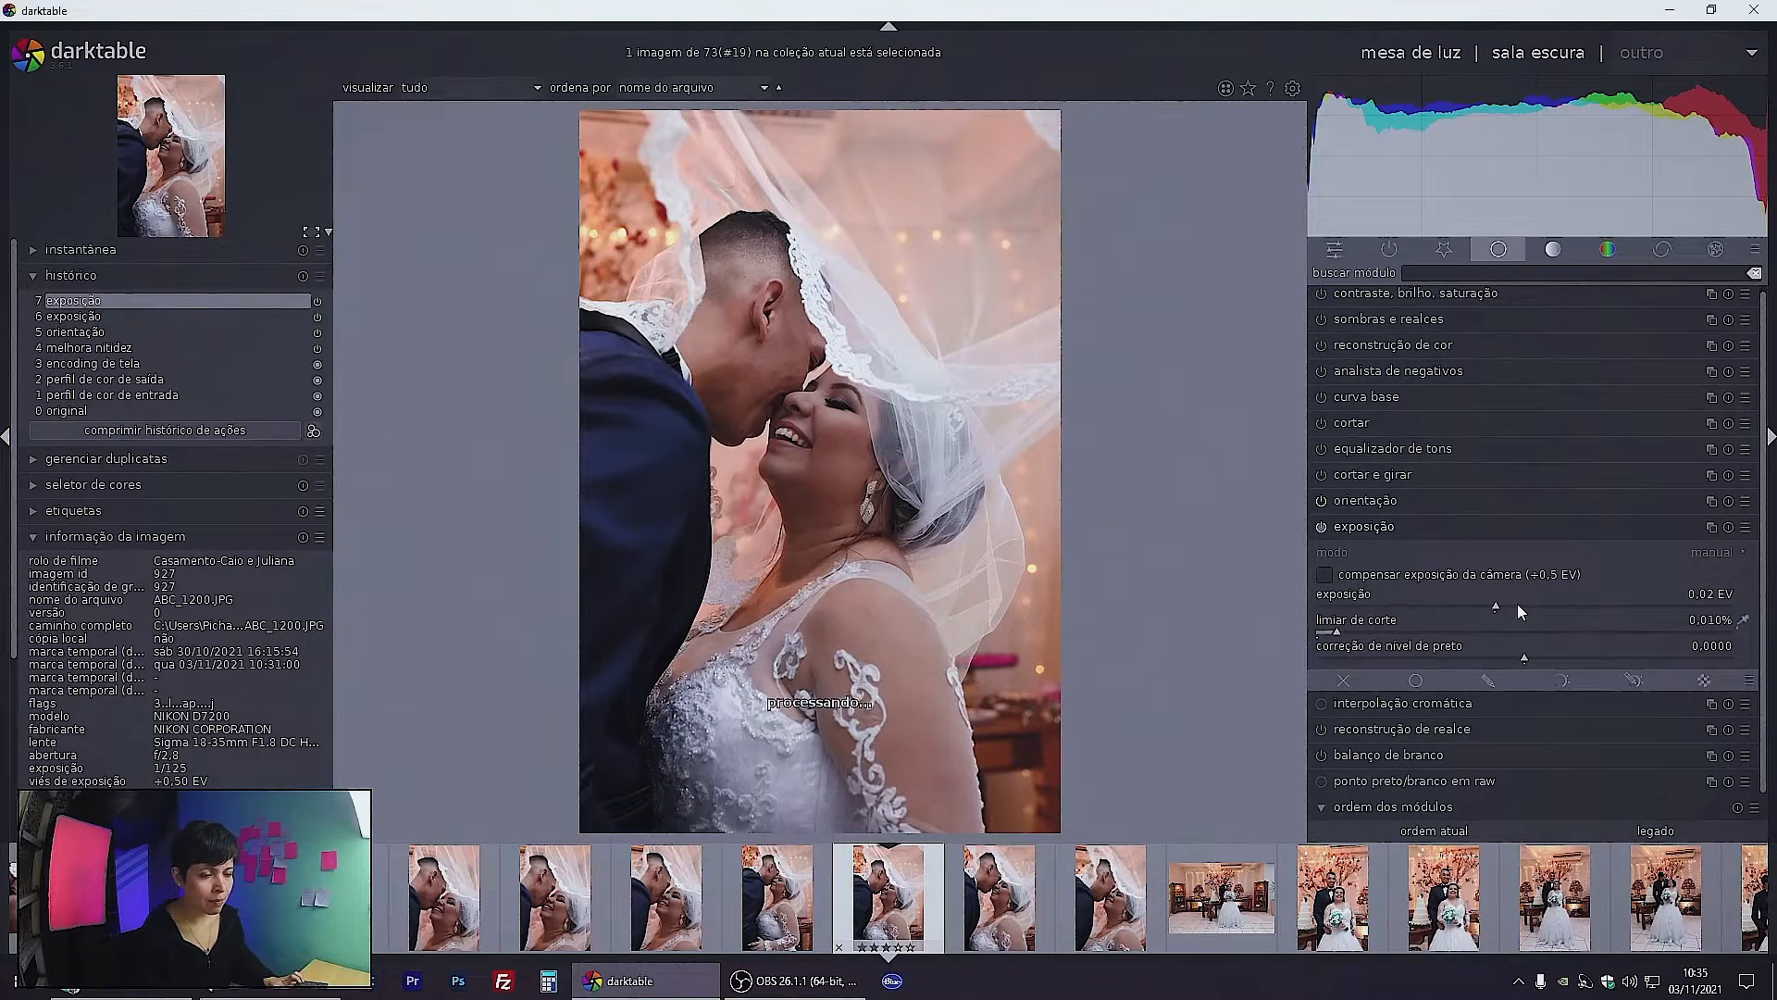
Try raising the exposure in the finest increments to 0.31 EV, lower it to 0.17 EV, and reset it to 0.00 EV
scroll(1518, 604, "up", 4)
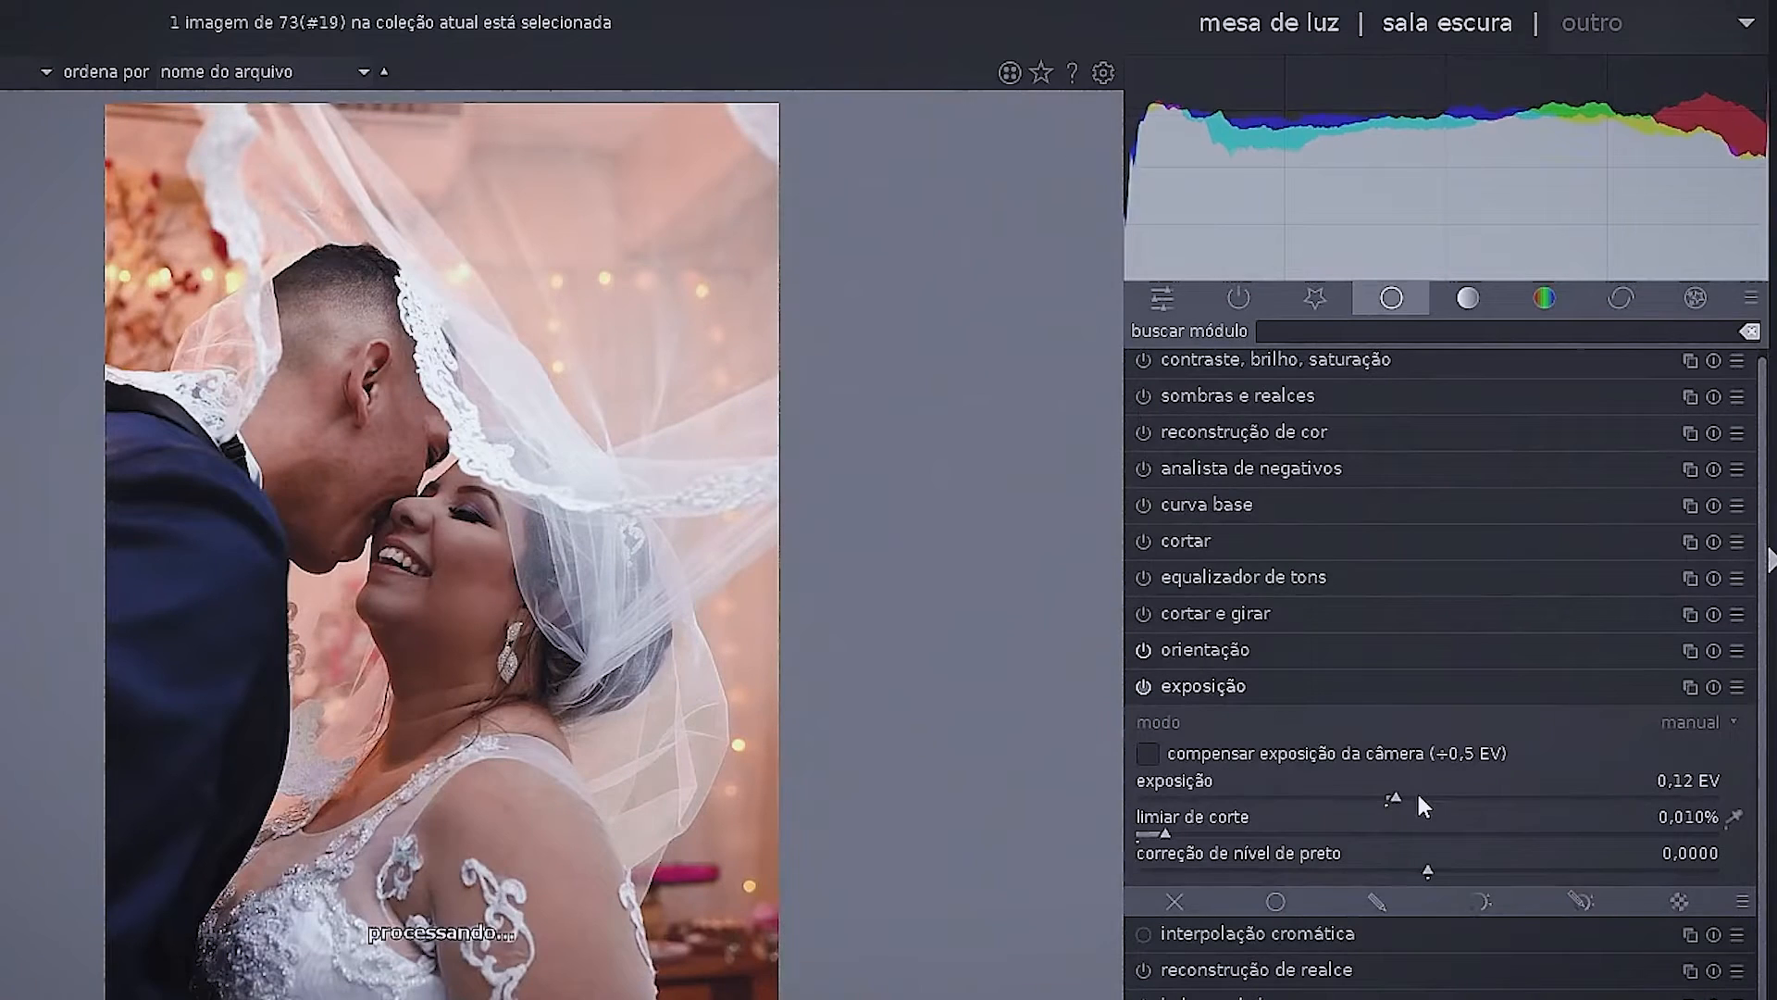
scroll(1419, 796, "up", 2)
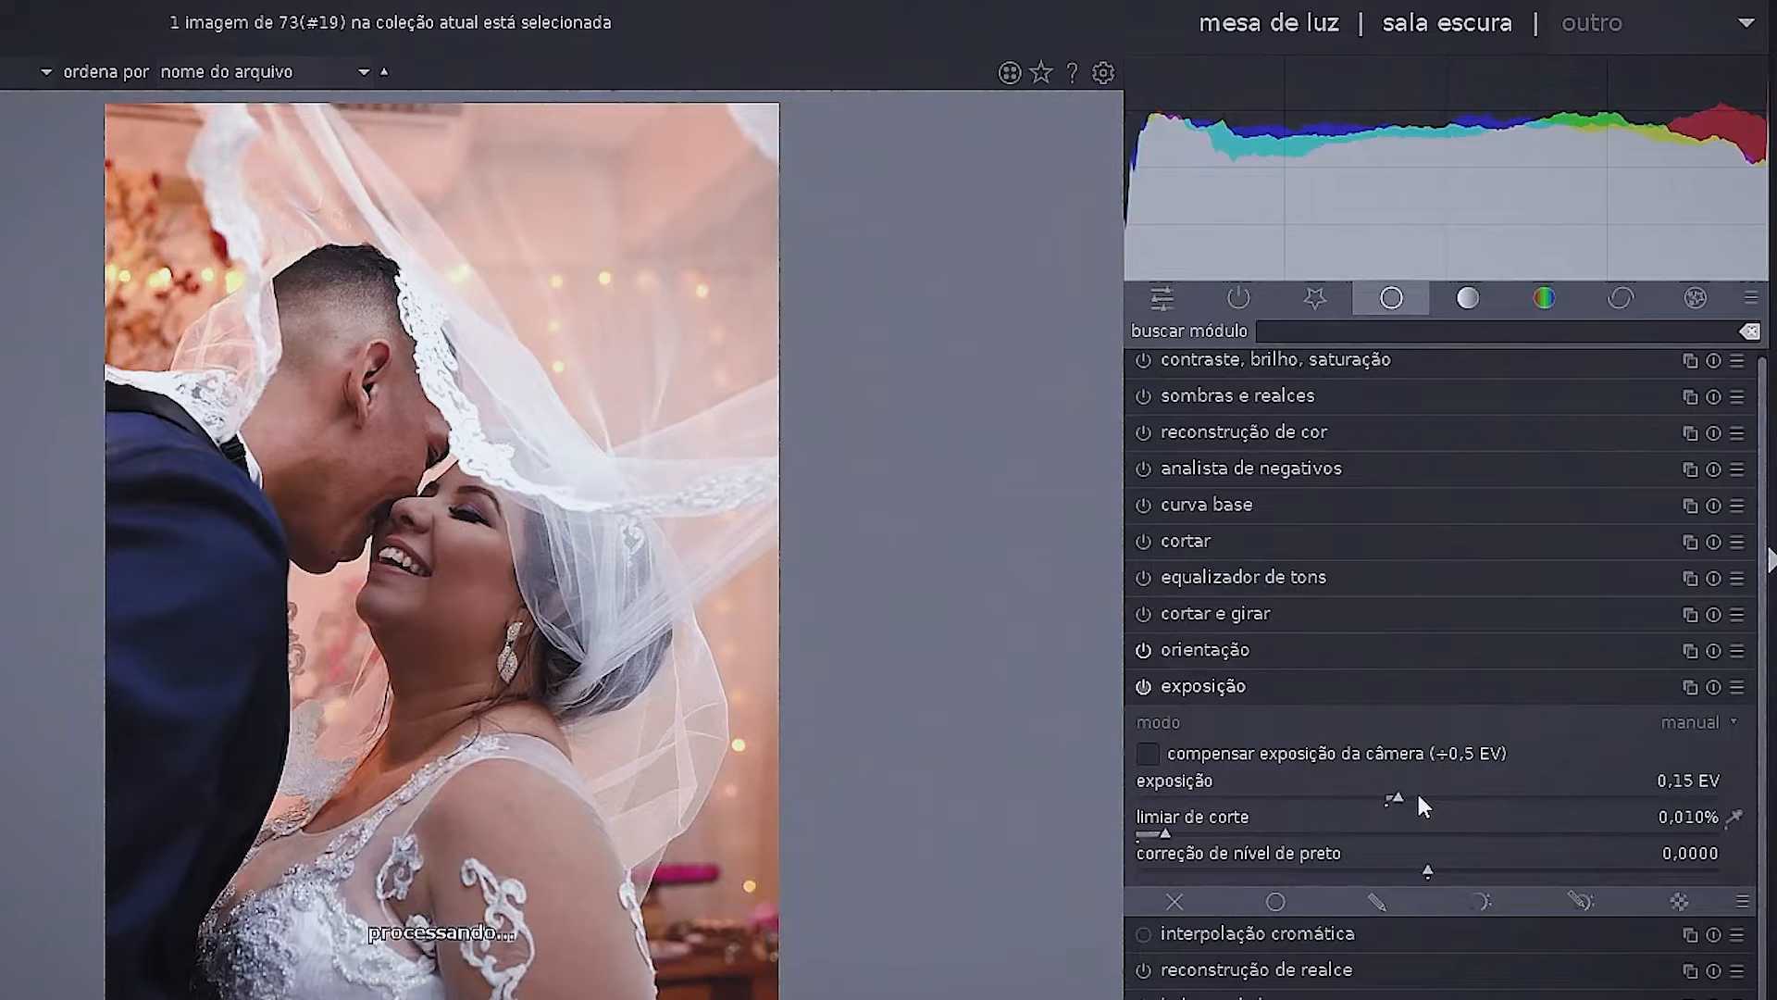
scroll(1418, 796, "up", 4)
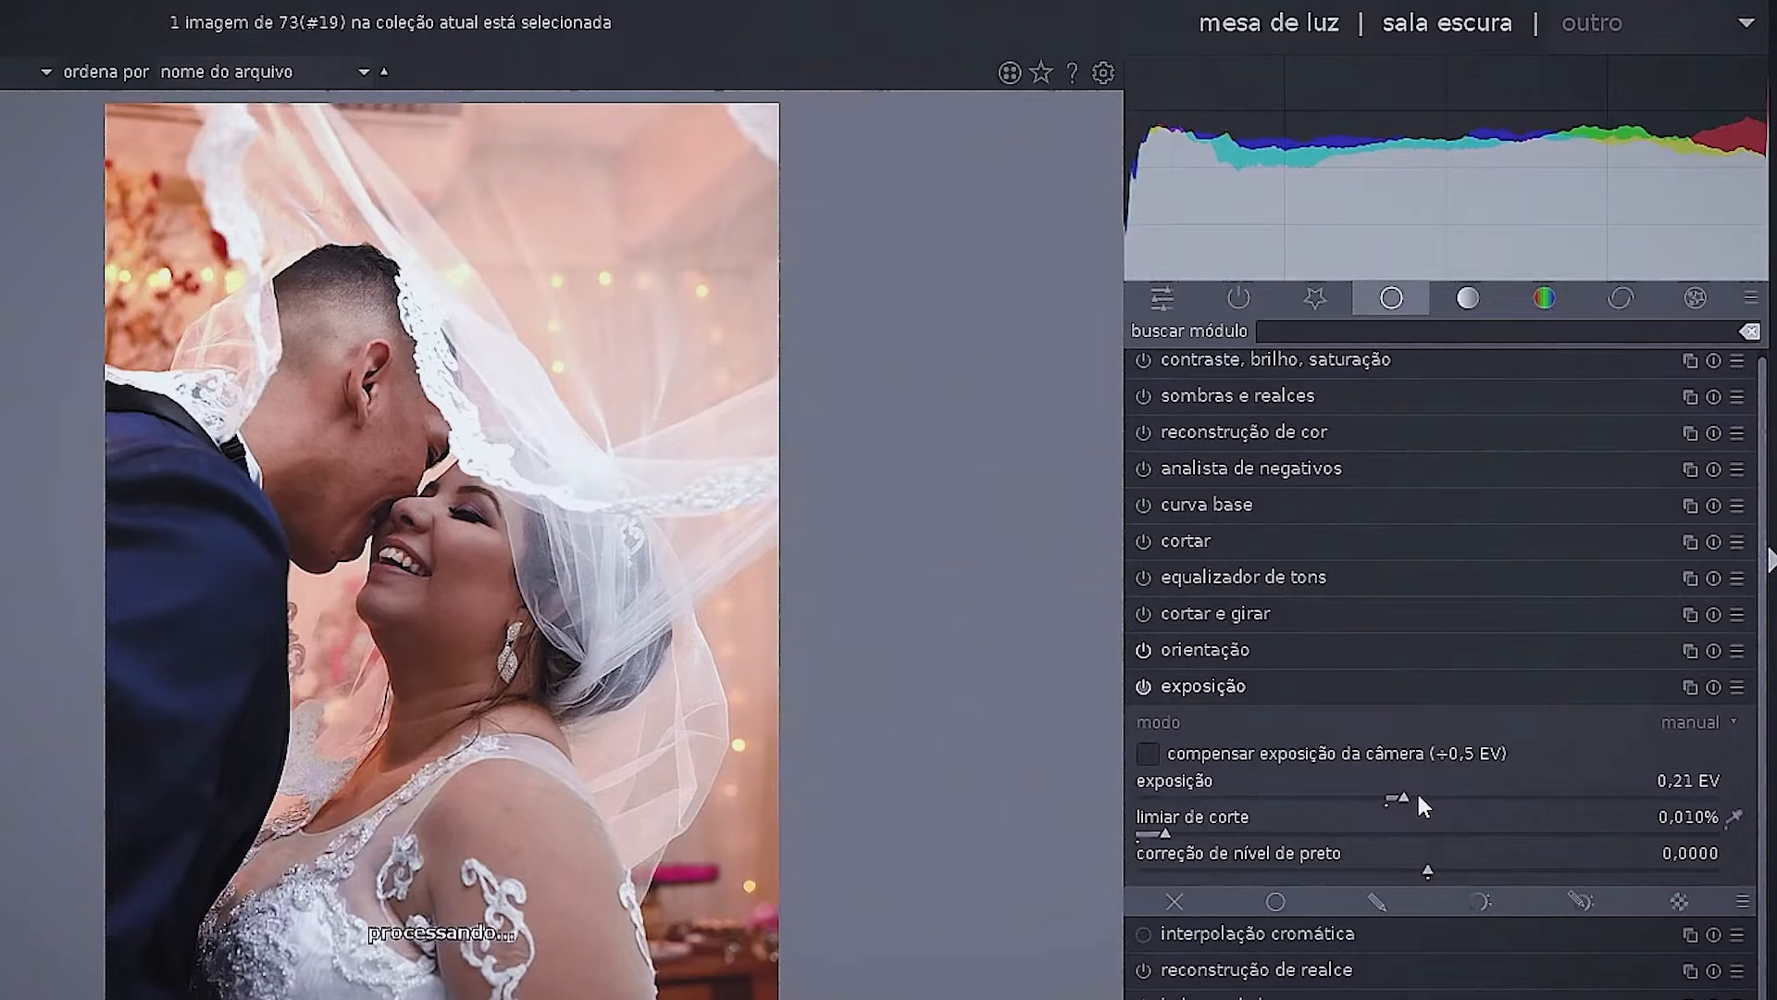
scroll(1418, 796, "up", 5)
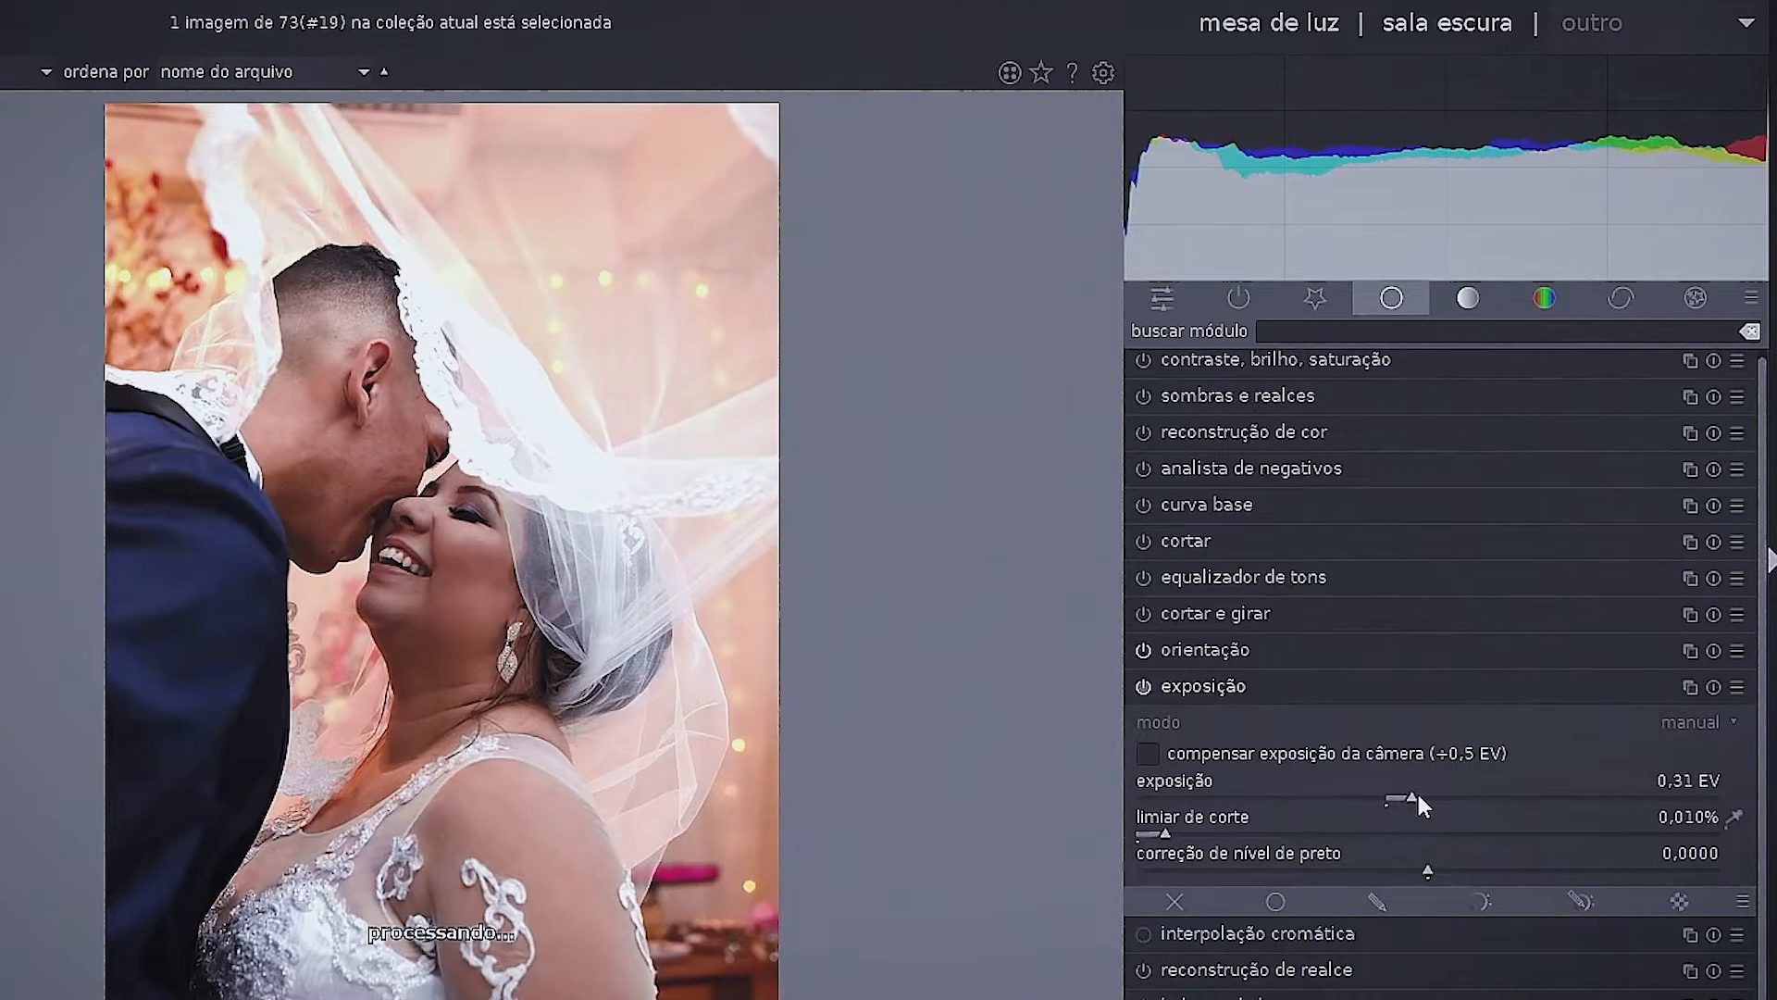
scroll(1418, 794, "down", 3)
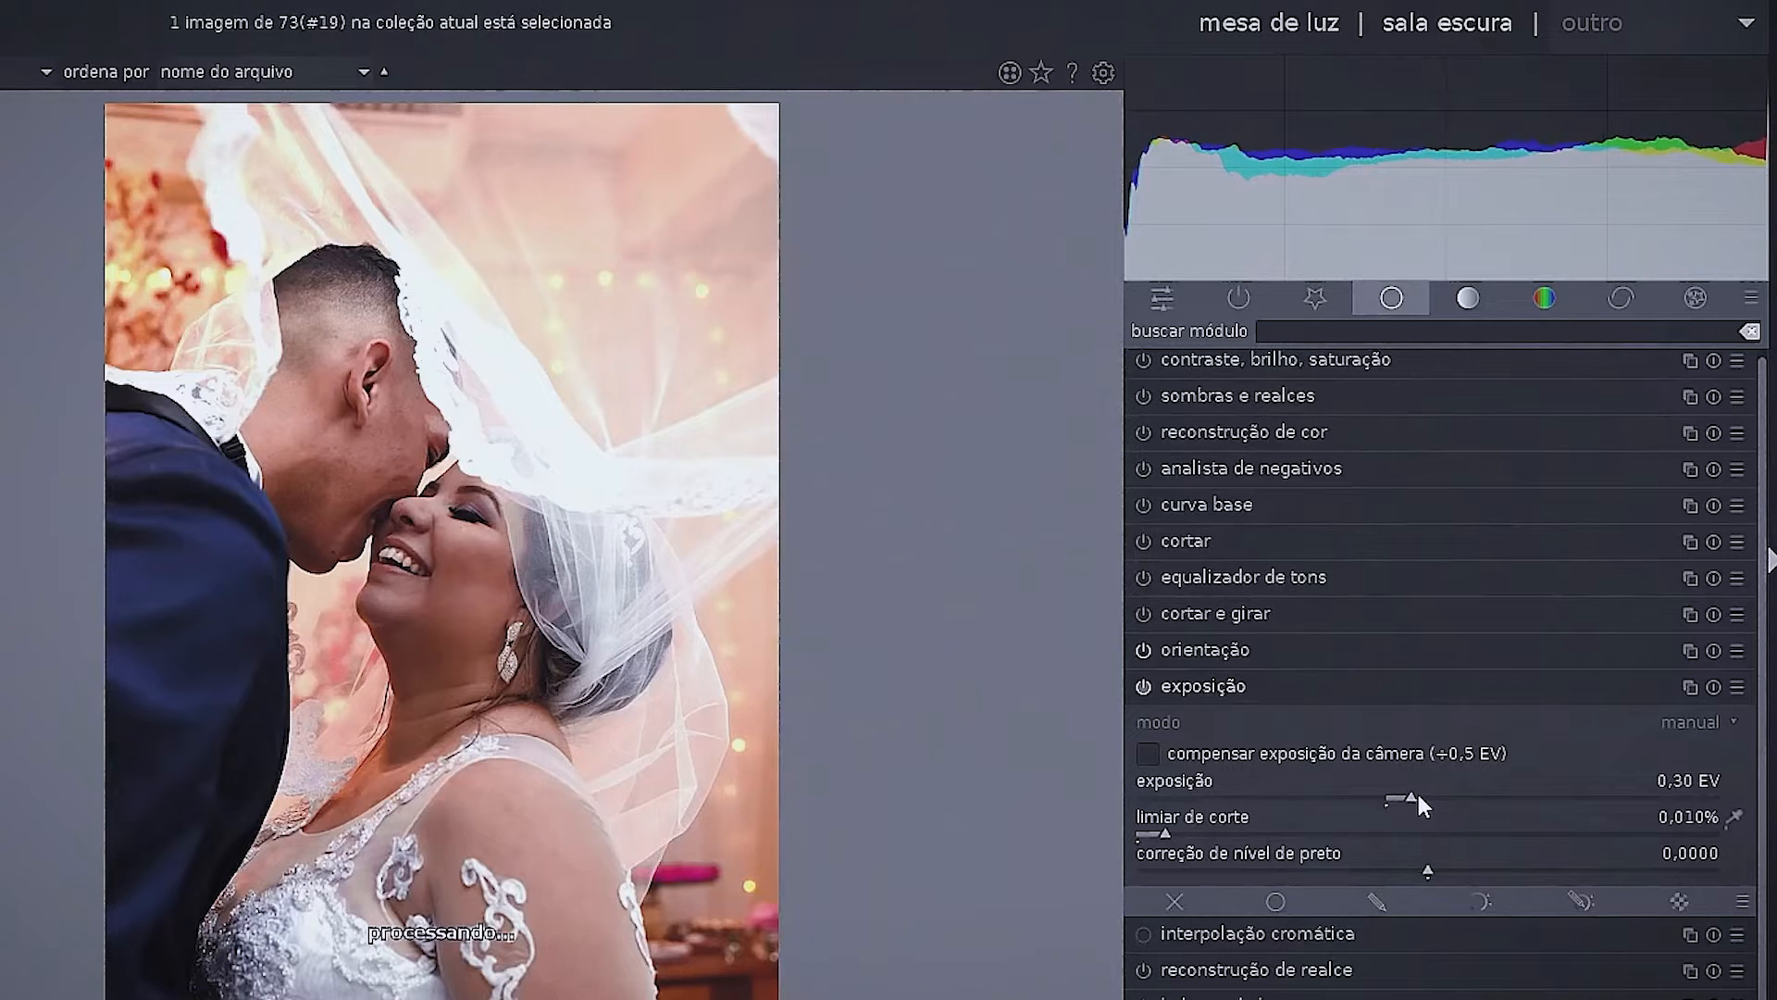
scroll(1418, 795, "down", 4)
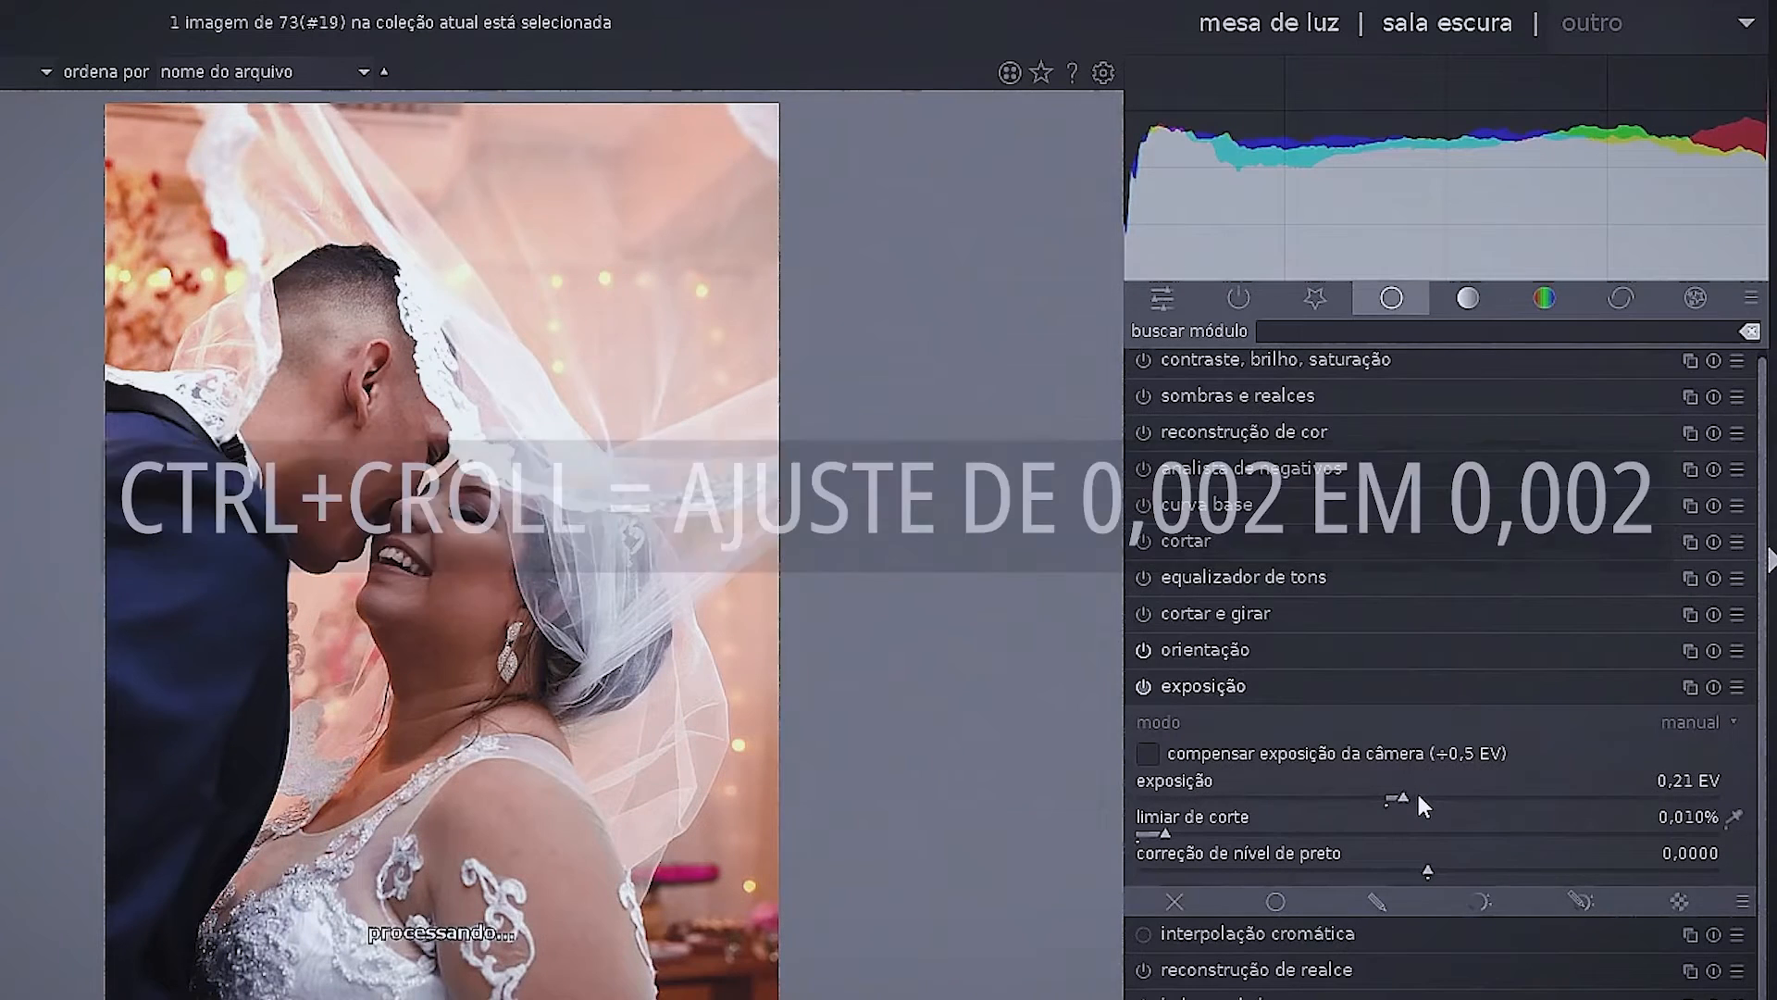
scroll(1418, 794, "down", 2)
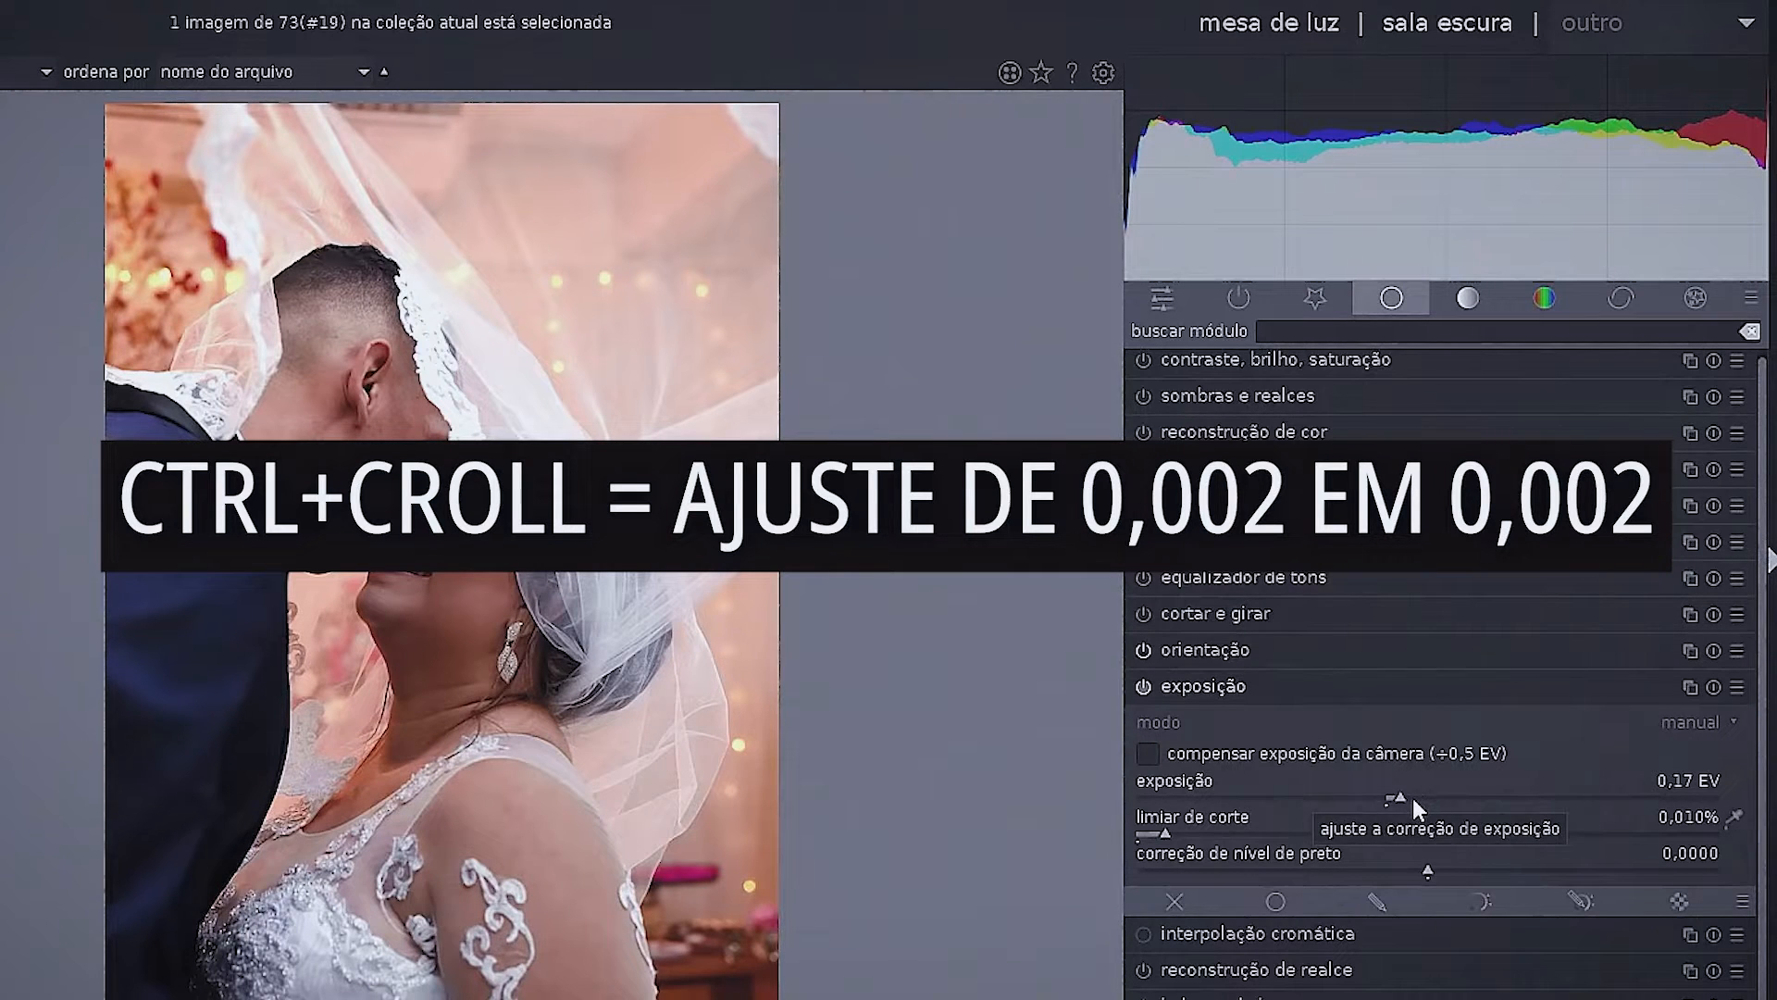
double_click(1412, 798)
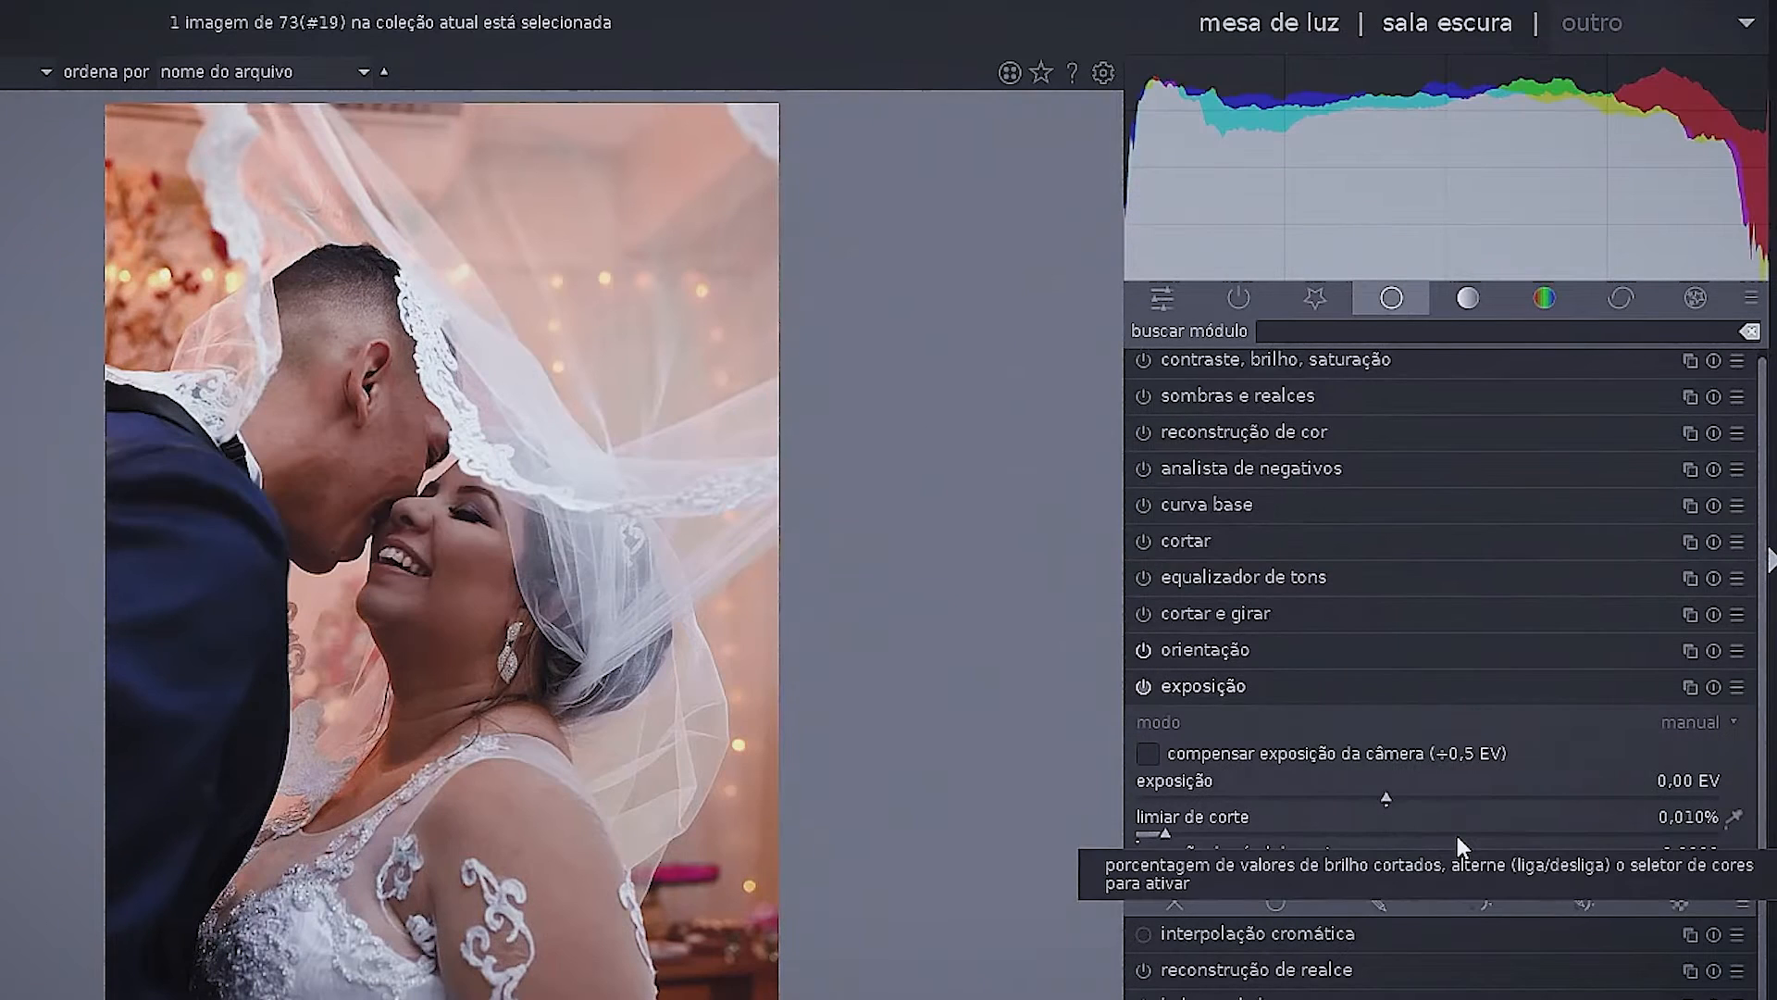
Try raising the exposure in standard increments to 0.14 EV and reset it to its default of 0.00 EV
double_click(1436, 794)
scroll(1436, 794, "up", 3)
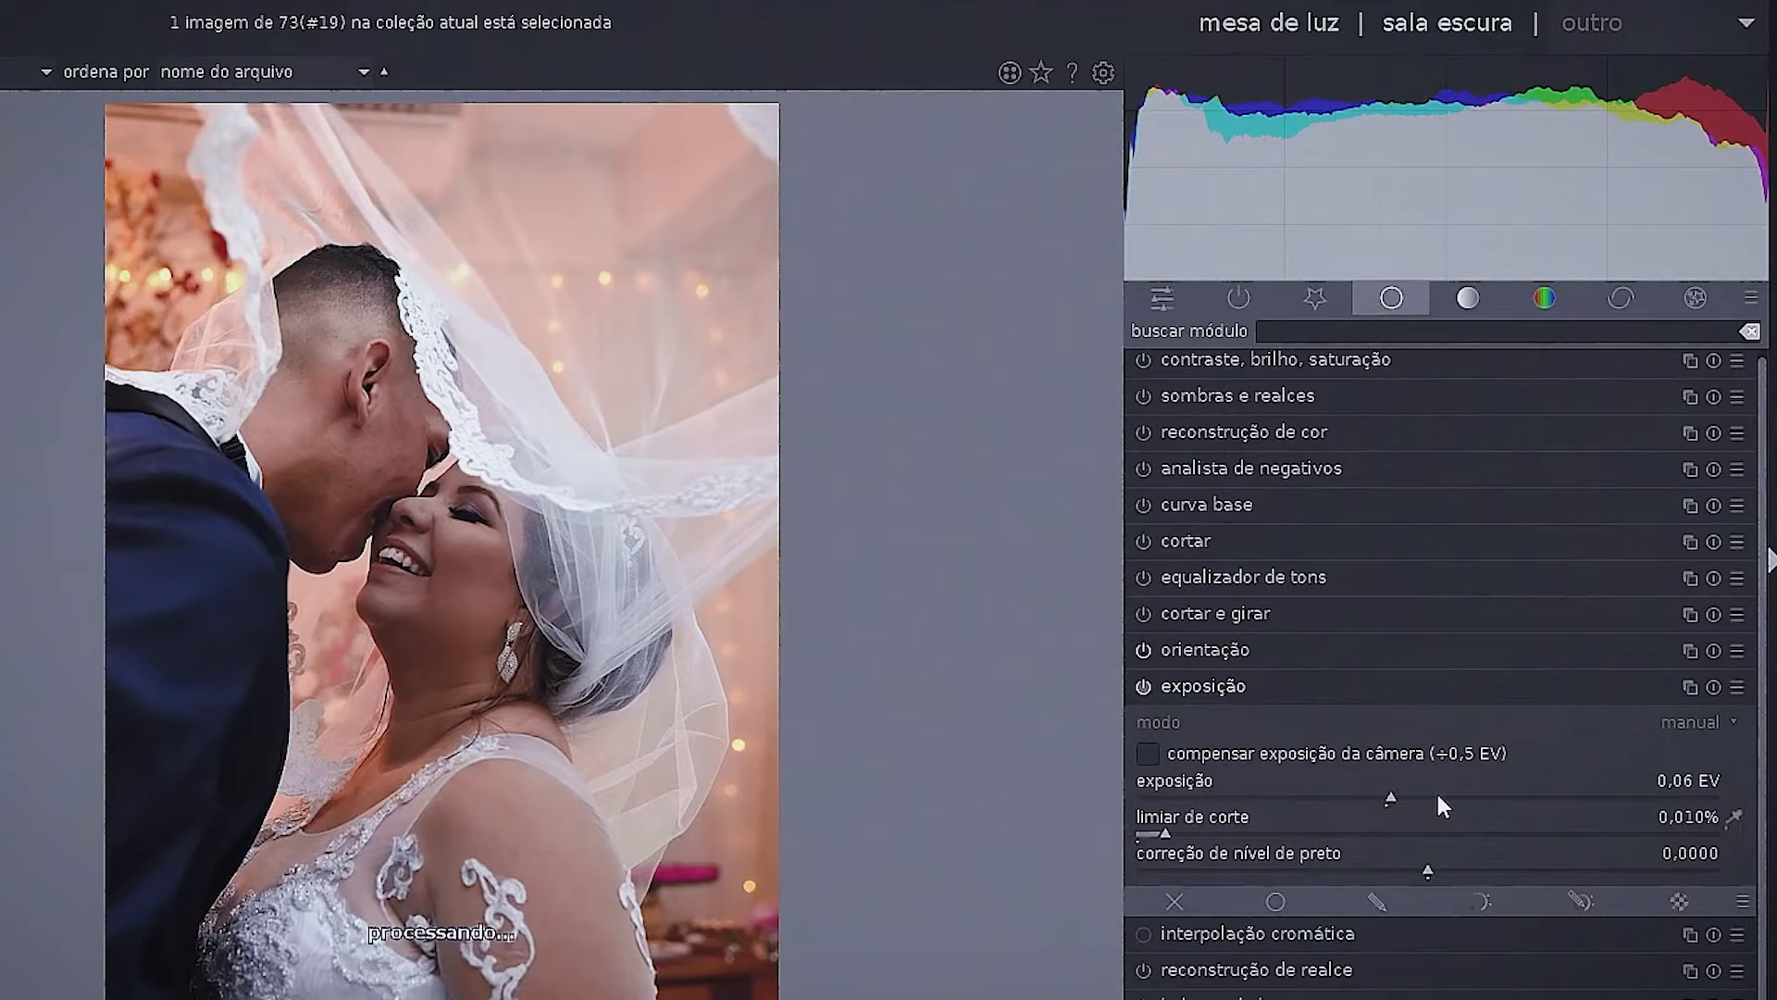
scroll(1436, 794, "up", 1)
scroll(1436, 794, "up", 1)
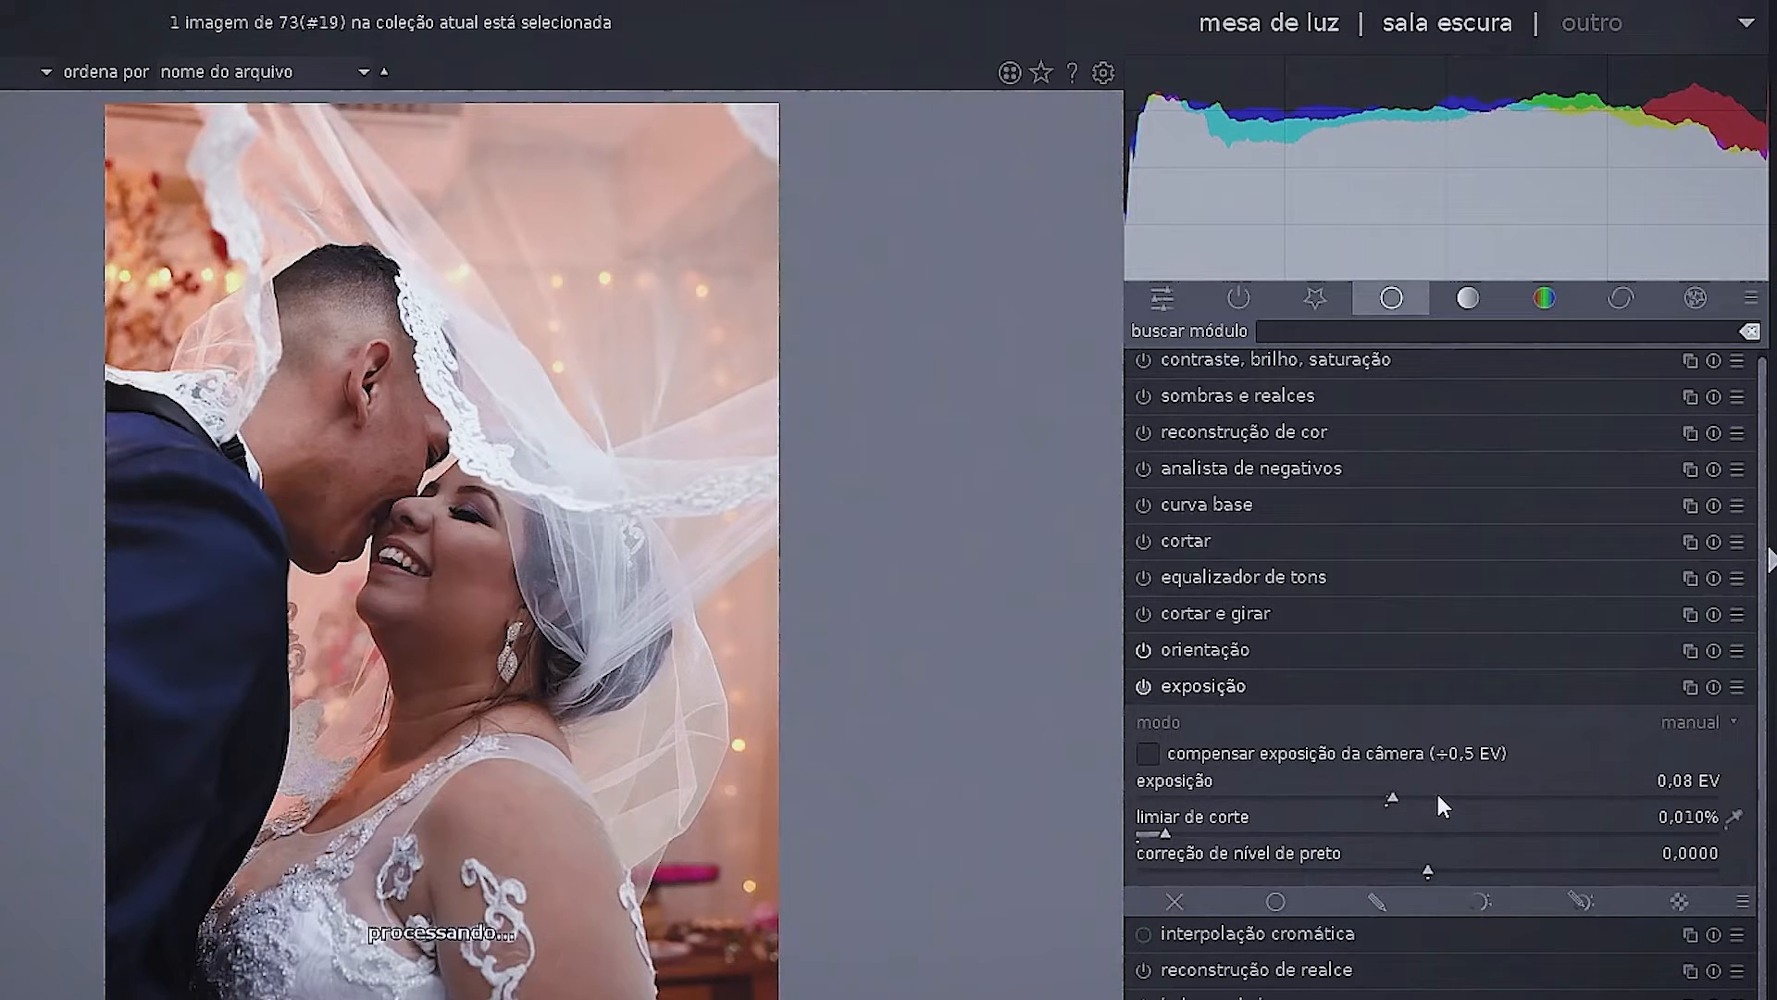
scroll(1436, 794, "up", 1)
scroll(1436, 794, "up", 1)
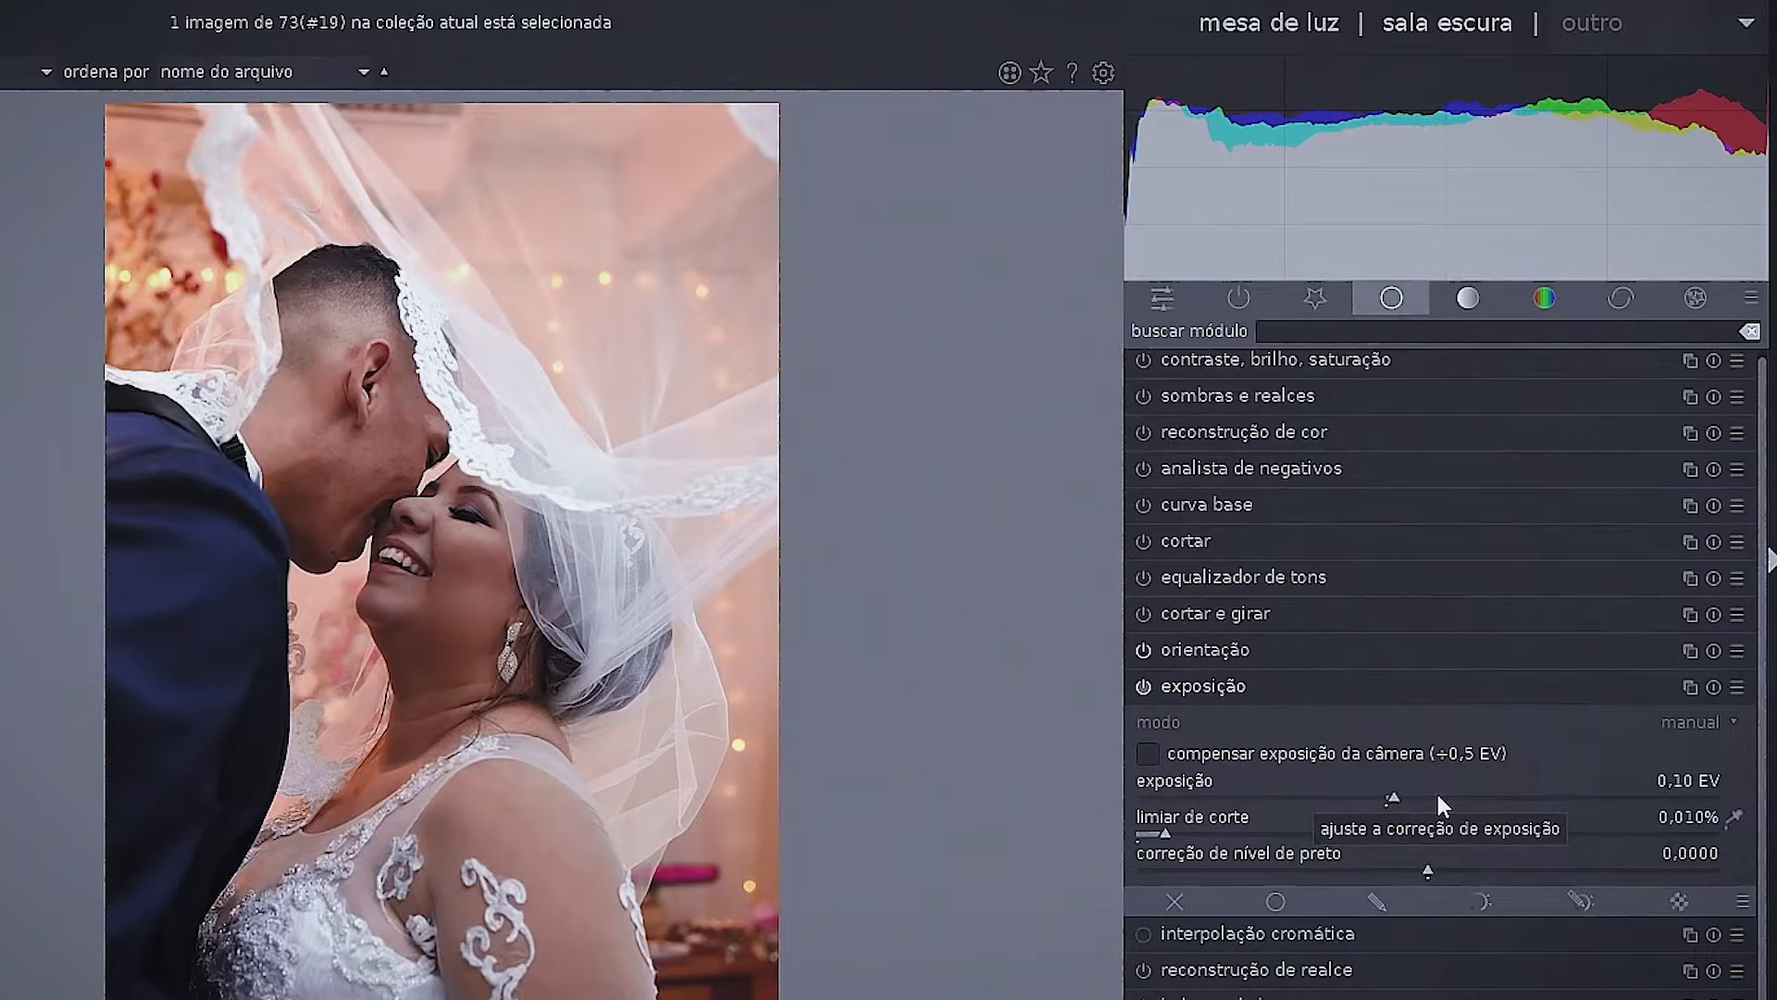
scroll(1437, 794, "up", 3)
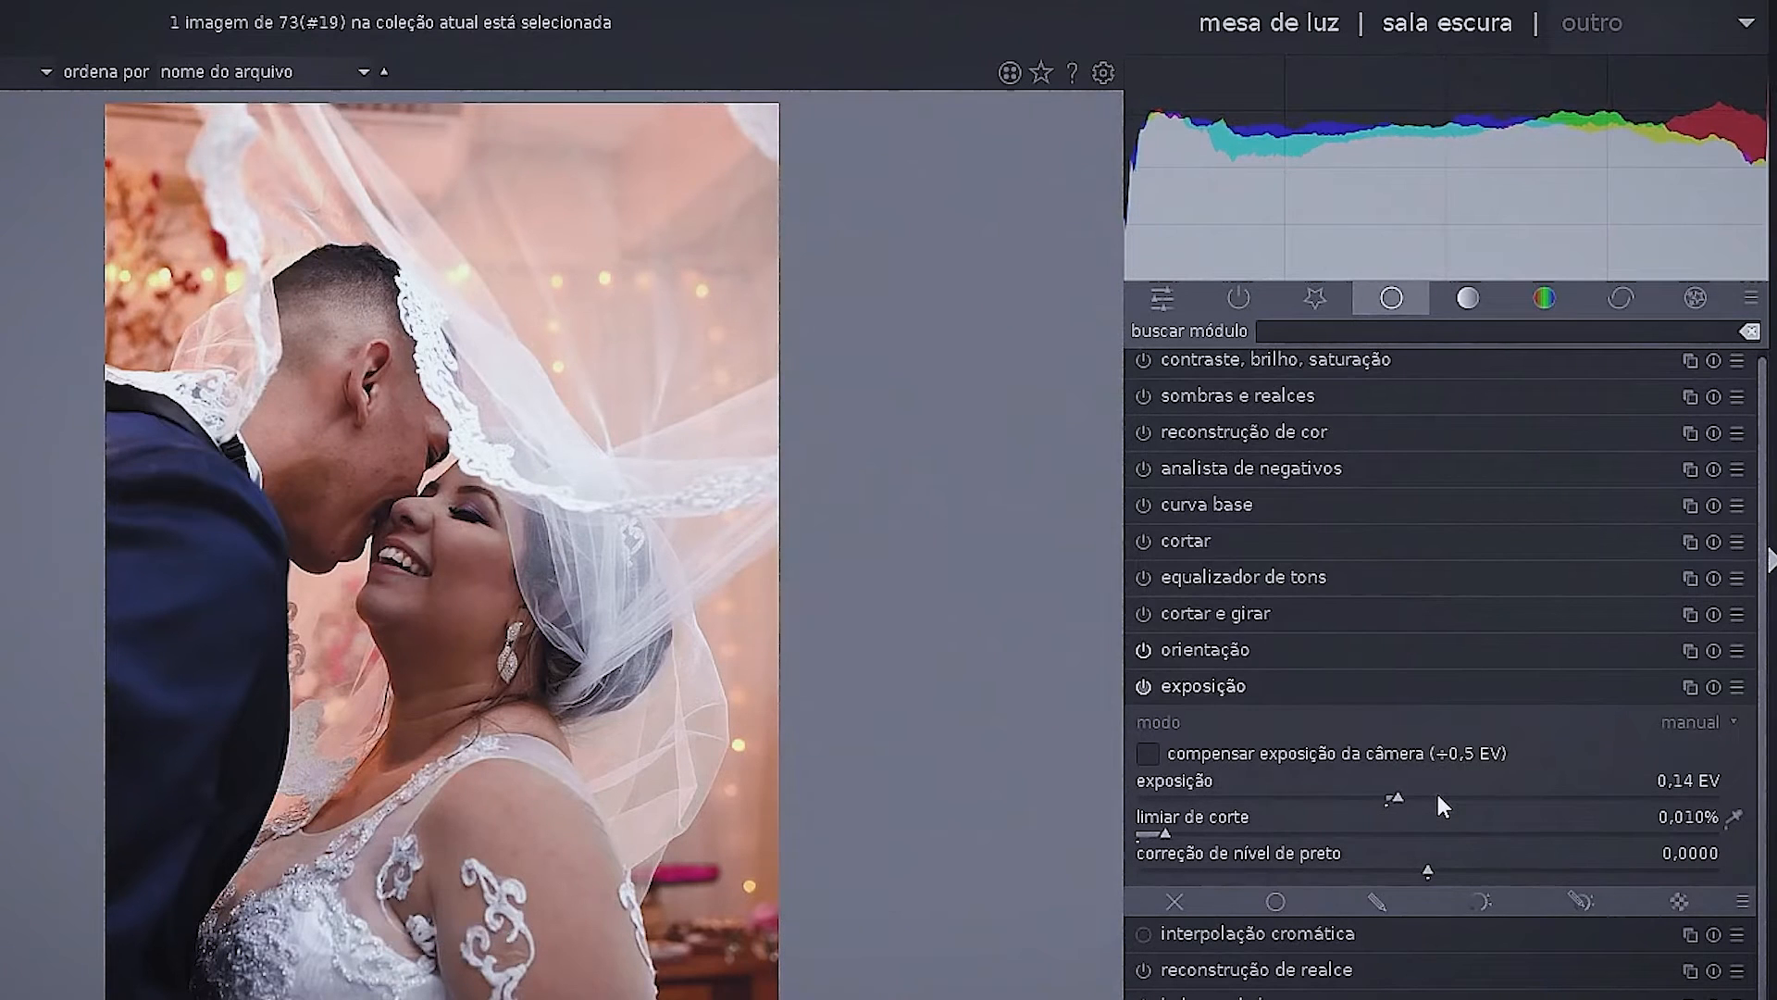
double_click(1436, 794)
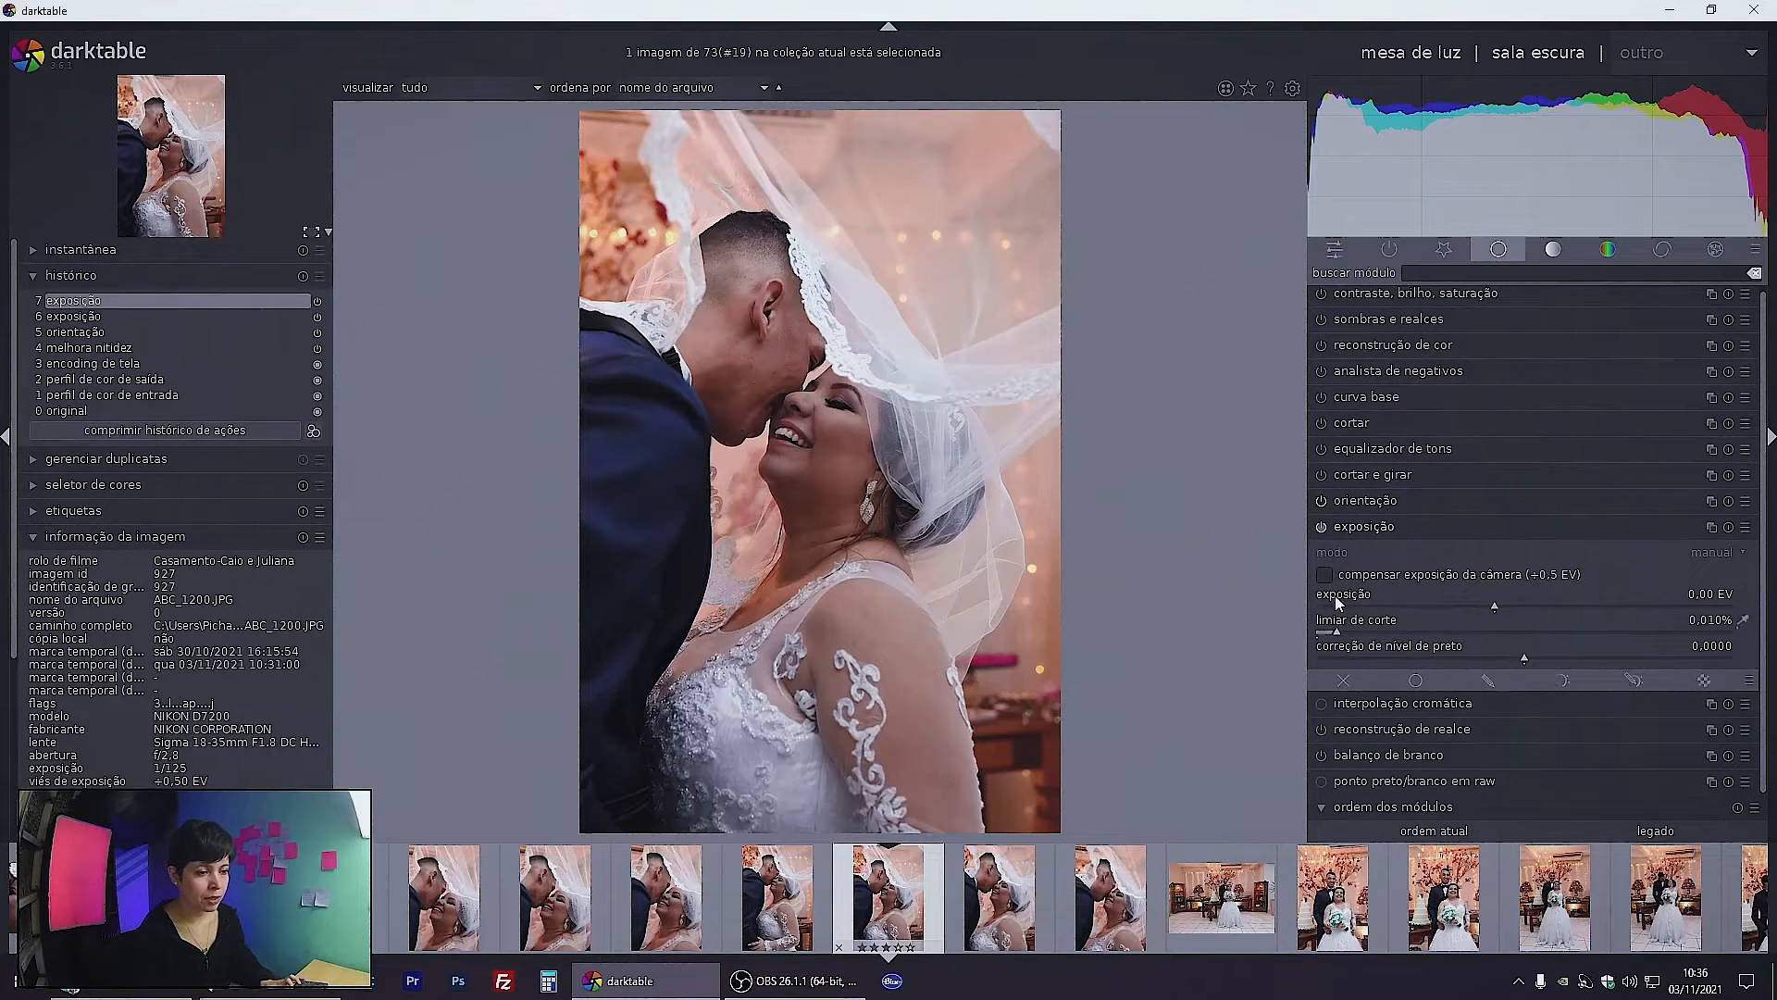
Try exposures of 0.08, 0.14 and 0.76 EV with the exposure's fine-adjustment curve and return it to 0.00 EV
right_click(1497, 605)
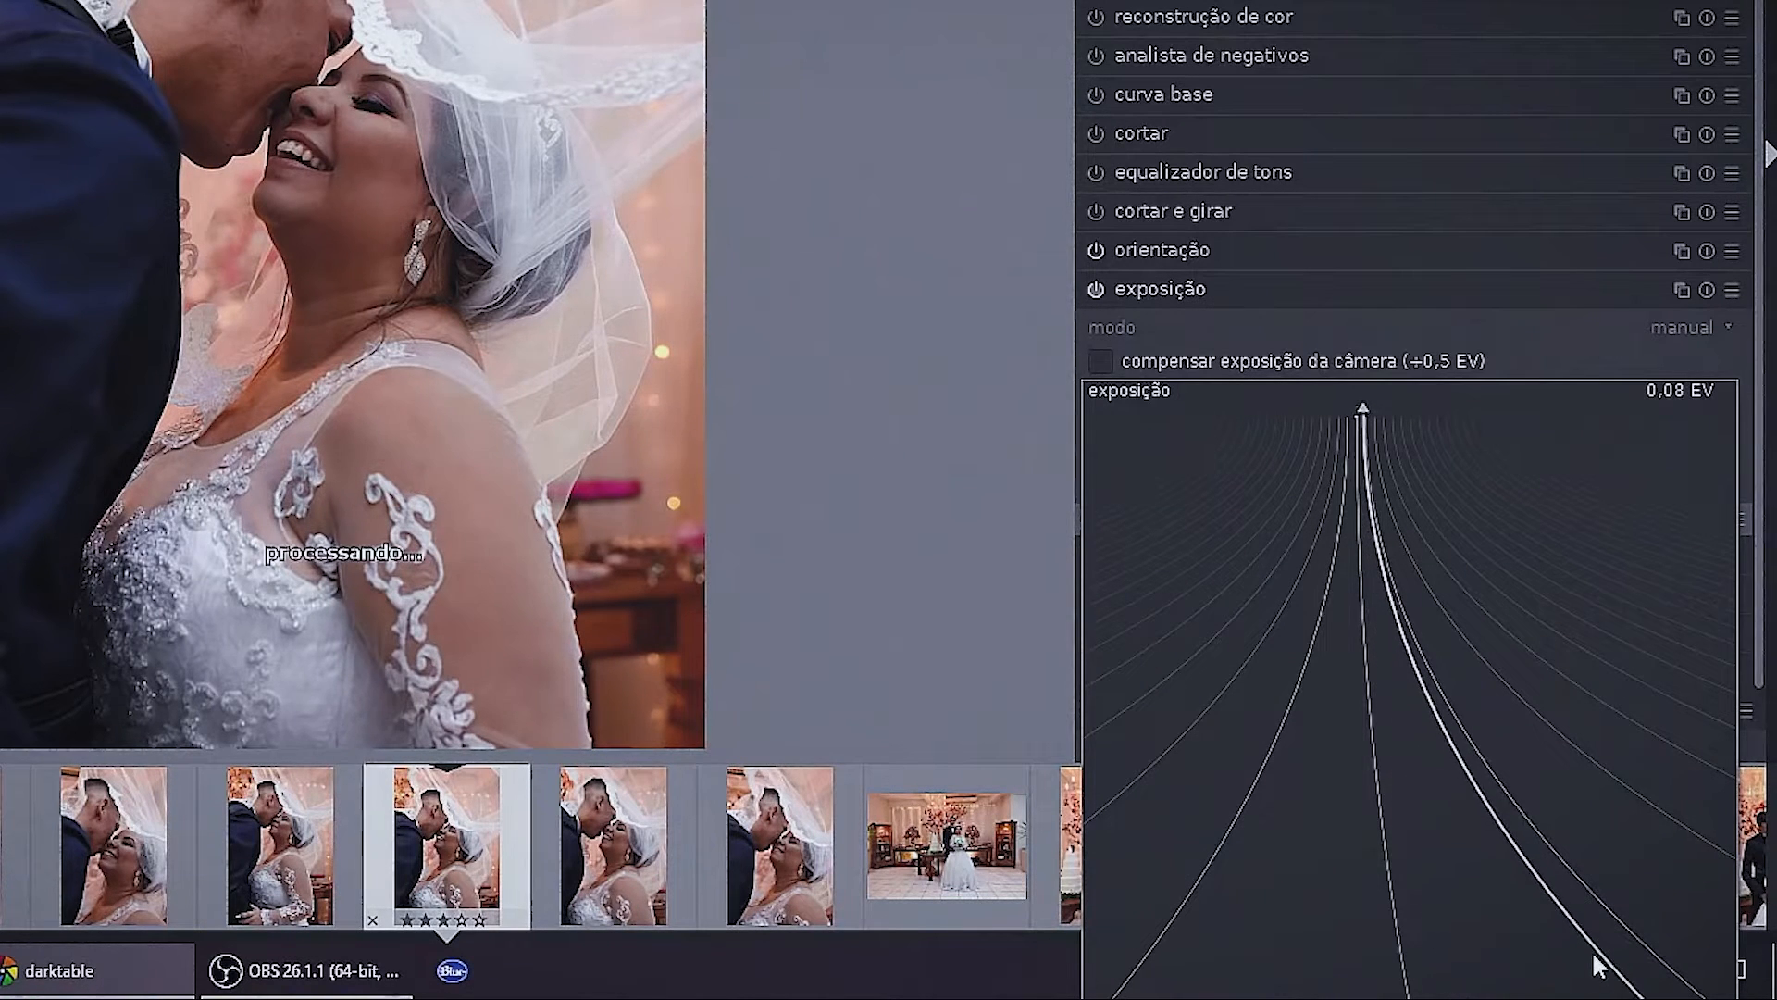
left_click(1598, 958)
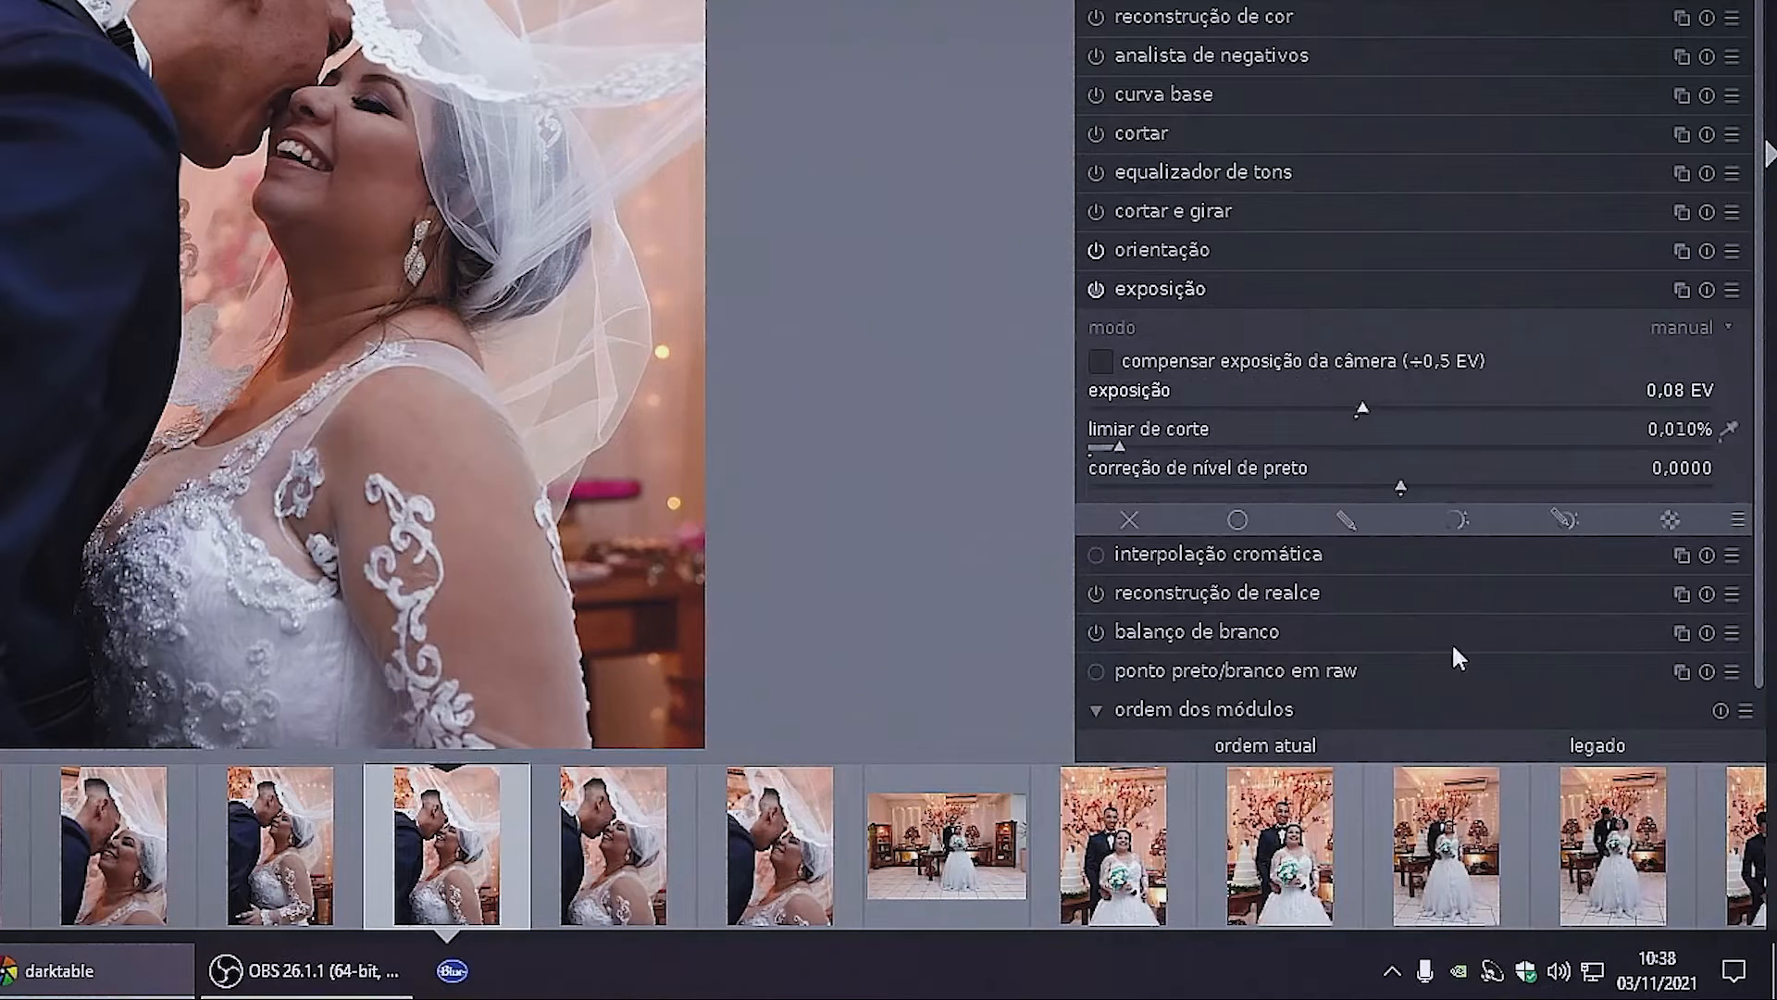
right_click(1364, 414)
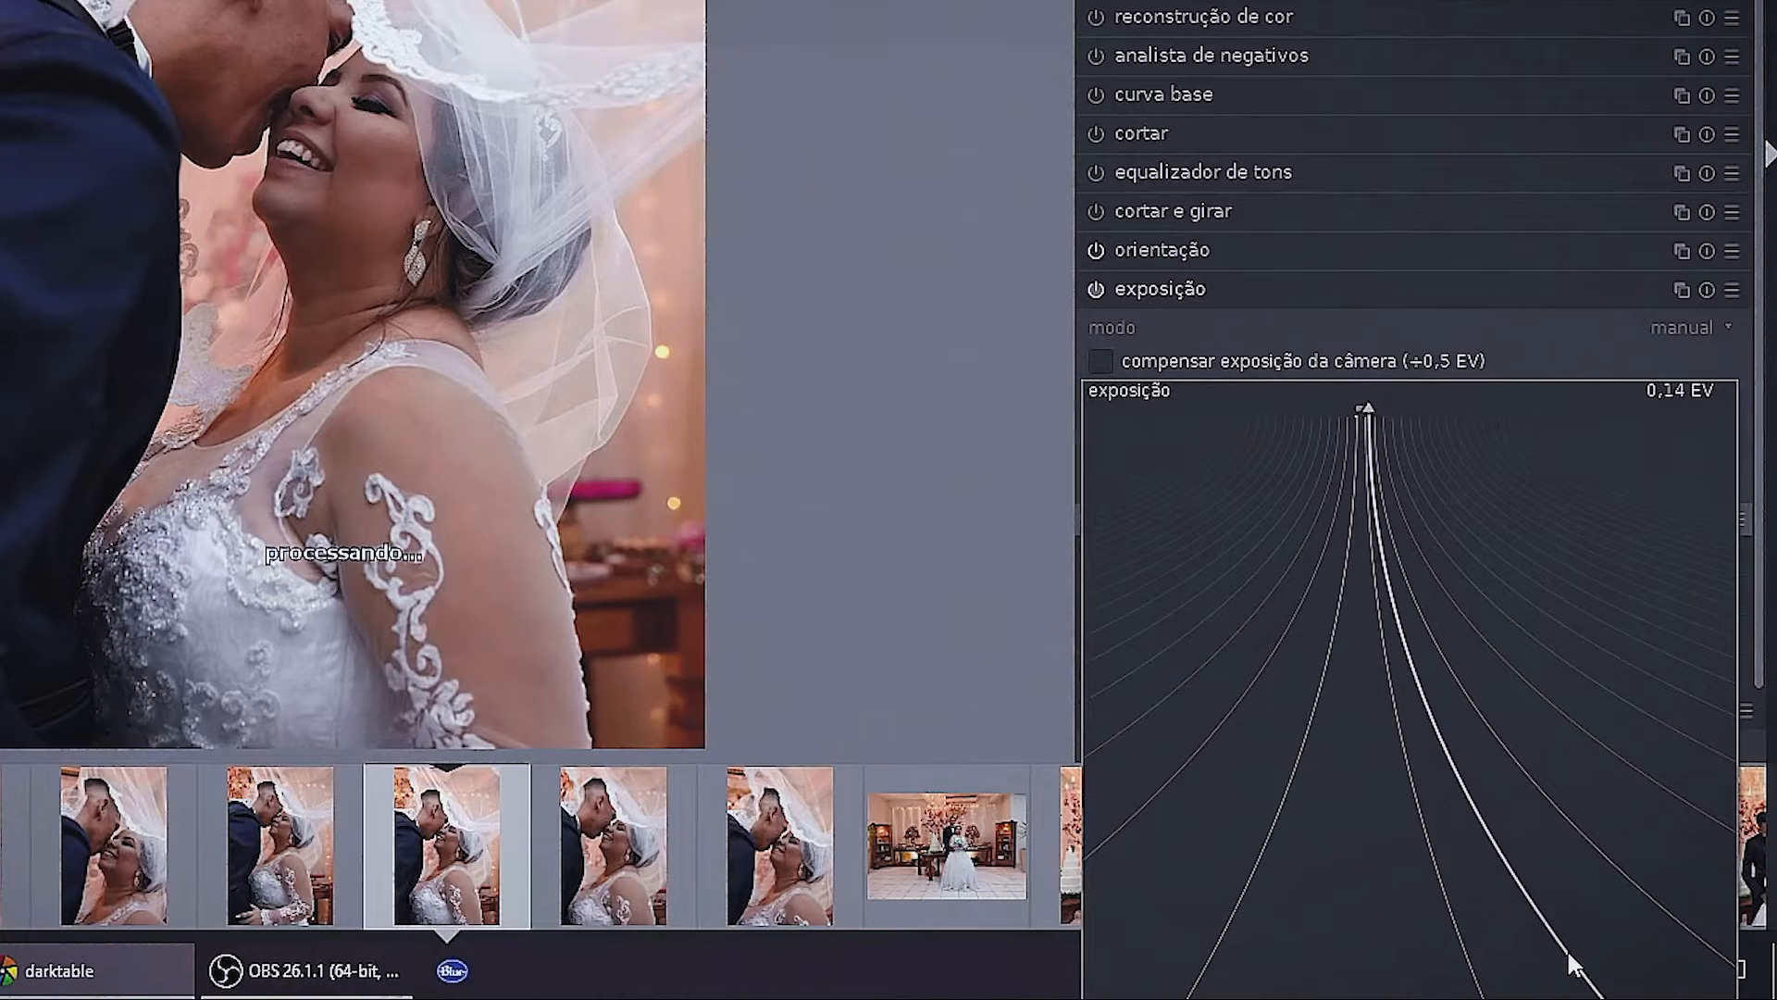
left_click(1578, 954)
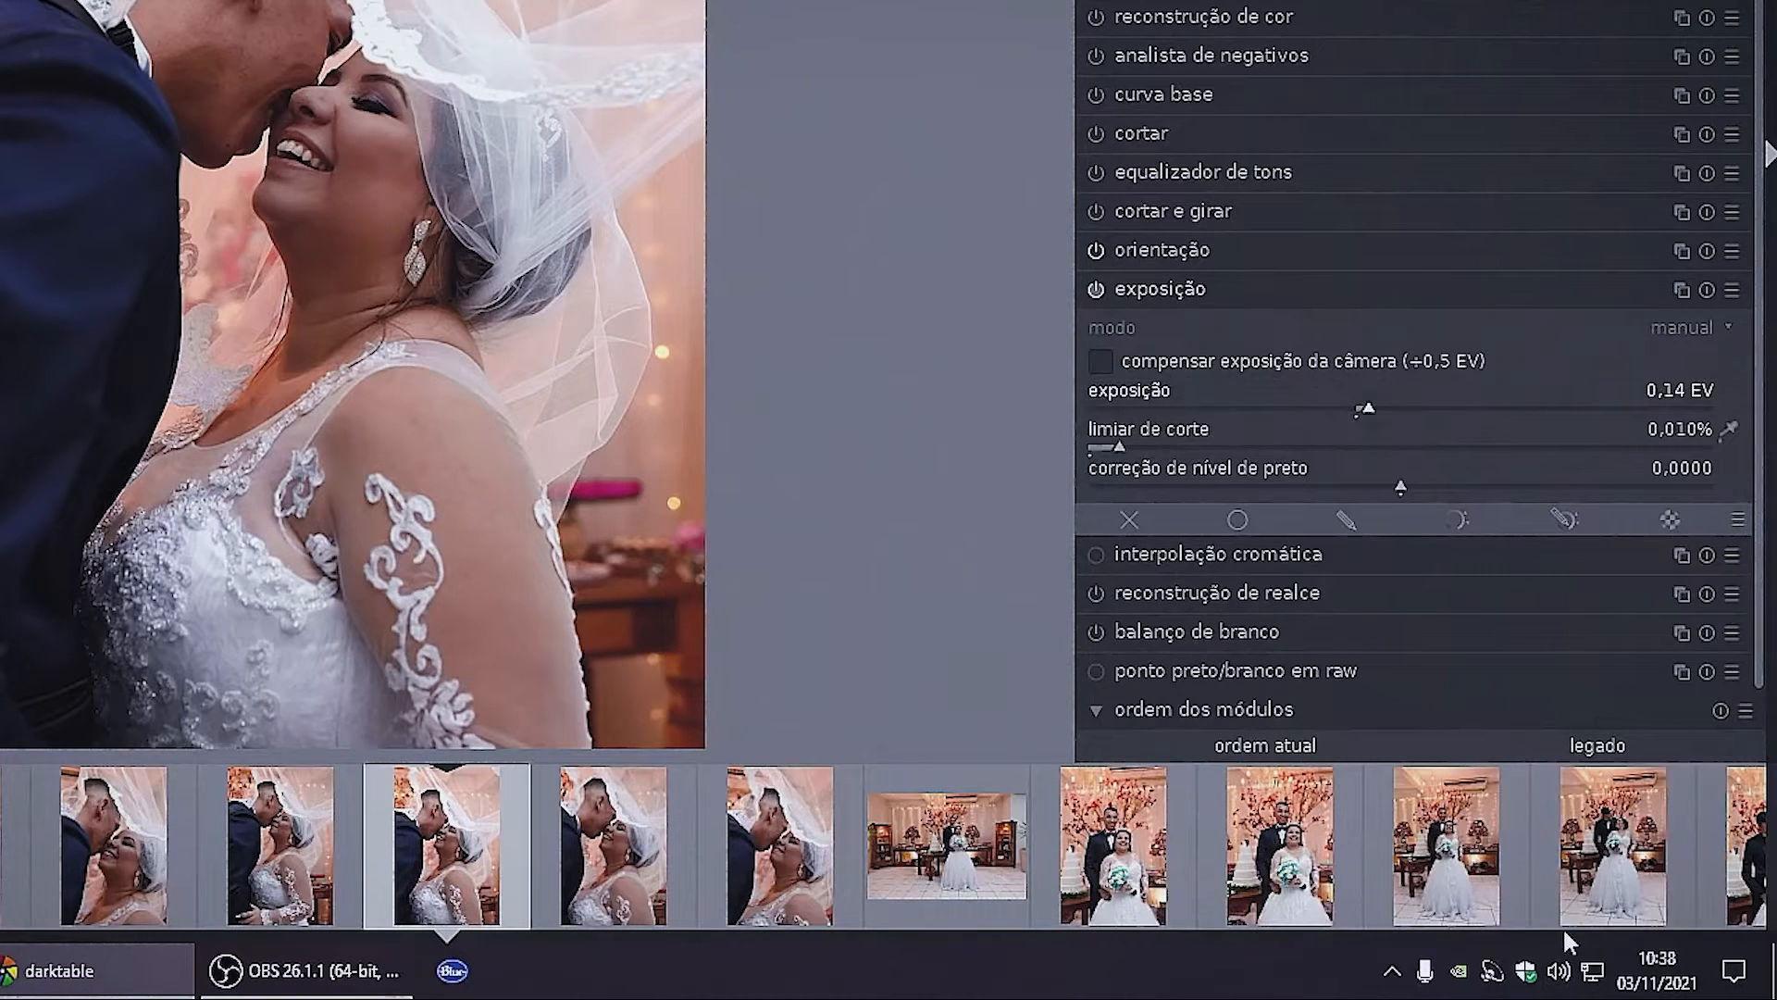
right_click(1367, 412)
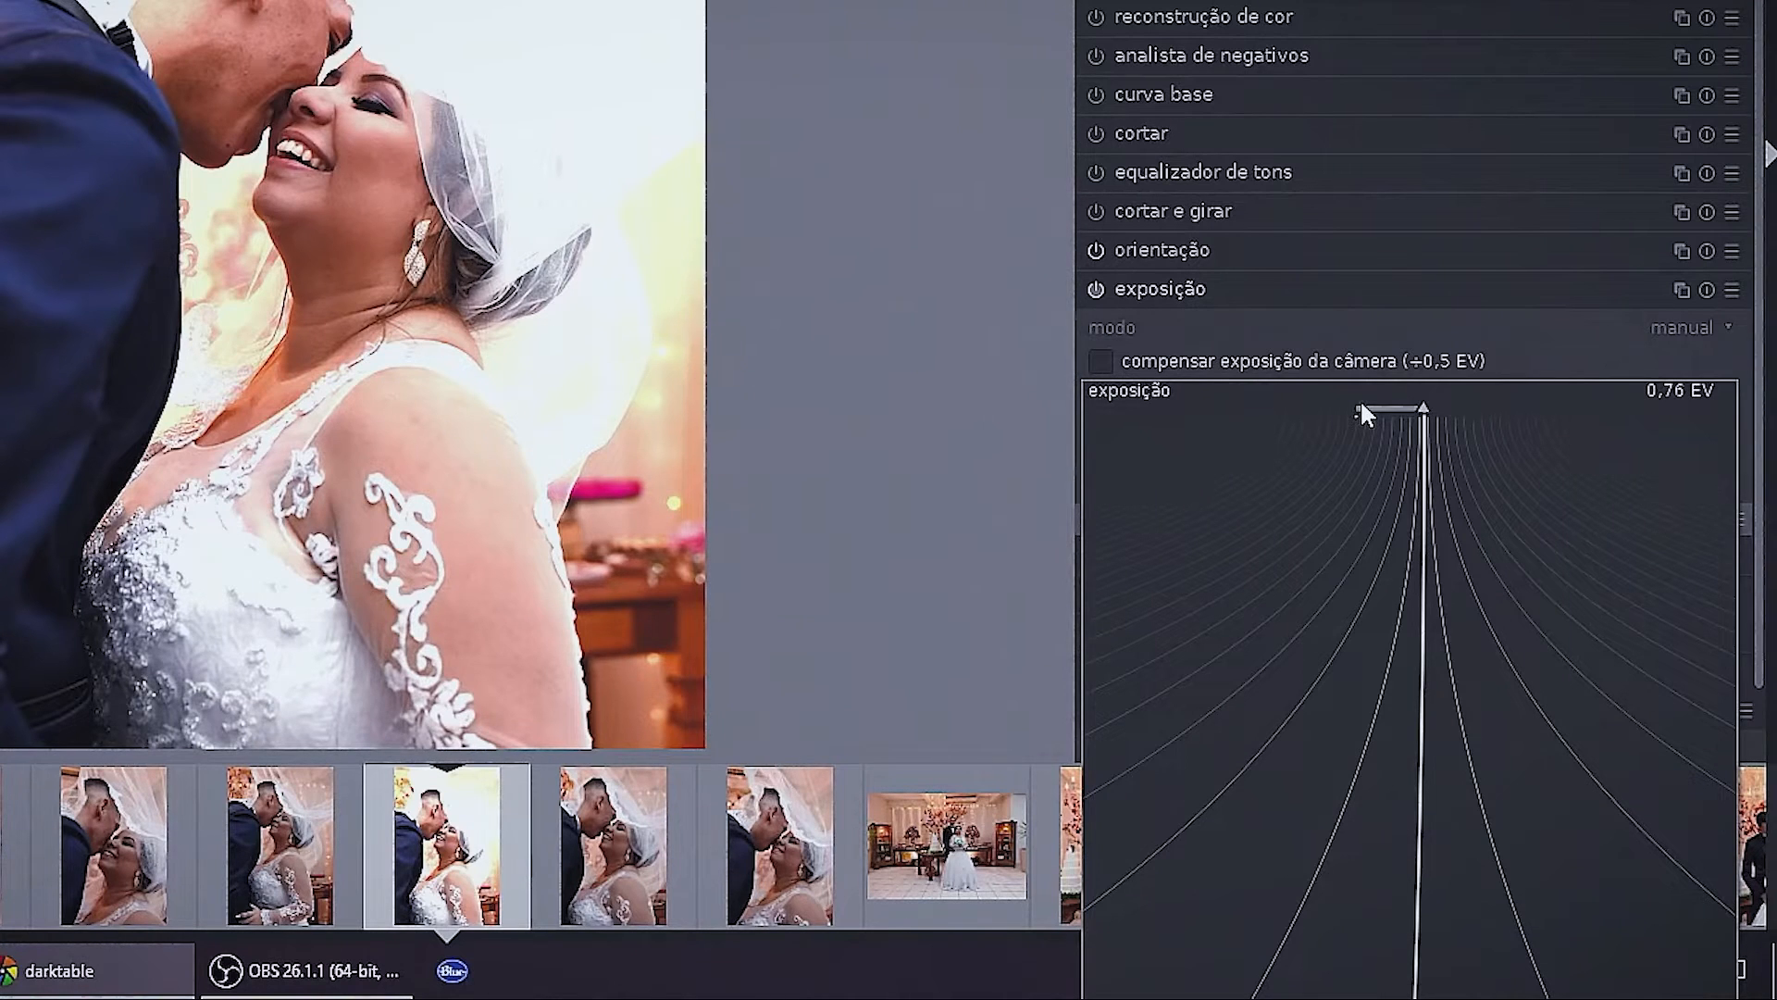
left_click(1360, 405)
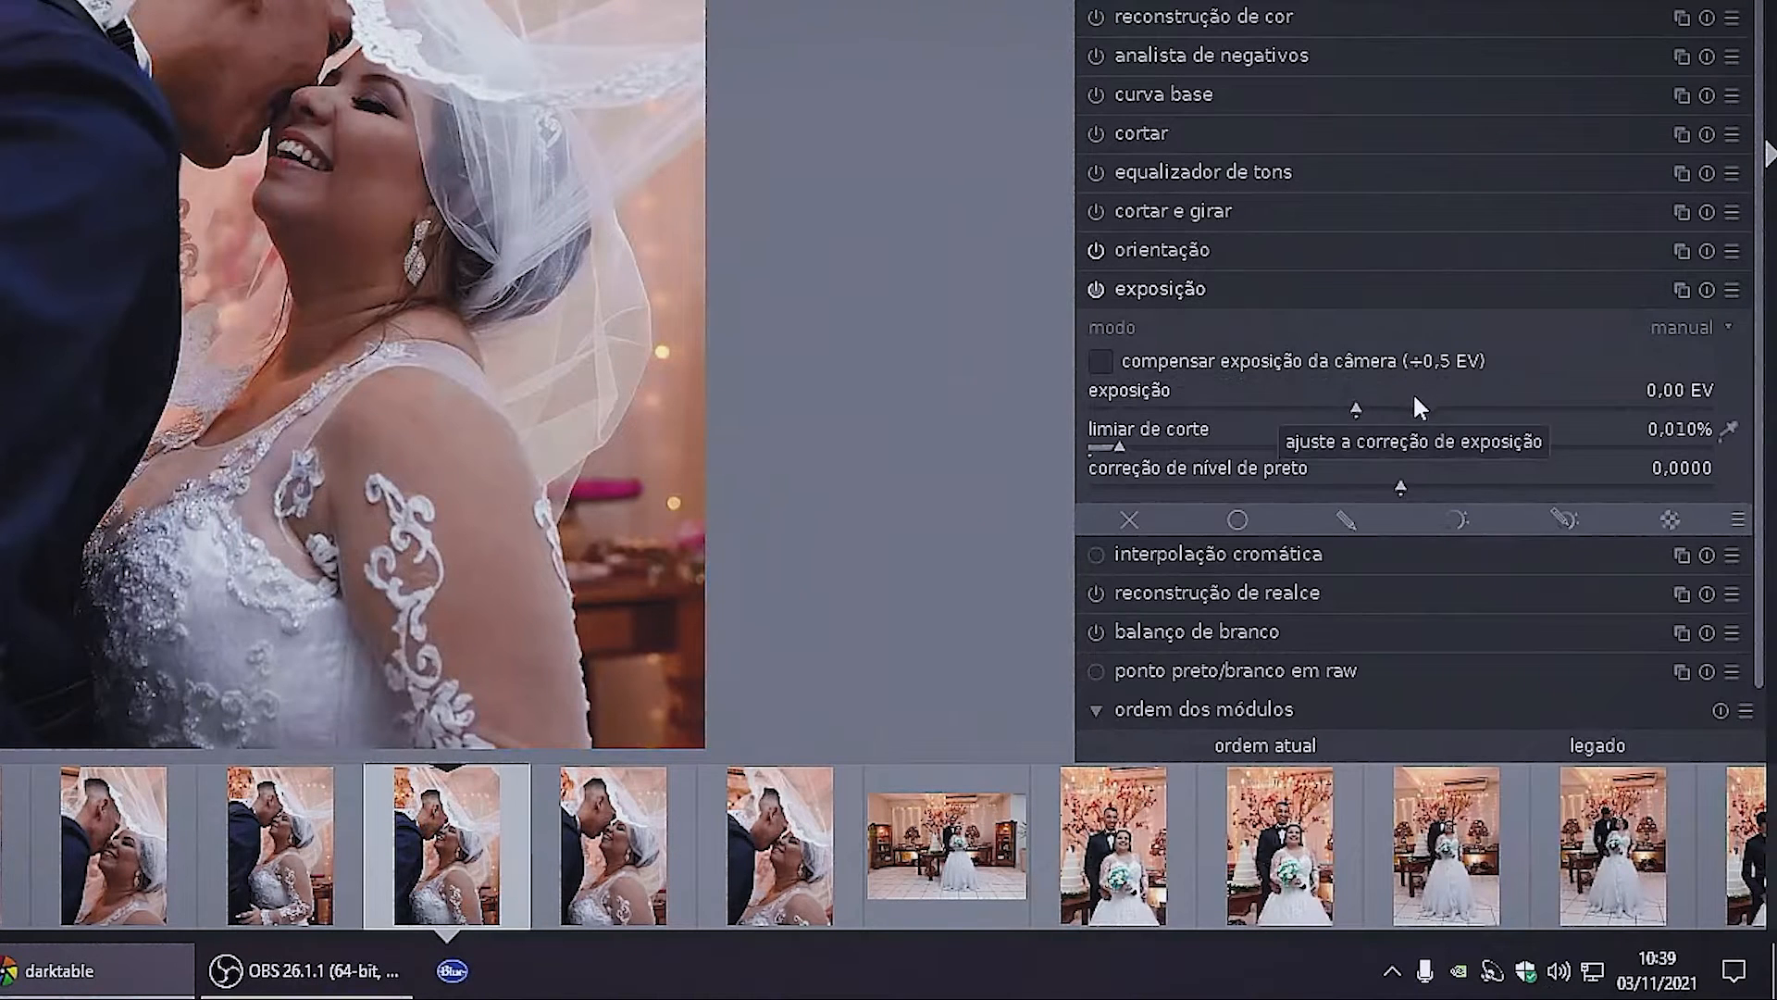
Set the exposure to exactly 0.10 EV by direct numeric entry
right_click(1358, 408)
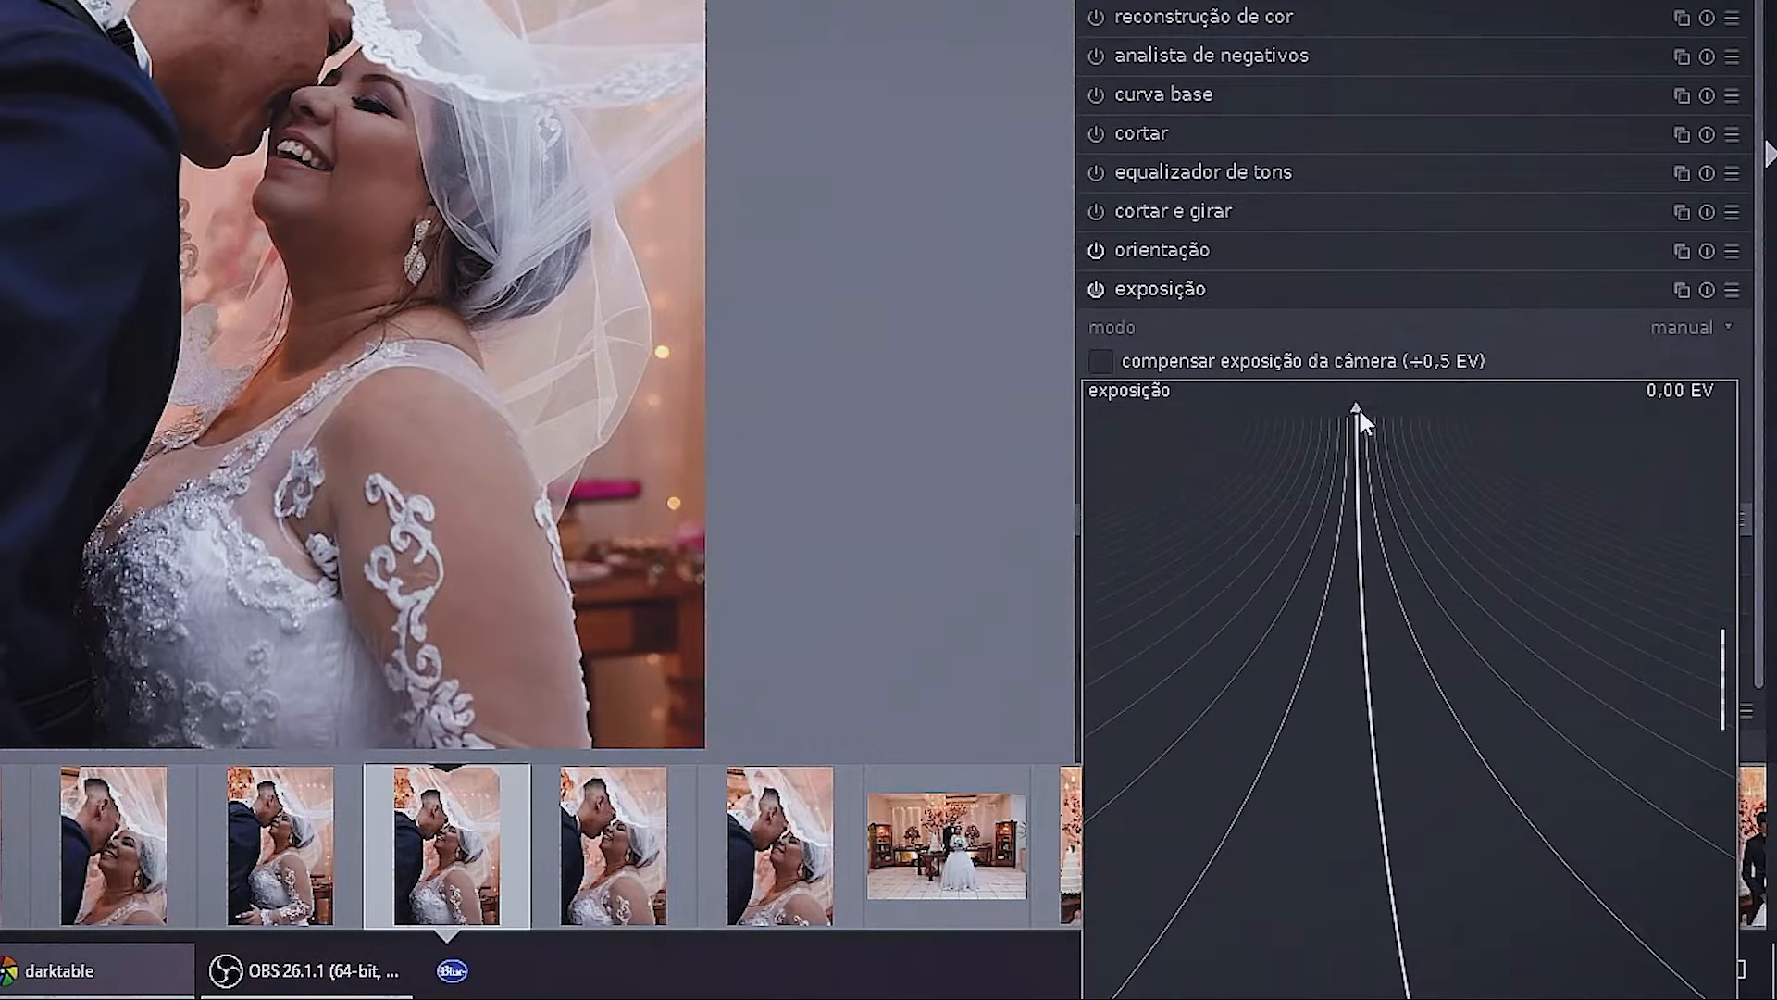
type("0,1")
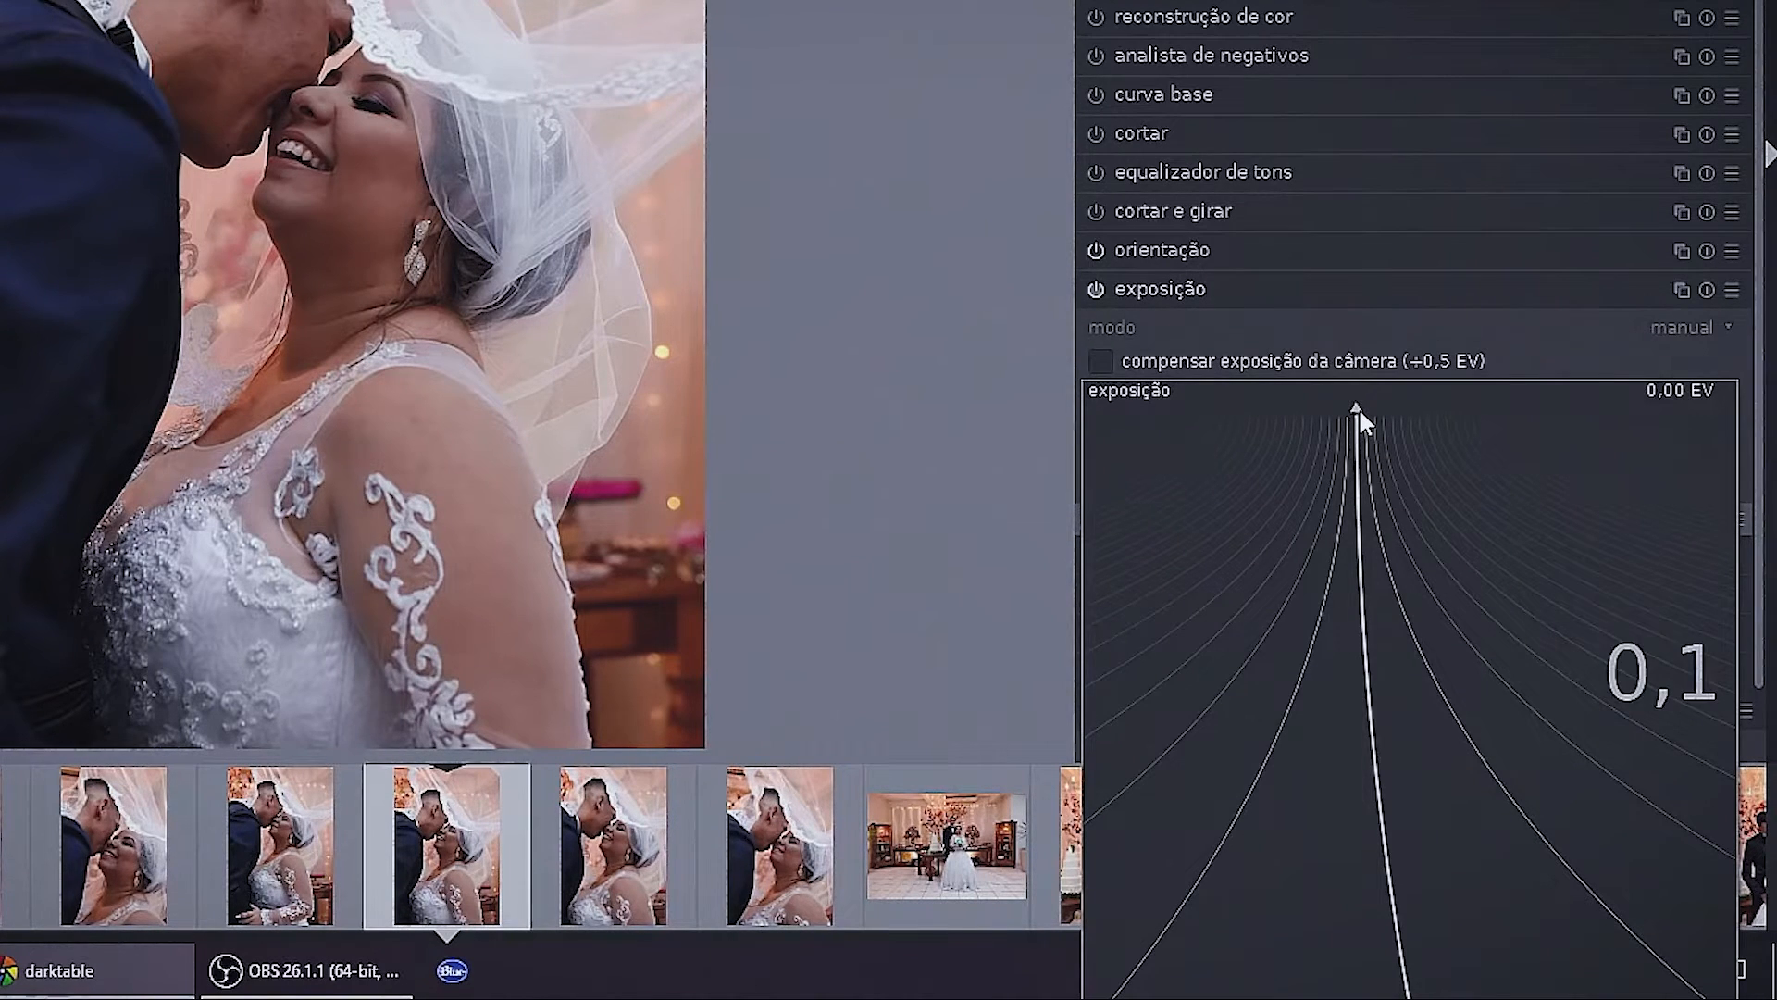
key("Return")
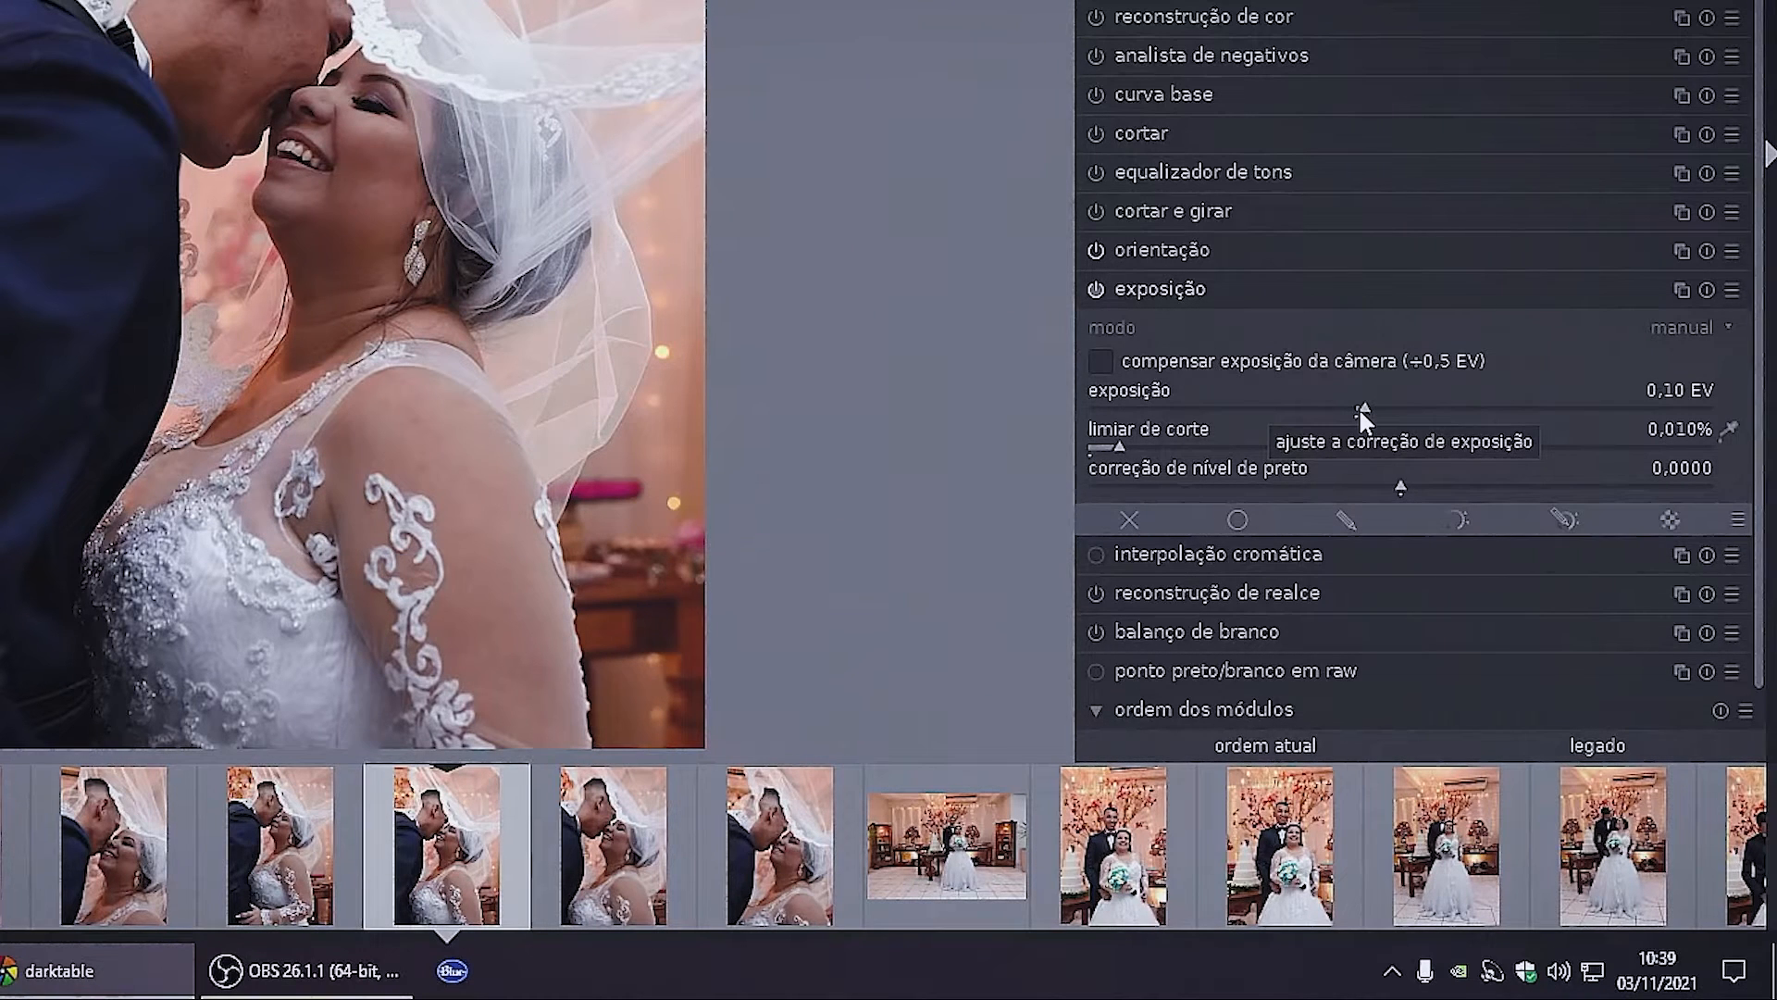
Try exact exposures of 0.5, -2 and -0.5 EV by numeric entry, and bring the exposure back to about 0.03 EV
right_click(1357, 407)
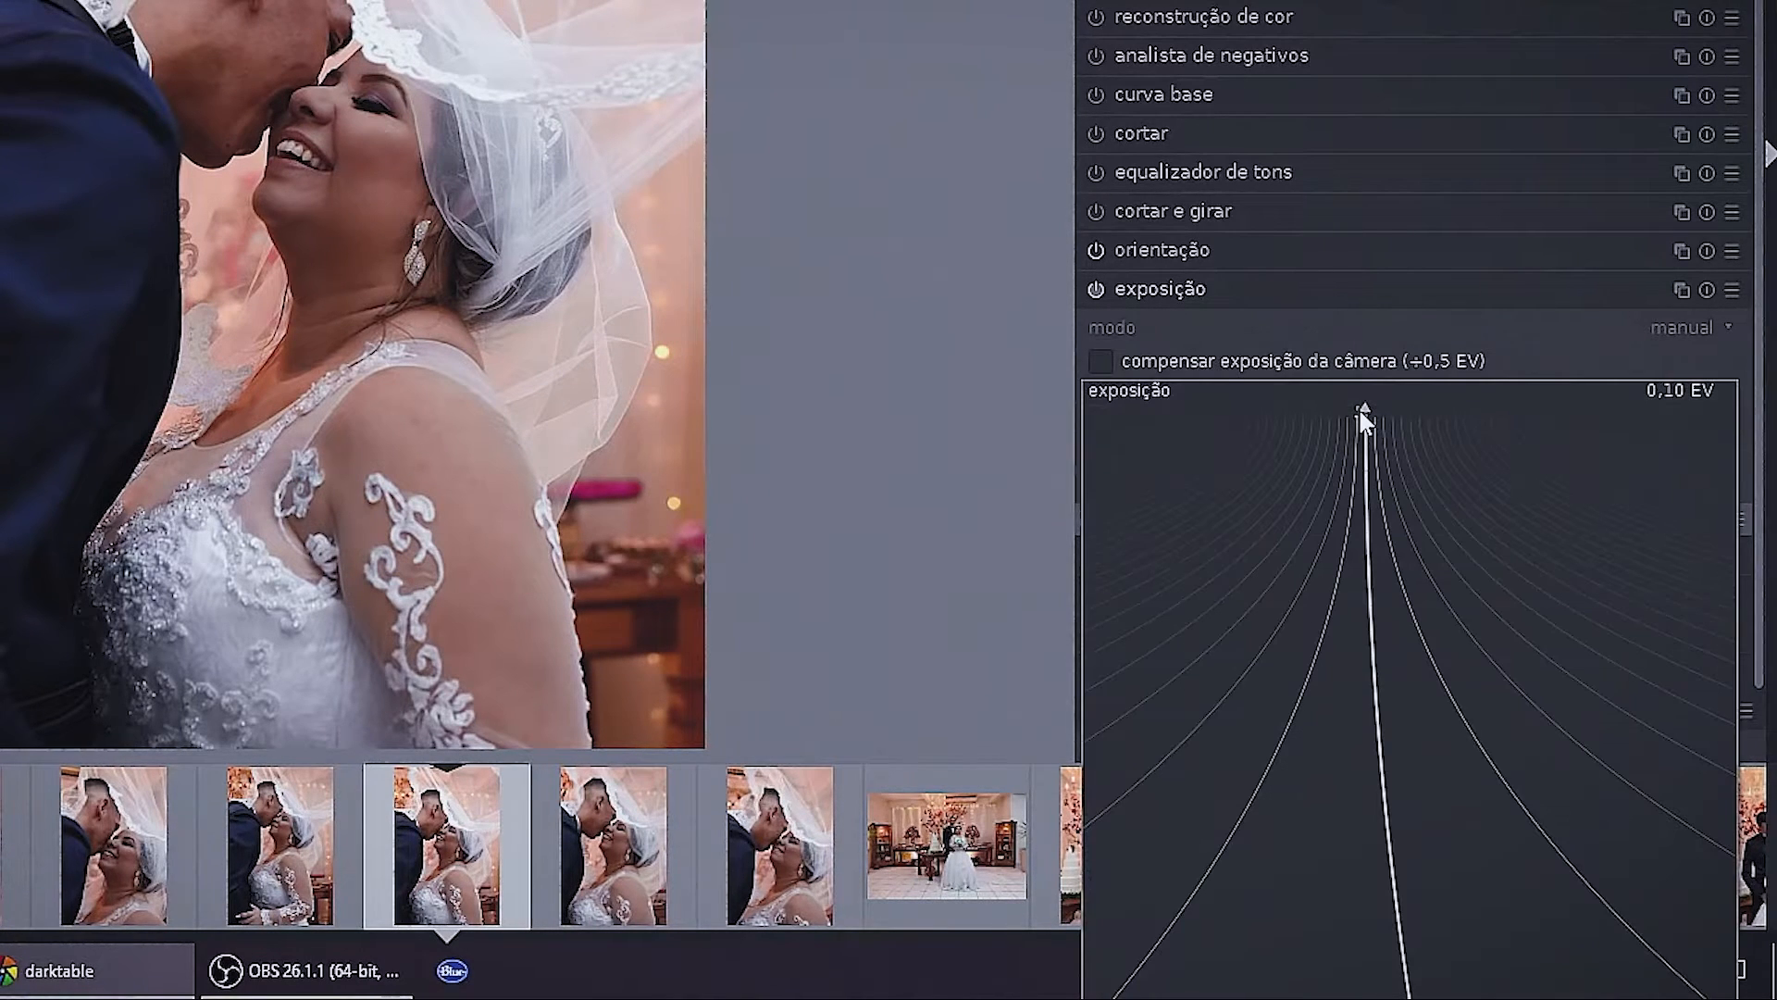
type("0,5")
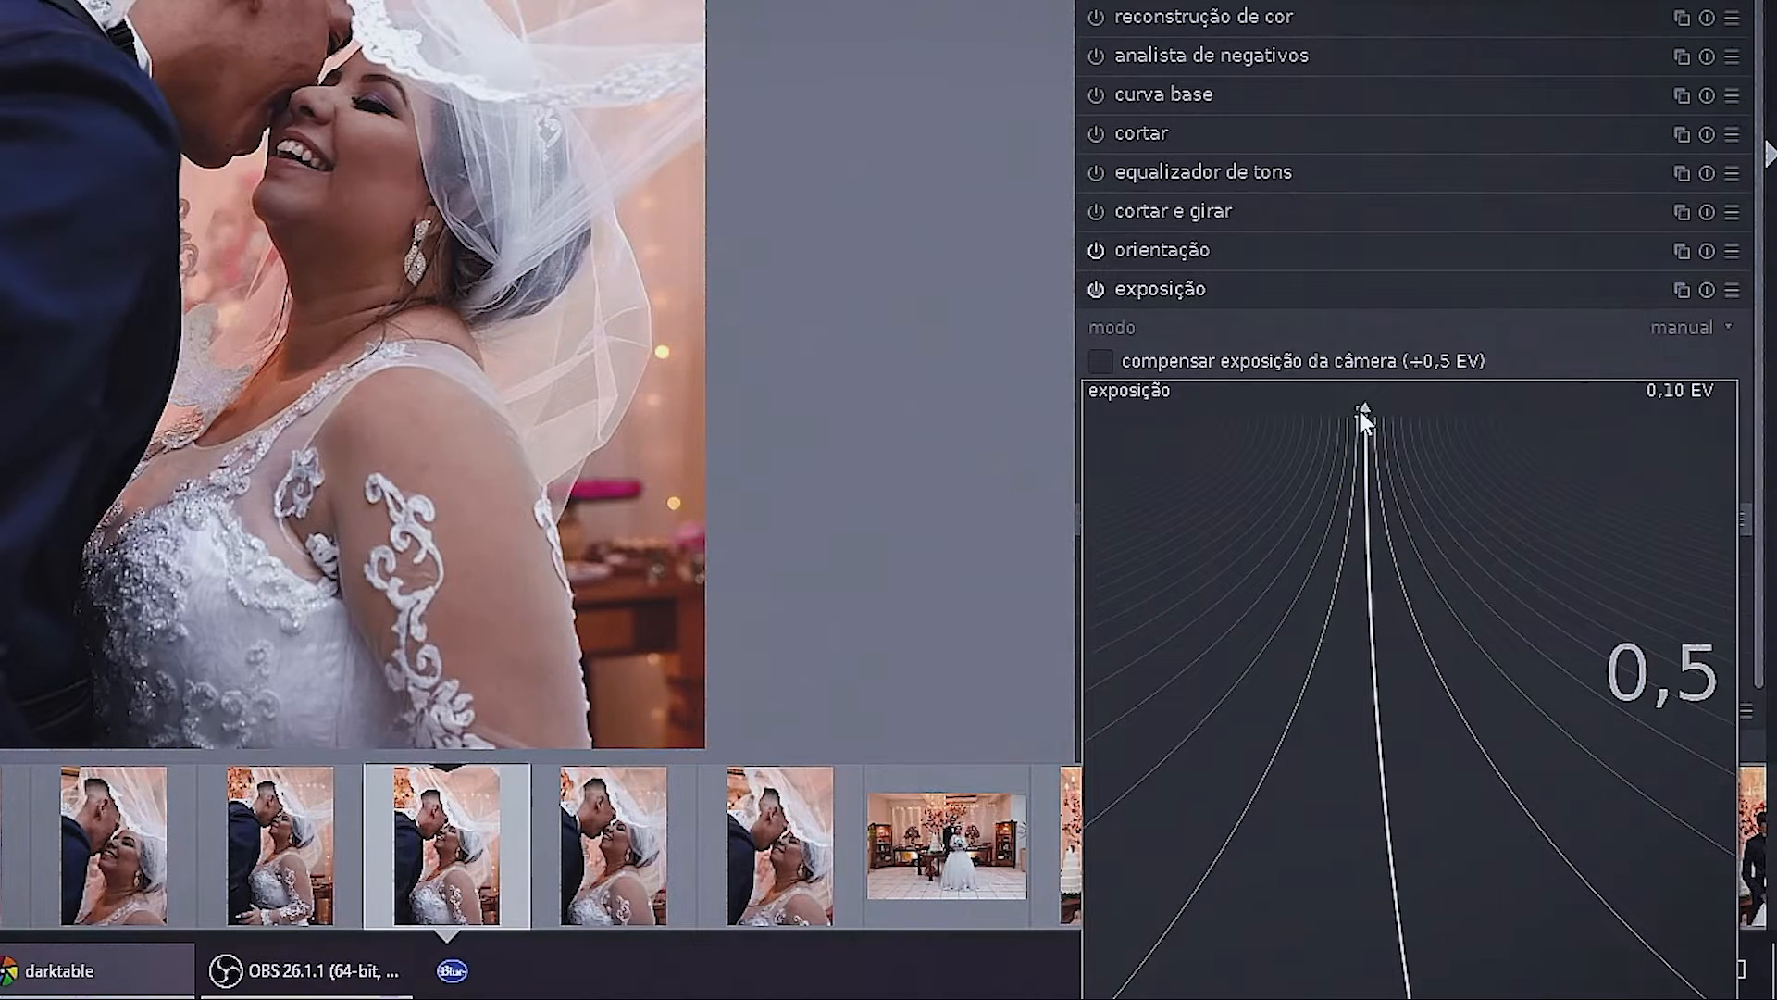
key("Return")
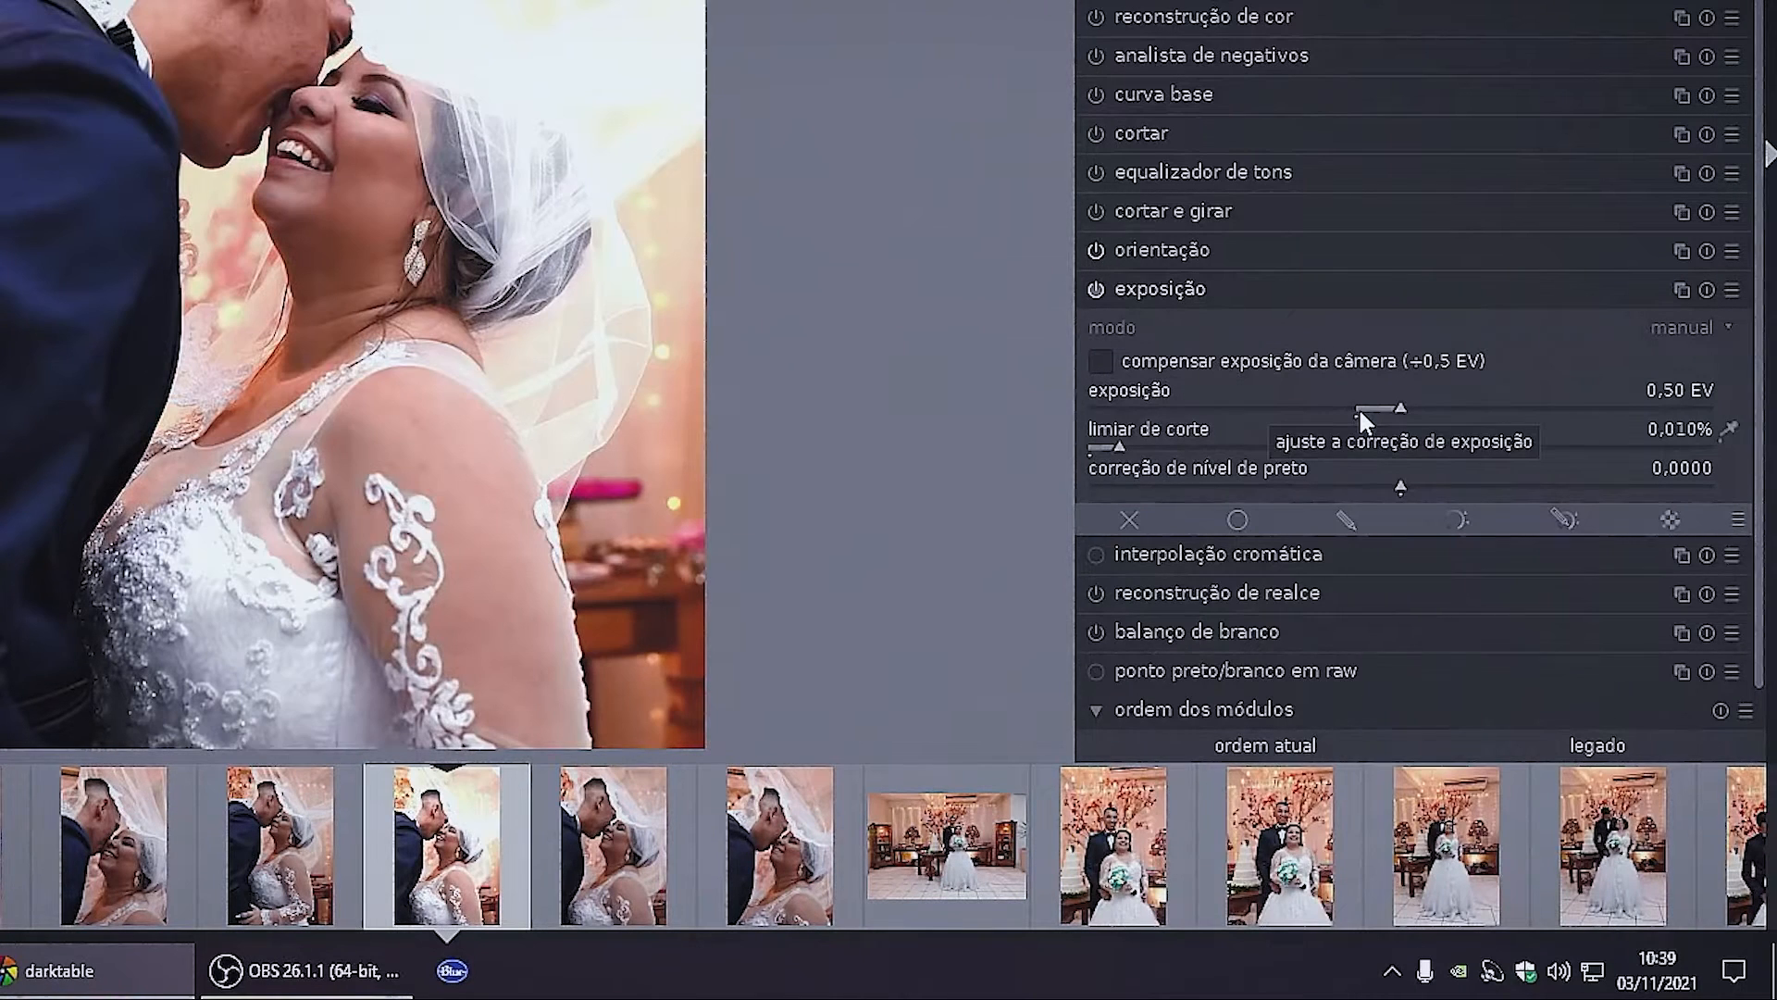
right_click(1358, 408)
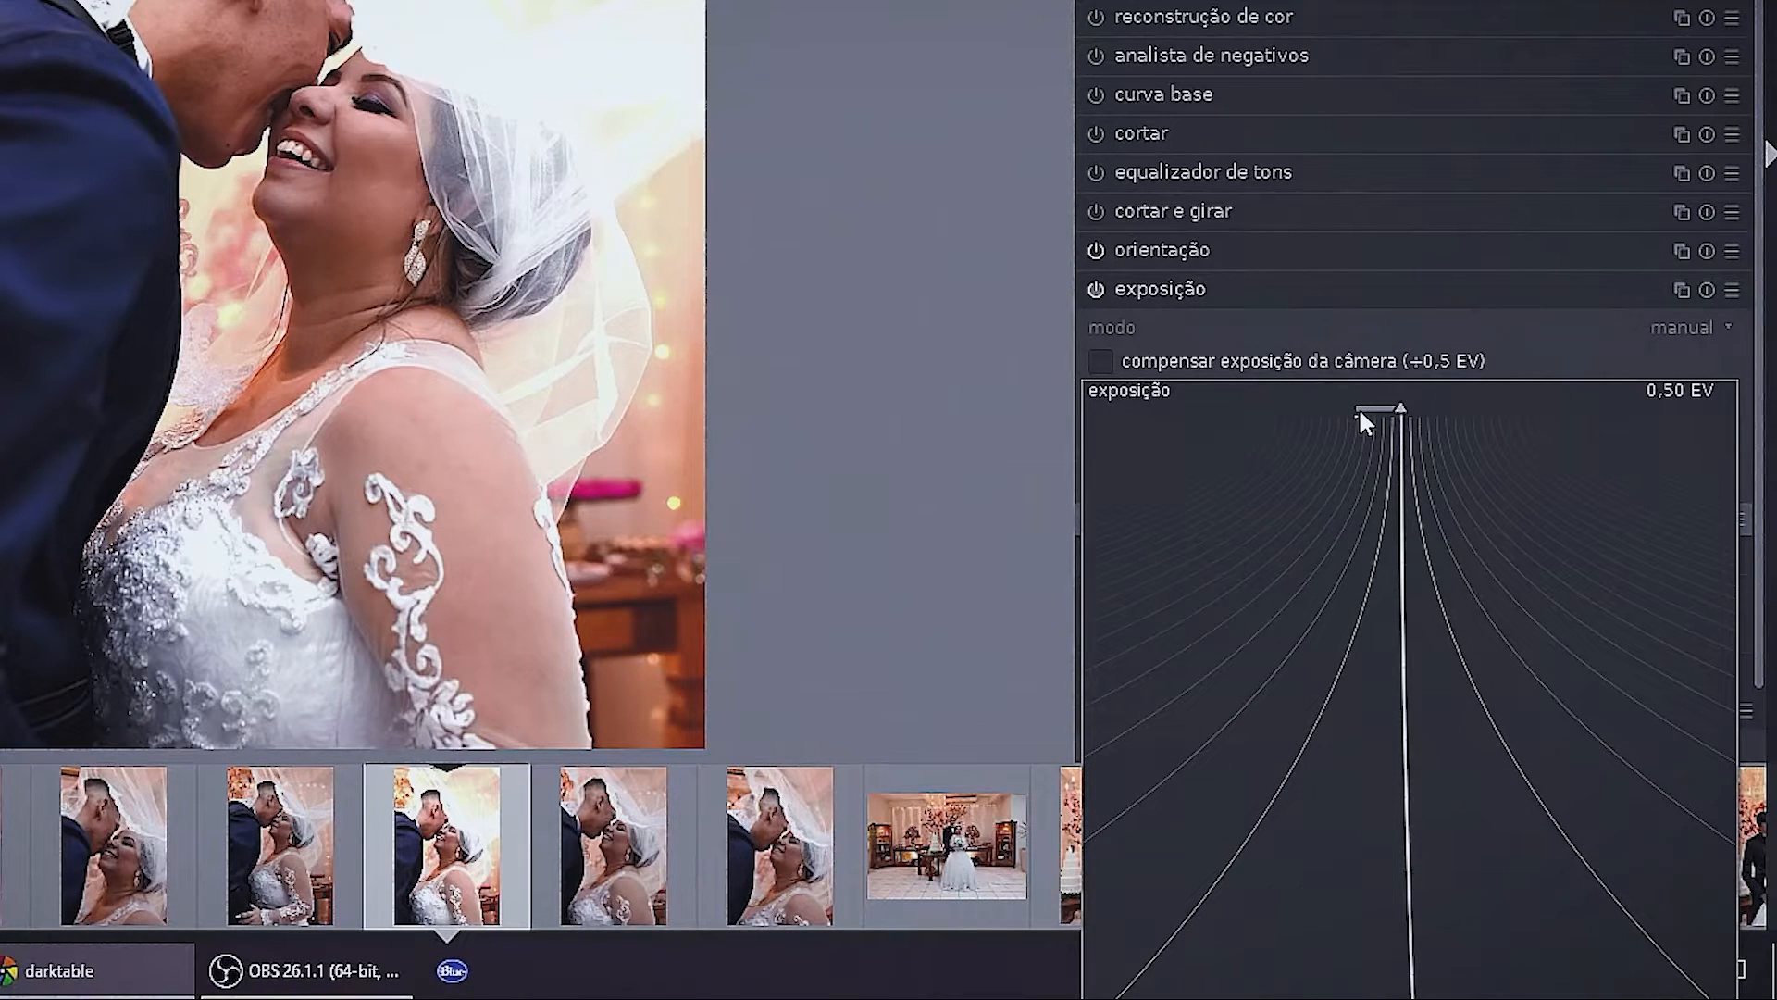
type("-2")
key("Return")
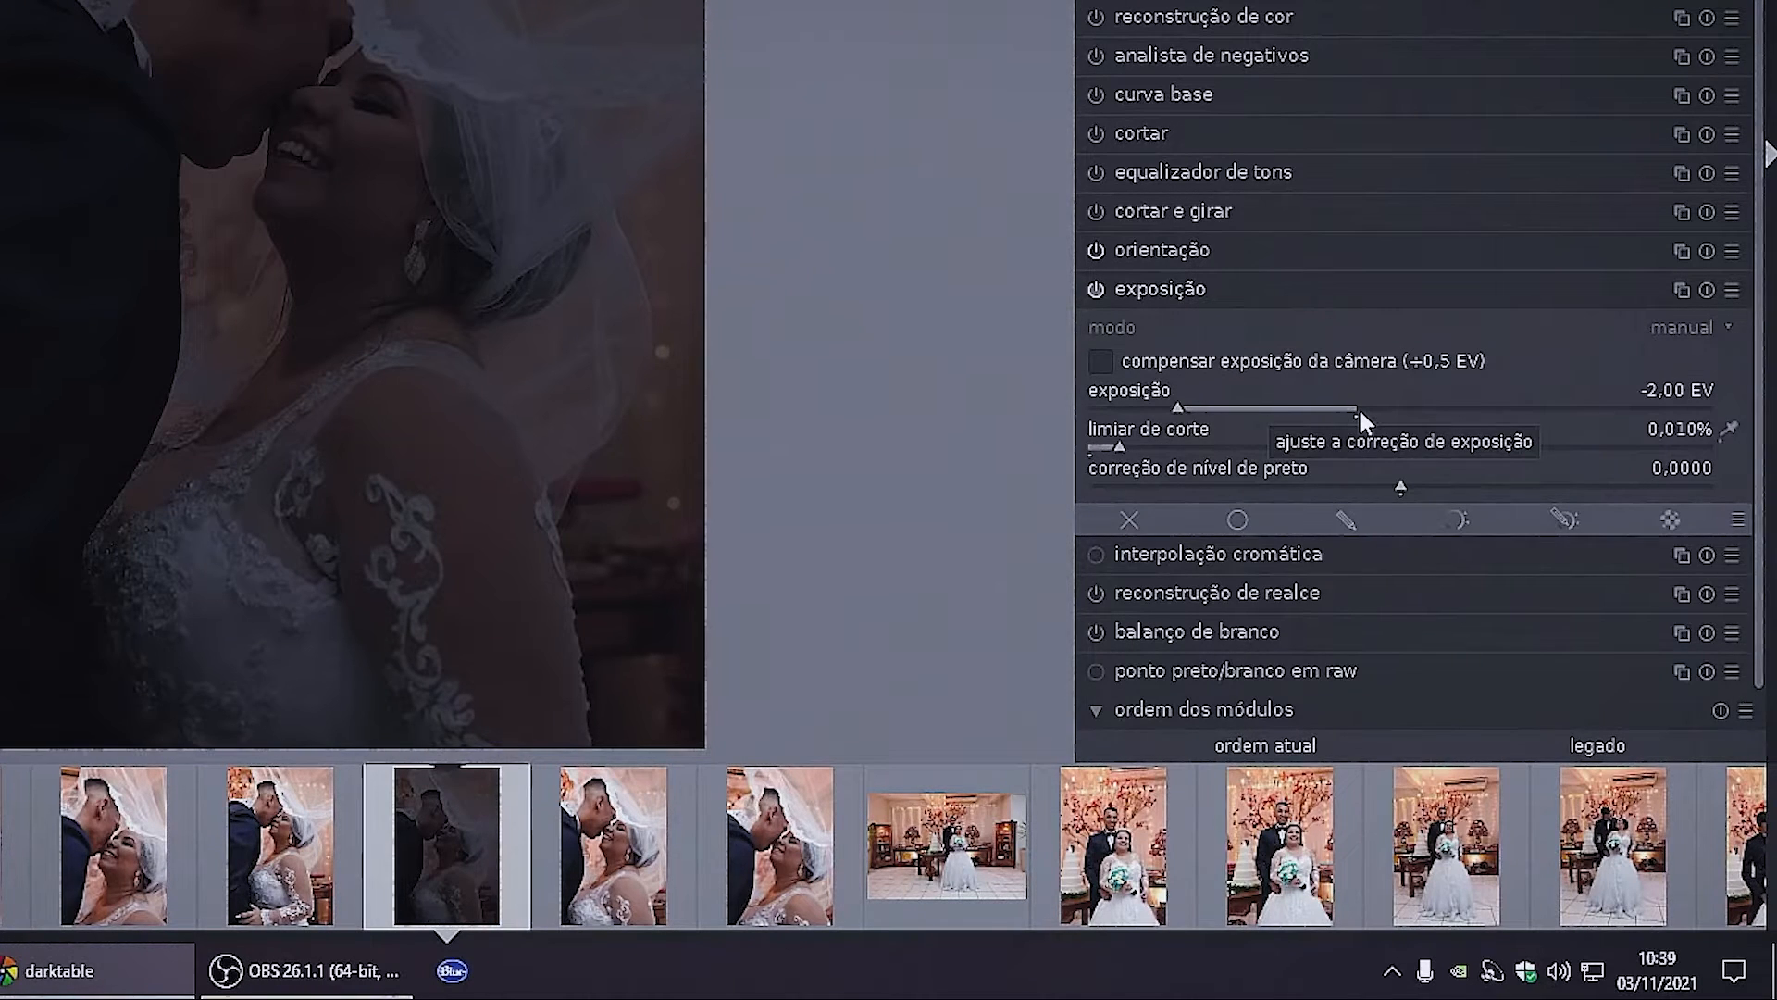
right_click(1359, 415)
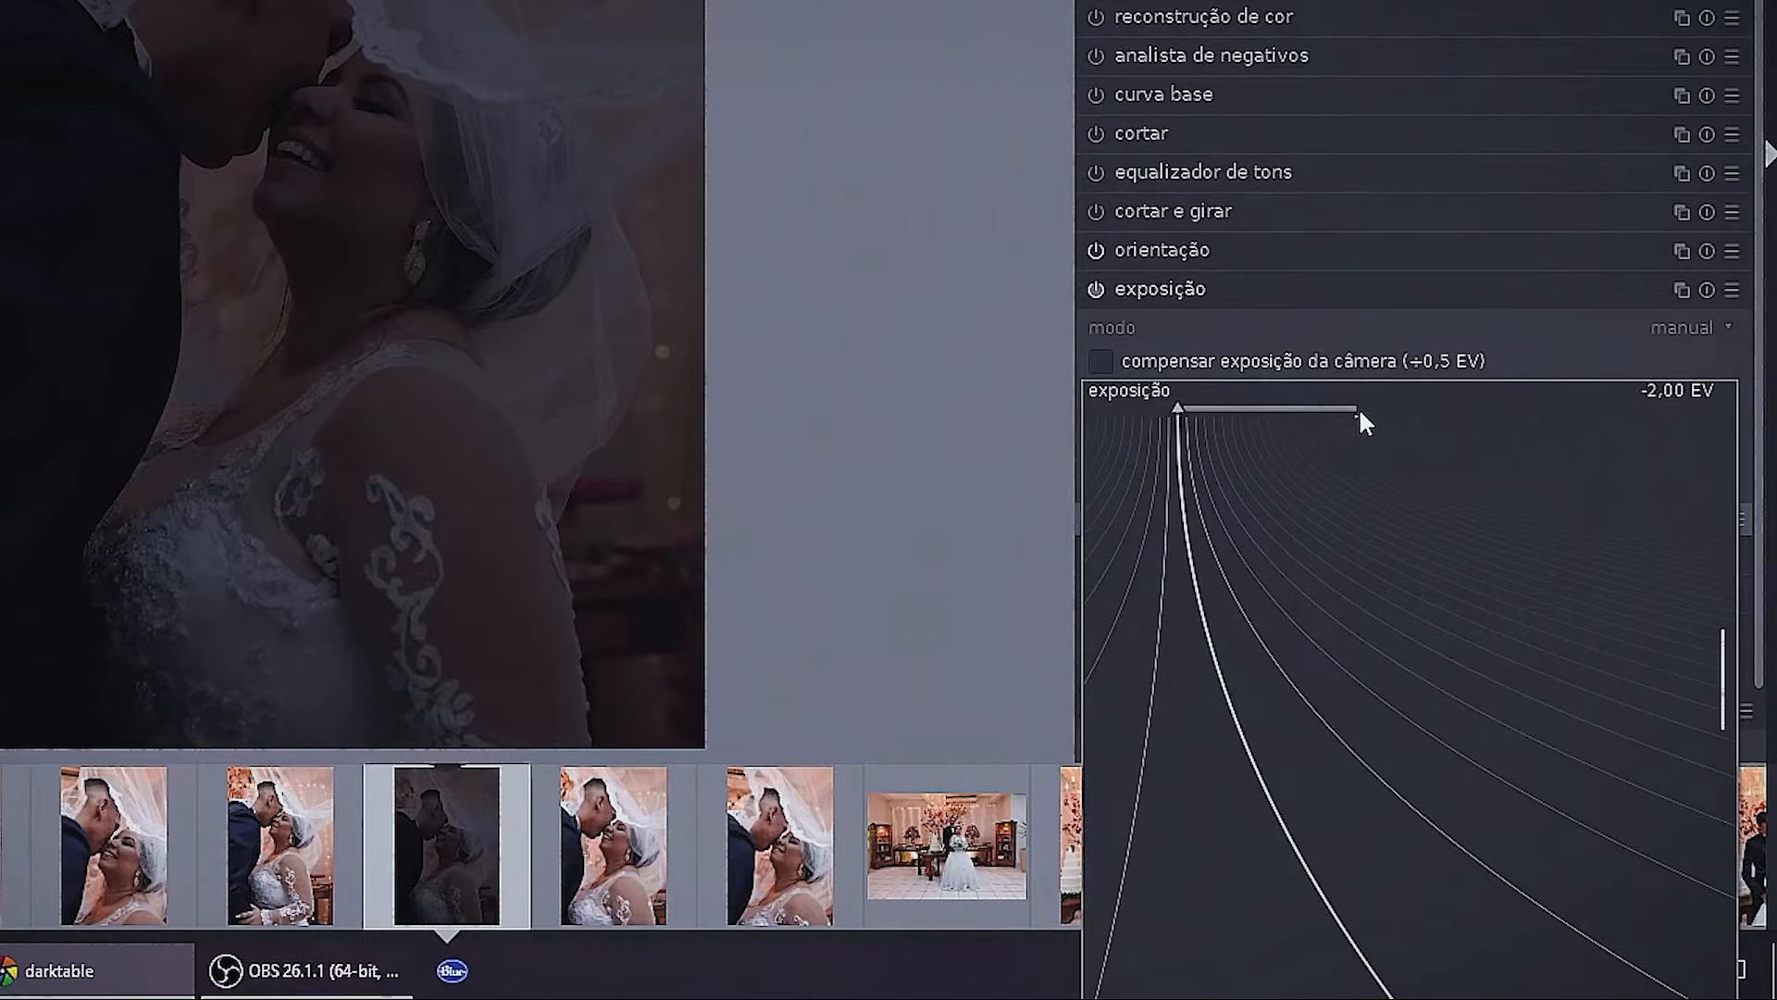
type("-0,5")
key("Return")
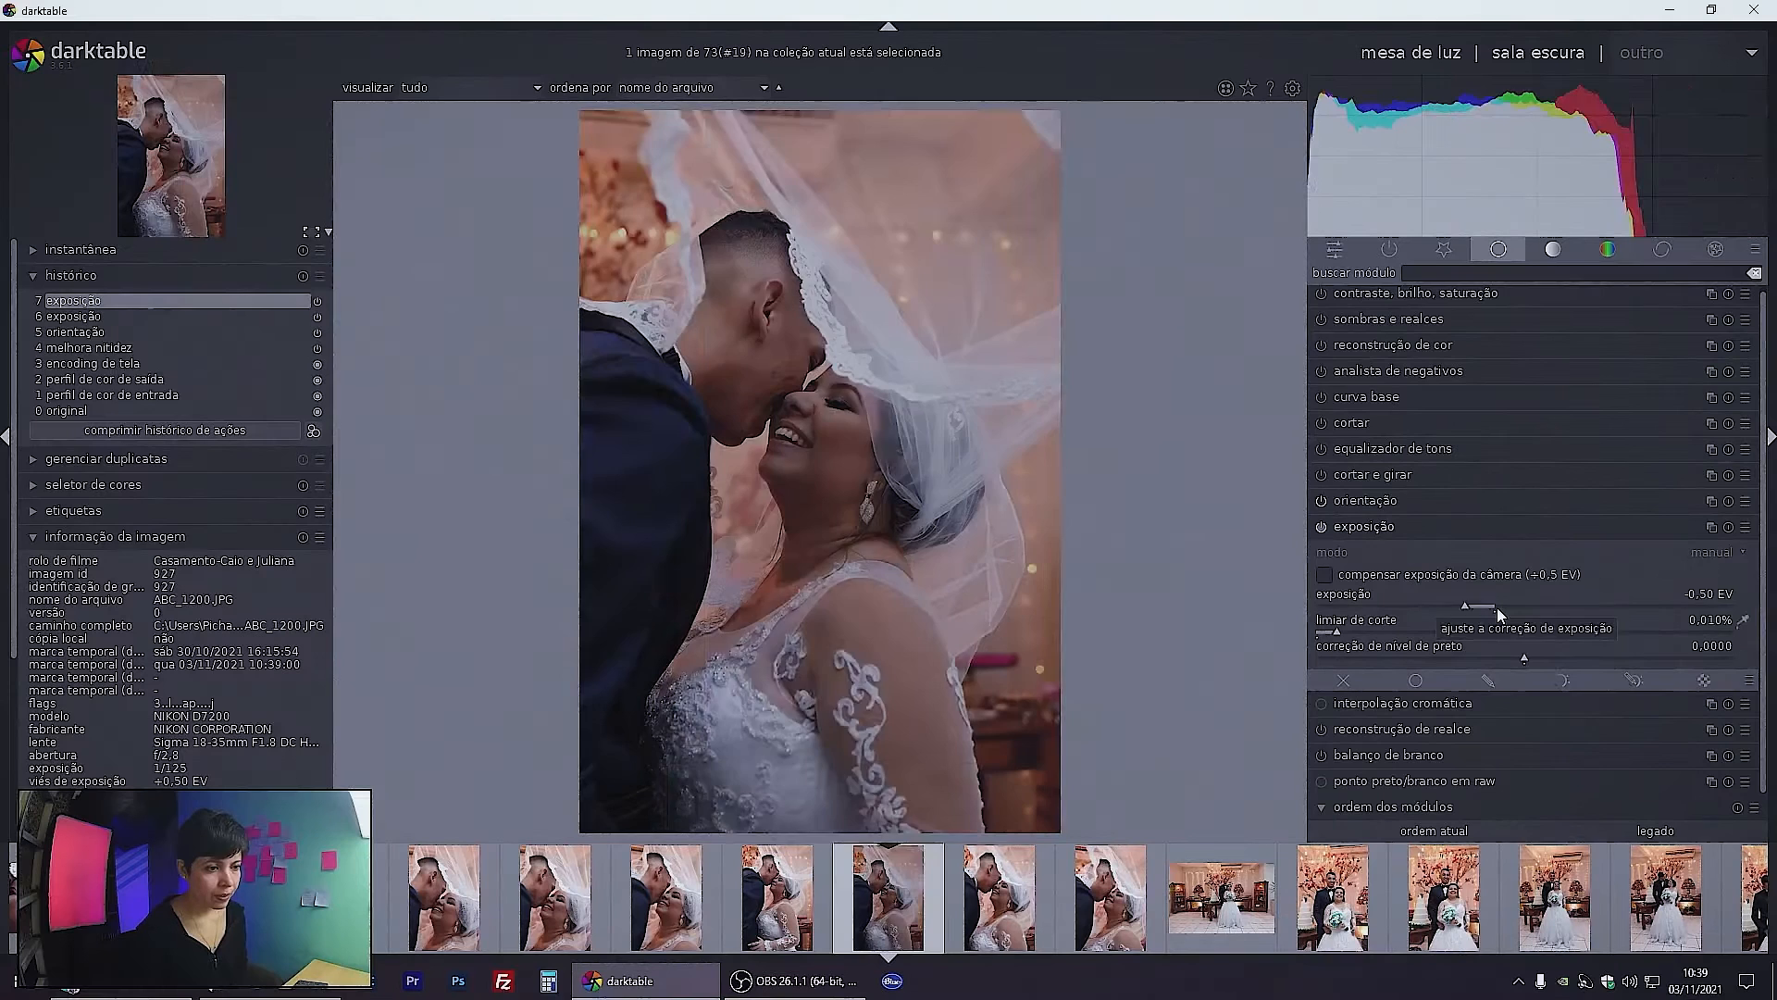
left_click(1357, 408)
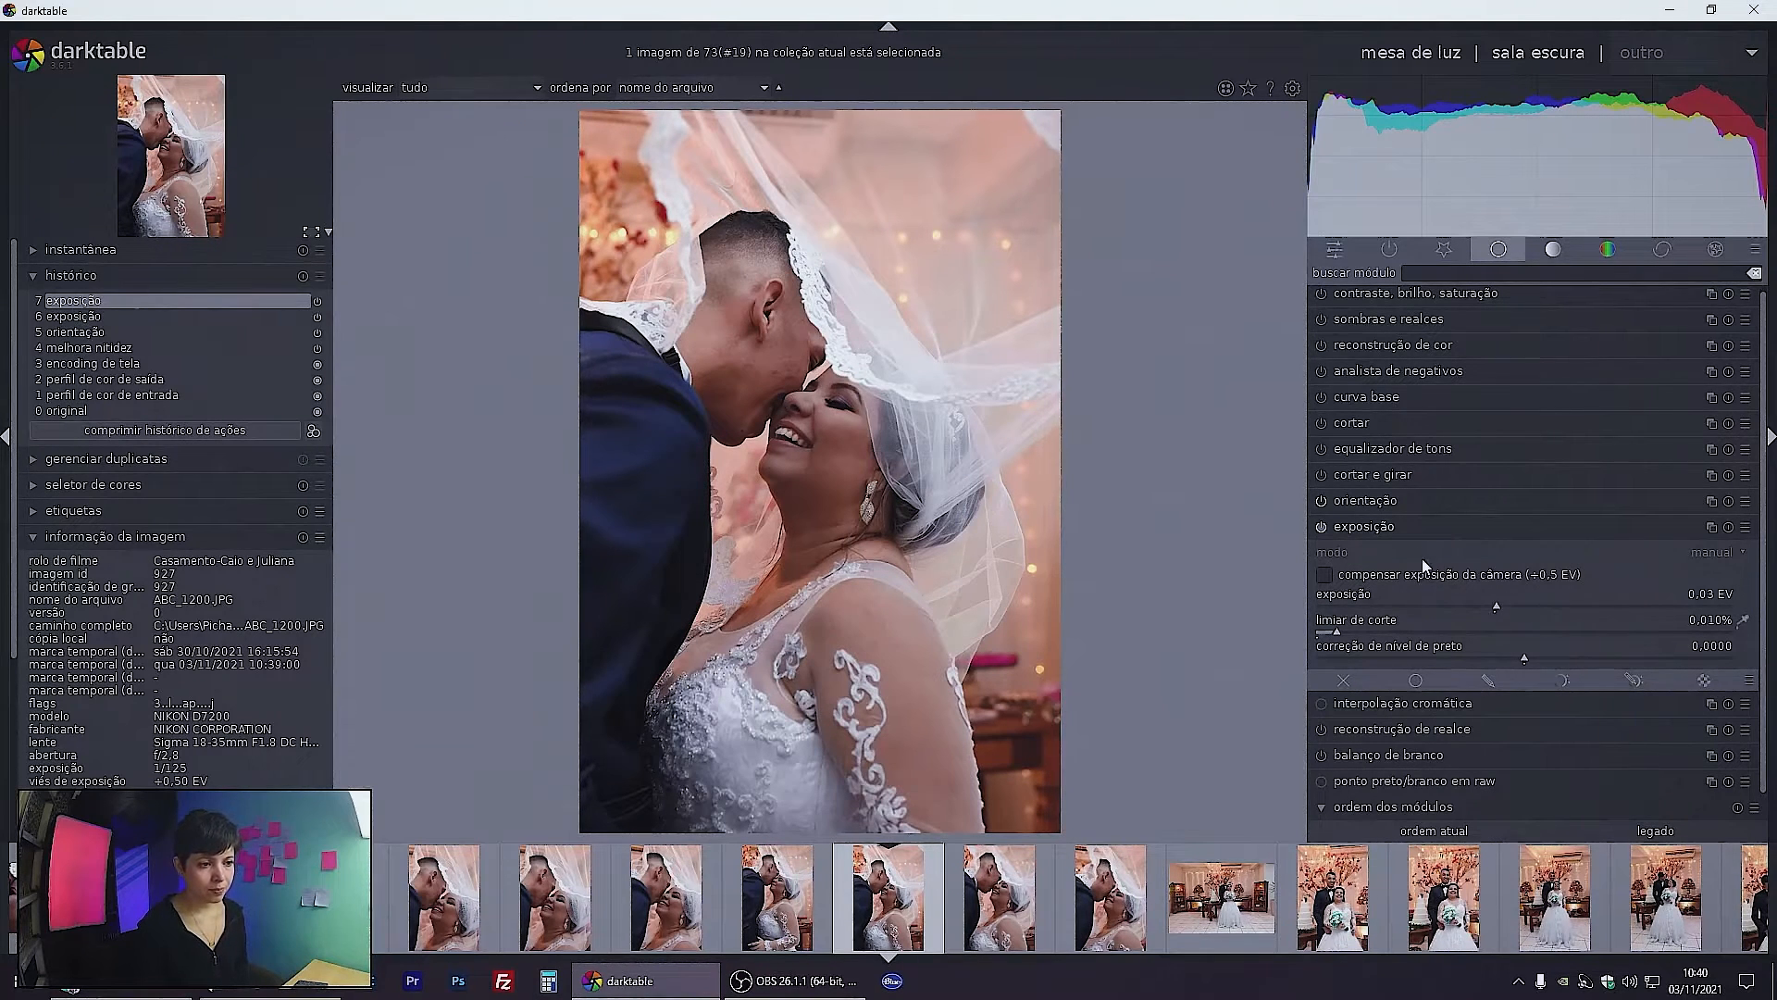
In the shadows and highlights module, set shadows to about +51.09 and adjust highlights, using the fine-adjustment curve for each
left_click(1400, 531)
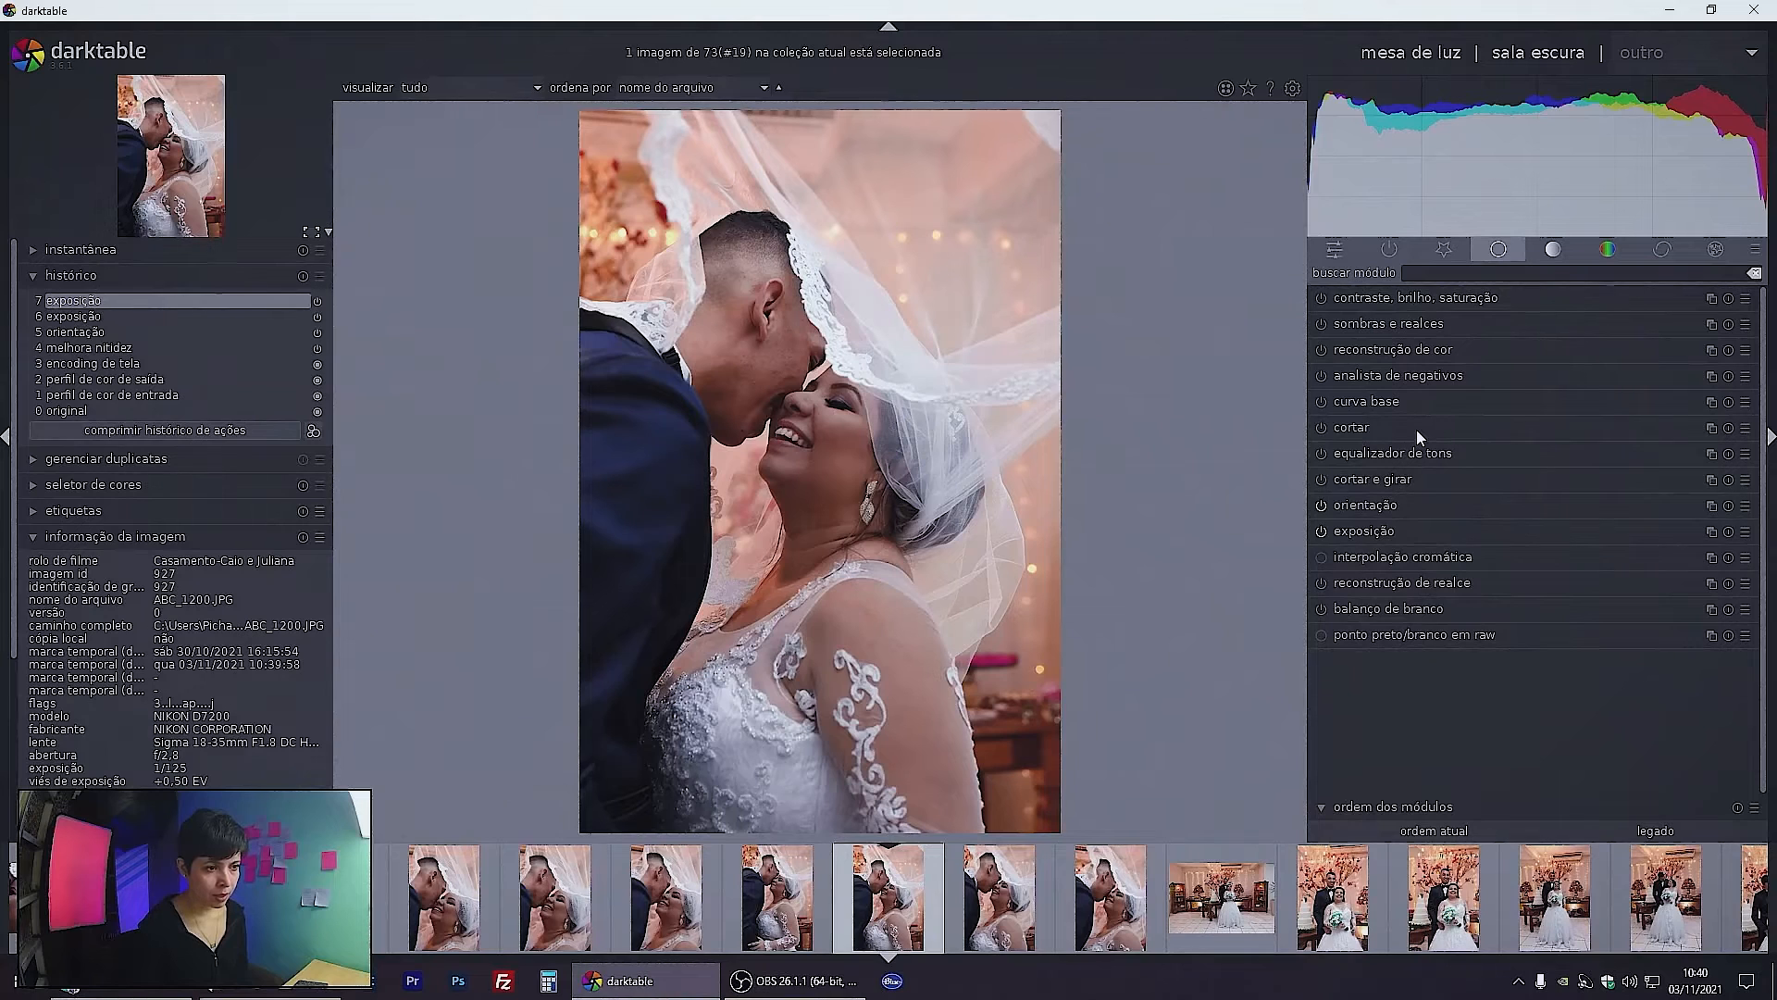
left_click(1414, 324)
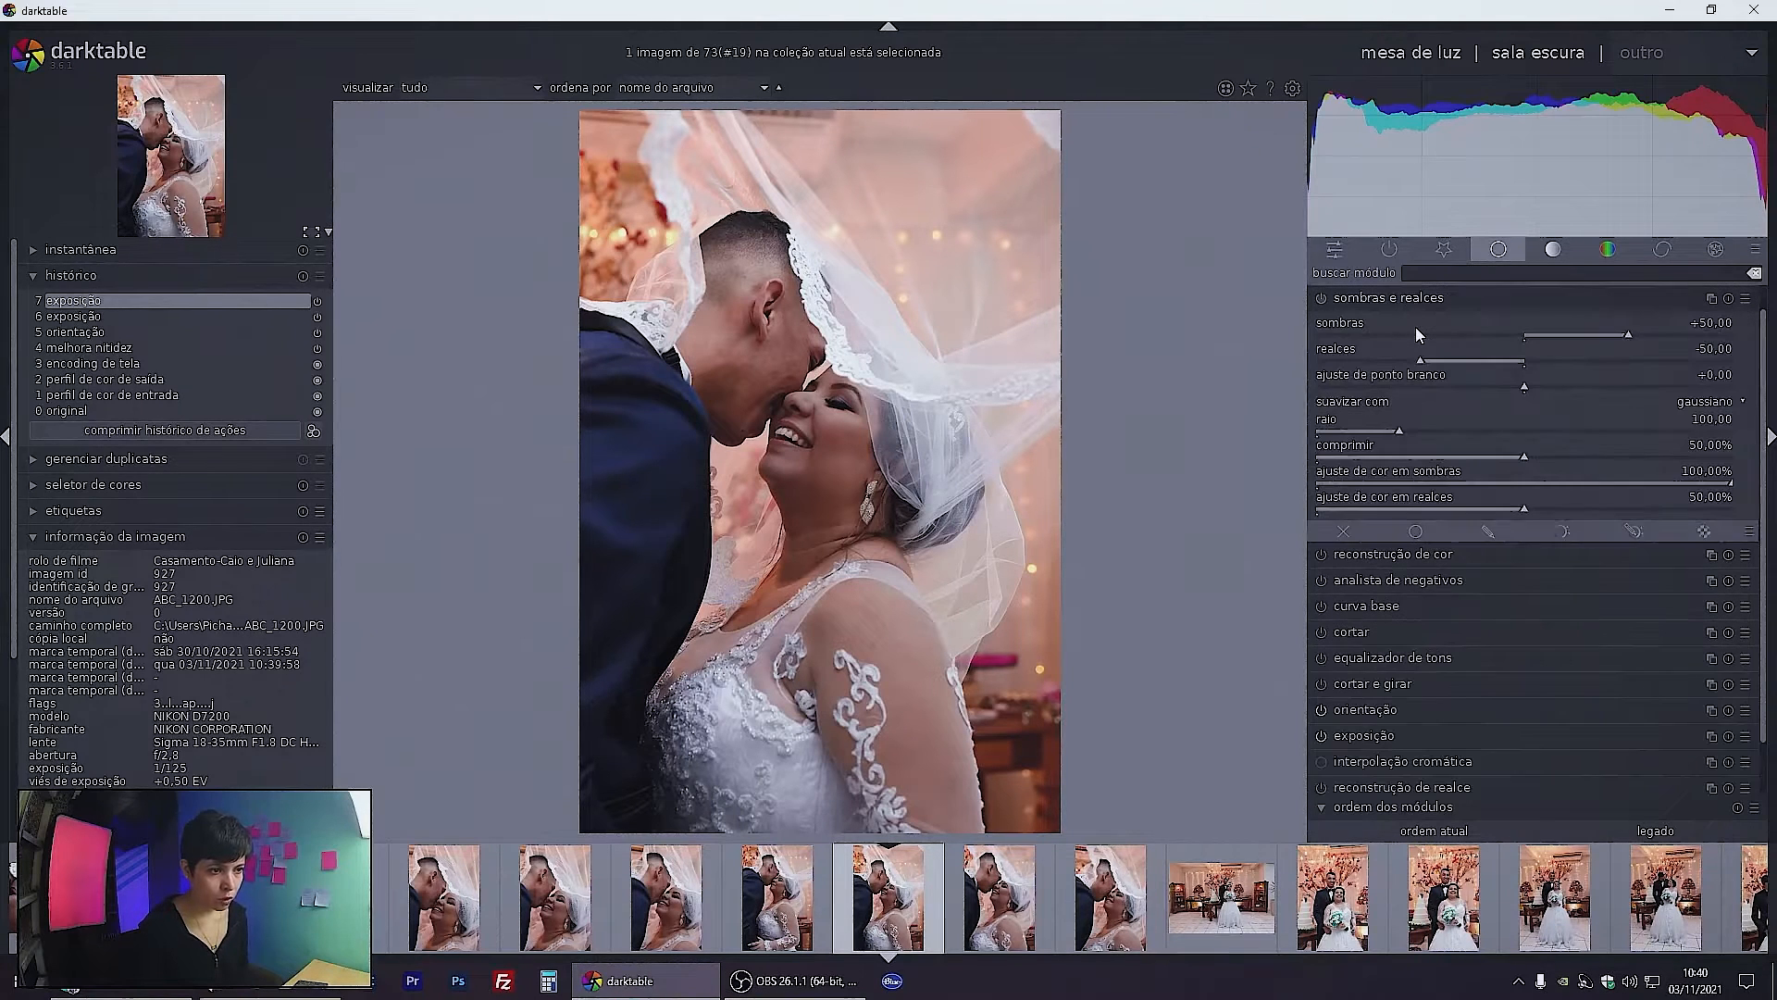
right_click(1523, 335)
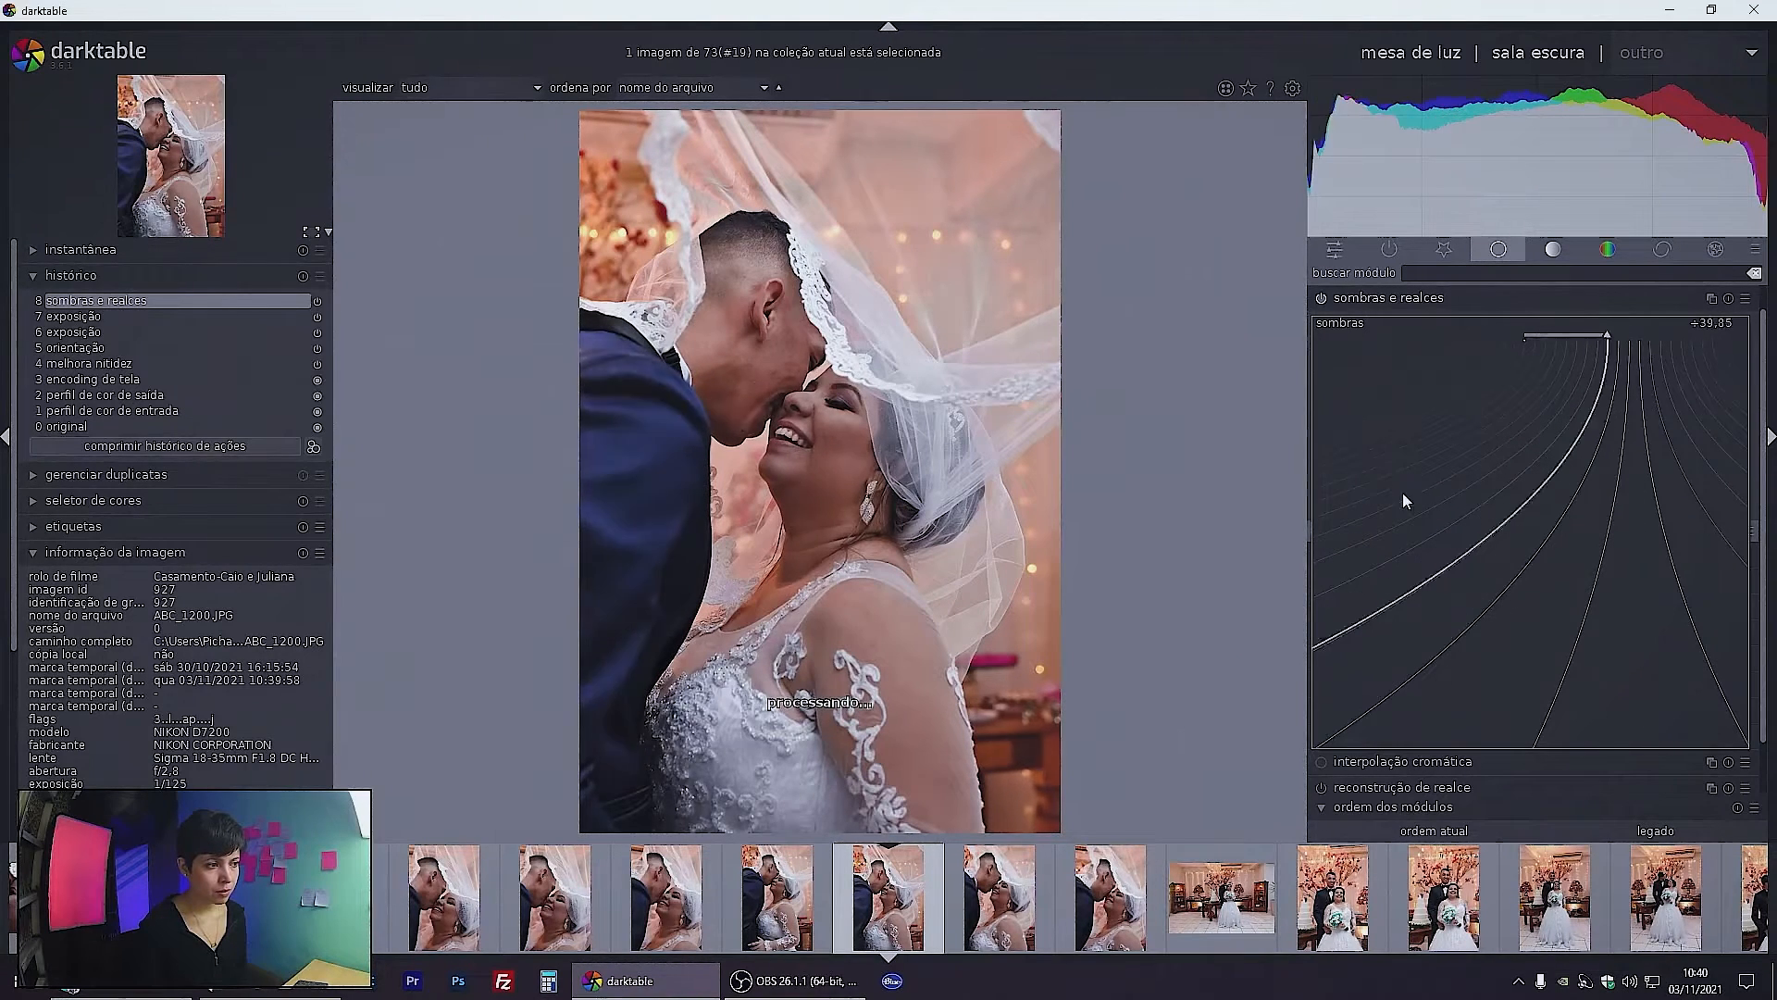
left_click(1610, 599)
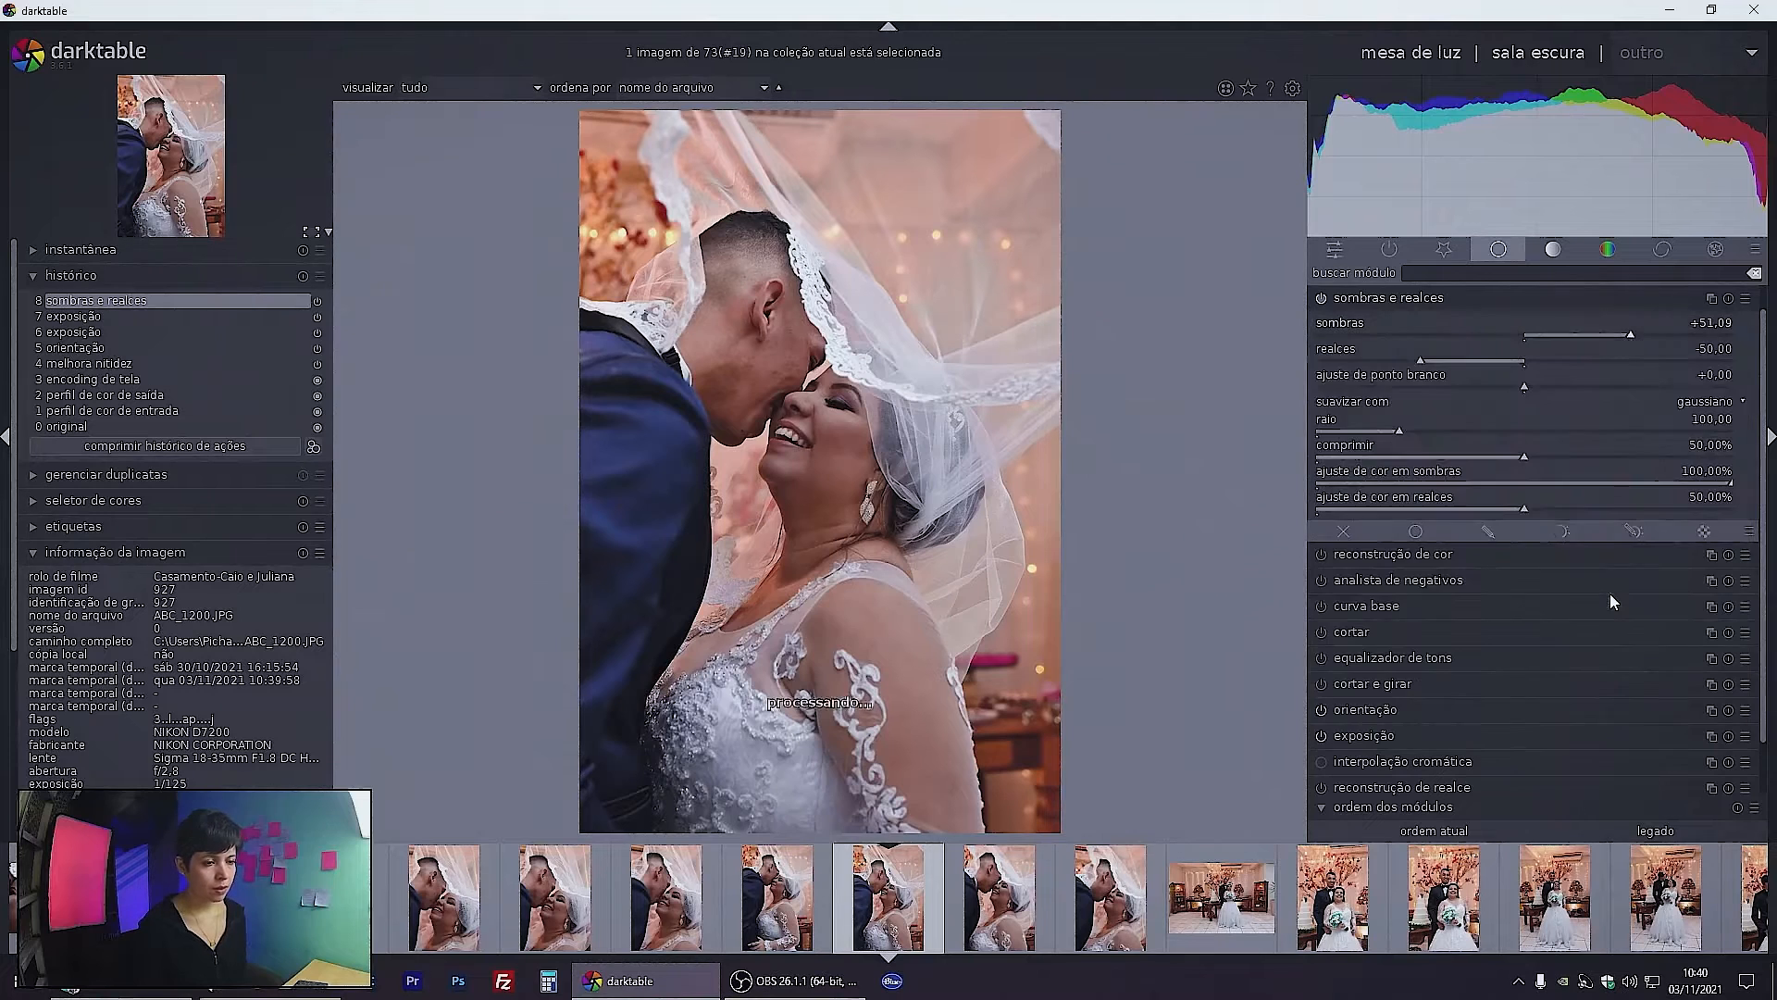
right_click(1523, 361)
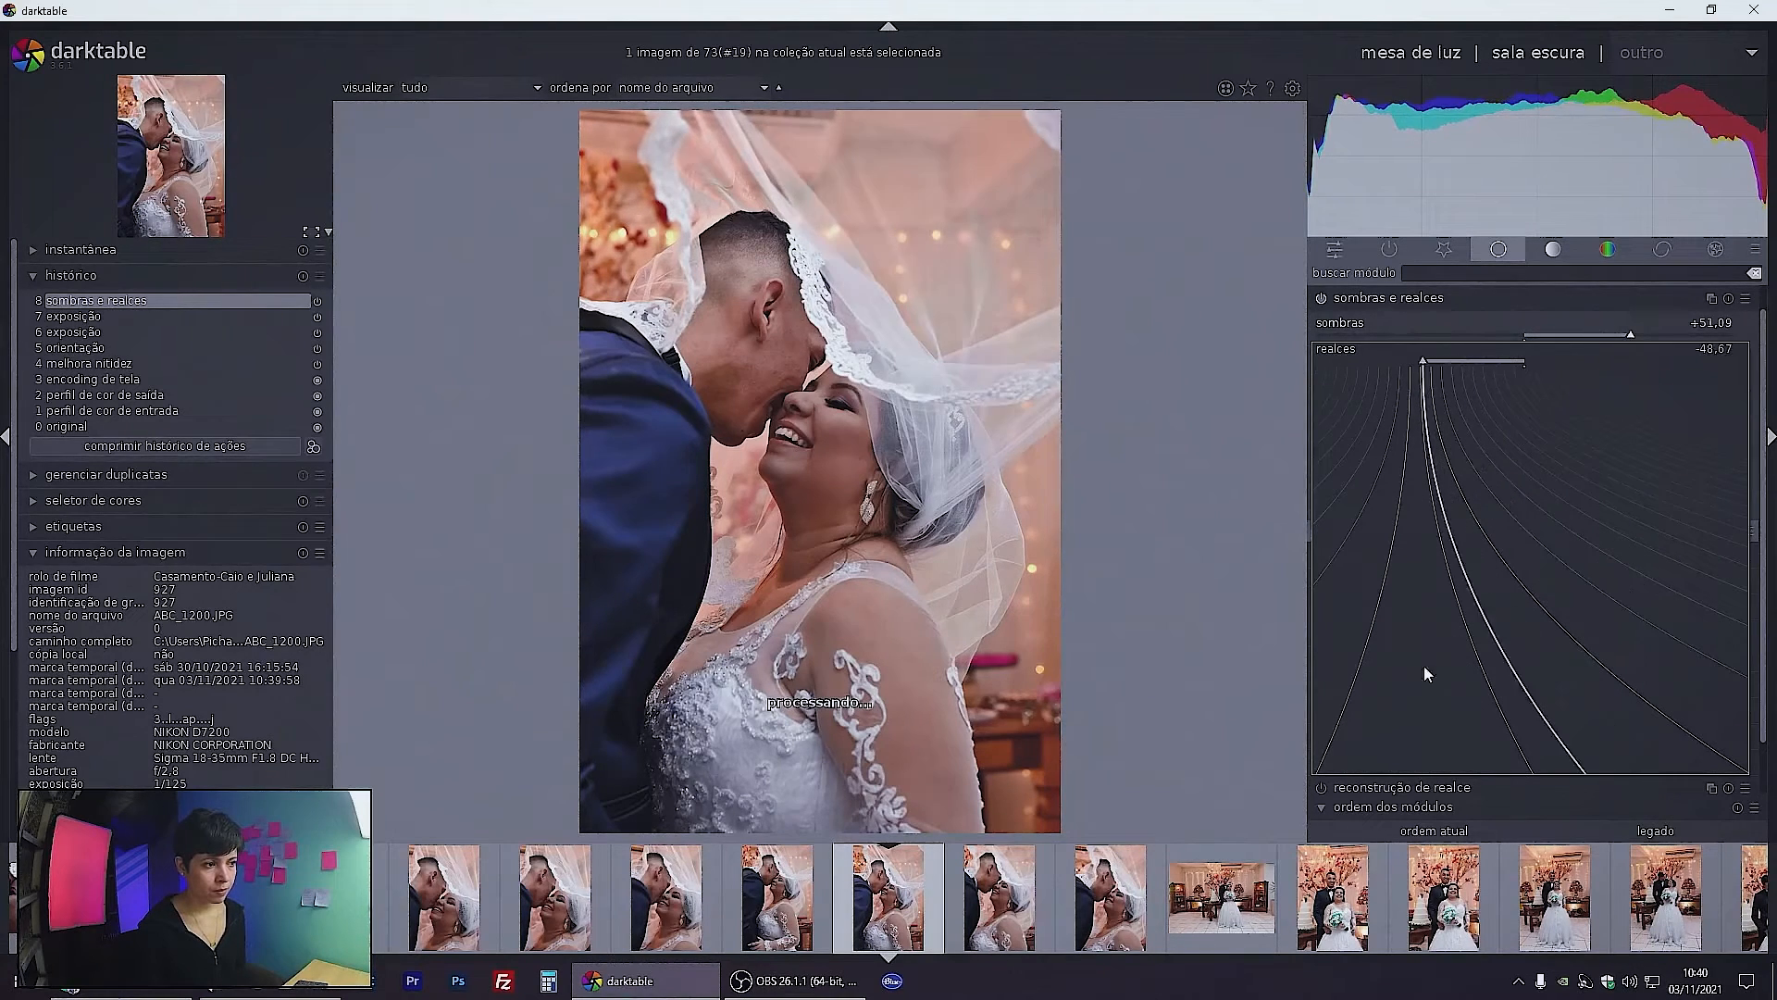
left_click(1342, 654)
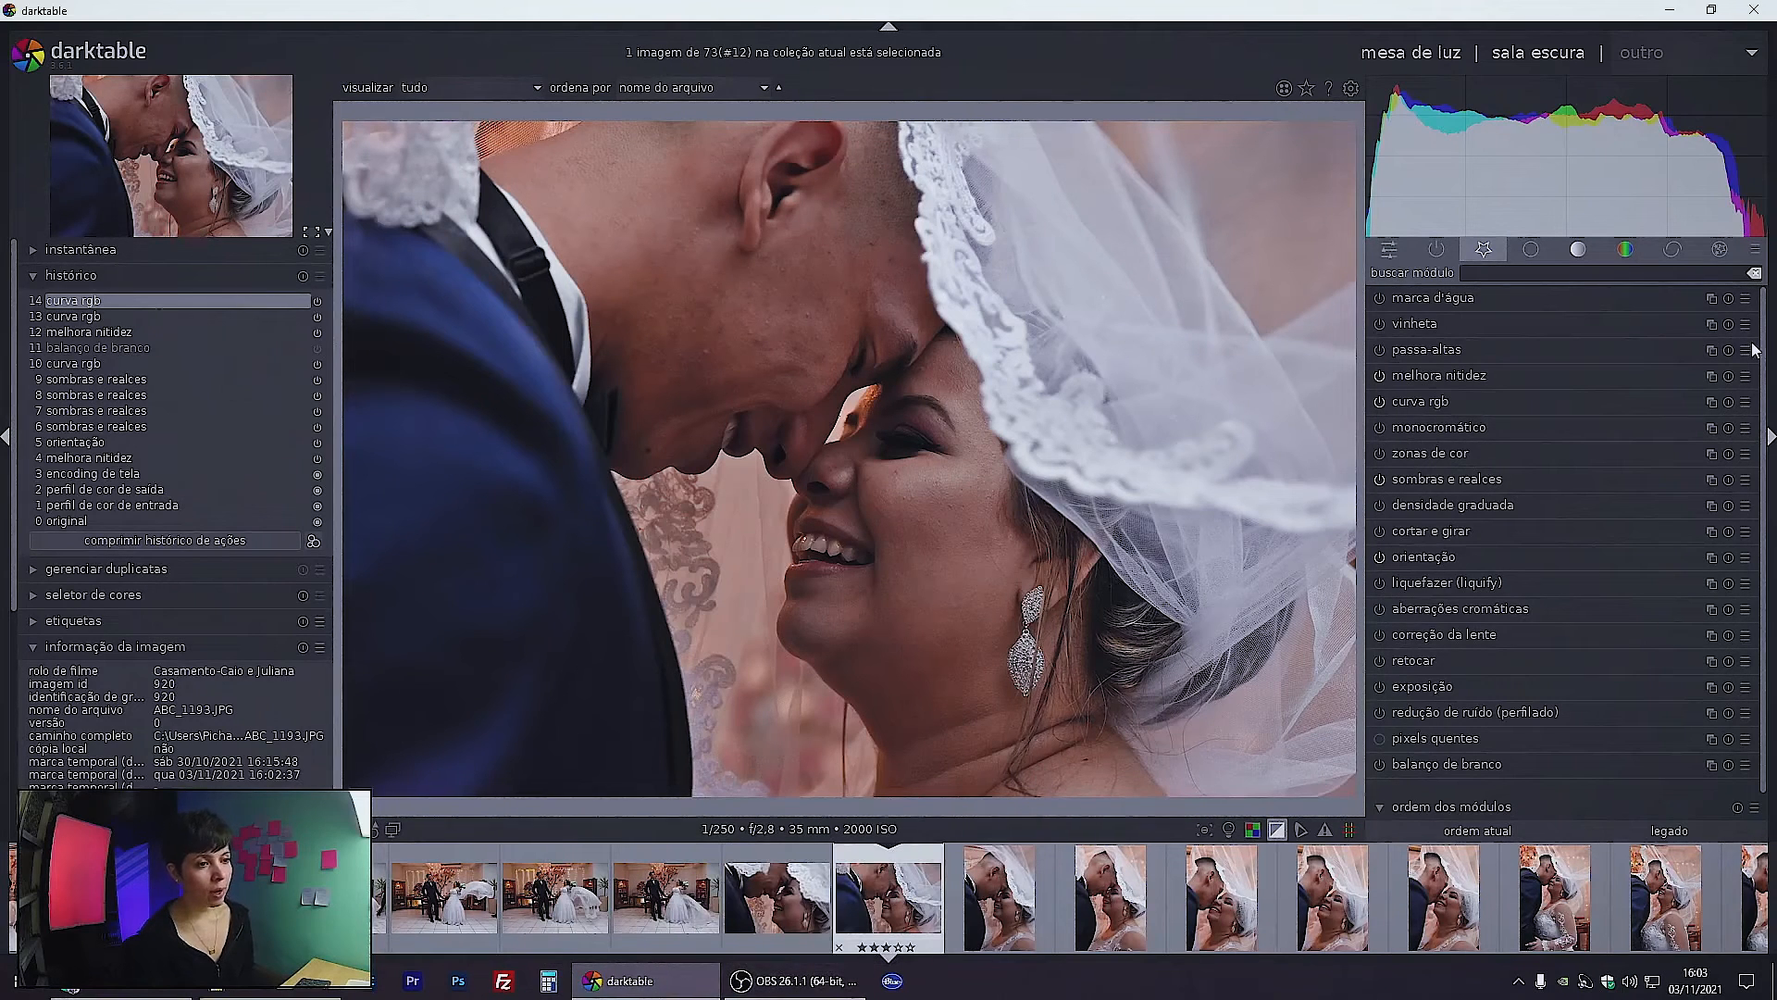
Examine the base curve module in the base group and the RGB curve module in the tone group
left_click(1532, 253)
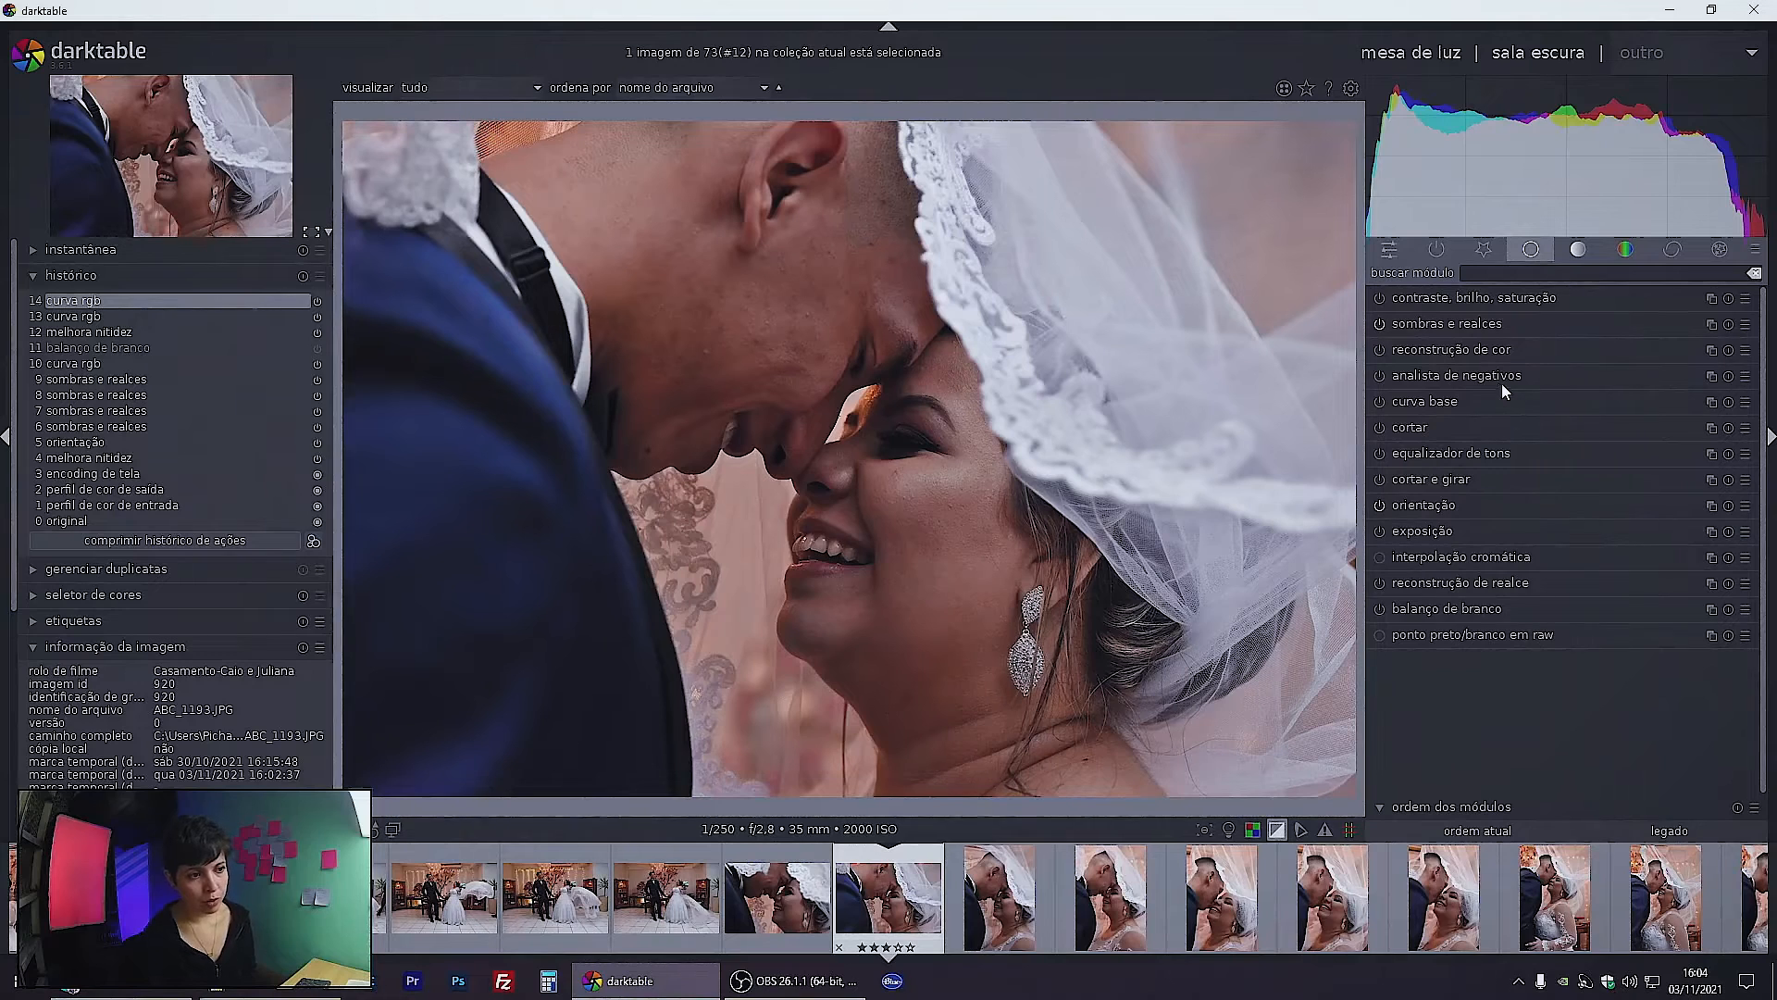
left_click(1481, 401)
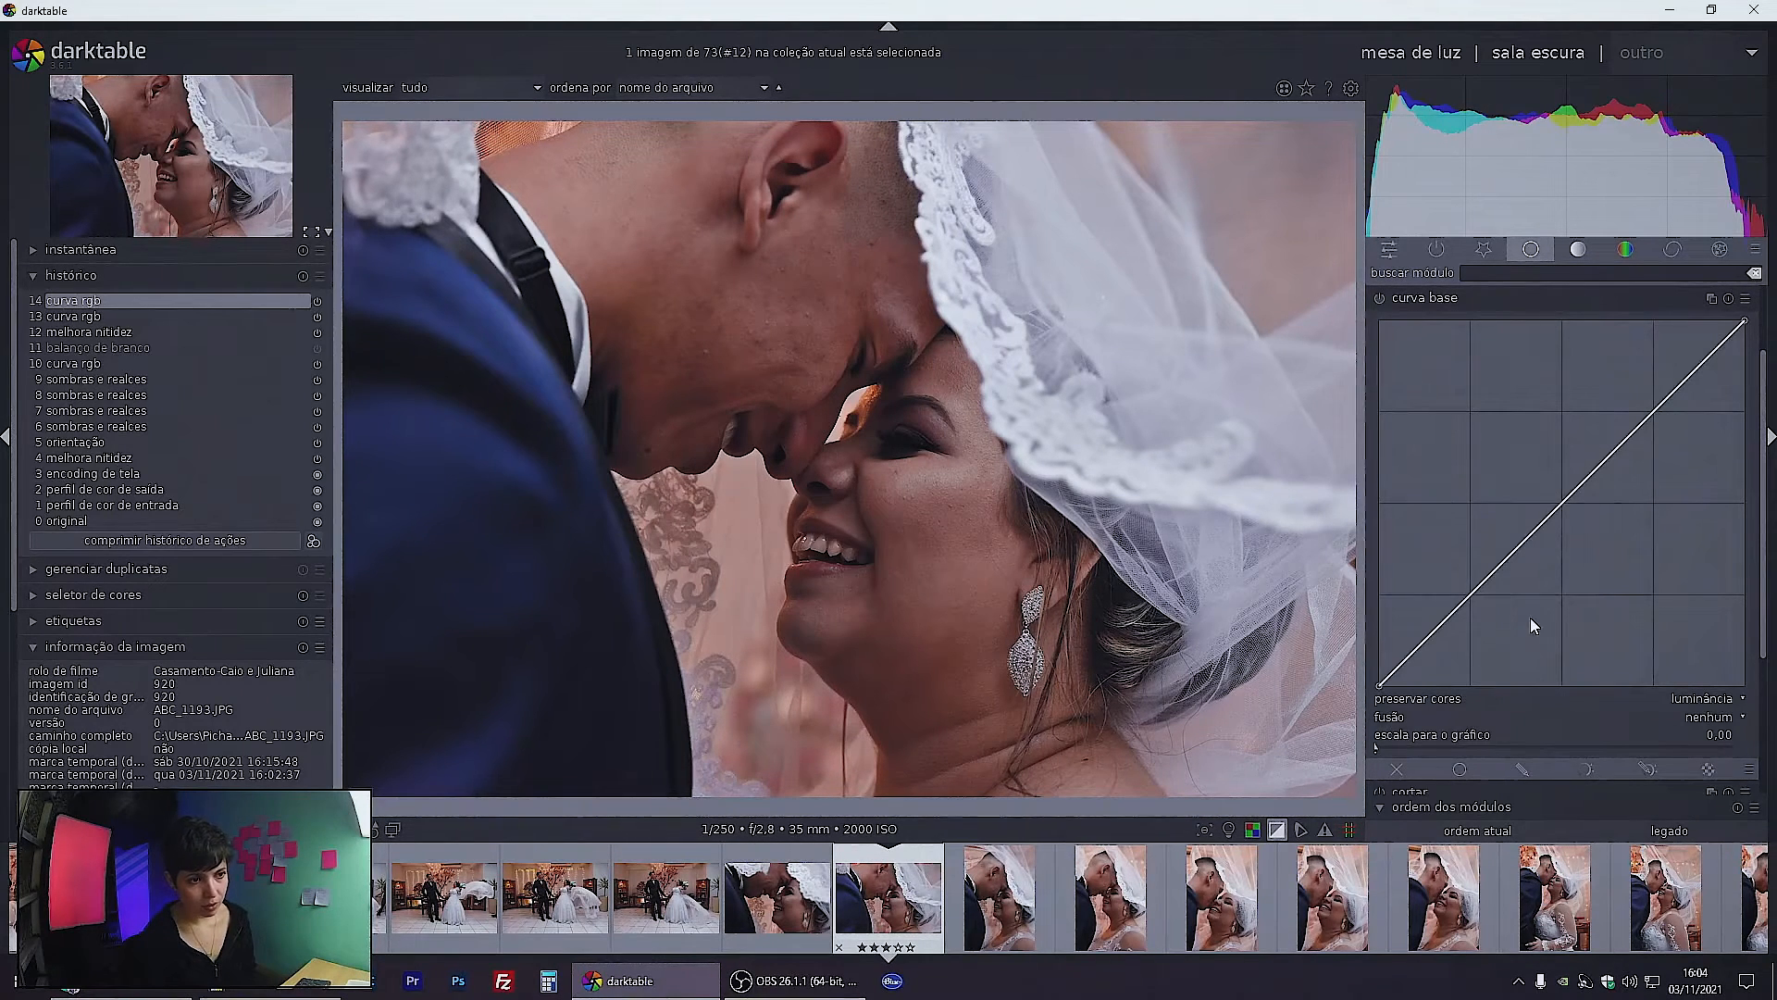
left_click(1443, 300)
left_click(1578, 250)
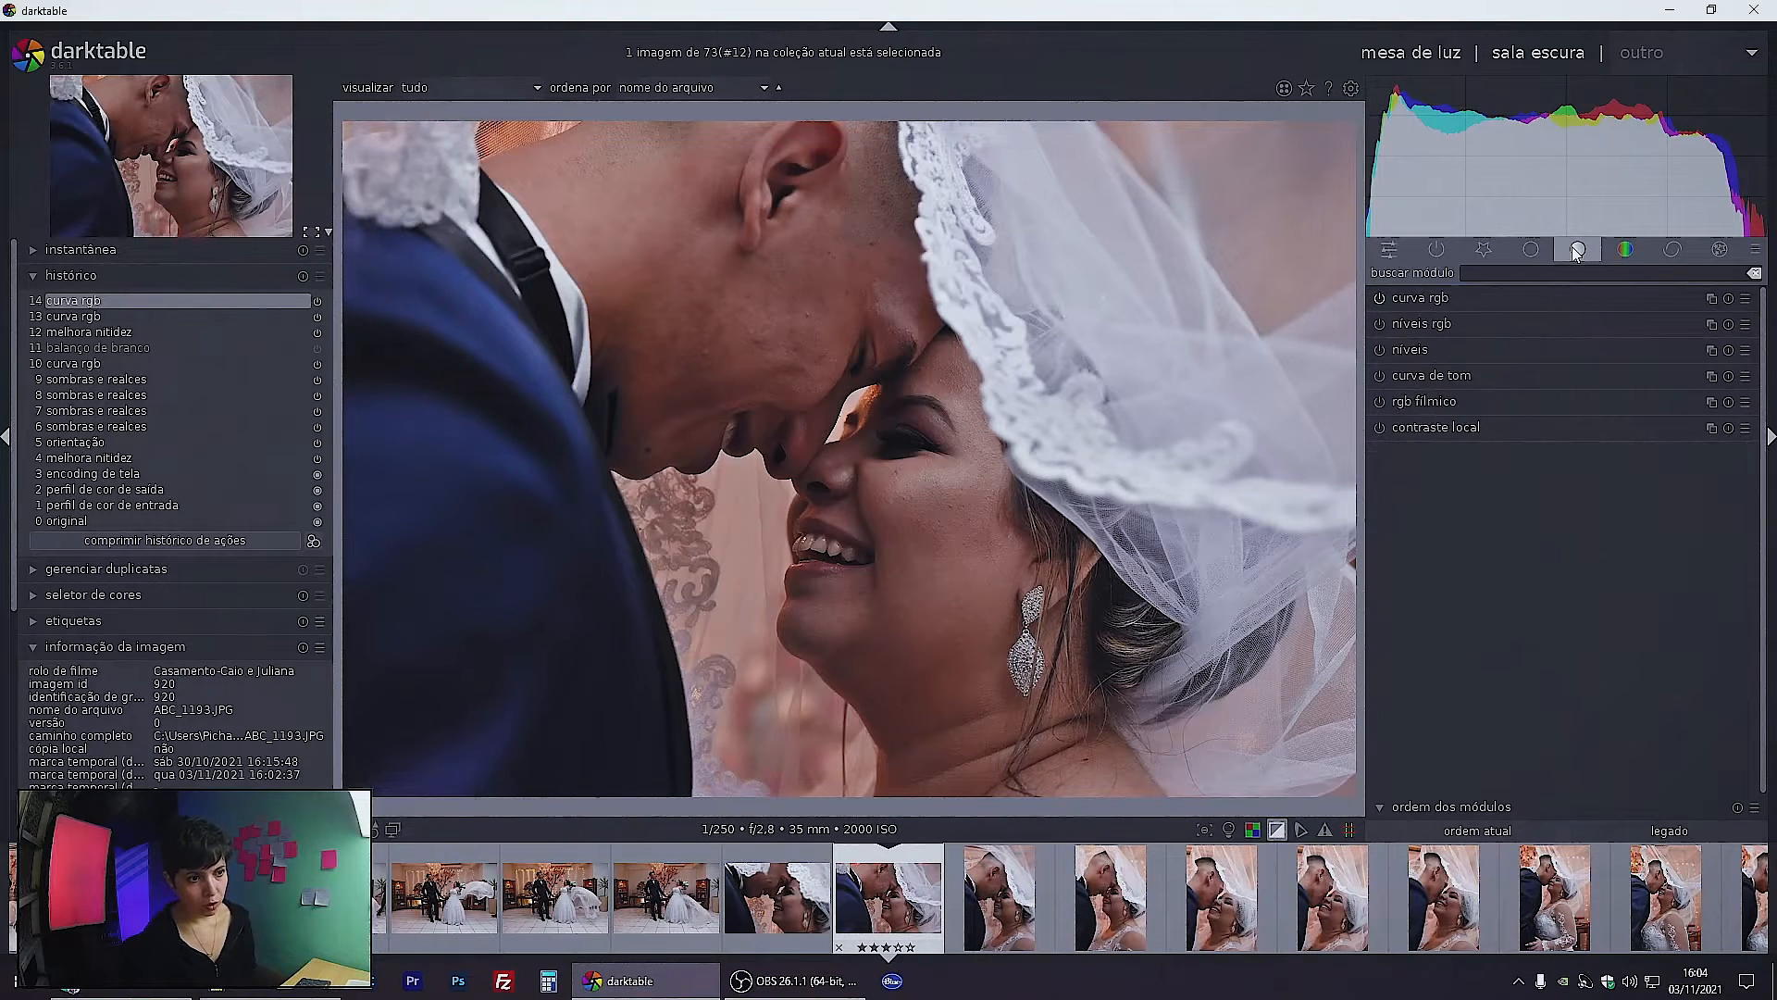
left_click(1464, 297)
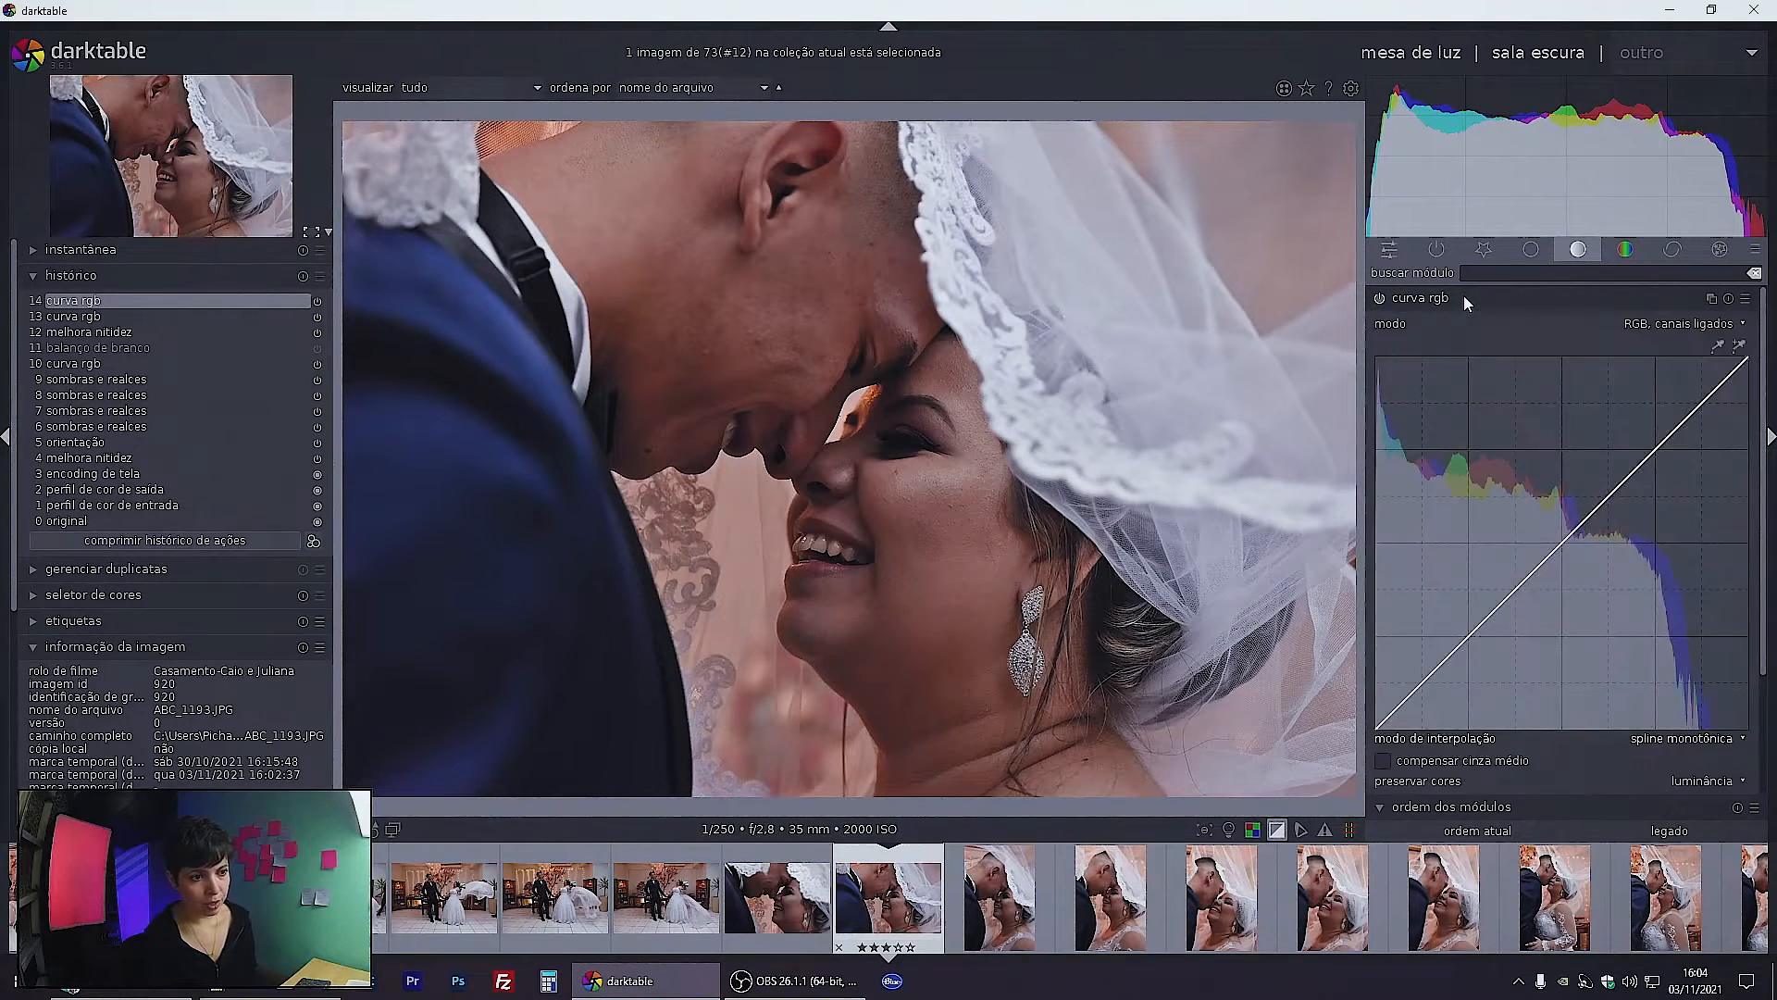
left_click(1464, 296)
View the tone curve module, enable it and disable it again
left_click(1472, 380)
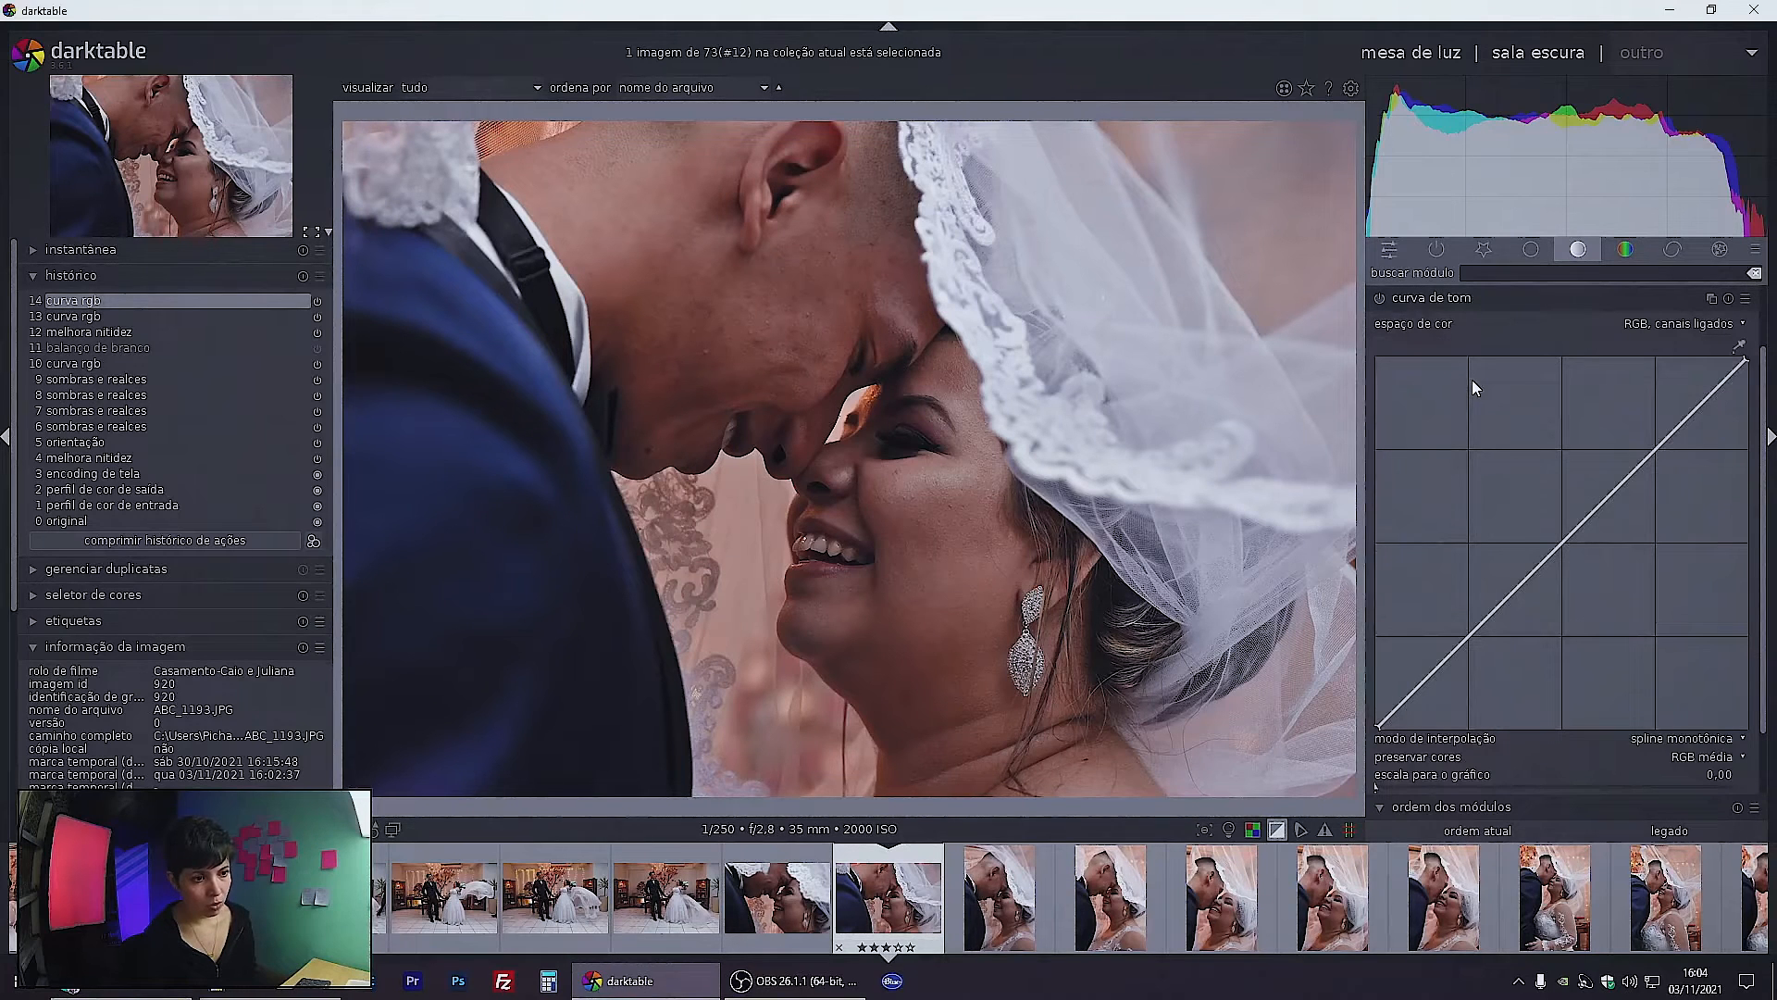
left_click(1381, 297)
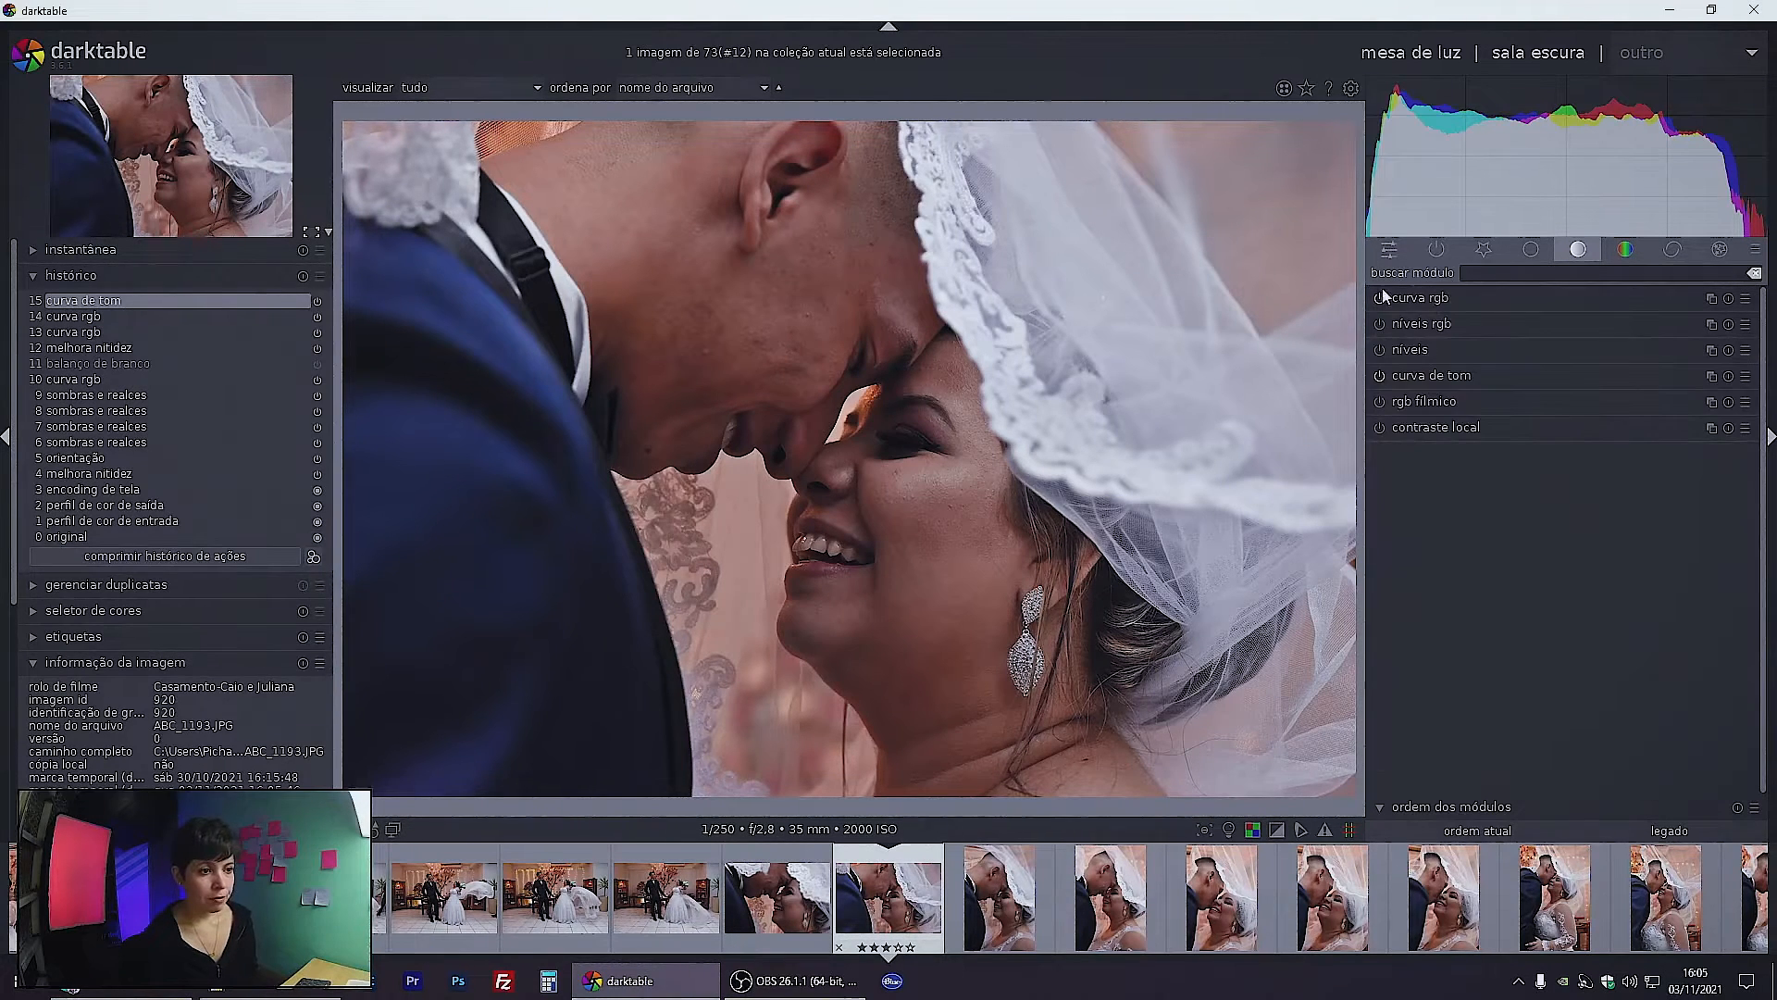
left_click(1379, 375)
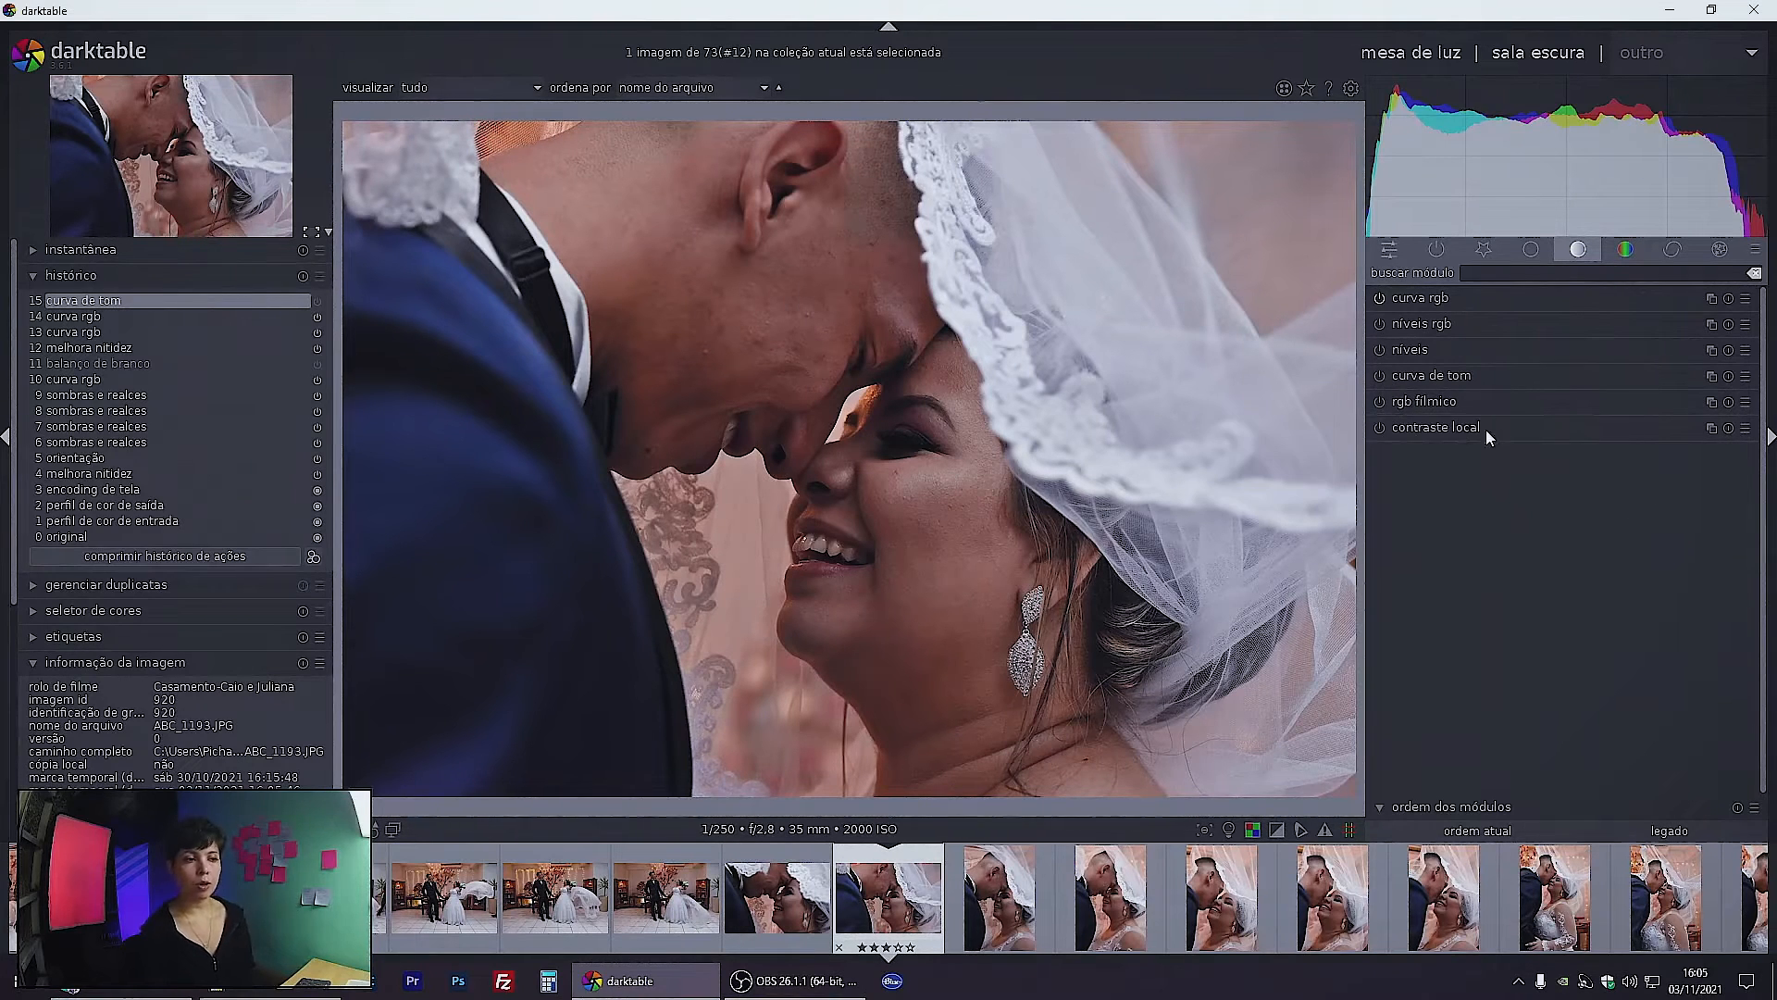
Open the RGB curve module and set its mode to independent RGB channels (RGB, canais independentes)
left_click(1465, 298)
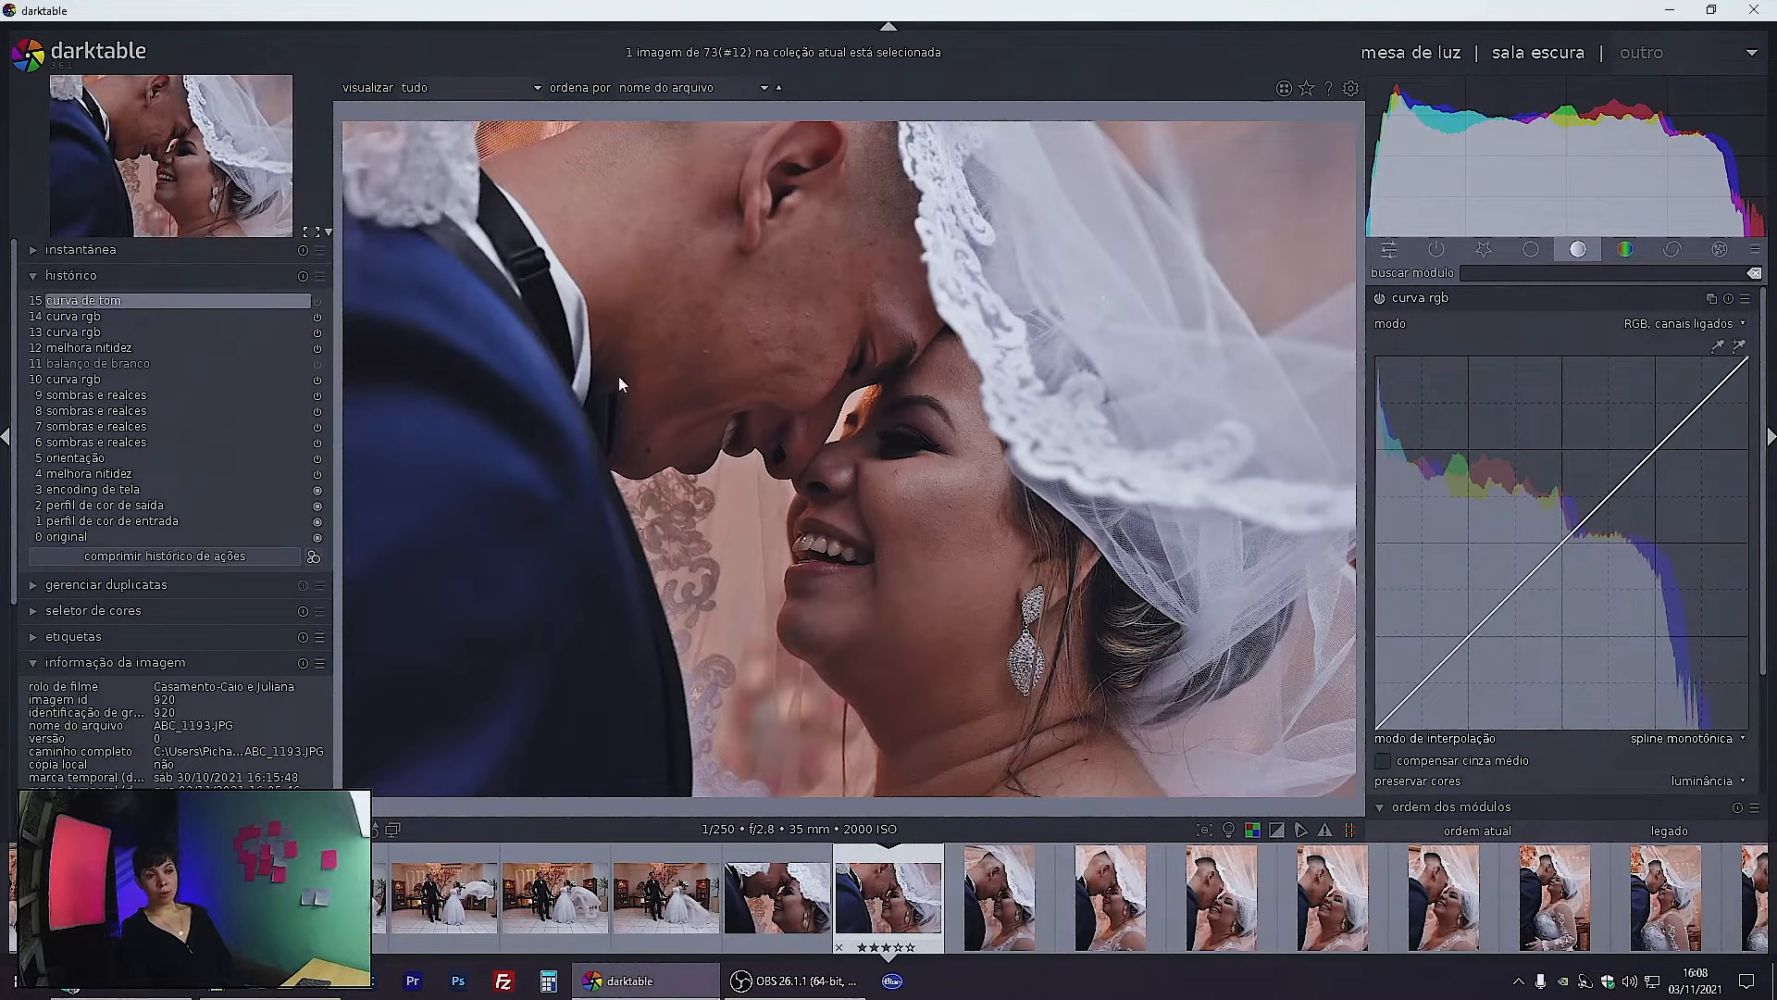
left_click(1671, 326)
left_click(1671, 324)
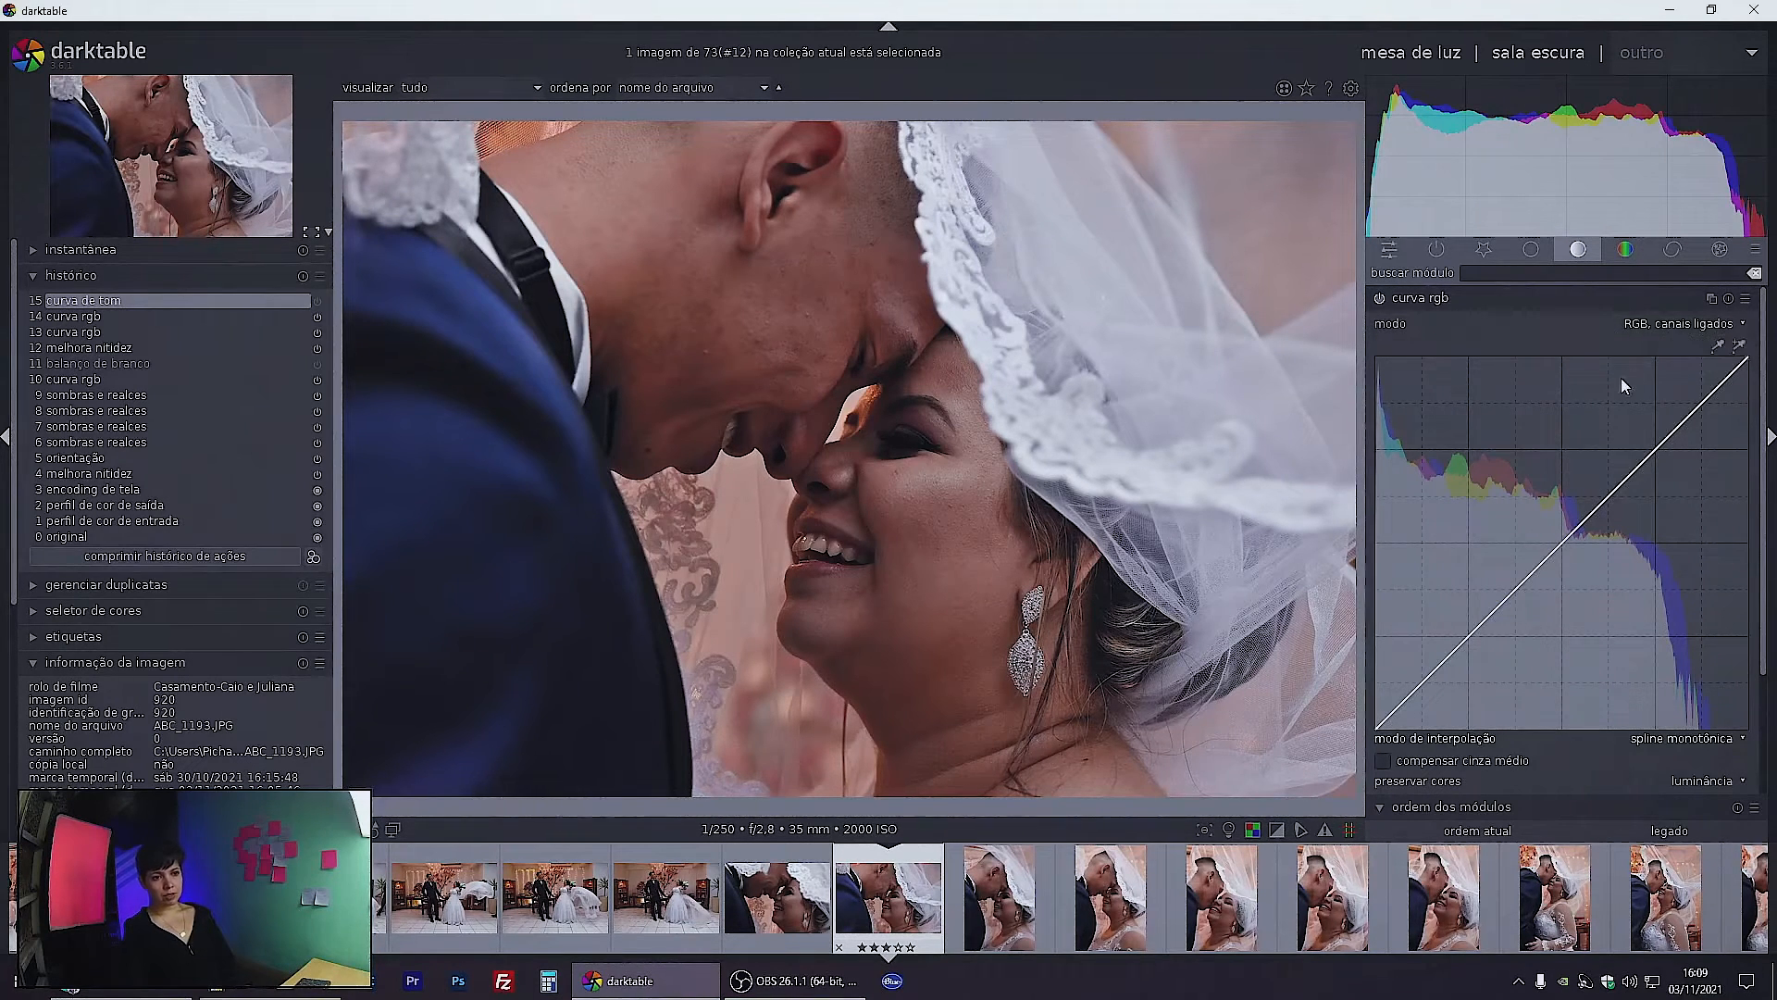
left_click(1701, 326)
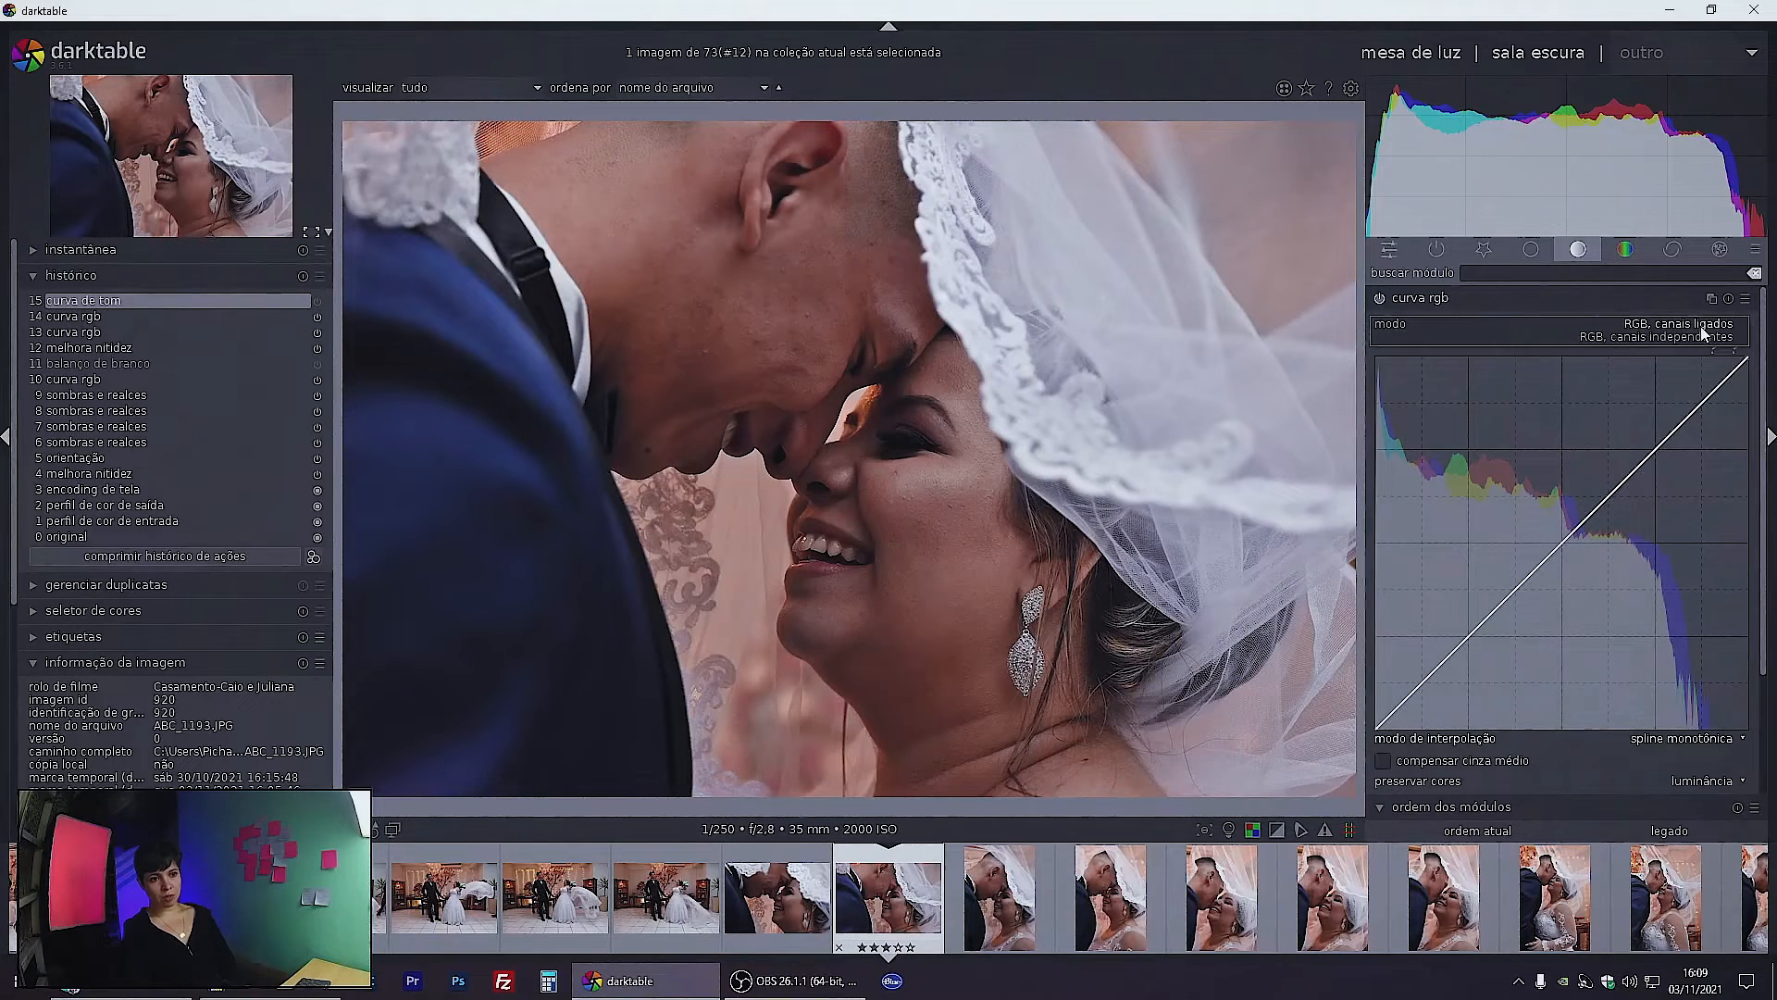
left_click(1648, 337)
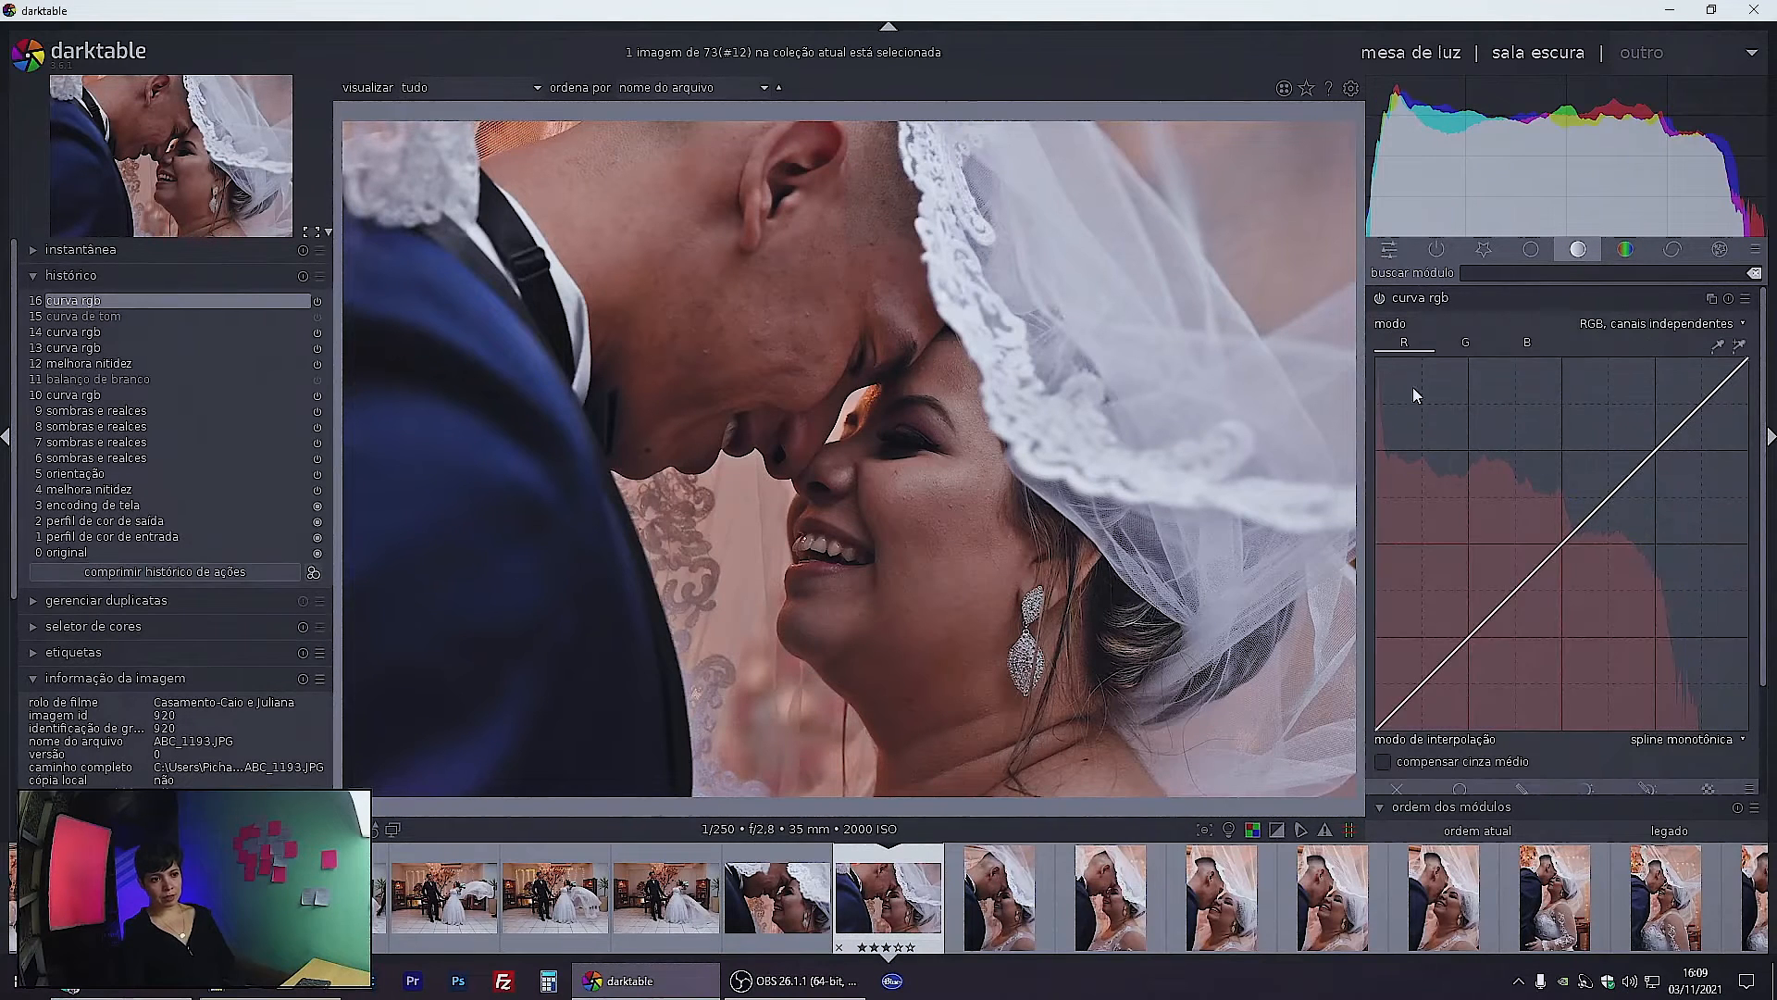
View the red, green and blue channel curves in turn, and return the RGB curve's mode to linked channels (RGB, canais ligados)
left_click(1471, 346)
left_click(1516, 343)
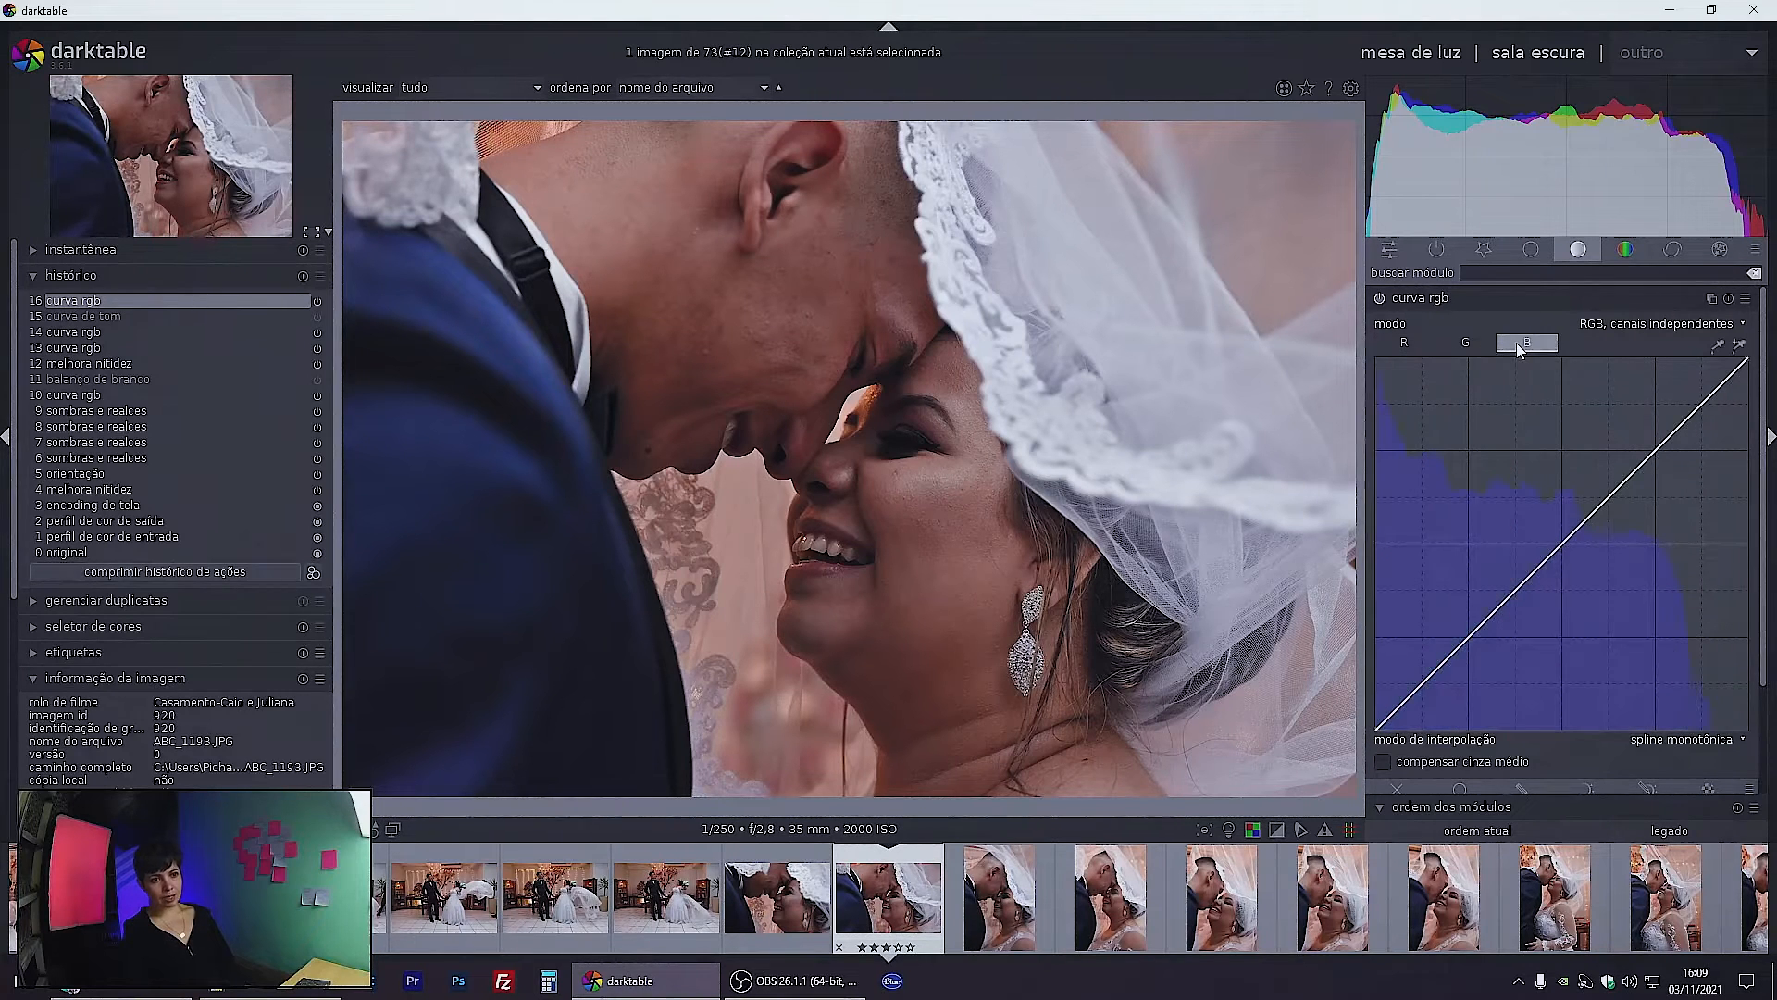
left_click(1407, 349)
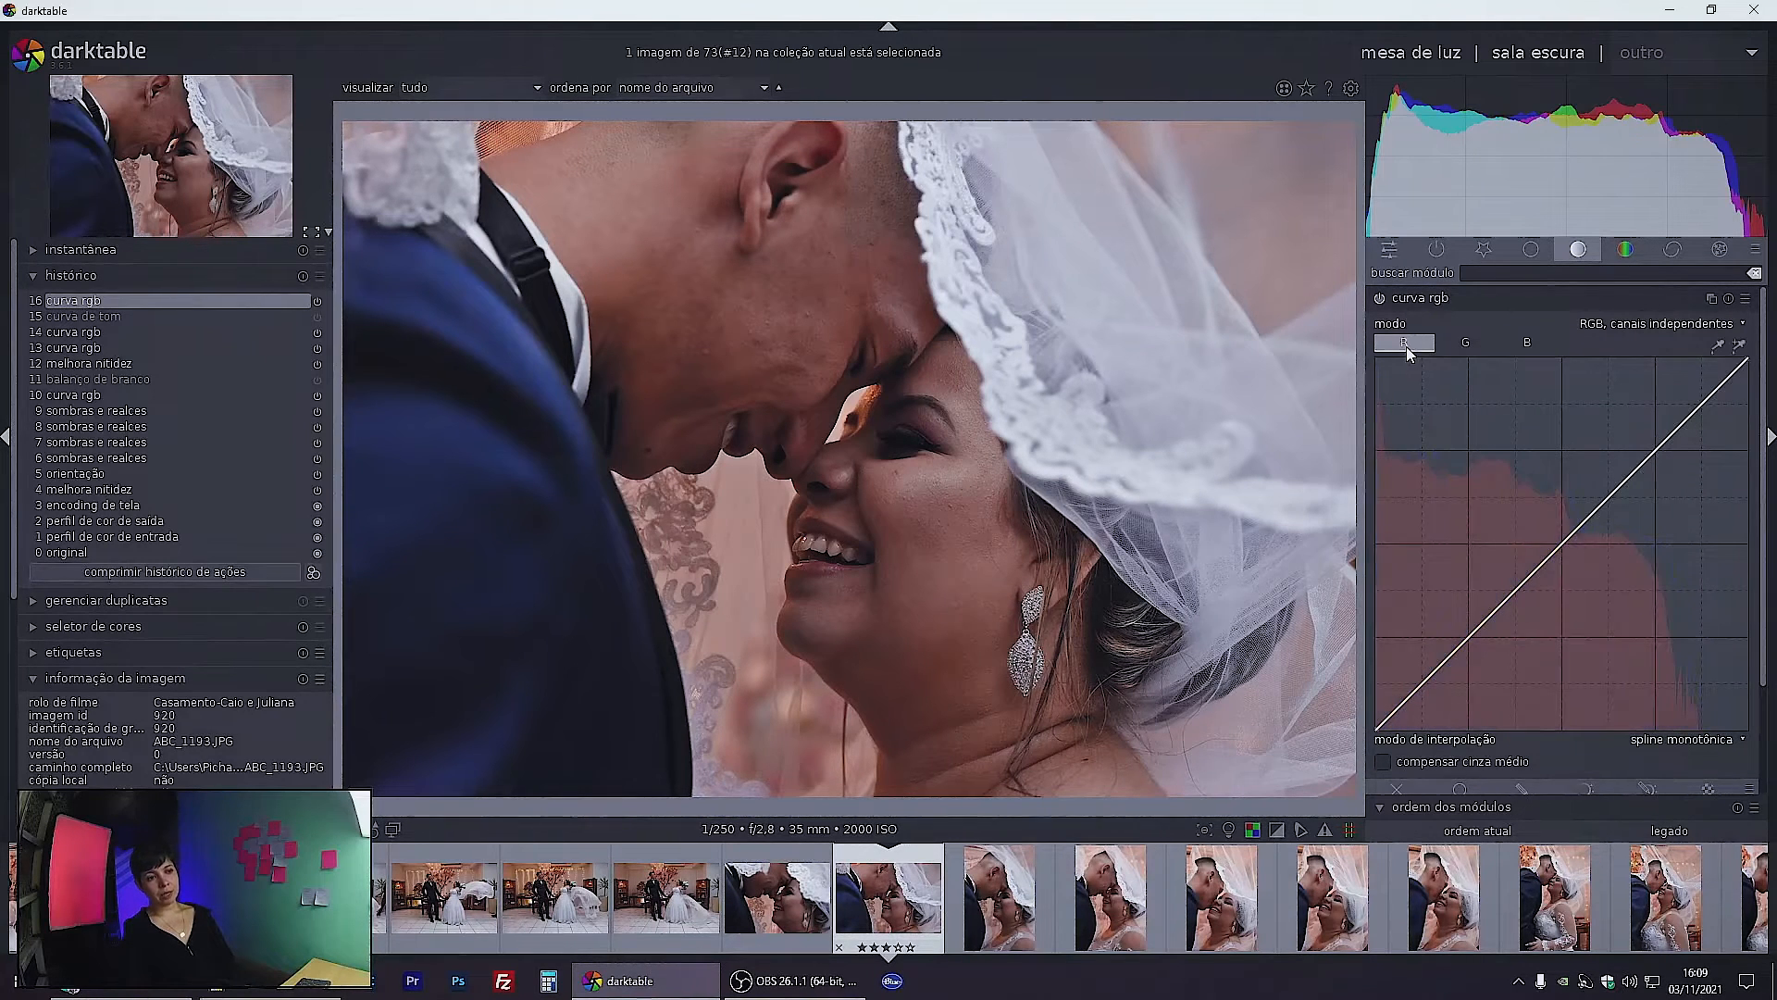
left_click(1468, 342)
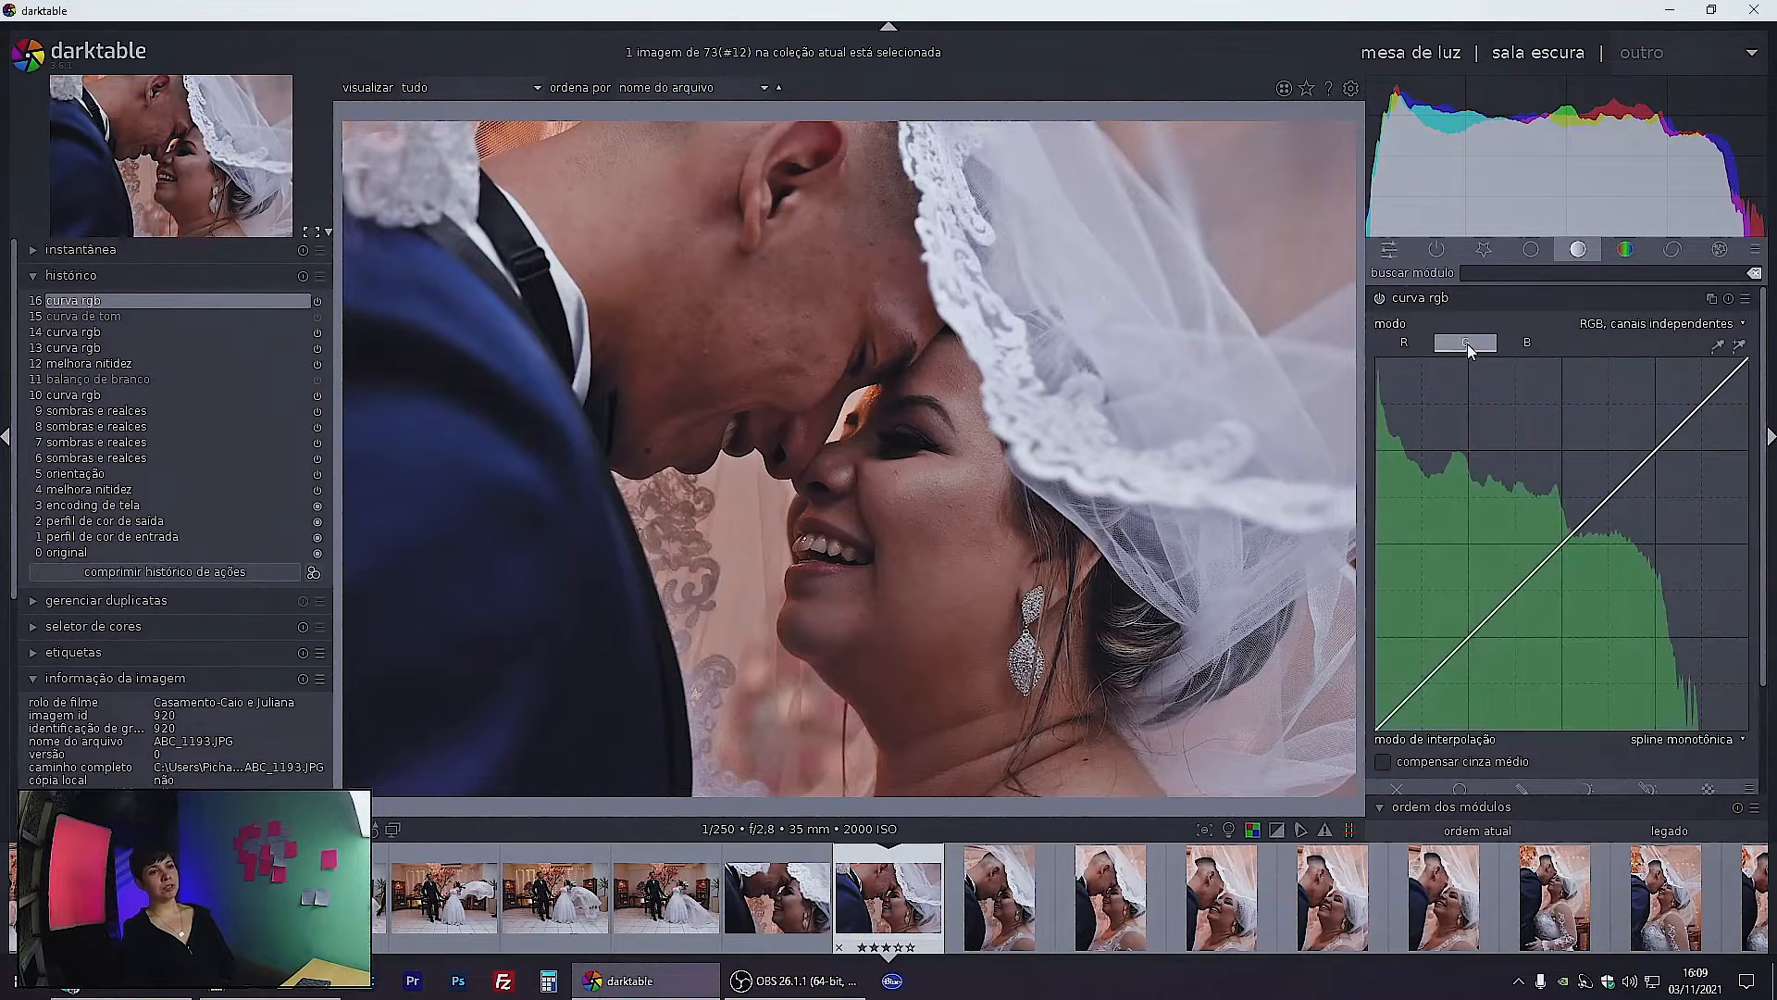
left_click(1524, 342)
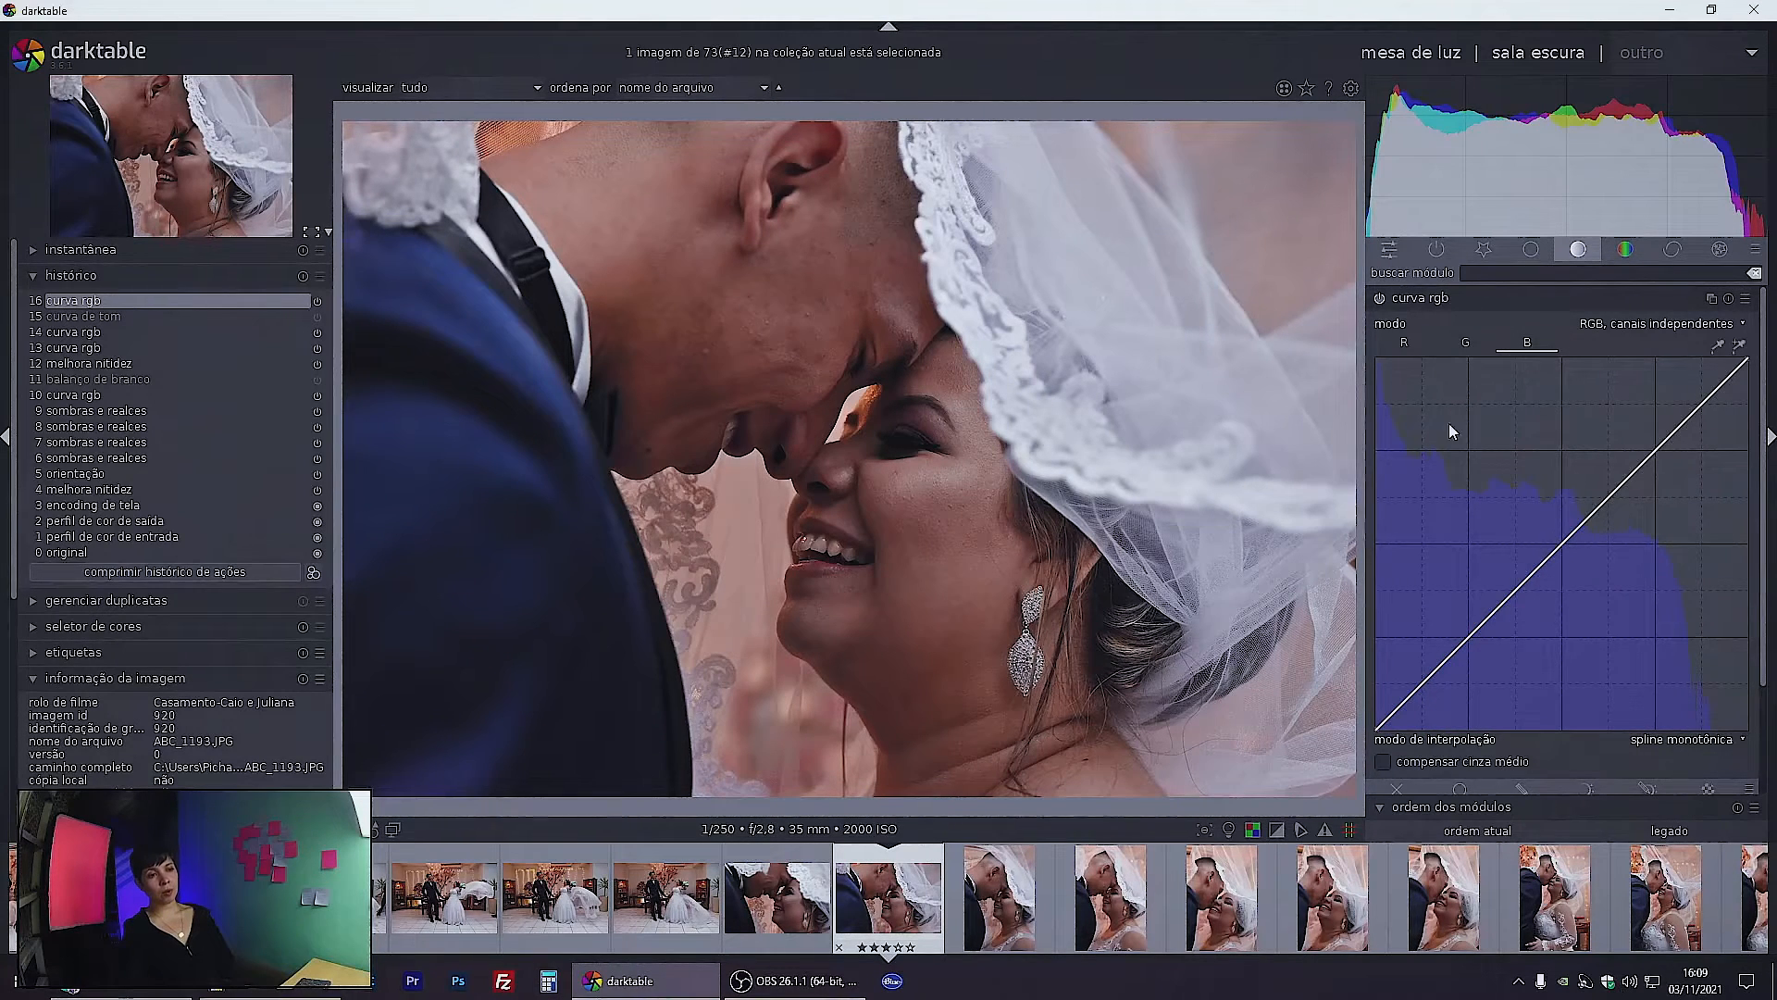
left_click(1403, 344)
left_click(1465, 342)
left_click(1527, 343)
left_click(1404, 343)
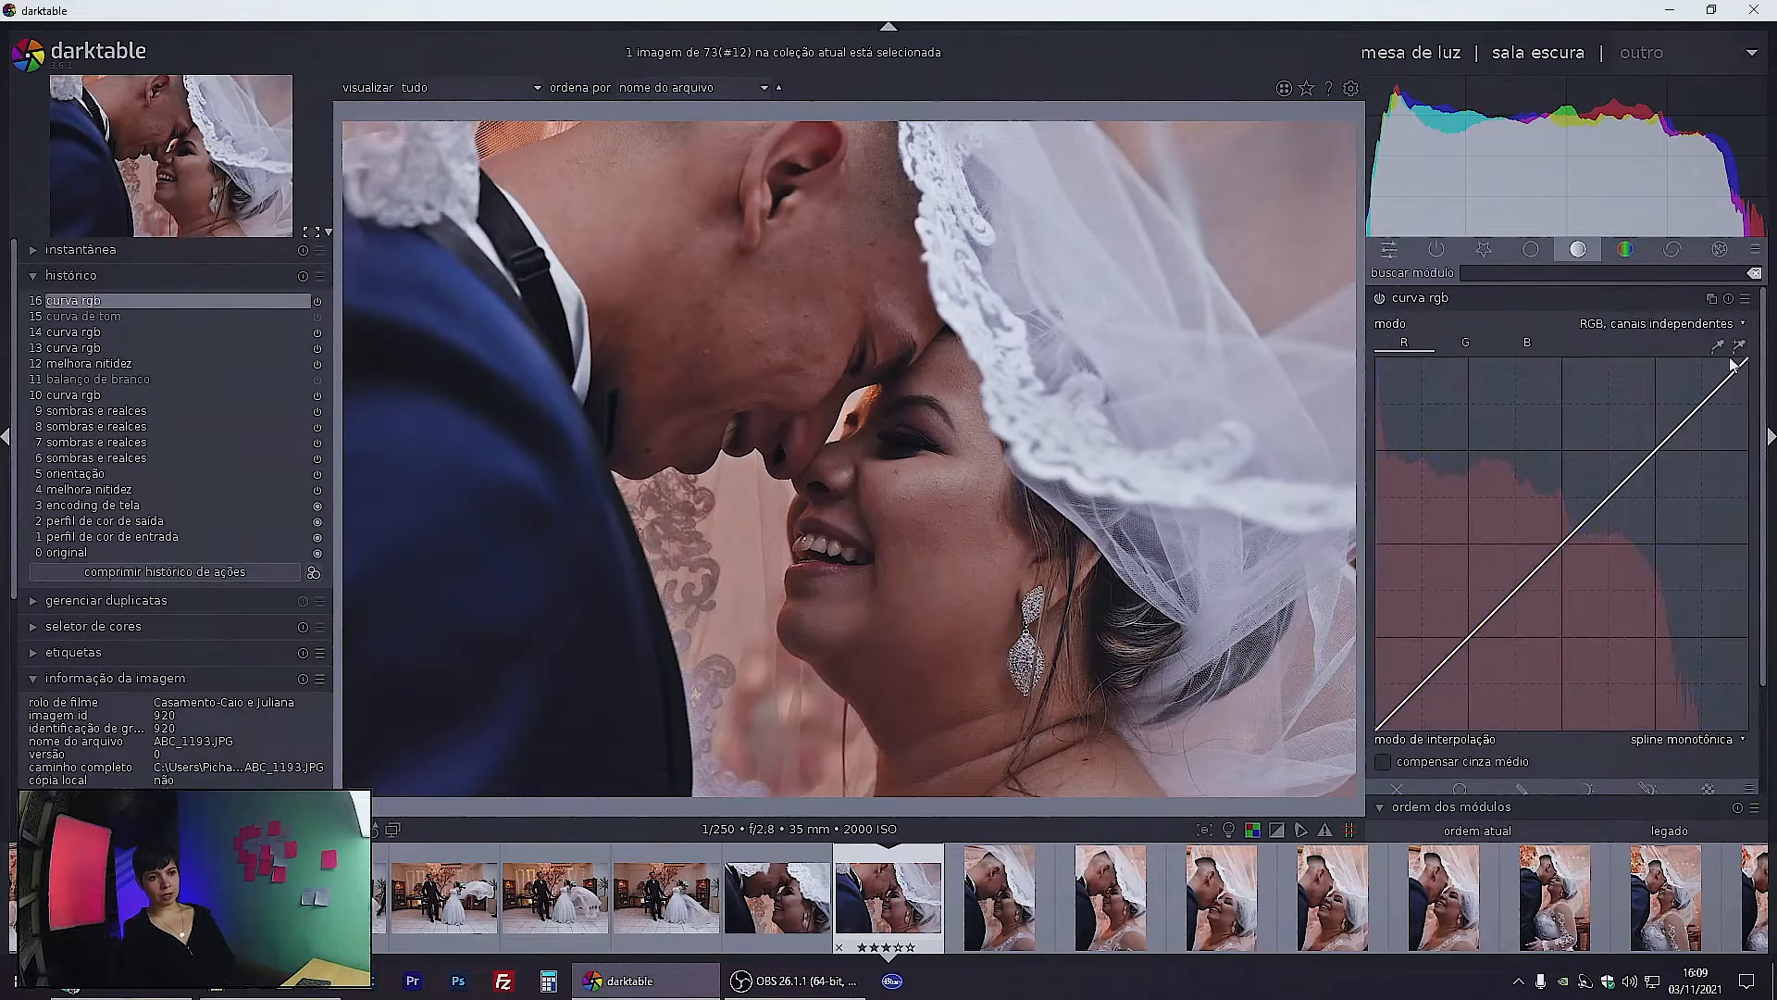
left_click(1688, 323)
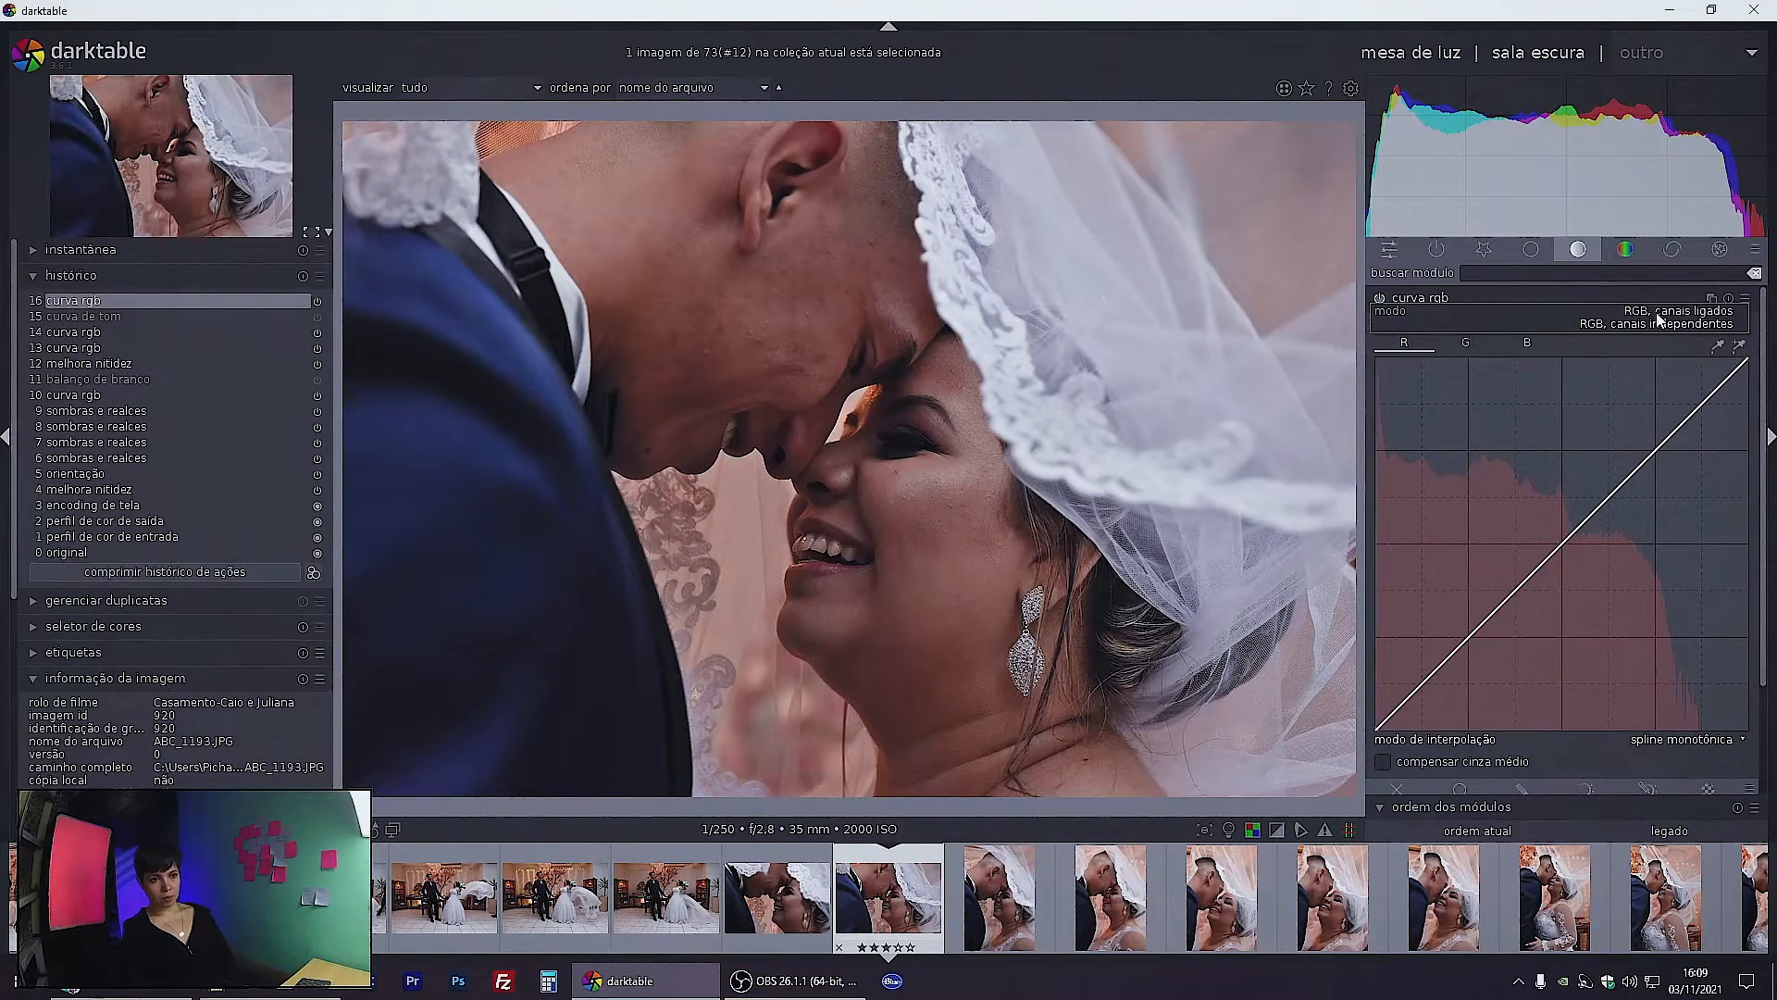
left_click(1658, 317)
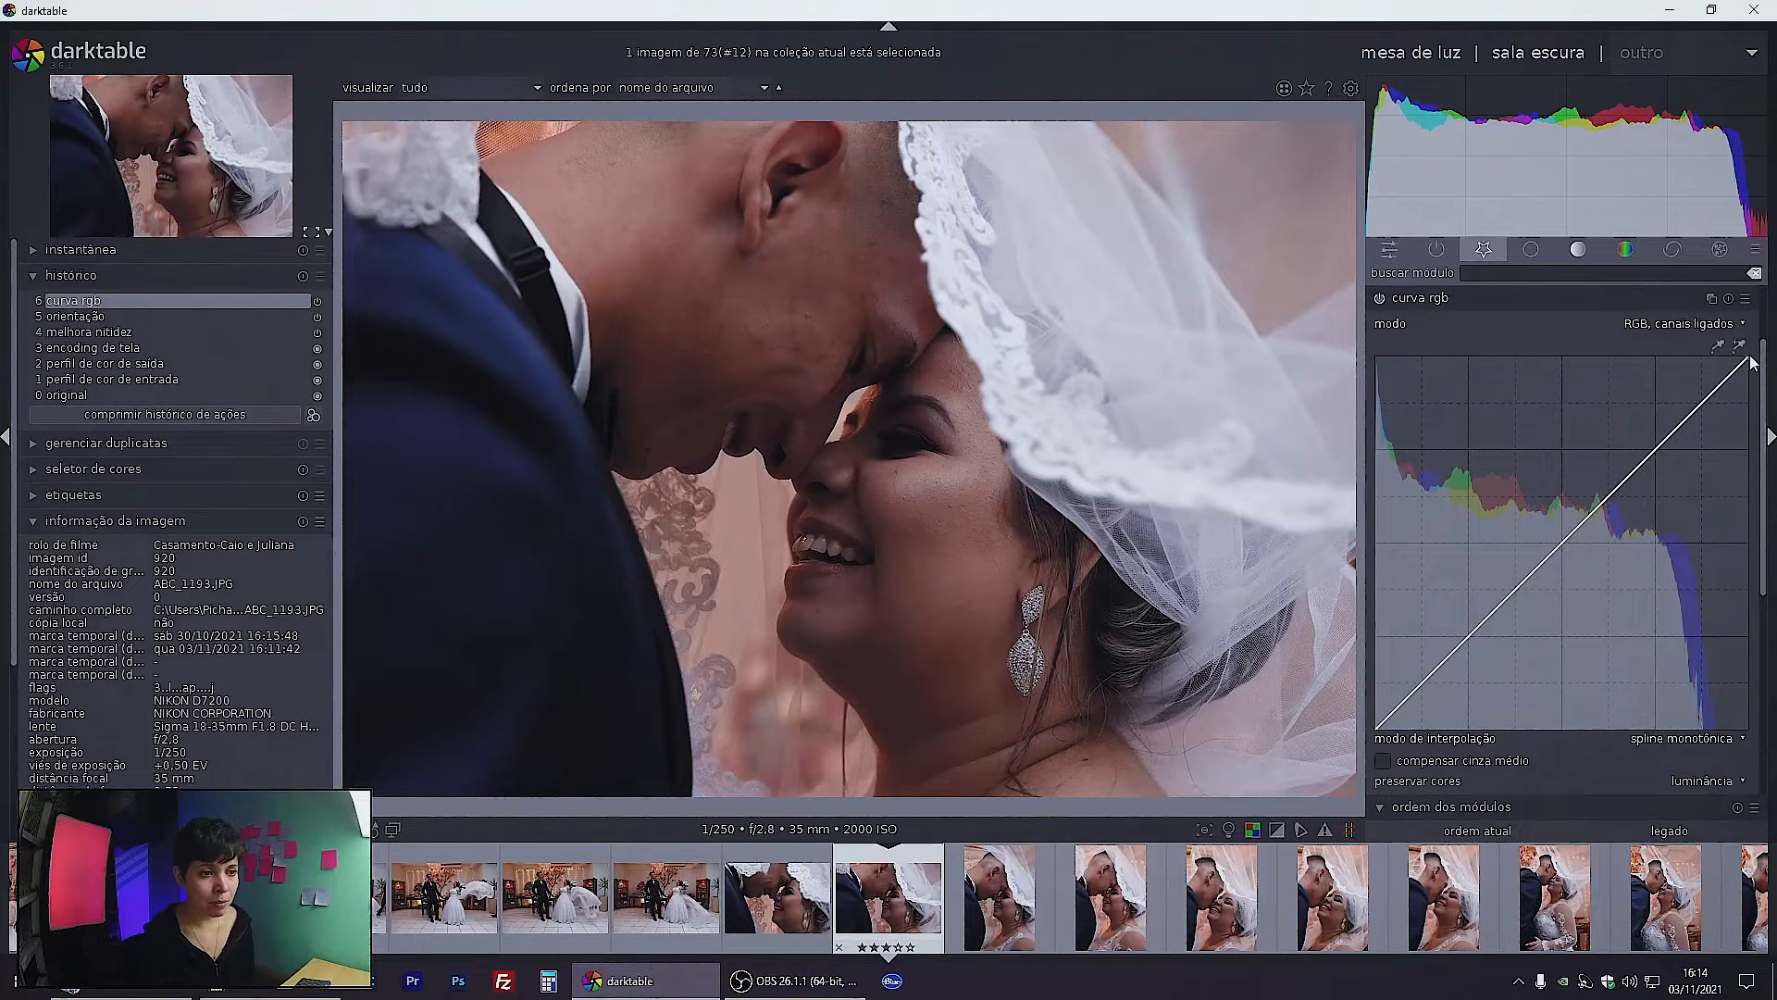
Try to move the white endpoint at the upper end of the linked RGB curve
mouse_move(1747, 362)
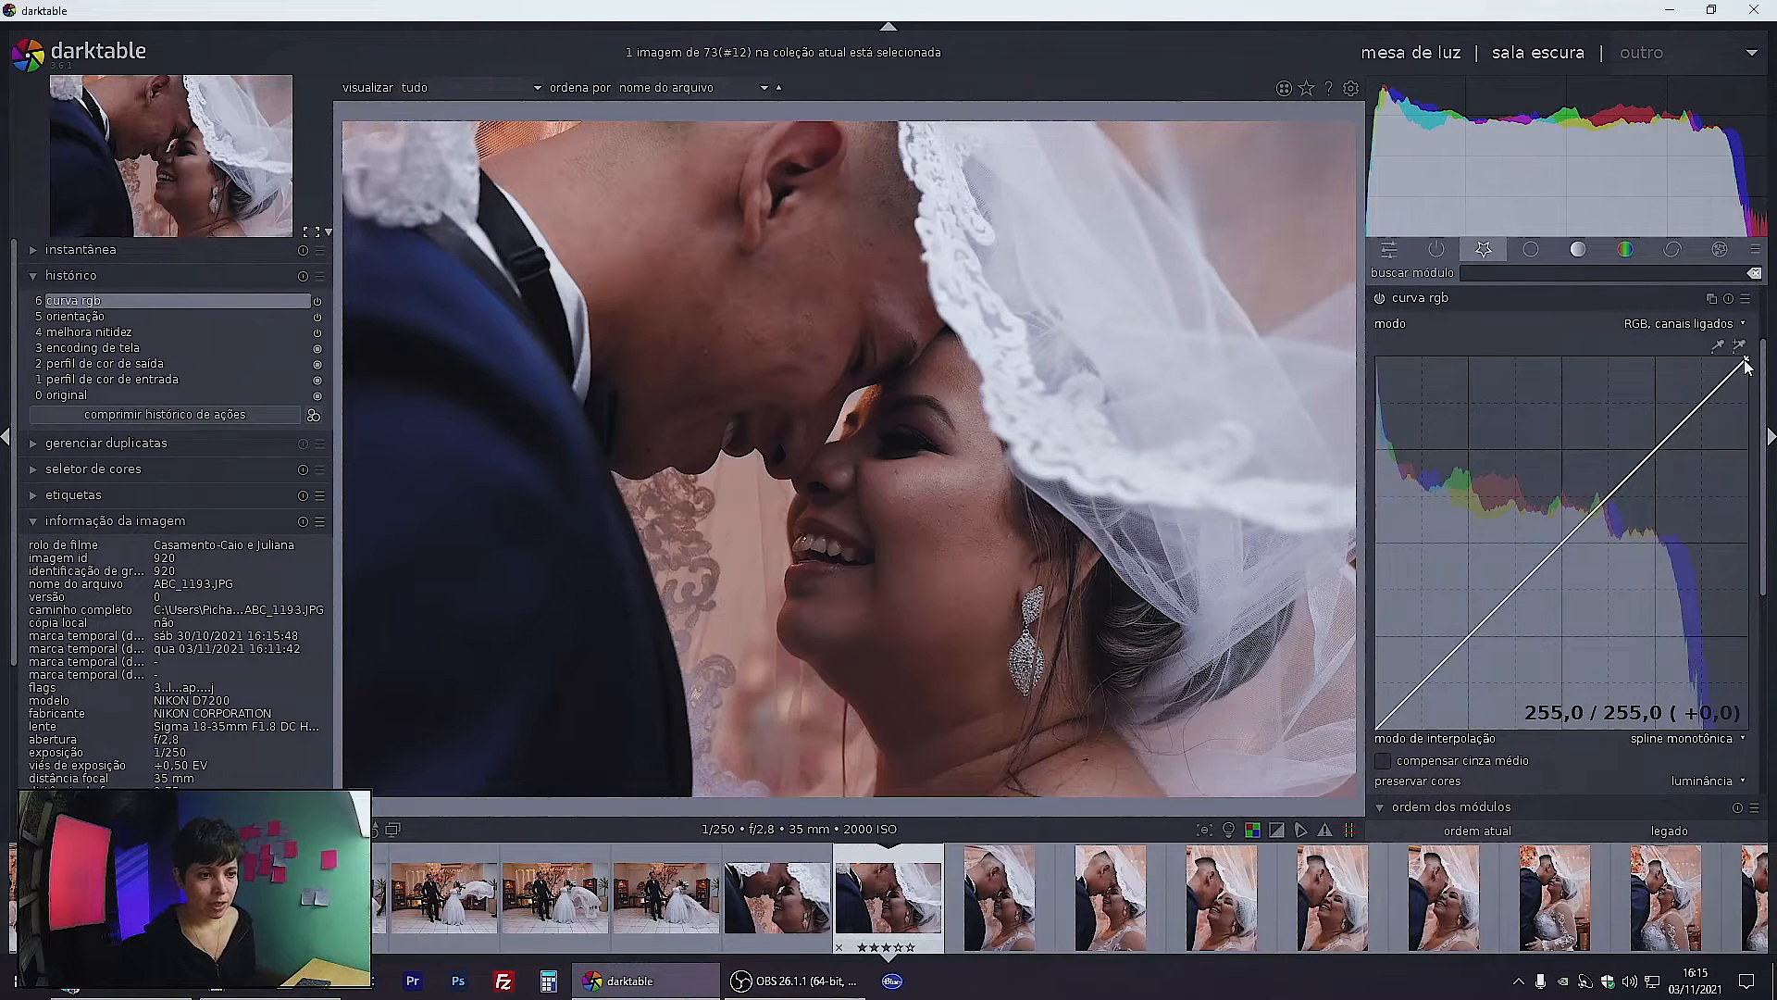
left_click_drag(1748, 364, 1749, 321)
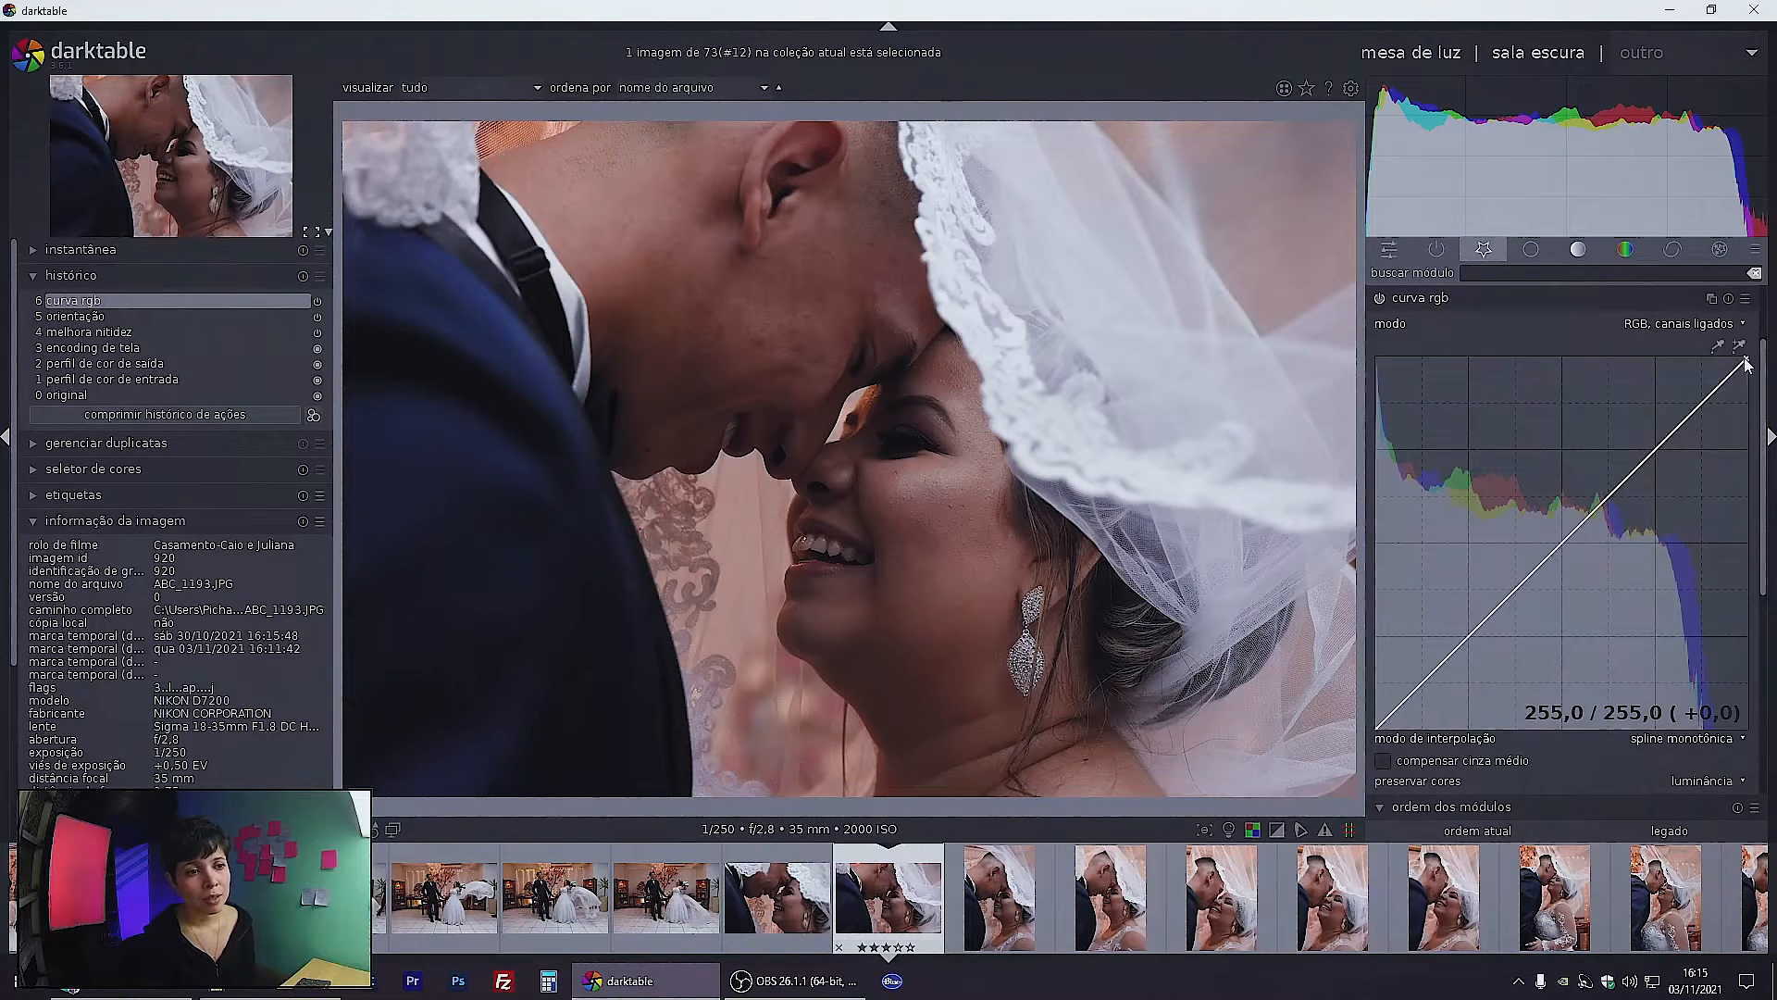
mouse_move(1747, 360)
left_mouse_down()
mouse_move(1715, 360)
mouse_move(1746, 359)
left_mouse_up()
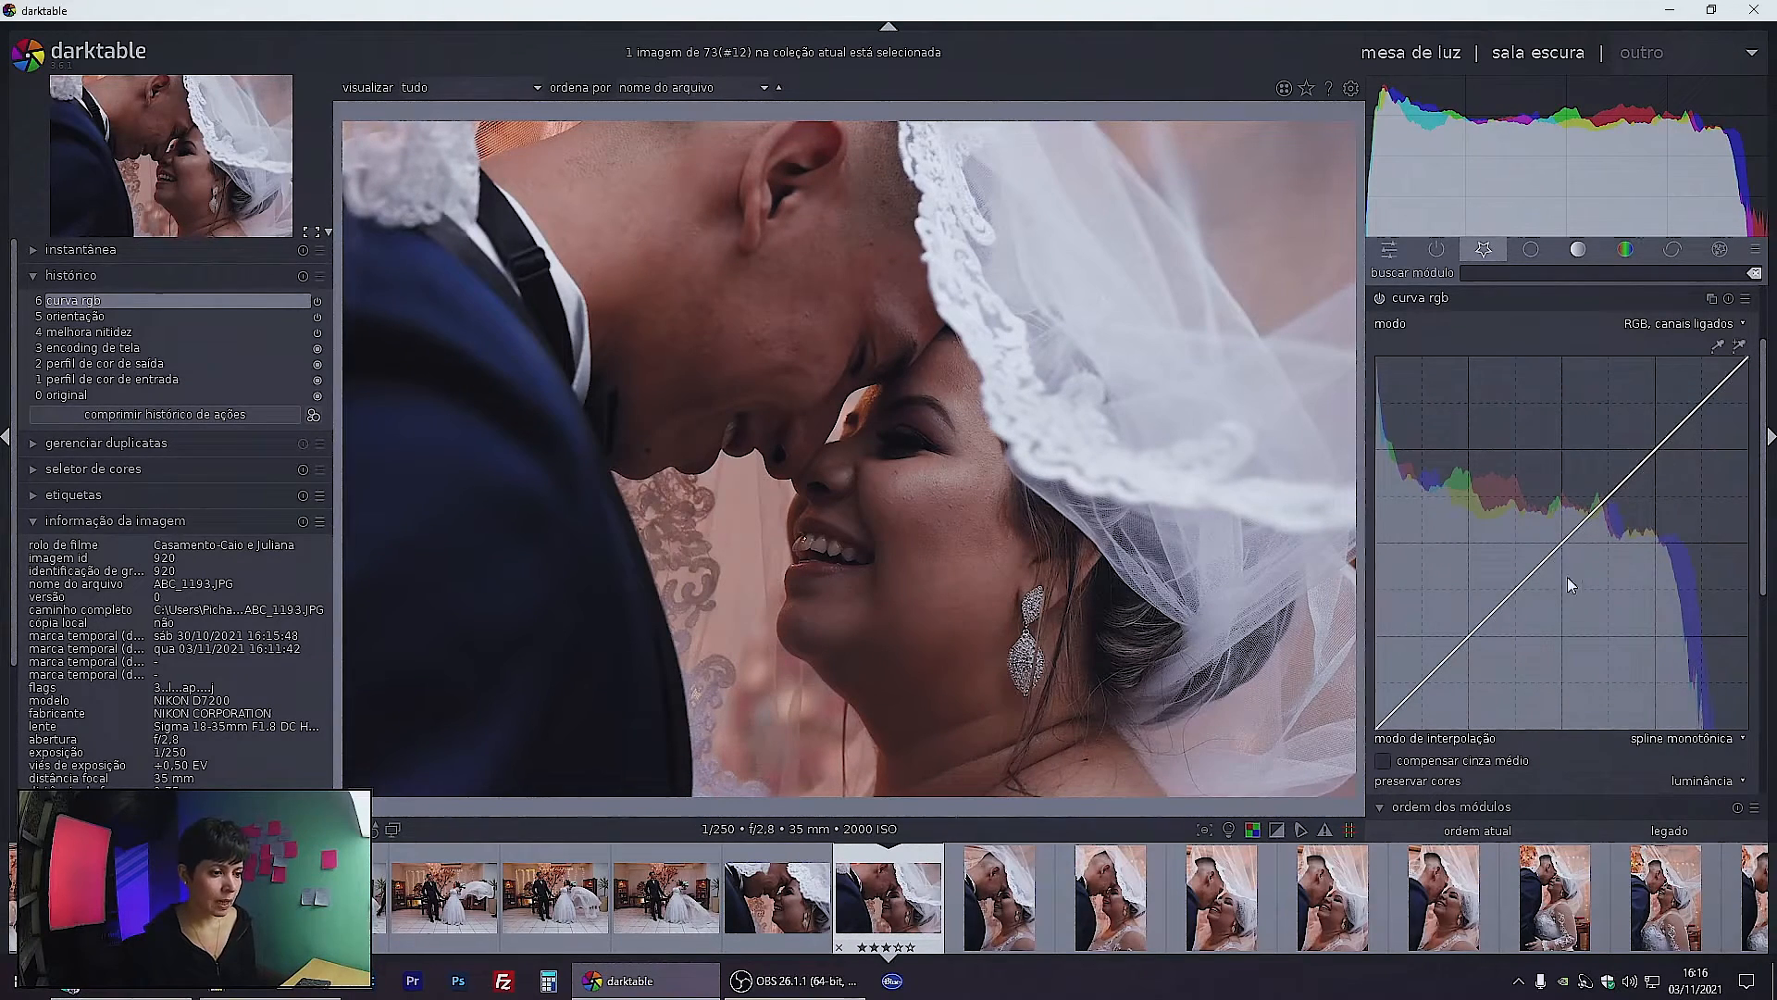
Lower the white endpoint of the linked RGB curve to an output of about 229.7 and reset it to the diagonal
mouse_move(1747, 361)
left_mouse_down()
mouse_move(1769, 499)
mouse_move(1769, 359)
left_mouse_up()
left_click(1770, 363)
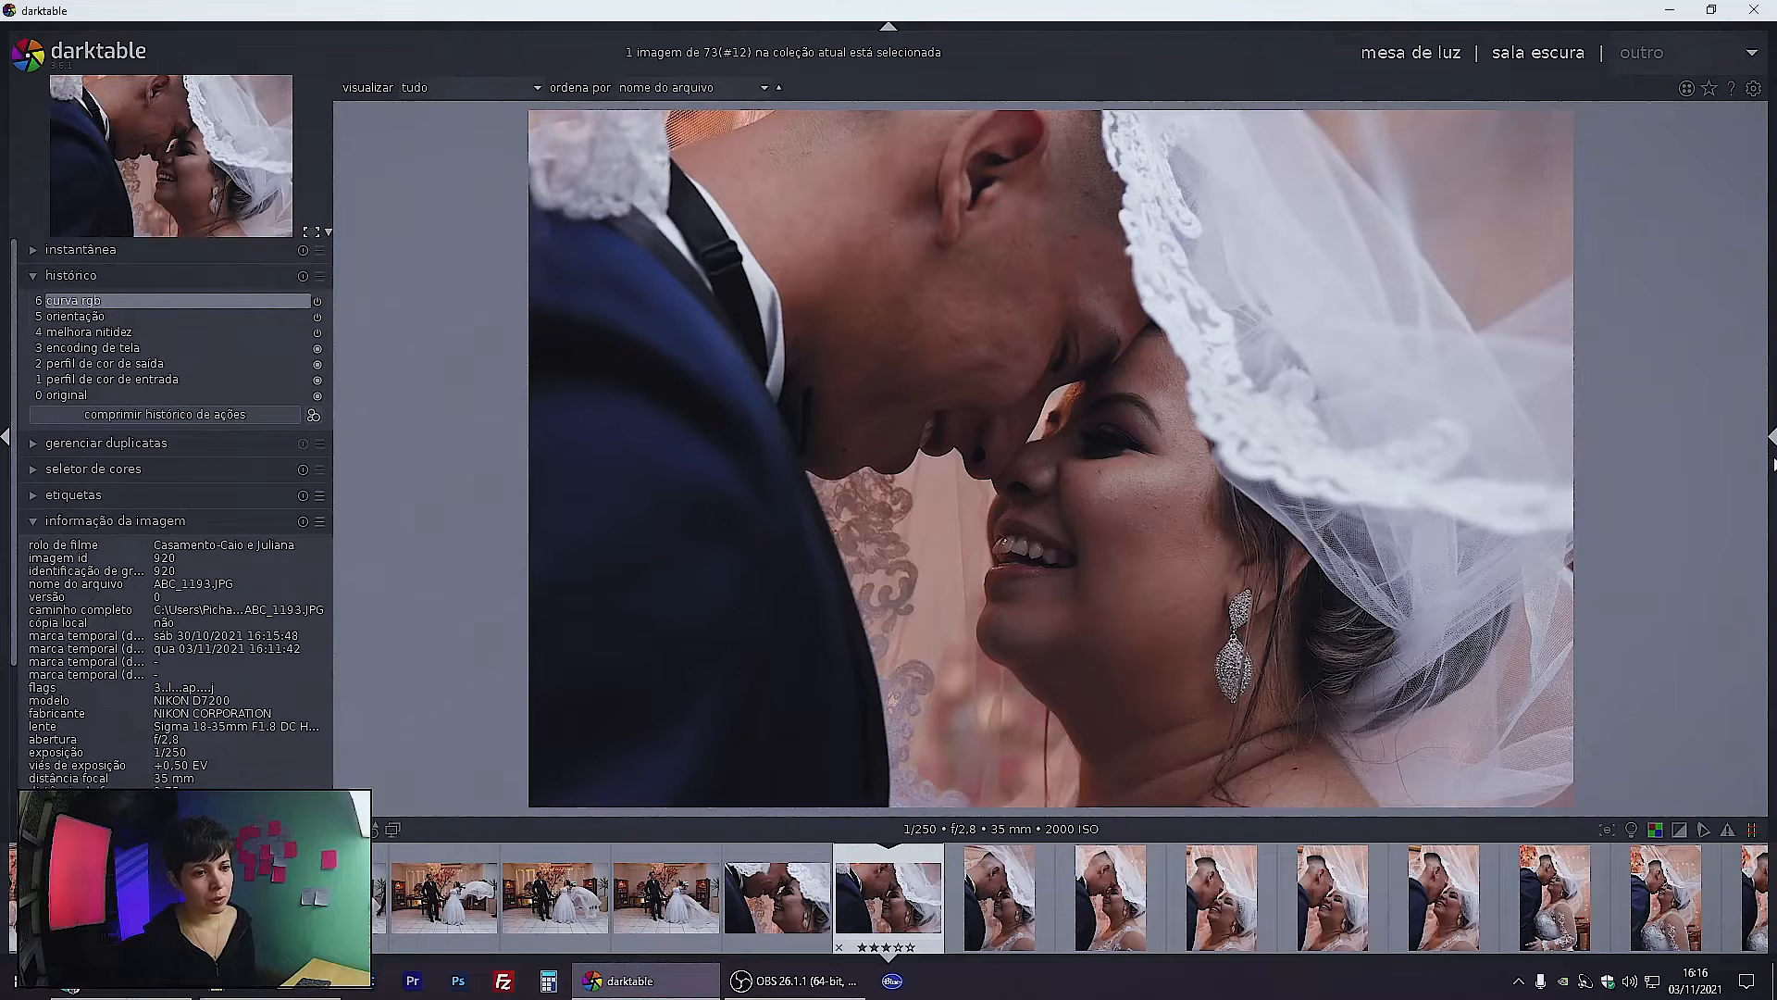
left_click(1771, 459)
left_click_drag(1749, 366, 1747, 395)
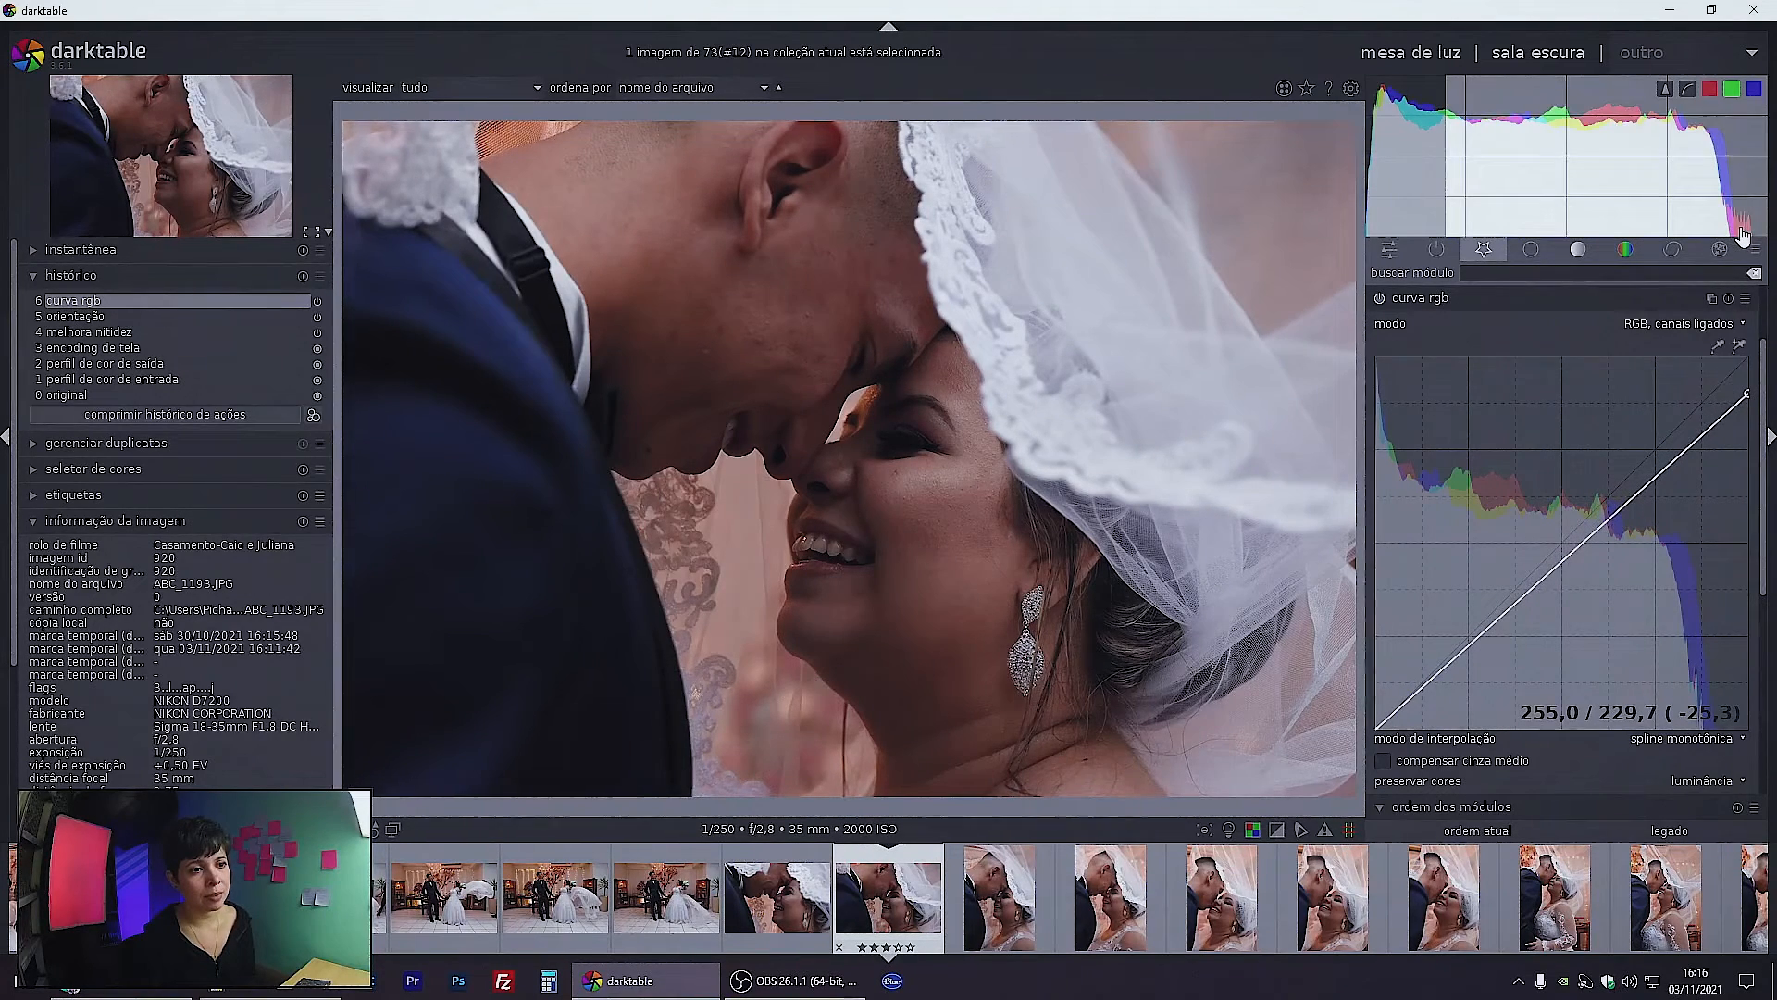
left_click_drag(1750, 414, 1763, 448)
double_click(1740, 451)
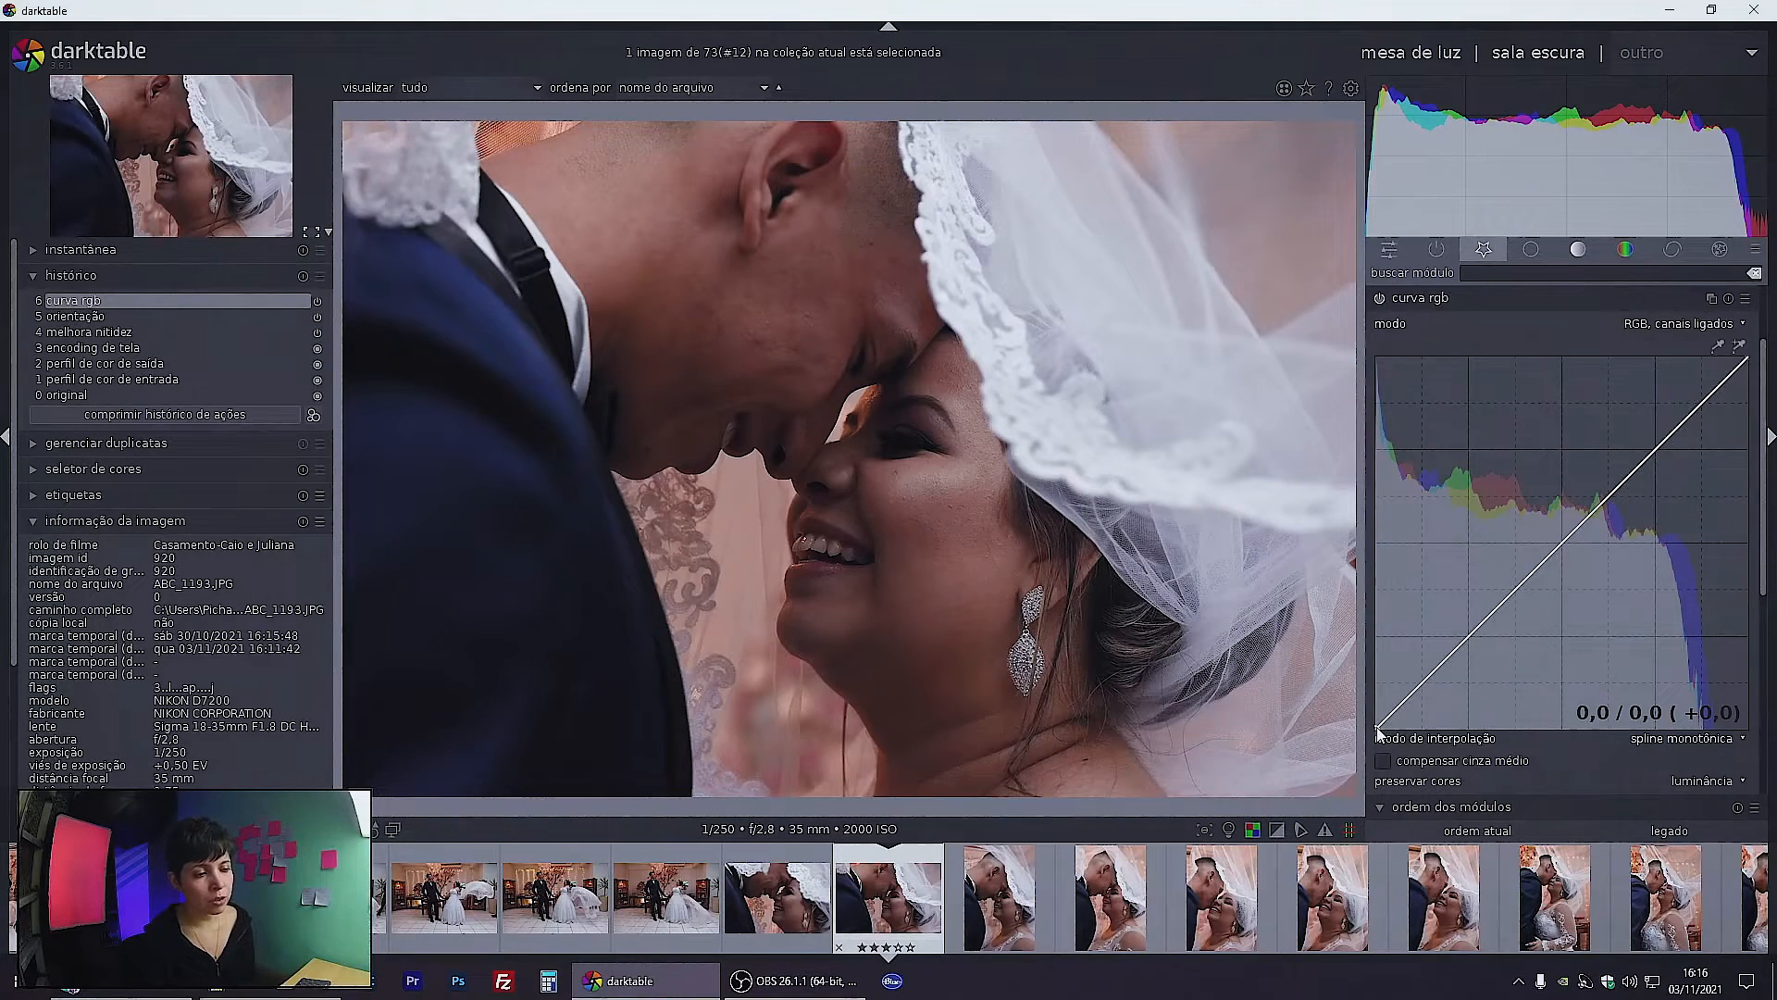
Shift the linked curve's black endpoint inward to about 15.2, raise its output to about 19.6, and return it to zero
left_click_drag(1383, 734, 1401, 744)
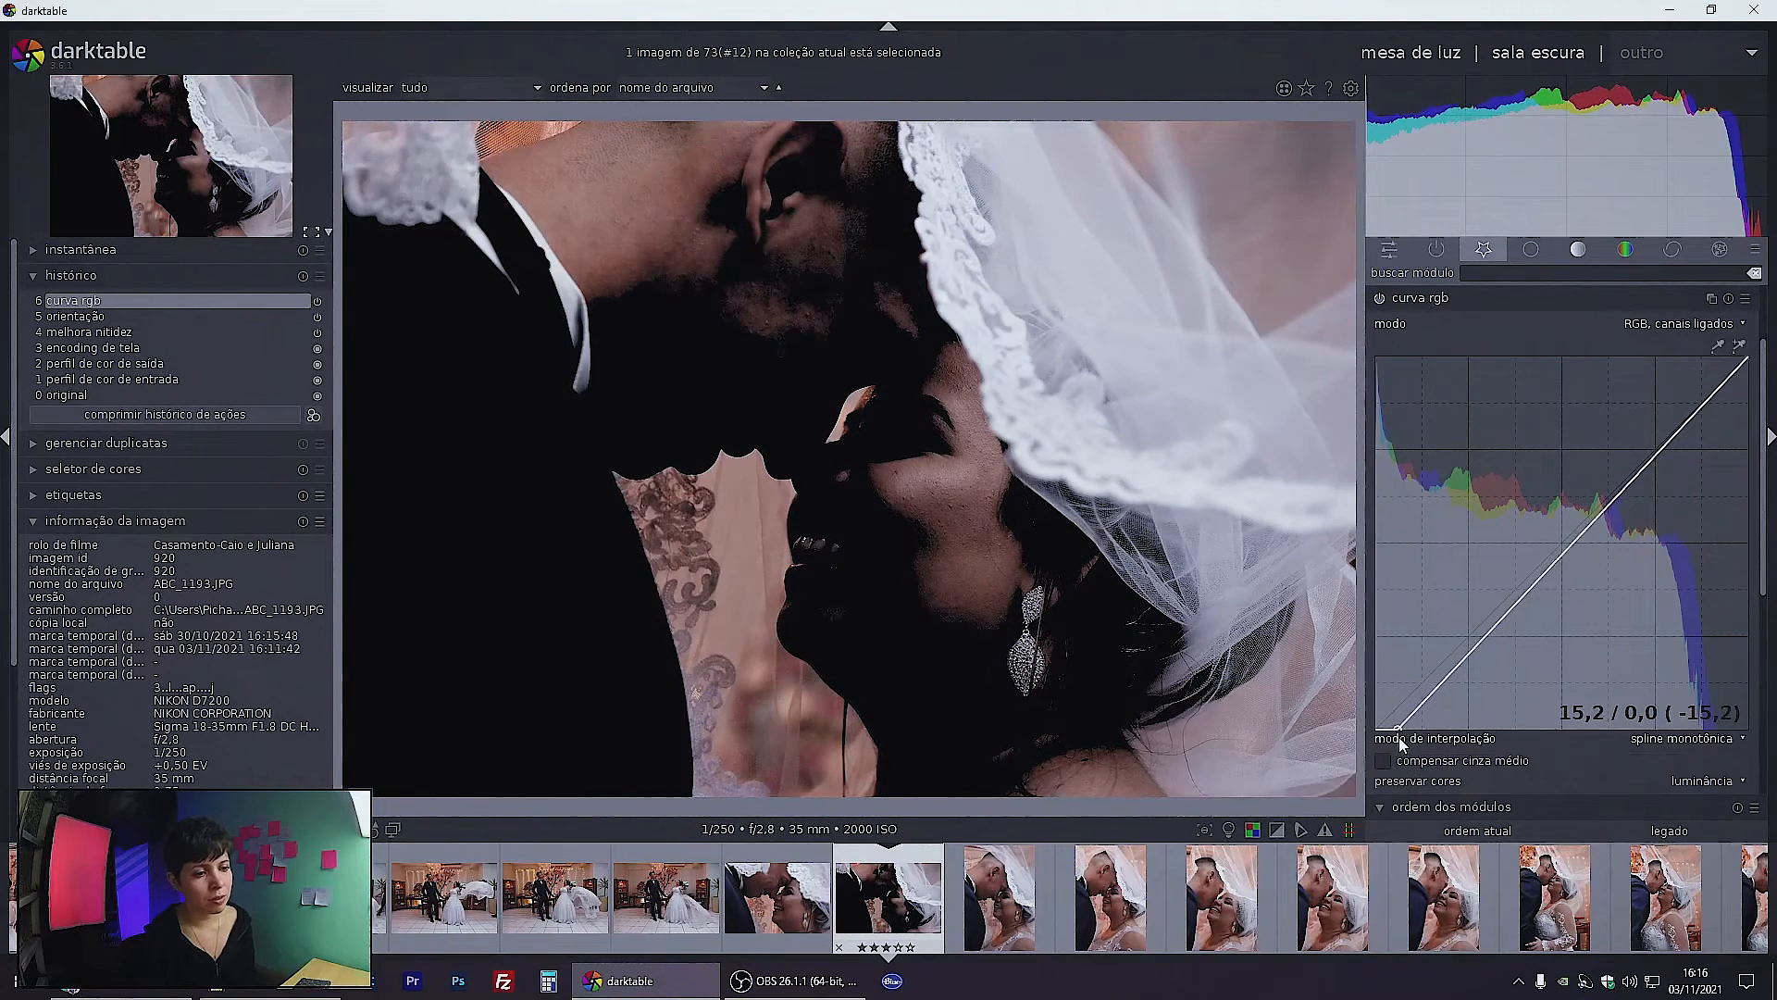
left_click(1398, 736)
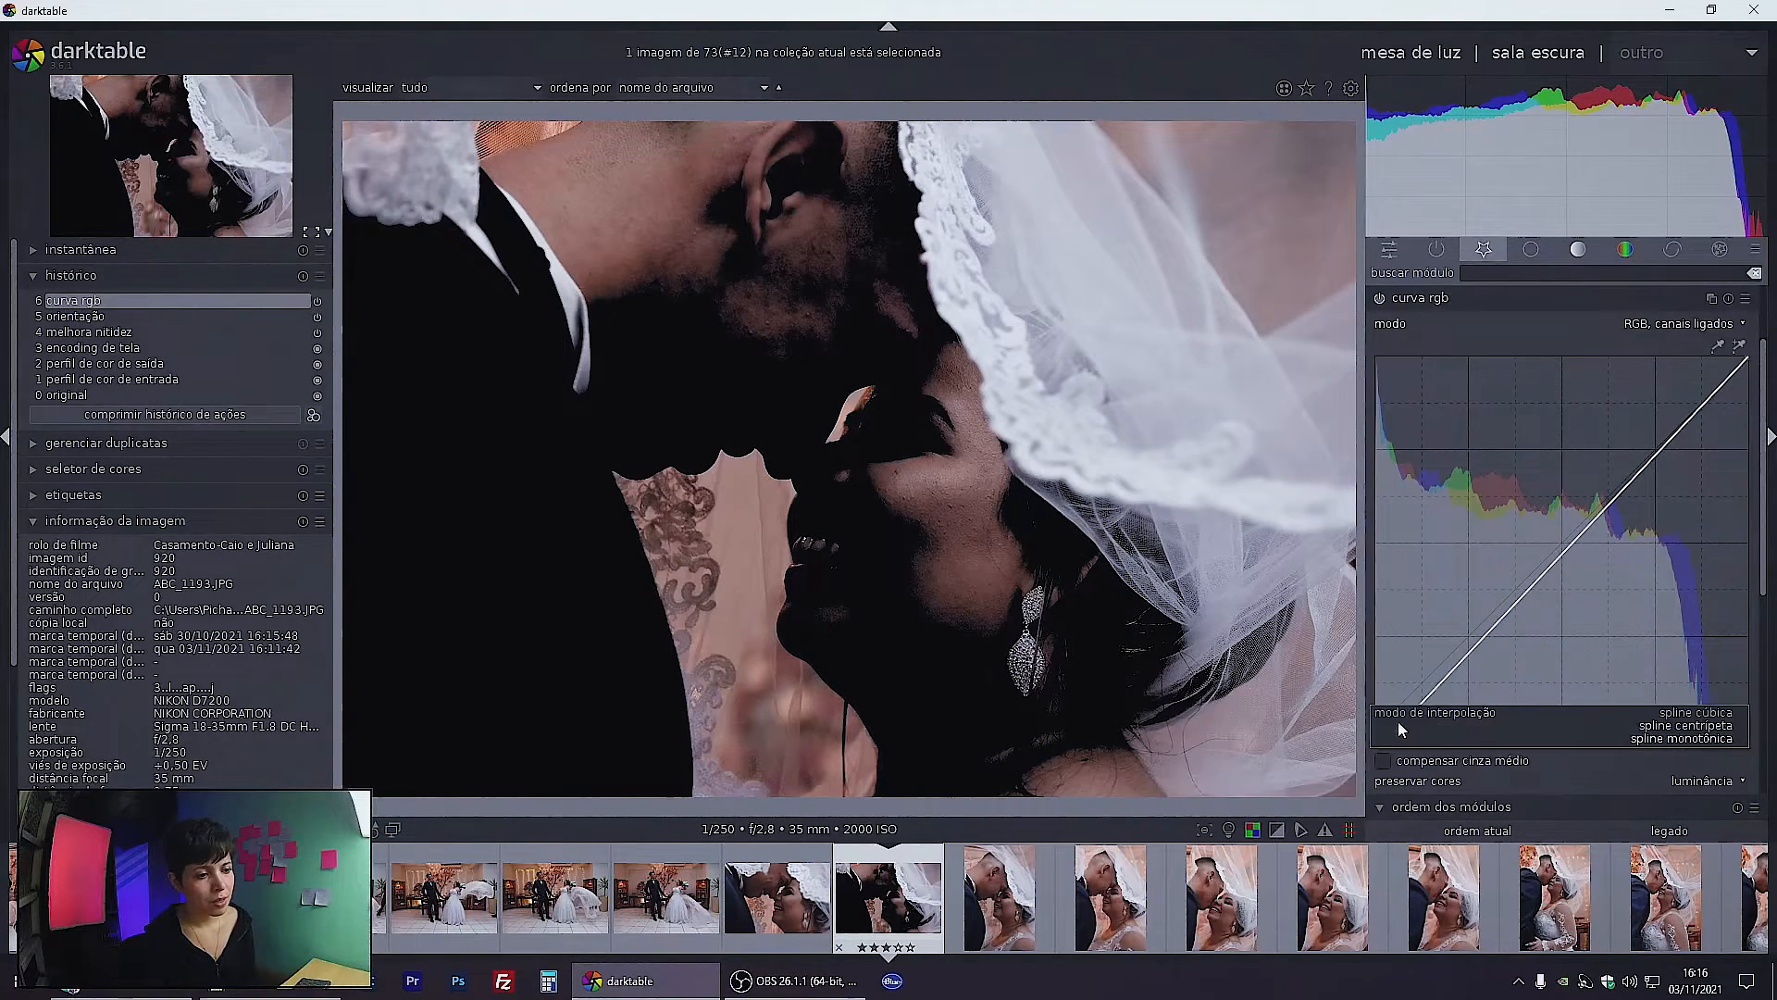
left_click(1590, 779)
left_click_drag(1399, 733, 1383, 733)
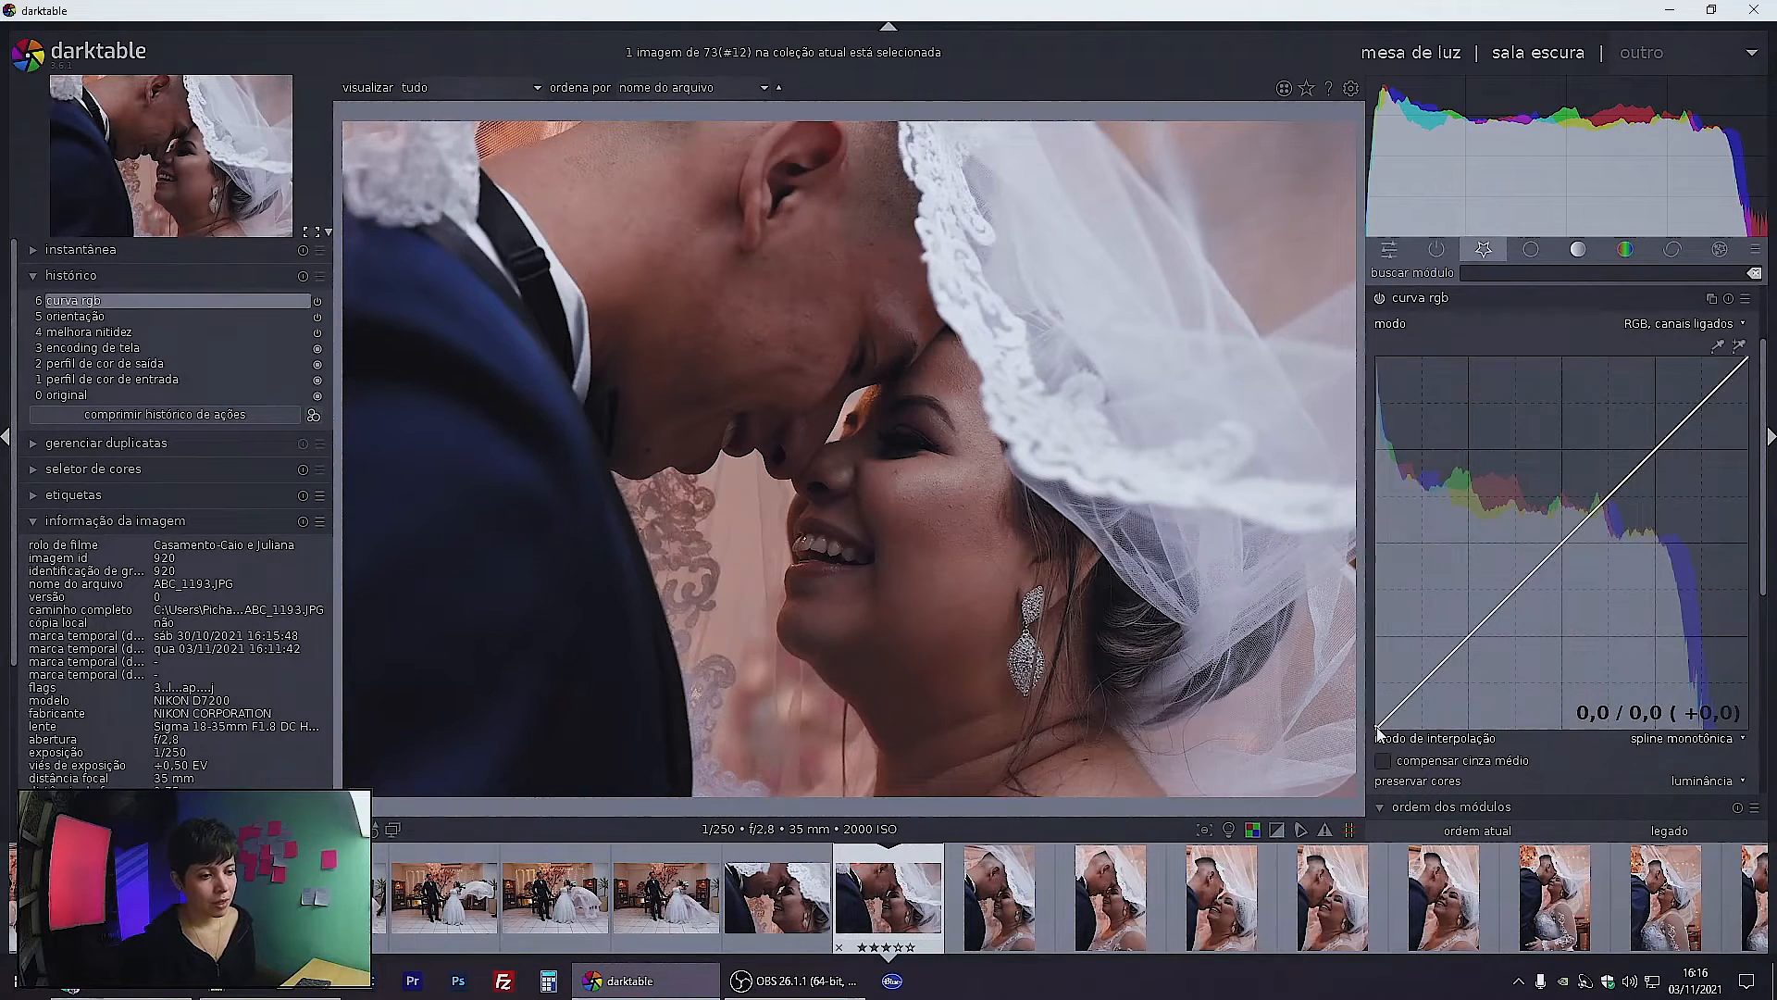
left_click_drag(1379, 734, 1356, 705)
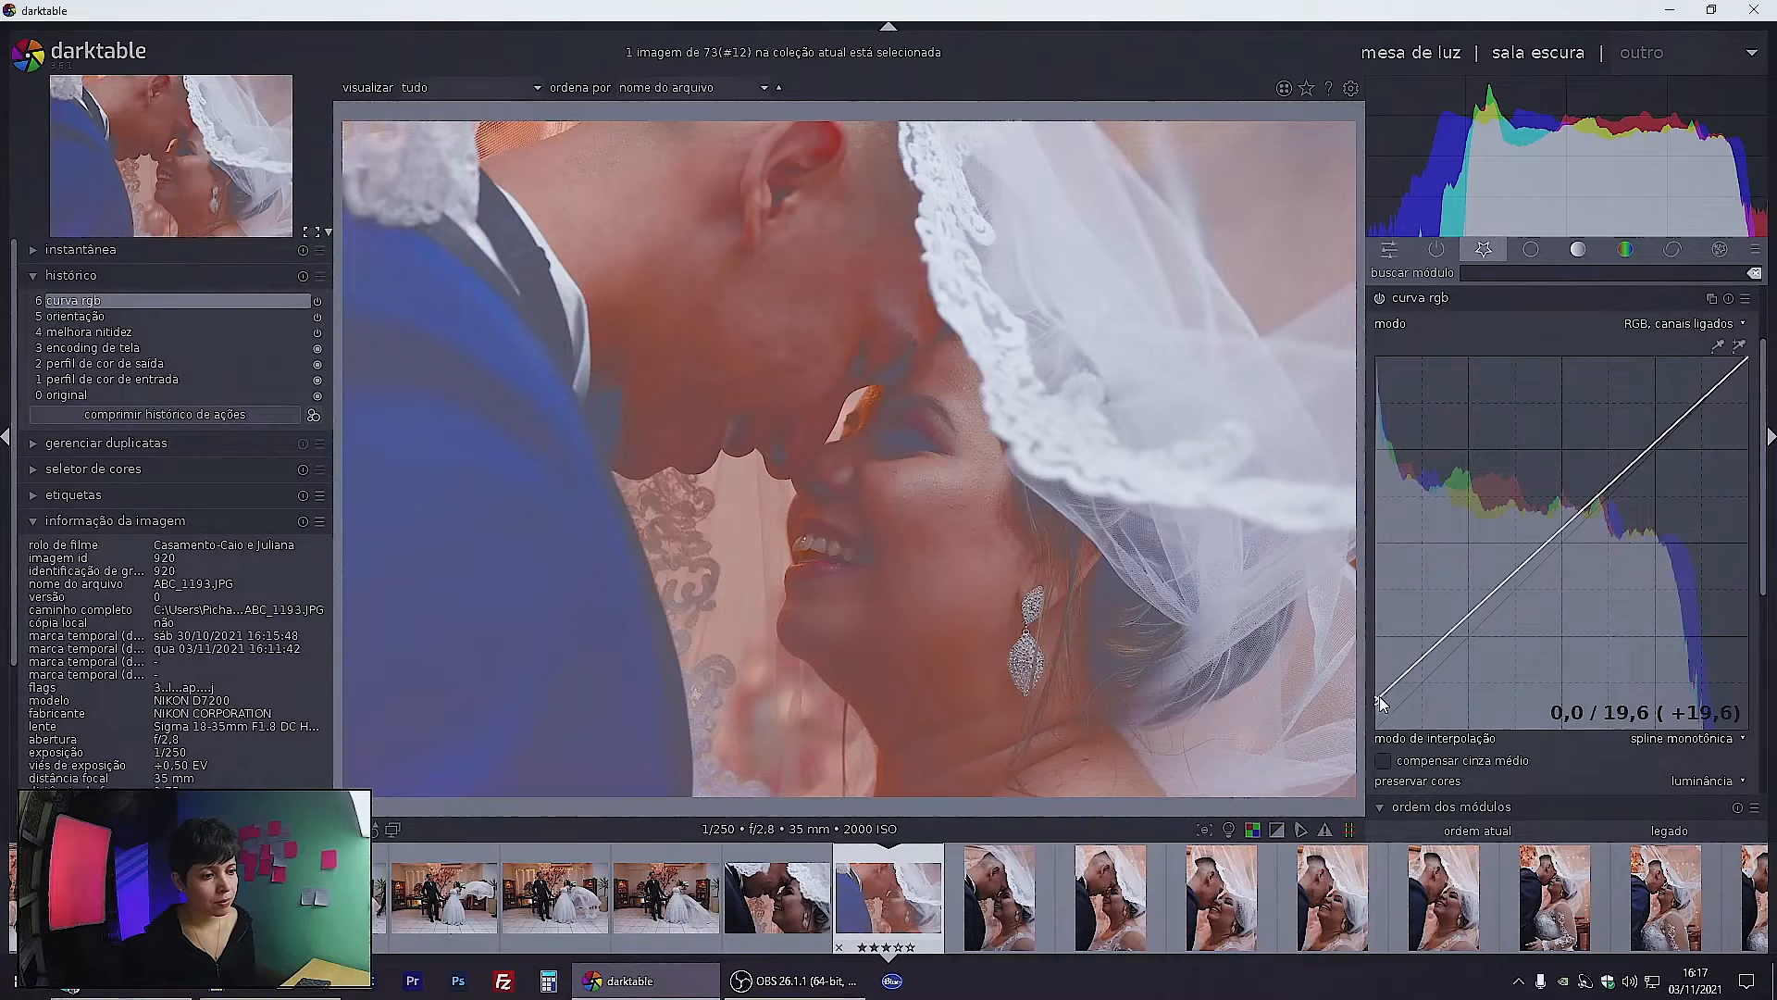
left_click_drag(1379, 703, 1340, 729)
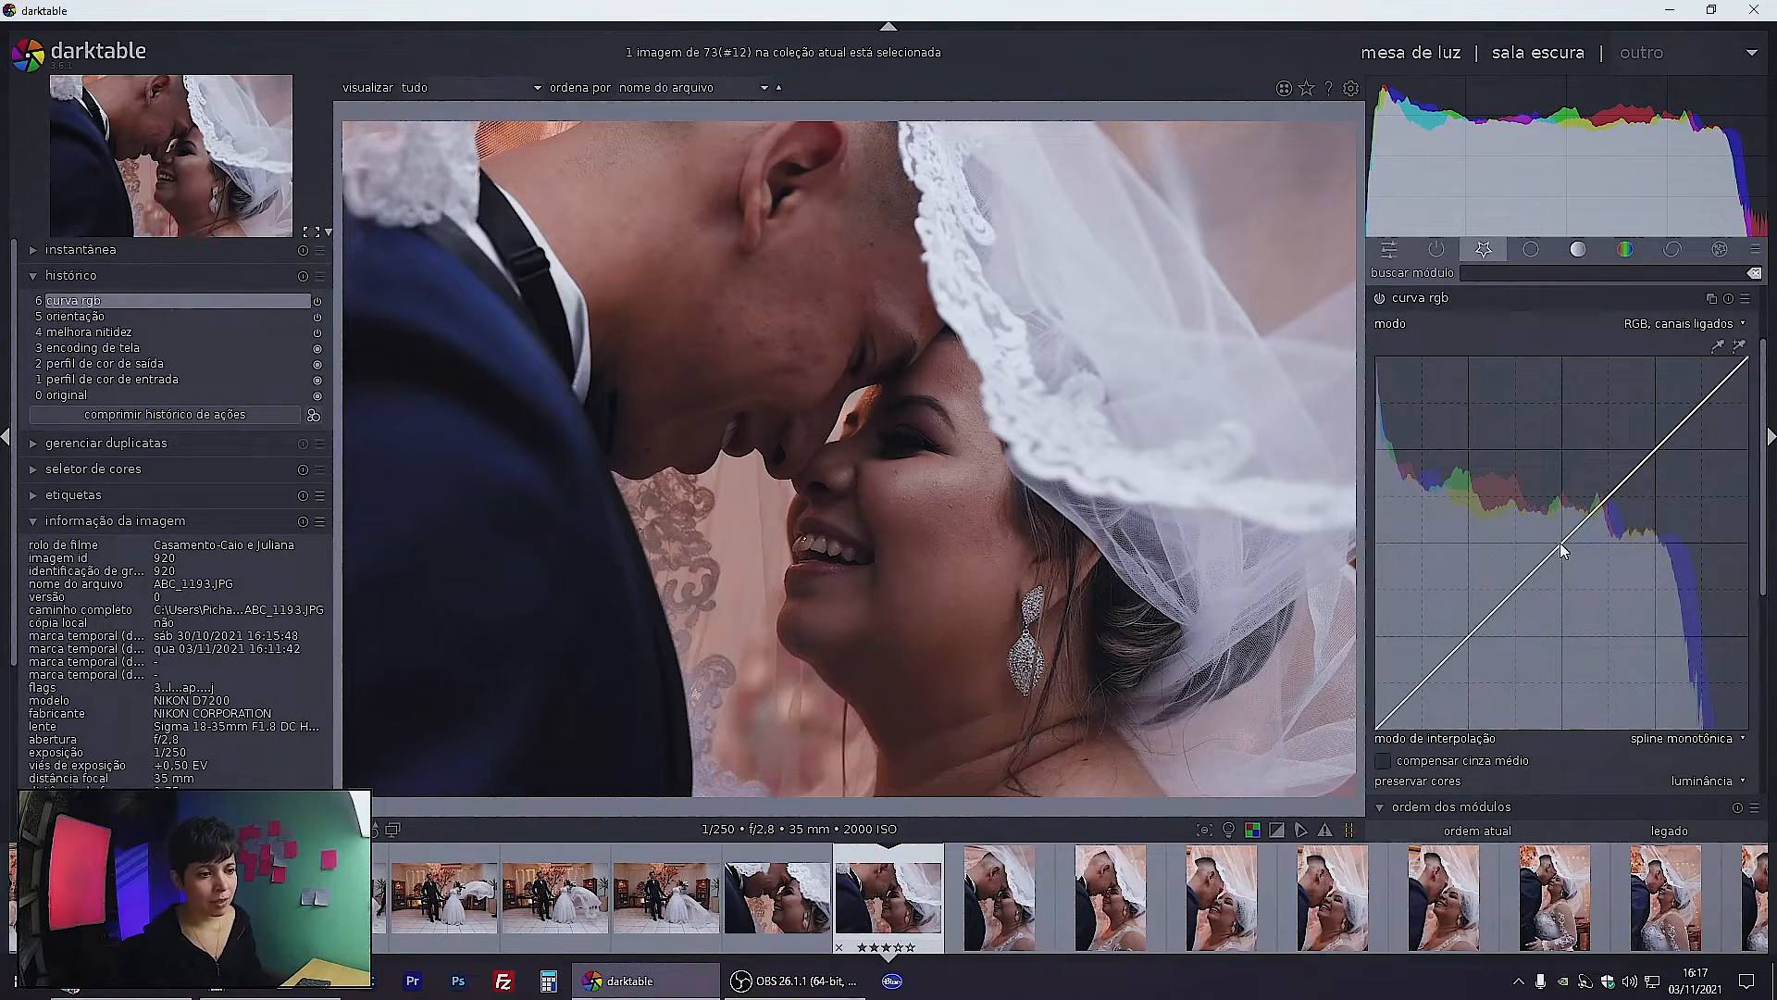
Raise the RGB curve's midtones slightly and remove that point, and examine the shadow, midtone and highlight positions along the curve
left_click_drag(1560, 544, 1548, 540)
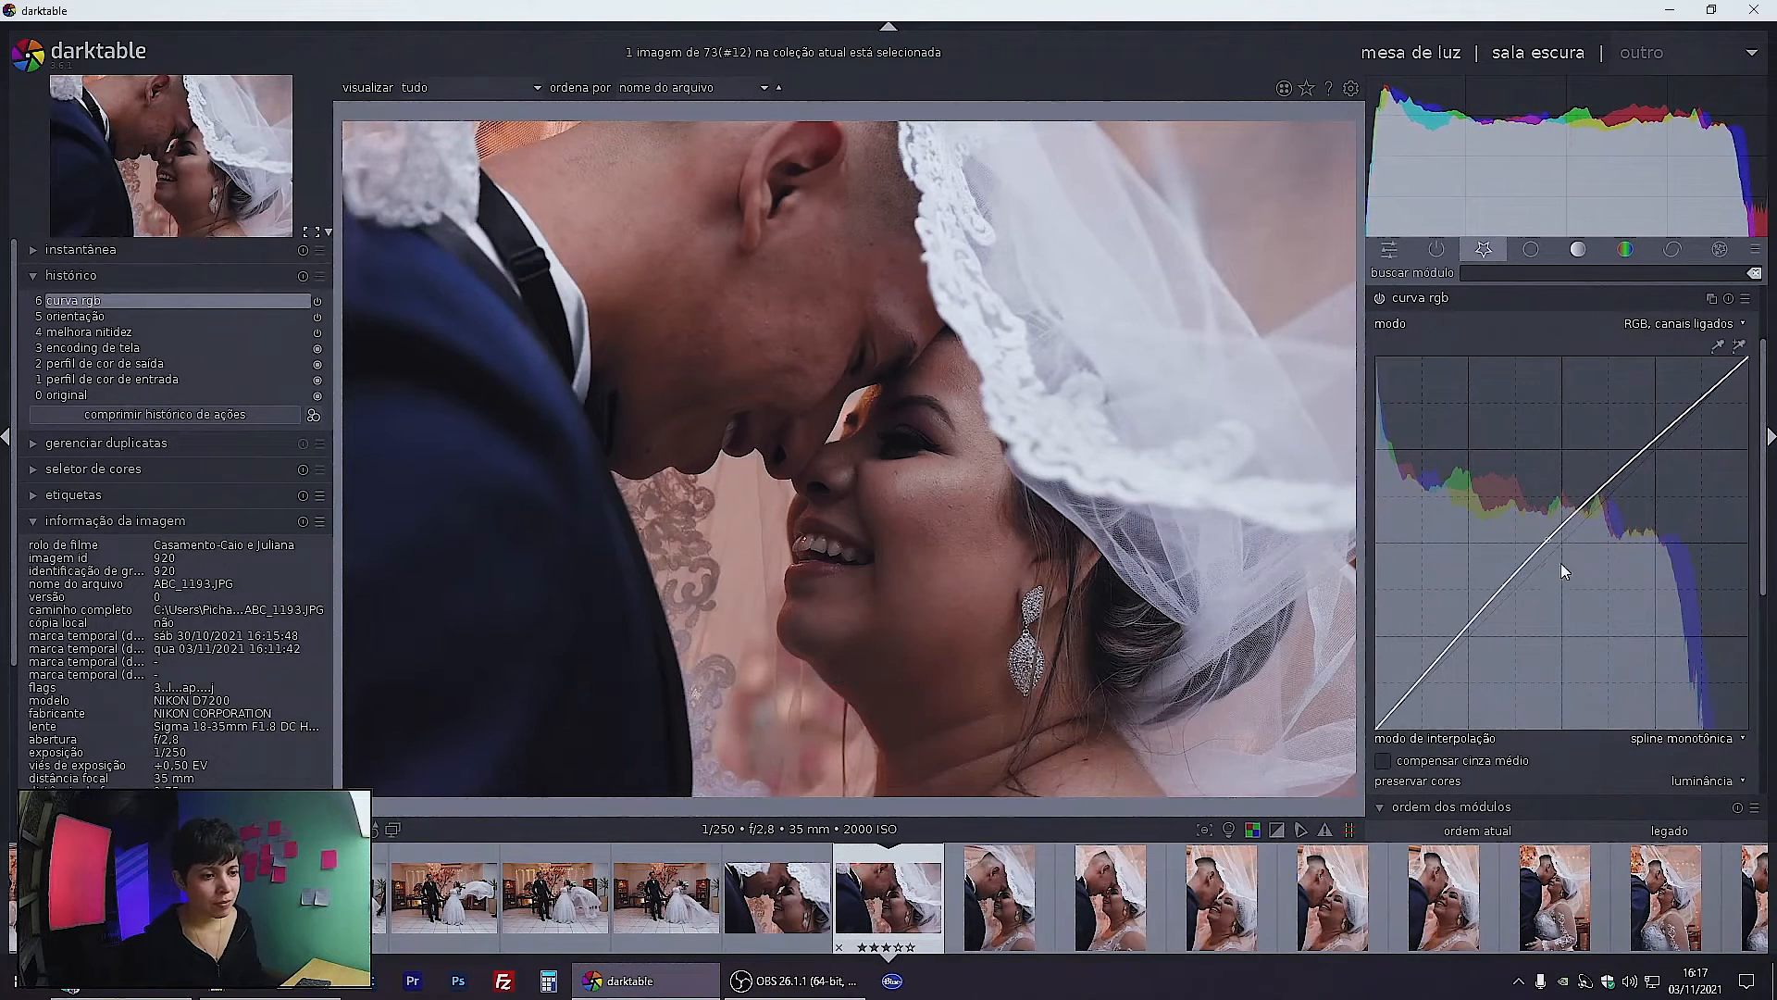
right_click(1551, 540)
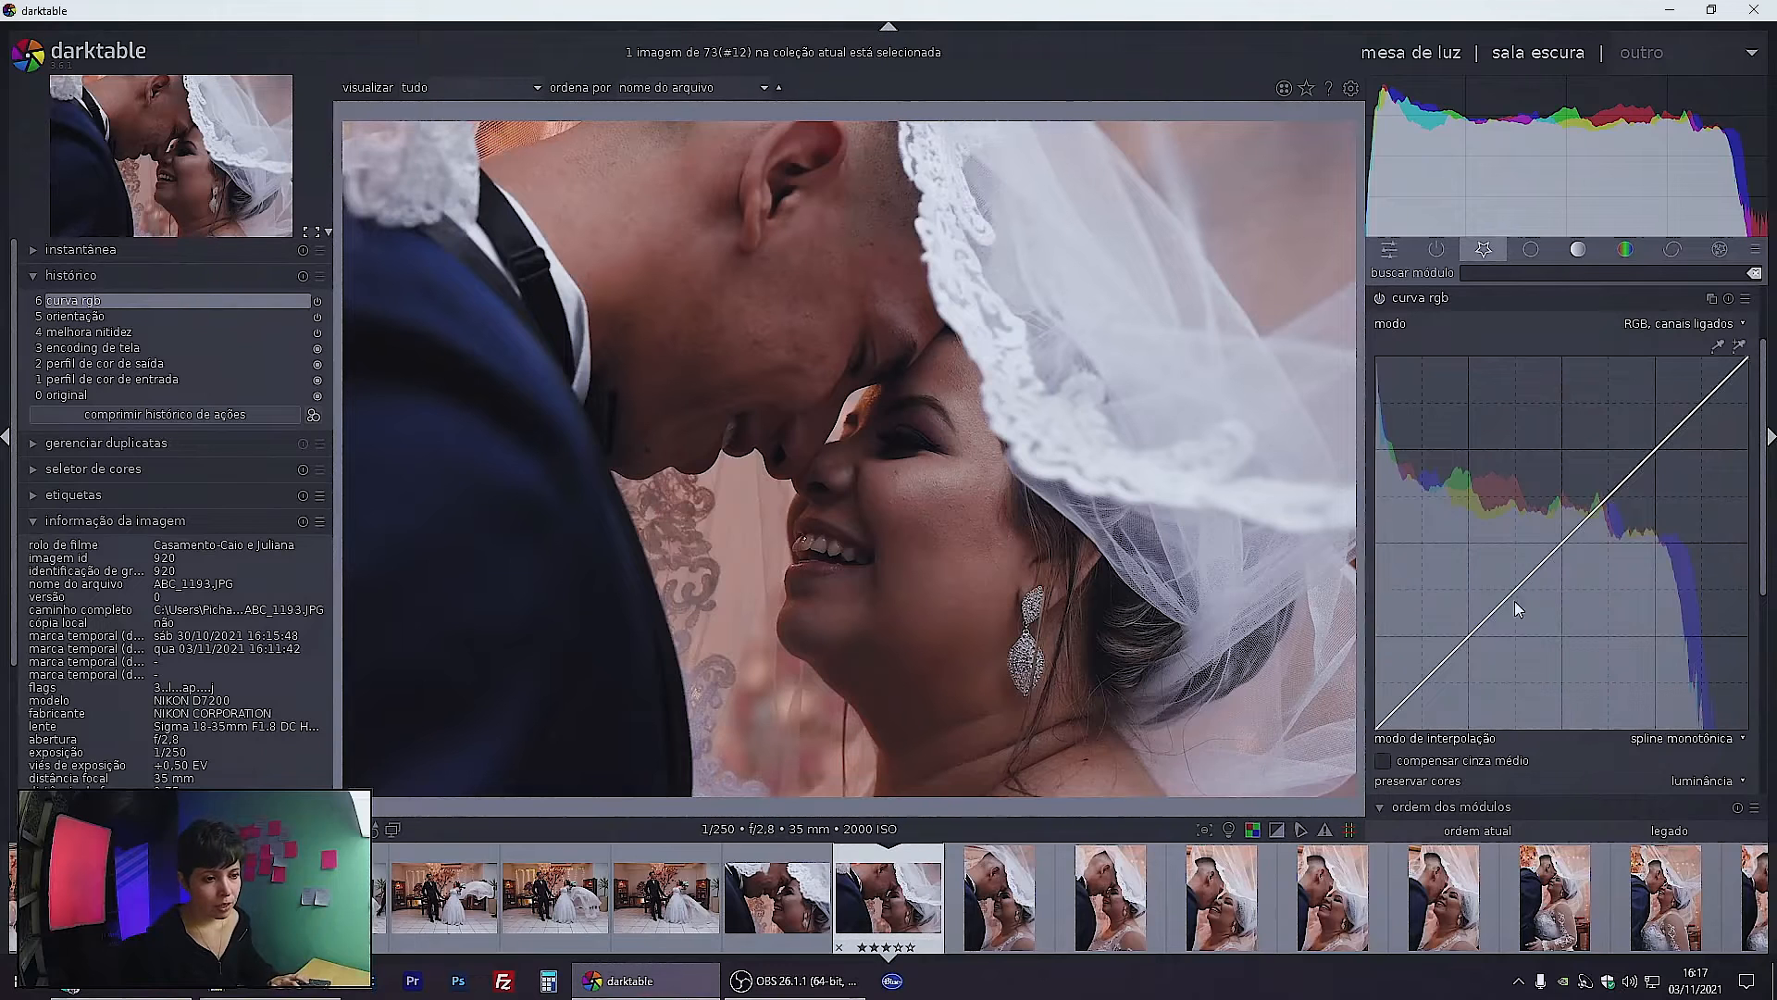
left_click(1472, 633)
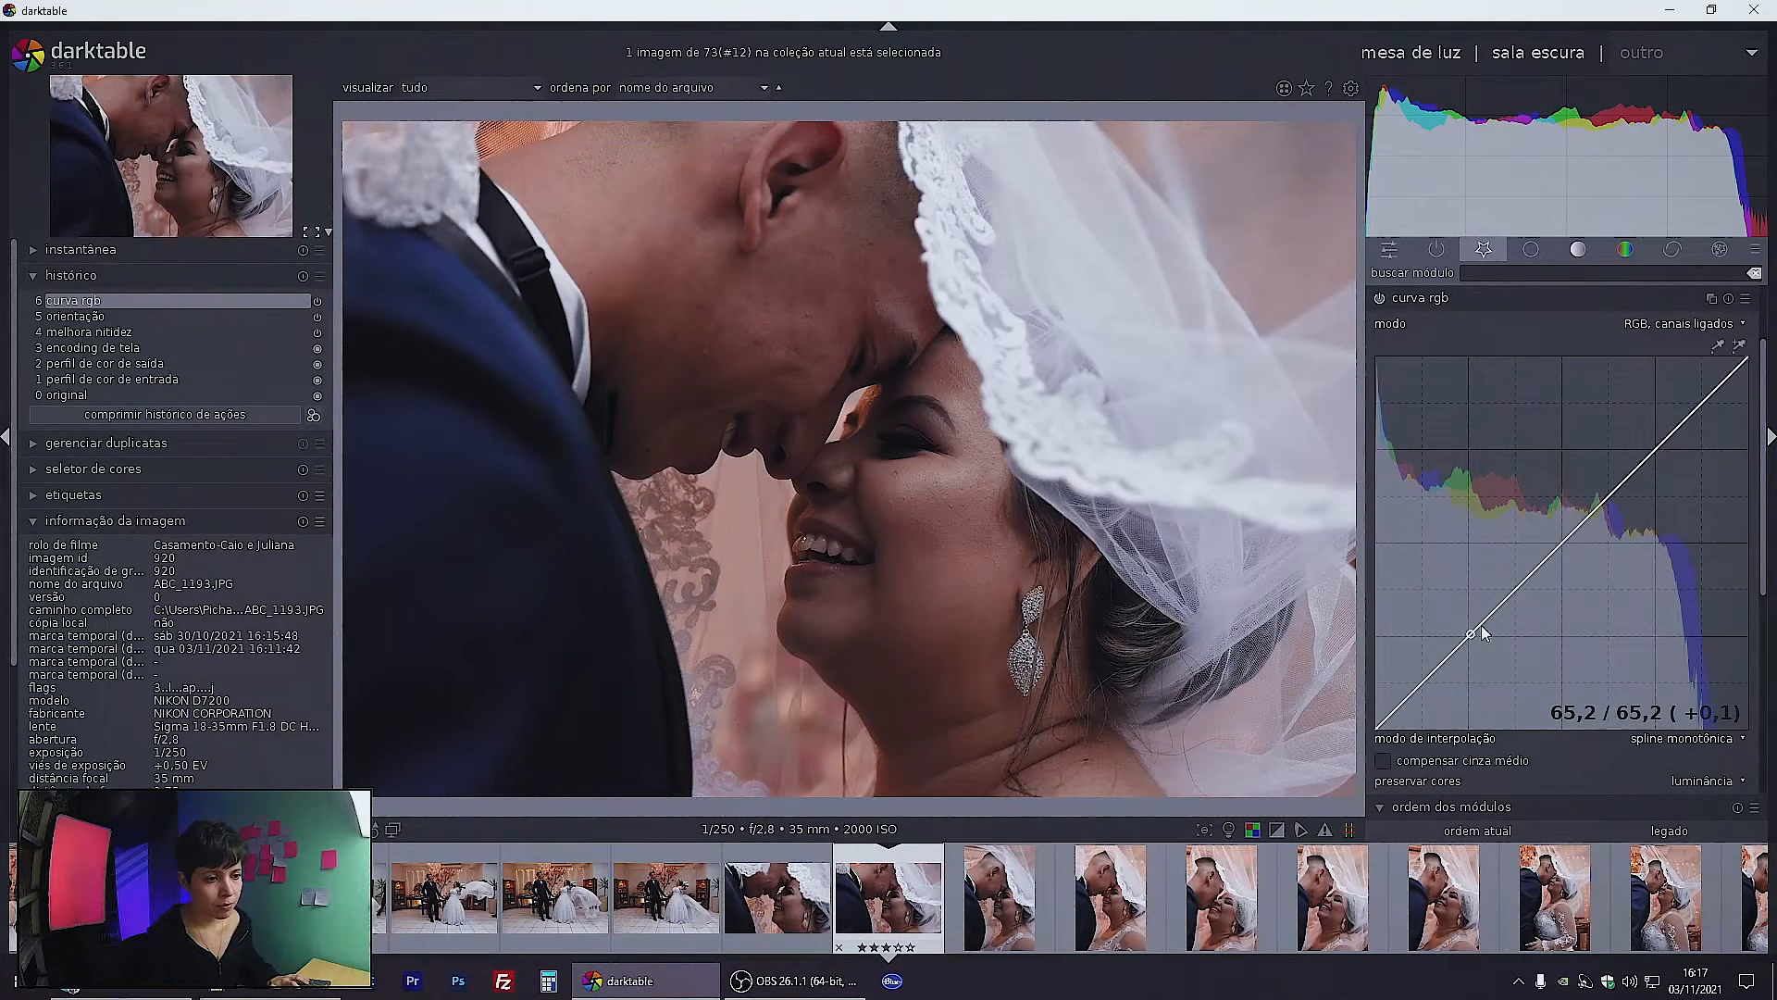
left_click(1562, 543)
left_click(1653, 449)
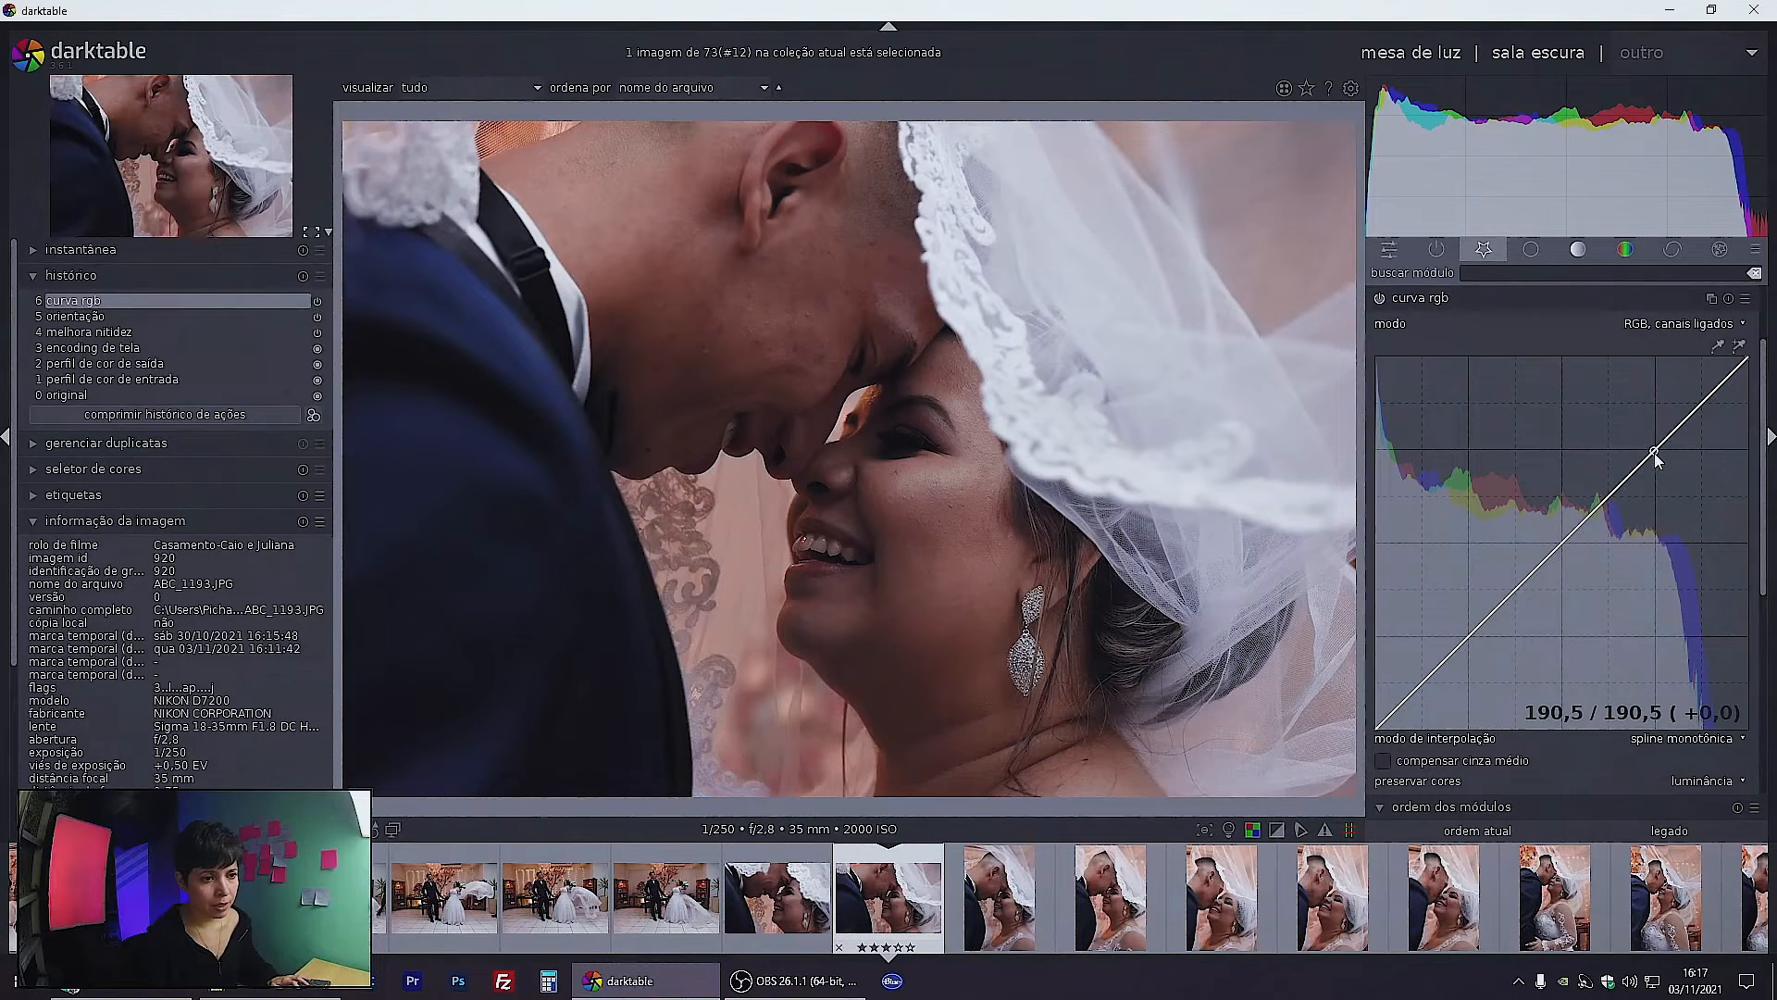
right_click(1748, 364)
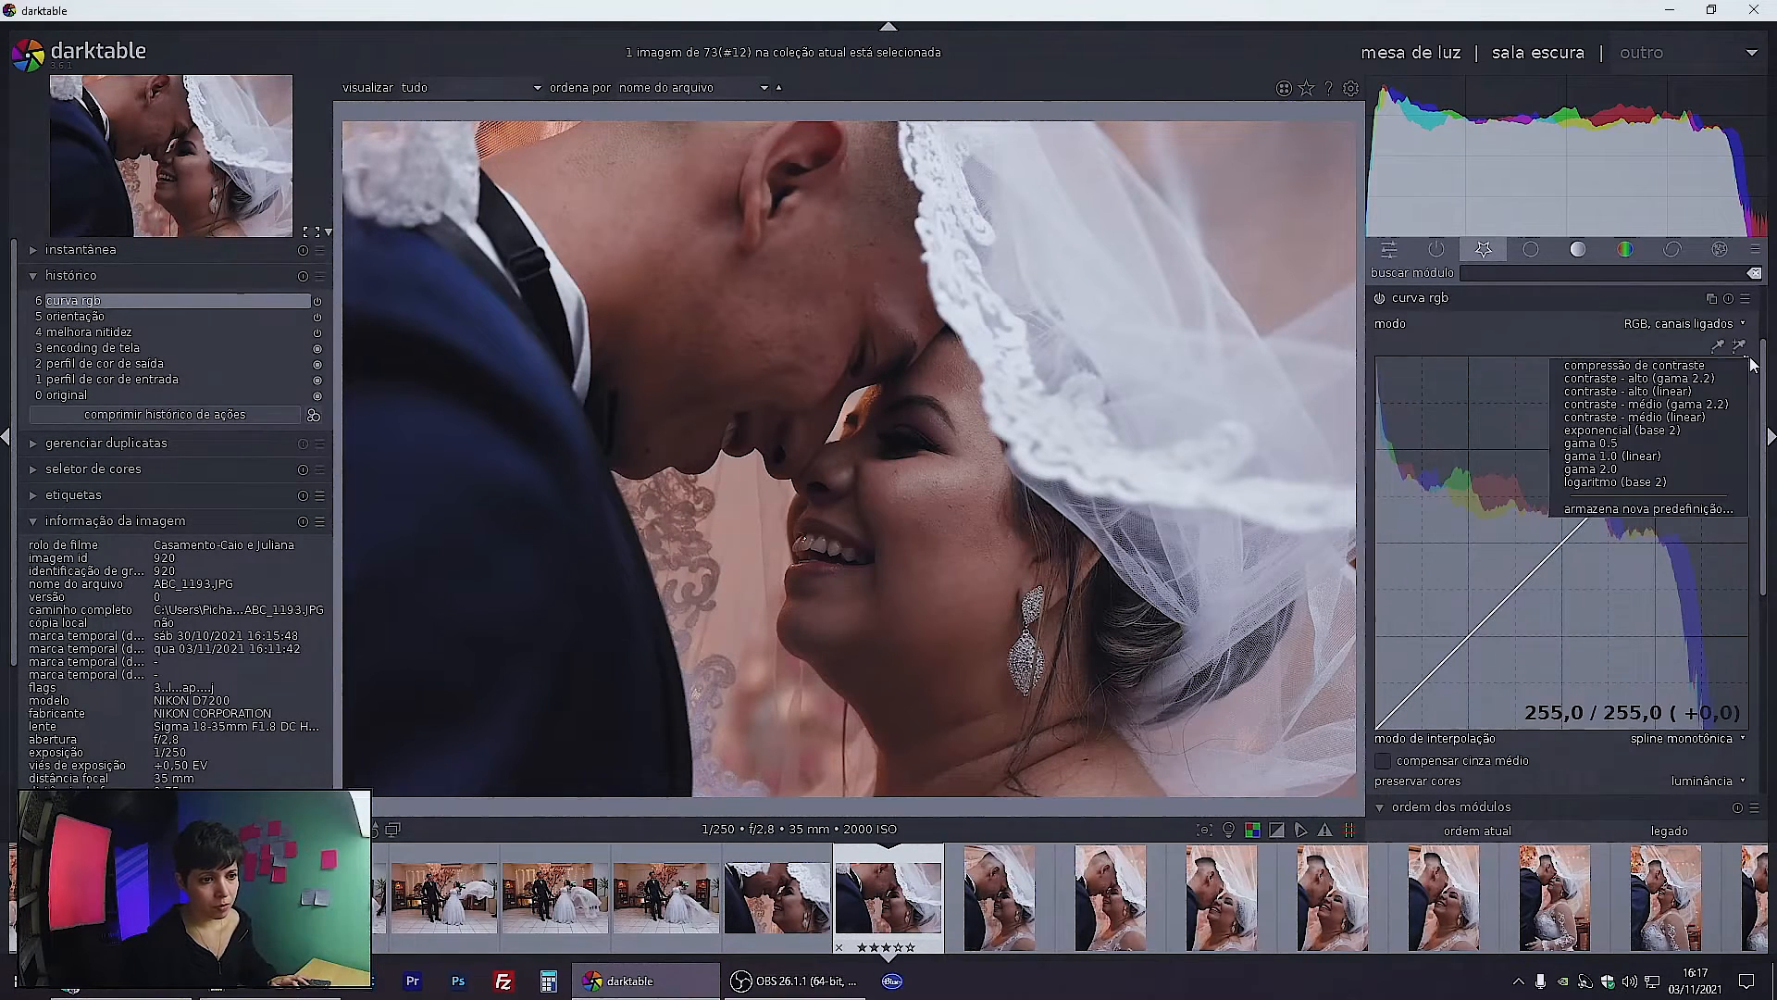
left_click(1697, 611)
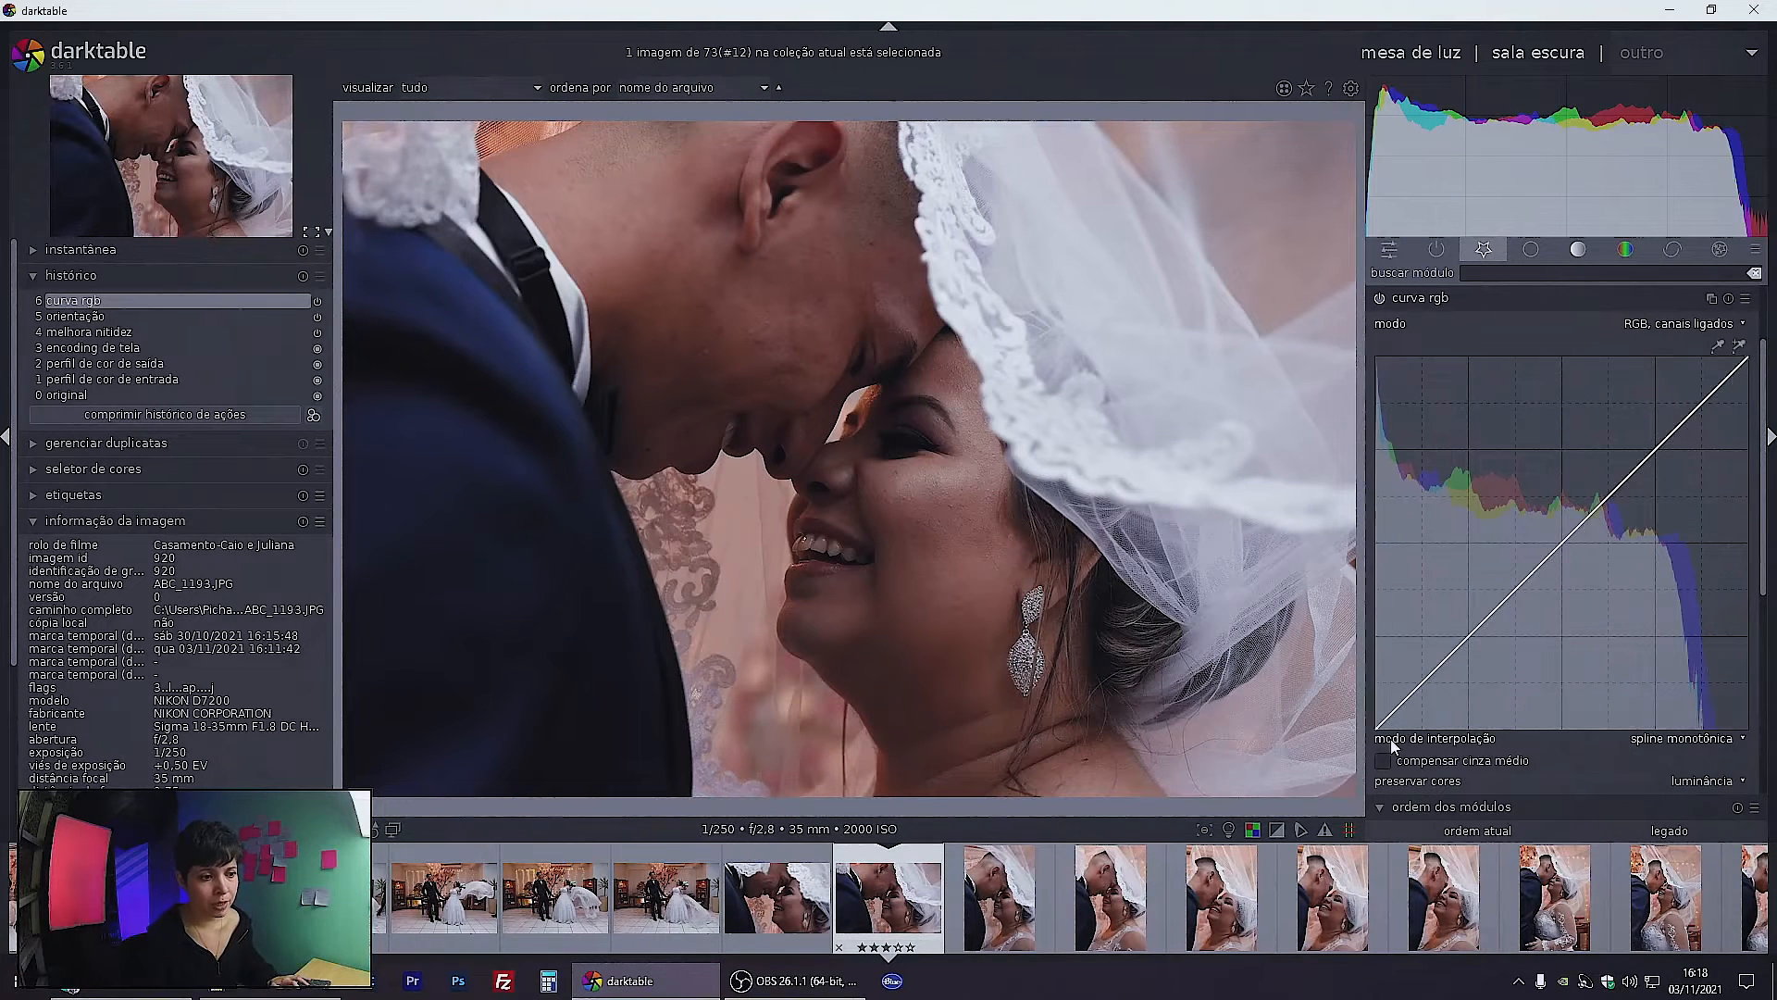
Shift the RGB curve's black endpoint inward to about 35.4 and reset it
left_click_drag(1379, 732, 1438, 735)
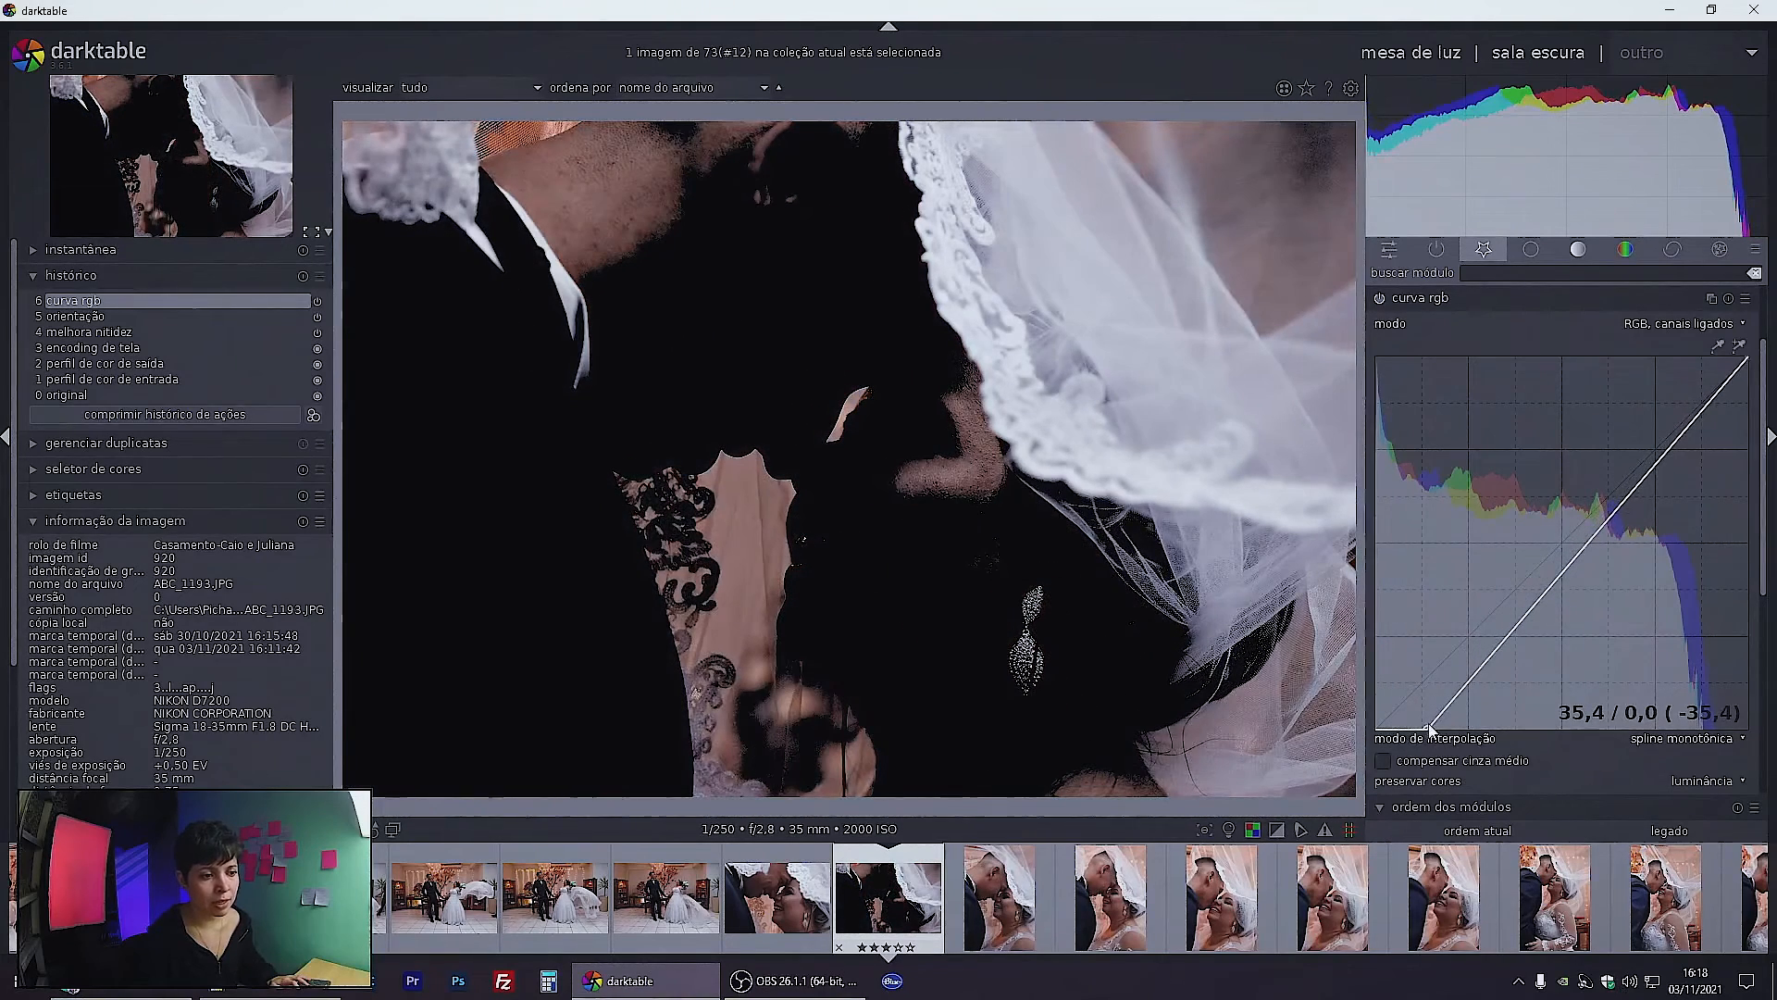
double_click(1431, 737)
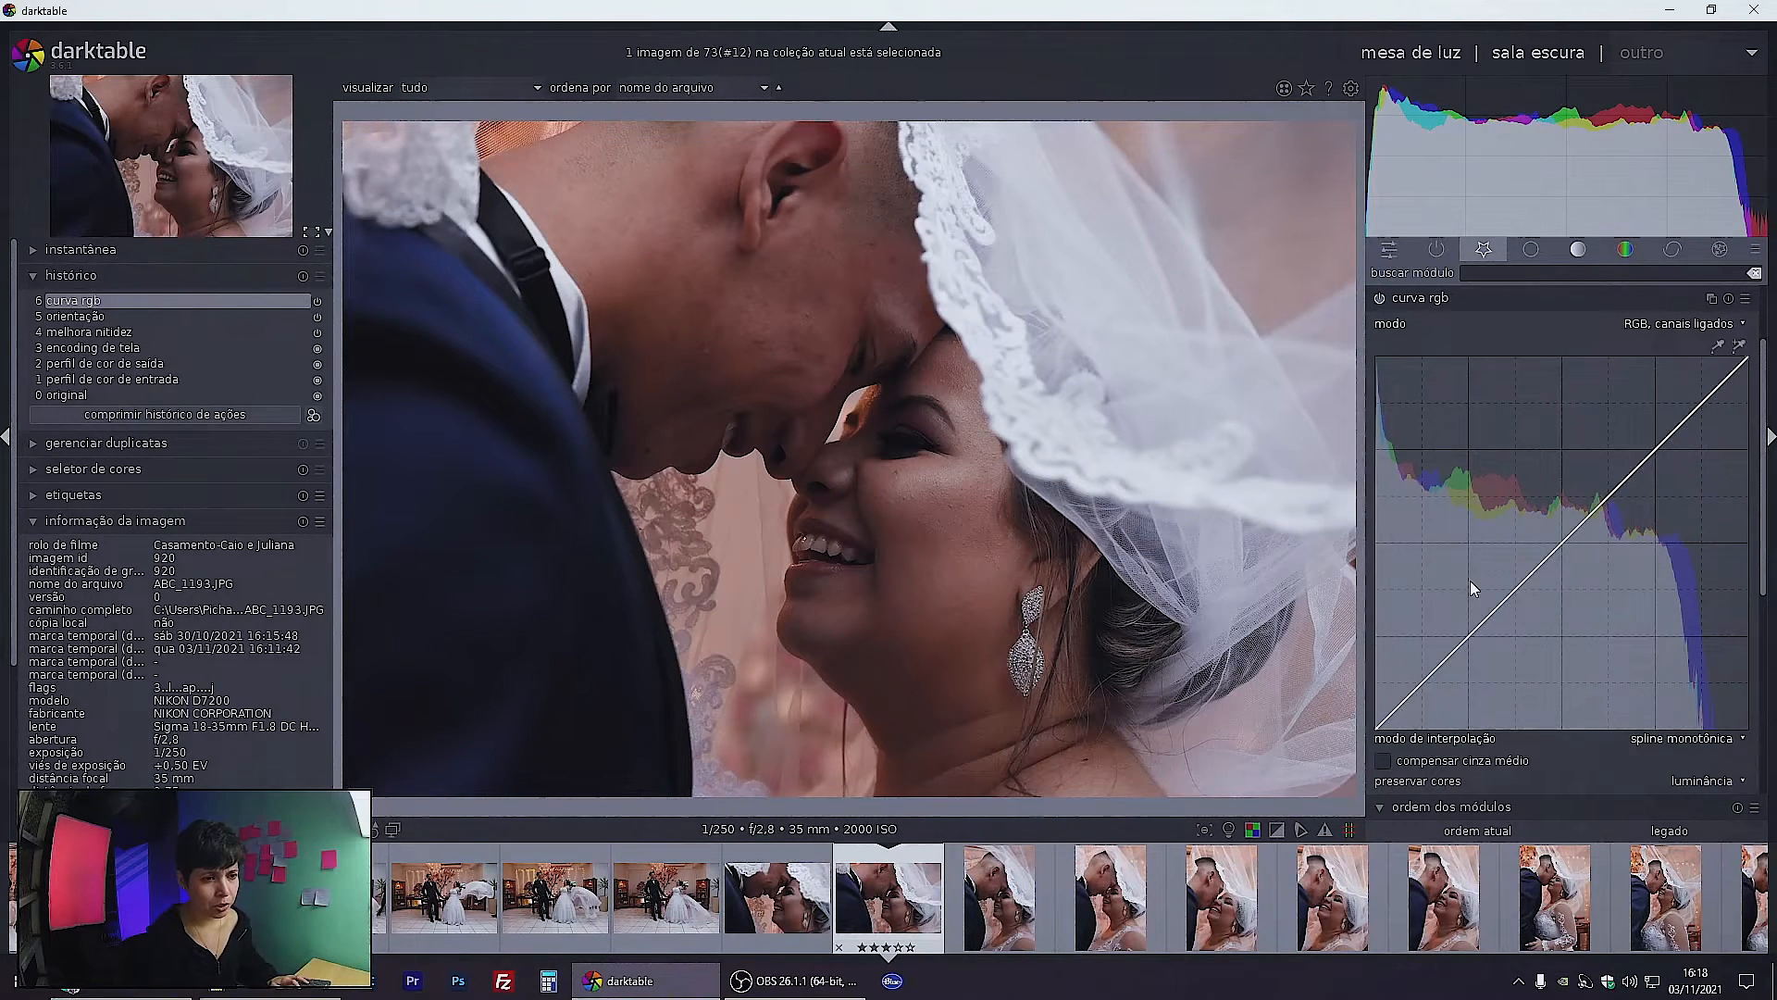
mouse_move(1746, 361)
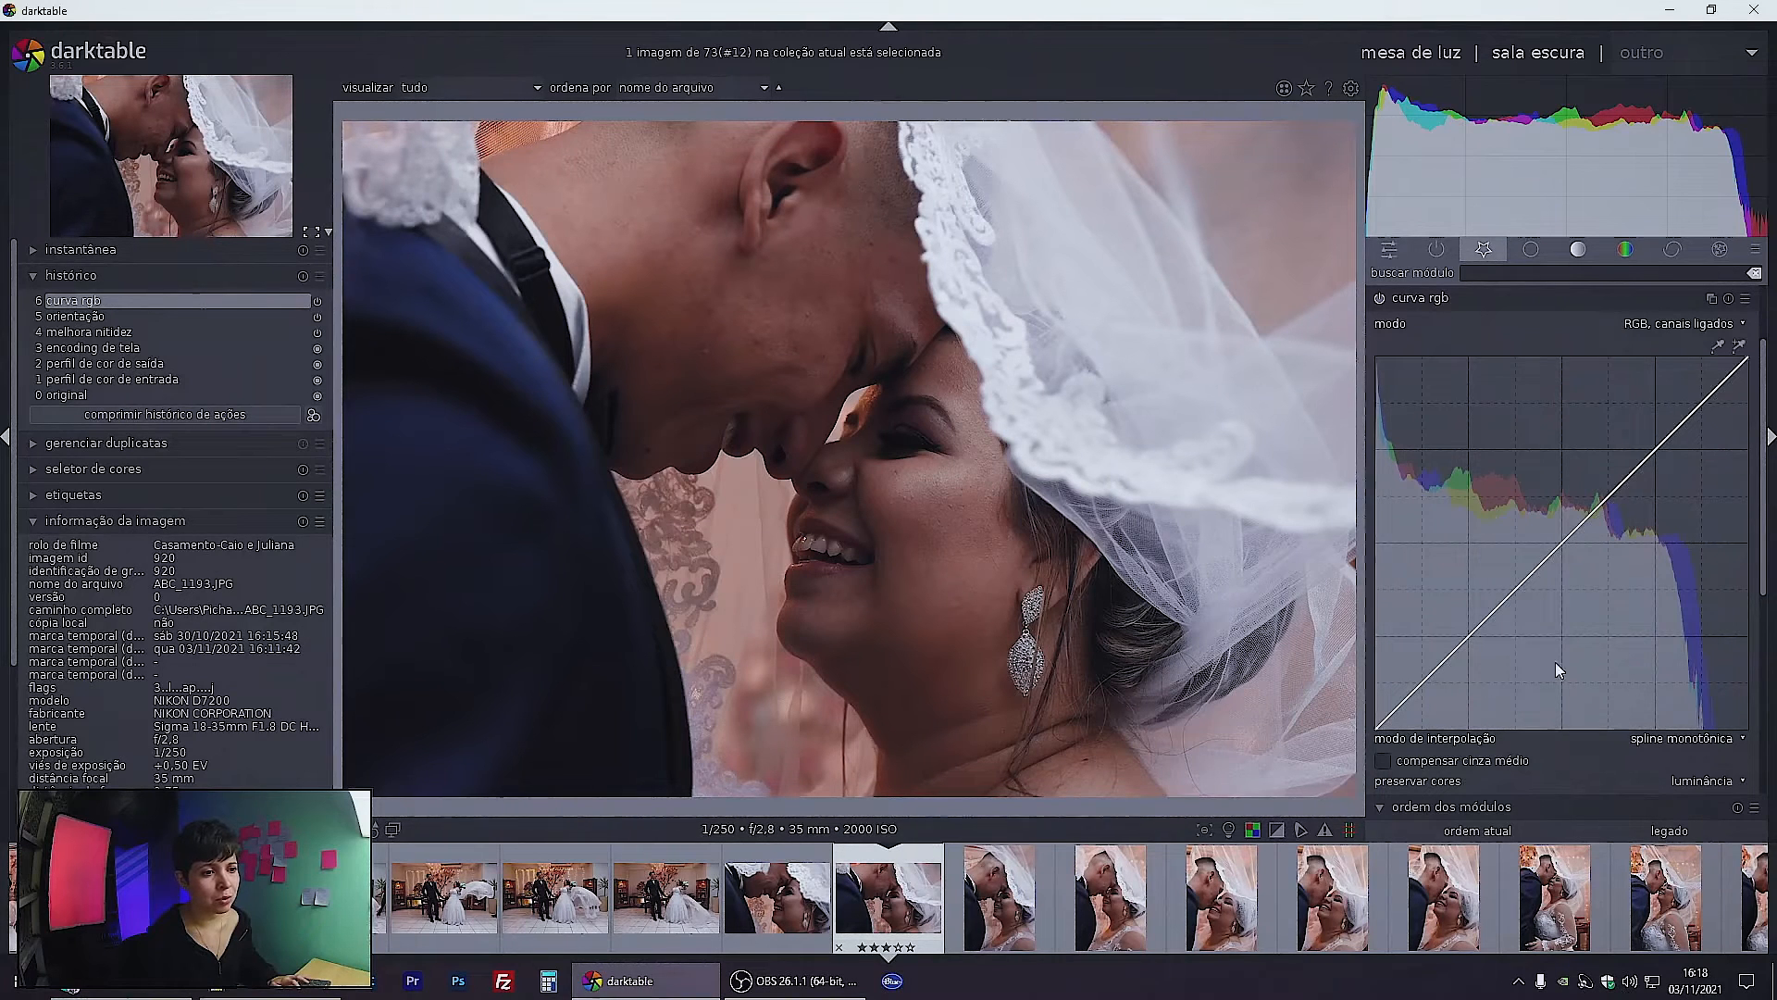
Try control points at the midtones and near 190 in the highlights of the RGB curve, and remove them
left_click(1560, 542)
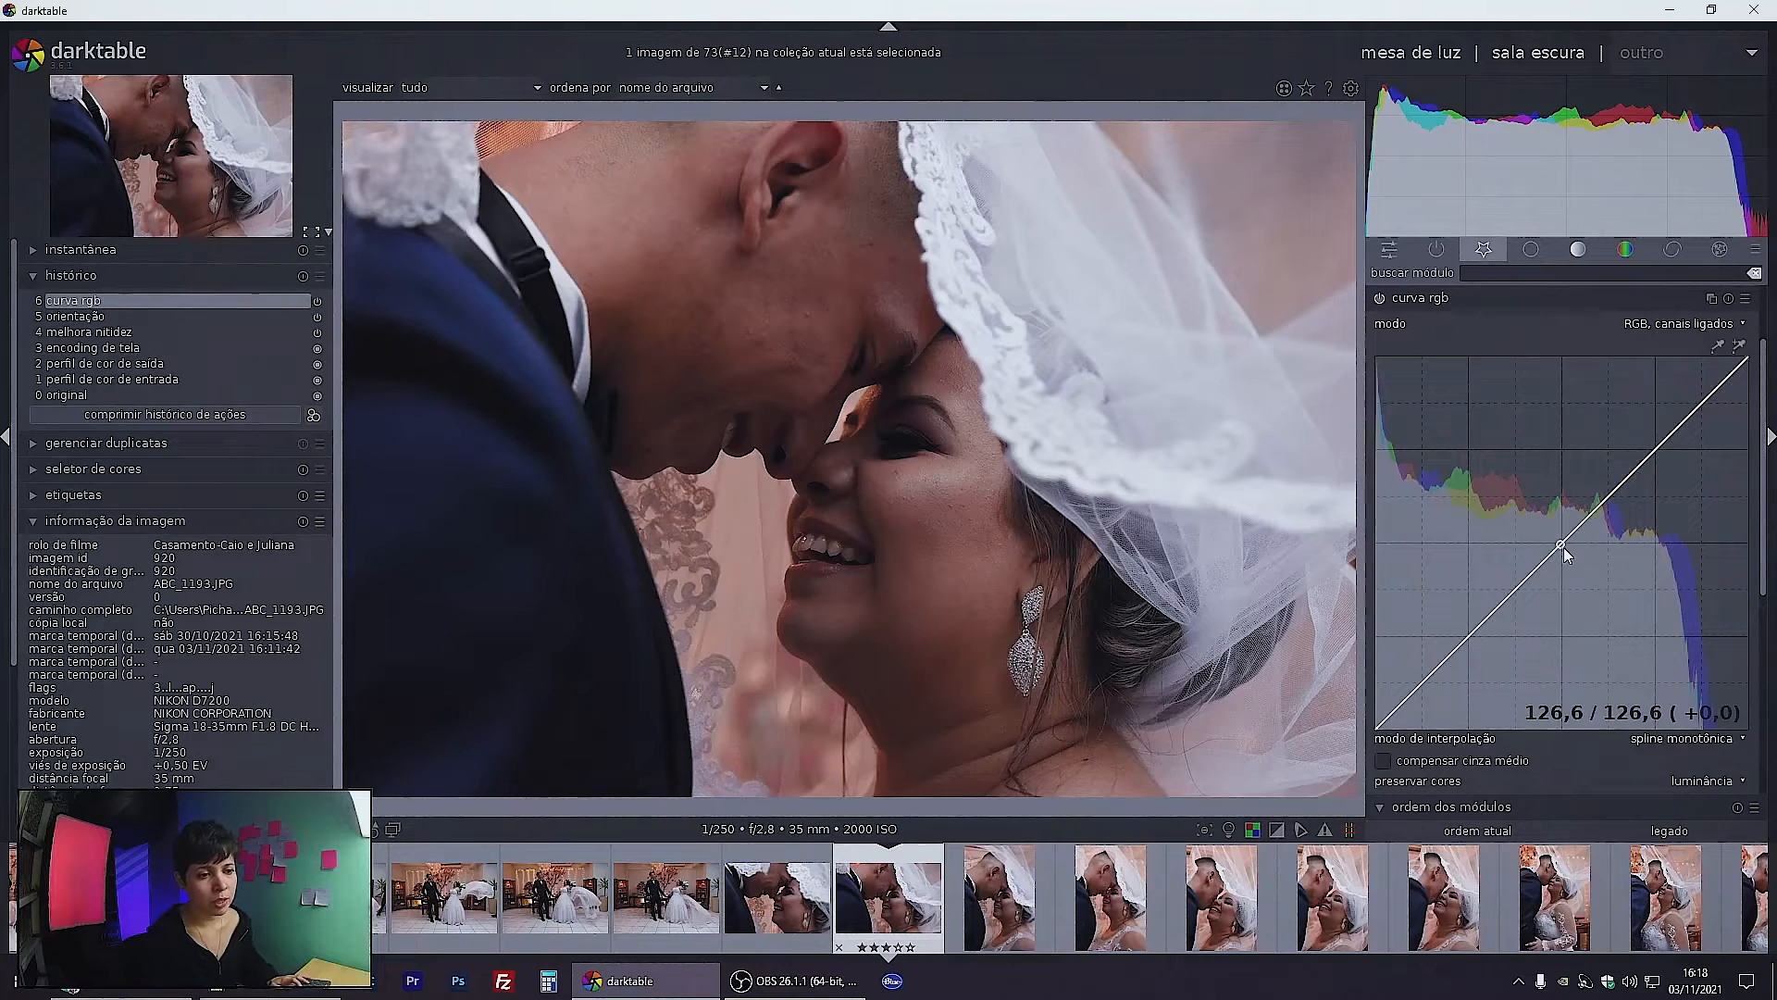
mouse_move(1563, 546)
left_mouse_down()
mouse_move(1523, 509)
mouse_move(1597, 589)
mouse_move(1552, 545)
left_mouse_up()
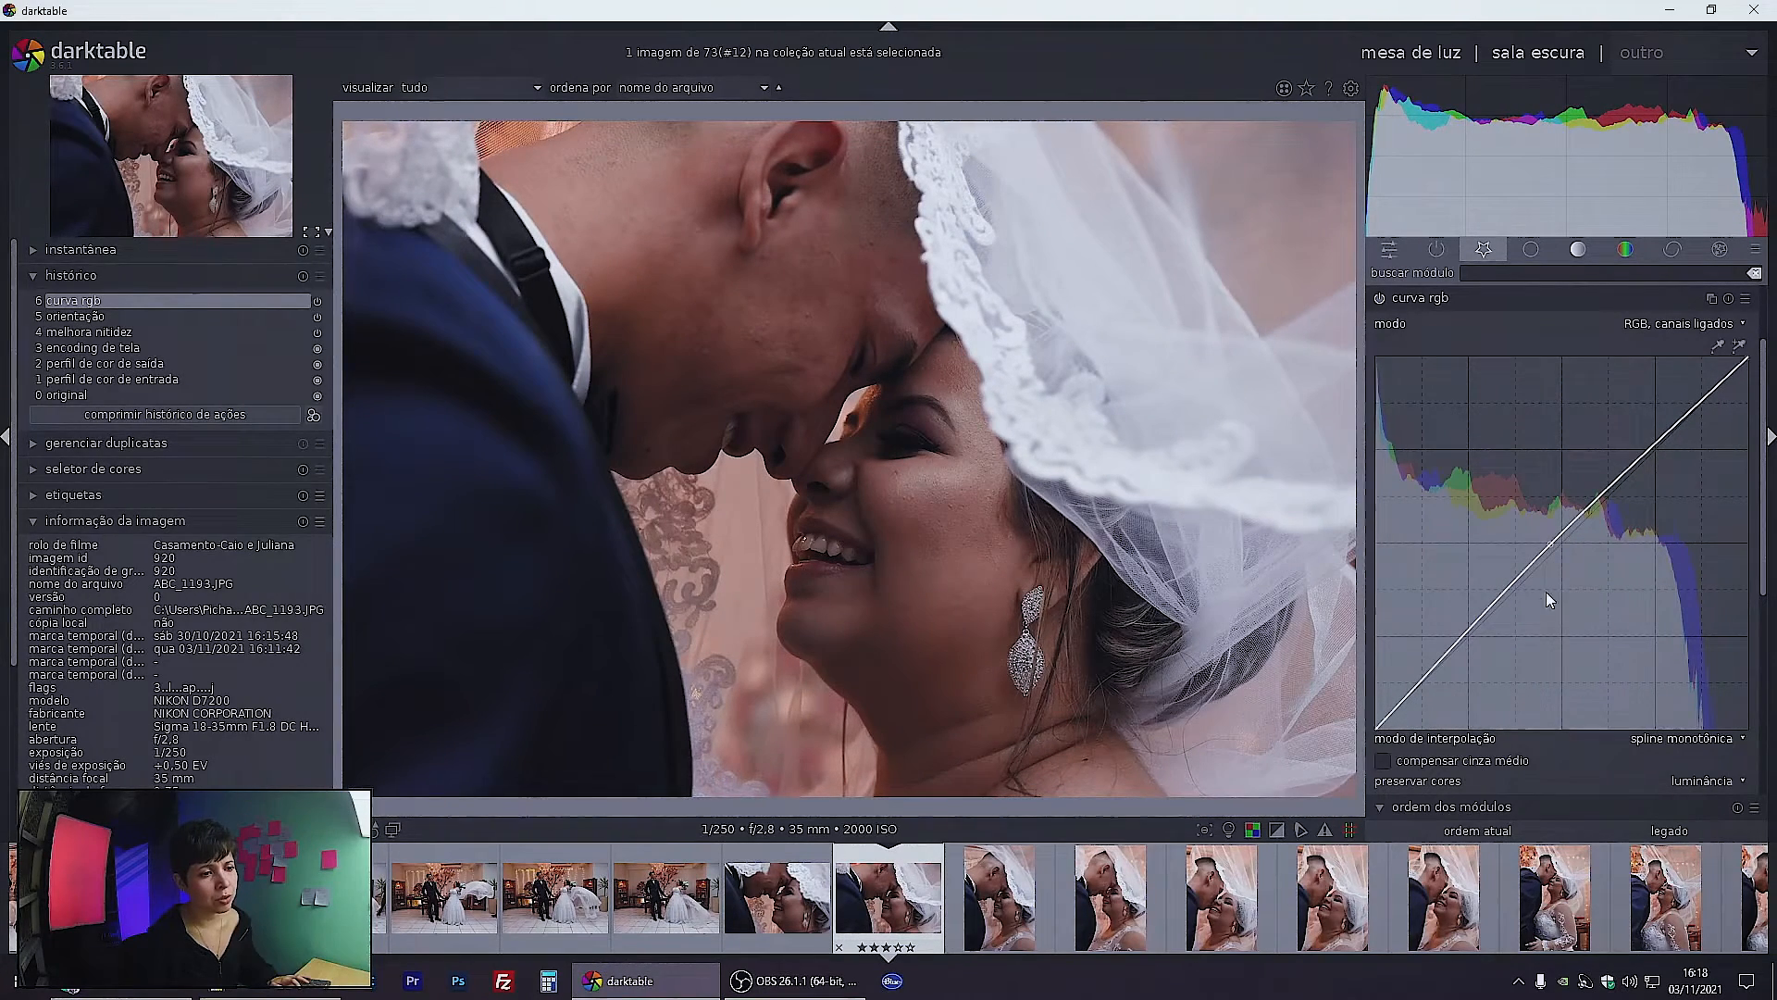
right_click(1550, 544)
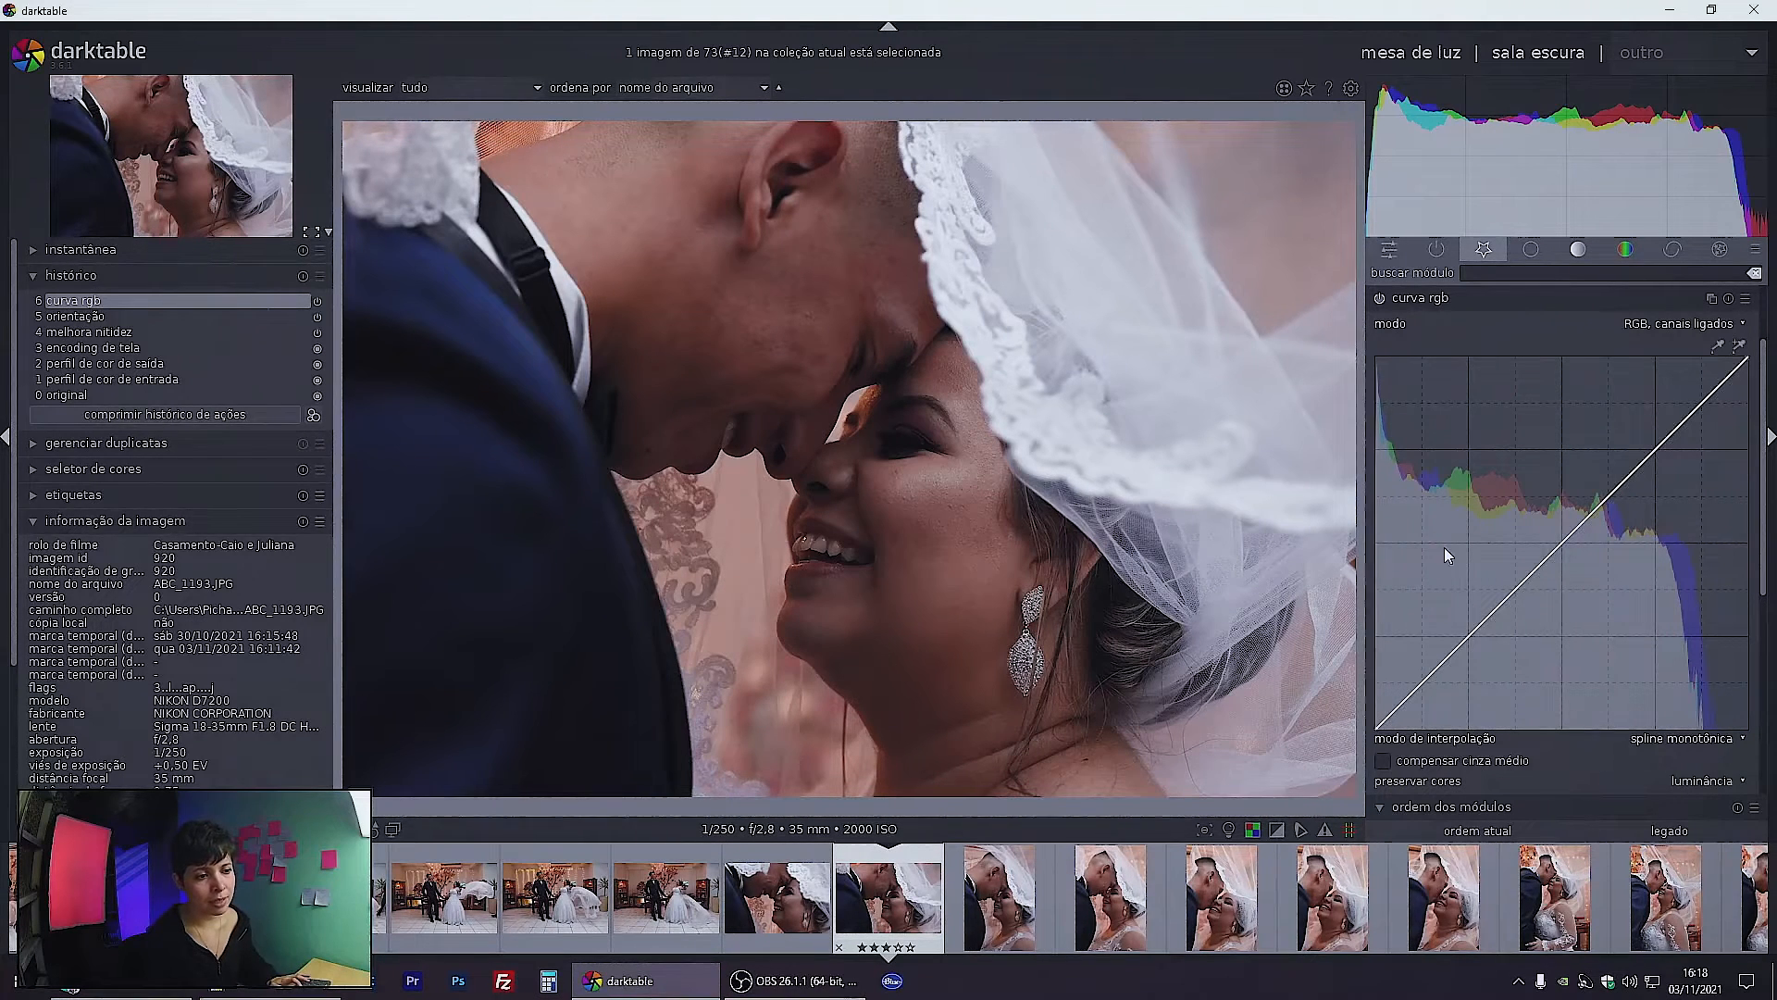
left_click(1561, 542)
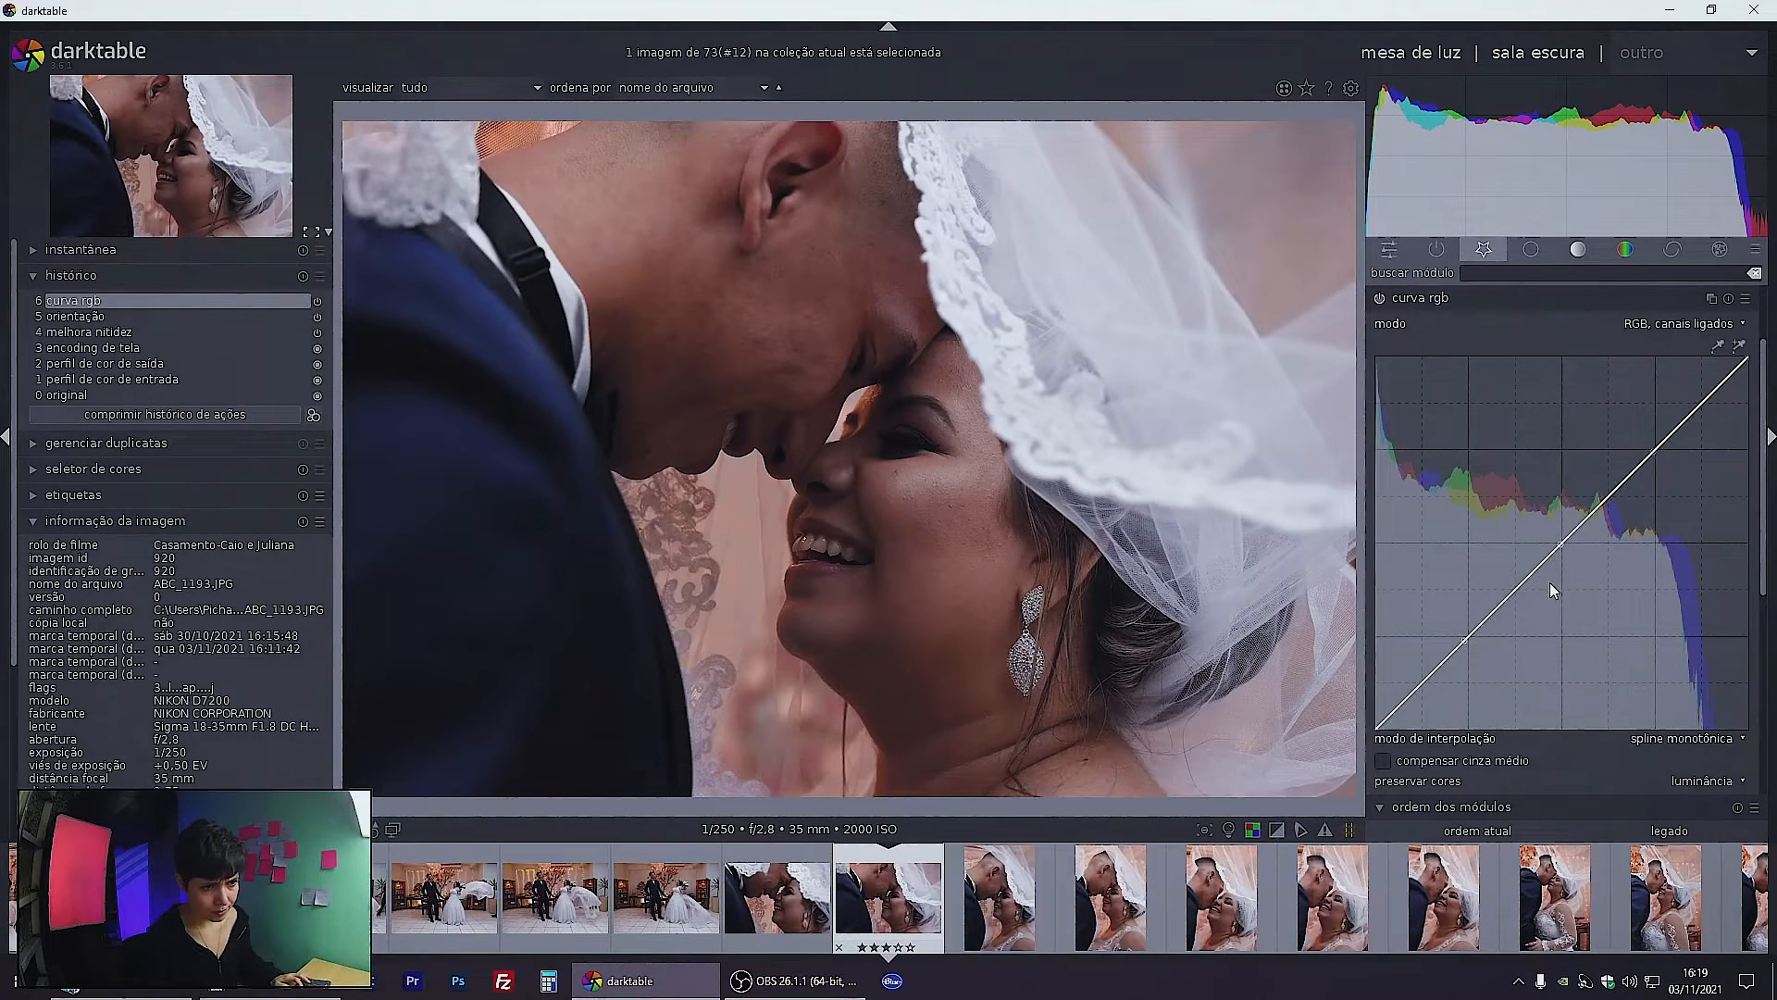
left_click(1656, 453)
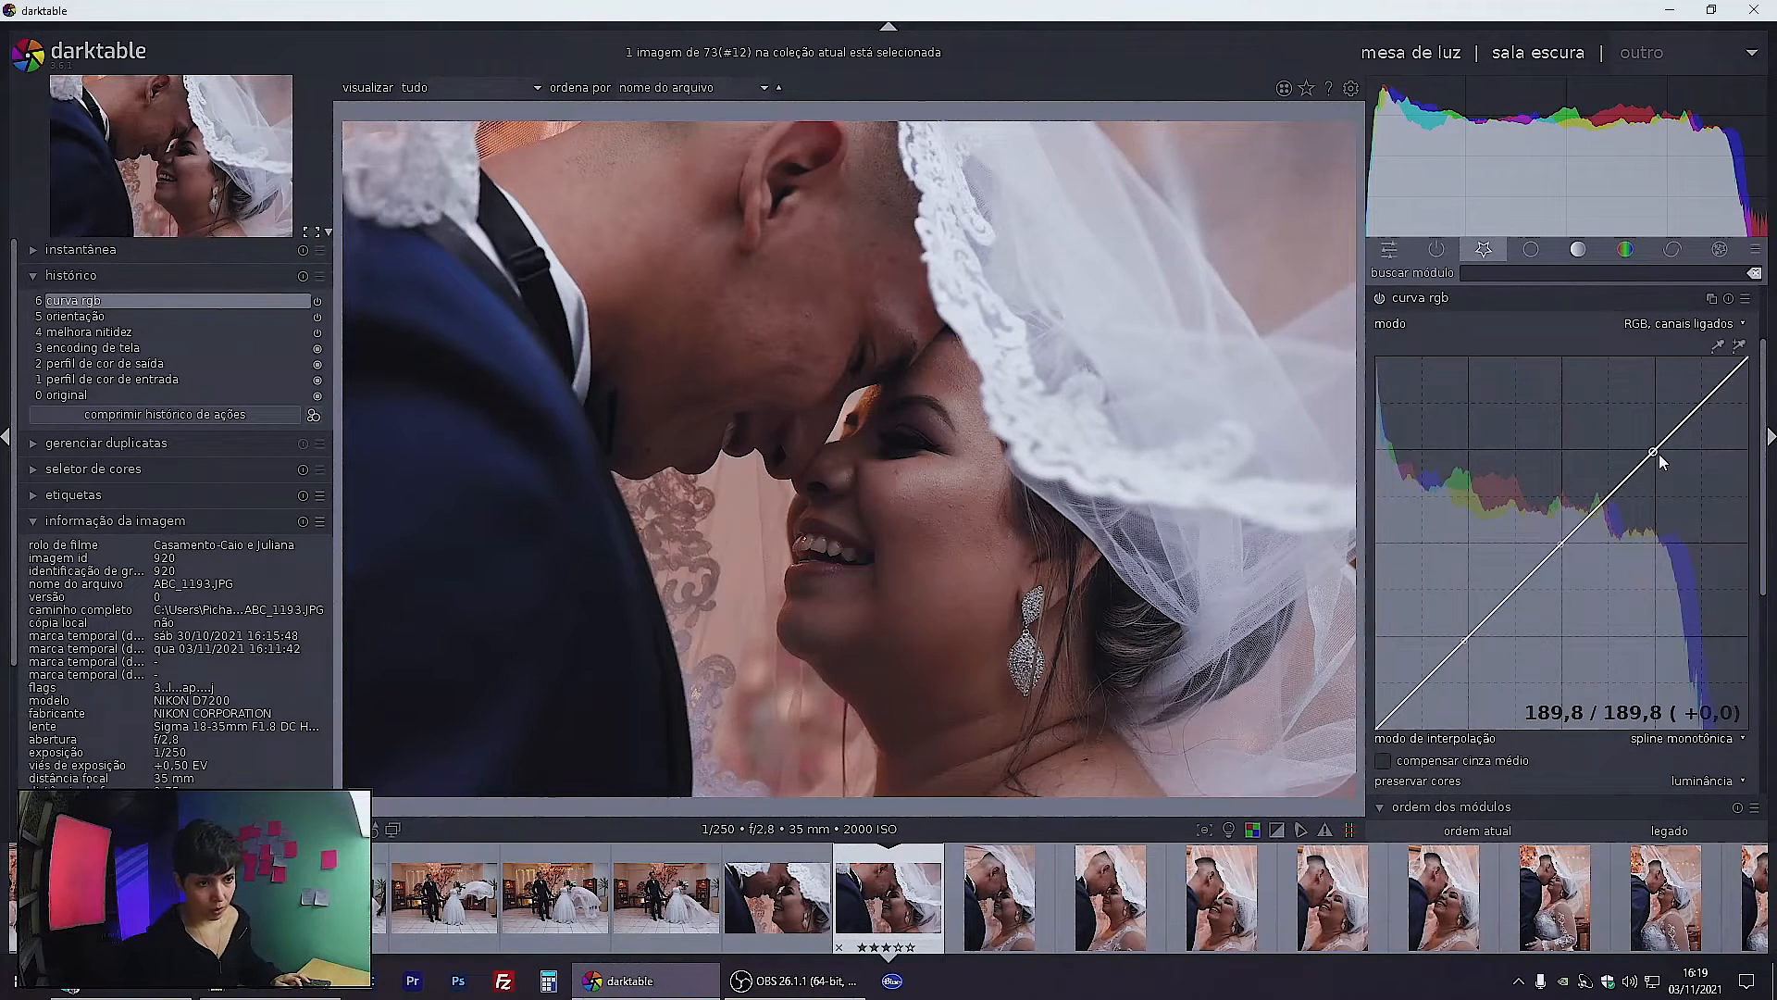
right_click(1655, 457)
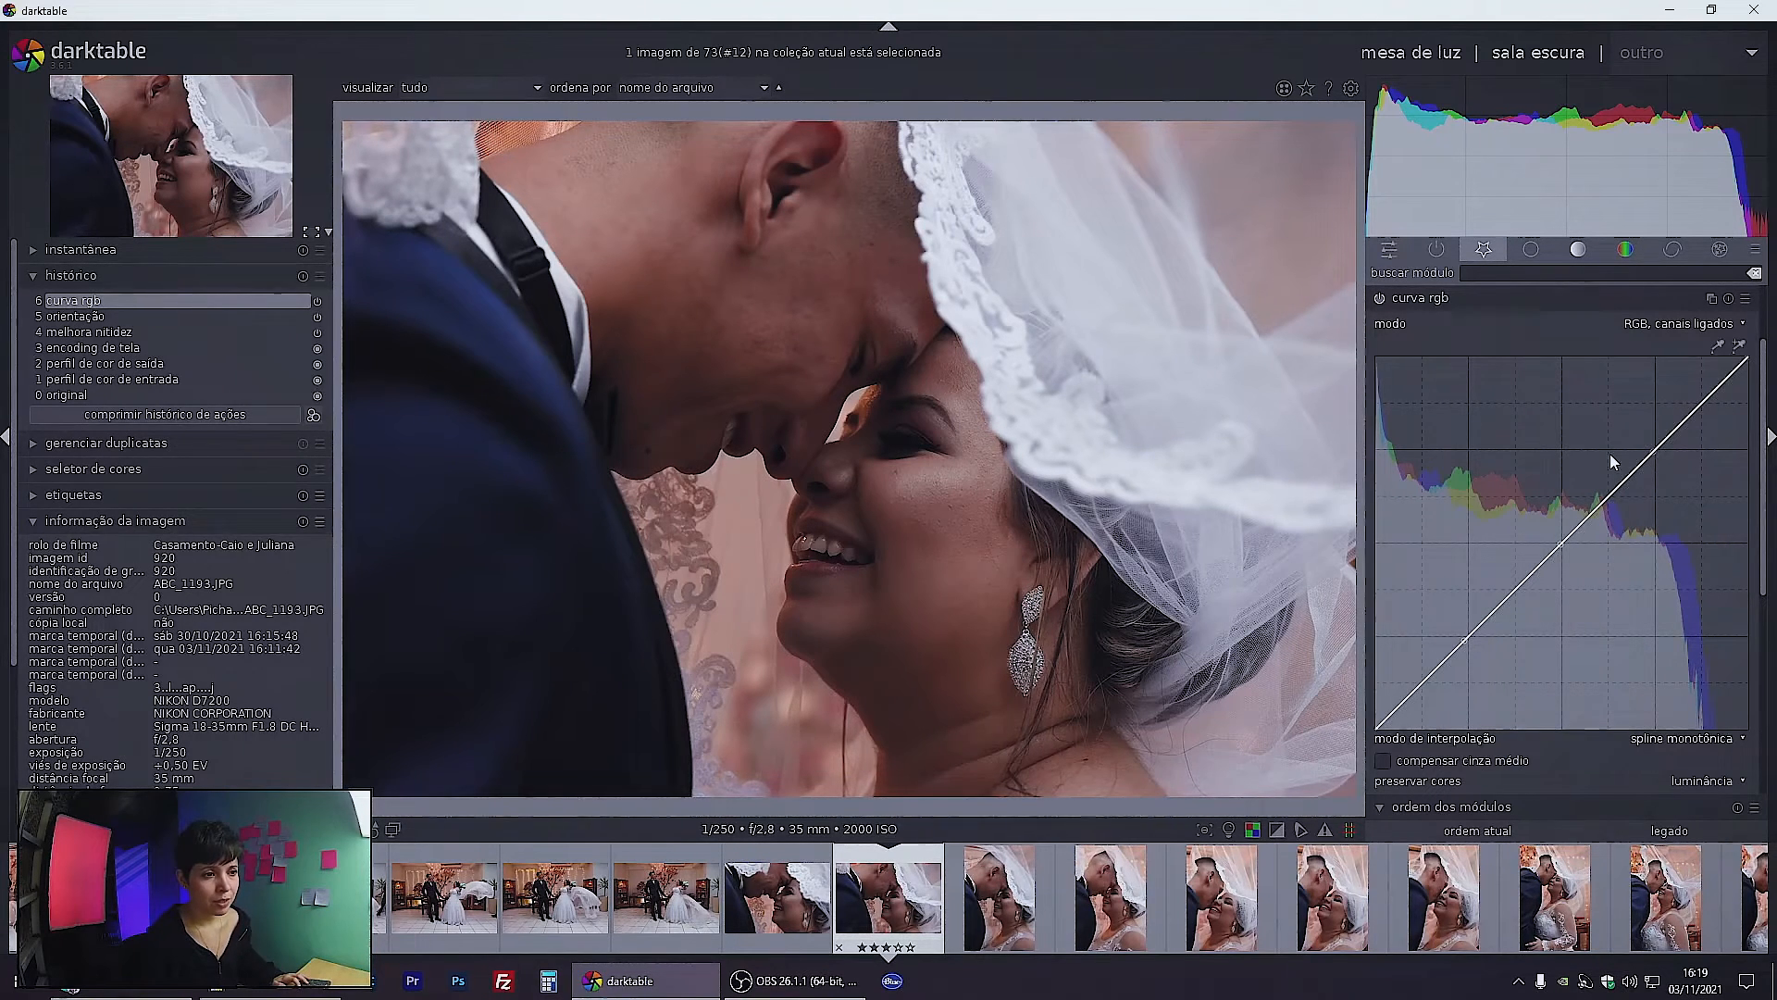
View the shadows and highlights module (sombras e realces) for comparison and return to the RGB curve module
left_click(1479, 299)
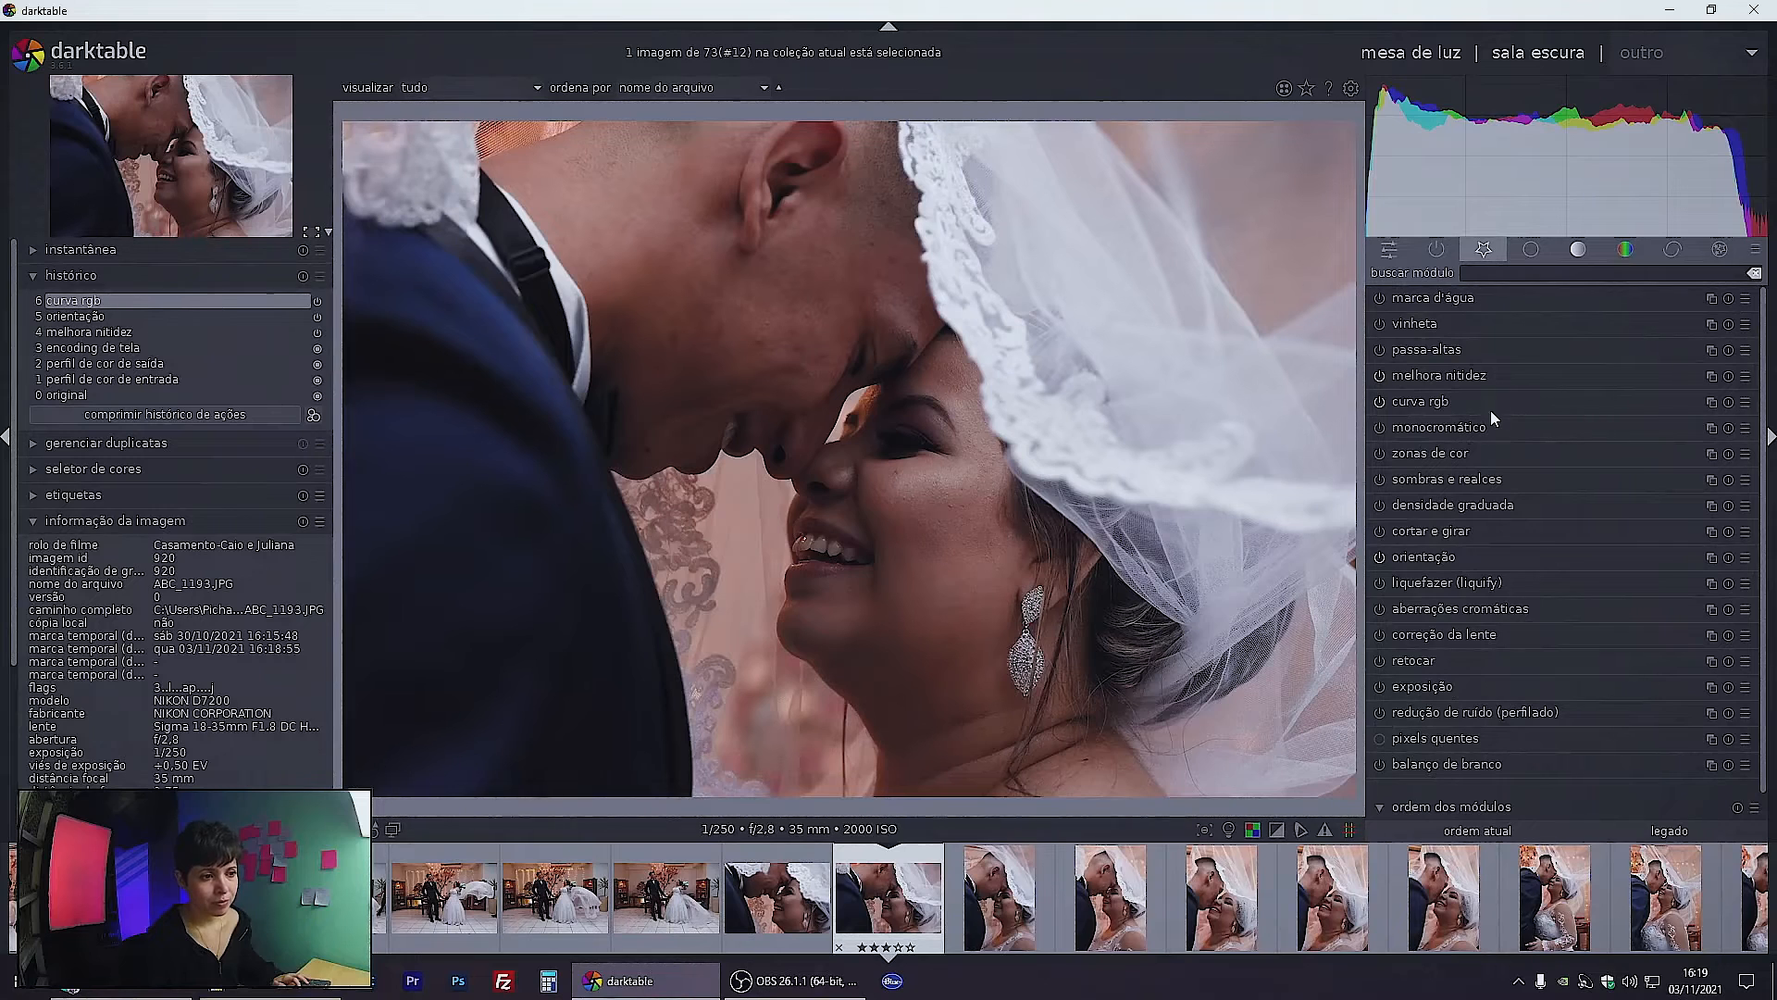
left_click(1449, 480)
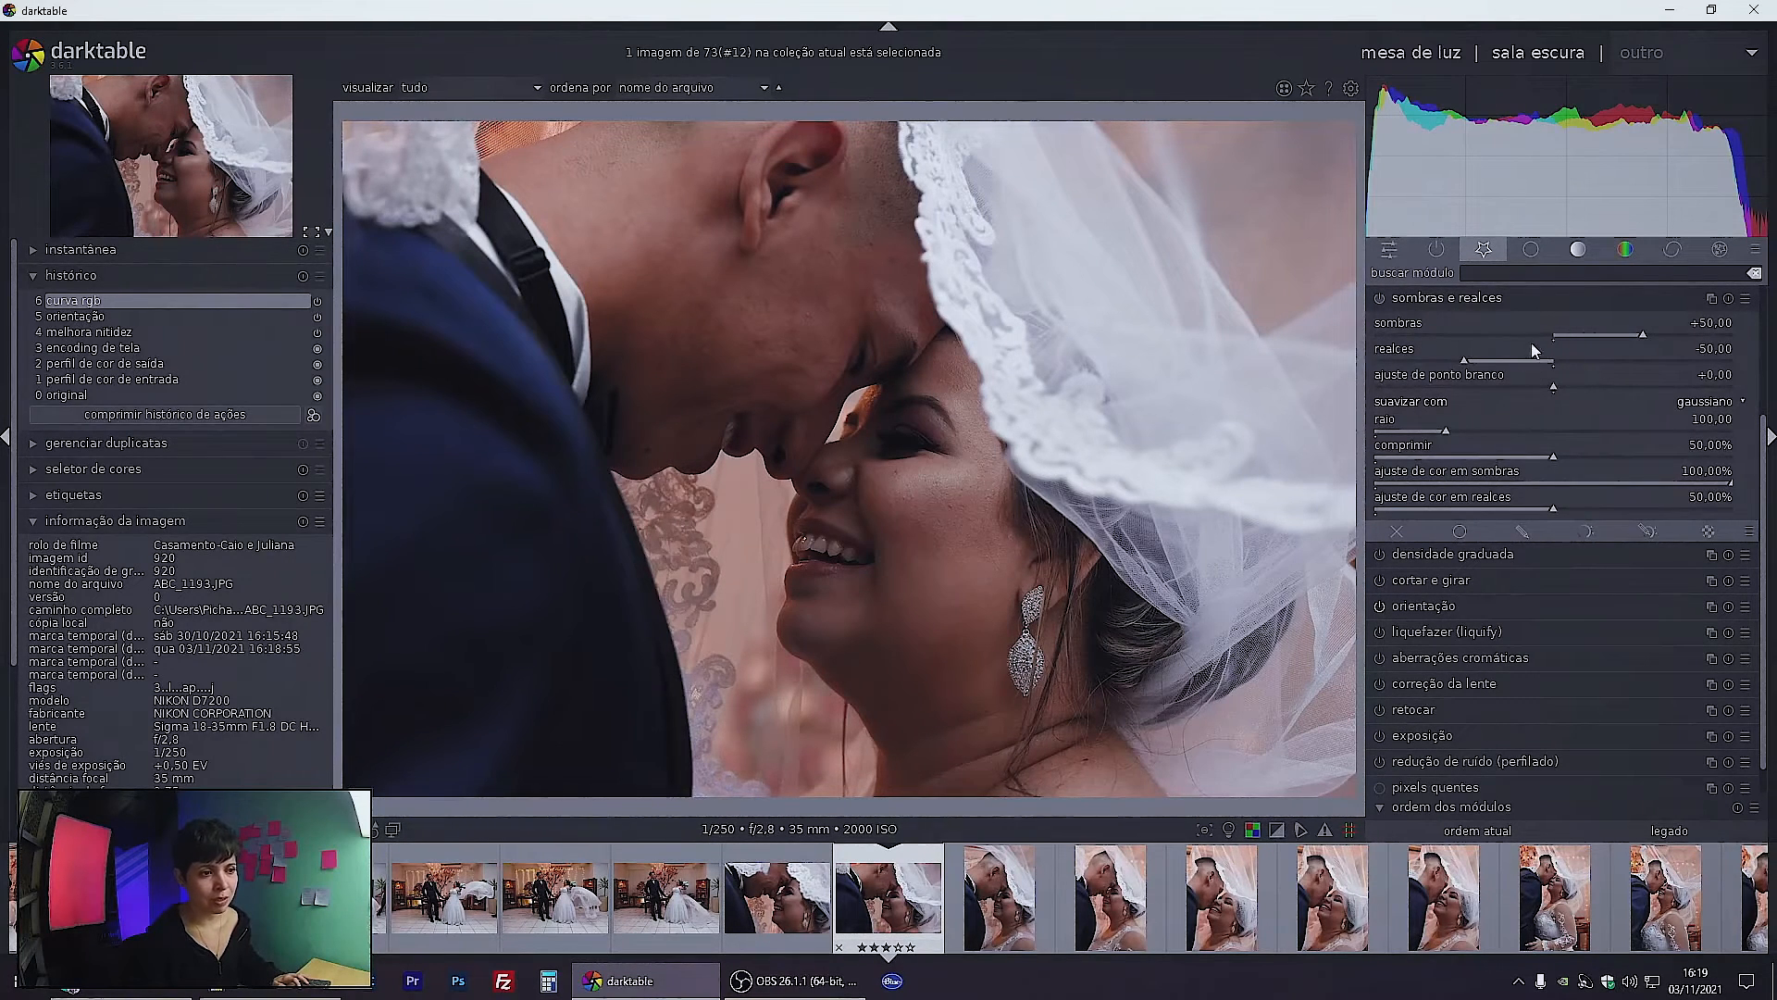
left_click(1465, 300)
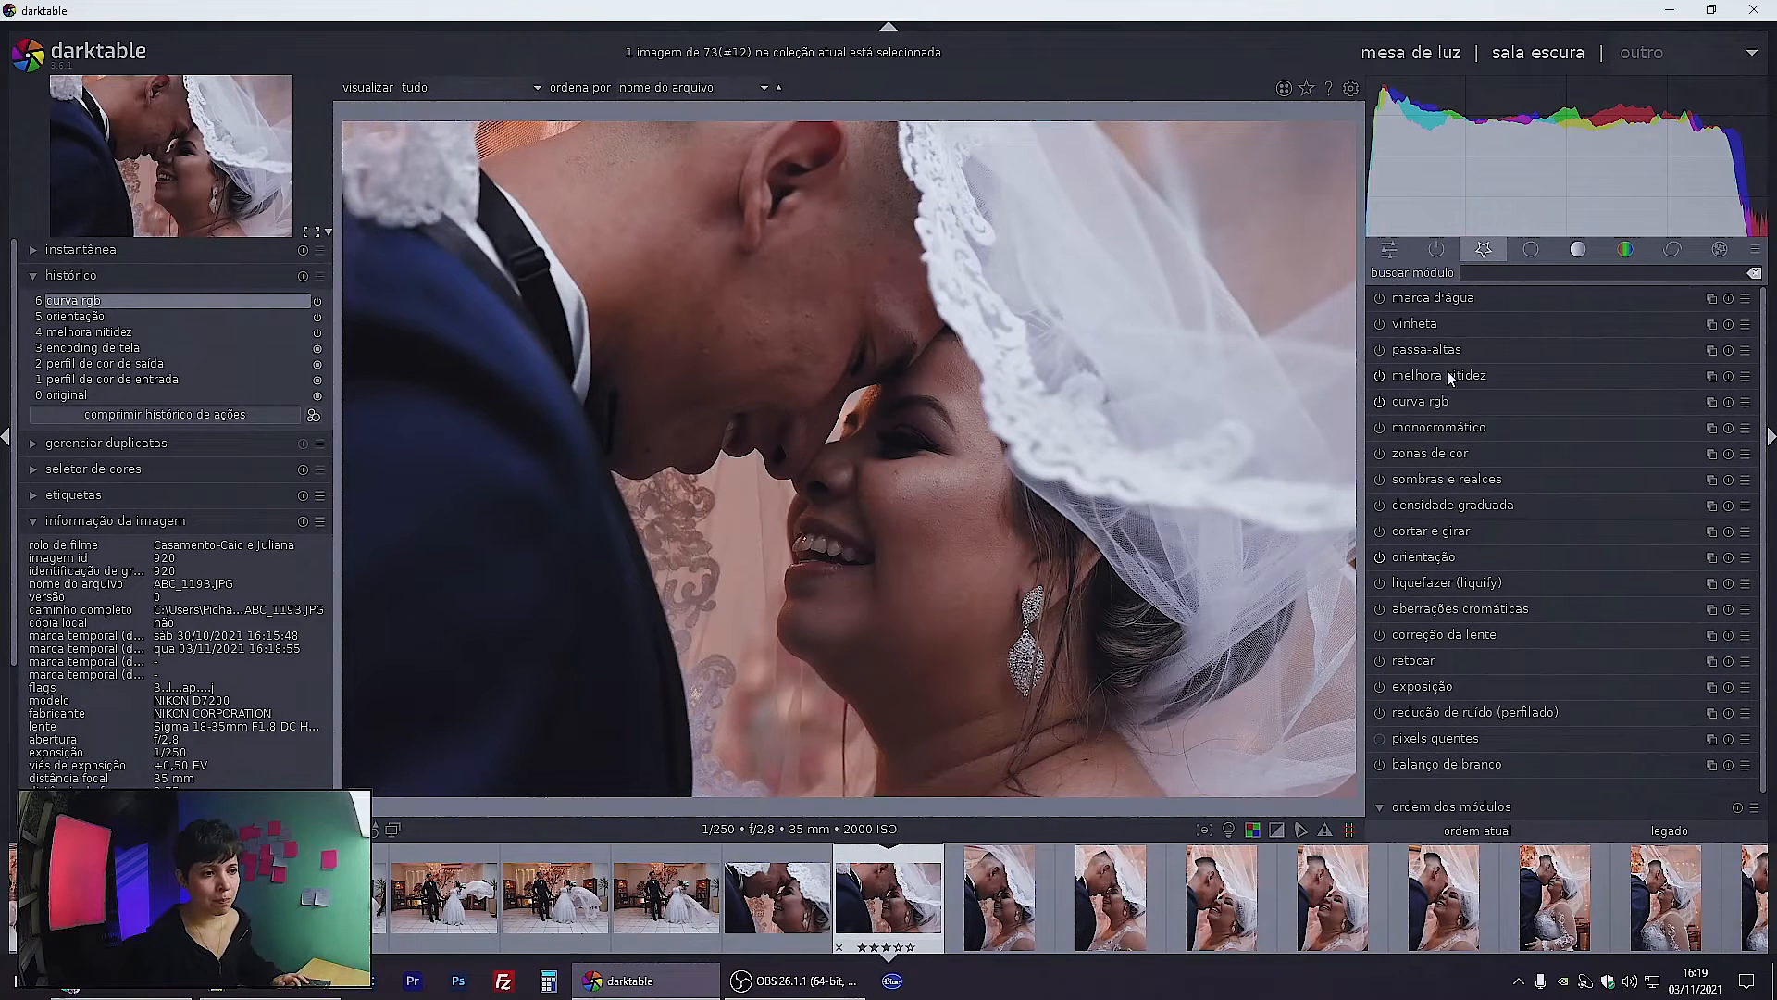
left_click(1426, 402)
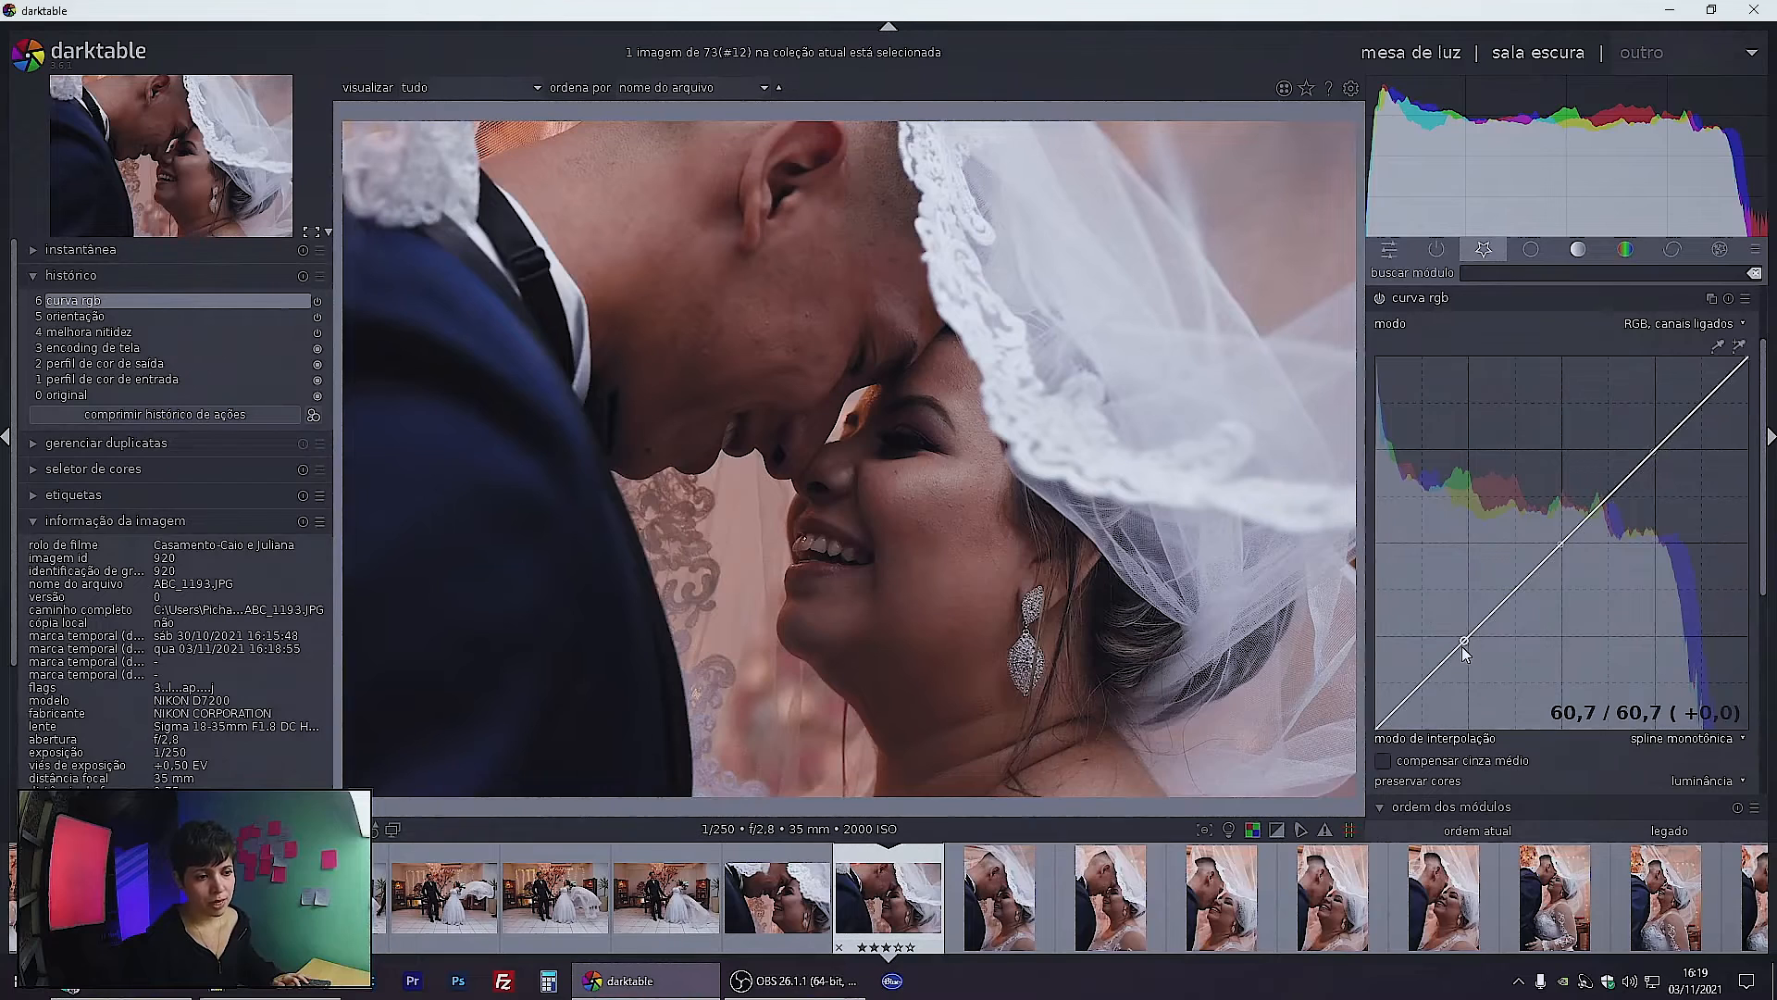
Brighten the shadow section of the RGB curve, with a dark point at about 12.7 / 25.3, and restore the straight curve
left_click_drag(1464, 641, 1513, 581)
left_click_drag(1508, 578, 1397, 696)
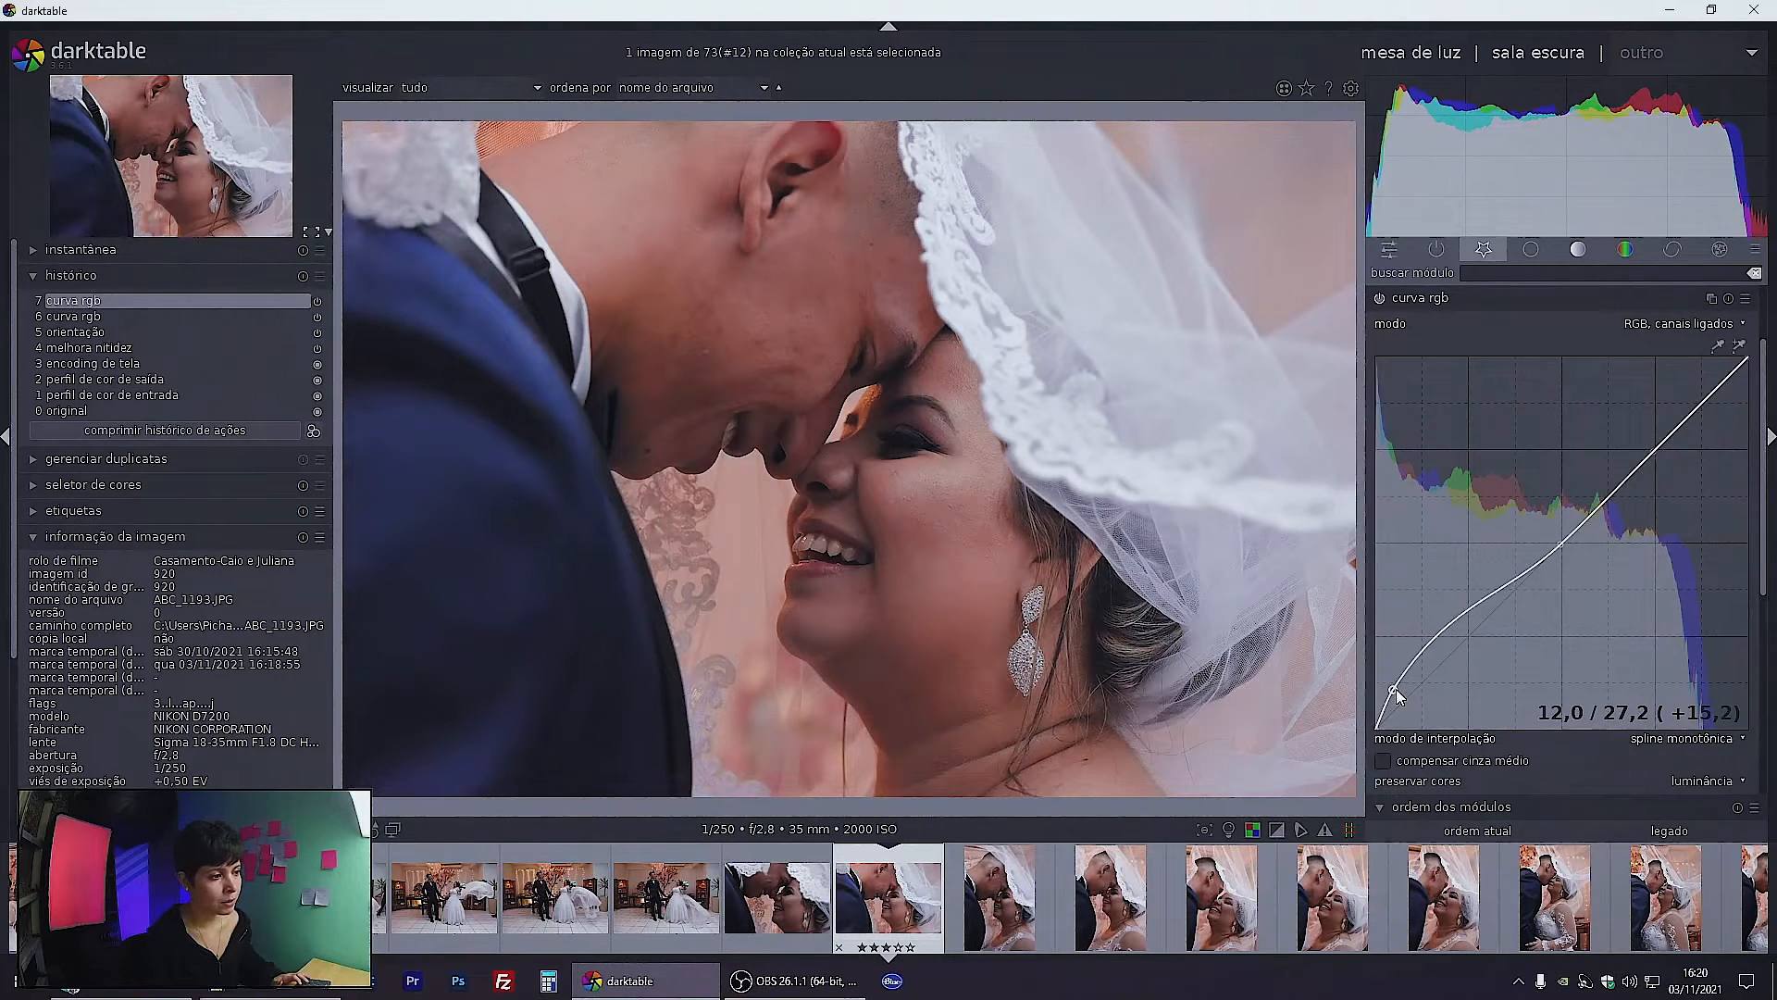
left_click_drag(1398, 696, 1396, 693)
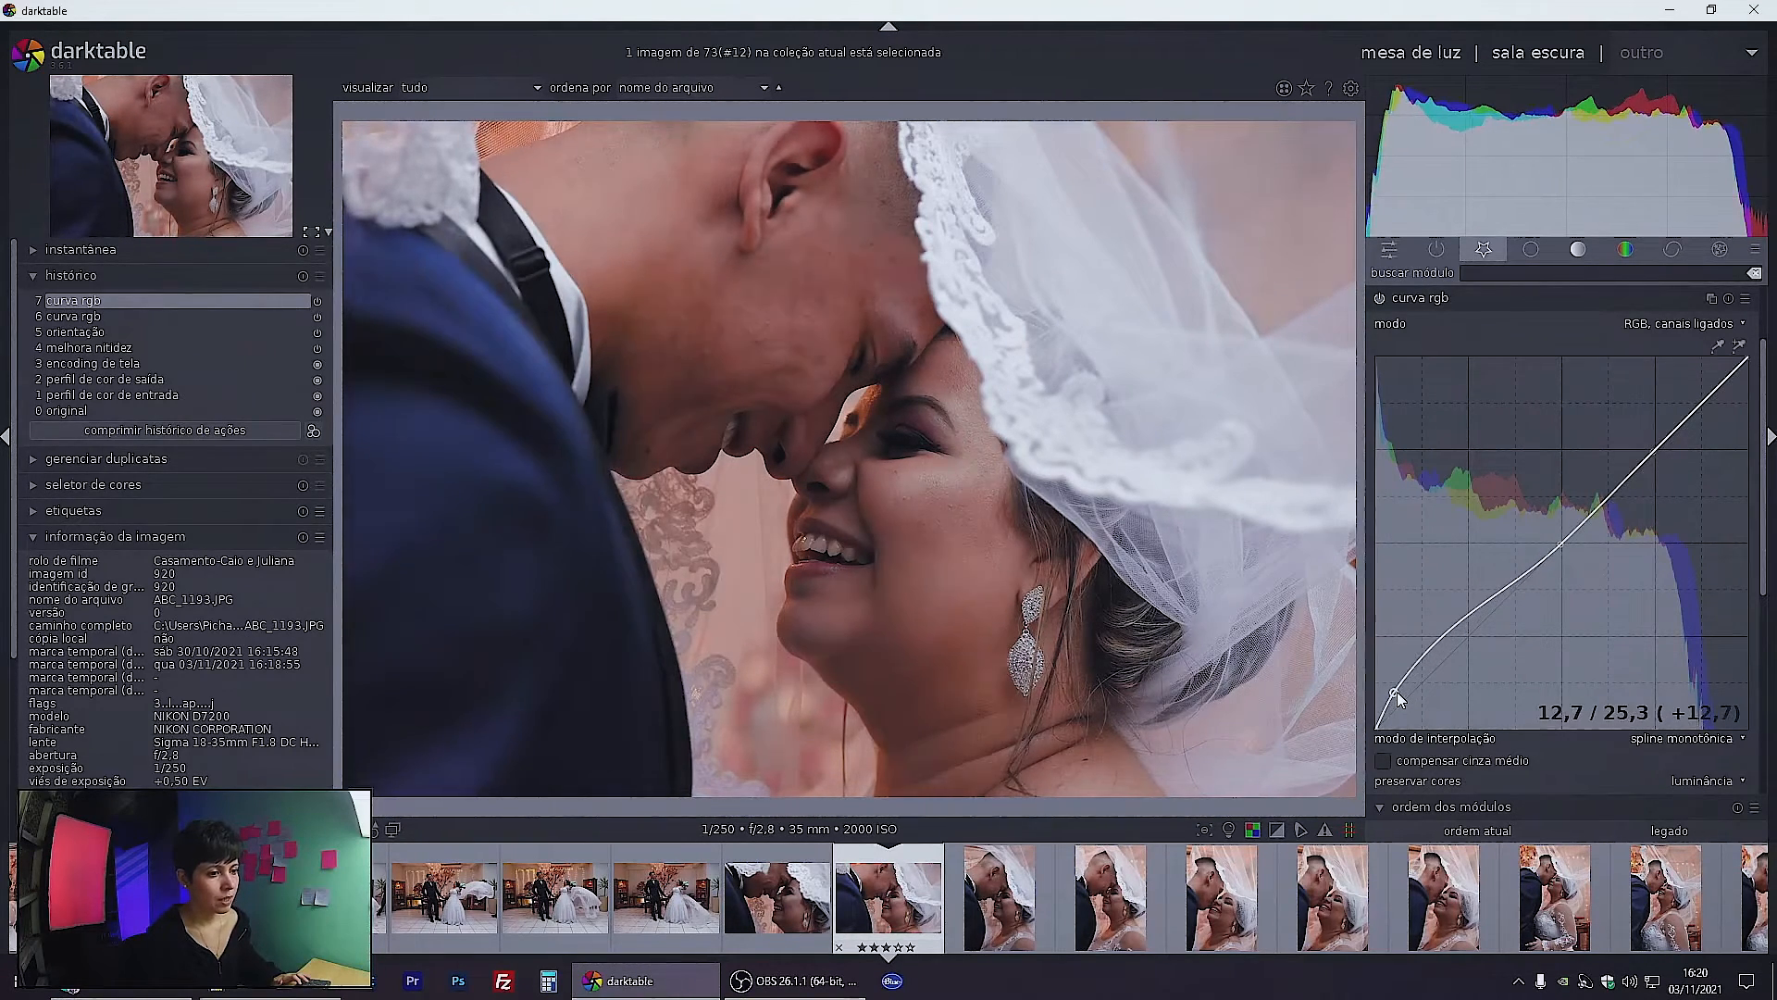
left_click_drag(1399, 698, 1468, 637)
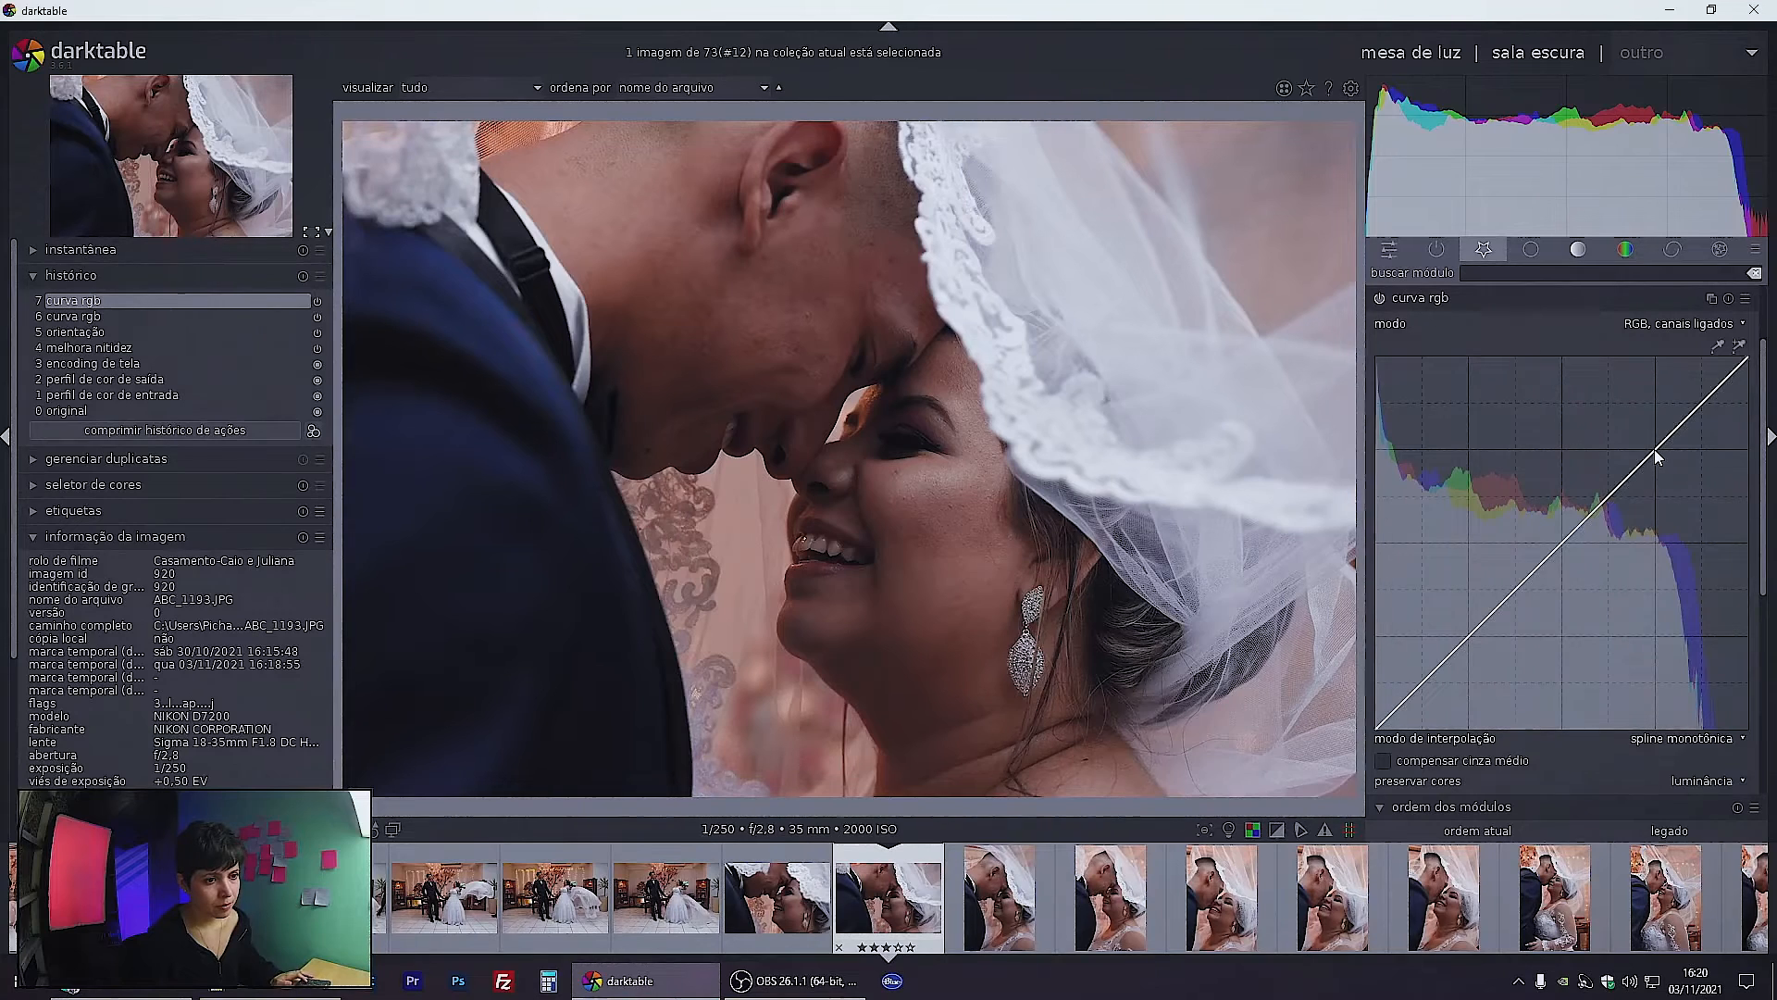
Try anchor points at the midtones and at about 191 in the highlights of the RGB curve, and remove both
left_click(1652, 454)
left_click(1559, 543)
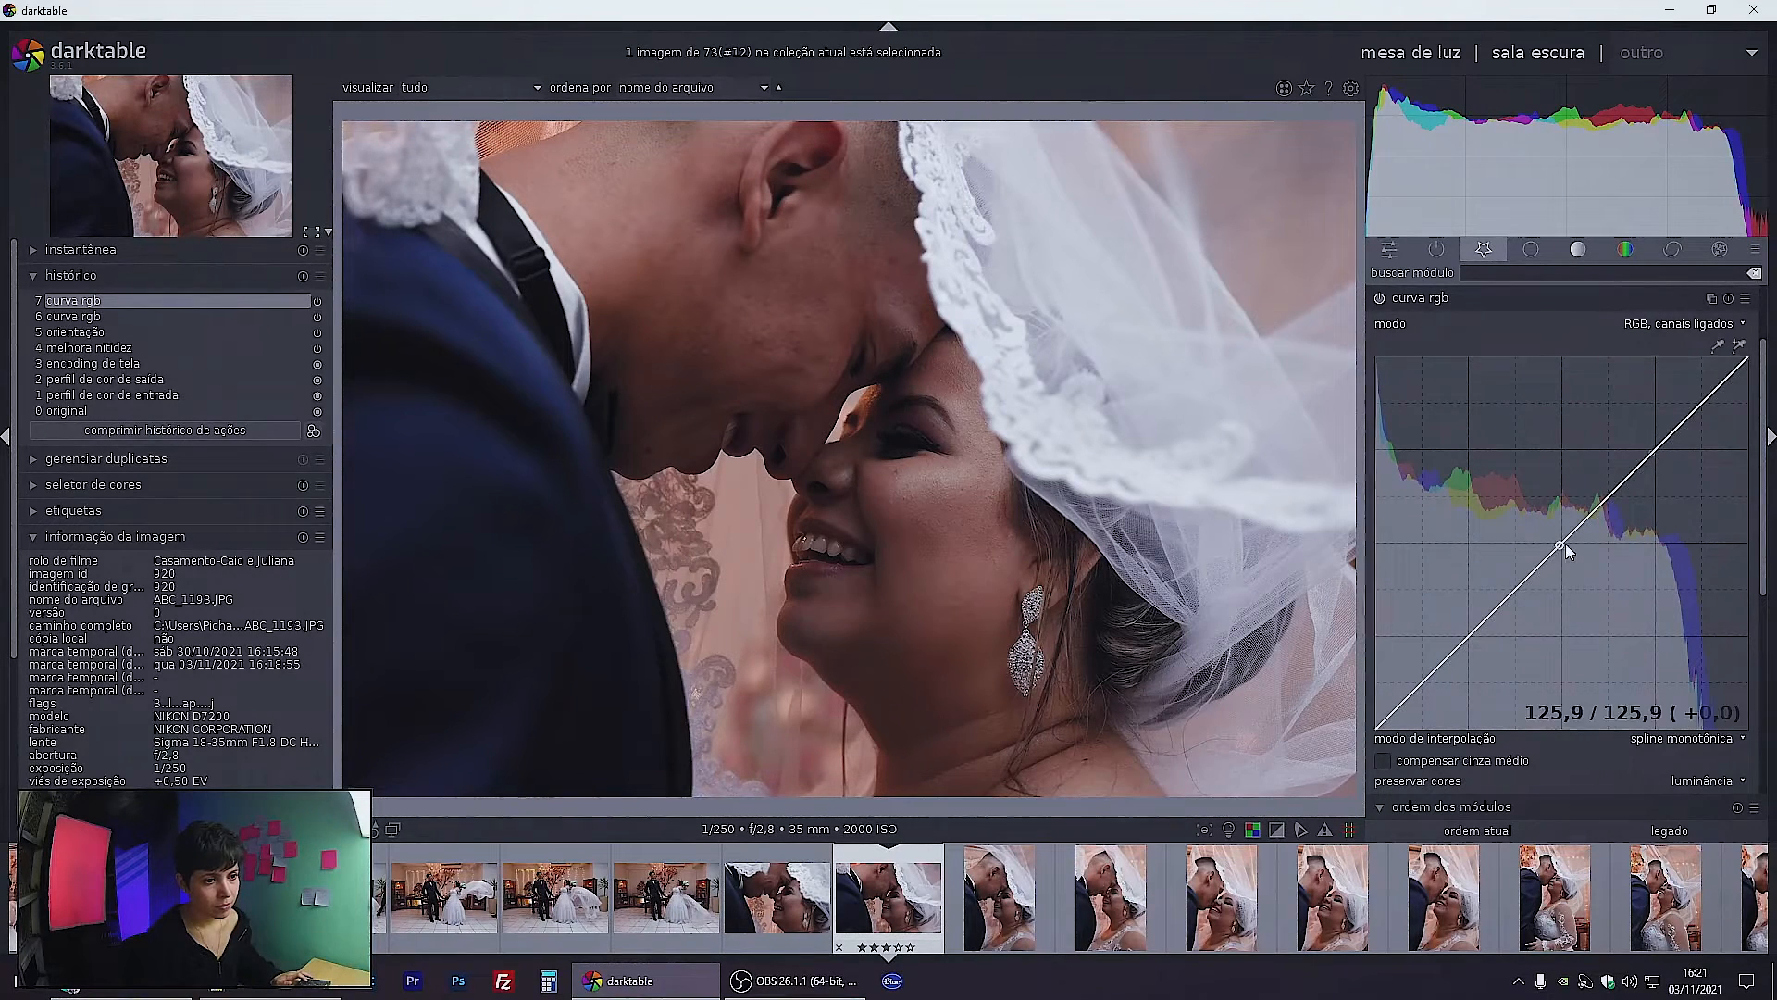
mouse_move(1653, 452)
left_mouse_down()
mouse_move(1619, 430)
mouse_move(1647, 452)
mouse_move(1623, 431)
mouse_move(1661, 430)
mouse_move(1620, 454)
mouse_move(1695, 388)
mouse_move(1583, 511)
mouse_move(1646, 491)
mouse_move(1657, 515)
mouse_move(1634, 485)
mouse_move(1651, 521)
mouse_move(1645, 486)
mouse_move(1672, 484)
mouse_move(1708, 541)
mouse_move(1657, 450)
left_mouse_up()
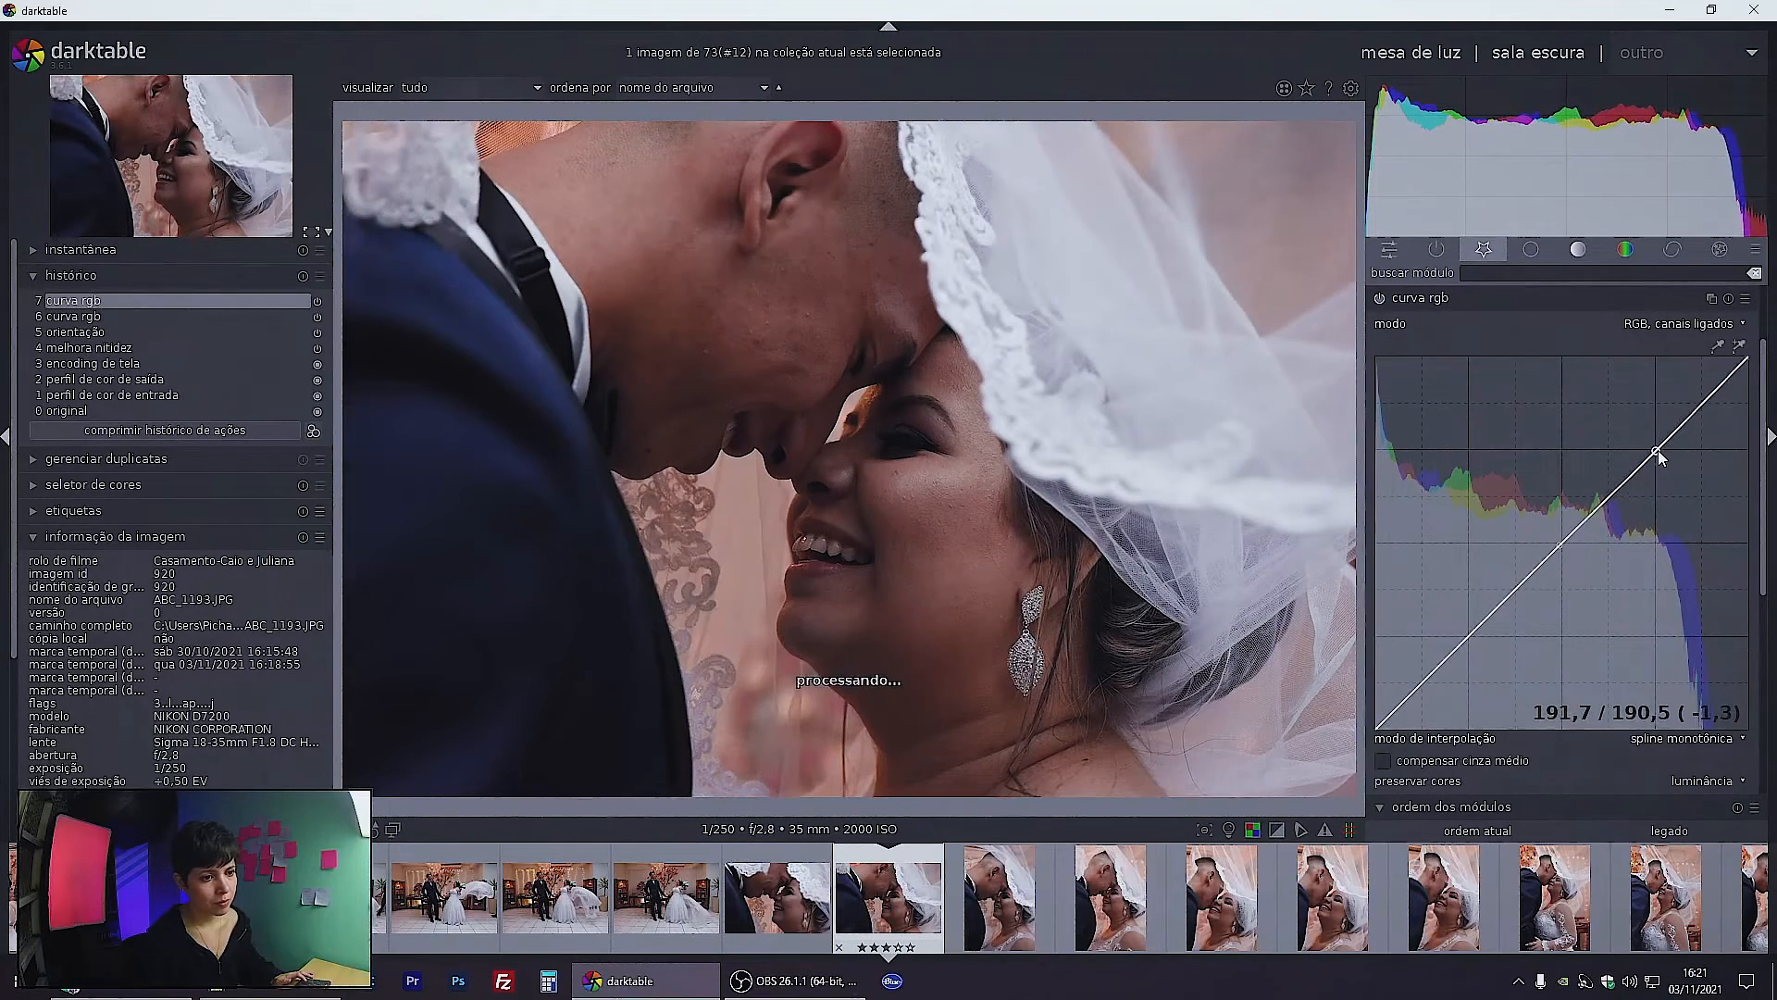
right_click(1656, 450)
right_click(1562, 549)
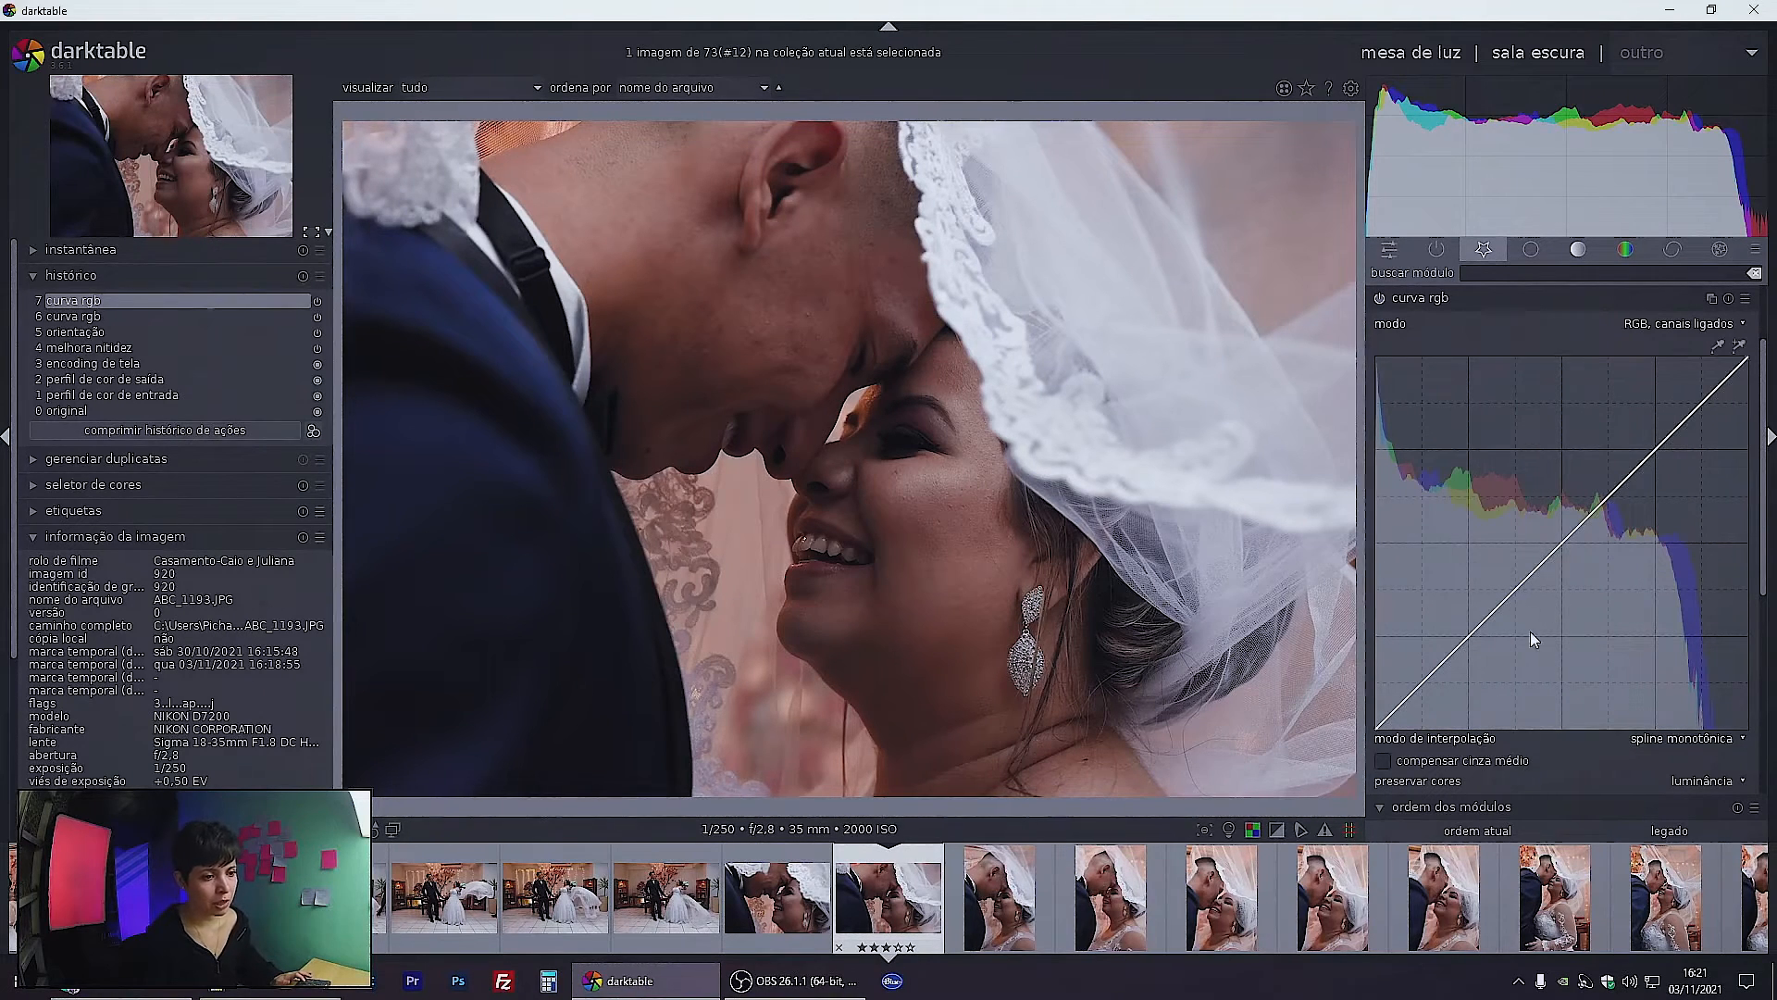
Anchor the RGB curve between the shadows and midtones, and raise the highlights with a point at about 167.7 / 197.4
left_click(1498, 607)
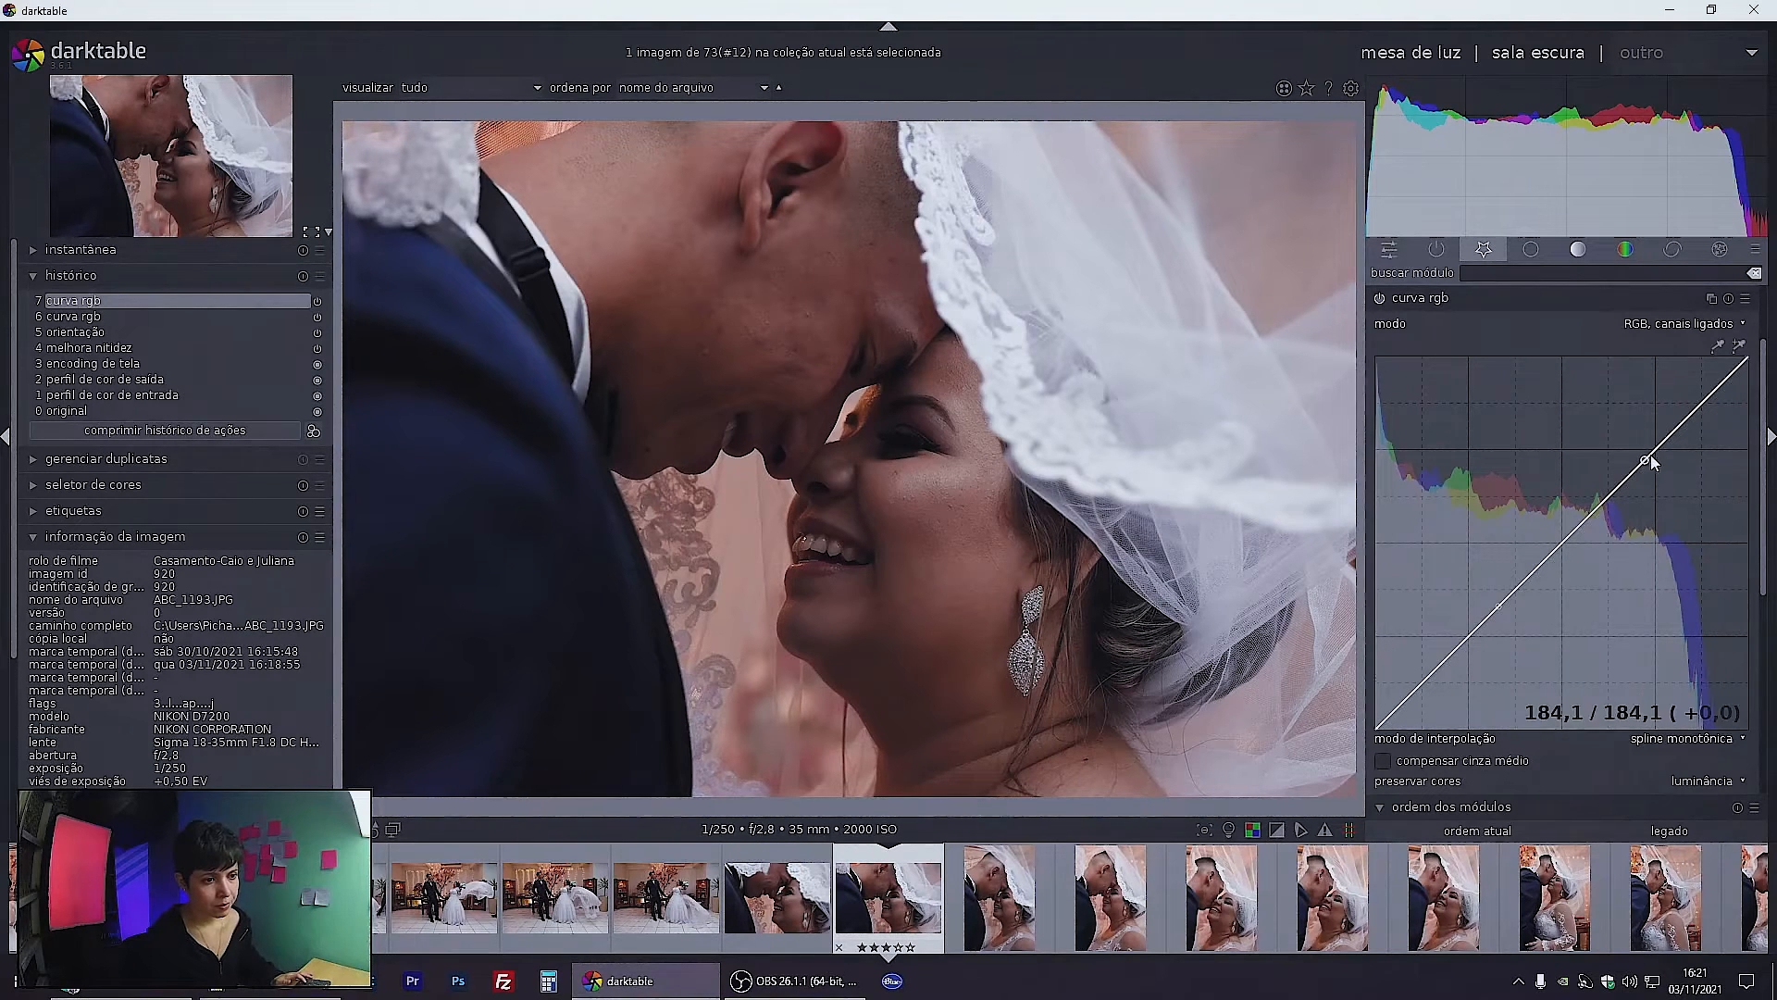
left_click_drag(1643, 462, 1620, 440)
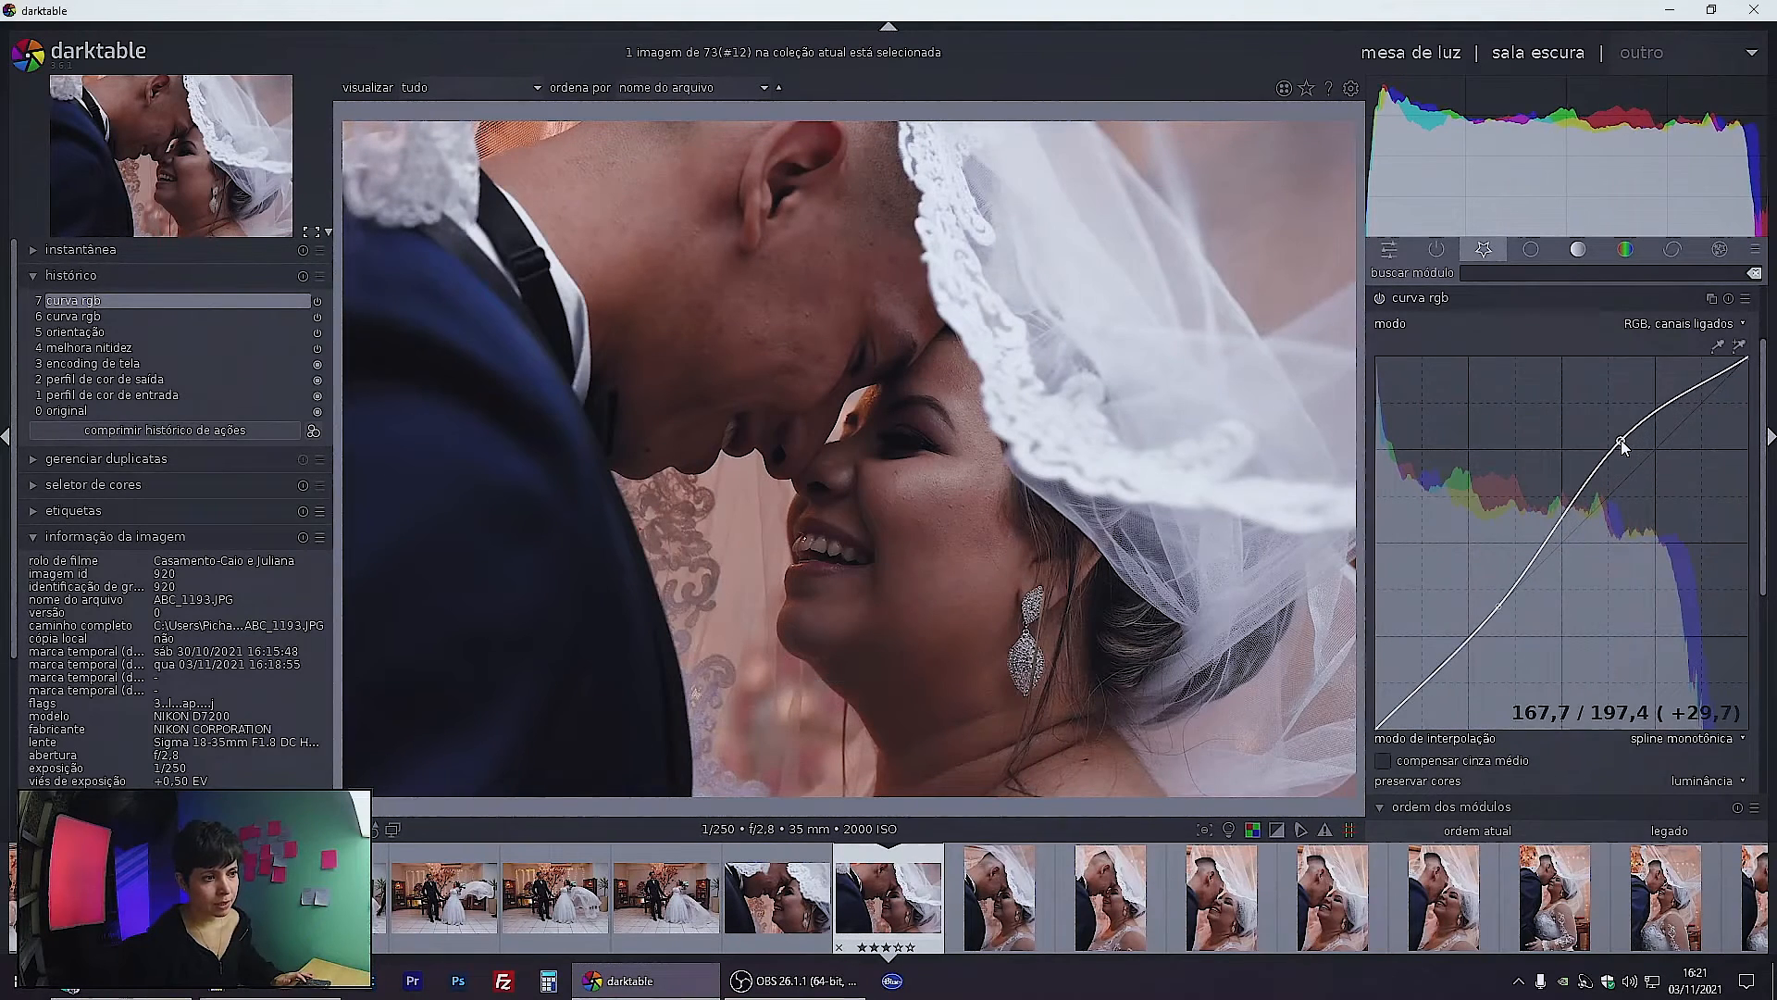
Lift the shadows and lower the highlights with two points on the RGB curve, and remove both points
left_click_drag(1499, 613, 1468, 588)
left_click_drag(1623, 470, 1658, 487)
mouse_move(1472, 587)
left_mouse_down()
mouse_move(1484, 609)
mouse_move(1466, 596)
left_mouse_up()
mouse_move(1656, 481)
left_mouse_down()
mouse_move(1634, 468)
mouse_move(1659, 481)
left_mouse_up()
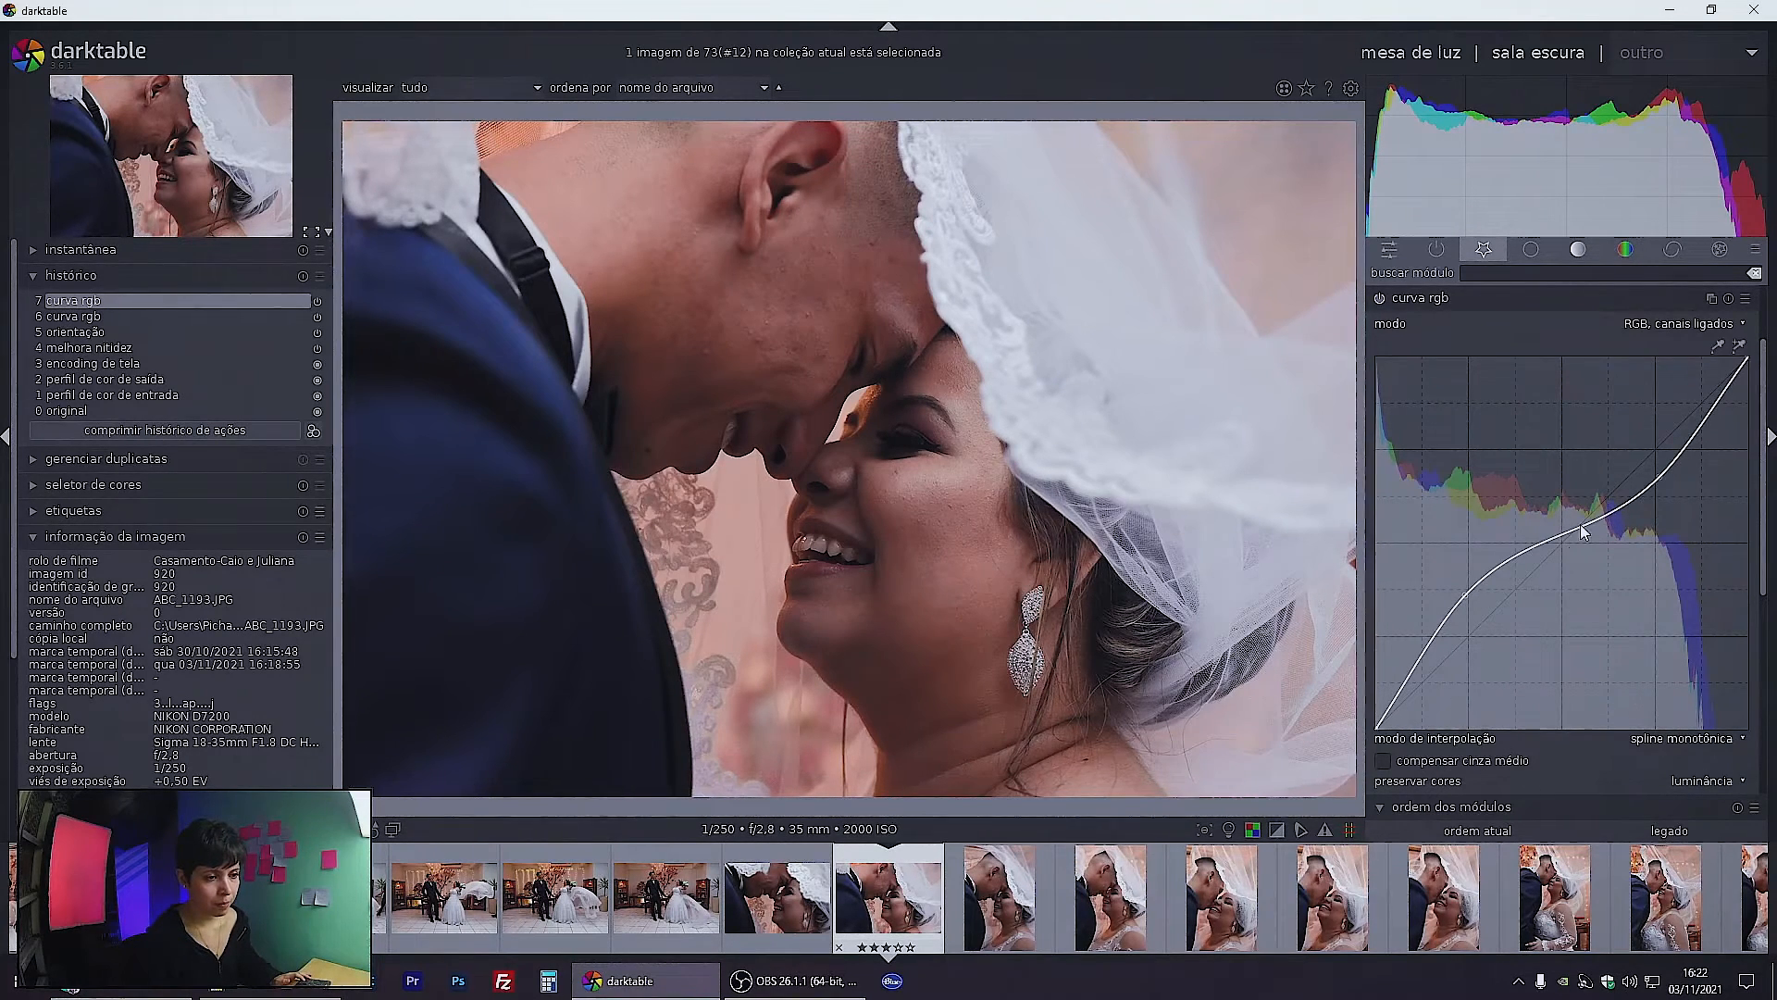
right_click(1655, 482)
right_click(1471, 596)
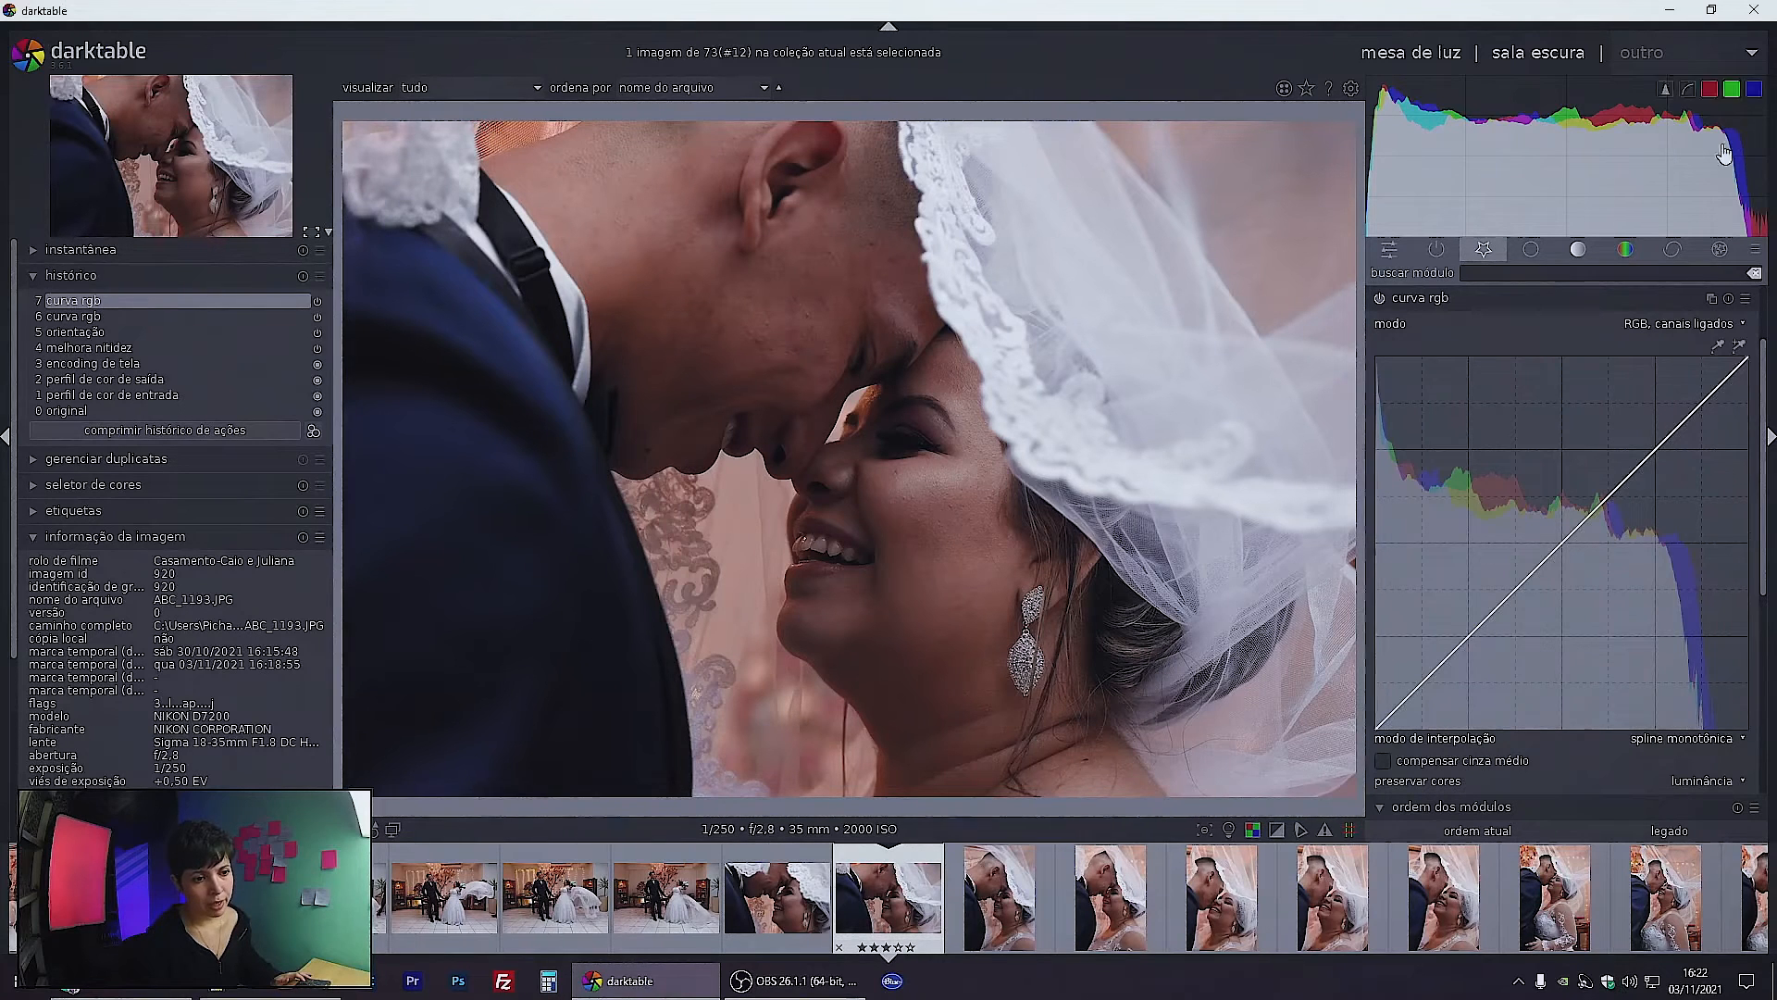
Turn on middle-grey compensation (compensar cinza médio), try raised points on the RGB curve, and restore the straight curve
left_click(1384, 760)
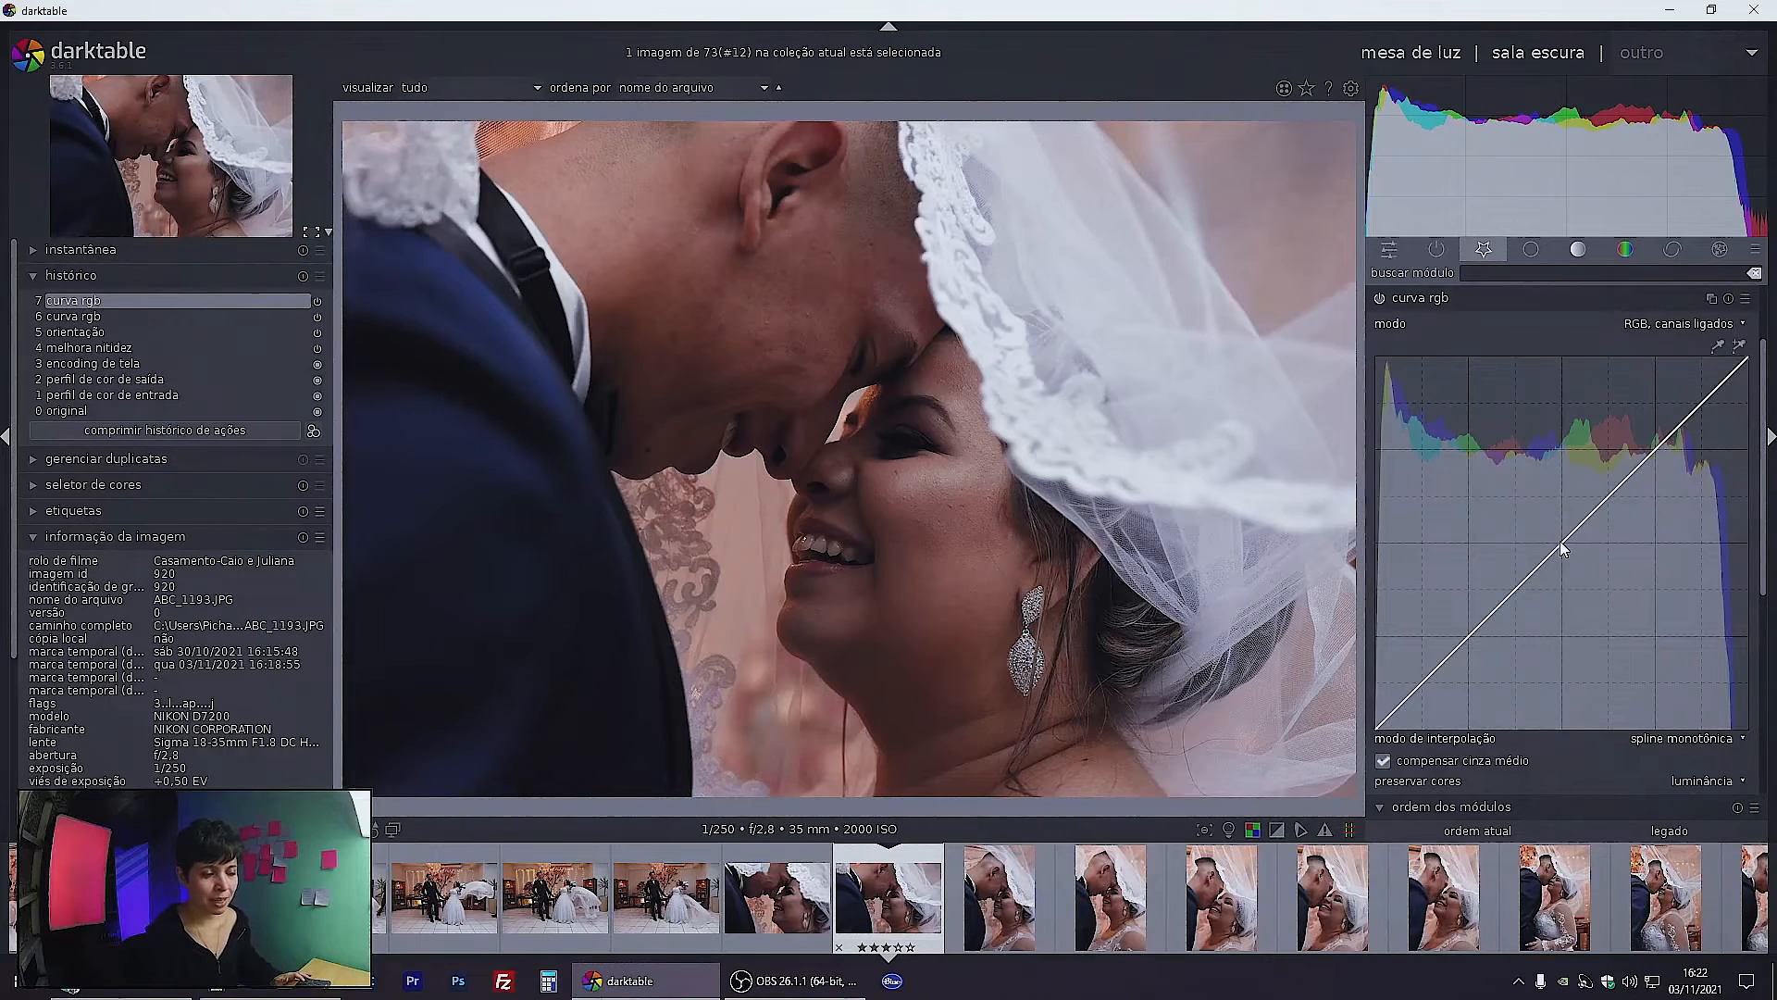
mouse_move(1473, 631)
left_mouse_down()
mouse_move(1447, 619)
mouse_move(1474, 642)
mouse_move(1462, 623)
left_mouse_up()
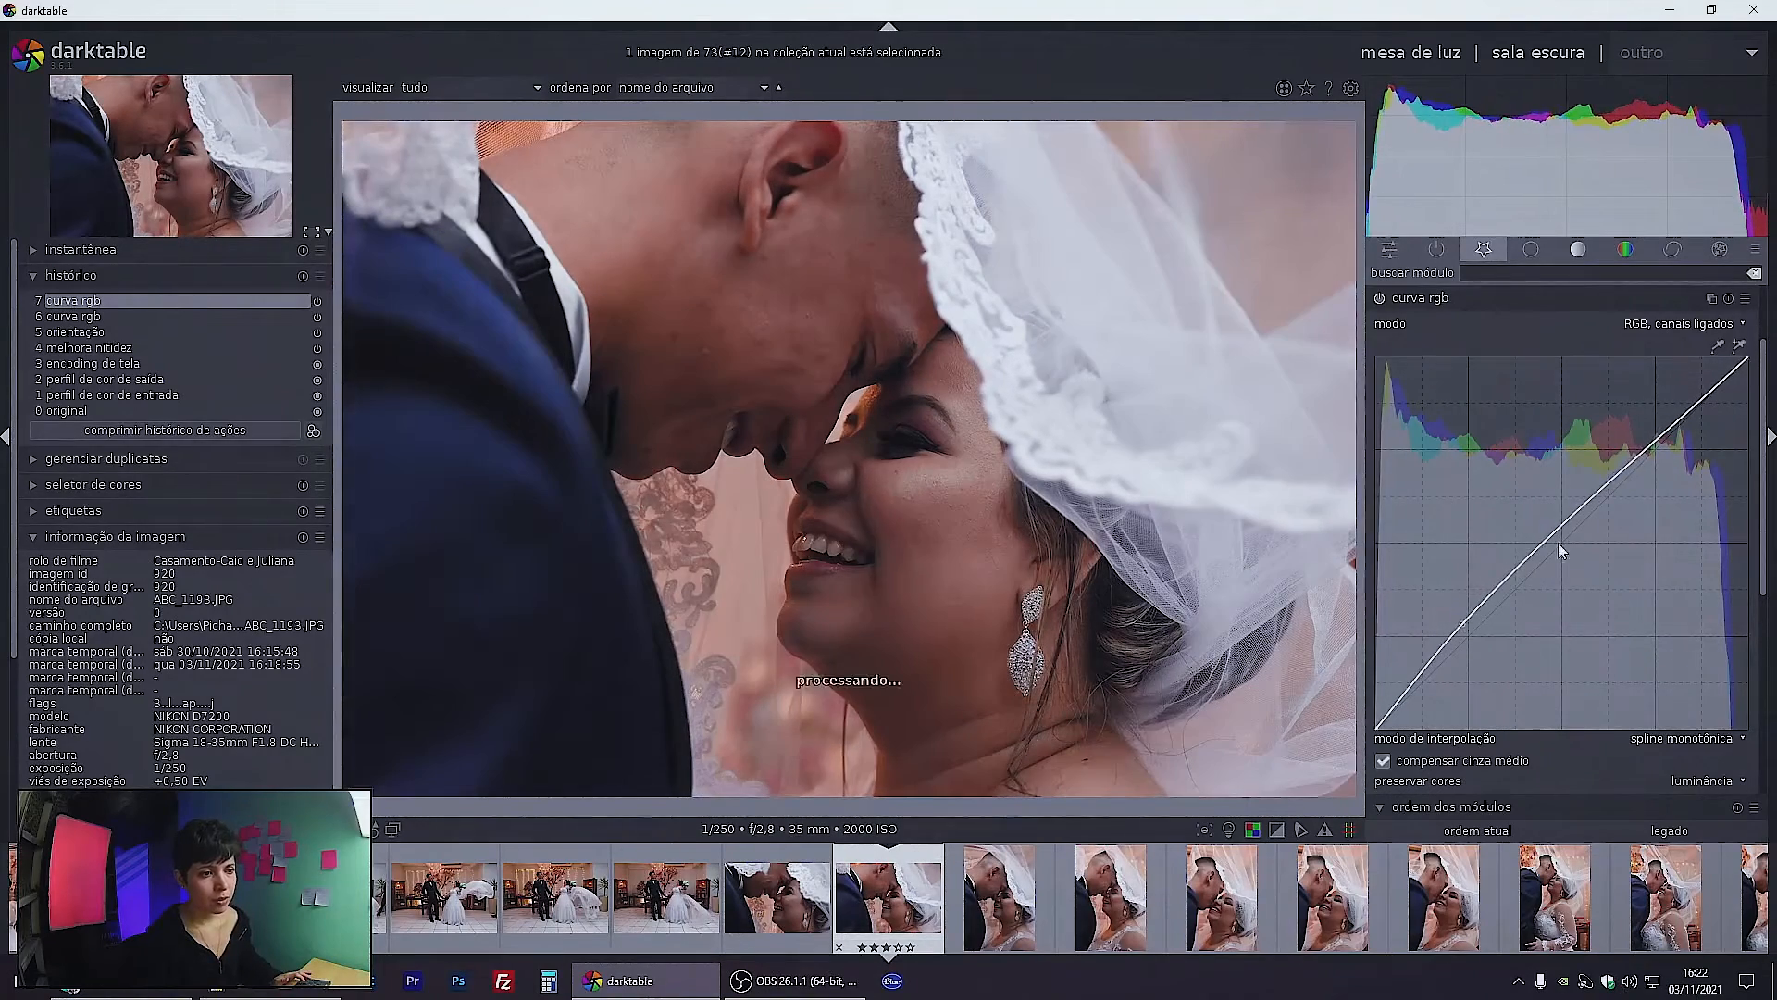
mouse_move(1636, 454)
left_mouse_down()
mouse_move(1655, 470)
mouse_move(1621, 433)
mouse_move(1646, 457)
left_mouse_up()
double_click(1464, 673)
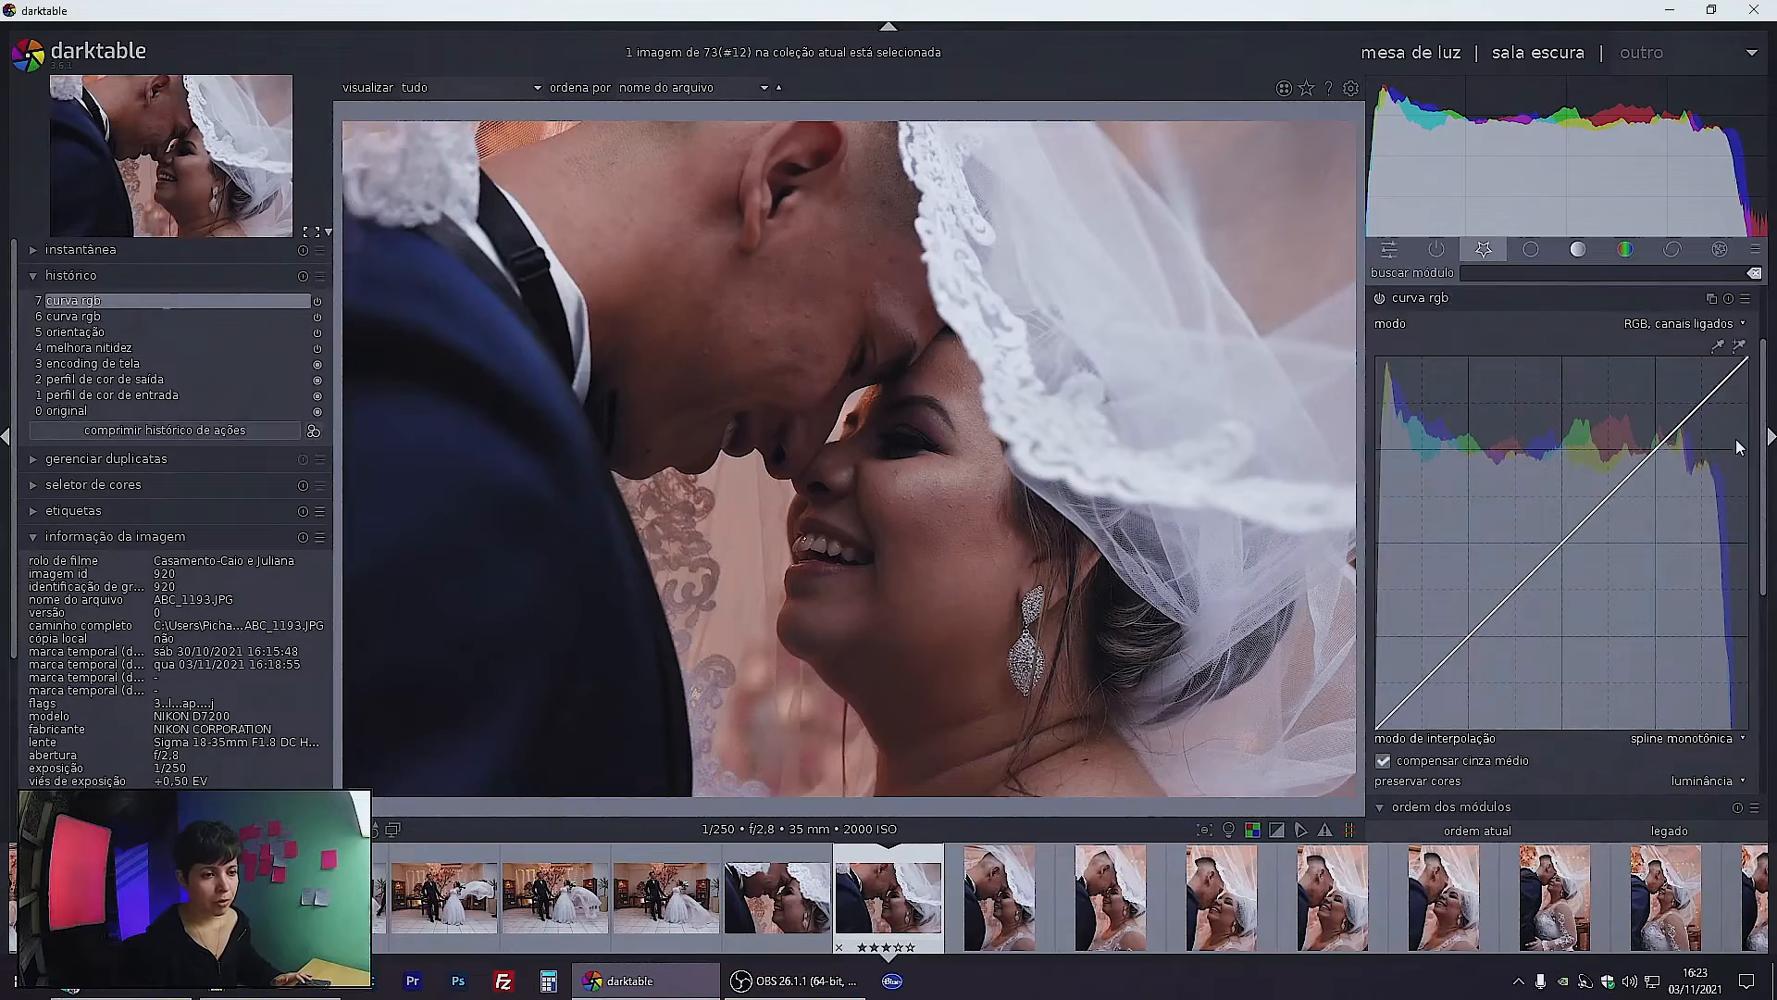
left_click_drag(1558, 537, 1516, 507)
right_click(1516, 507)
Keep the interpolation mode at monotonic spline (spline monotónica), try a midtone point on the RGB curve, and remove it
left_click(1674, 739)
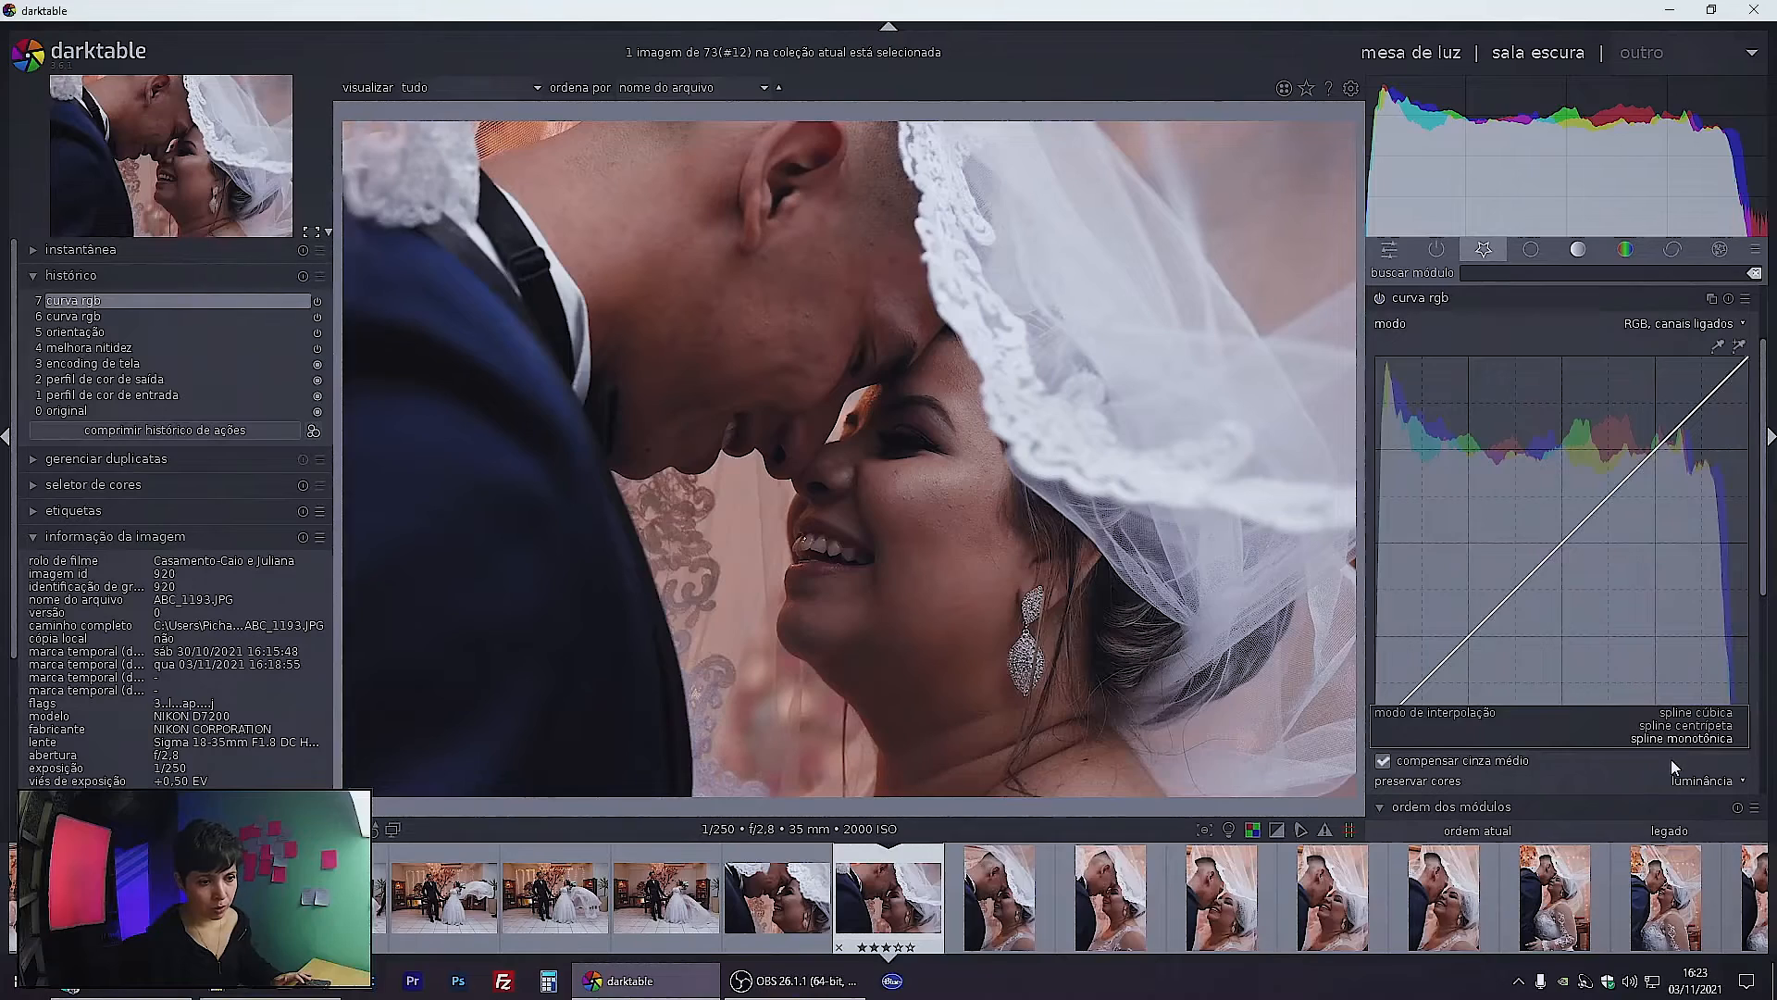
left_click(1671, 744)
mouse_move(1557, 546)
left_mouse_down()
mouse_move(1511, 496)
mouse_move(1590, 592)
mouse_move(1552, 550)
left_mouse_up()
right_click(1551, 550)
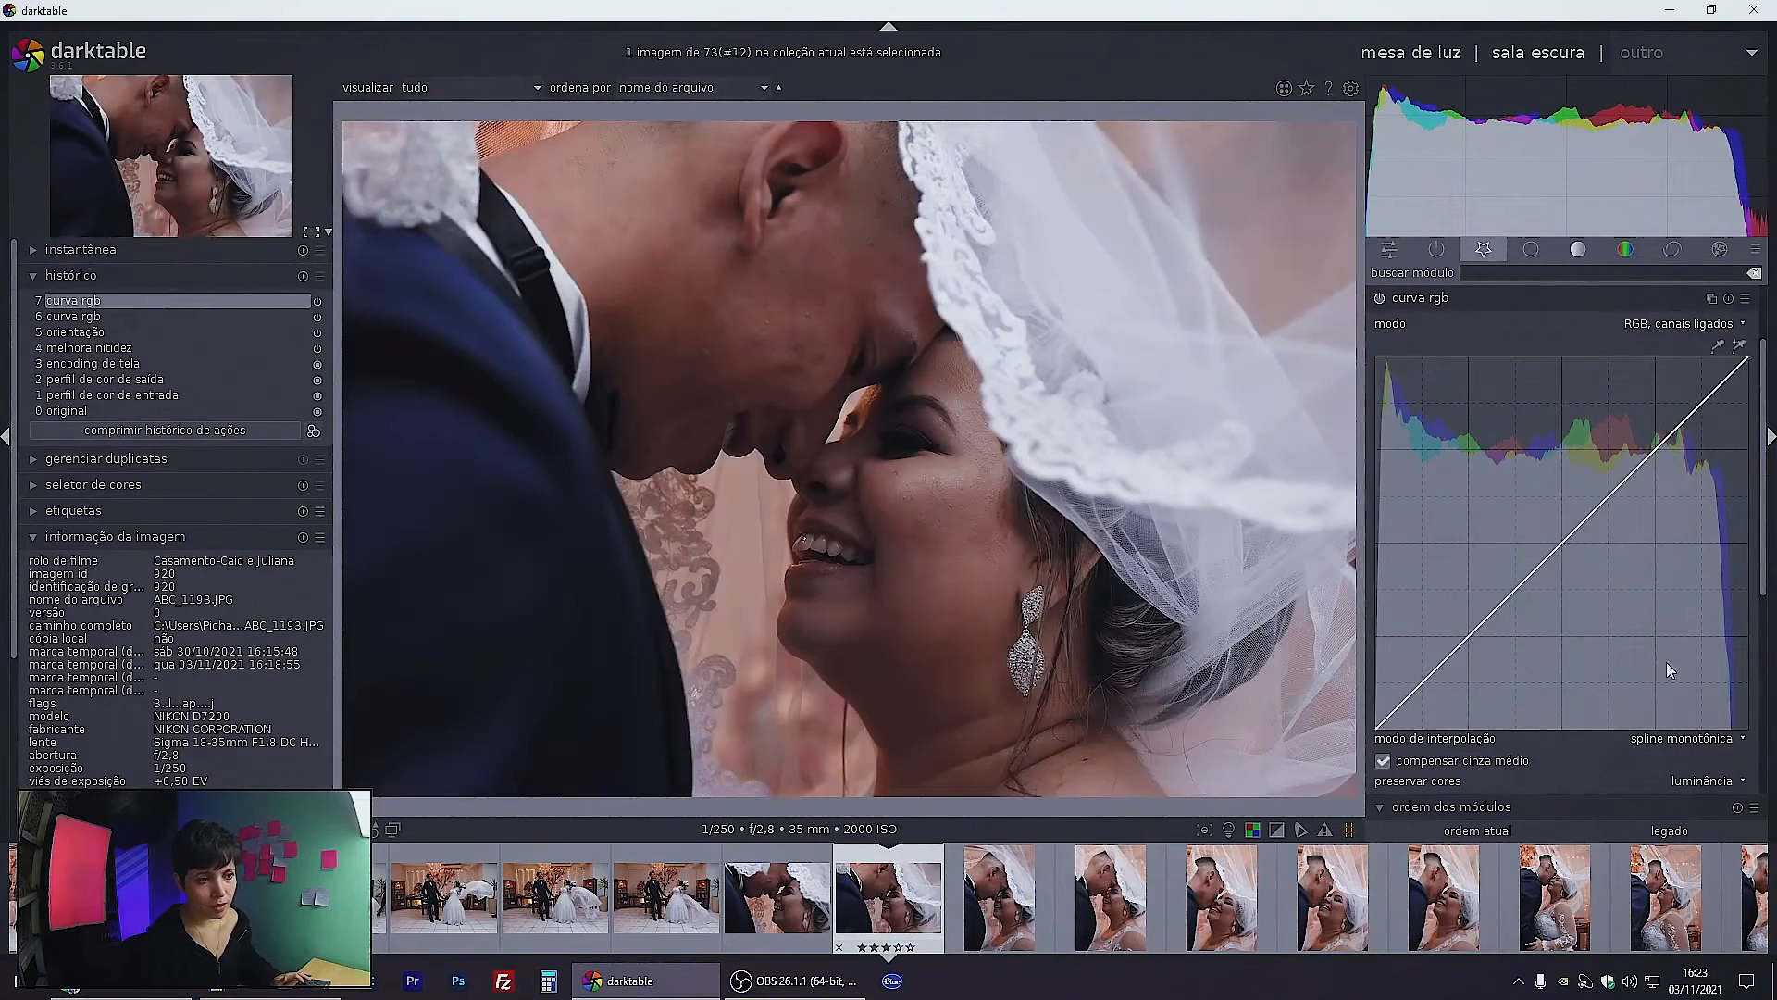
Set the interpolation mode to cubic spline (spline cúbica), try strongly raised curve points, and reduce them to one moderate lift
left_click(1685, 741)
left_click(1690, 713)
left_click_drag(1554, 537, 1607, 367)
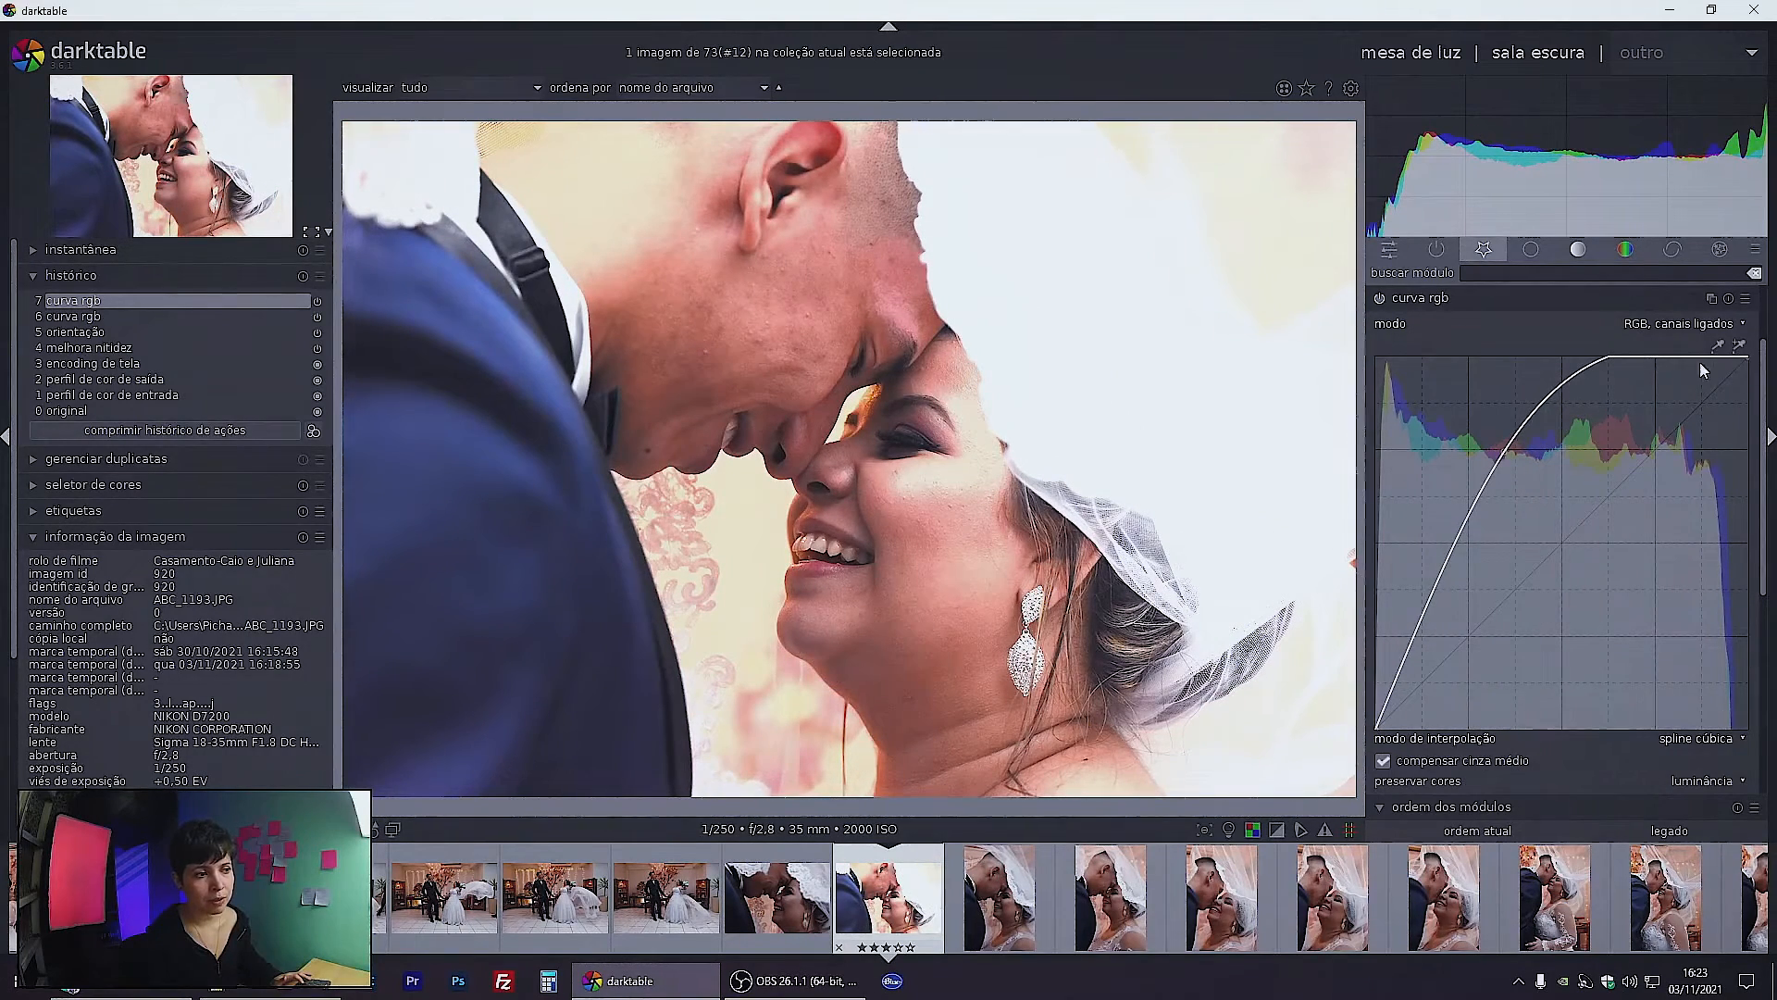
left_click_drag(1507, 457, 1455, 477)
right_click(1563, 489)
left_click_drag(1450, 496, 1508, 534)
Compare centripetal spline and monotonic spline on the lifted RGB curve, and reset the curve under monotonic spline
left_click(1708, 740)
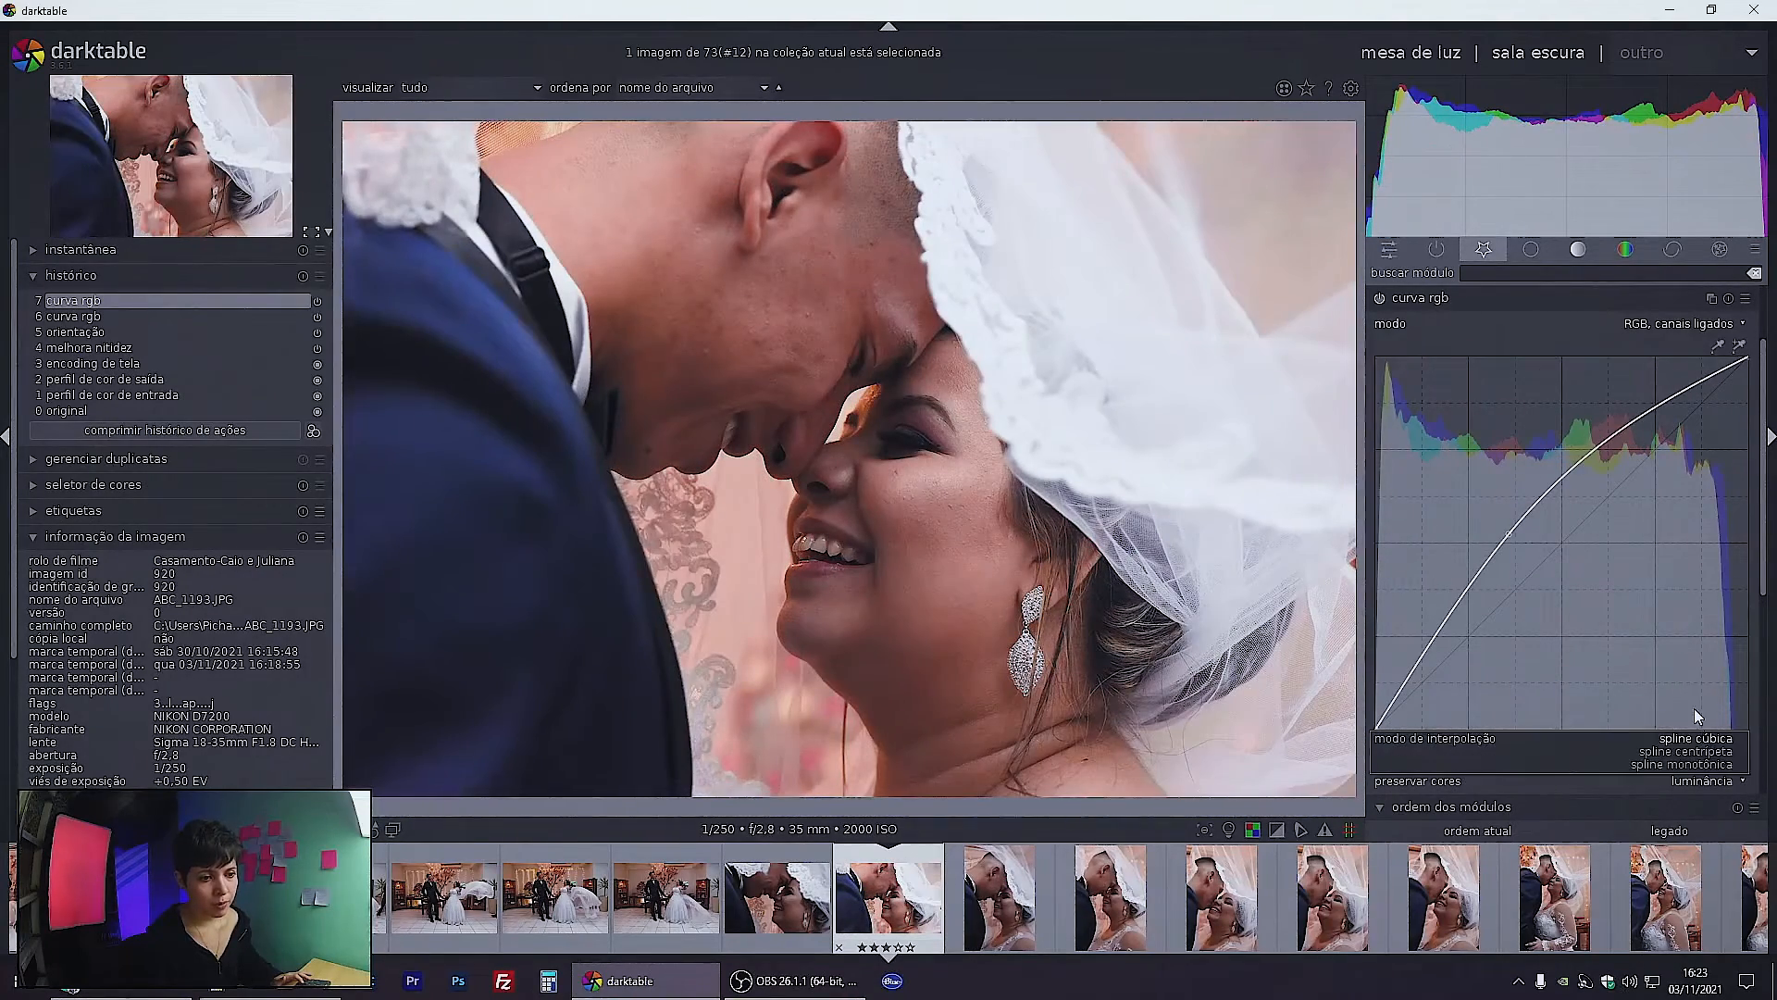
left_click(1706, 753)
mouse_move(1507, 535)
left_mouse_down()
mouse_move(1453, 428)
mouse_move(1504, 532)
left_mouse_up()
left_click(1703, 736)
left_click(1705, 753)
mouse_move(1507, 531)
left_mouse_down()
mouse_move(1473, 463)
mouse_move(1525, 523)
left_mouse_up()
double_click(1526, 520)
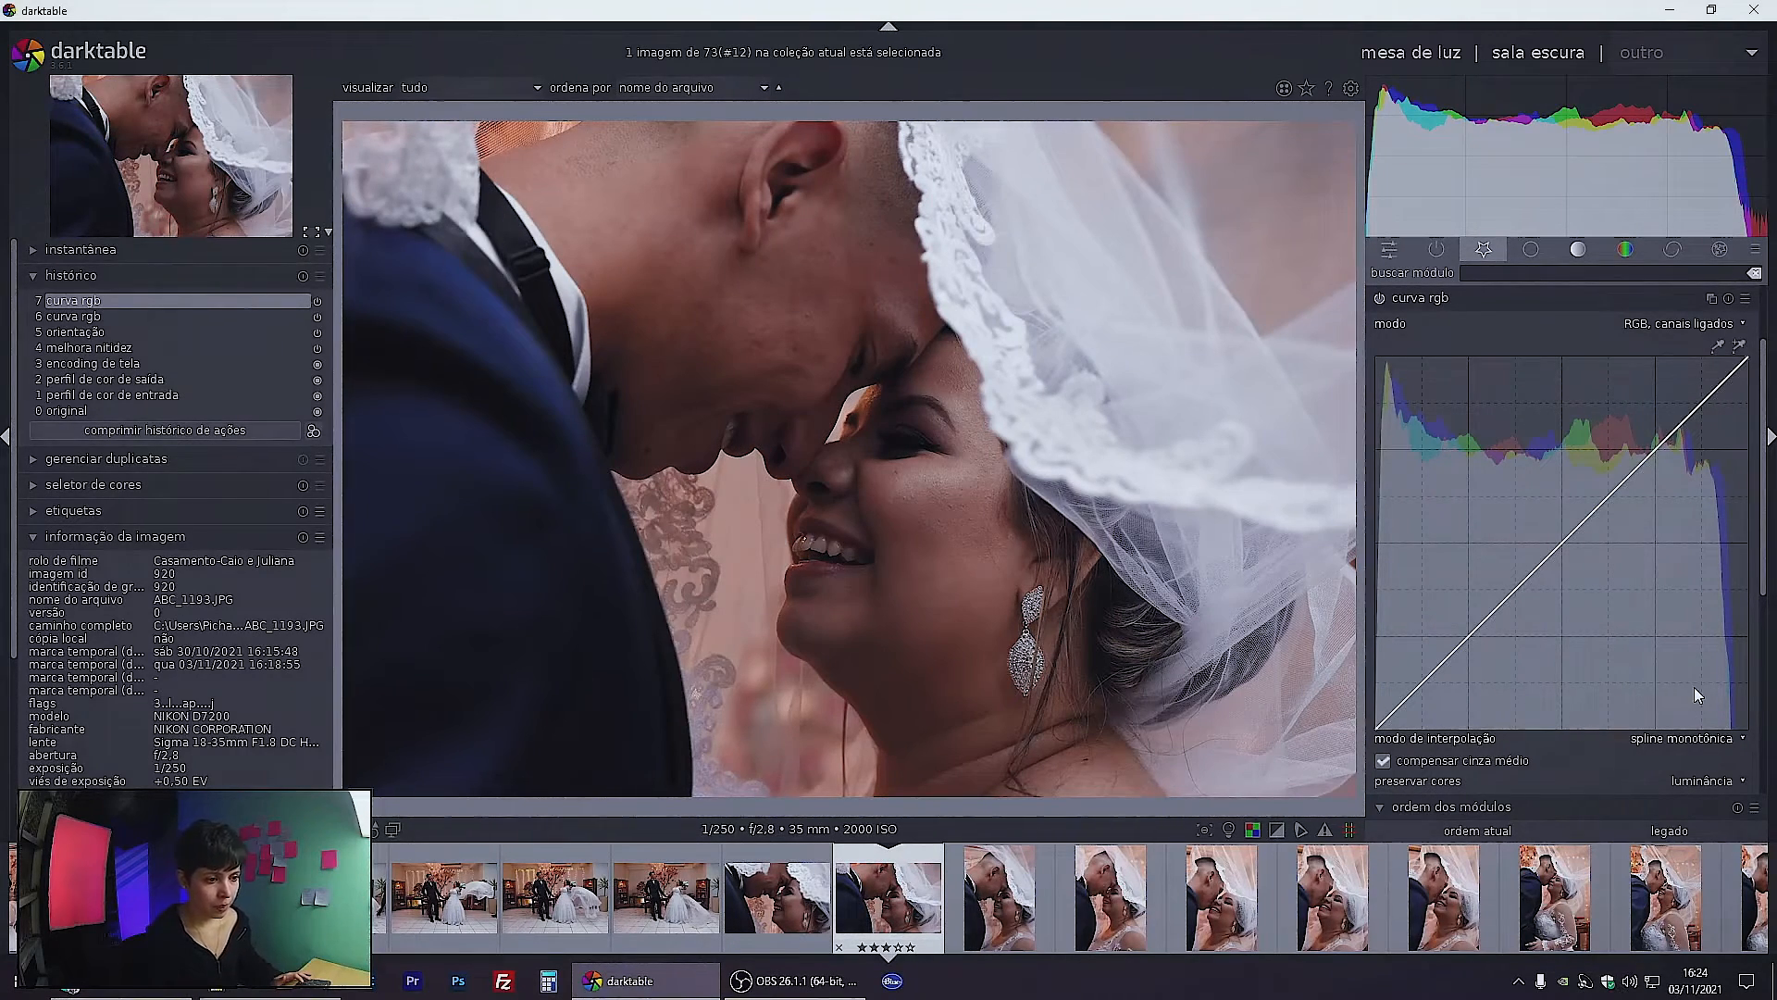
Keep color preservation at luminância, try pulling the RGB curve's white point inward in stages, and reset the curve
left_click(1713, 786)
left_click(1725, 783)
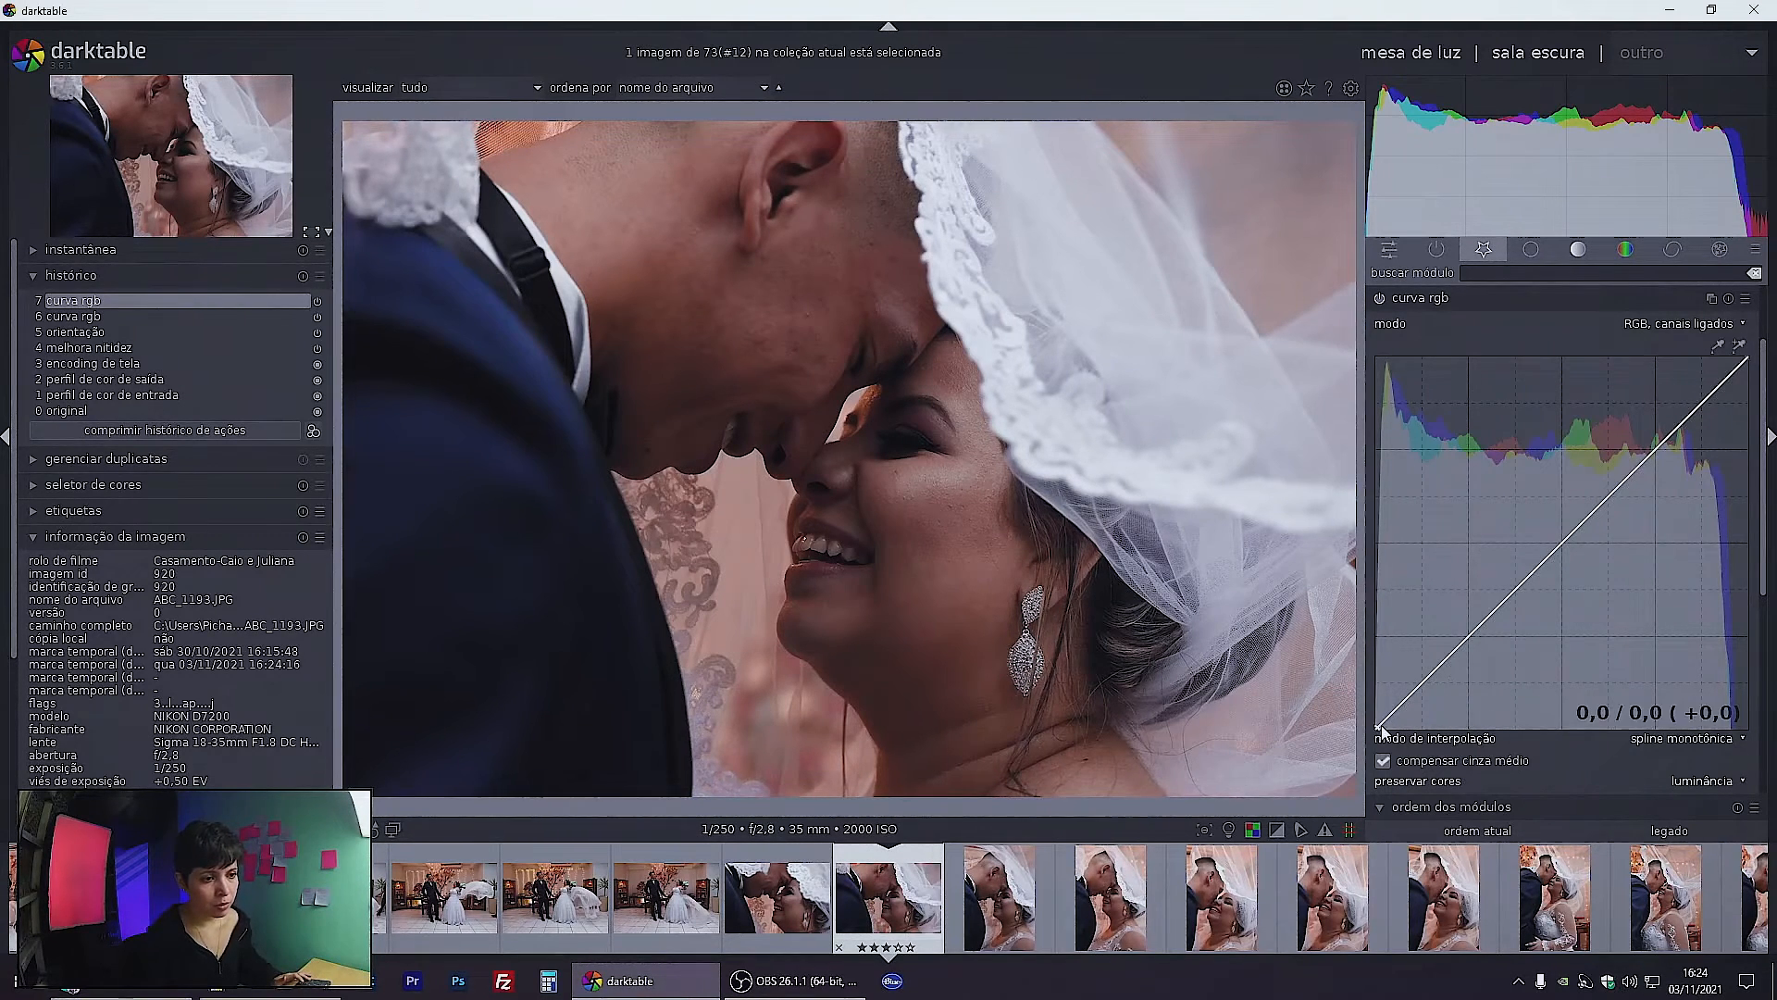
mouse_move(1745, 360)
left_mouse_down()
mouse_move(1728, 361)
mouse_move(1745, 360)
left_mouse_up()
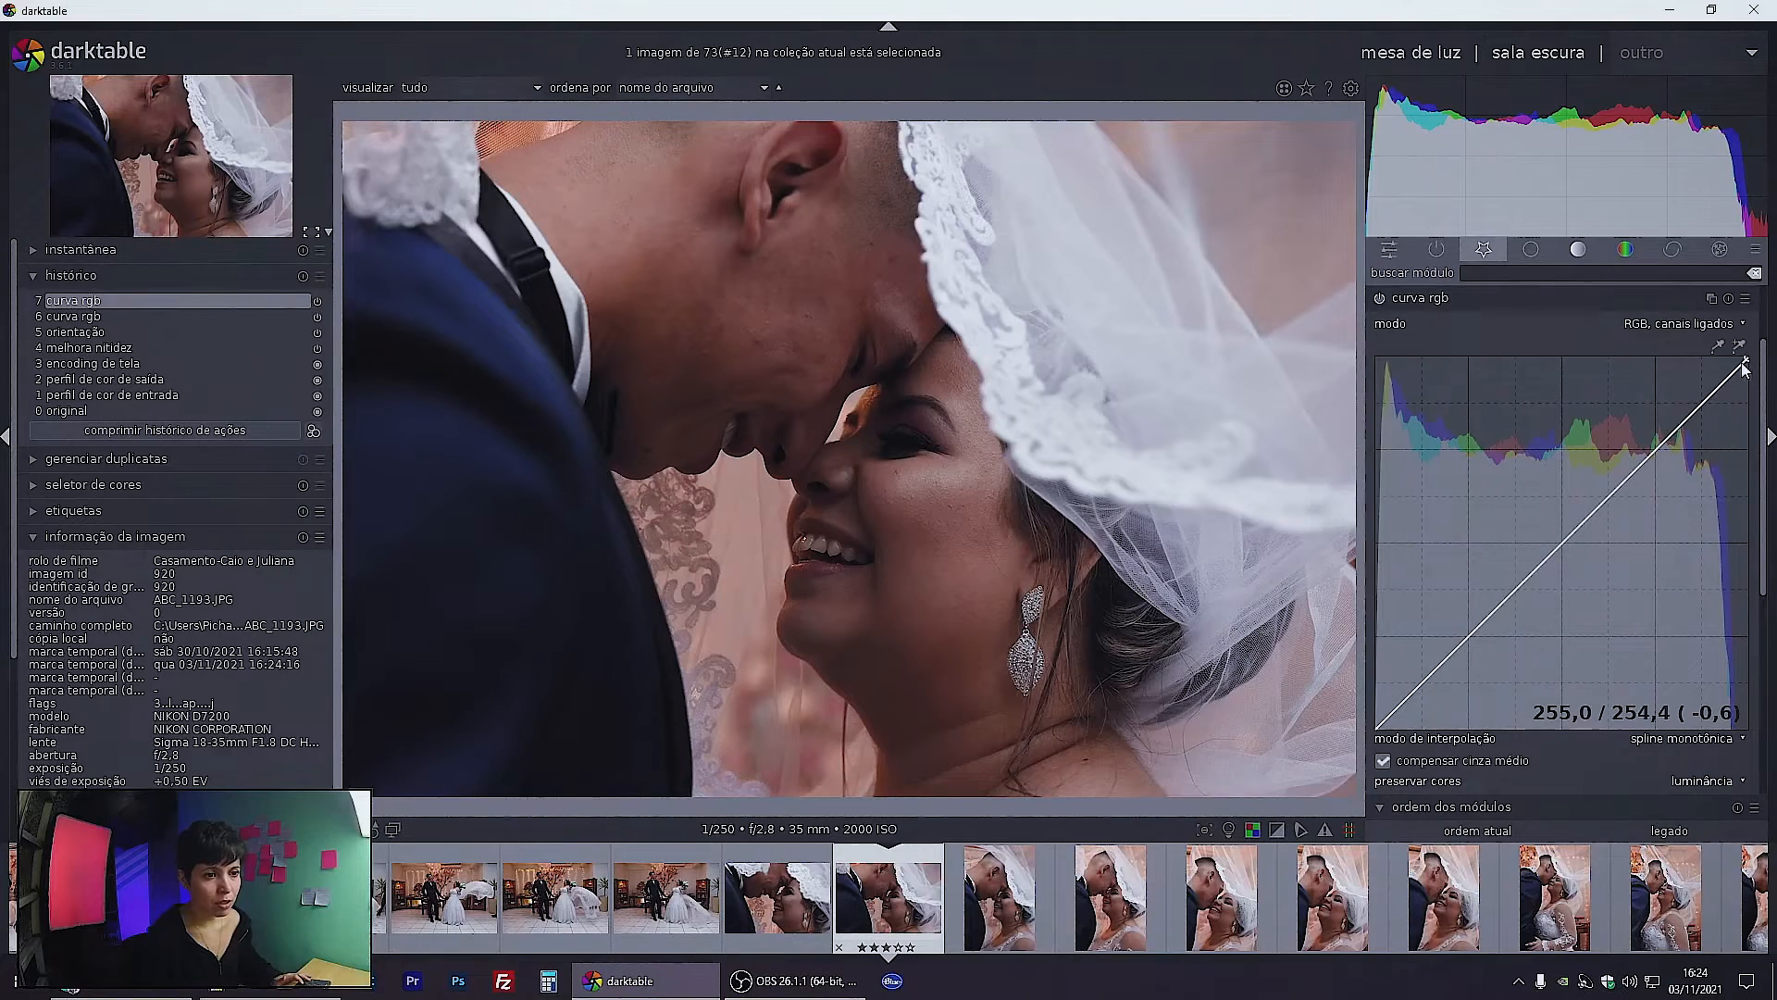
left_click_drag(1747, 364, 1738, 363)
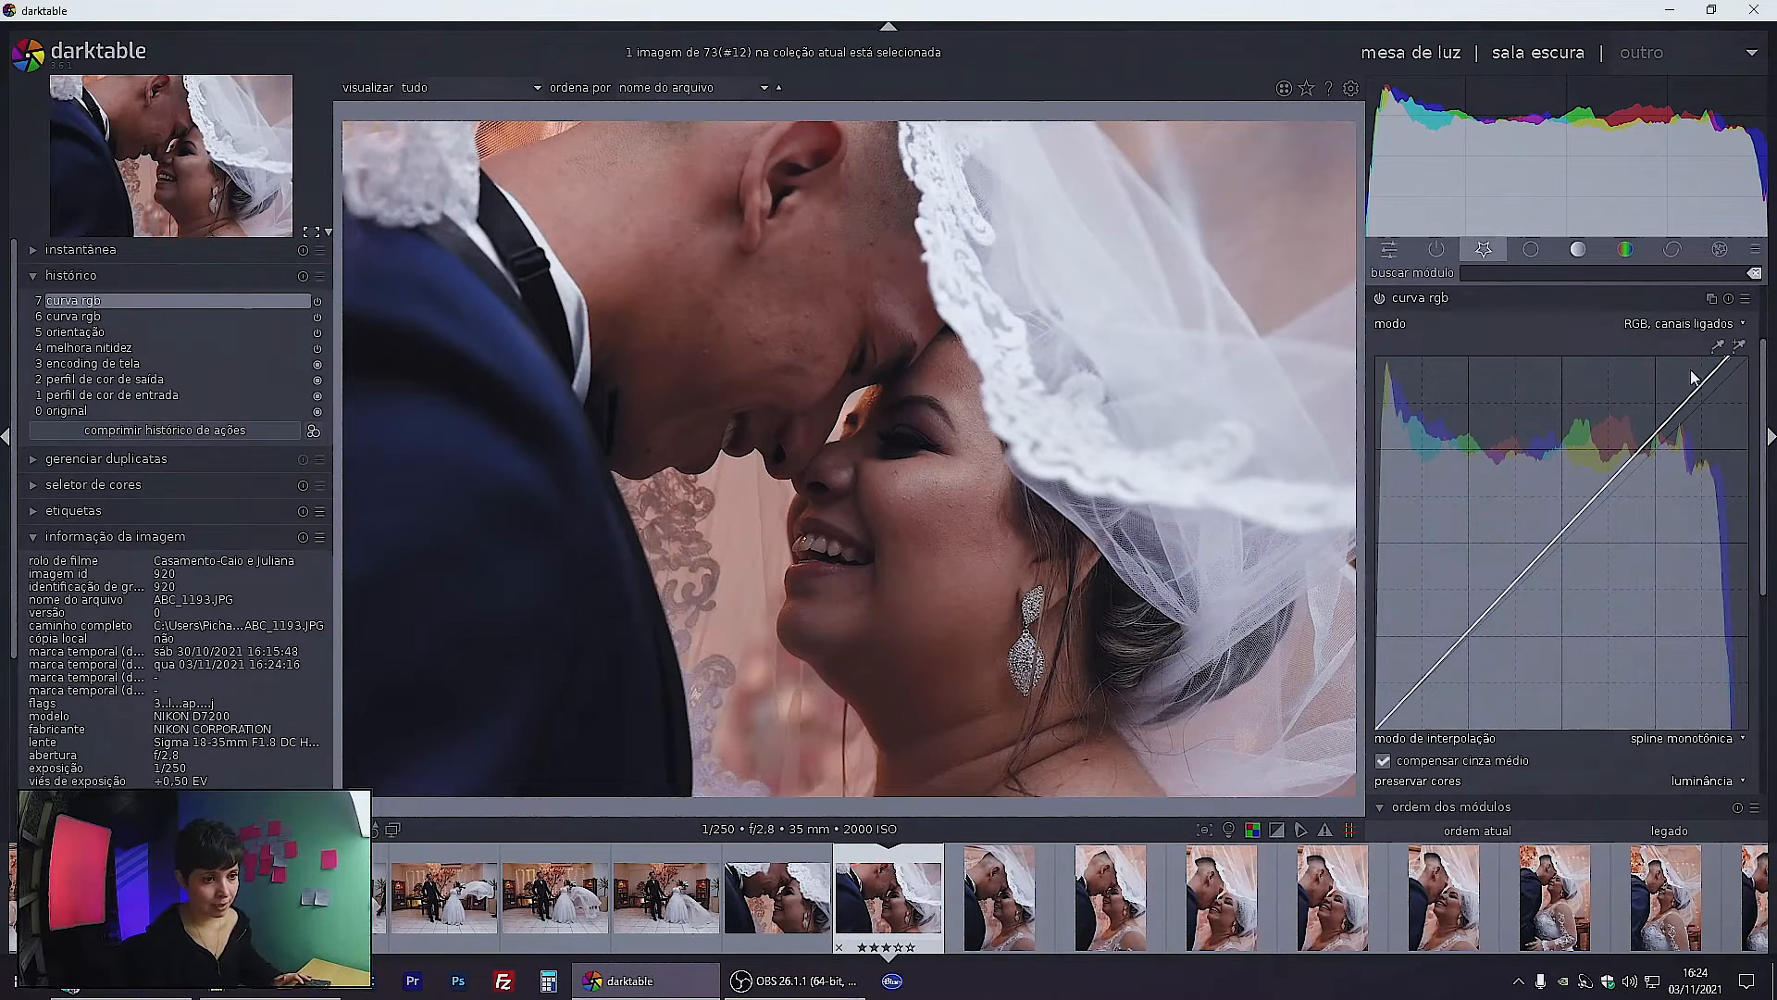
mouse_move(1723, 359)
left_mouse_down()
mouse_move(1749, 361)
mouse_move(1717, 365)
left_mouse_up()
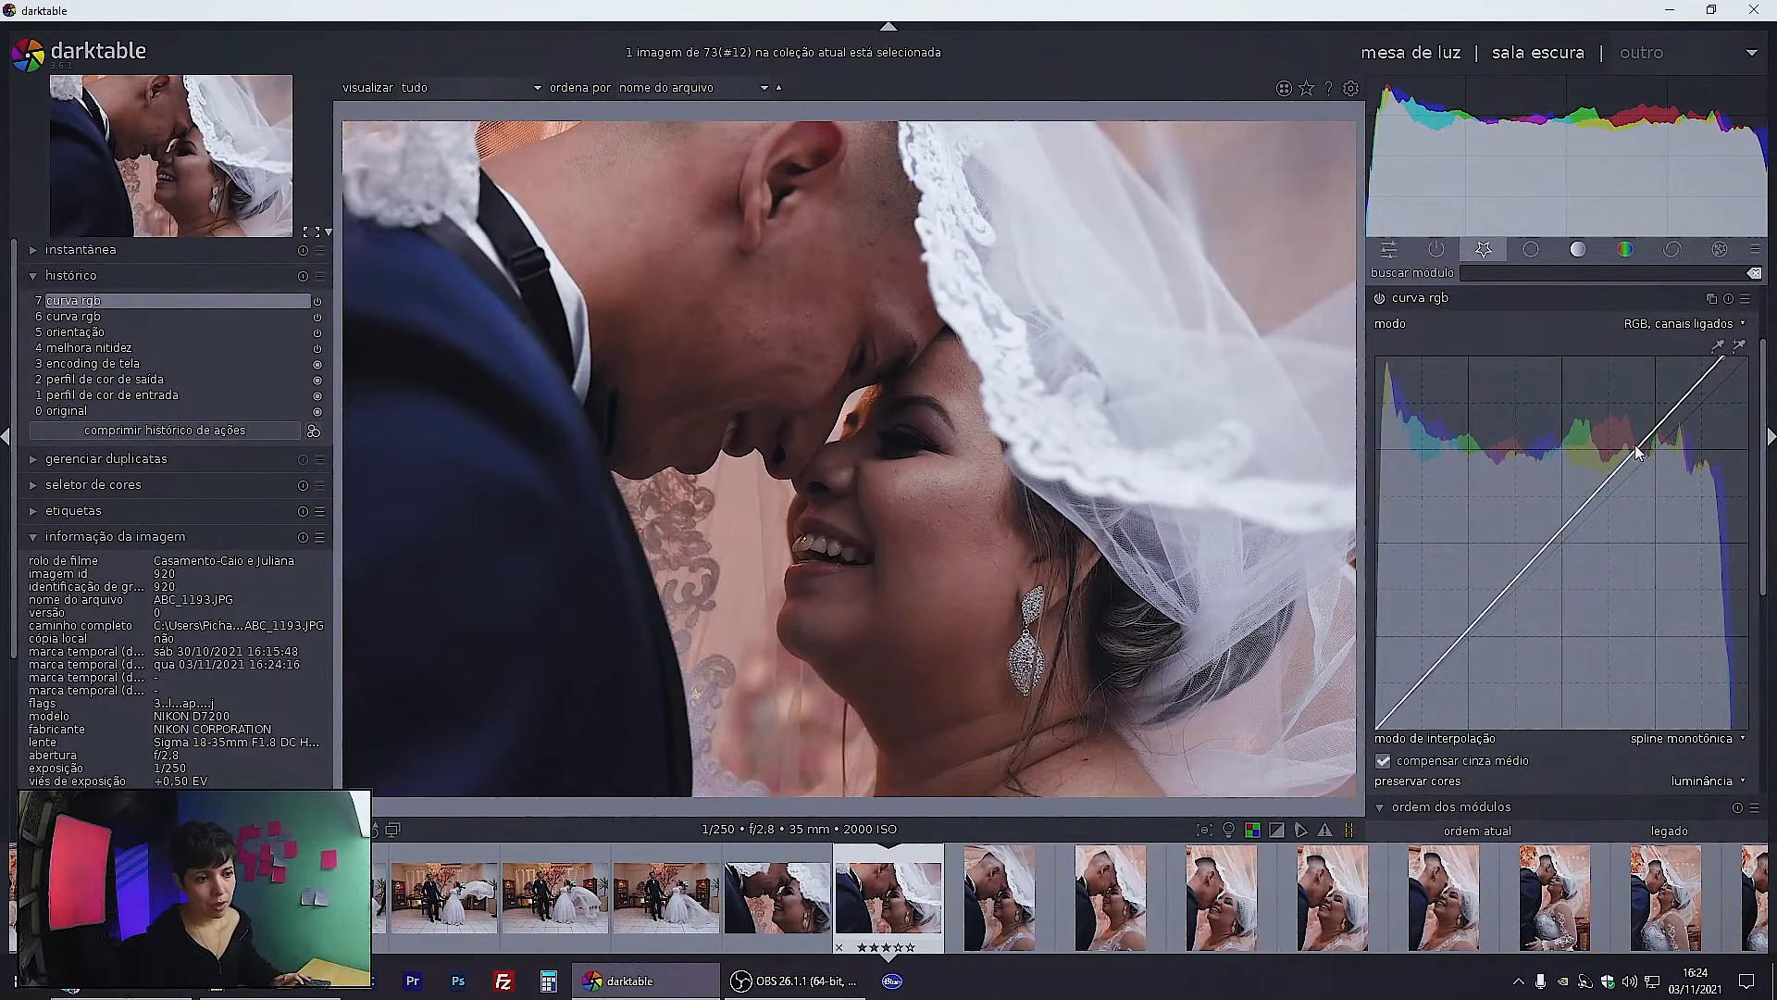
left_click_drag(1724, 359, 1642, 304)
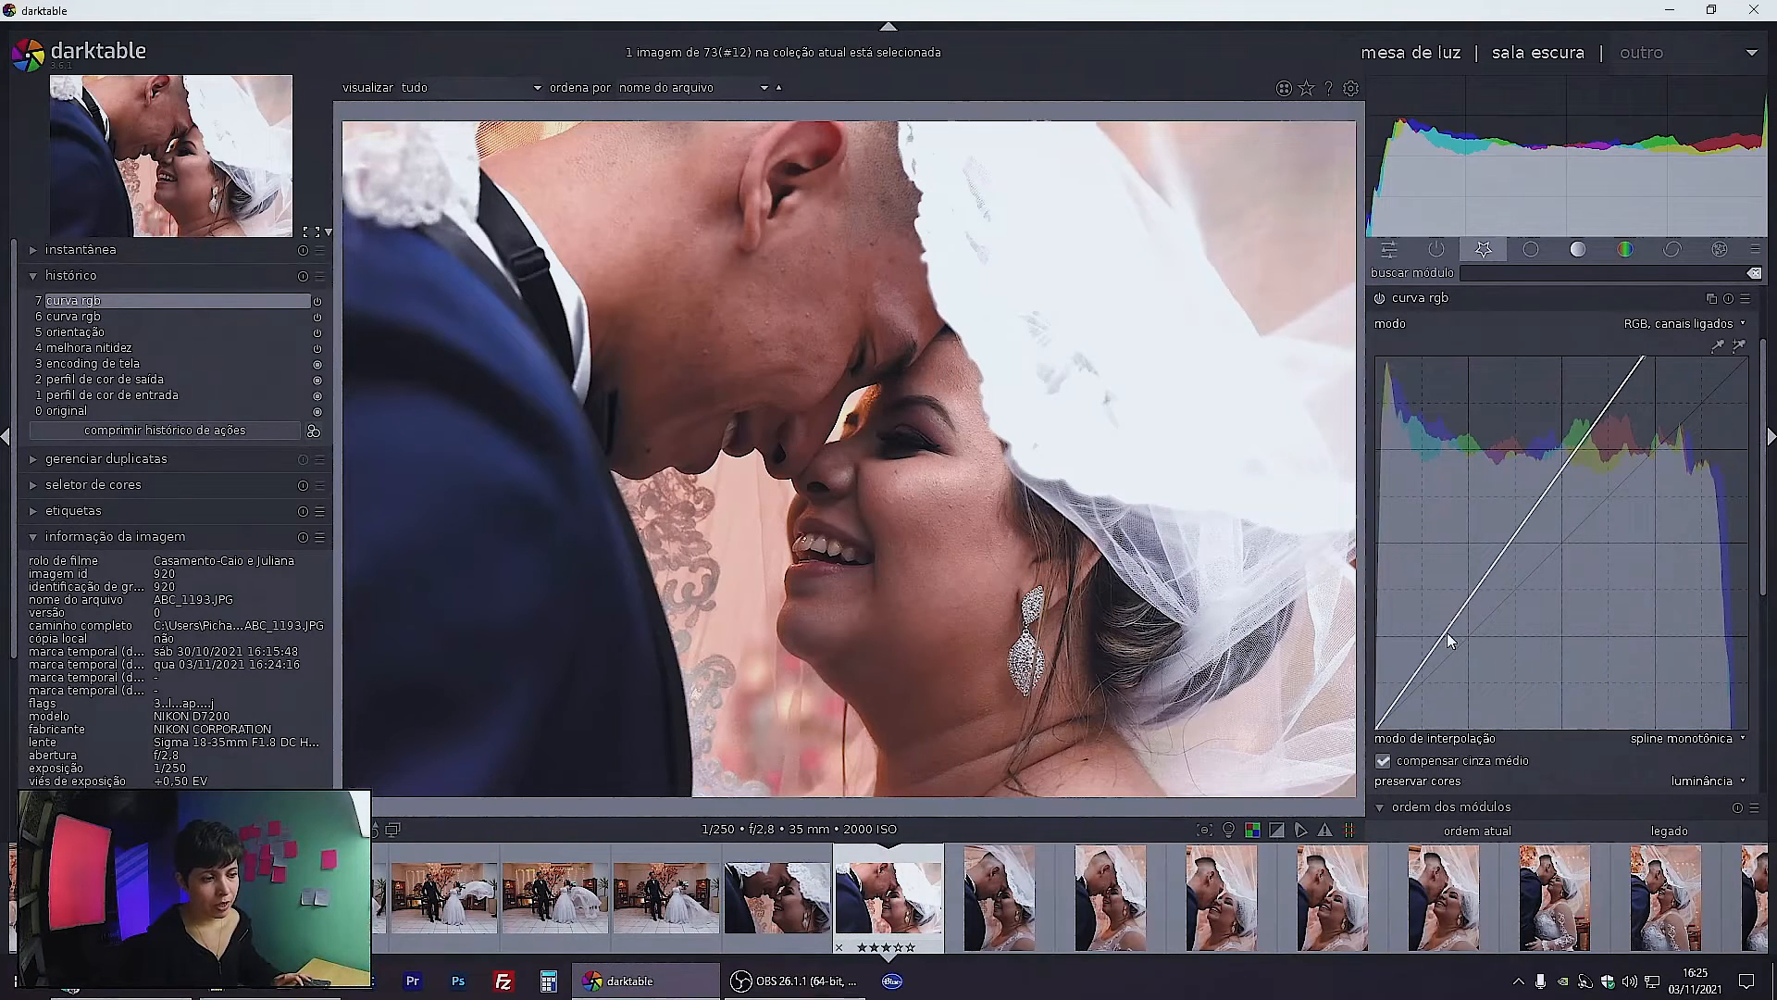
mouse_move(1641, 357)
left_mouse_down()
mouse_move(1584, 356)
mouse_move(1618, 359)
left_mouse_up()
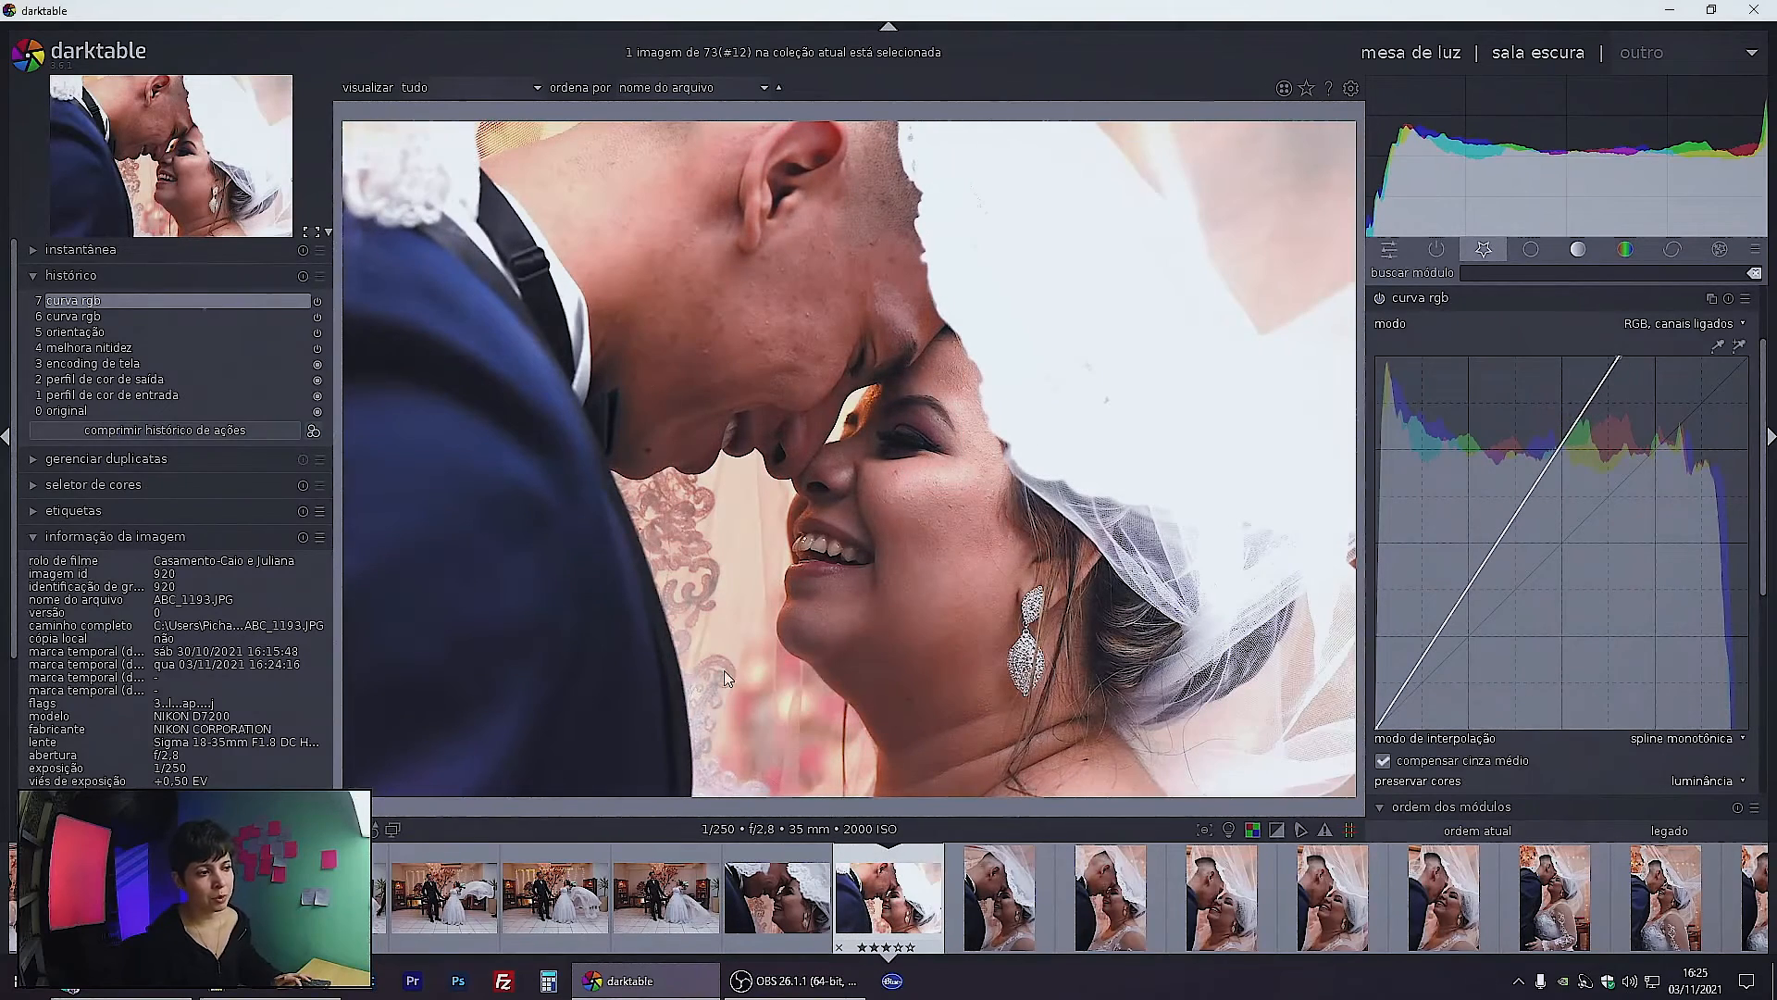
double_click(1619, 362)
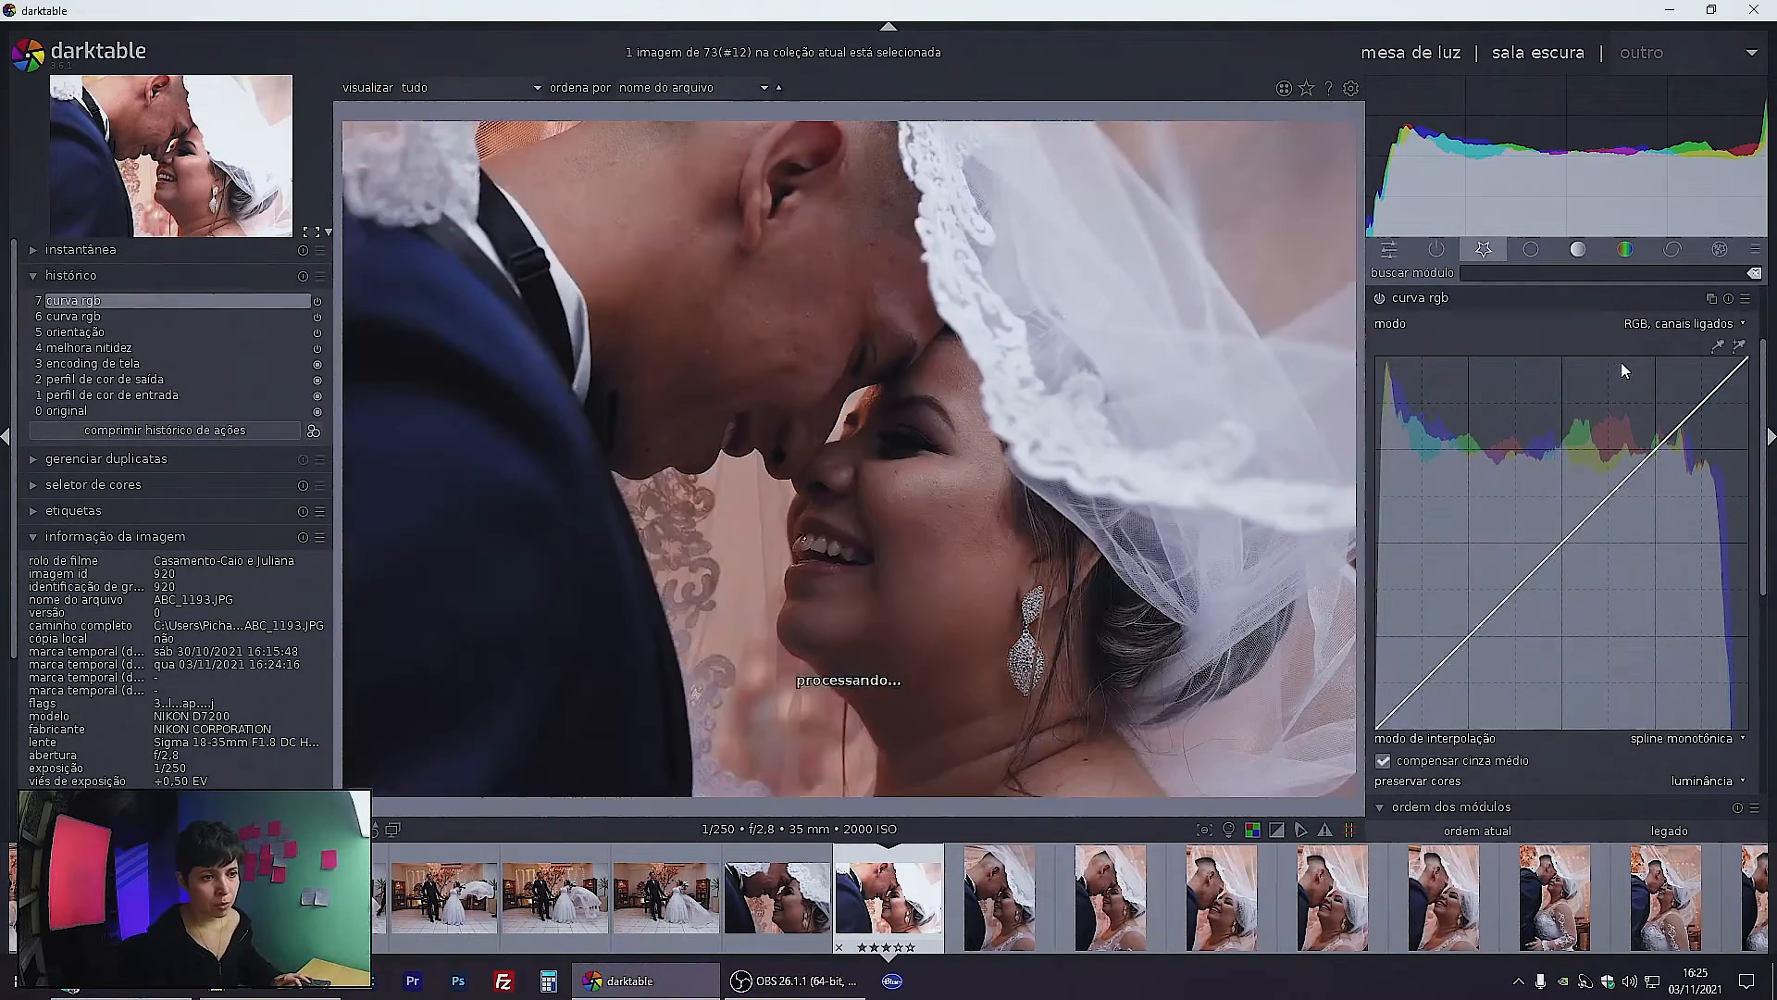
Anchor the RGB curve's shadows at 62.6 / 62.6, try the white point at 193.0 / 255.0, and restore the white point
right_click(1468, 640)
mouse_move(1744, 370)
left_click_drag(1745, 365, 1657, 300)
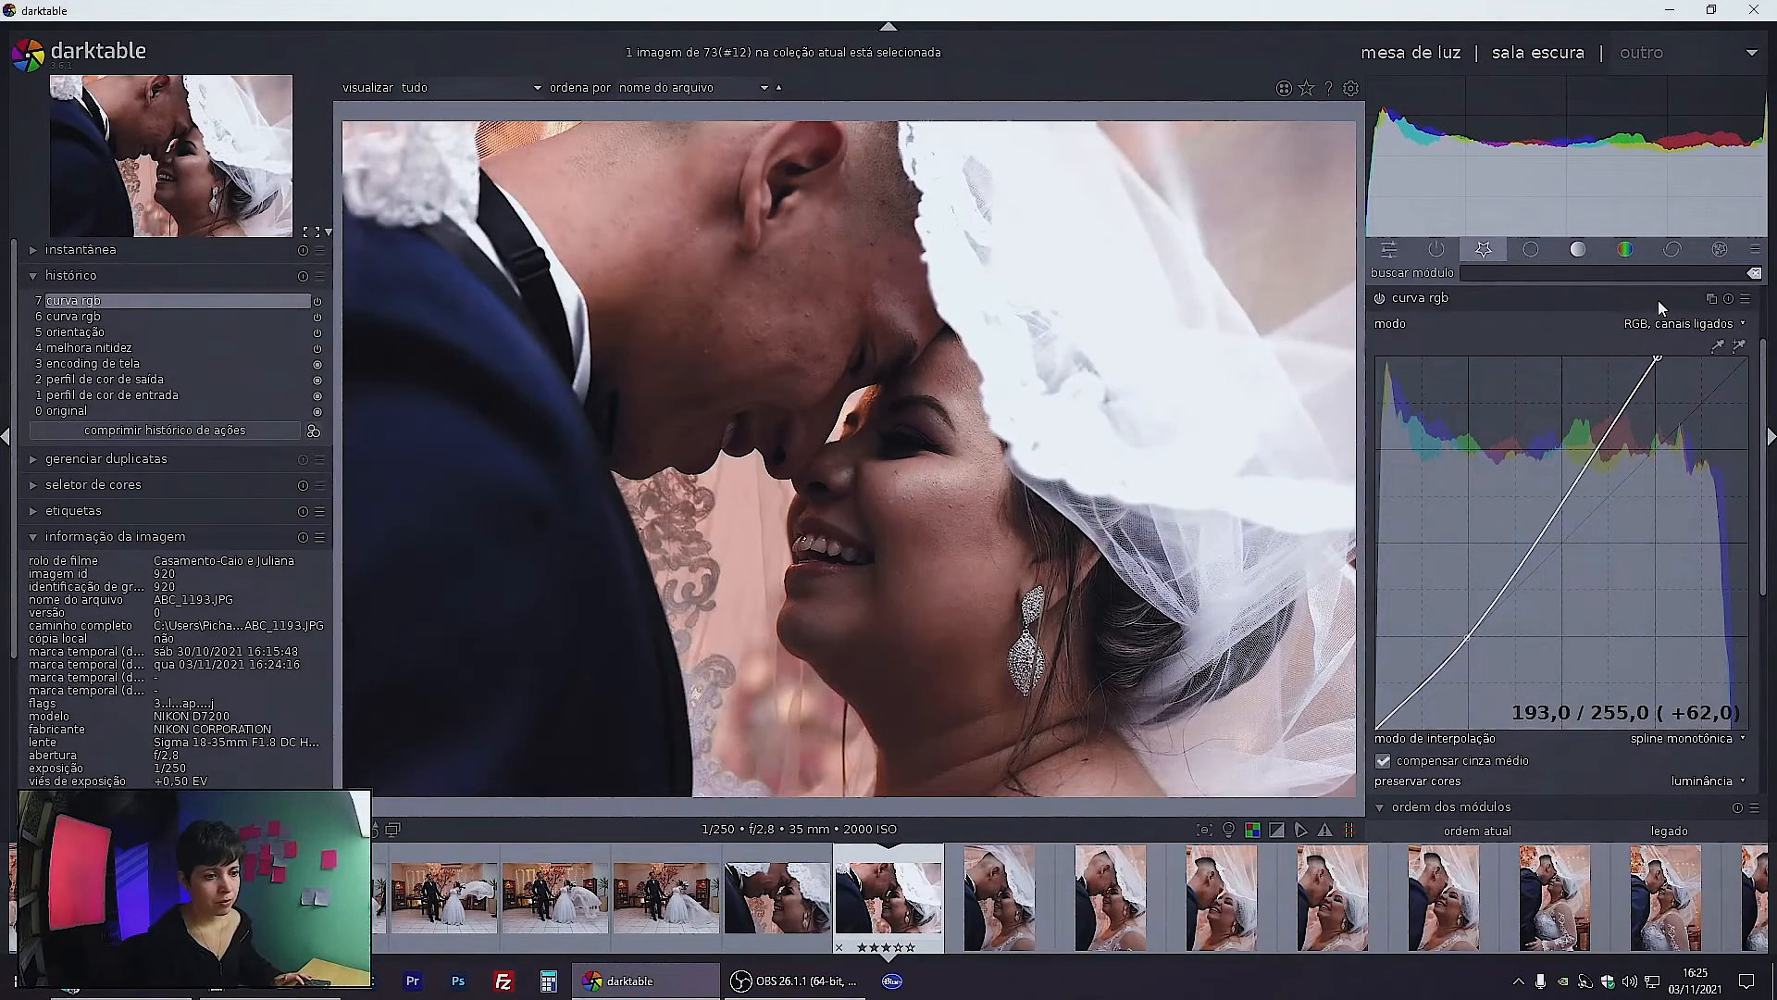
left_click(1658, 300)
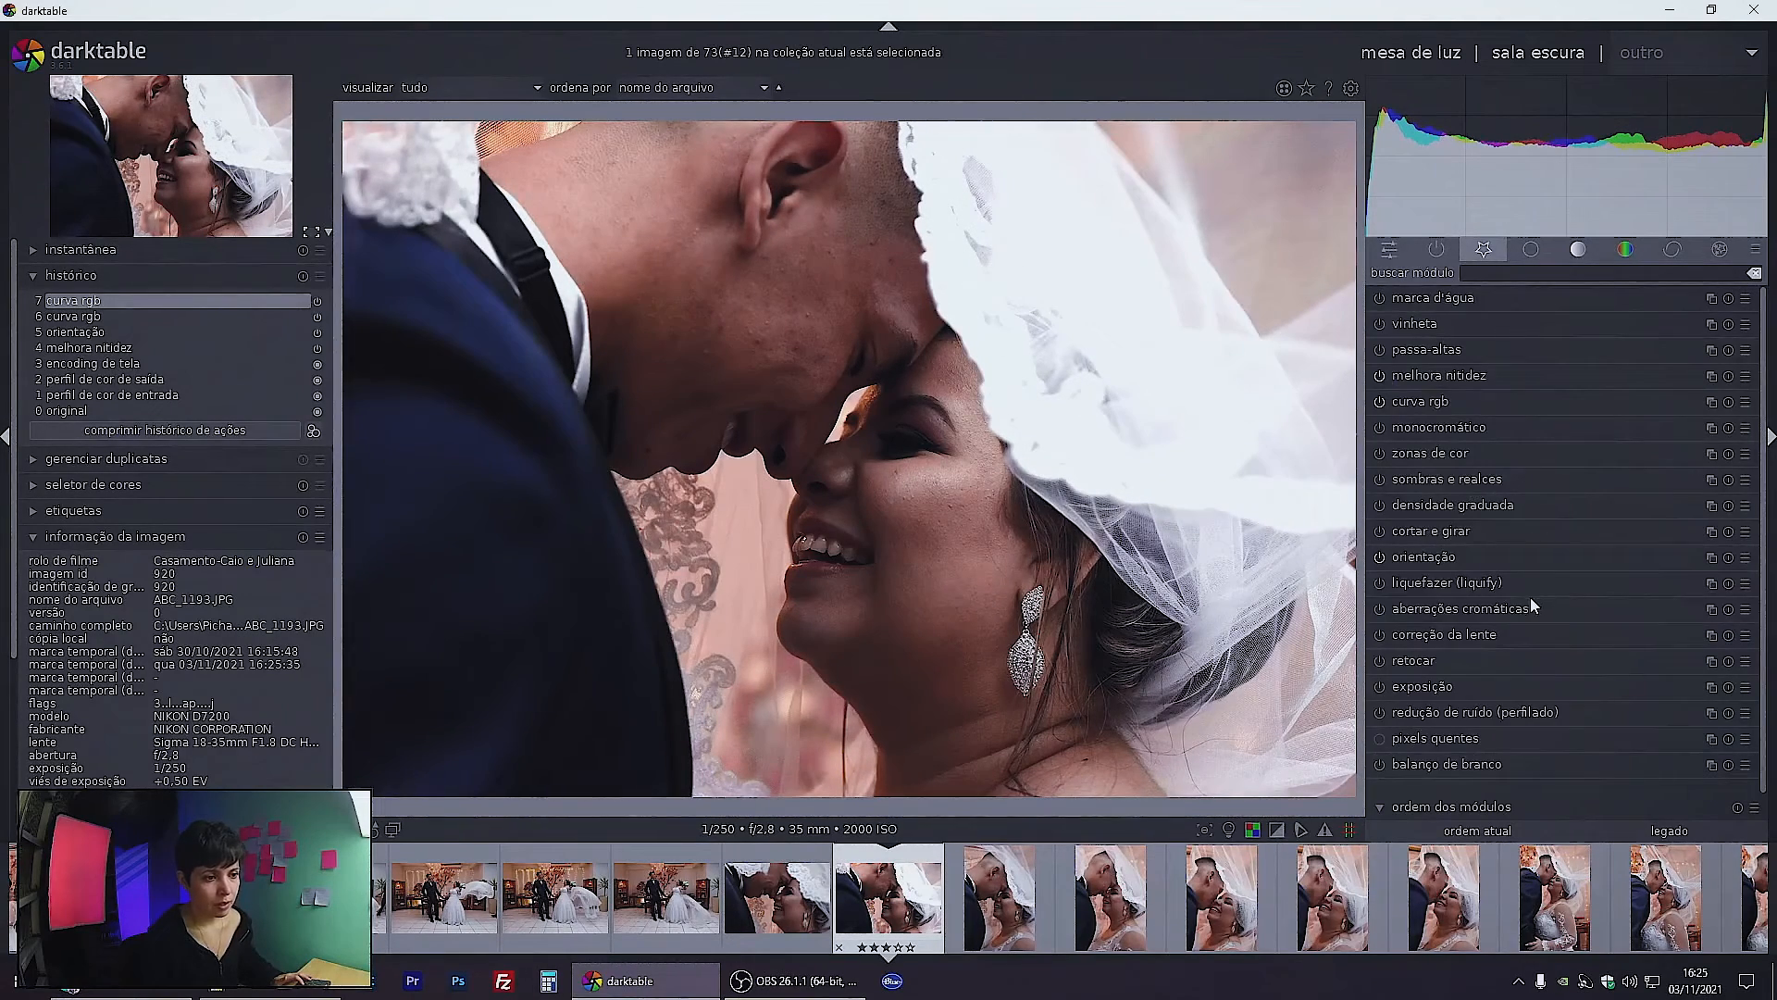
left_click(1462, 402)
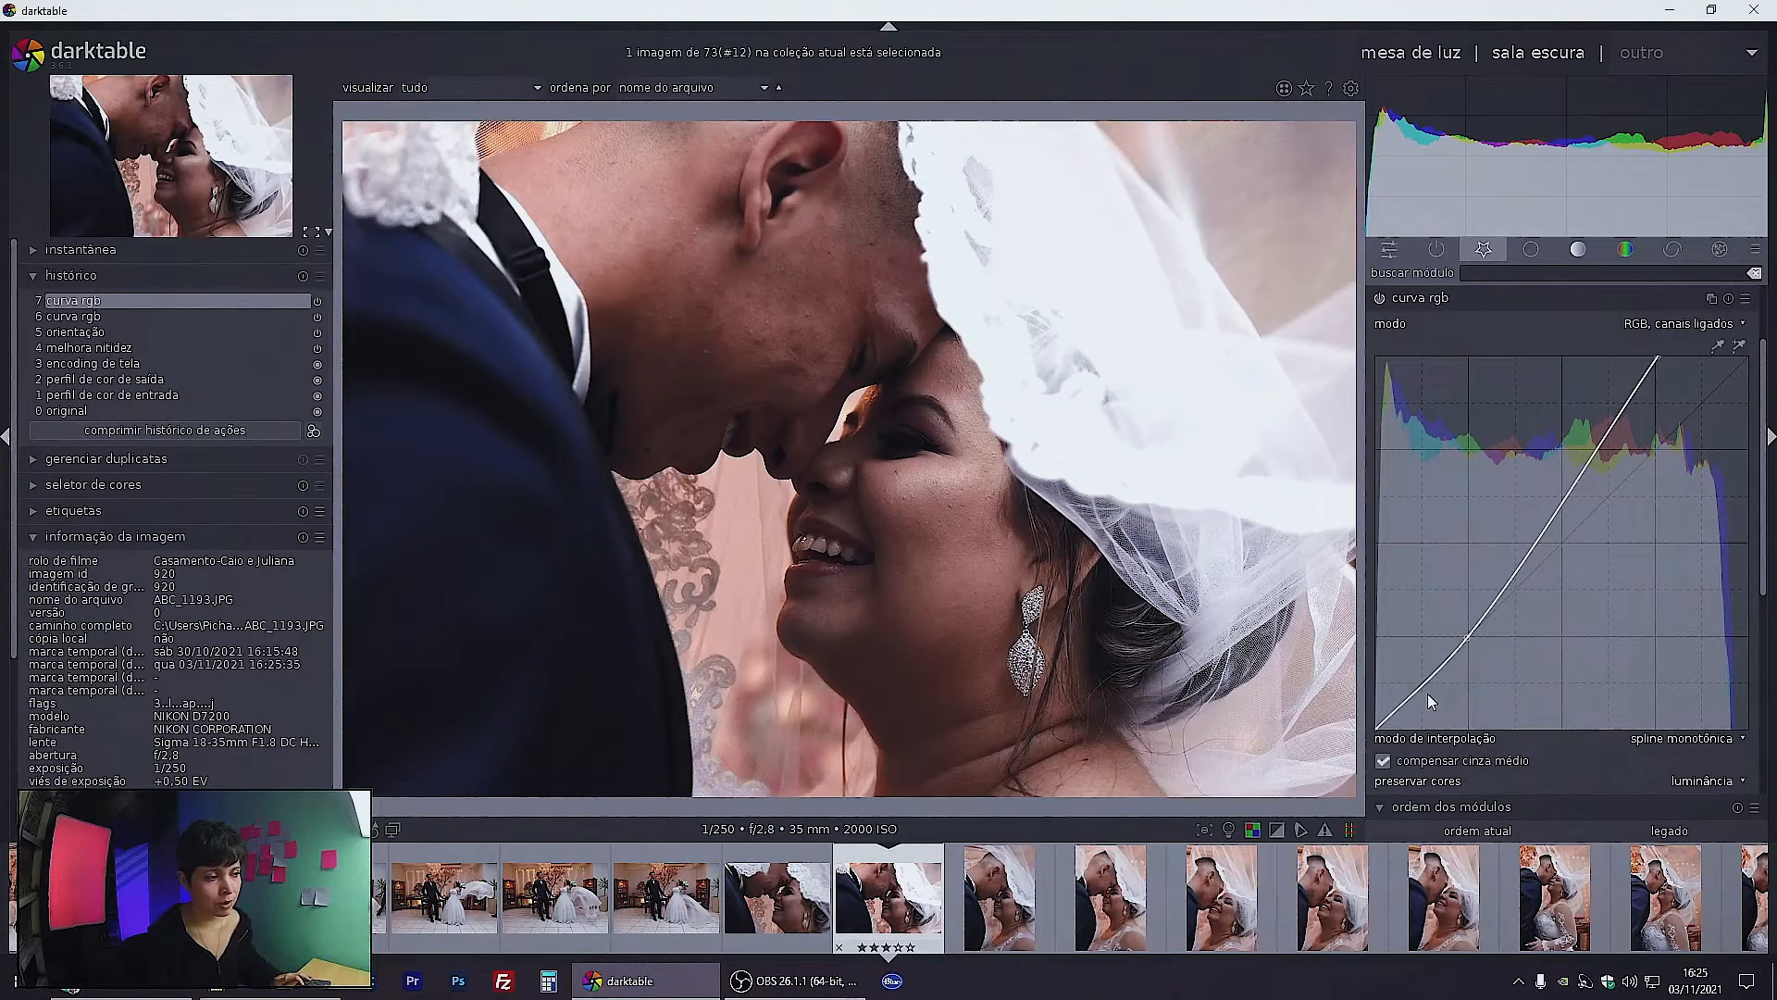
right_click(1659, 357)
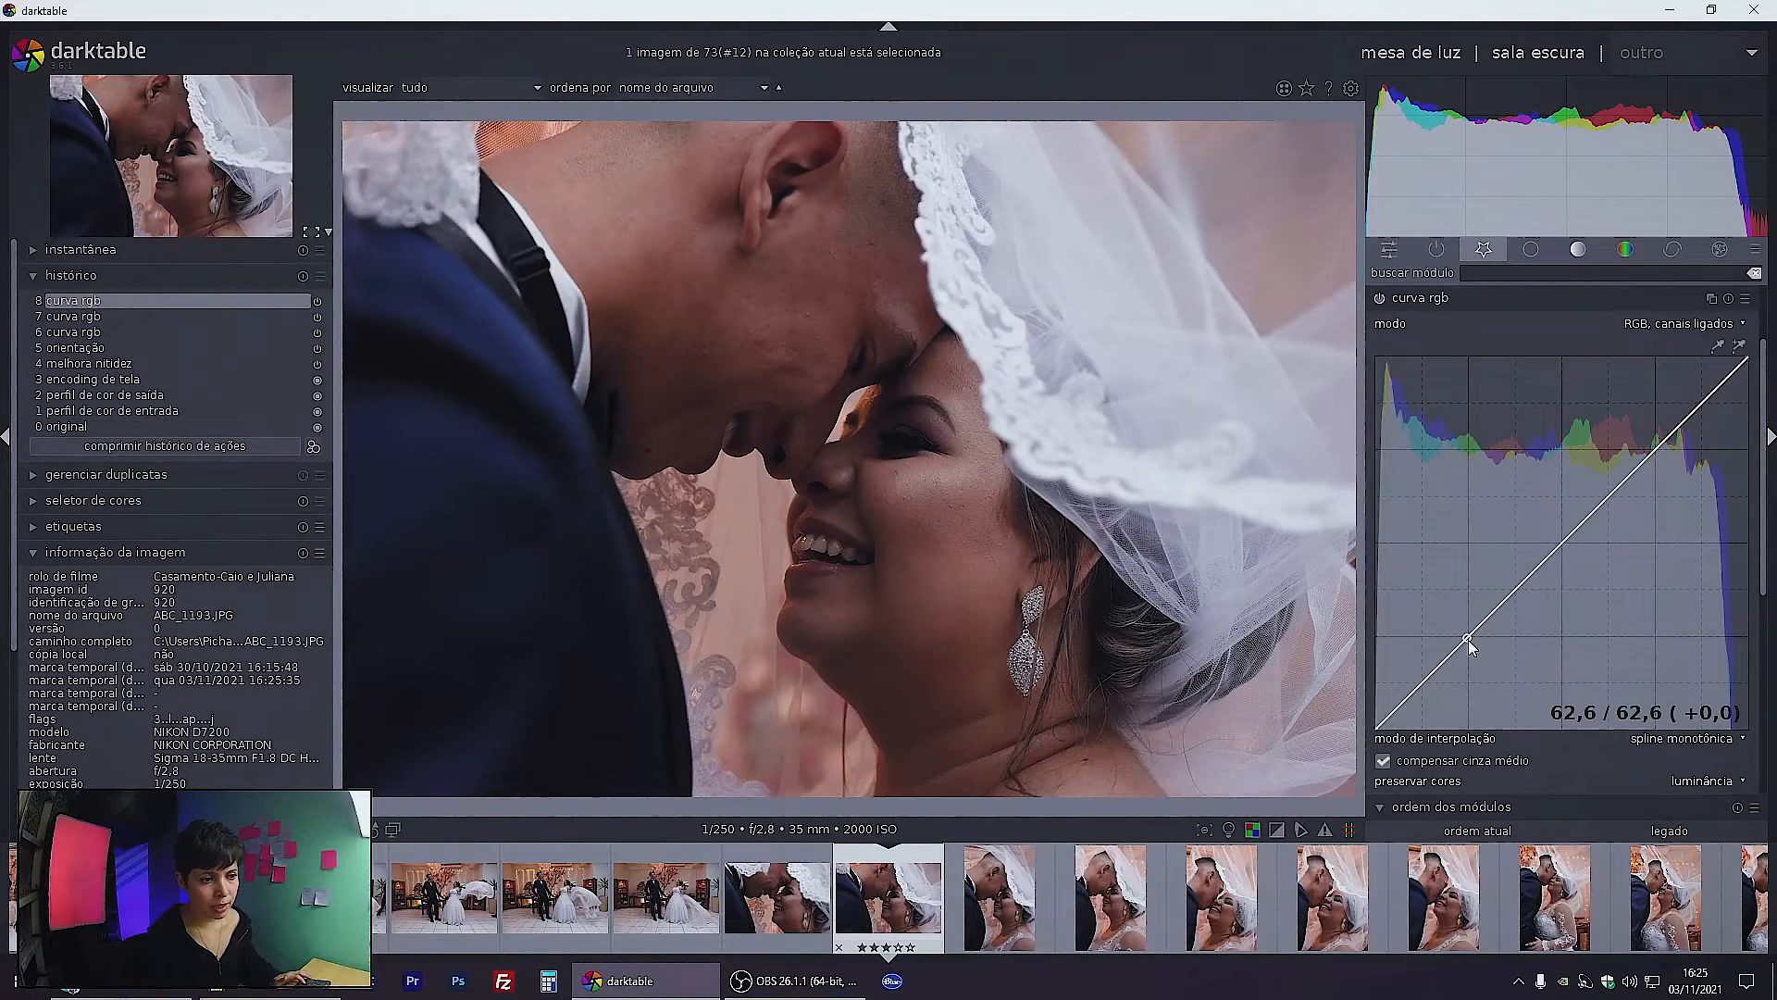
Anchor the RGB curve's midtones, try pulling the white point far inward, and restore the straight curve without anchors
left_click(1560, 545)
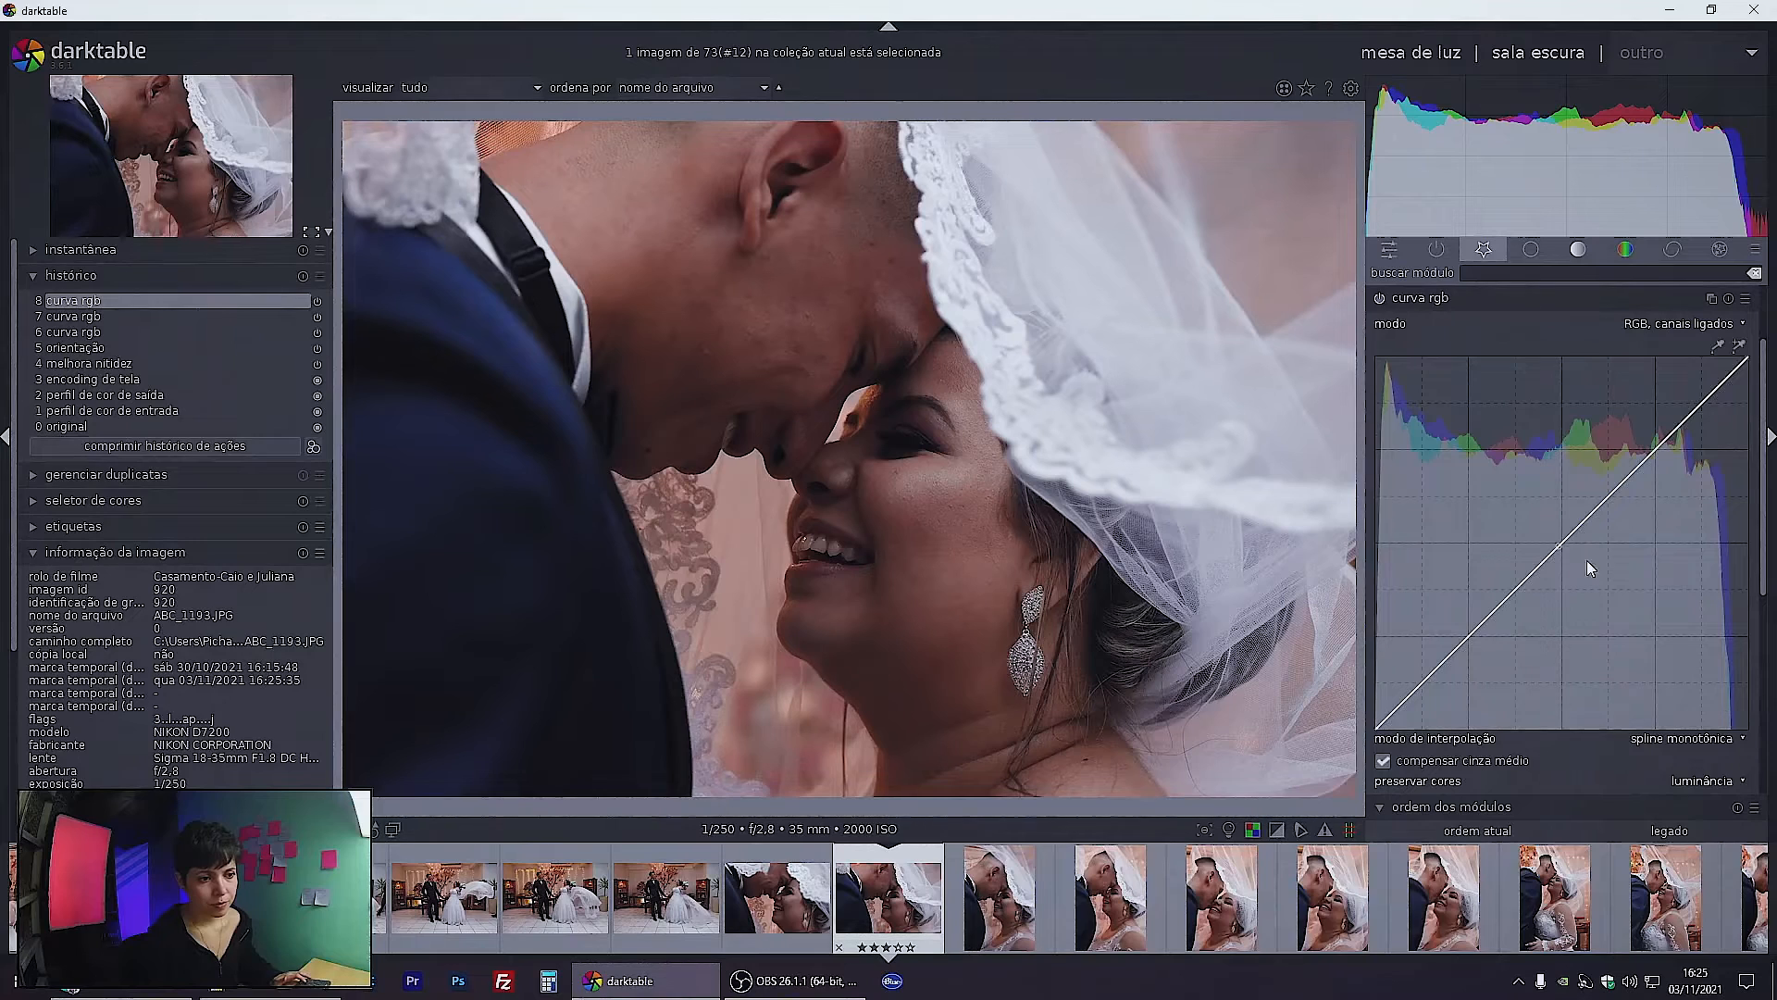
left_click_drag(1739, 363, 1693, 352)
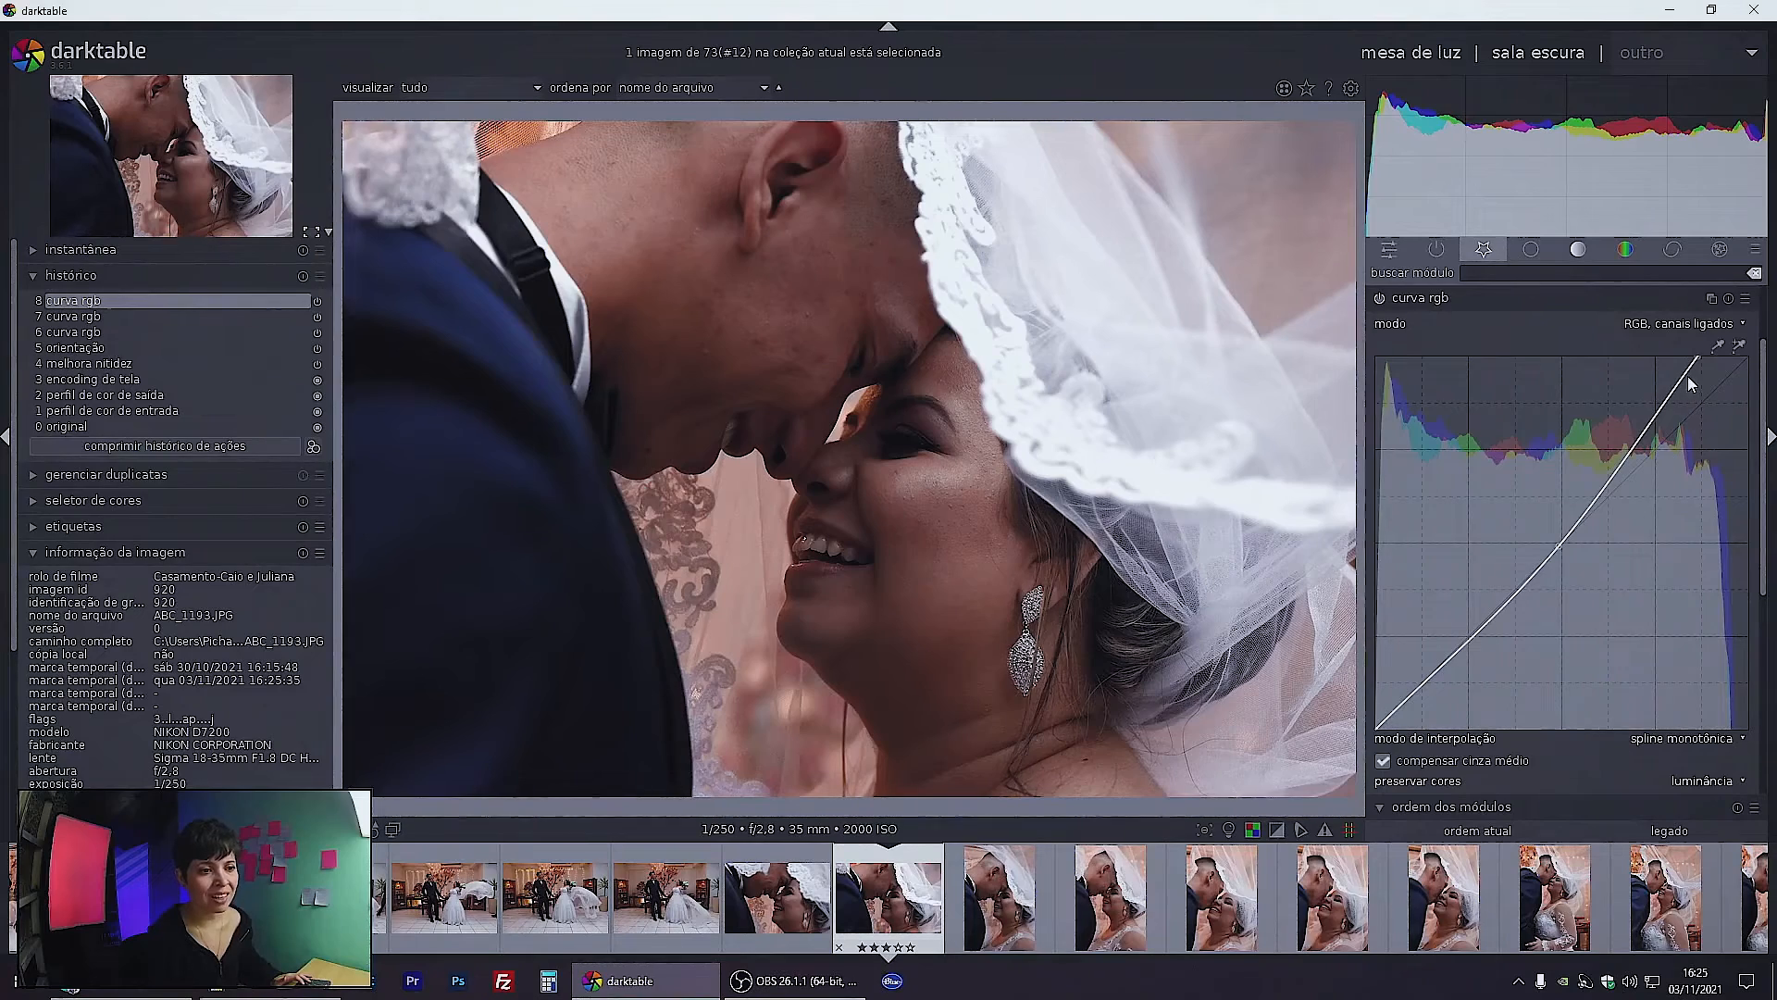
left_click_drag(1696, 355, 1624, 349)
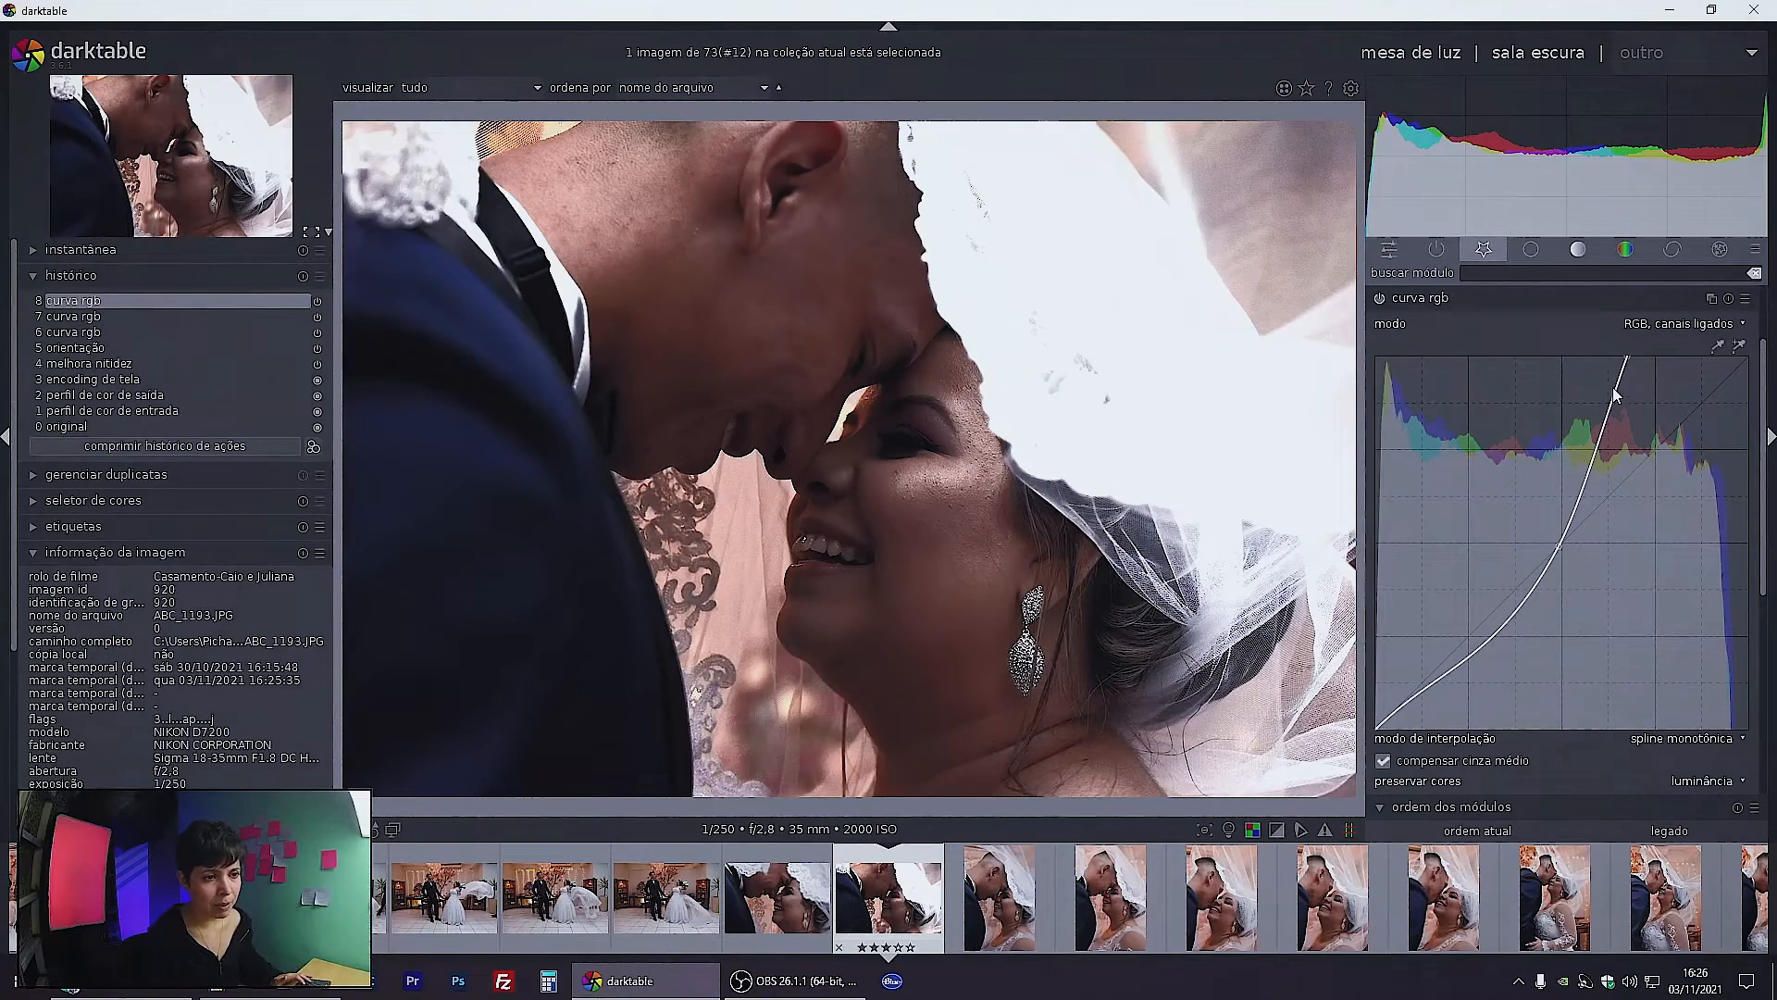
left_click_drag(1627, 357, 1749, 338)
right_click(1472, 638)
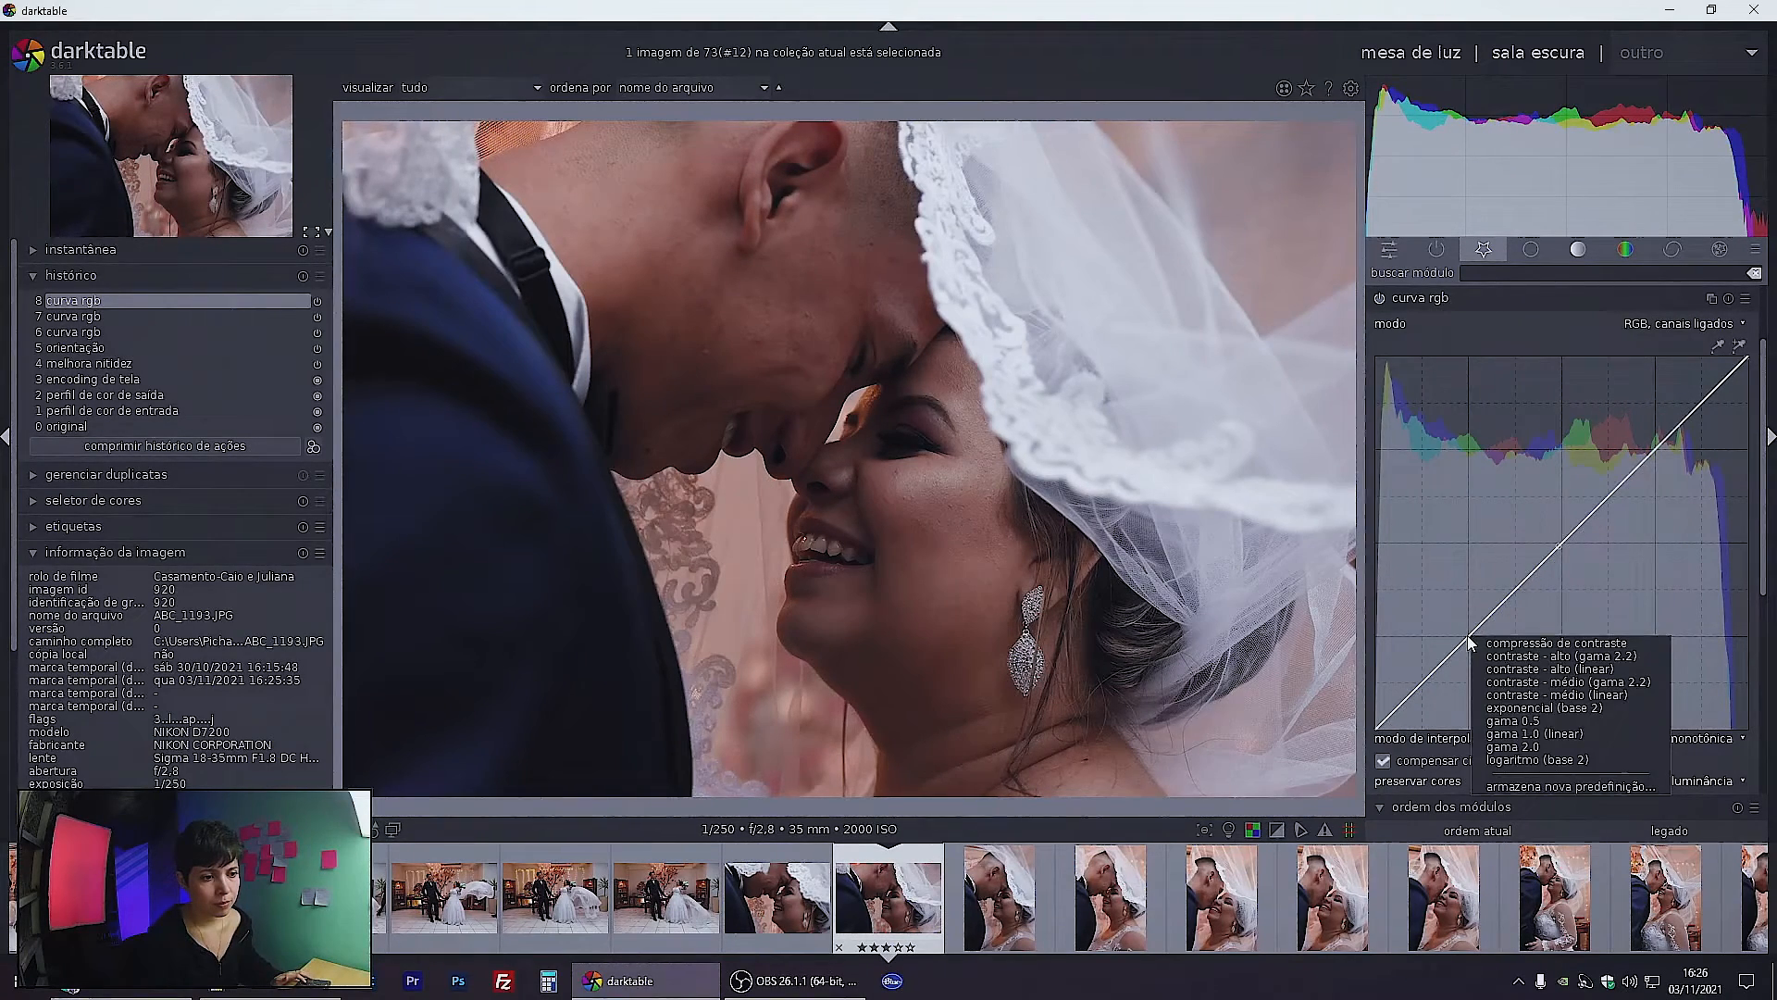
Try a shadow anchor on the RGB curve with the white point at 255.0 / 255.0, and remove the anchor
left_click(1468, 635)
mouse_move(1739, 364)
left_mouse_down()
mouse_move(1681, 348)
mouse_move(1750, 345)
left_mouse_up()
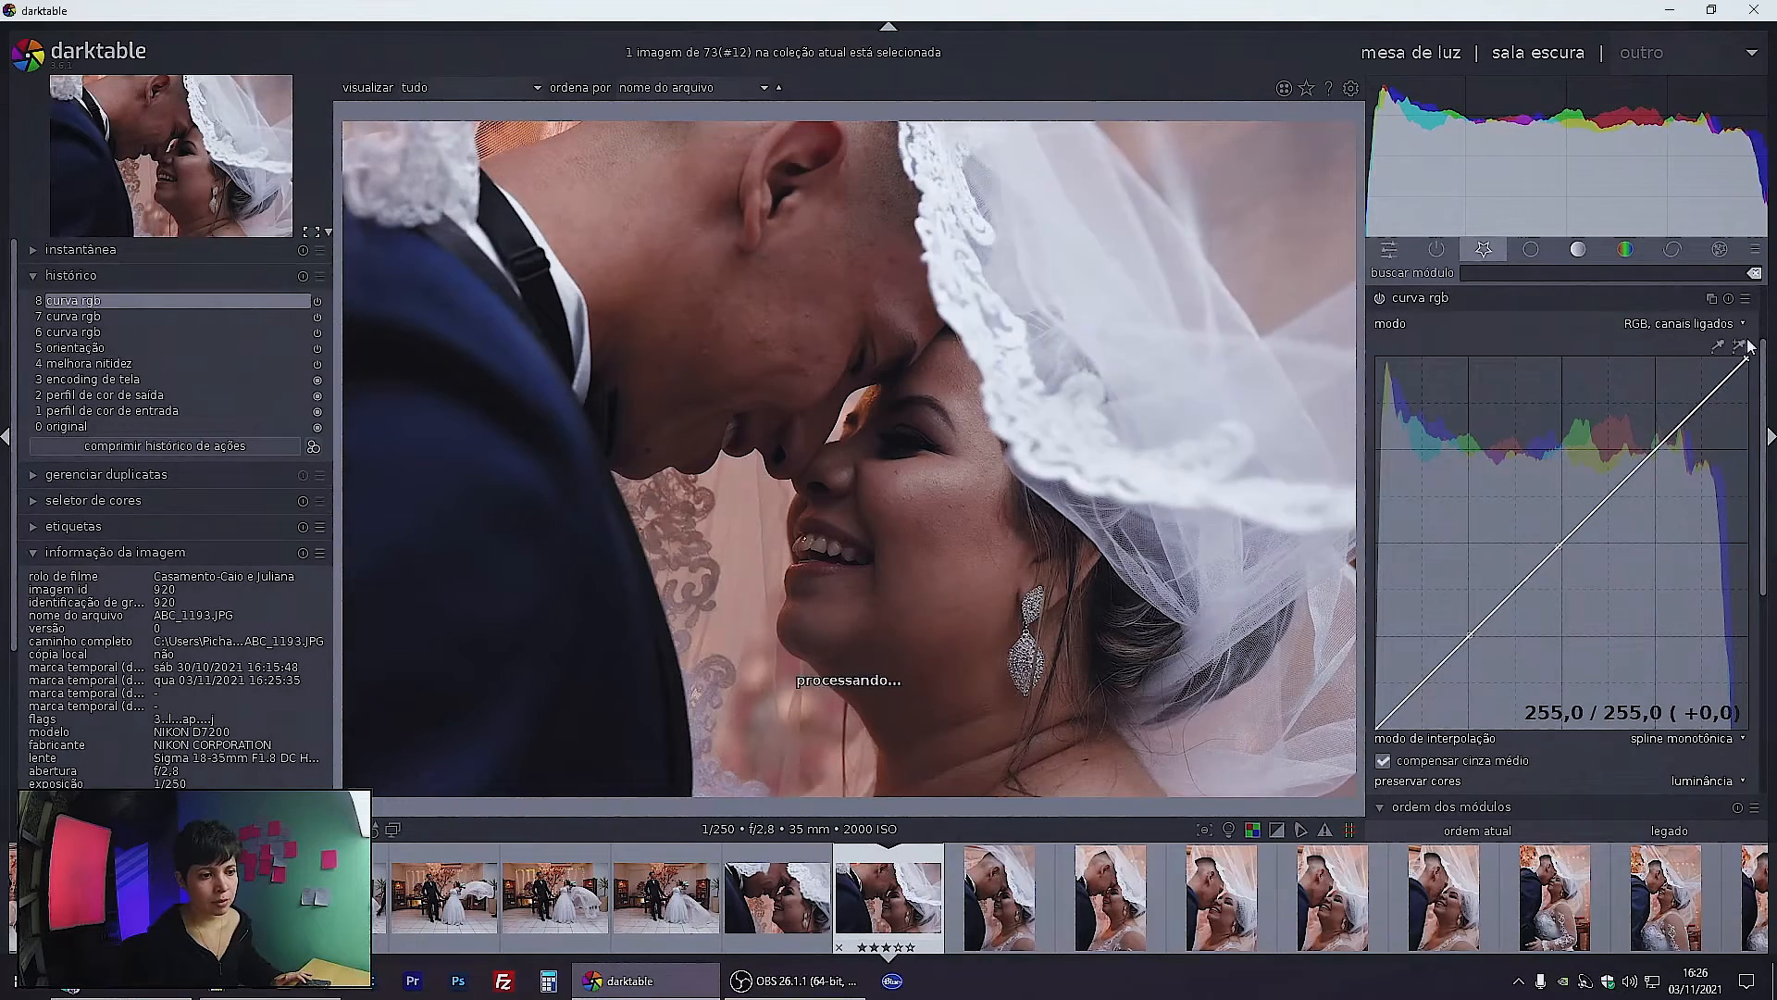
mouse_move(1745, 363)
left_mouse_down()
mouse_move(1640, 336)
mouse_move(1746, 358)
left_mouse_up()
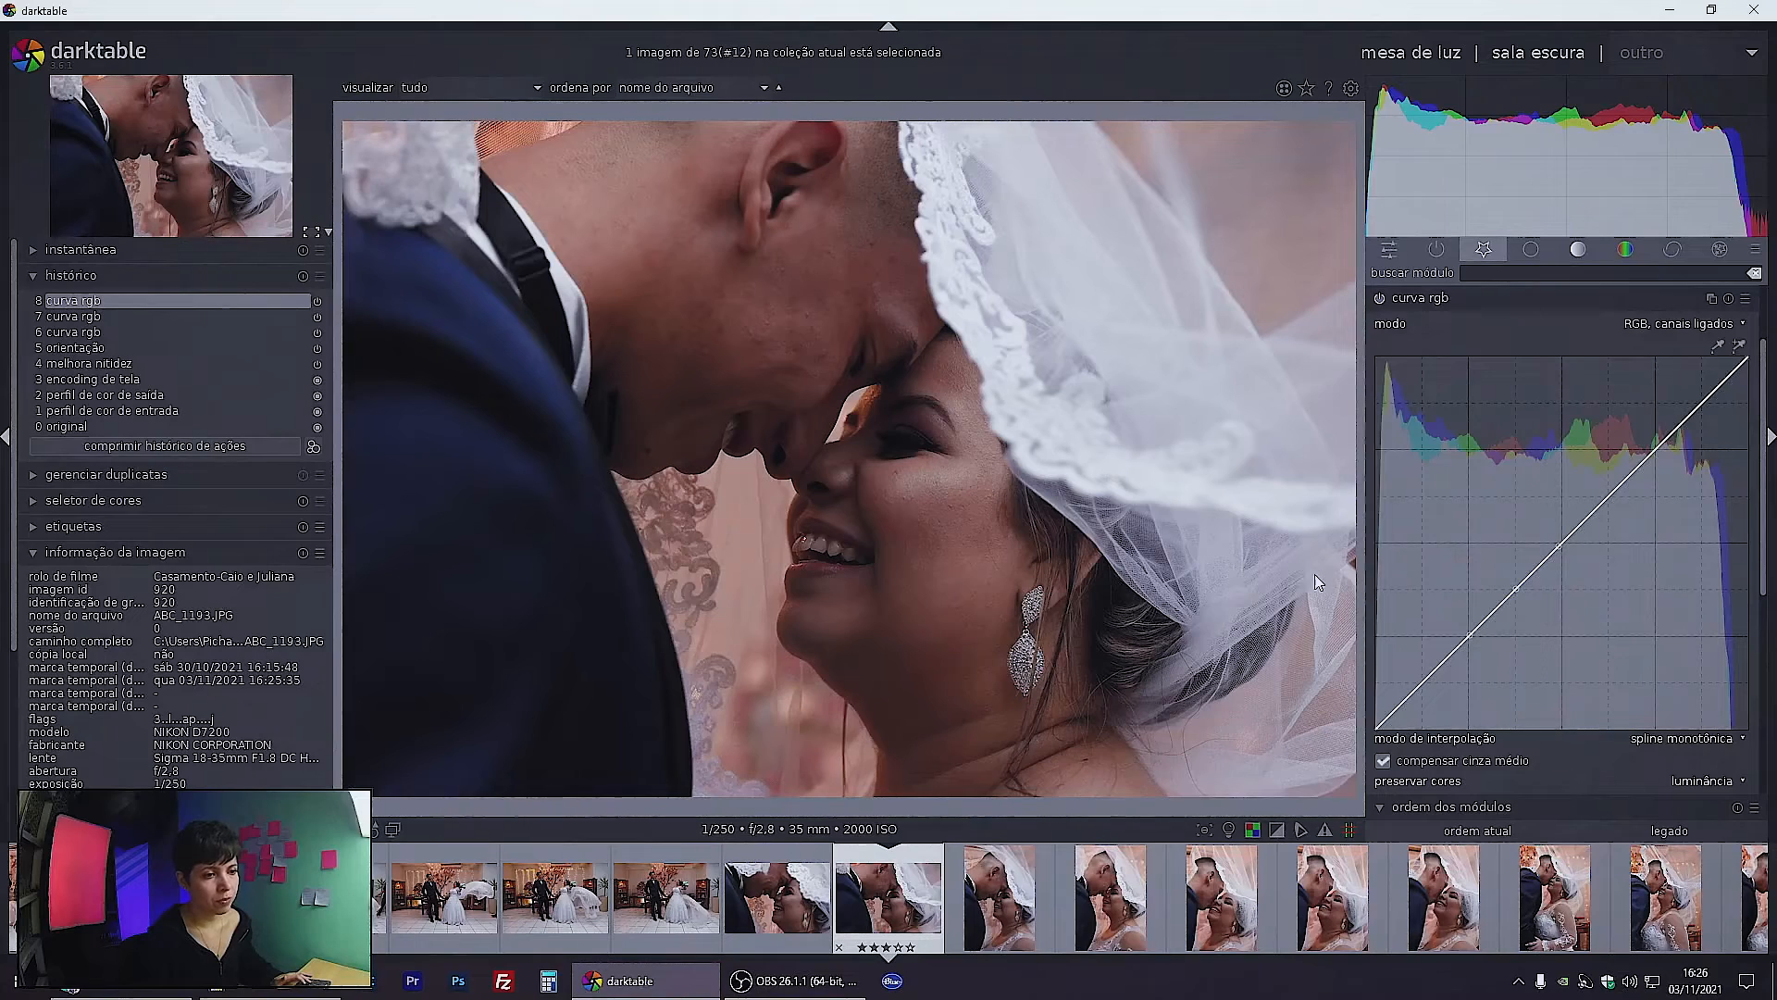
mouse_move(1746, 360)
left_mouse_down()
mouse_move(1701, 352)
mouse_move(1756, 344)
left_mouse_up()
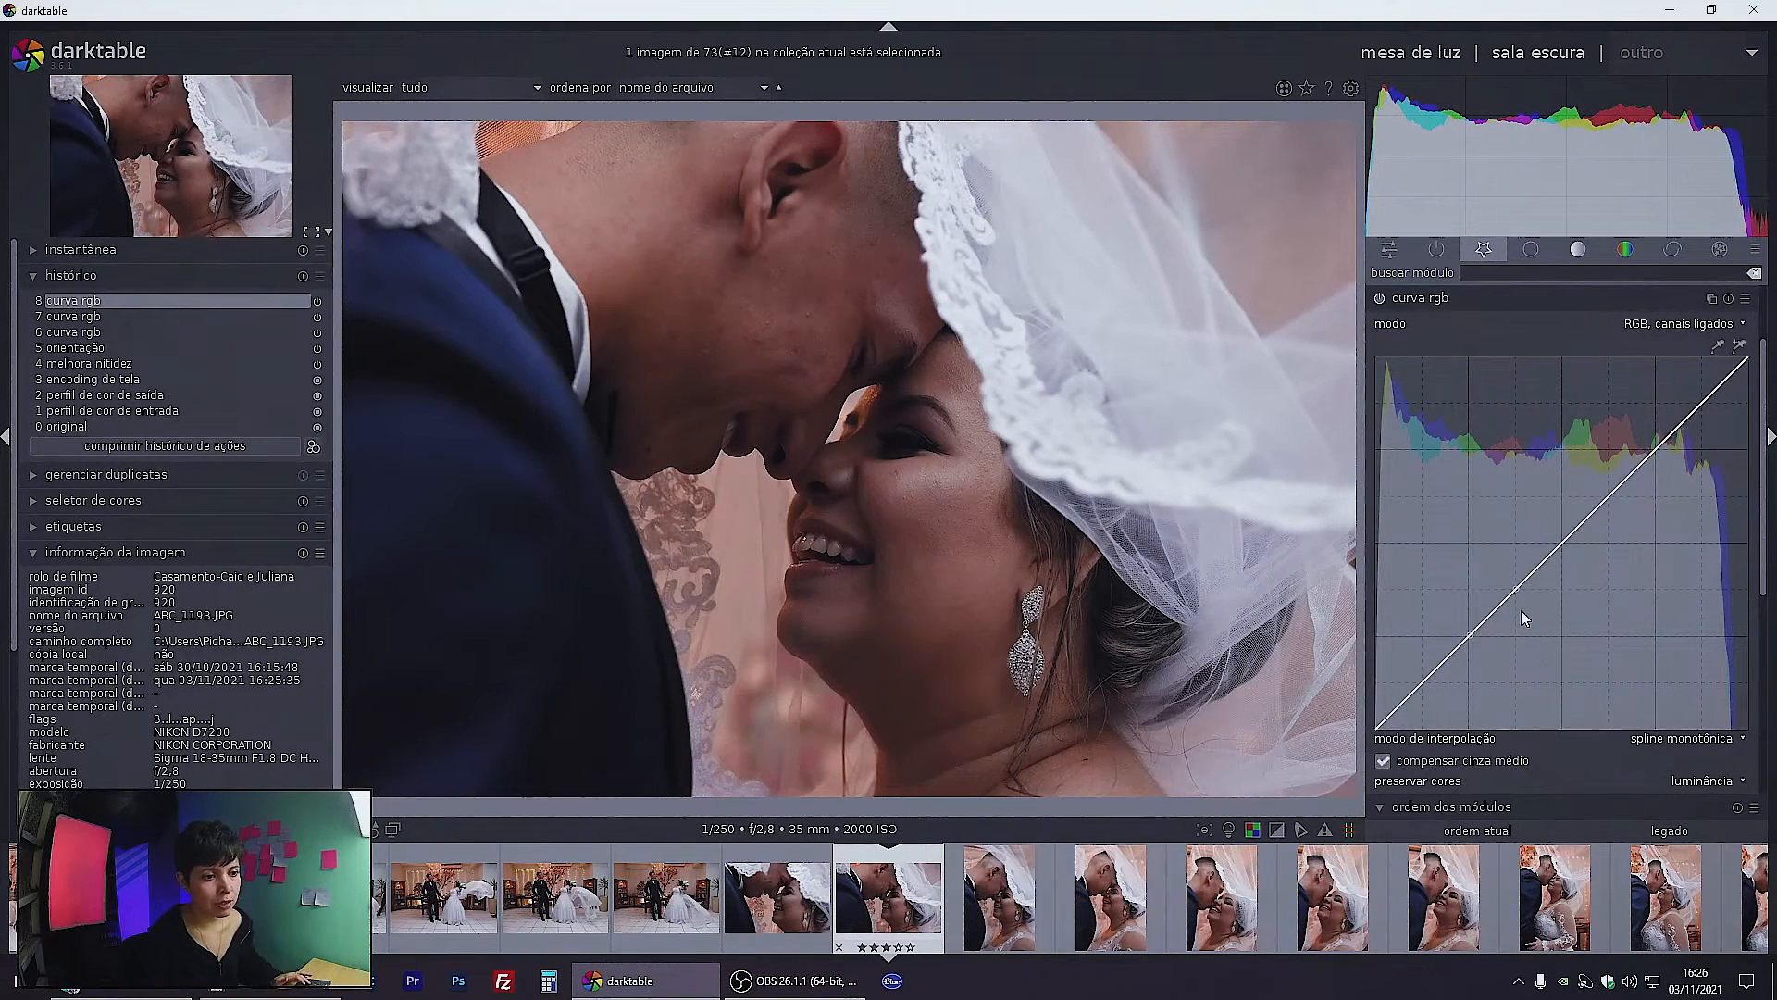
right_click(1470, 636)
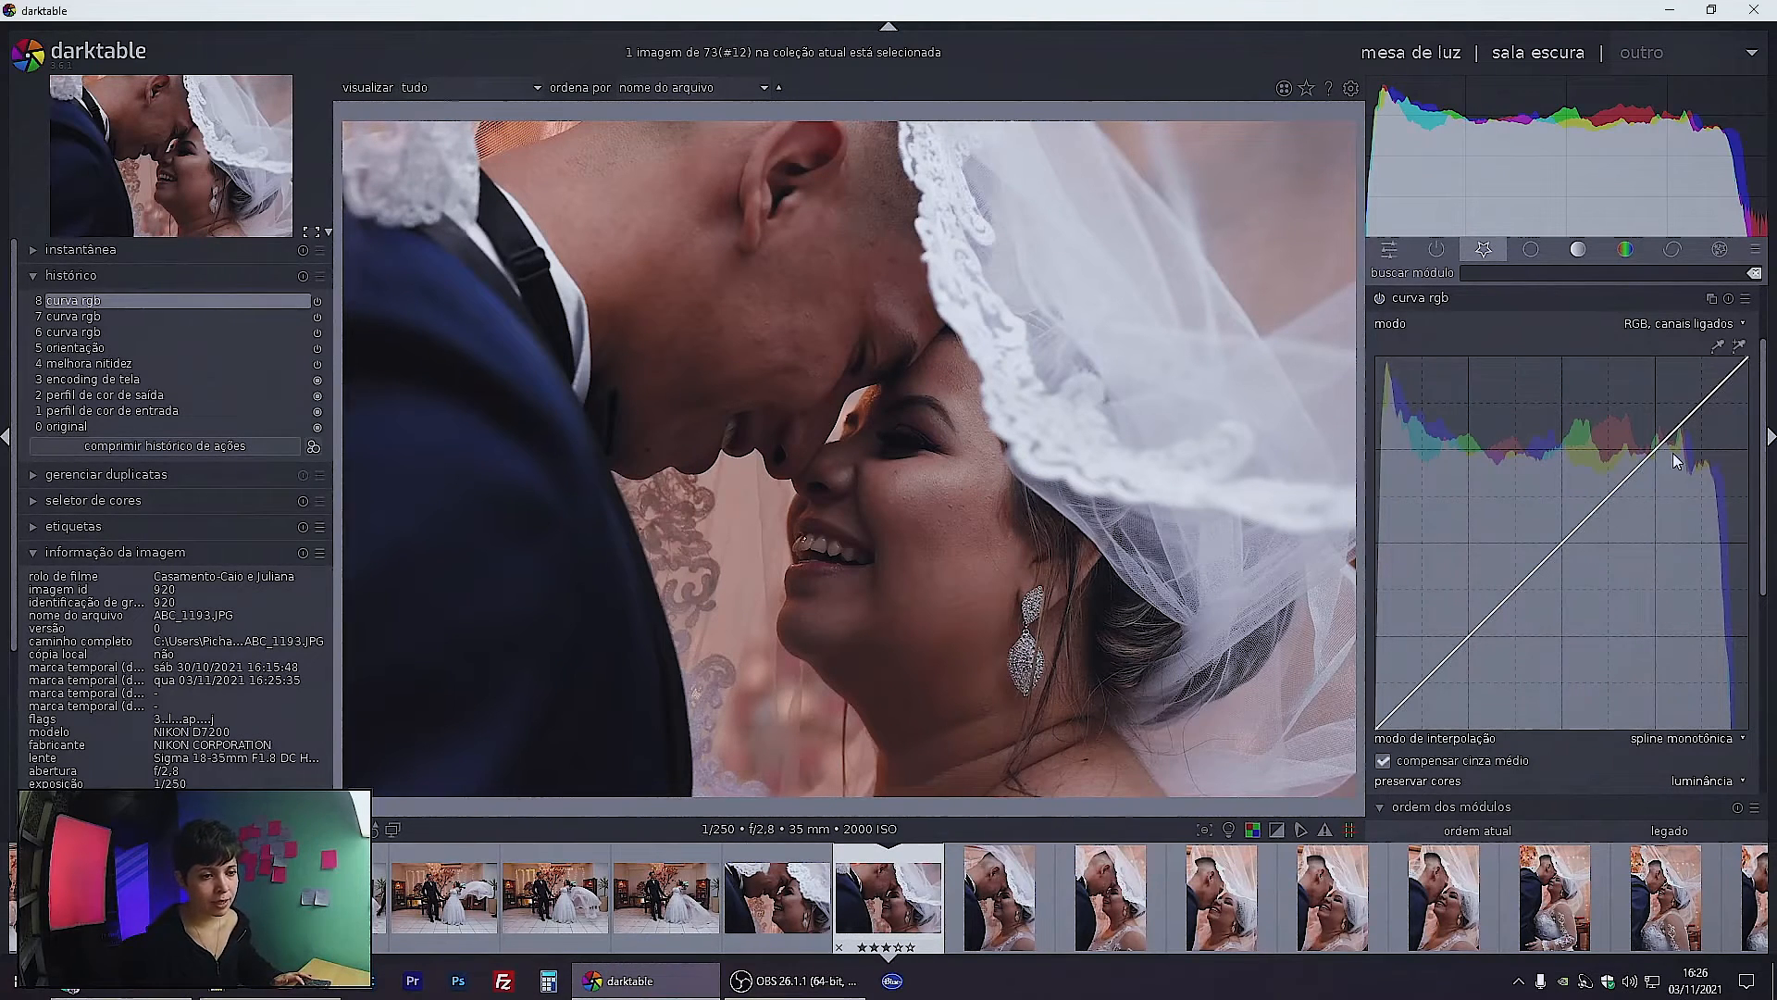
Anchor the RGB curve in the shadows and the lower highlights, and pull the white point in to about 243 / 255
left_click(1469, 636)
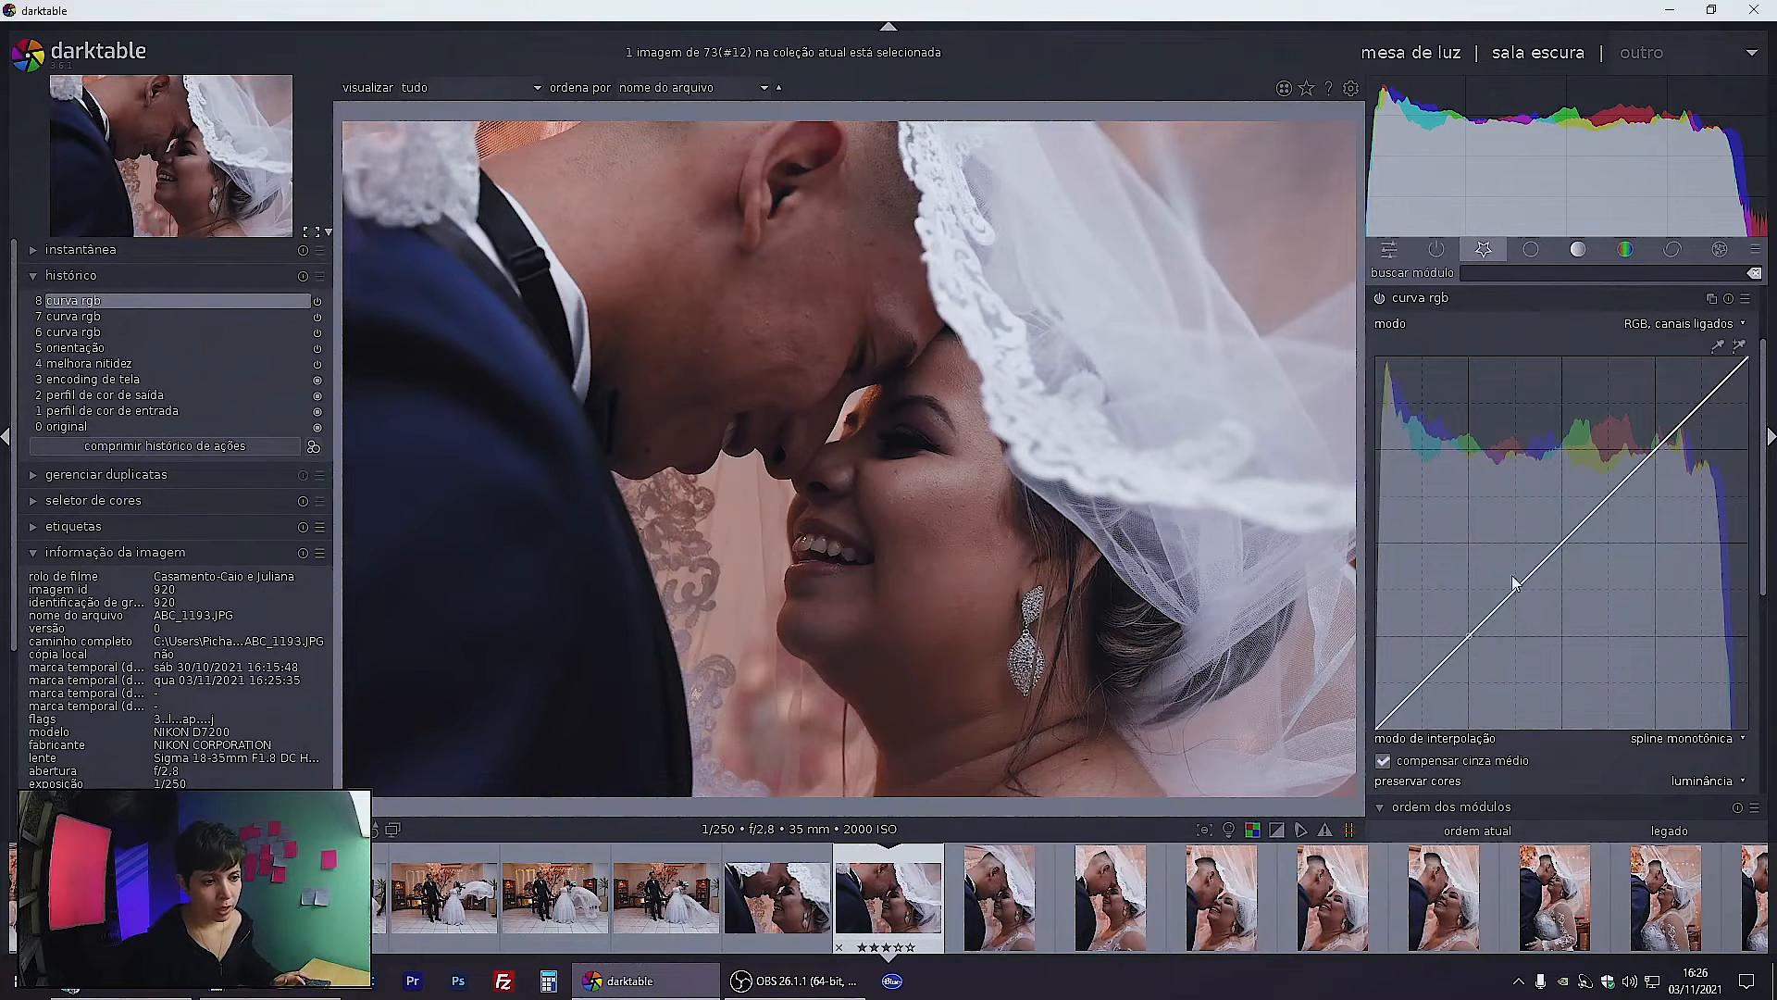
left_click(1633, 474)
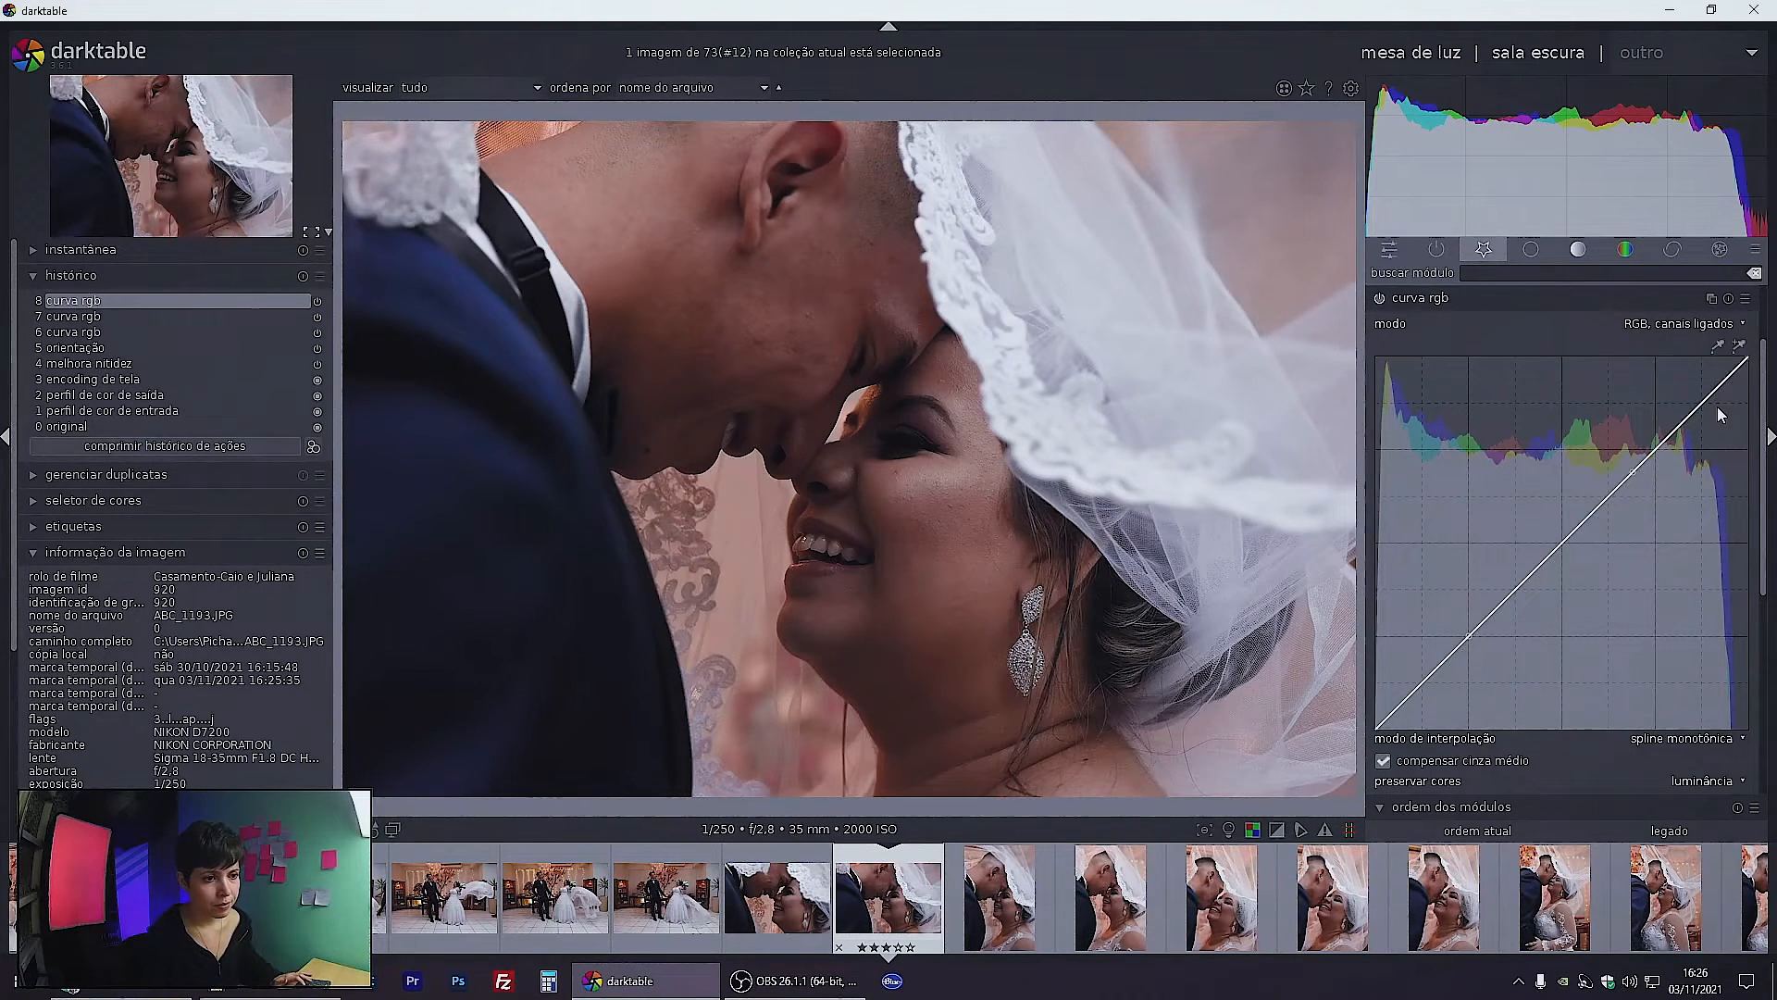
right_click(1469, 635)
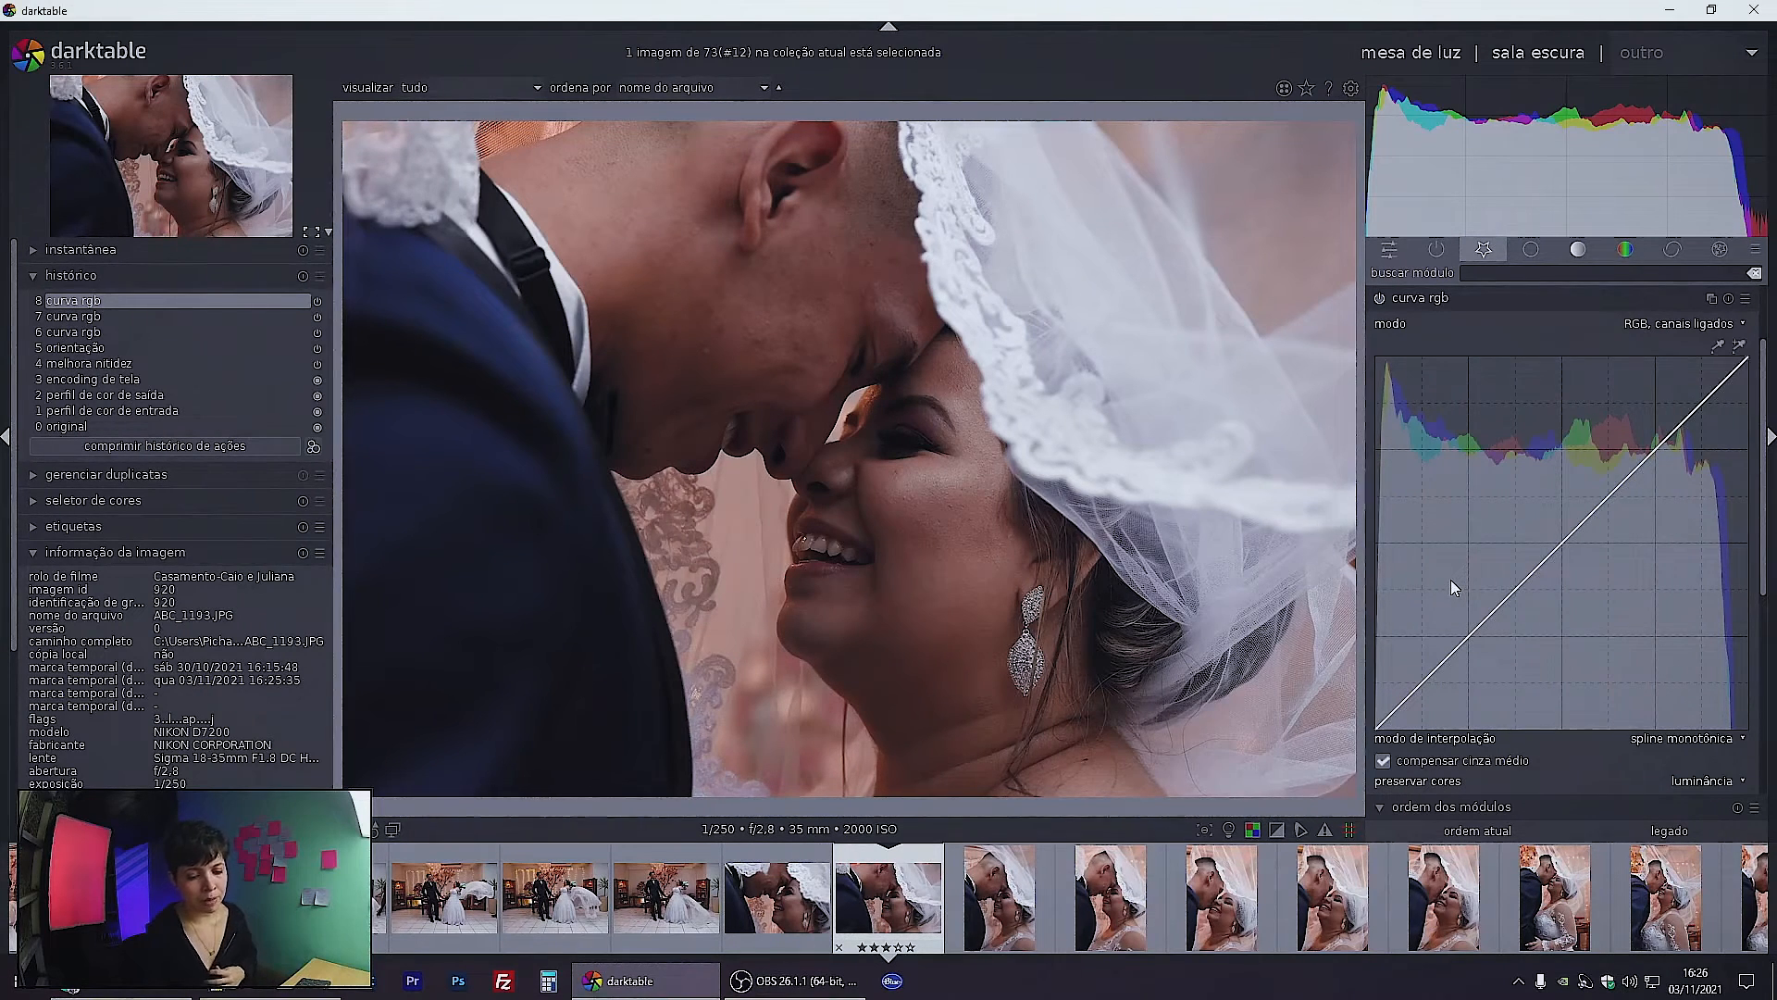
left_click(1487, 618)
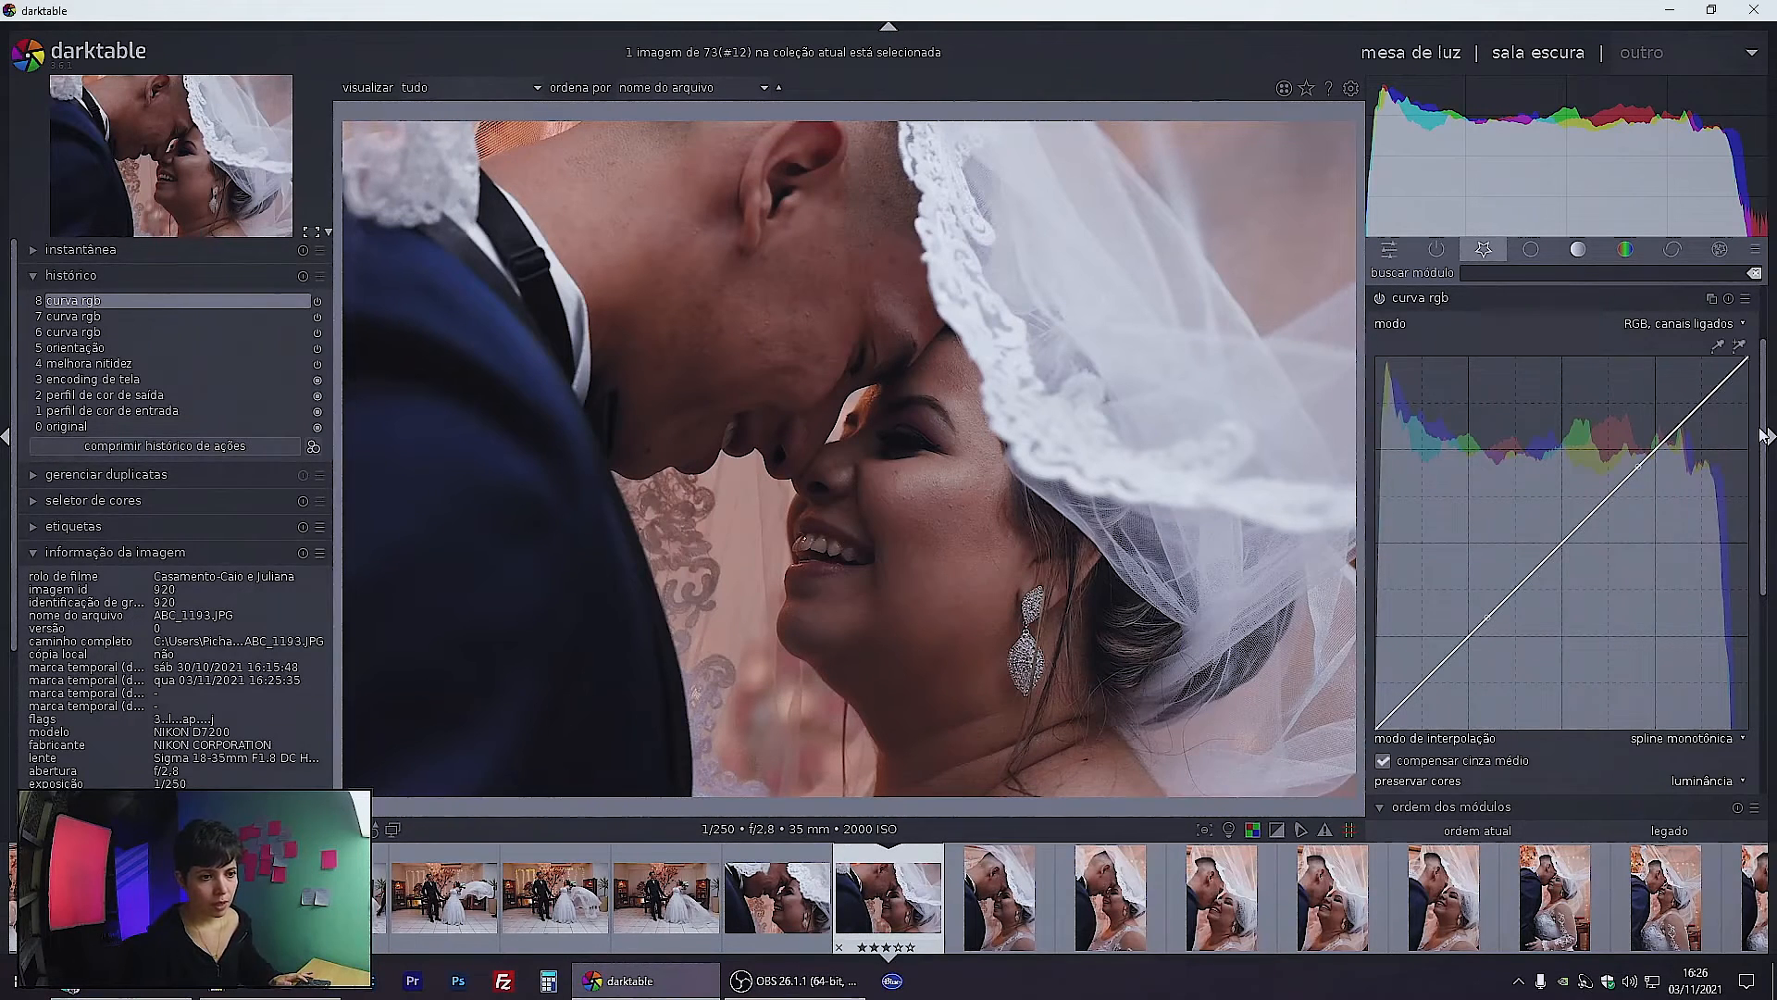
left_click_drag(1746, 364, 1732, 359)
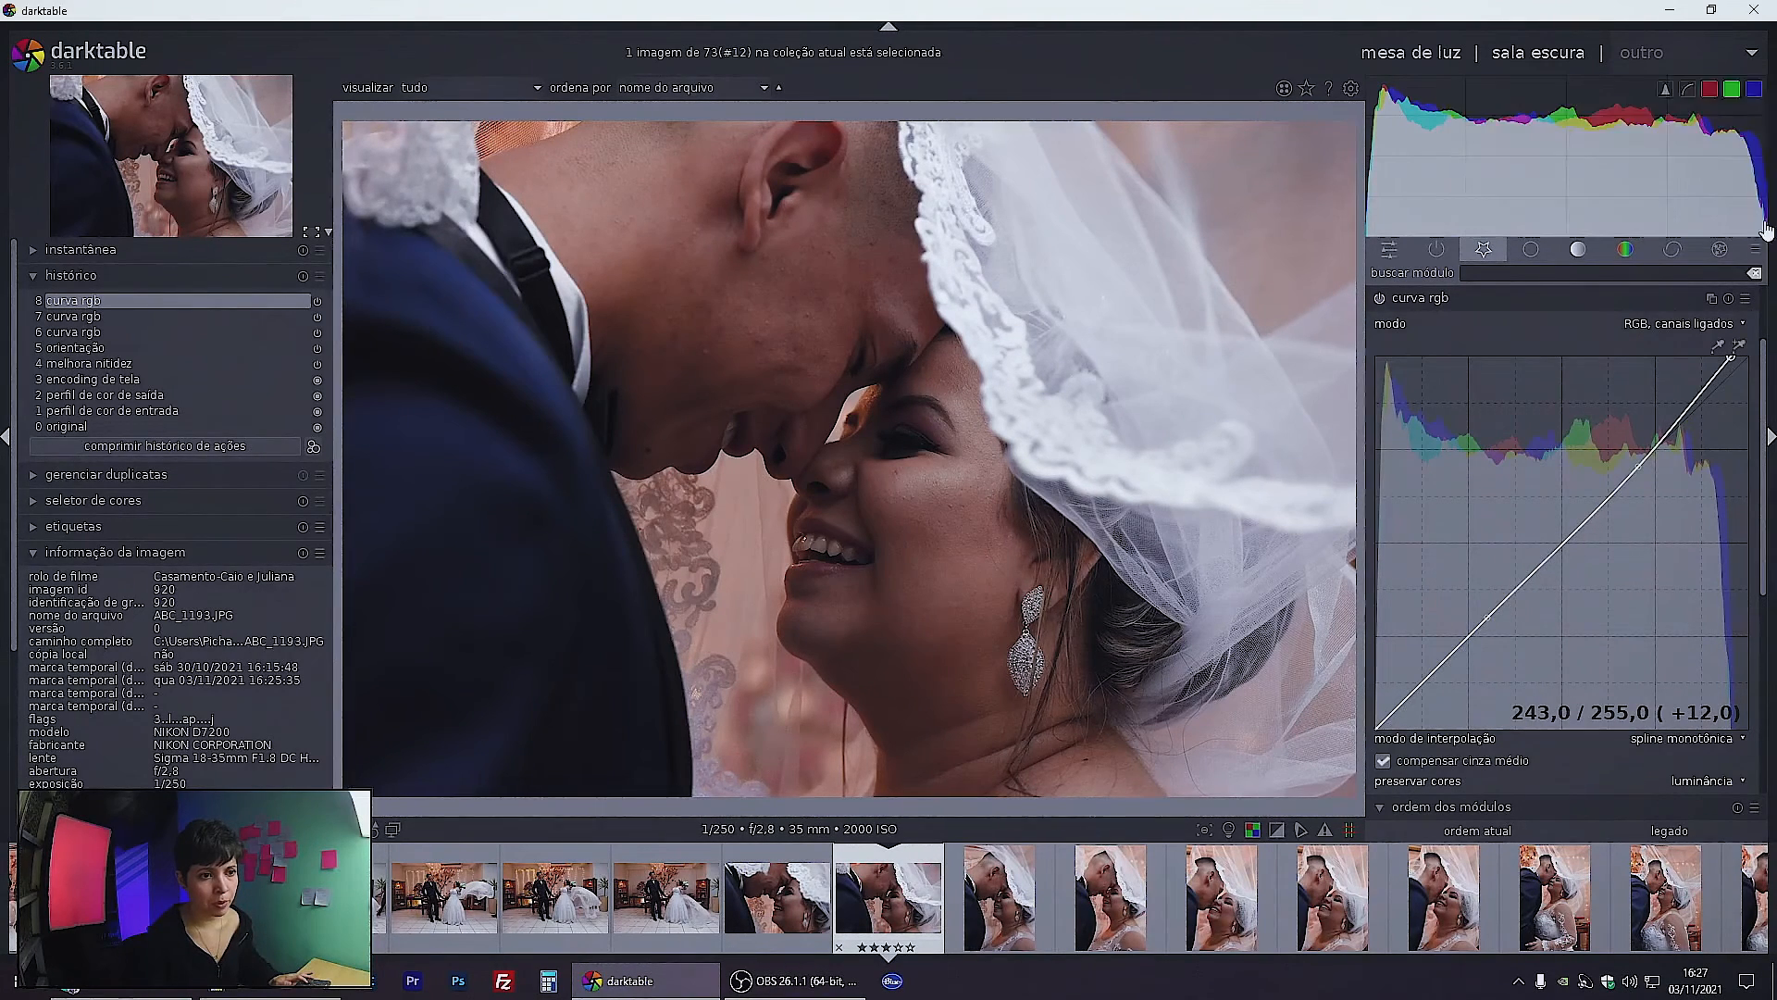
mouse_move(1730, 360)
left_mouse_down()
mouse_move(1747, 360)
mouse_move(1733, 357)
left_mouse_up()
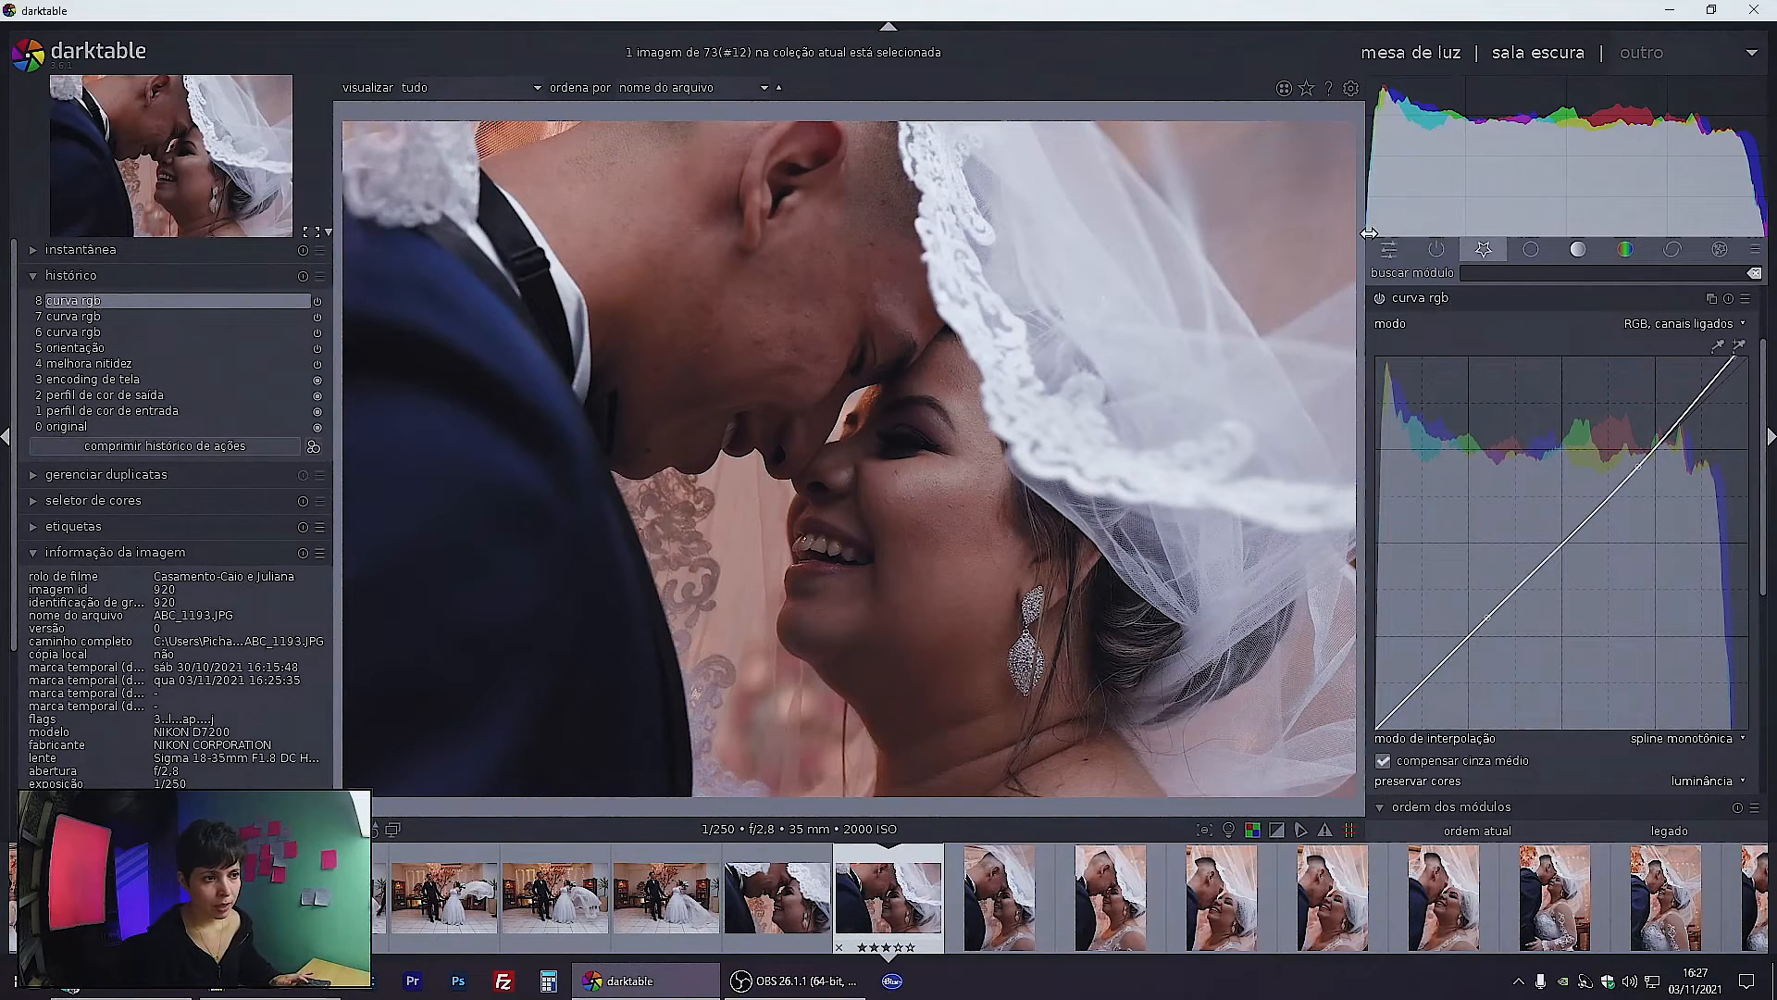
Lift the RGB curve's black point to about 0.0 / 5.1, raise the shadow anchor above 32.3 / 50.6, and lower the highlight anchor slightly
left_click_drag(1378, 727, 1352, 719)
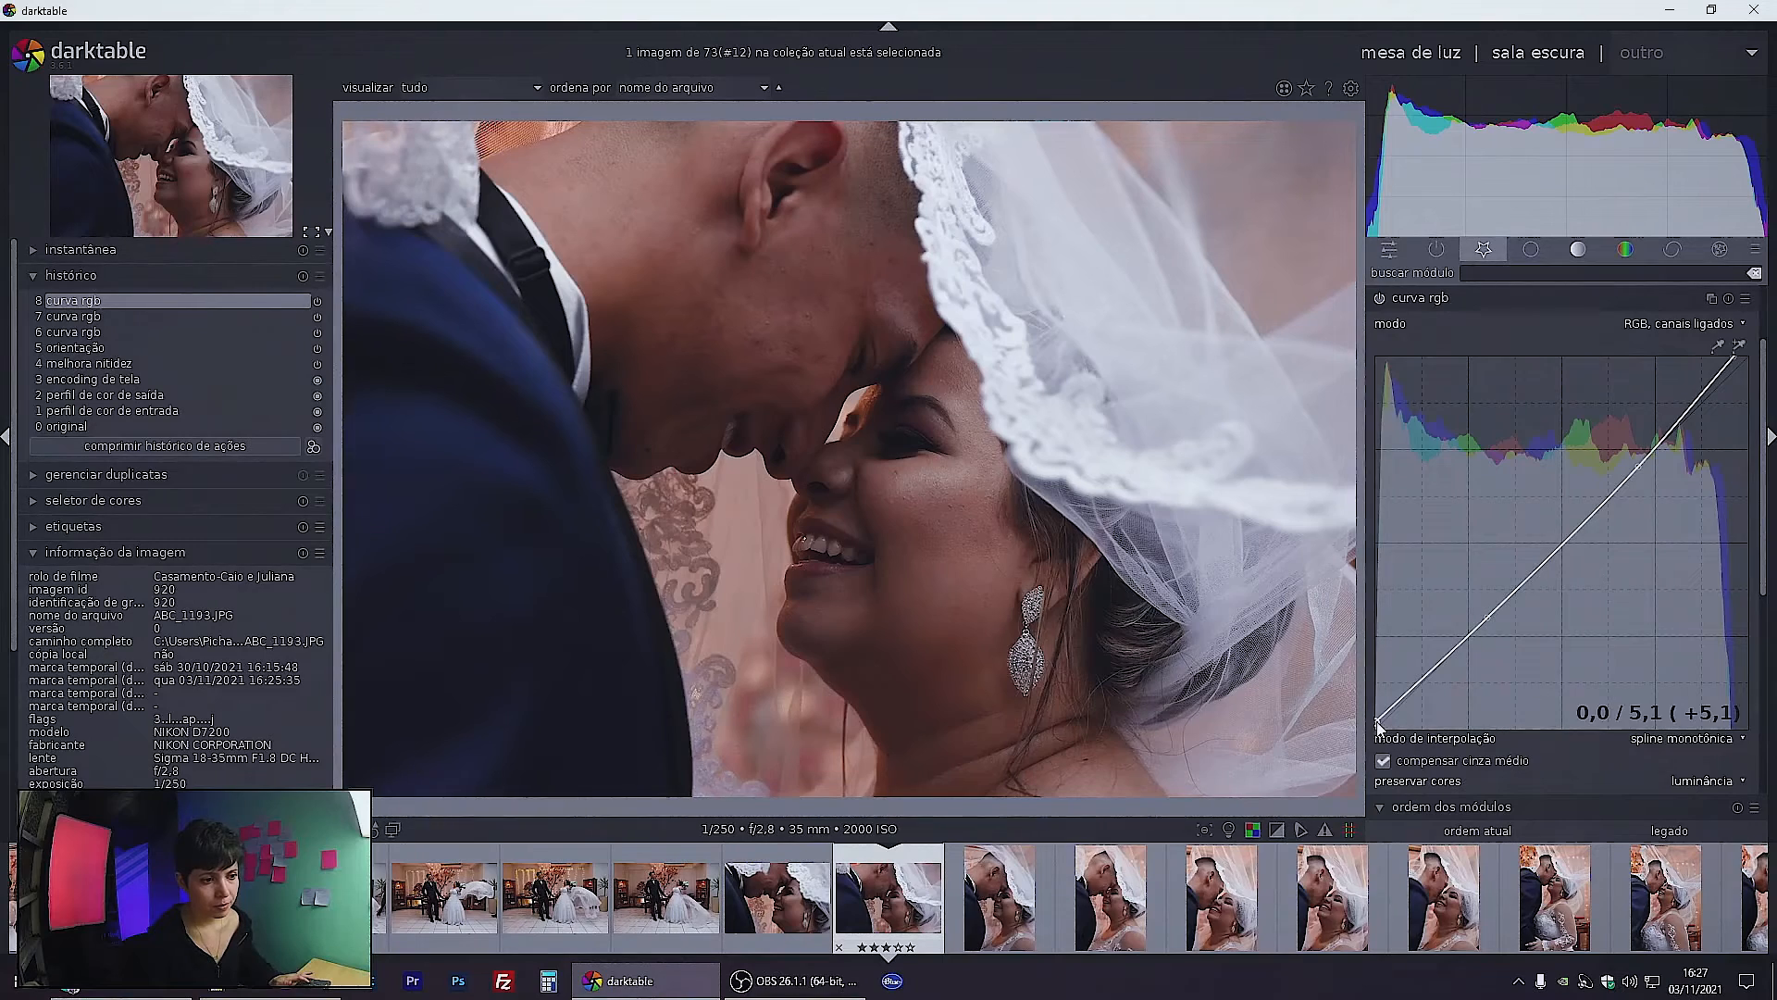
left_click_drag(1485, 618, 1425, 661)
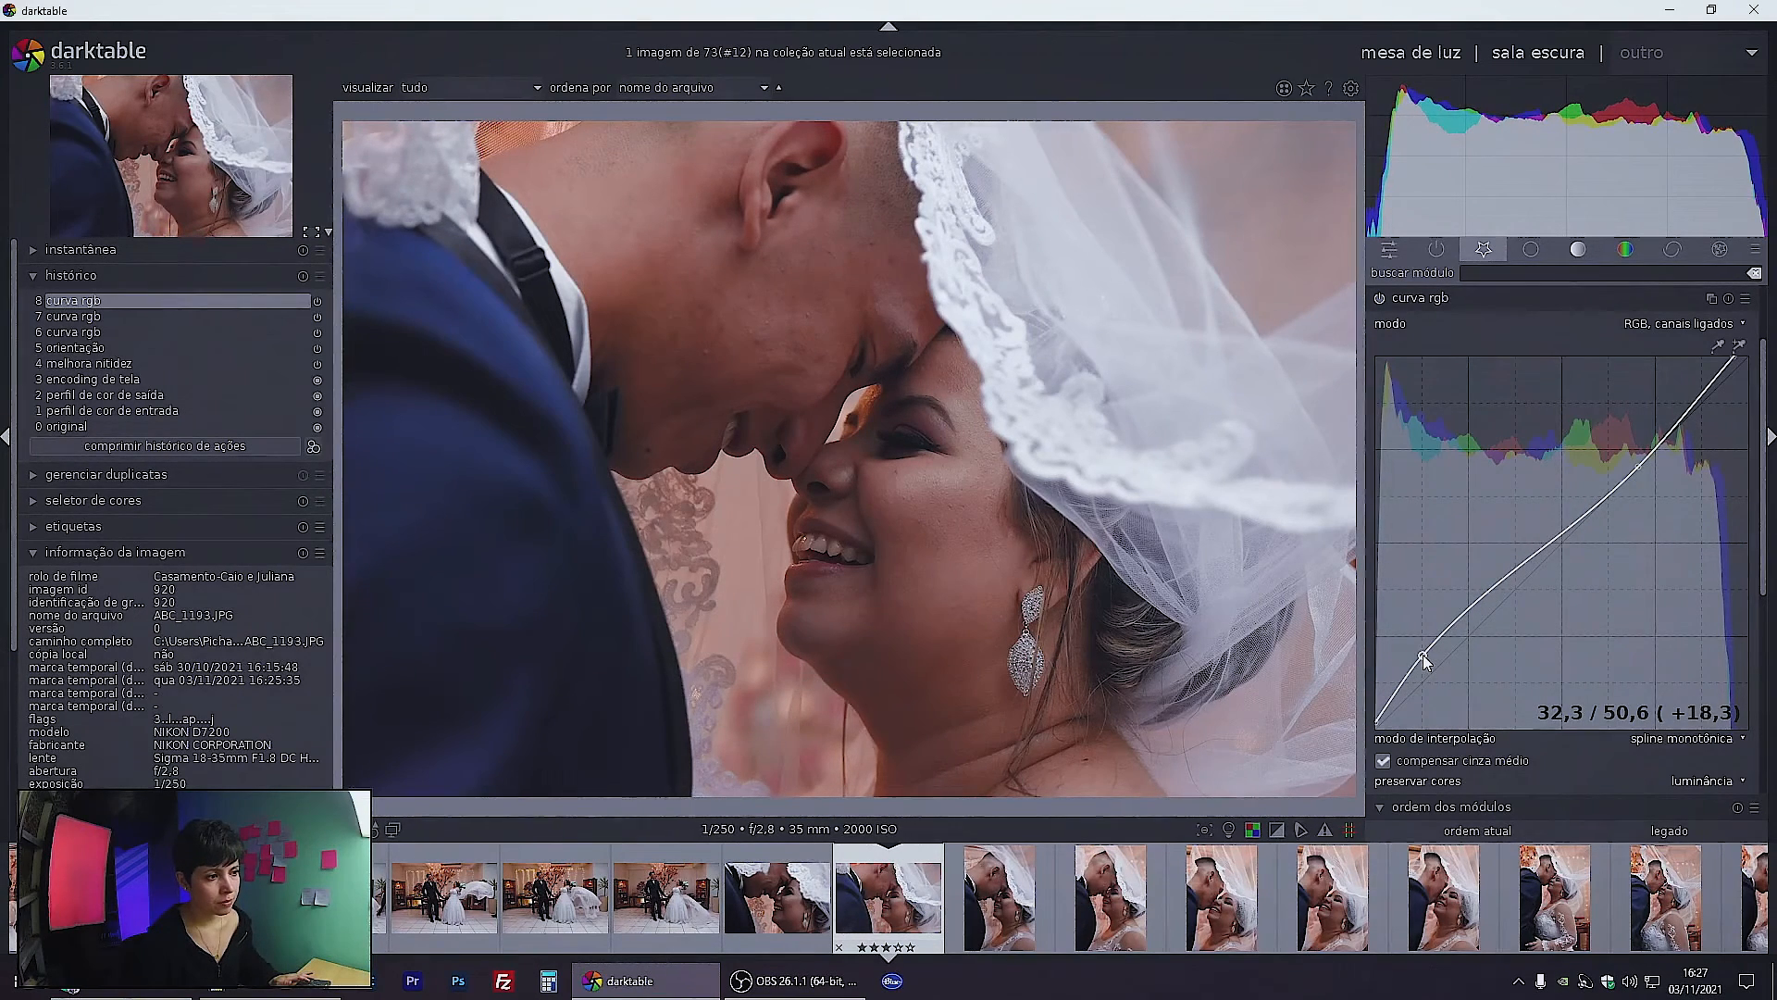
left_click_drag(1423, 659, 1425, 642)
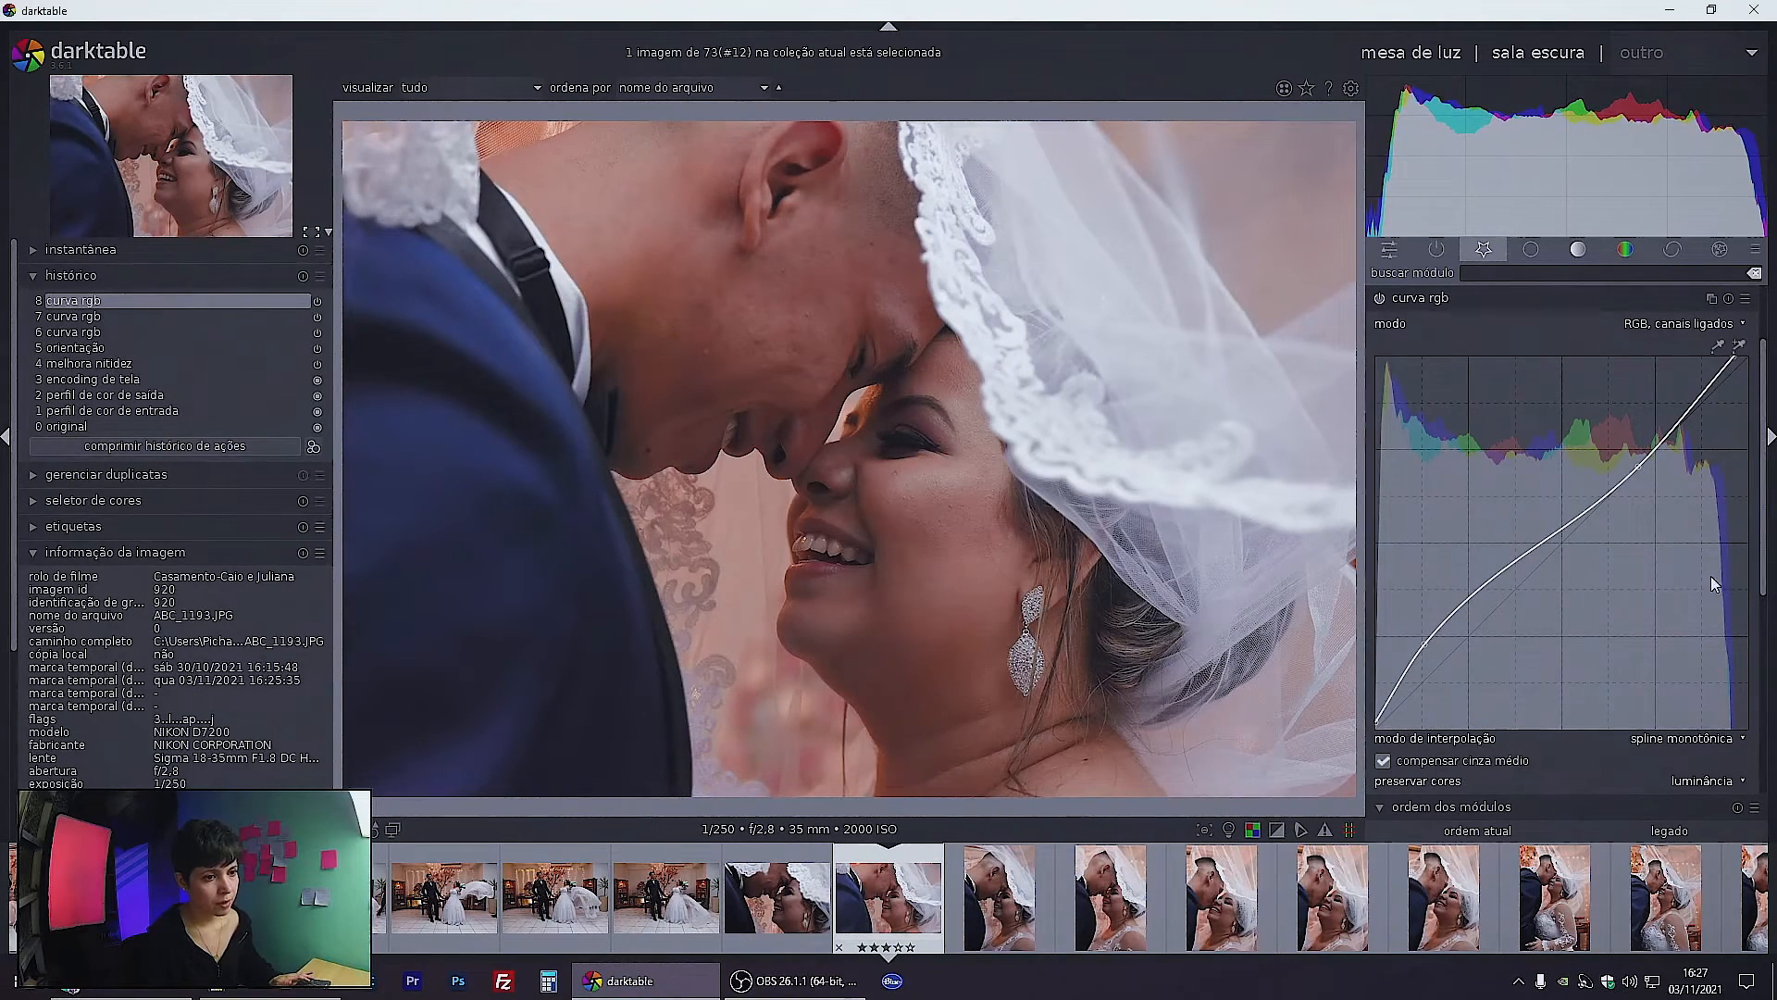
left_click_drag(1638, 472, 1634, 479)
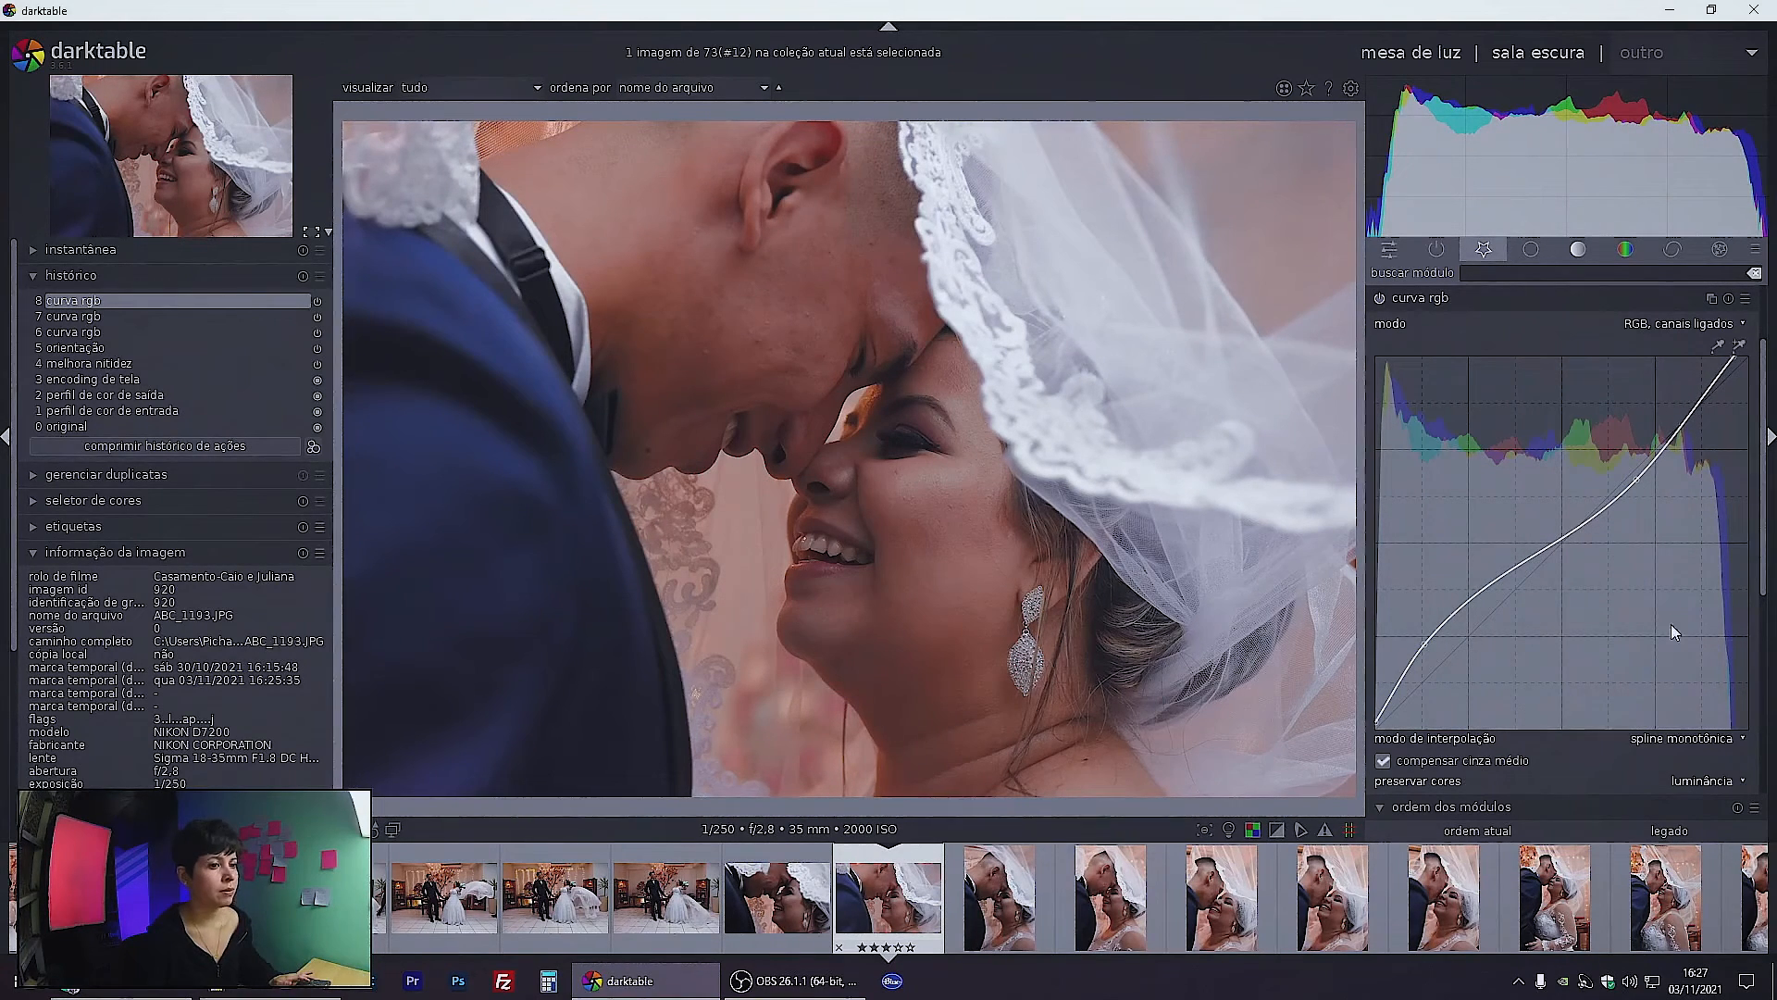
Compare the photo with the RGB curve module off and on, and reopen the module's settings
left_click(1379, 299)
left_click(1379, 299)
left_click(1379, 300)
left_click(1379, 300)
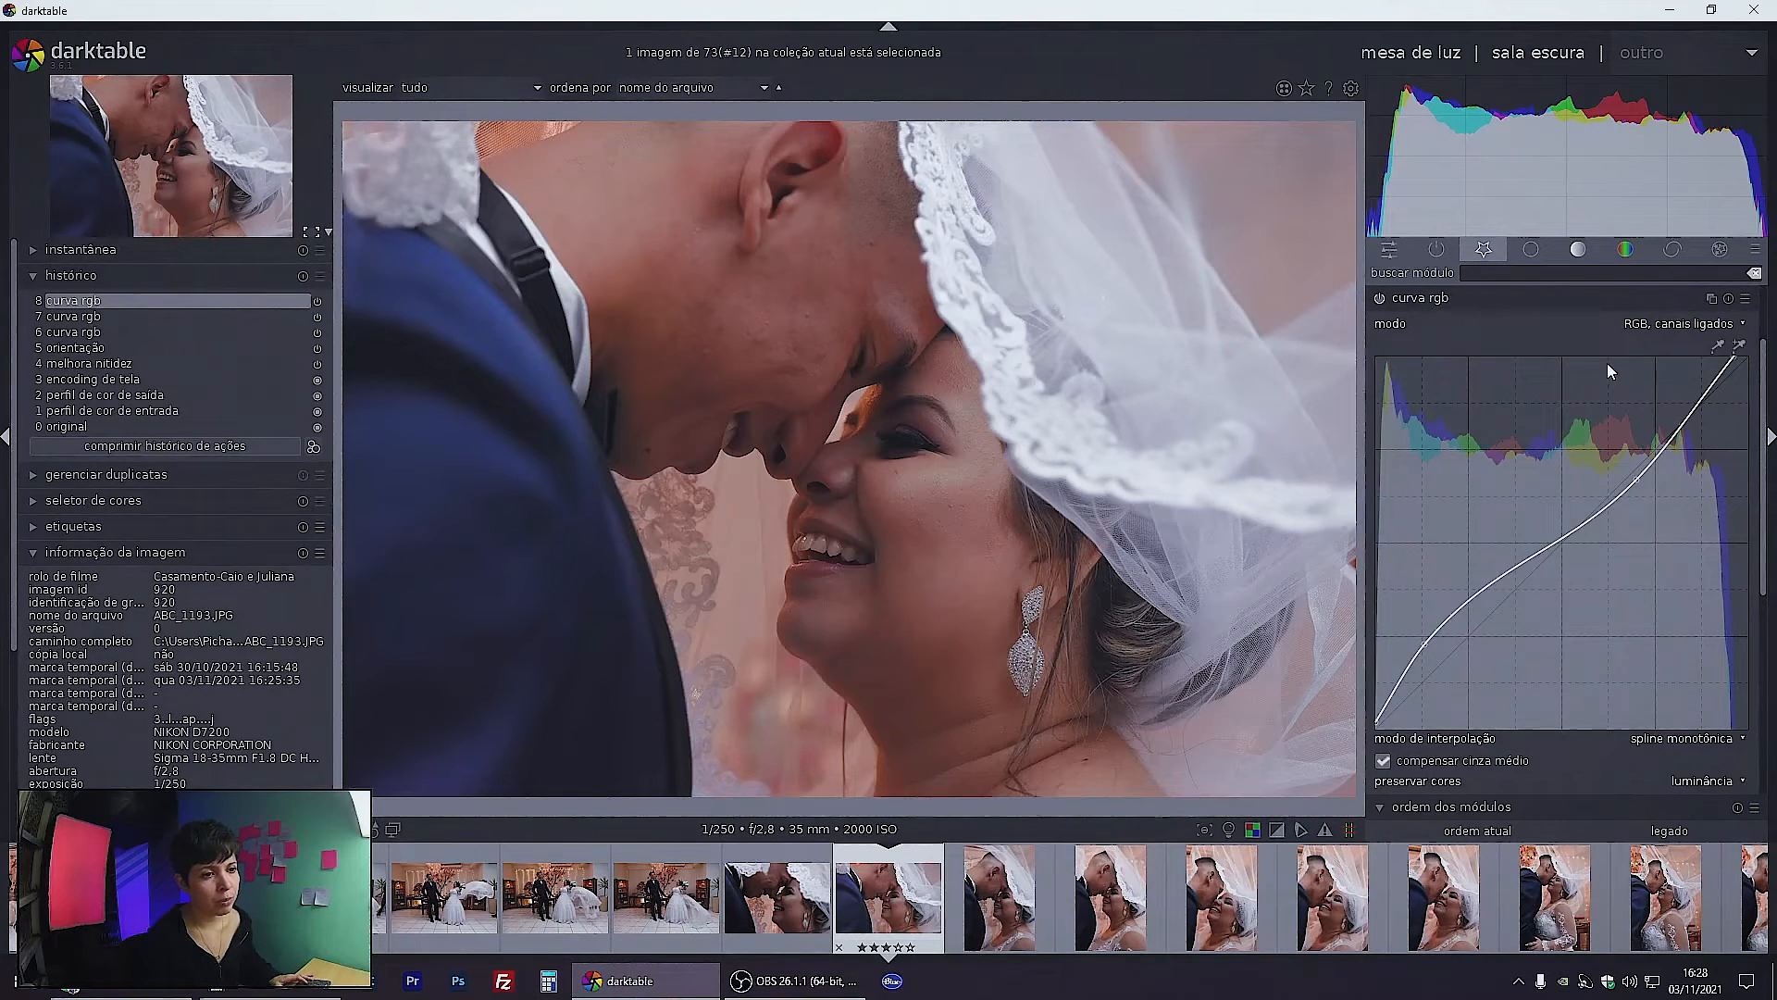
left_click(1457, 298)
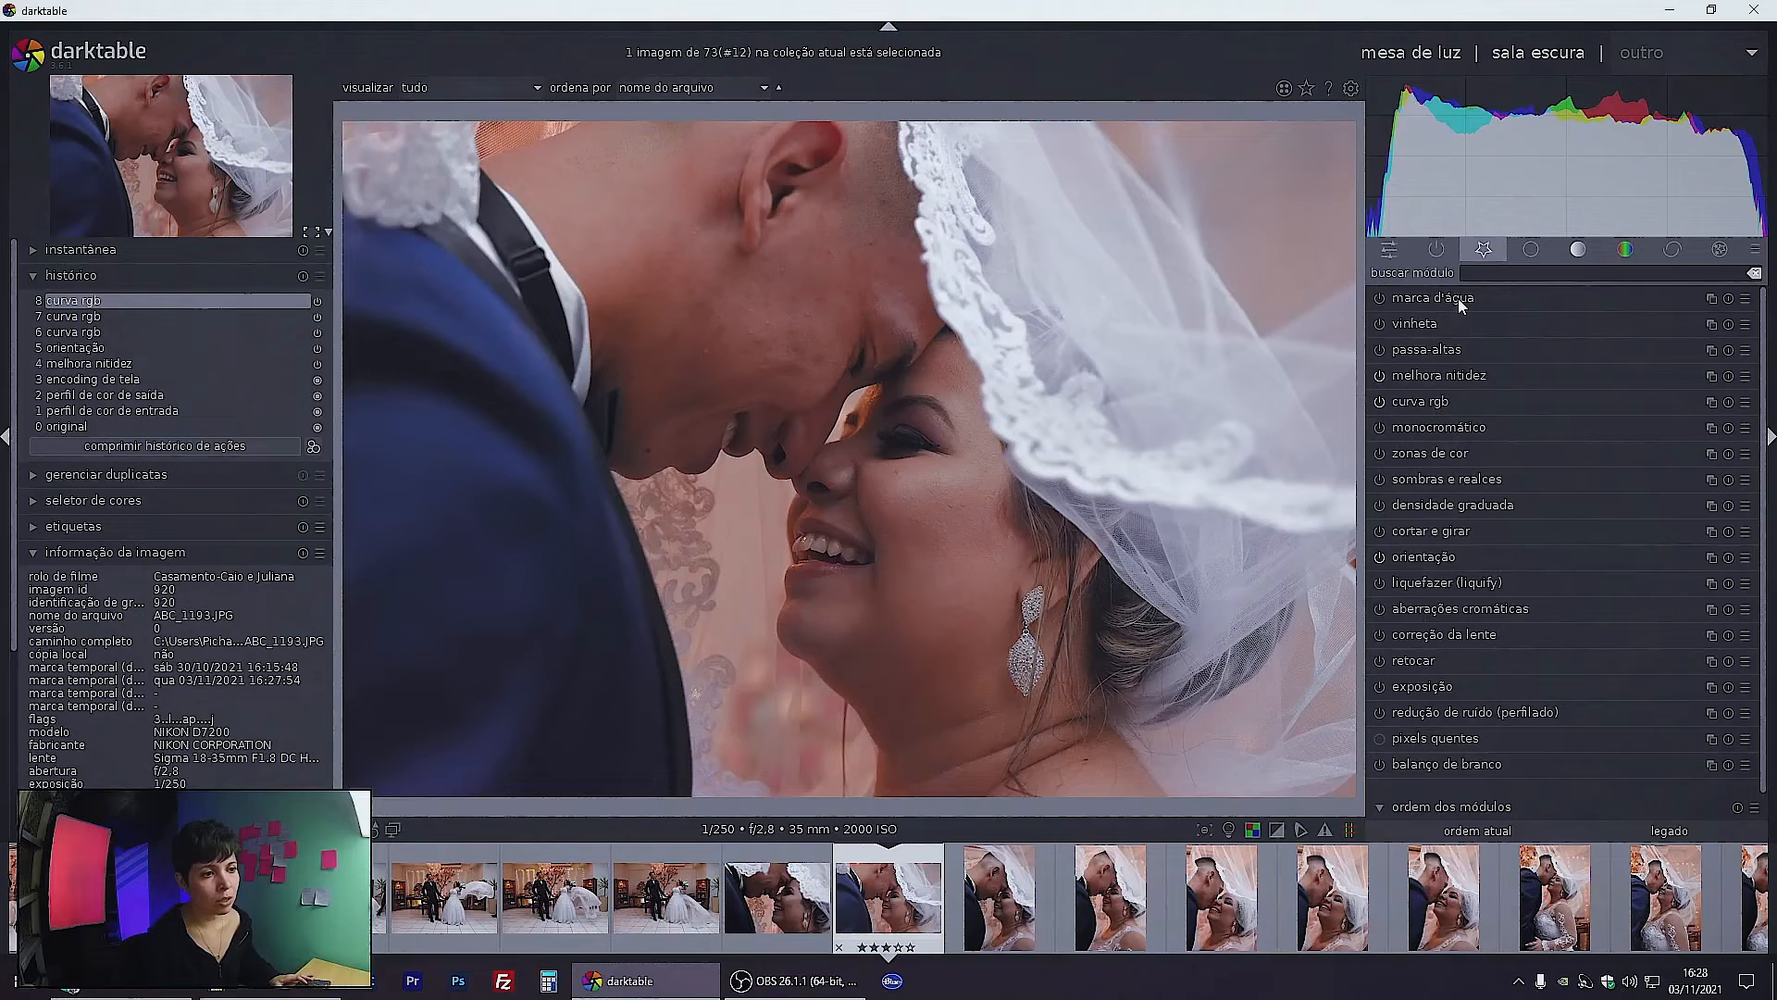
left_click(1469, 402)
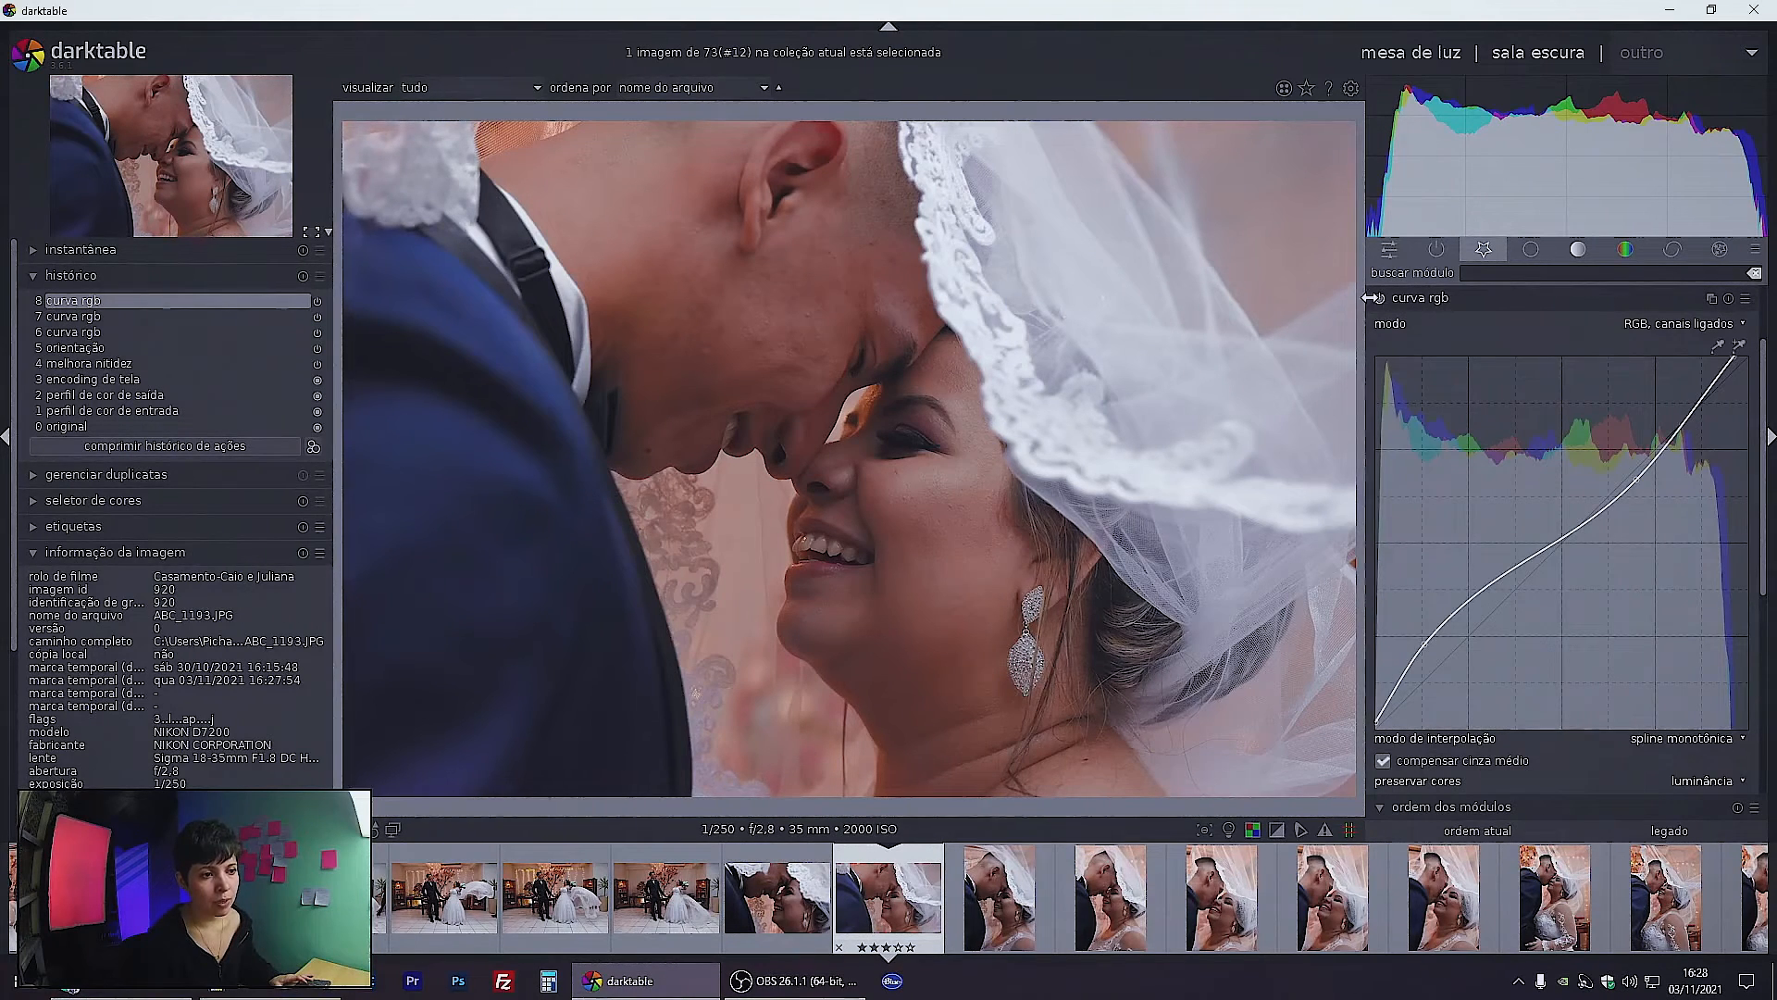
Add a new instance of the RGB curve module and enable its middle-grey compensation
left_click(1707, 301)
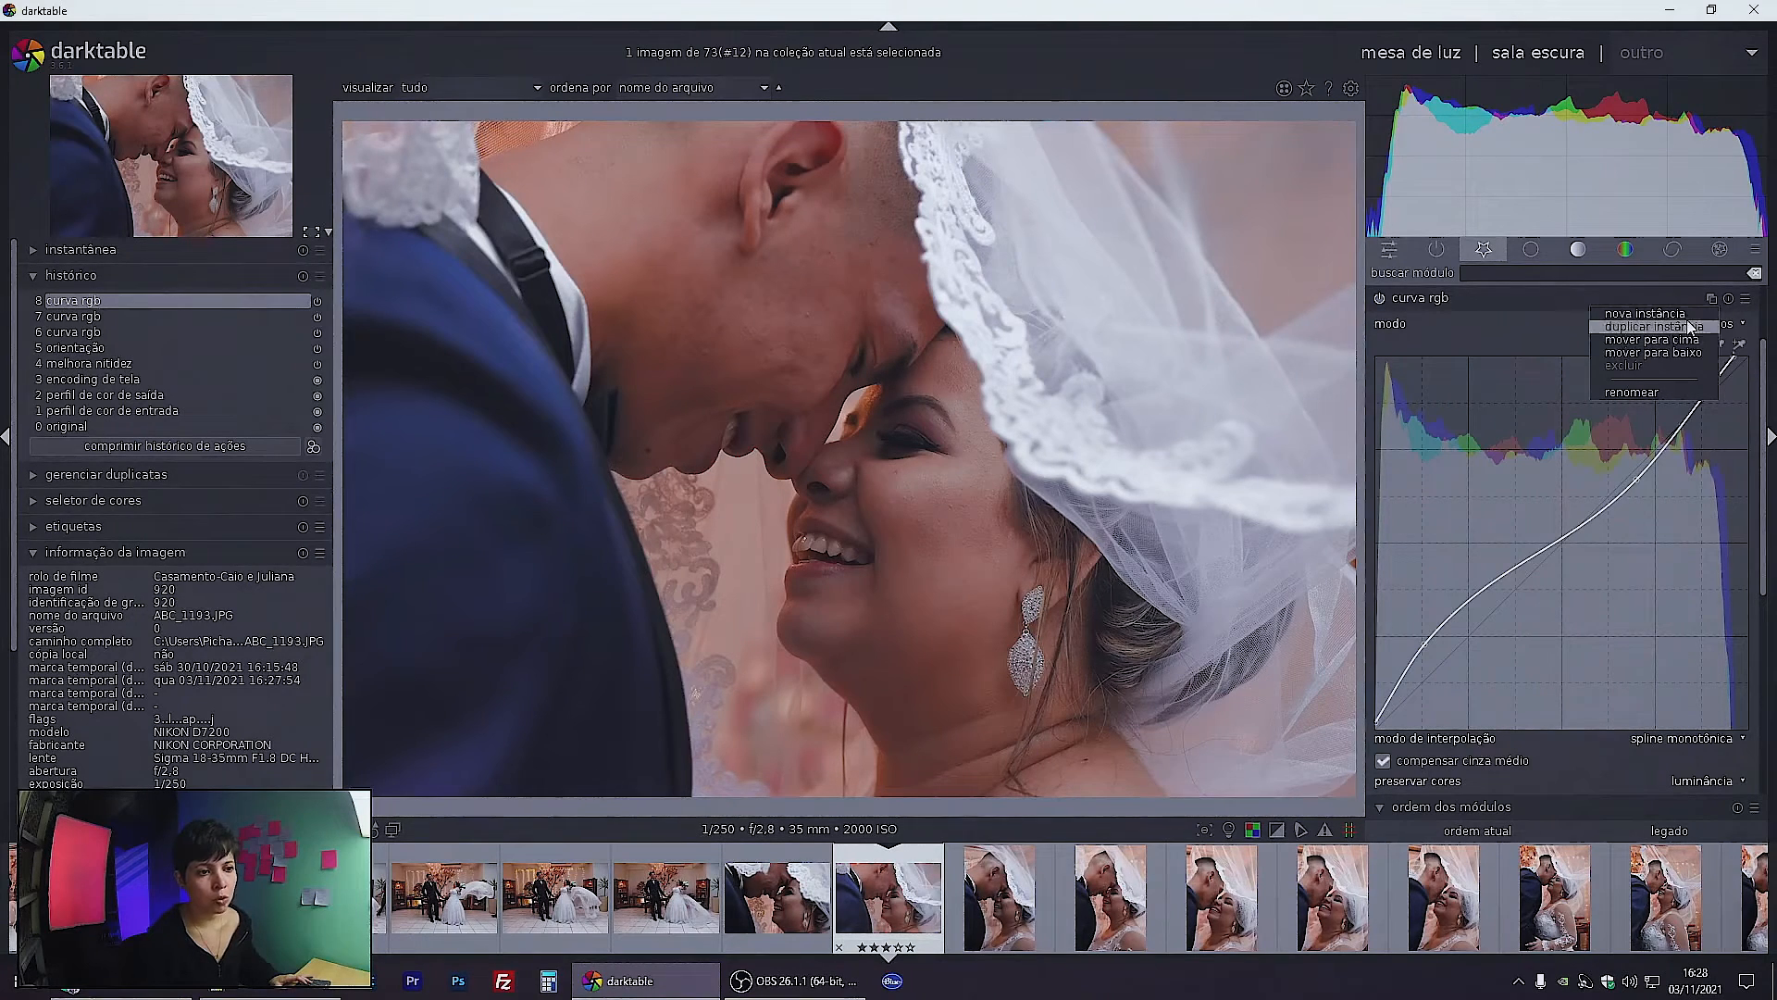
left_click(1566, 298)
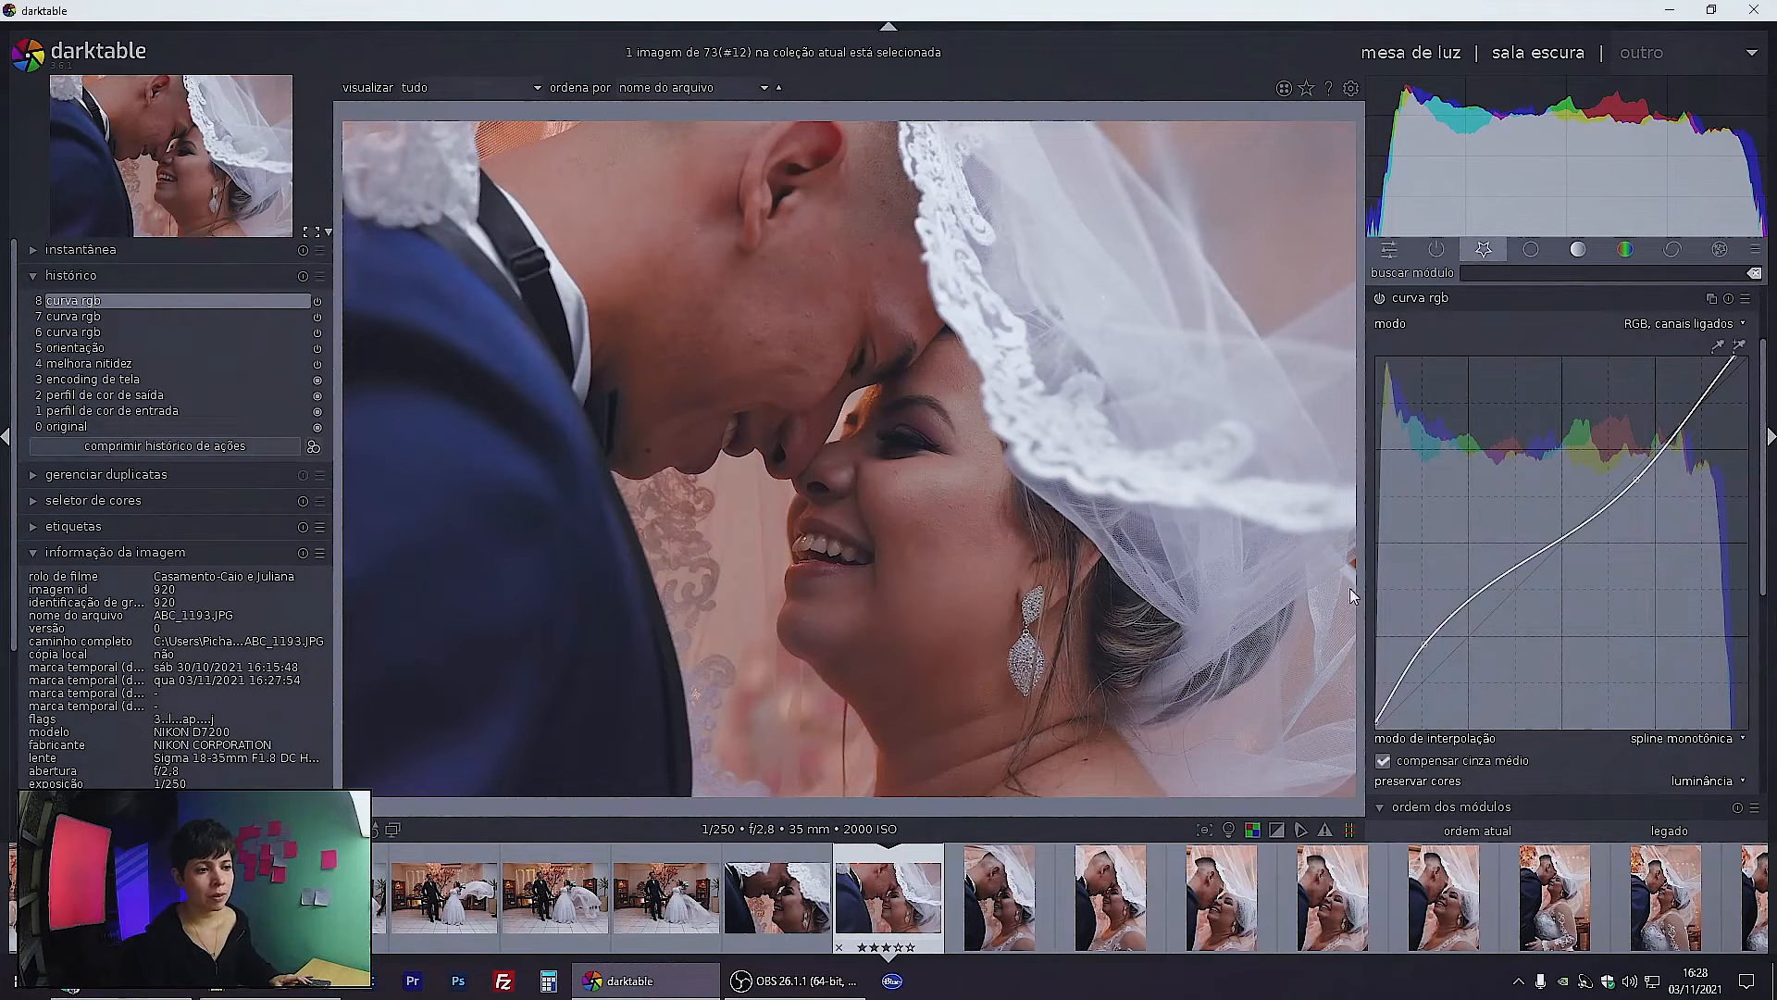
left_click(1709, 299)
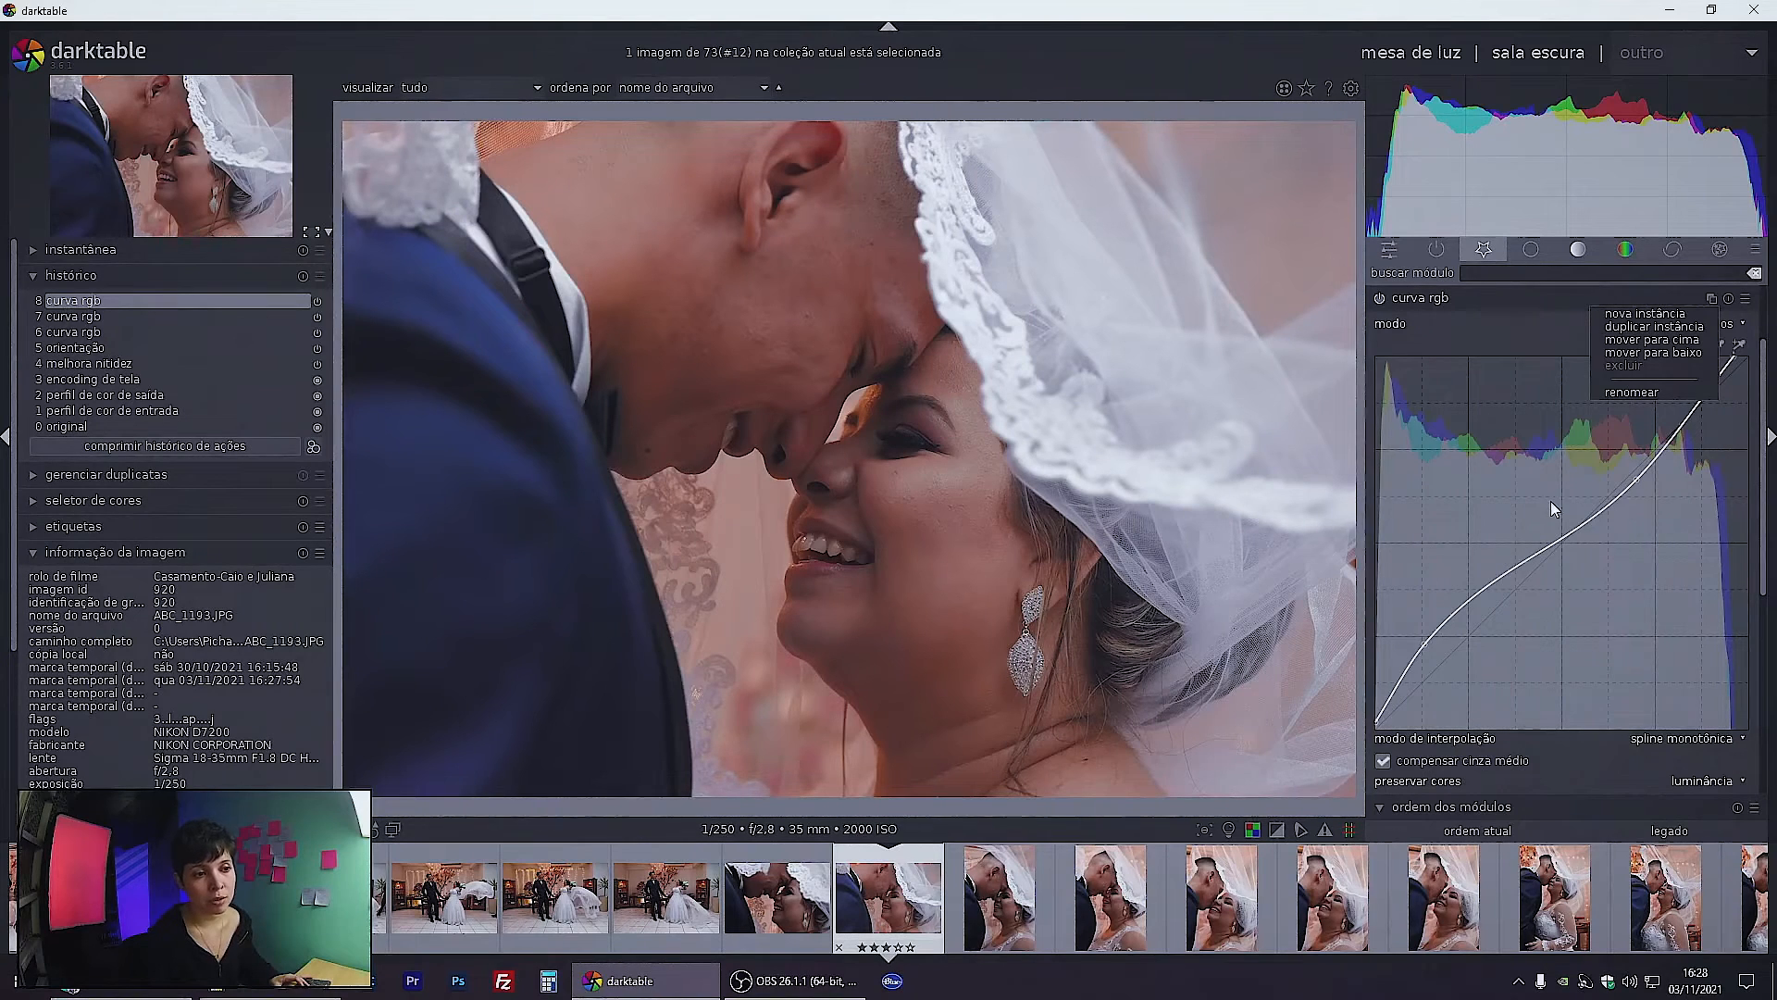
left_click(1634, 314)
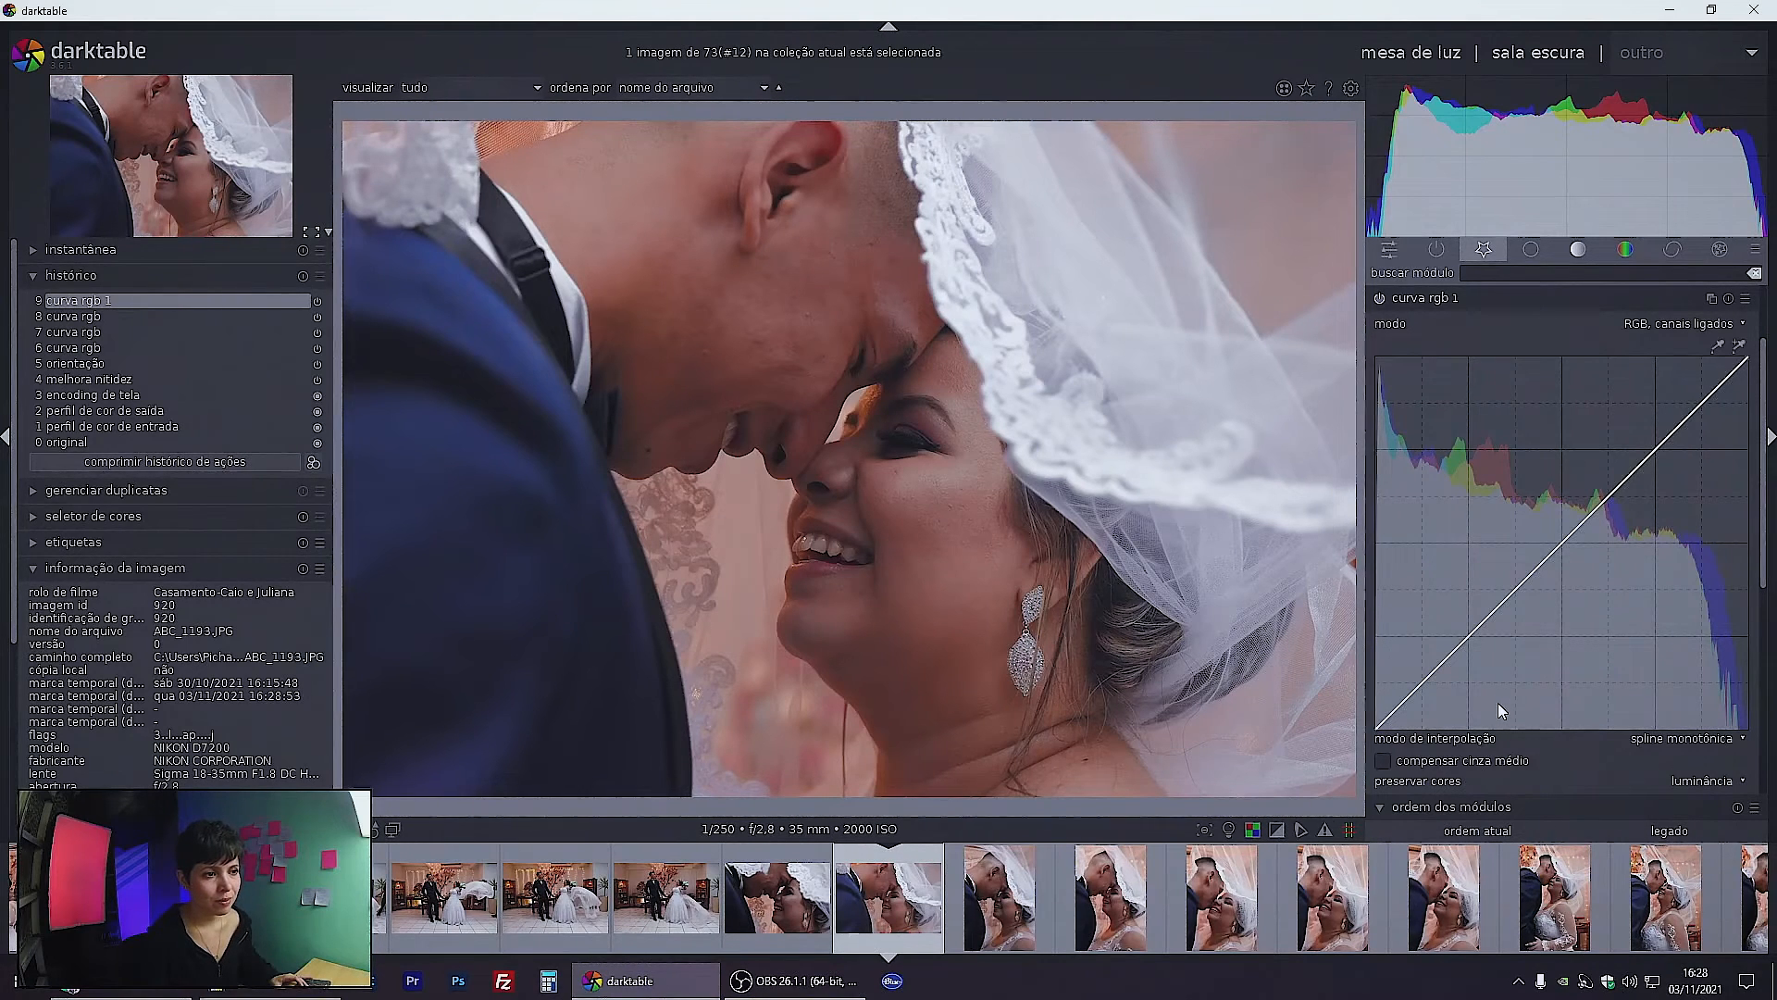
left_click(1415, 759)
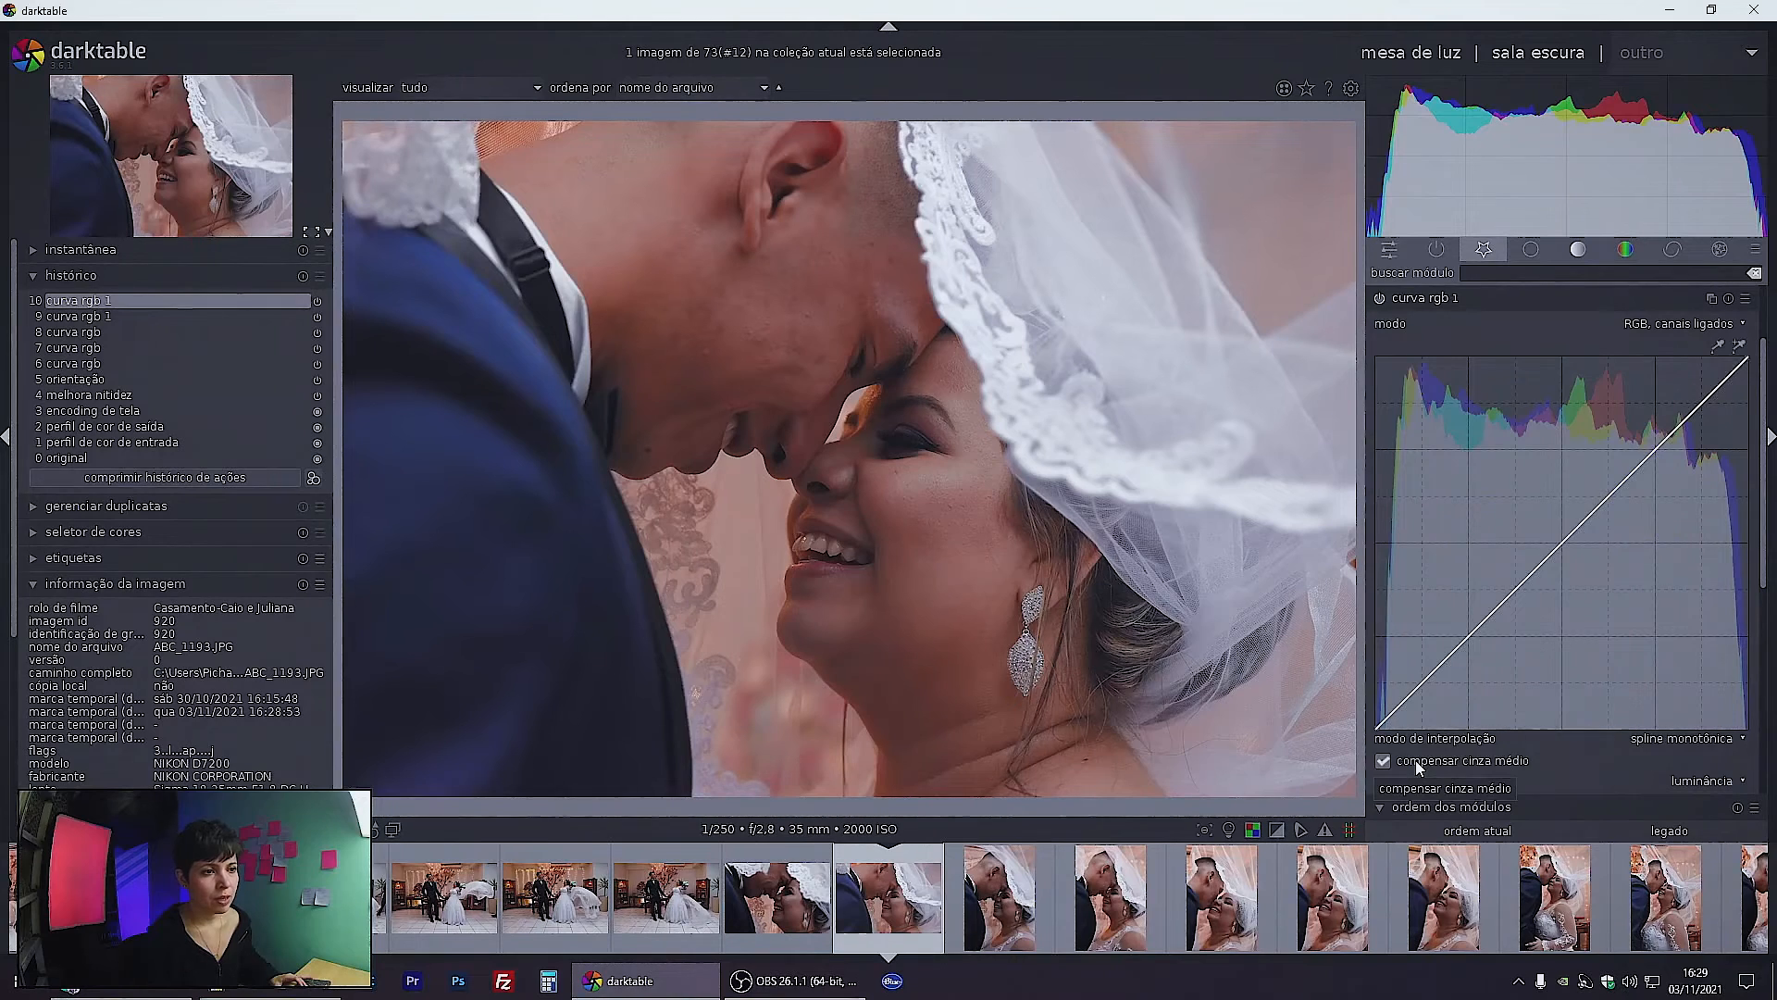
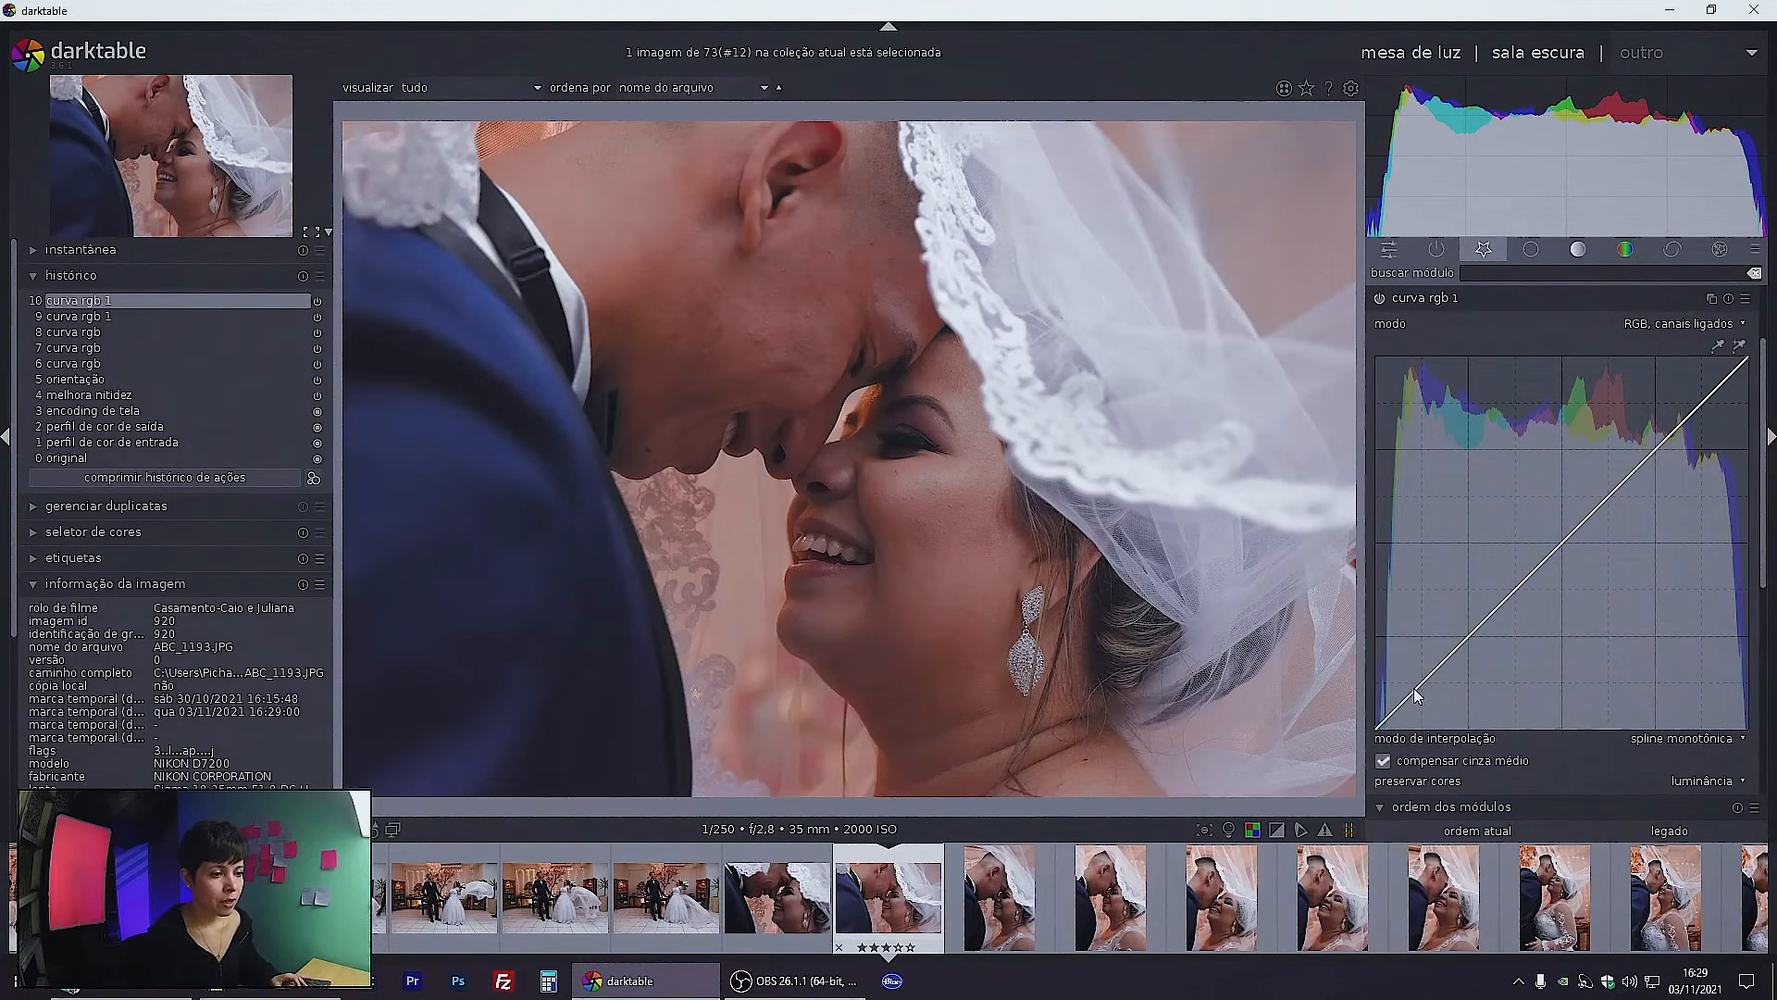
Anchor the second RGB curve's shadows, move its black point to 7.0 / 0.0, and collapse the module
left_click(1464, 641)
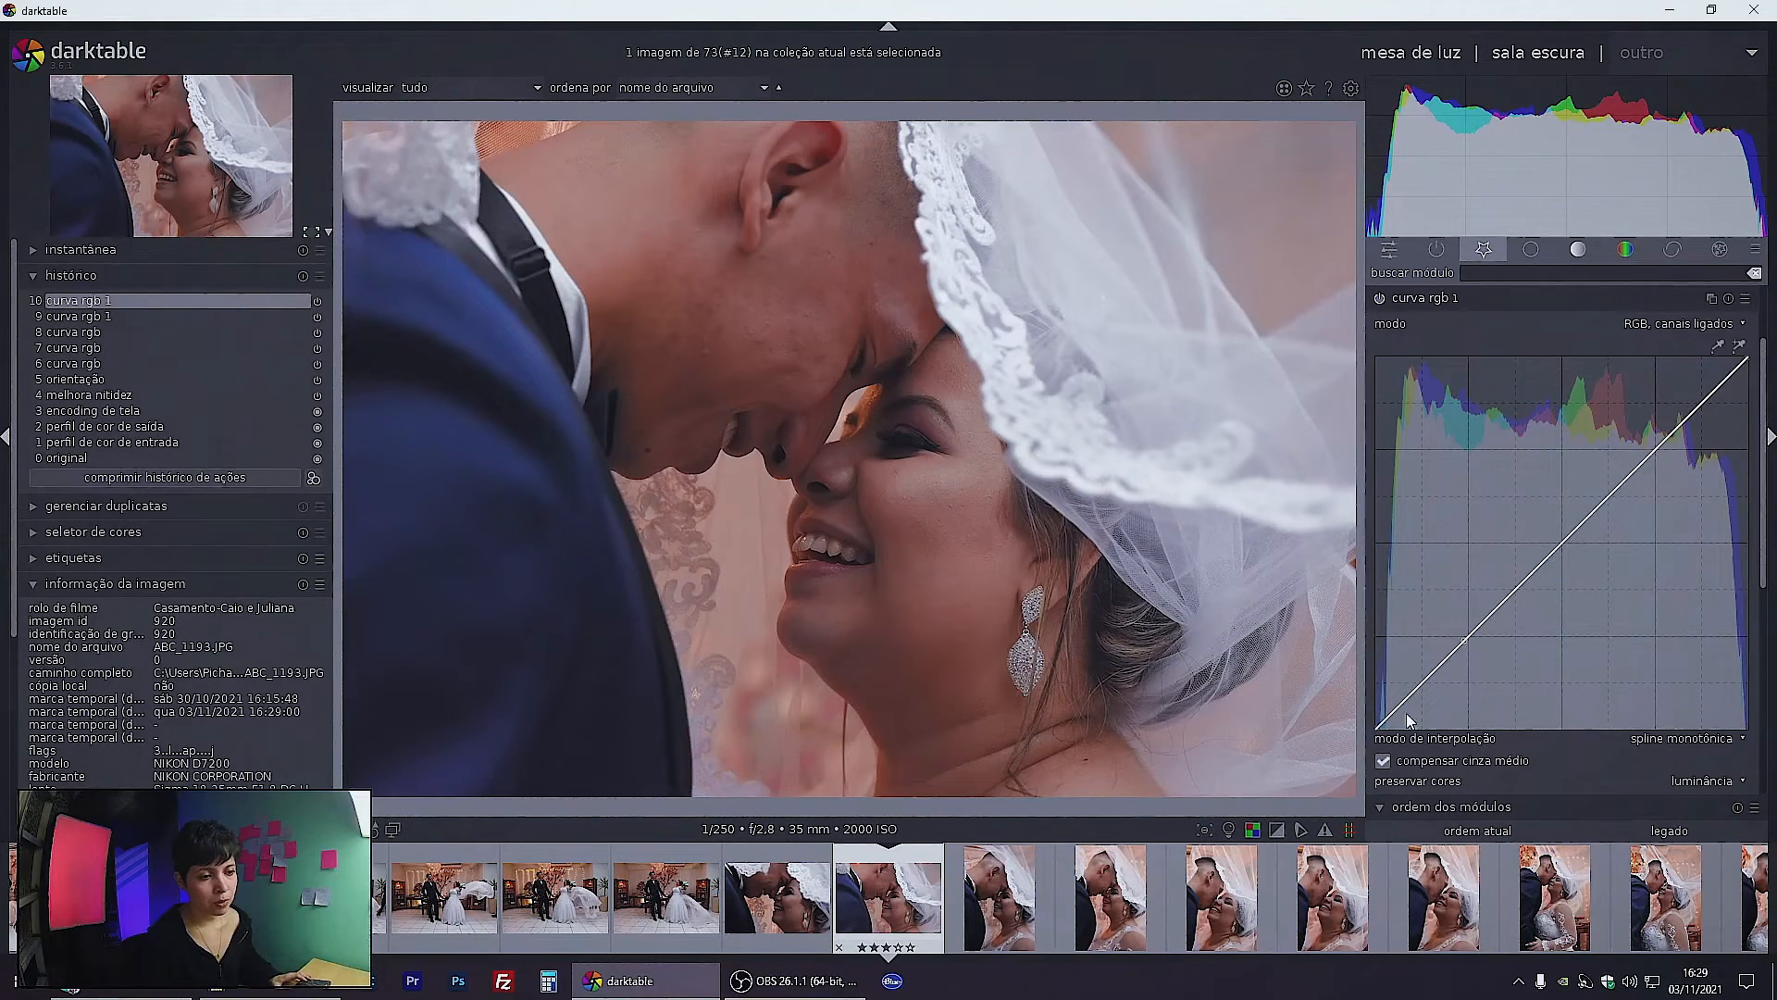
left_click_drag(1379, 734, 1386, 748)
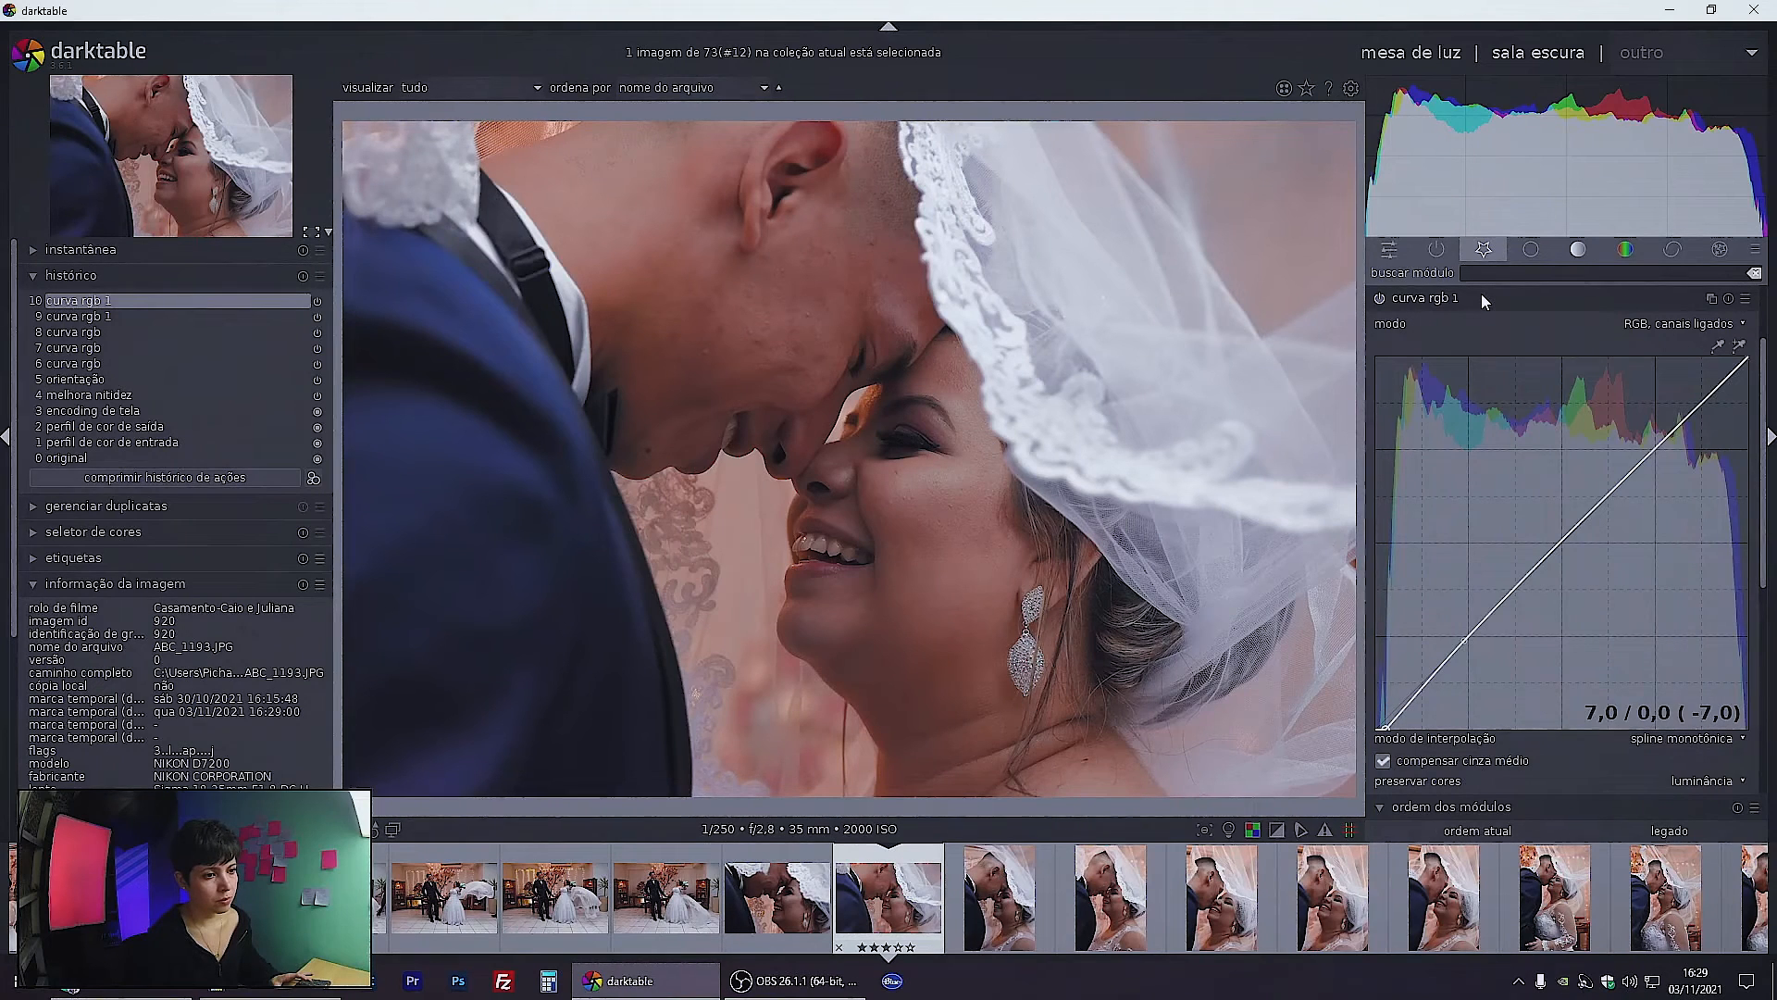
left_click(1421, 296)
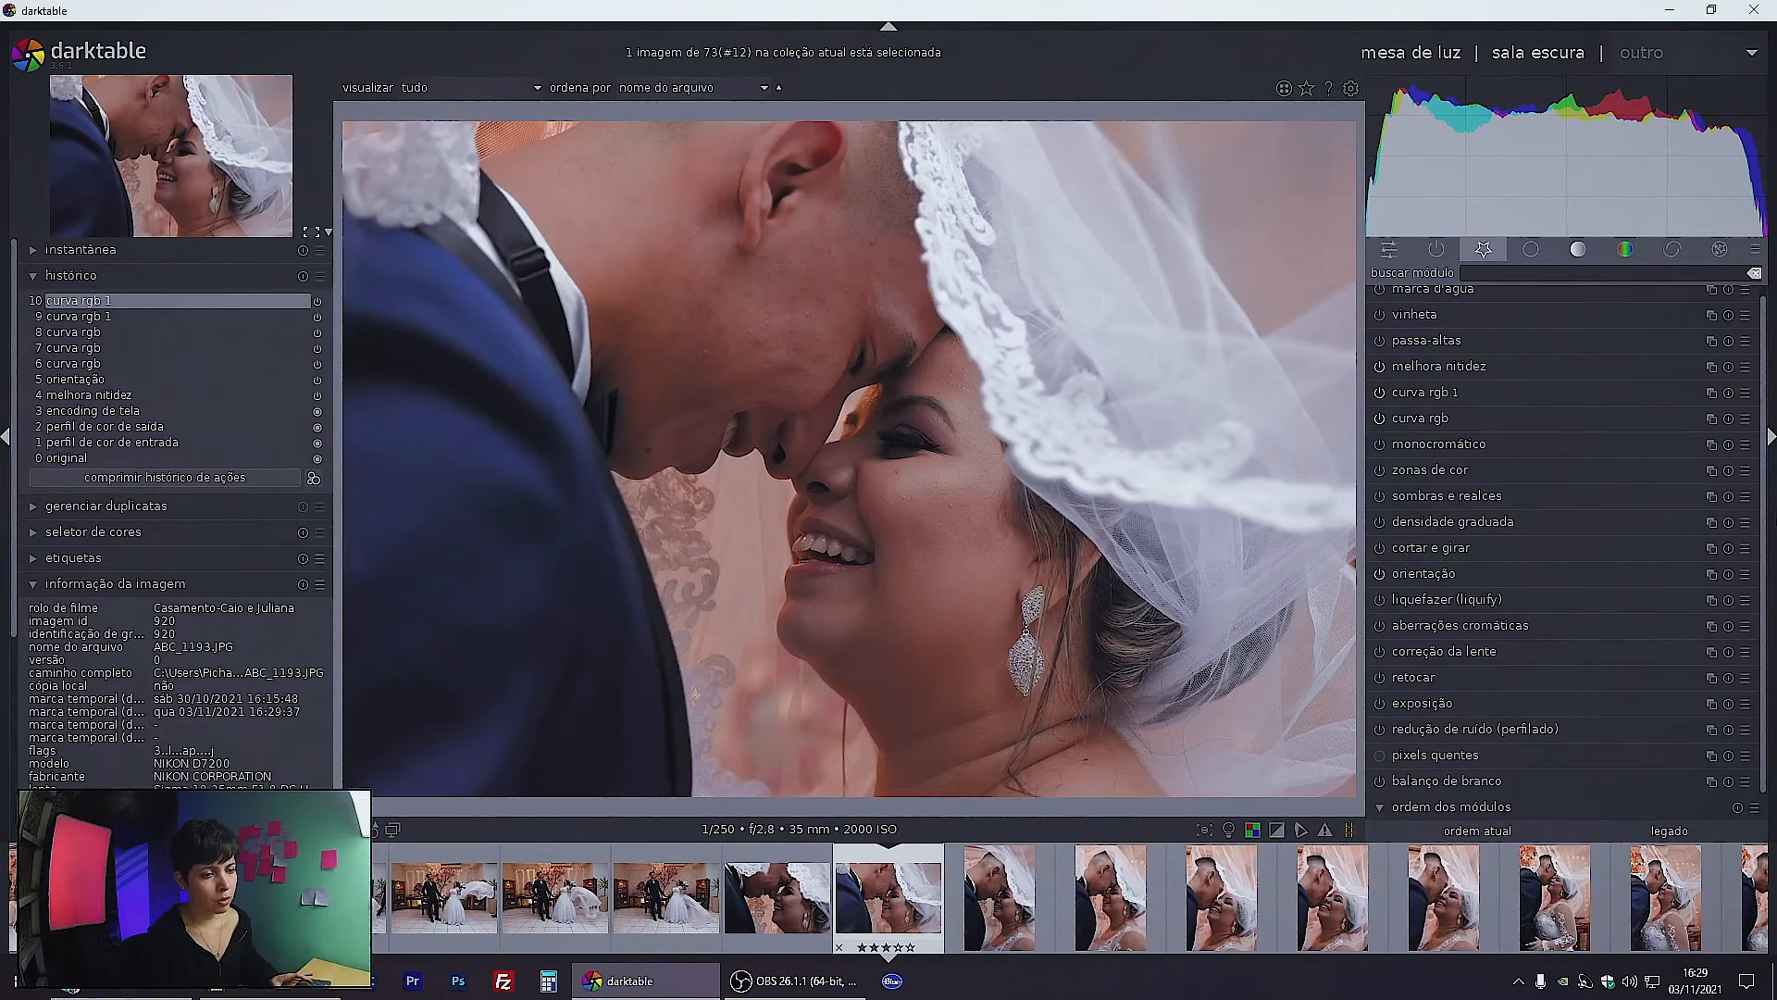
Look into the shadows and highlights module, and compare the photo with the second RGB curve instance off and on
left_click_drag(1764, 508, 1762, 489)
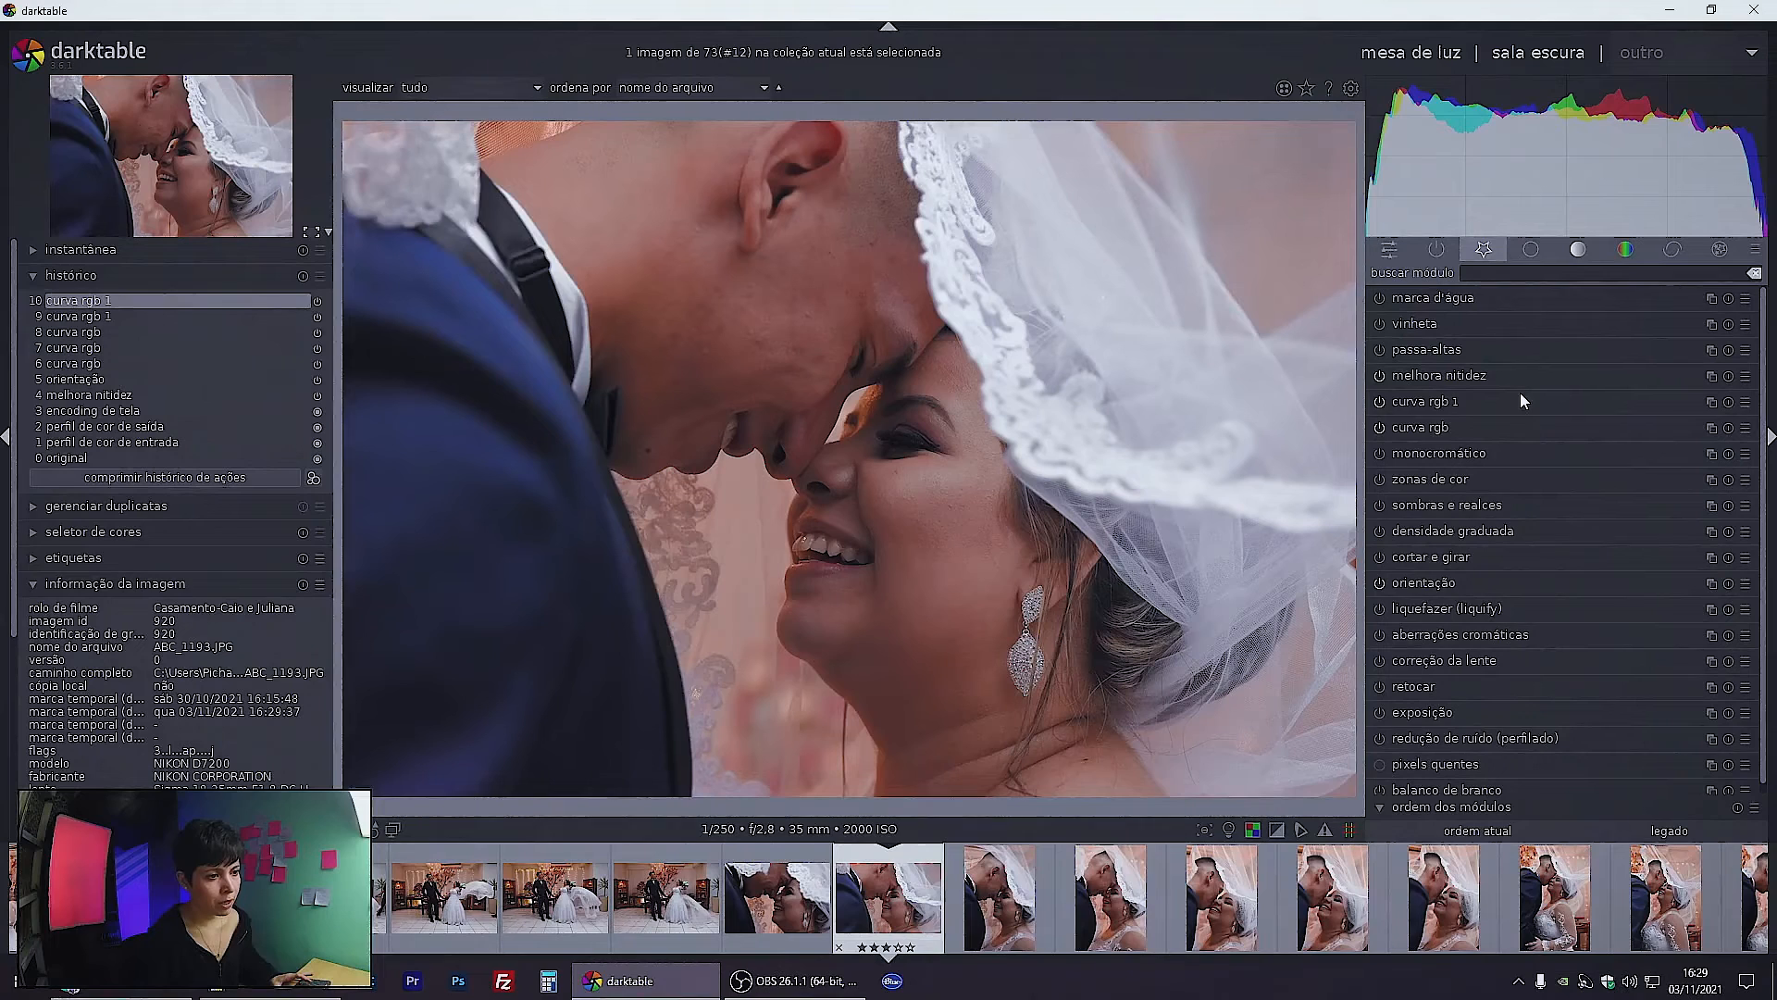
left_click(1484, 506)
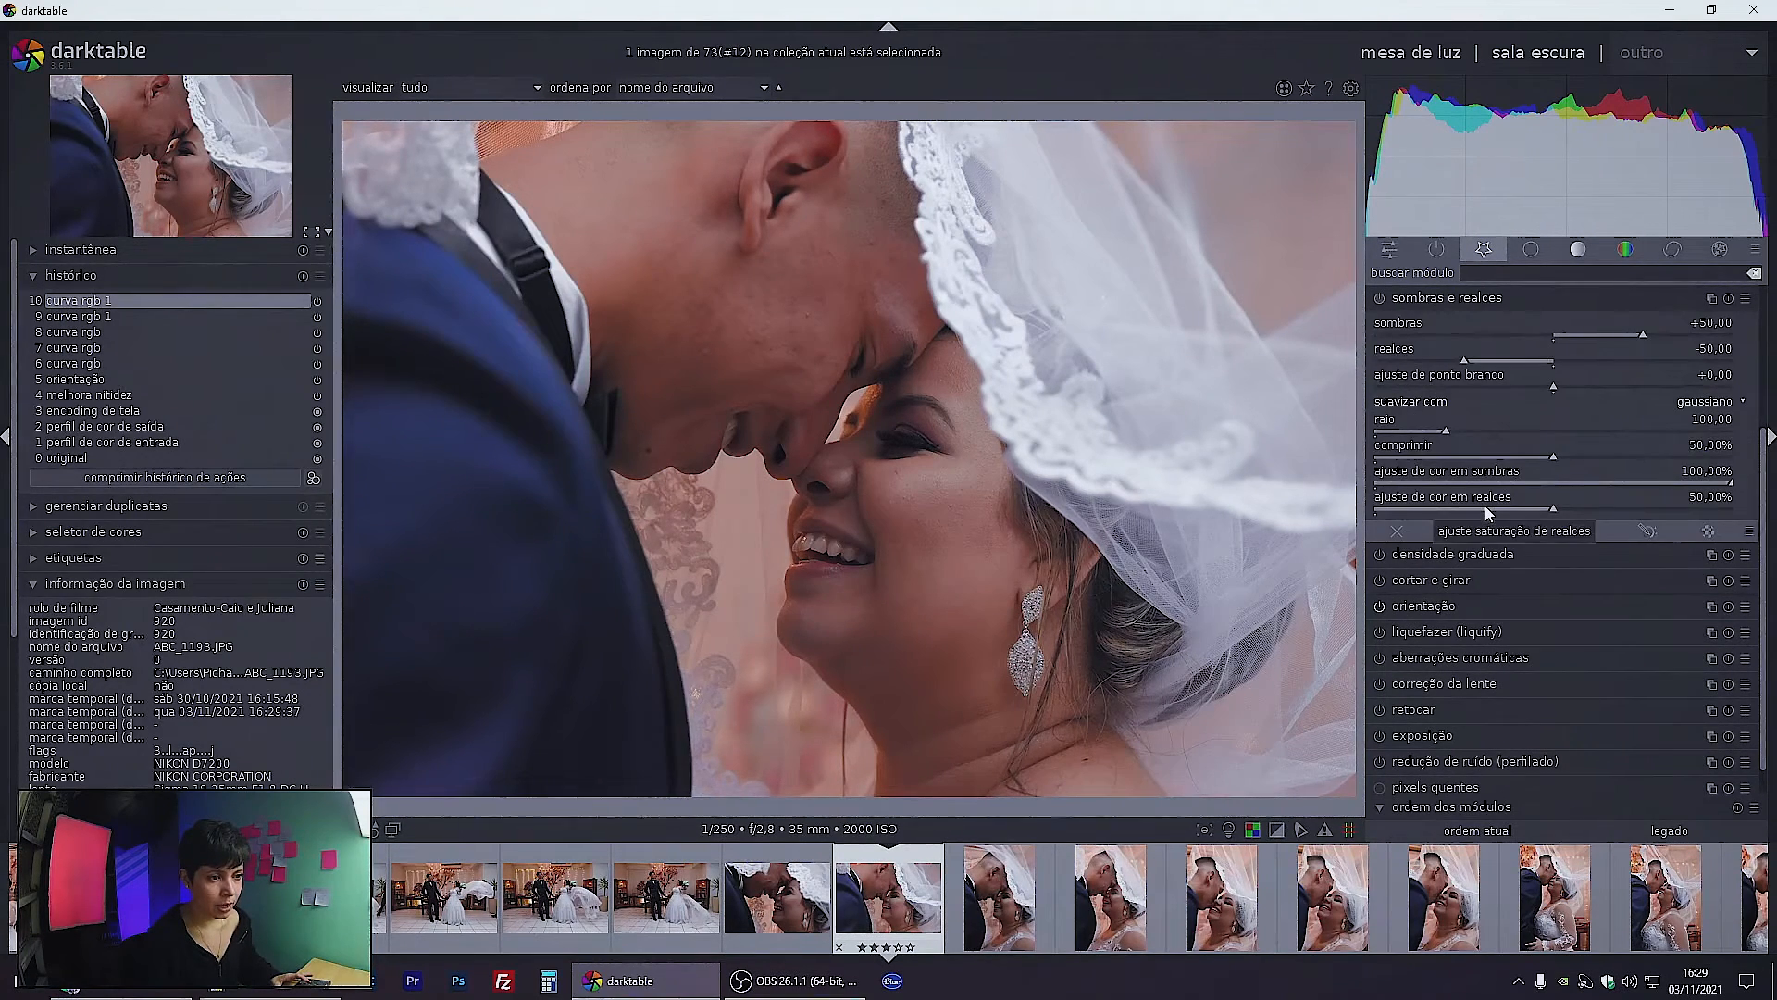
left_click(1469, 298)
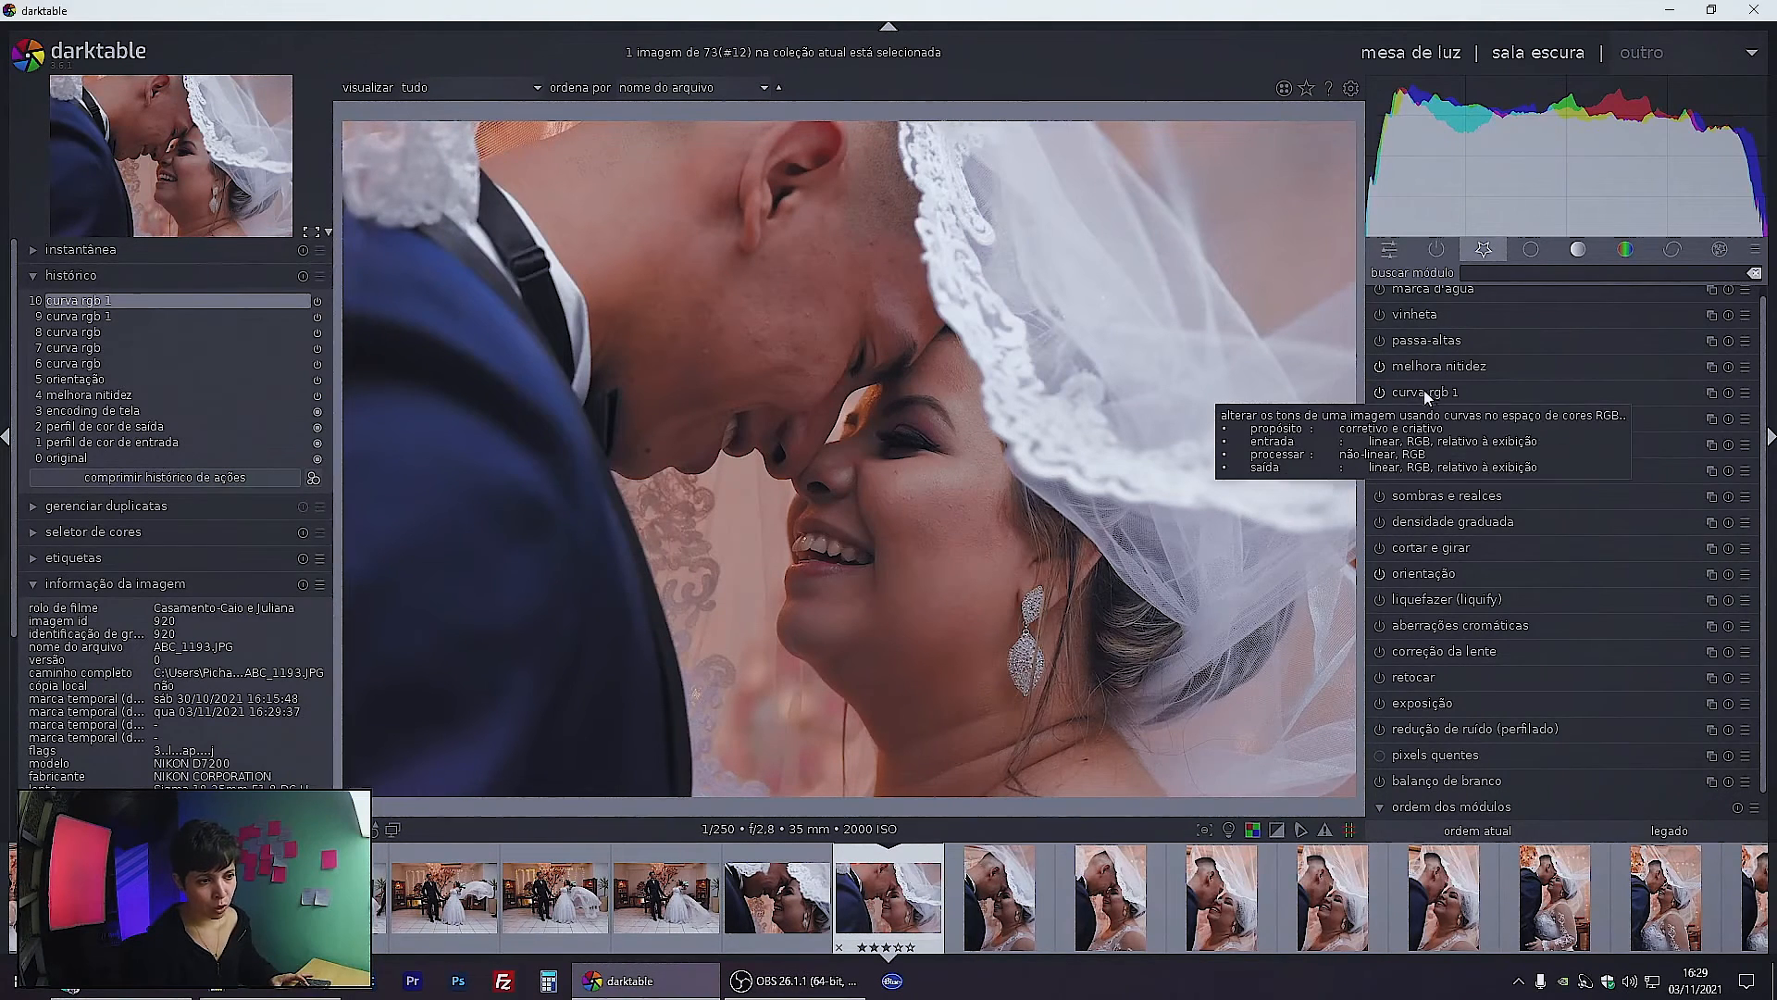
left_click(1379, 392)
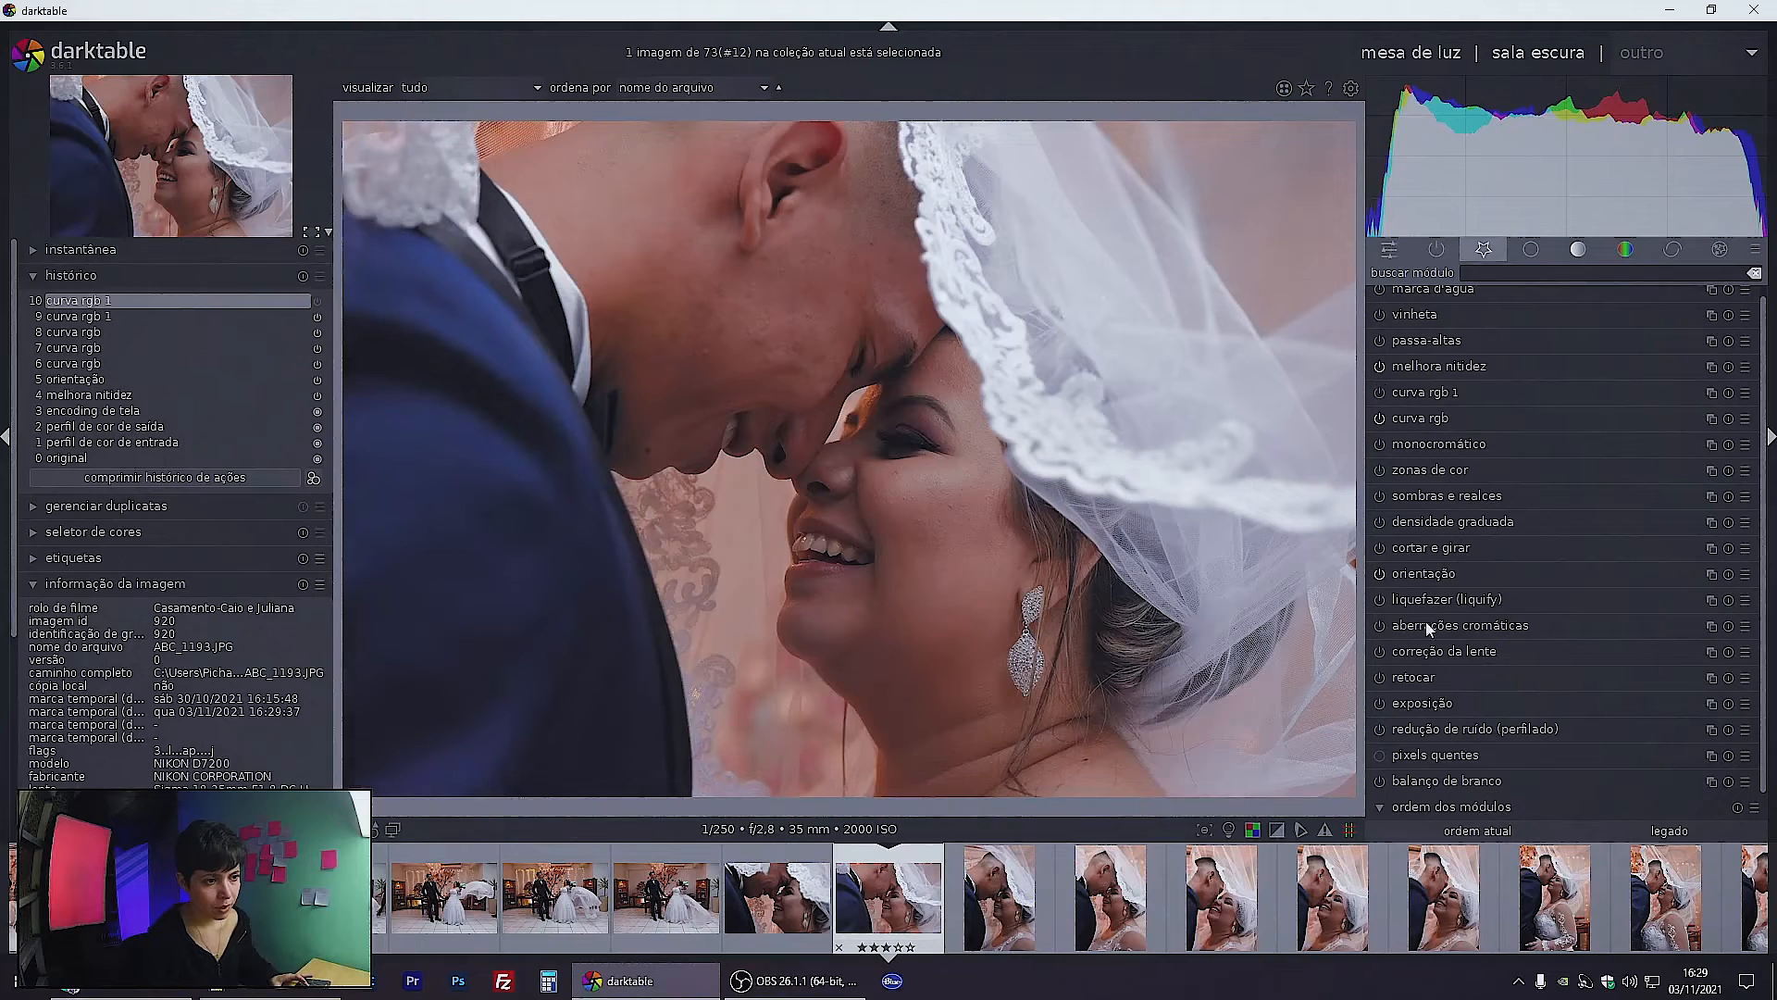
left_click(1377, 393)
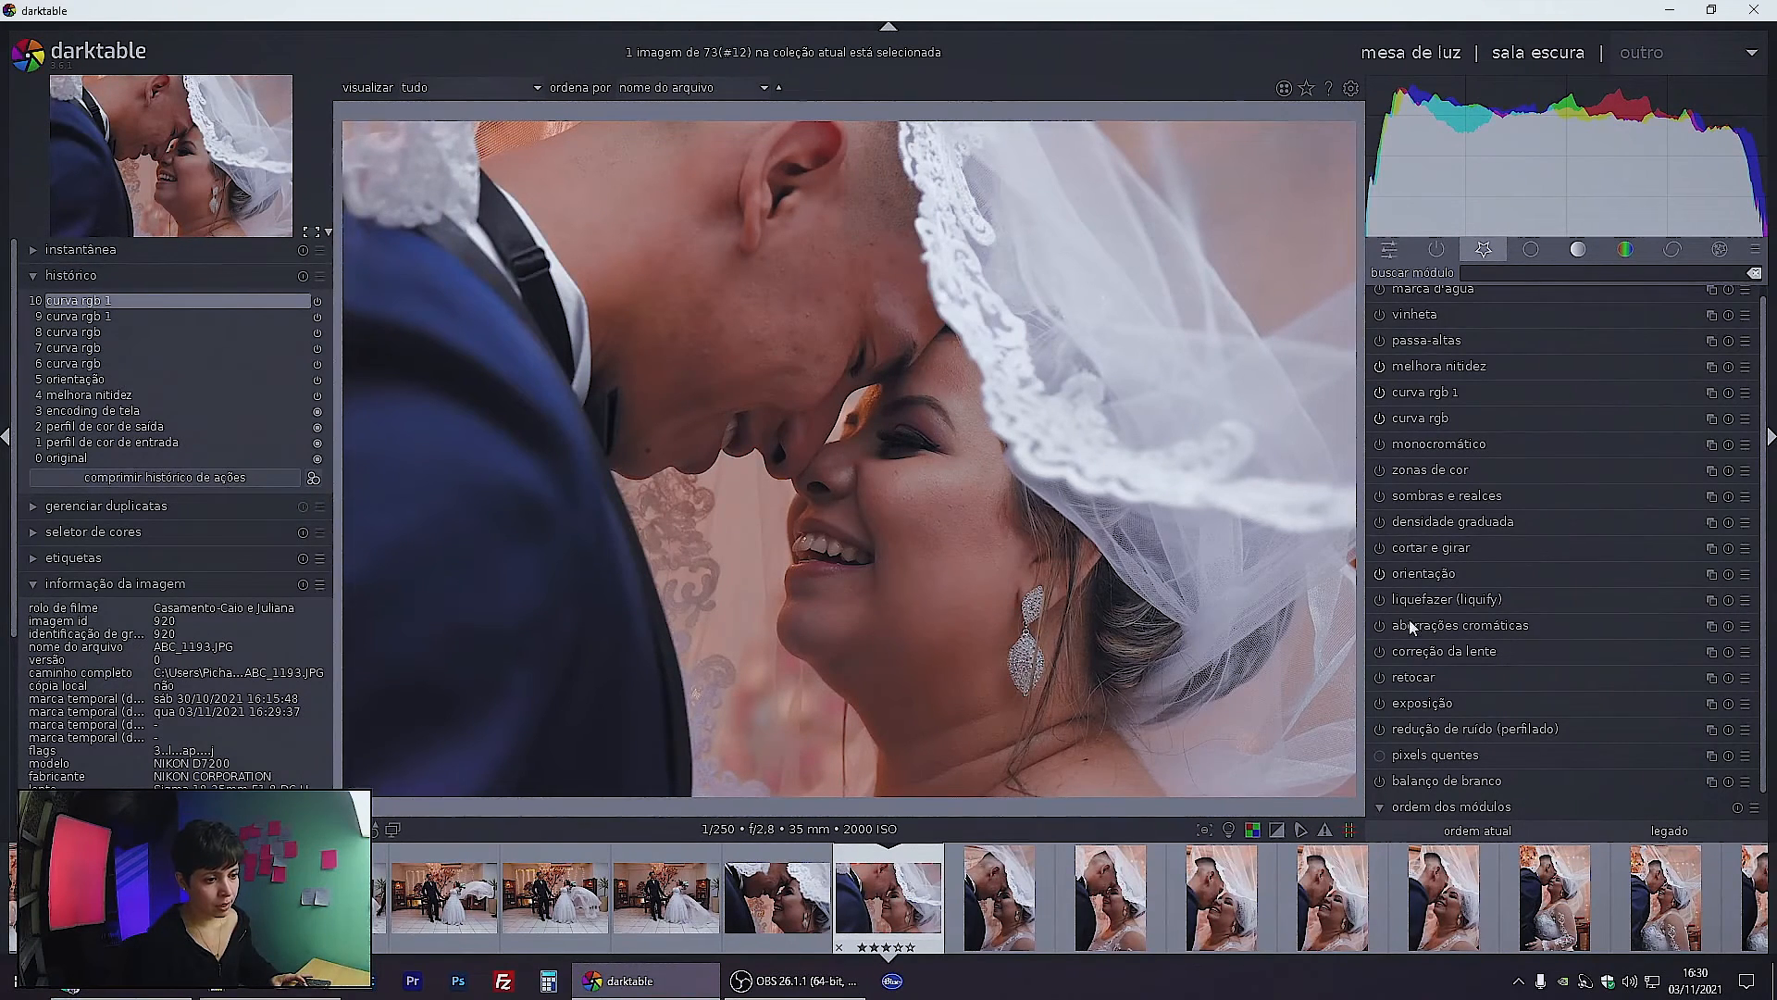
Enable the exposure module, turn off the second RGB curve instance, and expand the exposure settings
left_click(1380, 703)
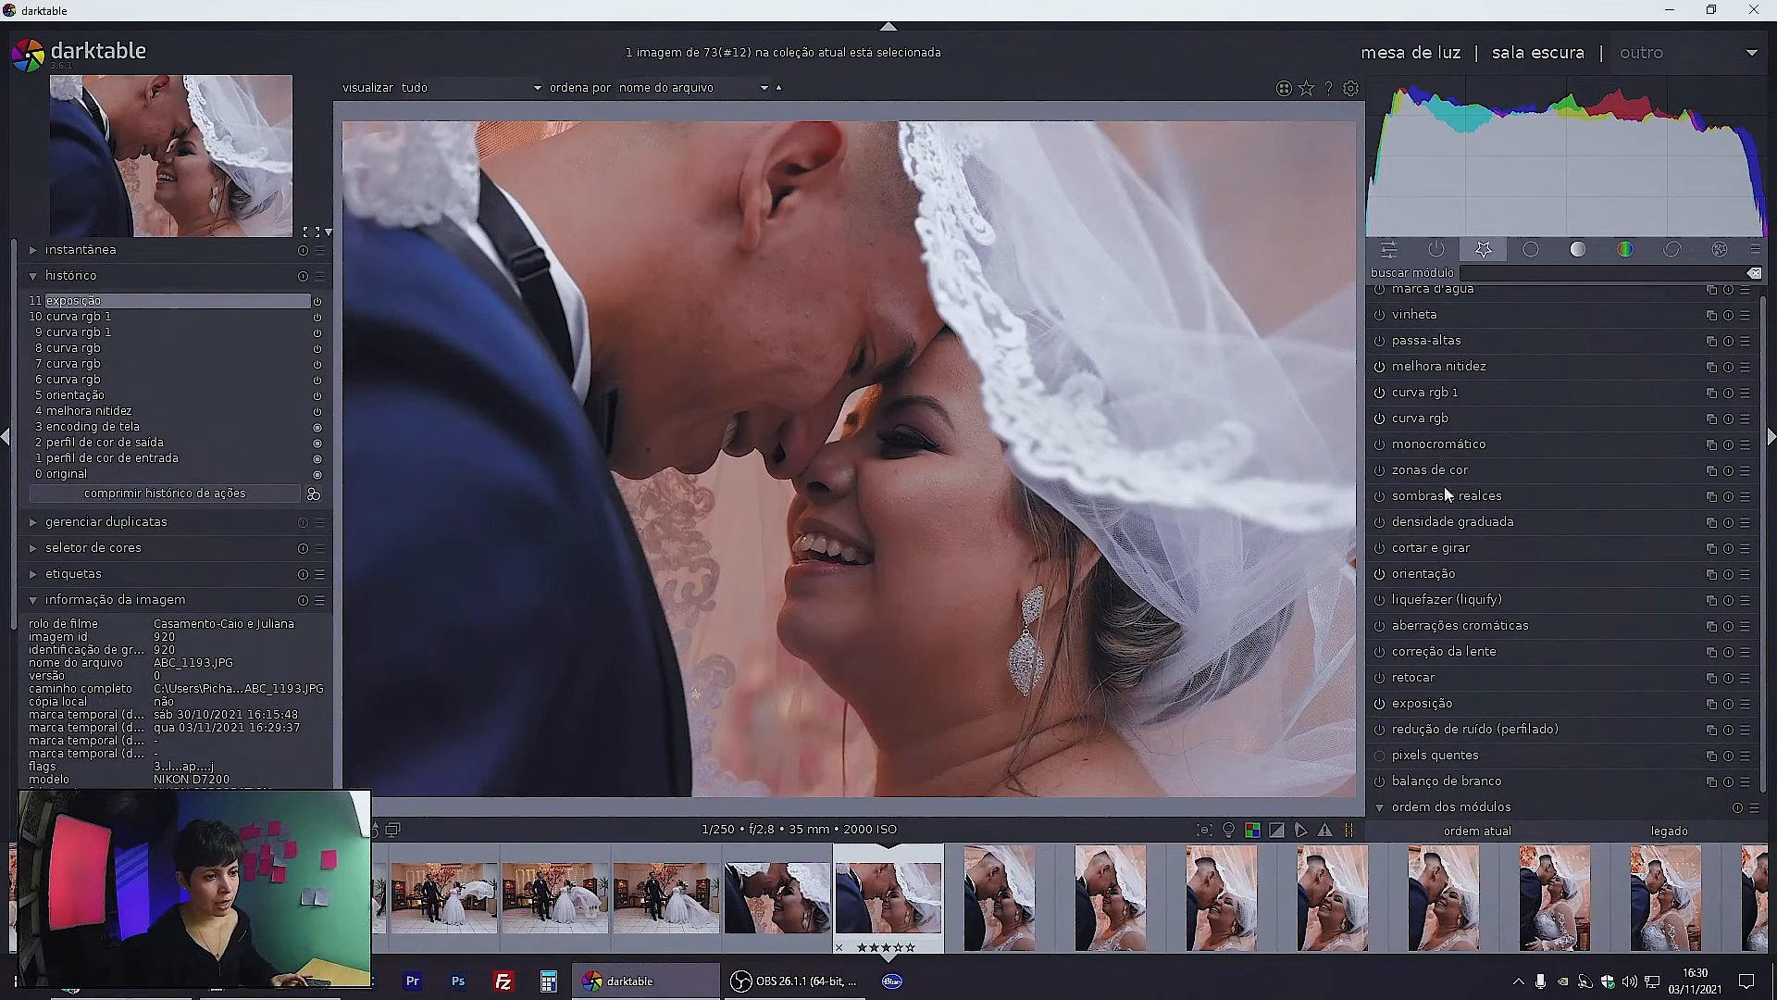
left_click(1380, 393)
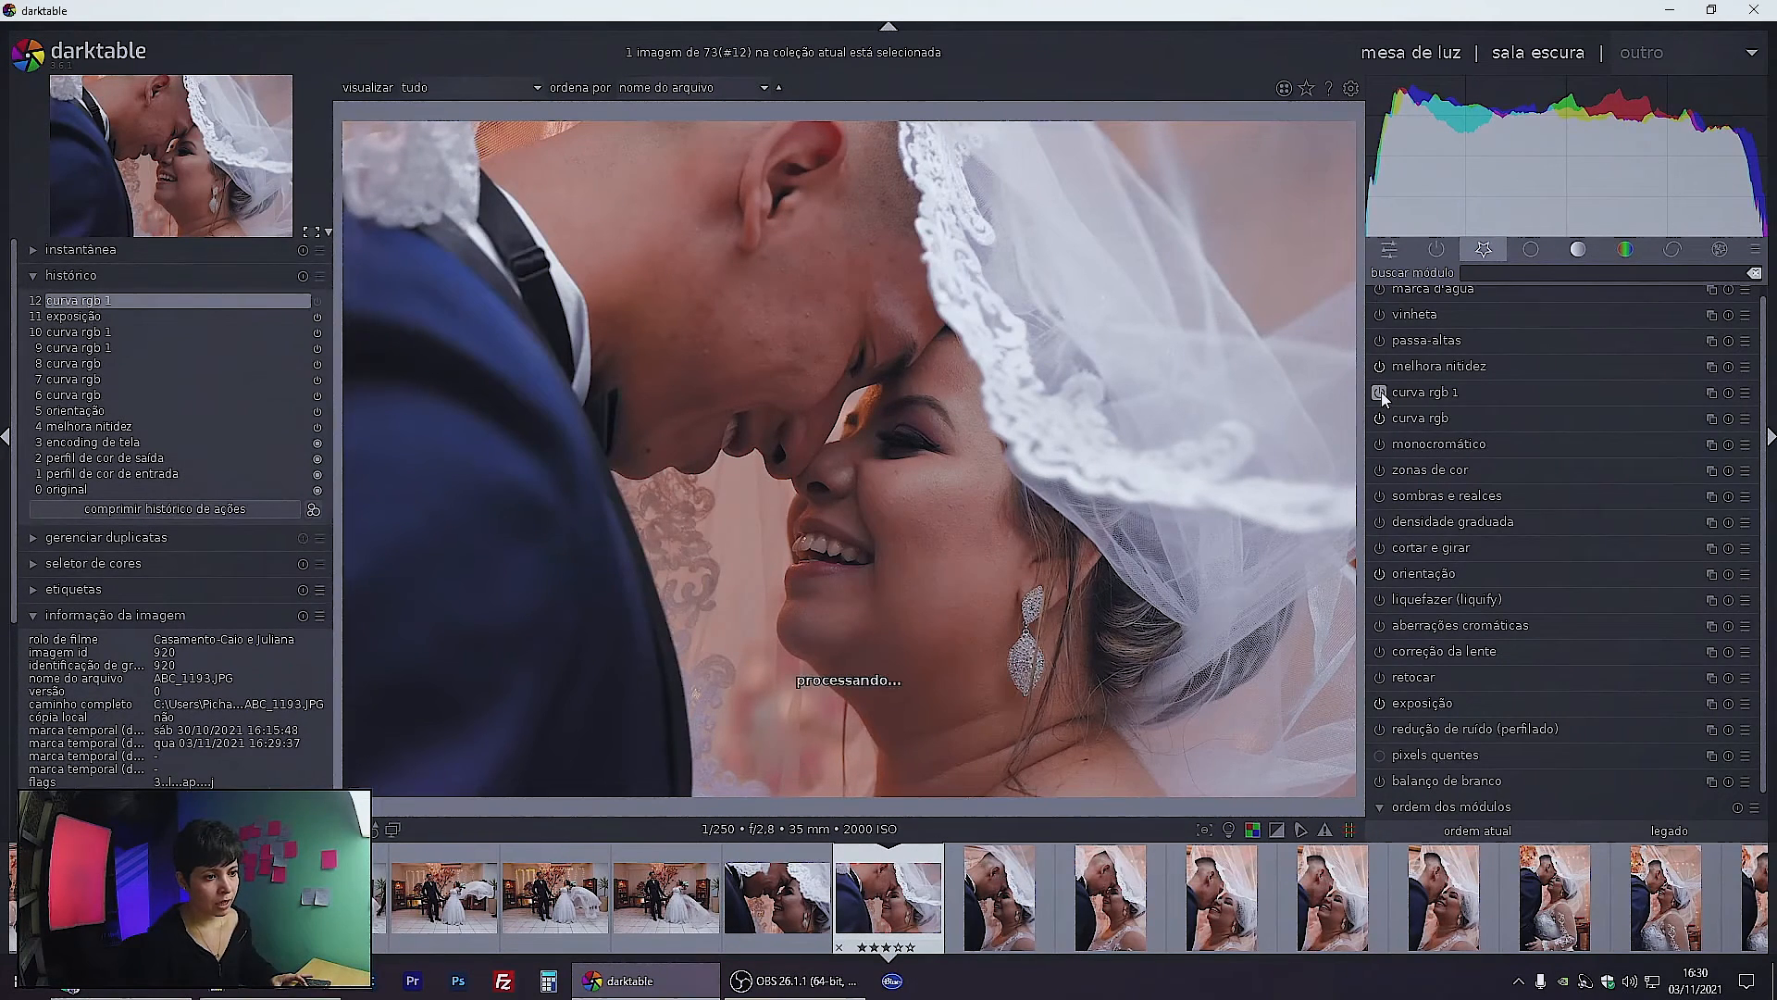
left_click(1425, 703)
Try exposure black level corrections of -0.0152 and 0.0266, and reset the correction to 0.0000
left_click(1547, 683)
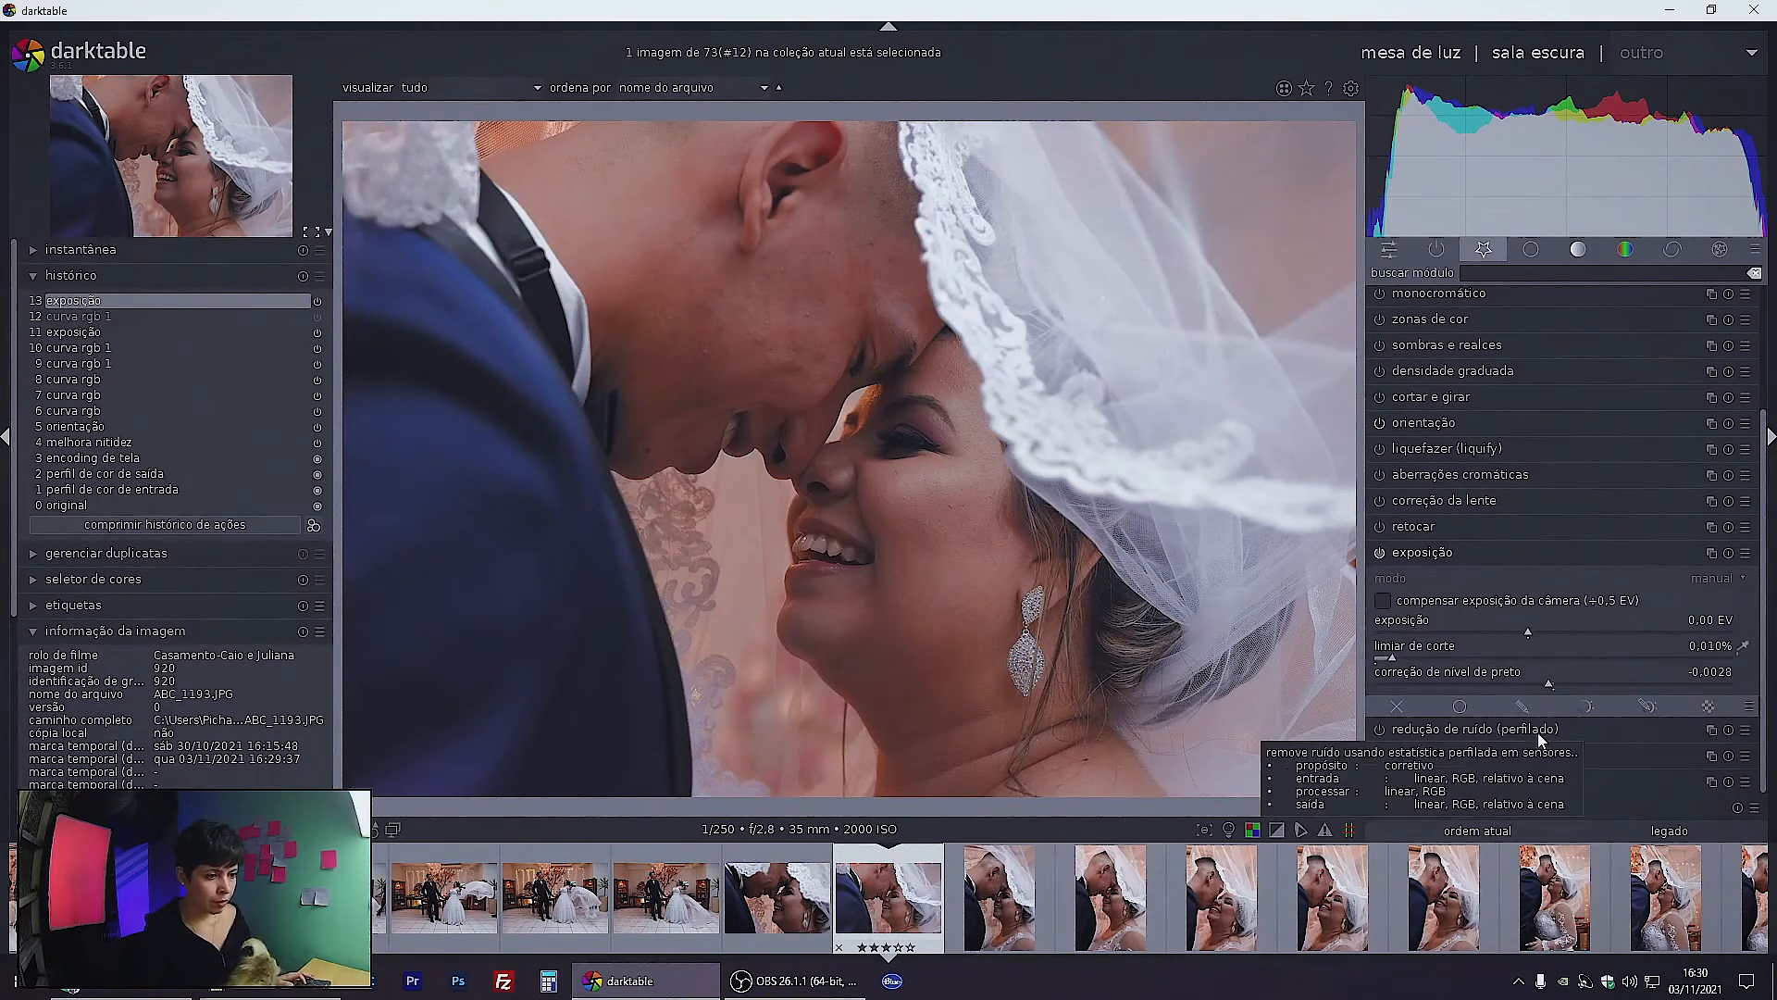
left_click_drag(1548, 683, 1533, 684)
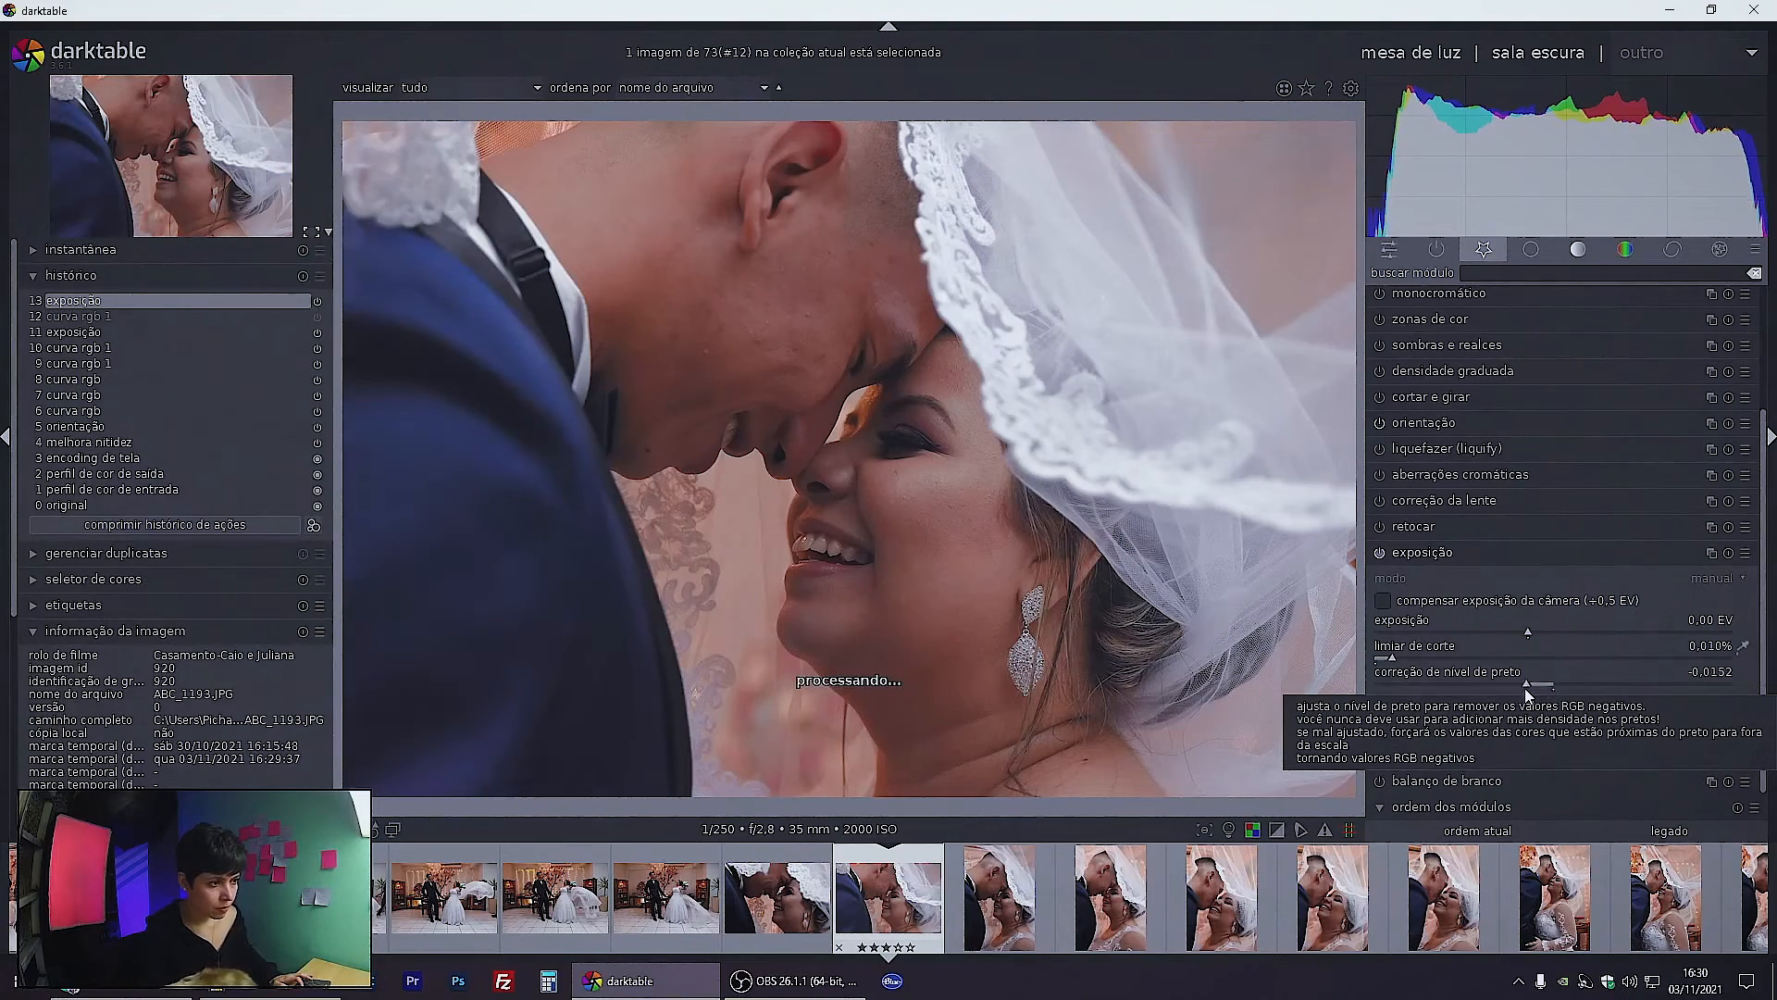
left_click(1568, 689)
left_click_drag(1568, 689, 1602, 695)
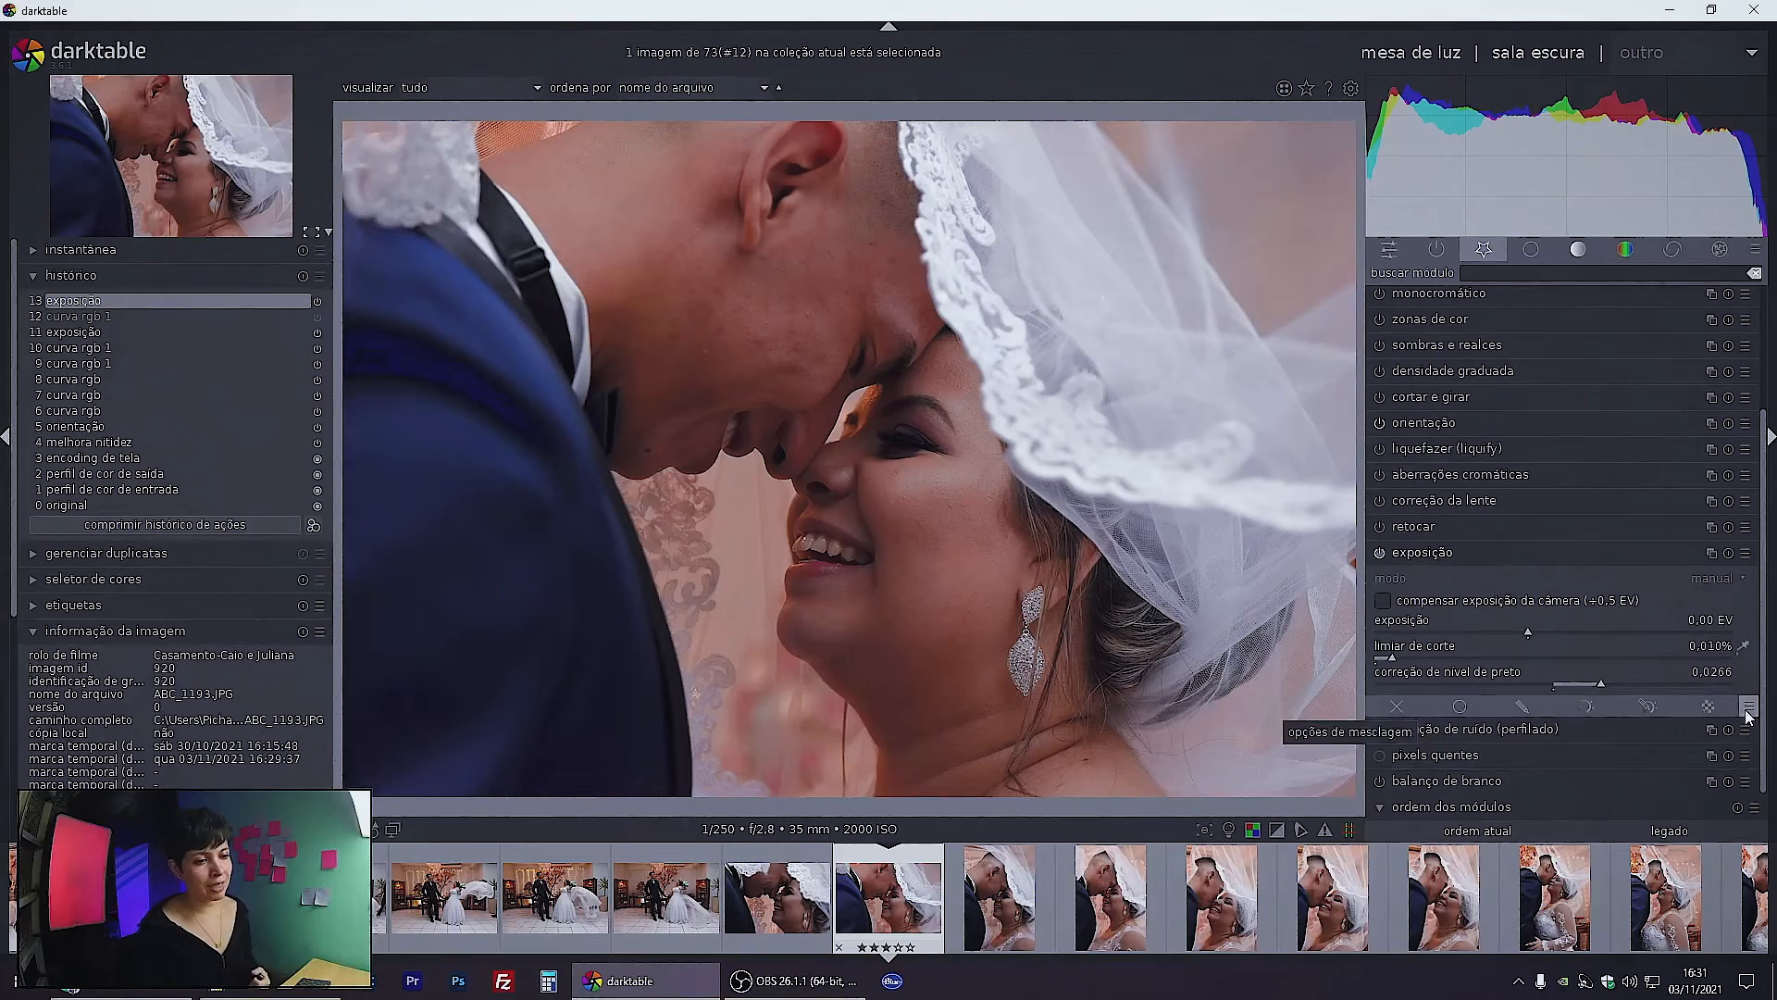
right_click(1600, 685)
left_click(1601, 686)
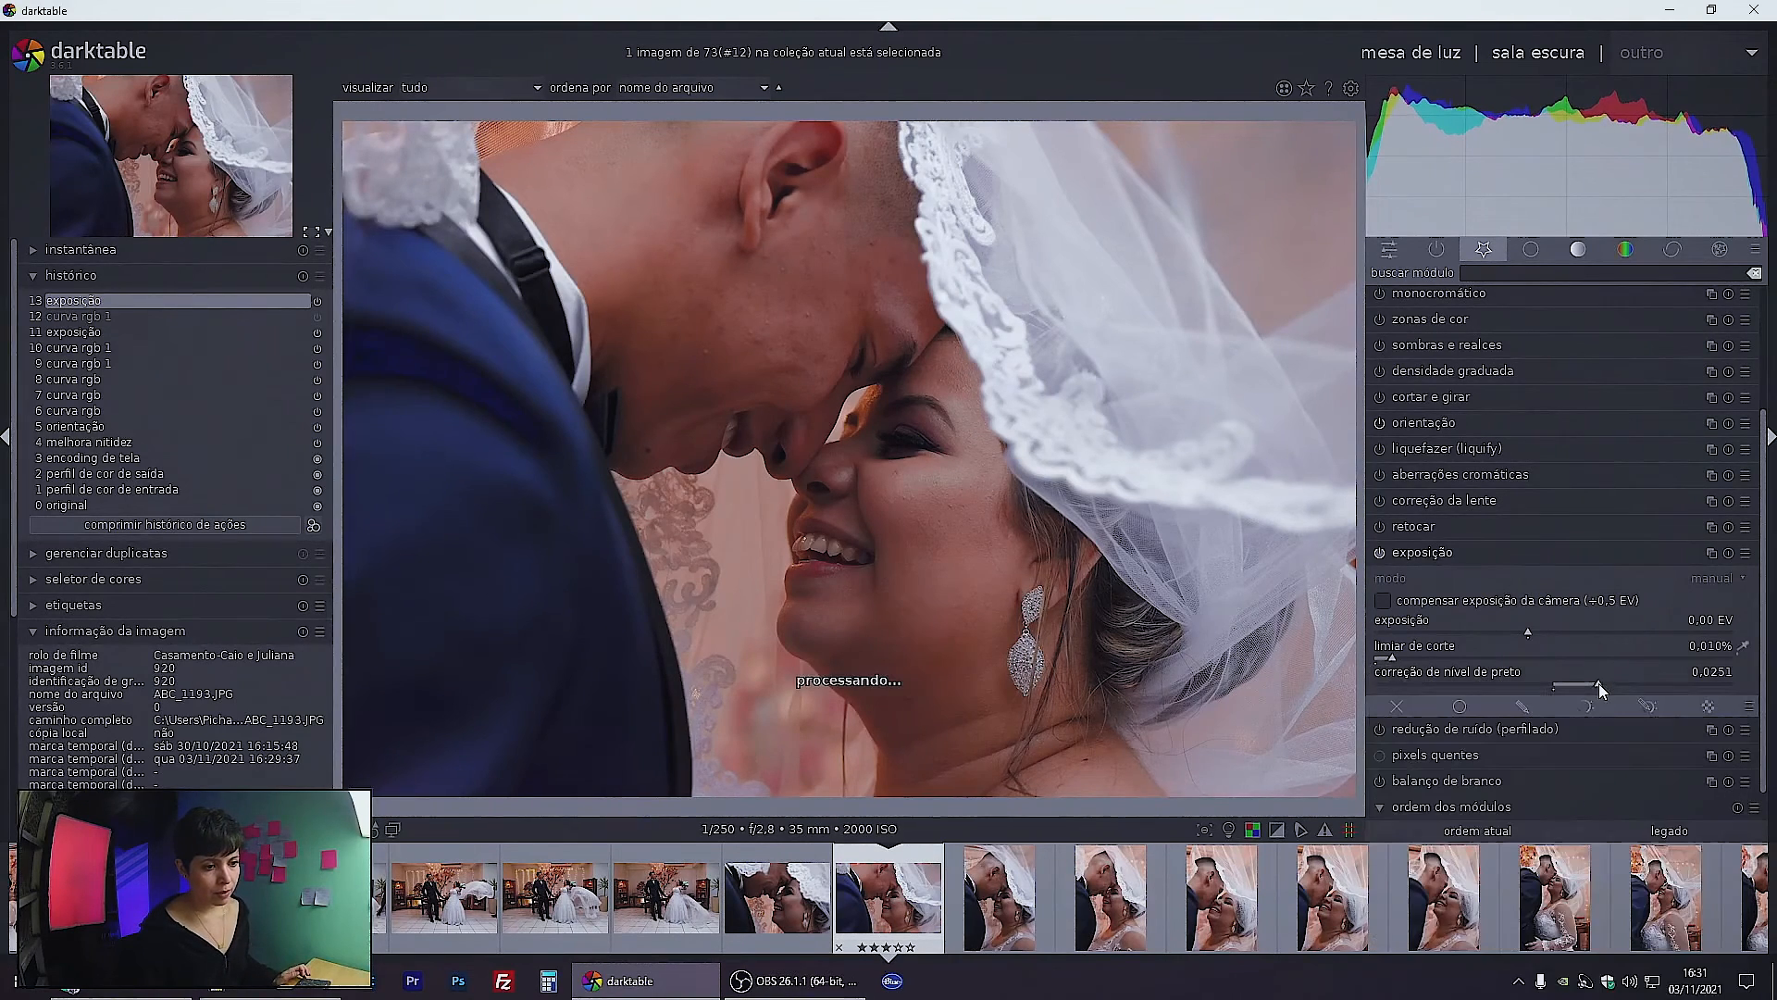
double_click(1600, 685)
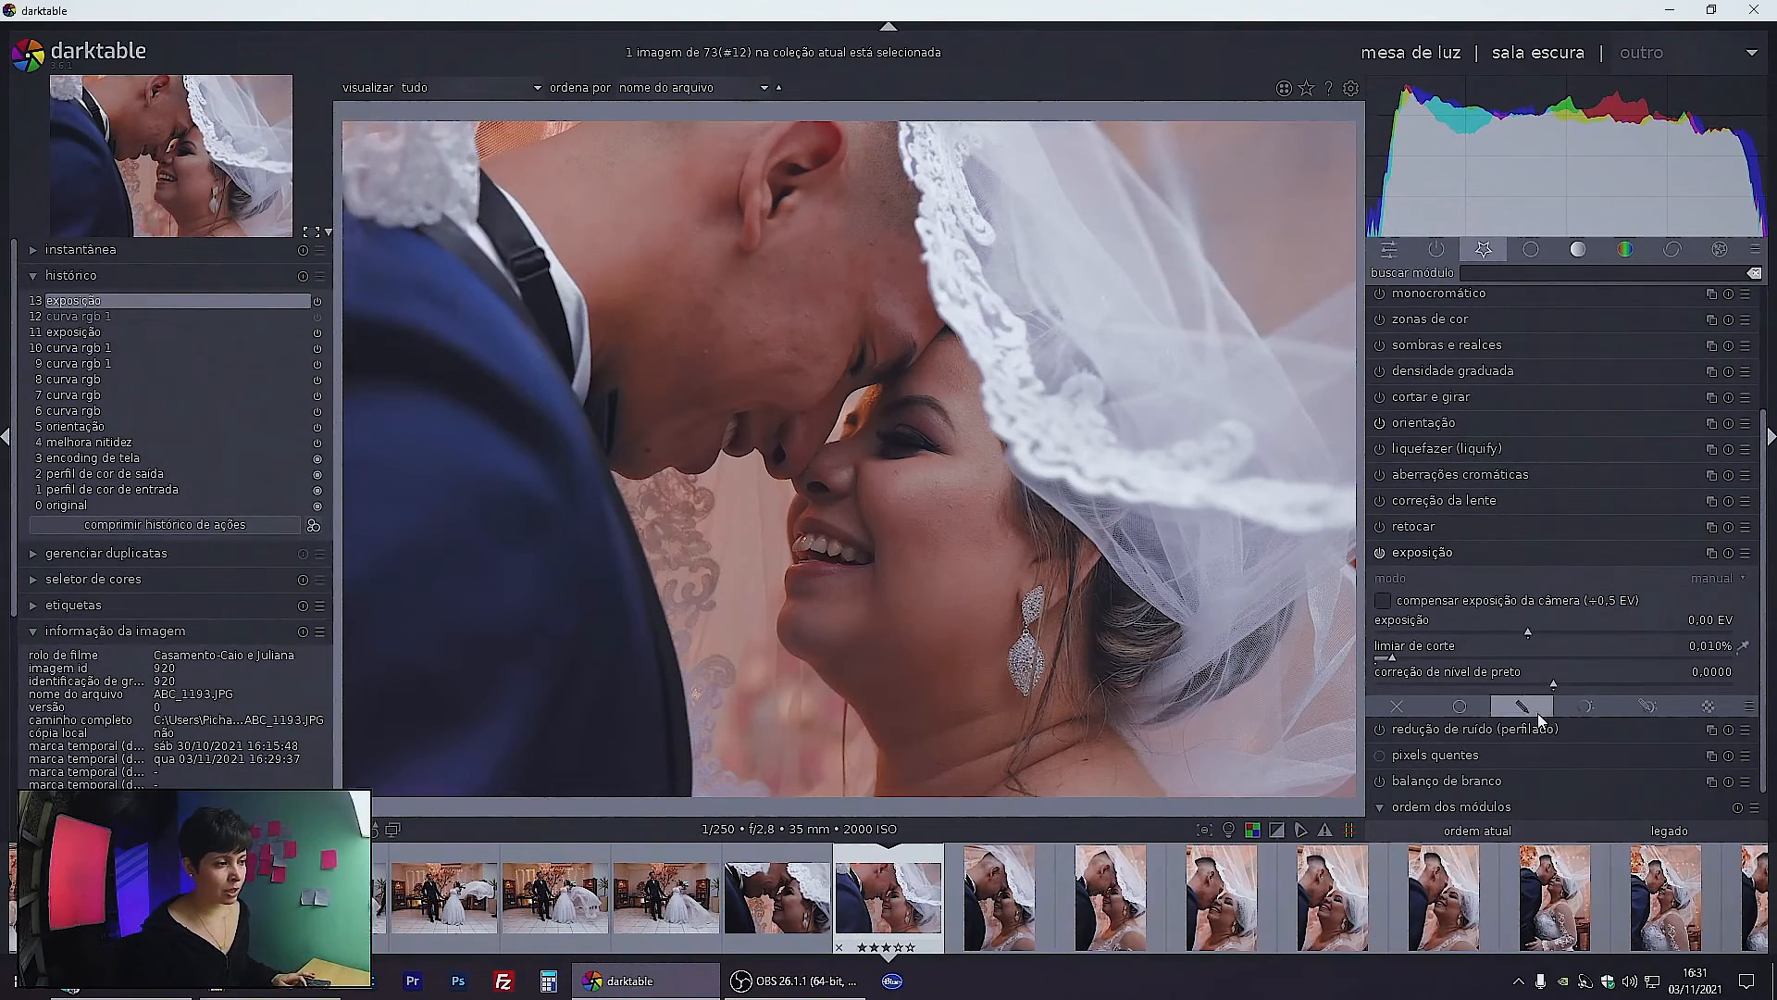
Push the exposure module's black level correction to 0.0571 and bring it back down to a slight positive correction
left_click(1557, 683)
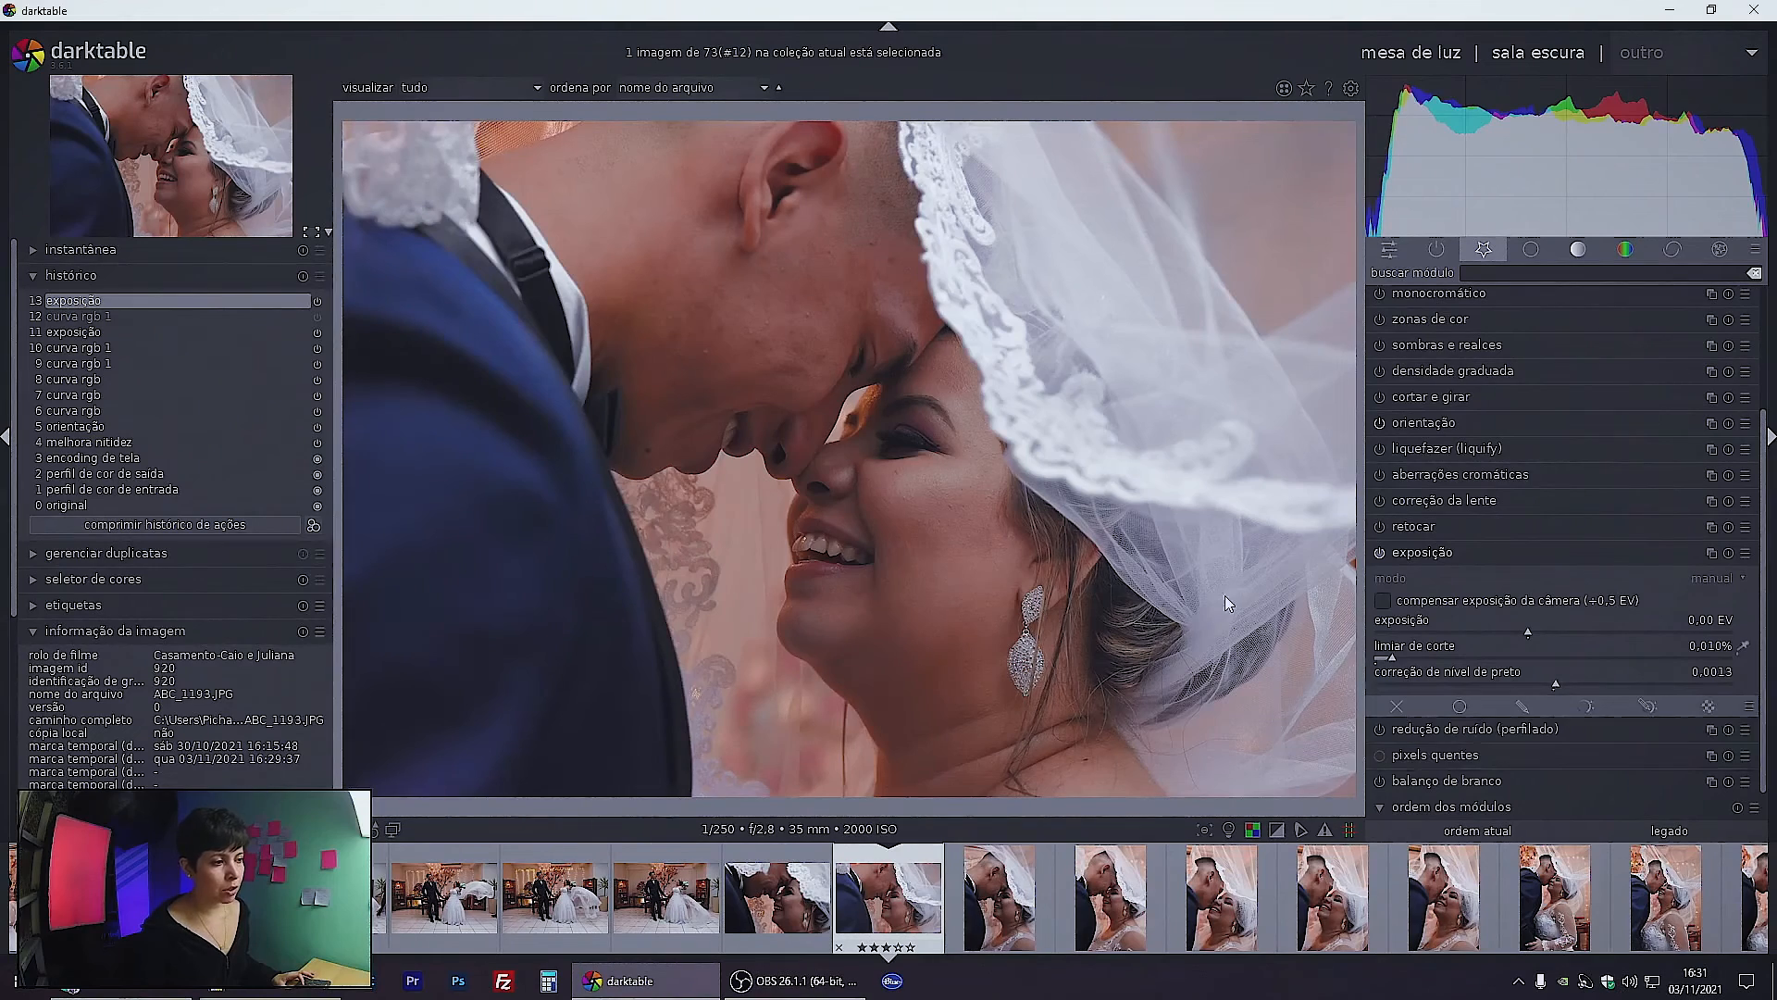
mouse_move(1568, 685)
left_mouse_down()
mouse_move(1623, 691)
mouse_move(1599, 681)
left_mouse_up()
left_click_drag(1599, 681, 1655, 683)
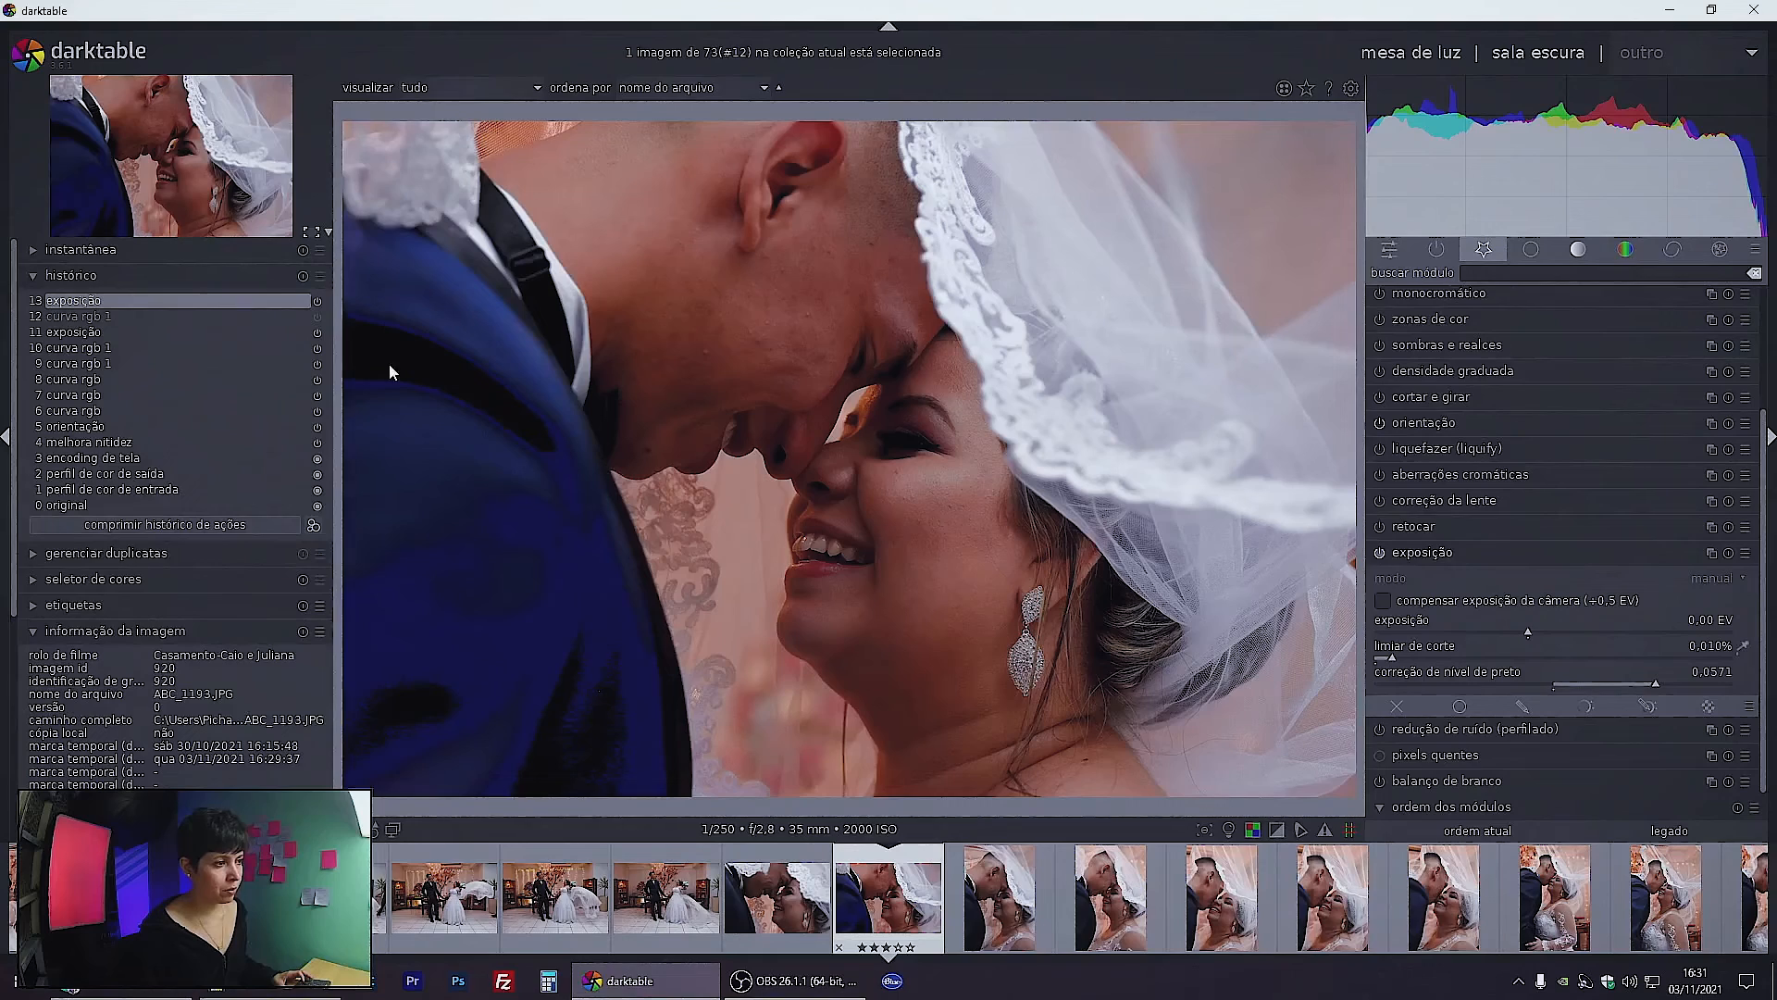
left_click_drag(1651, 681, 1573, 695)
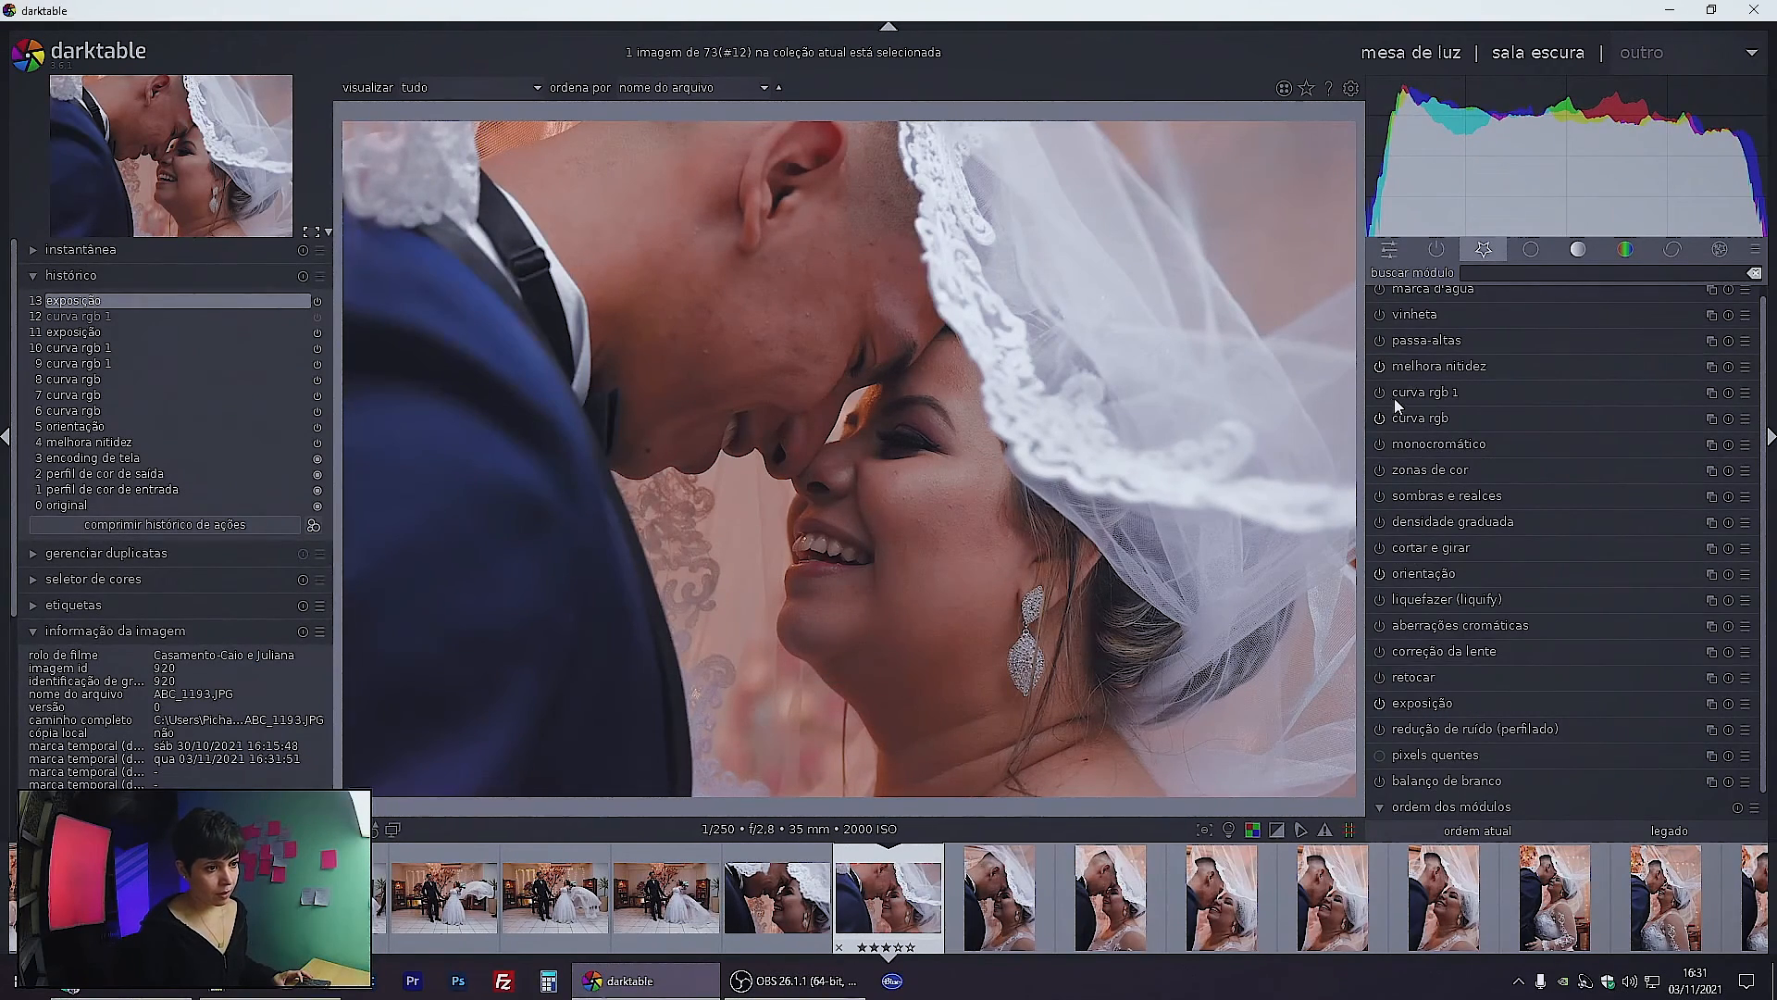
Compress the editing history, and compare the original photo with the latest edit, the second RGB curve
left_click(165, 524)
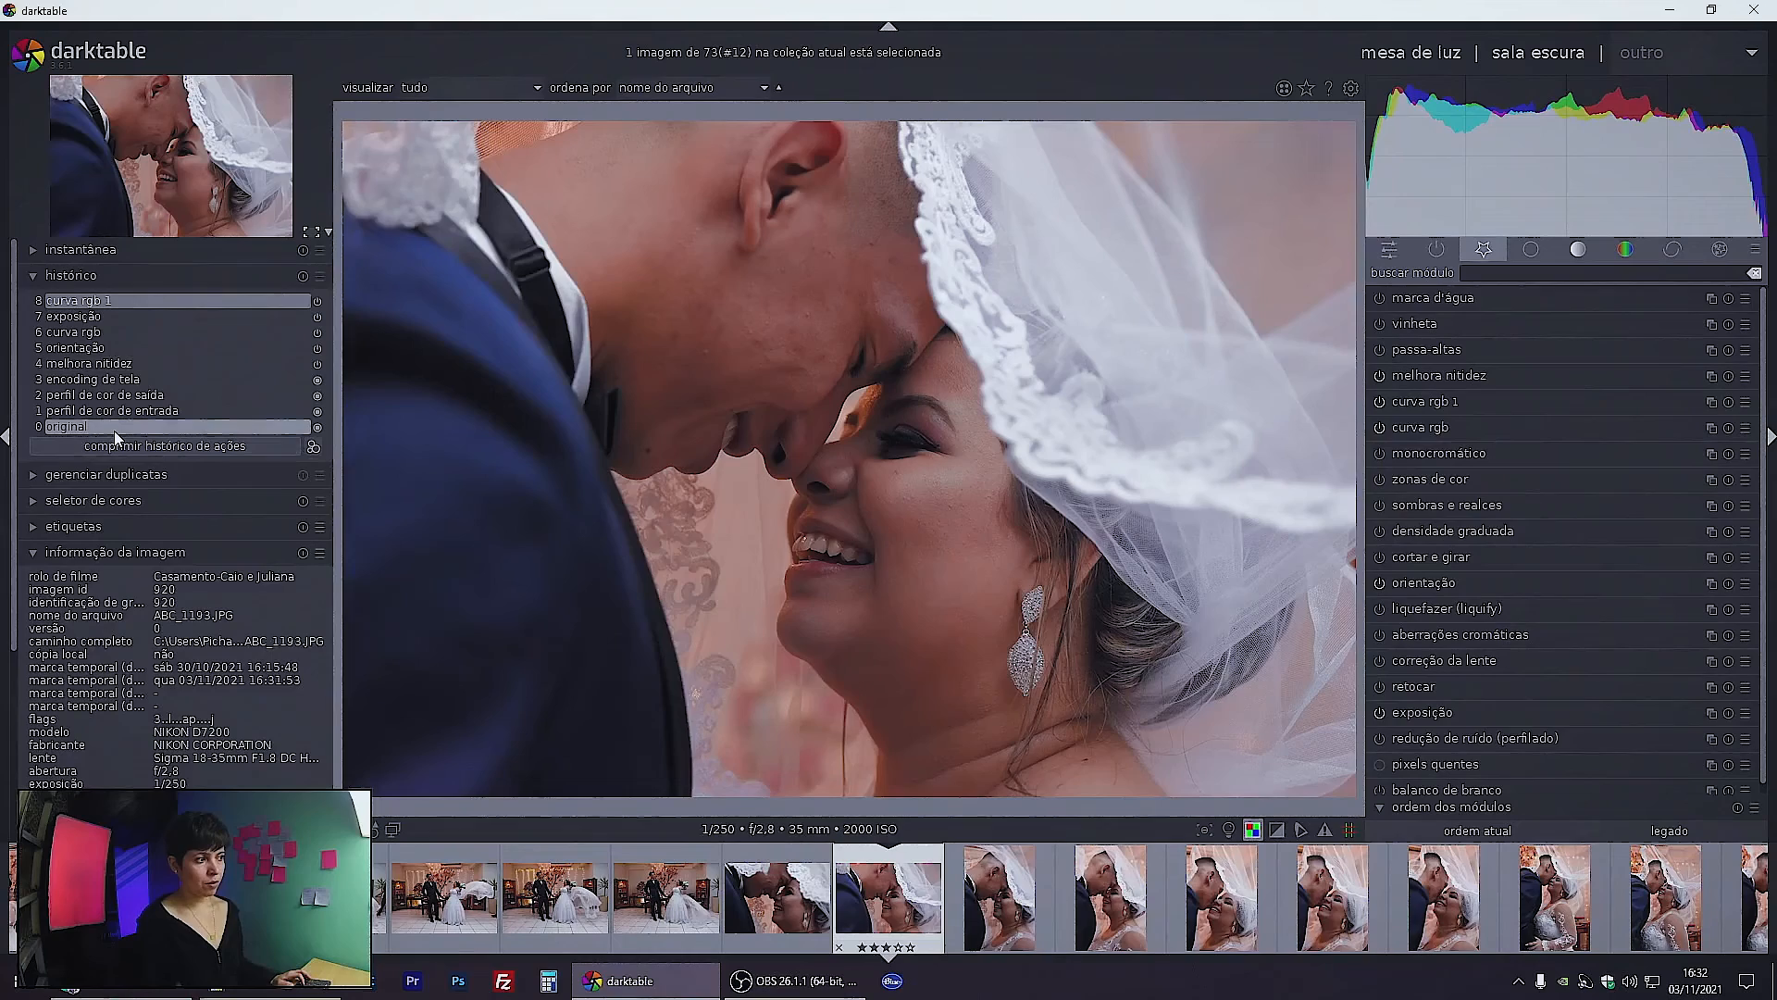
left_click(115, 427)
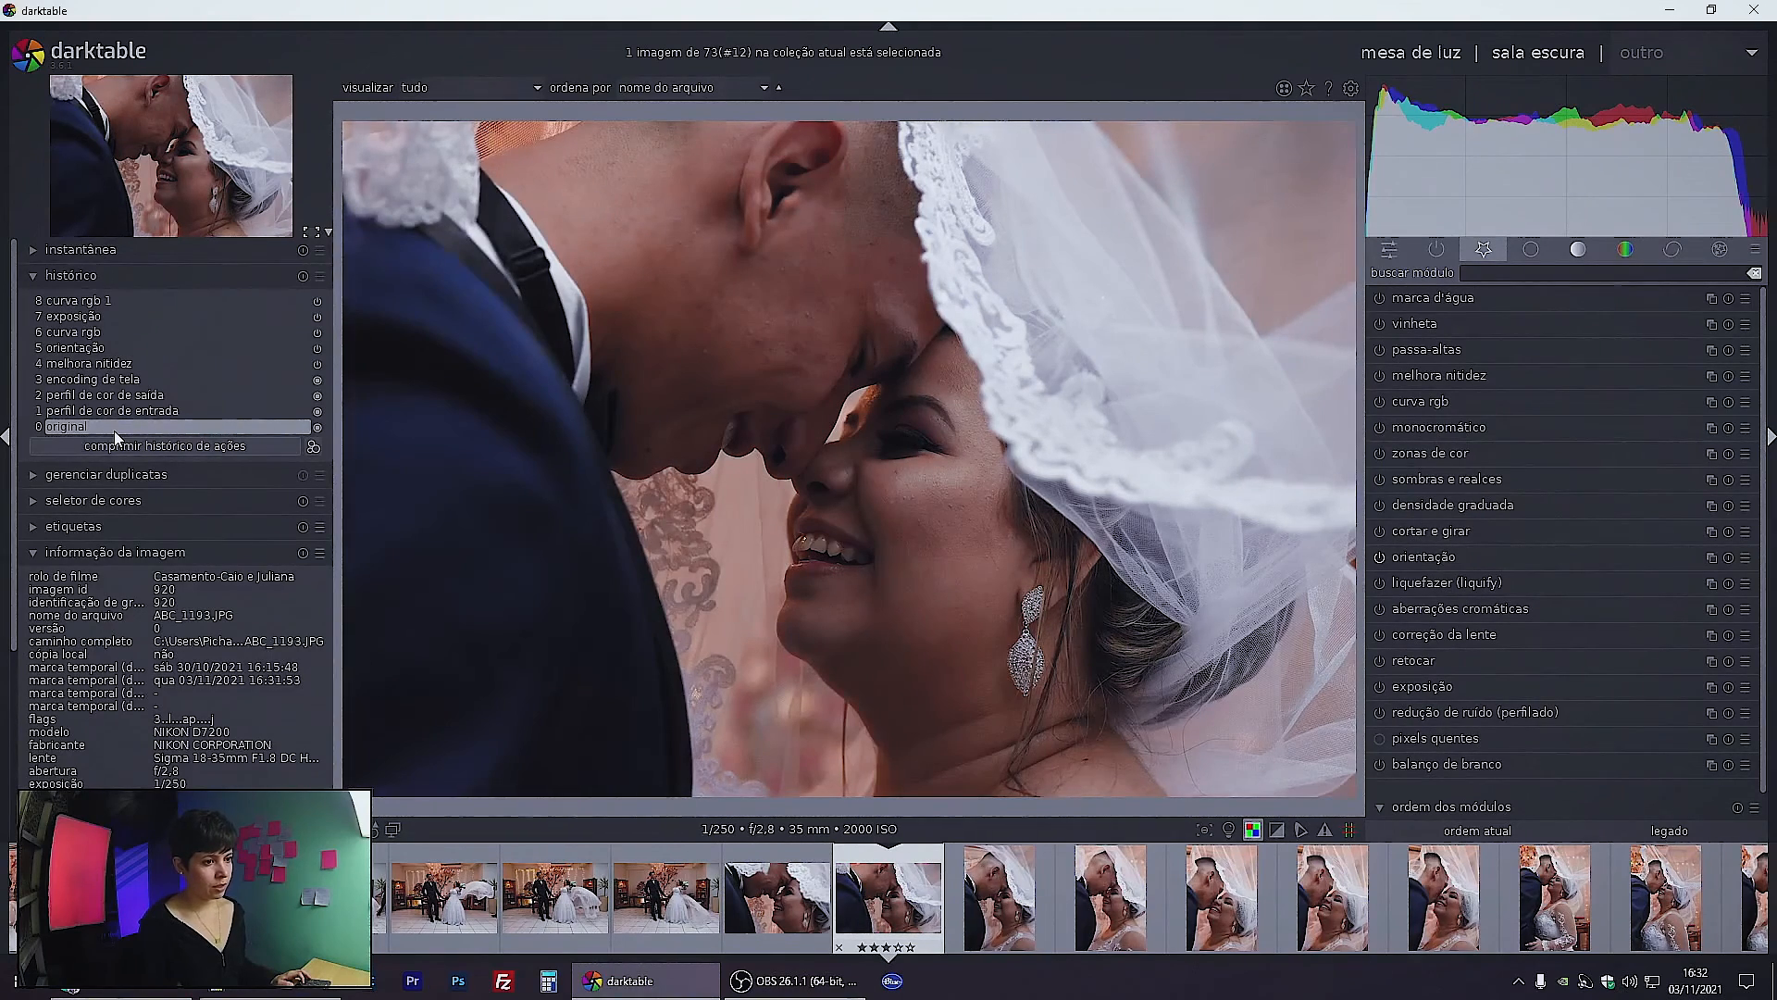
left_click(124, 300)
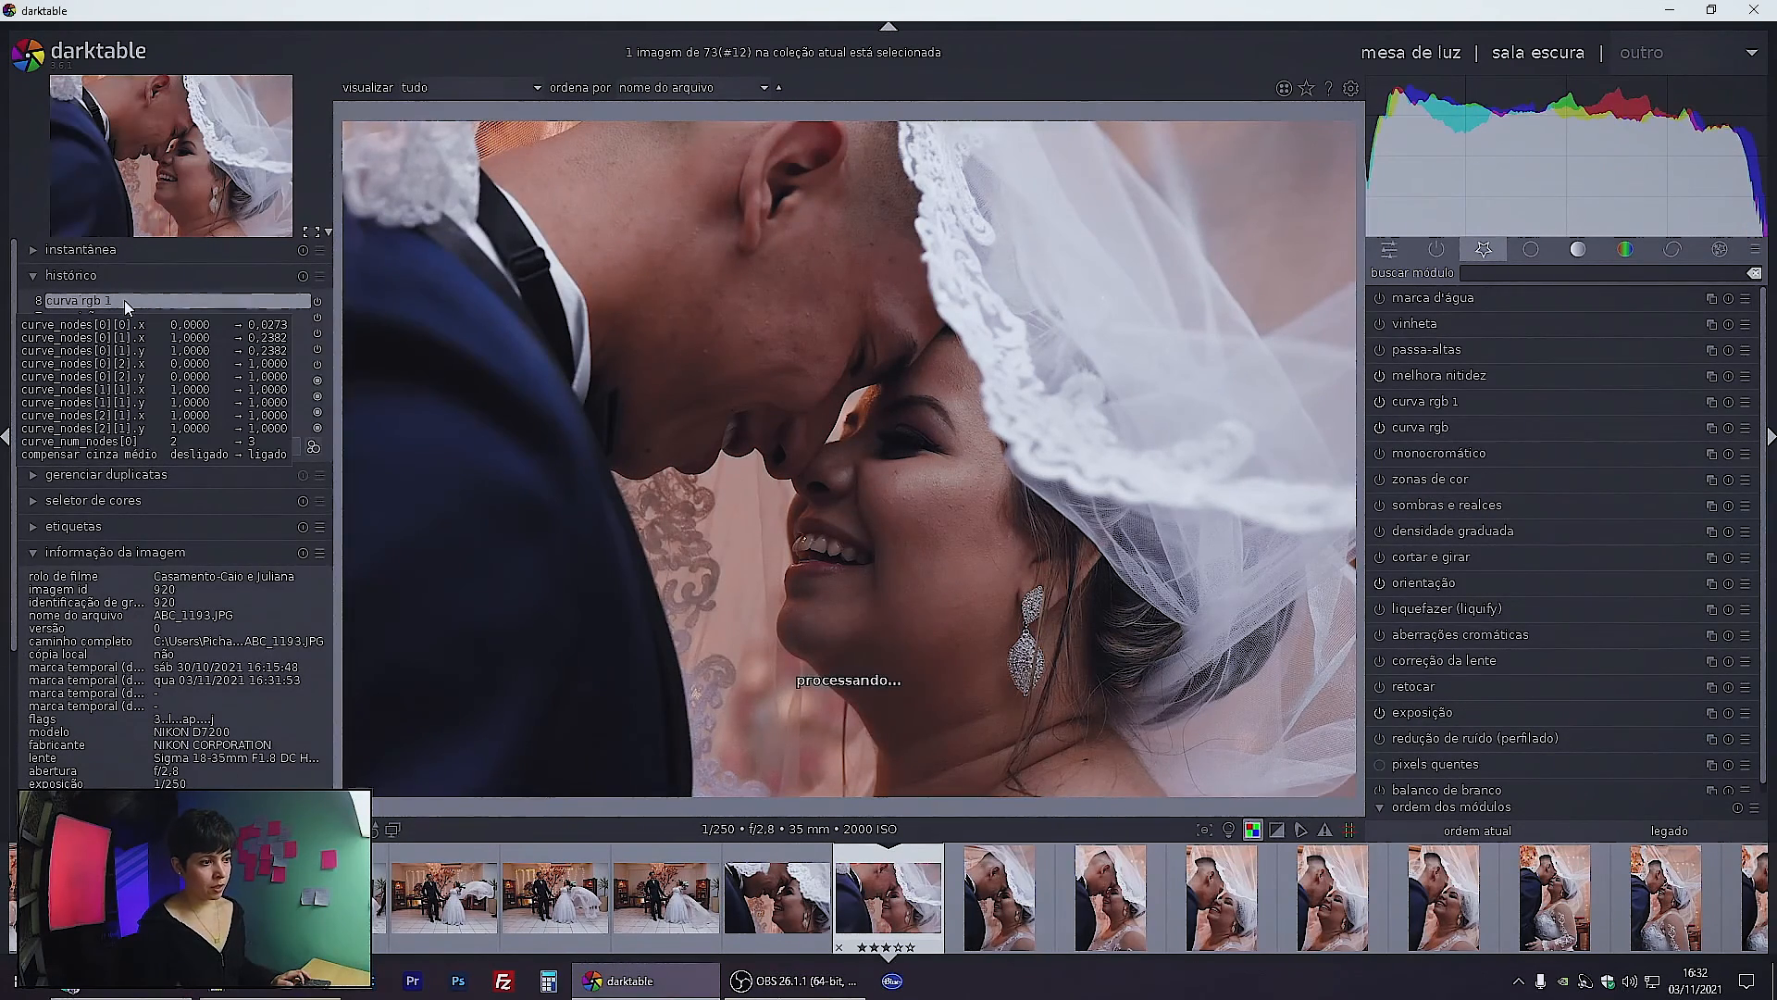